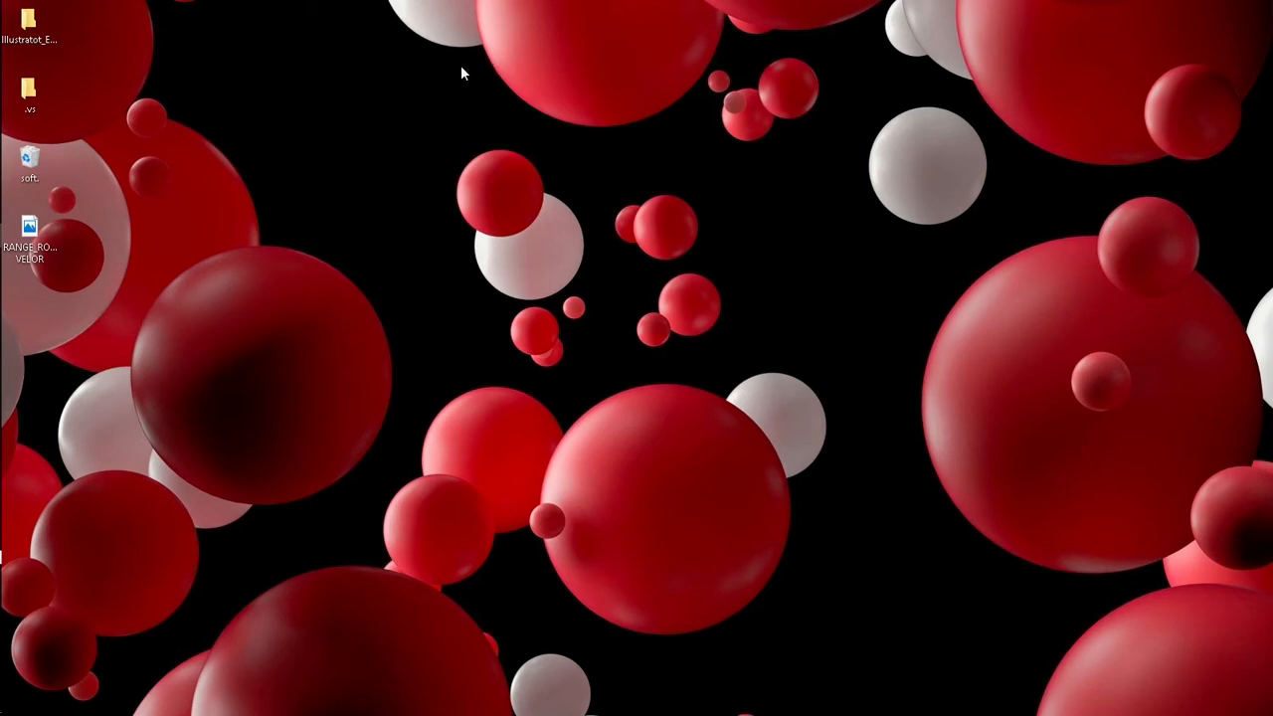
left_click(31, 236)
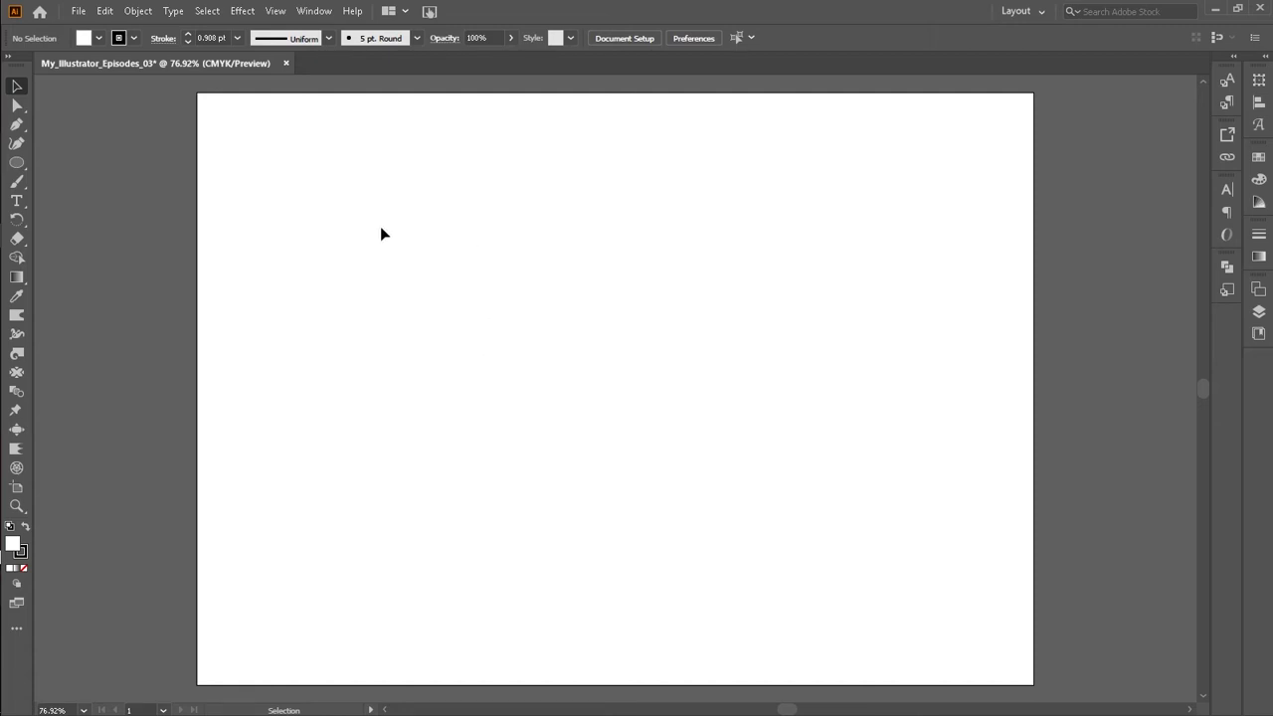
left_click(22, 258)
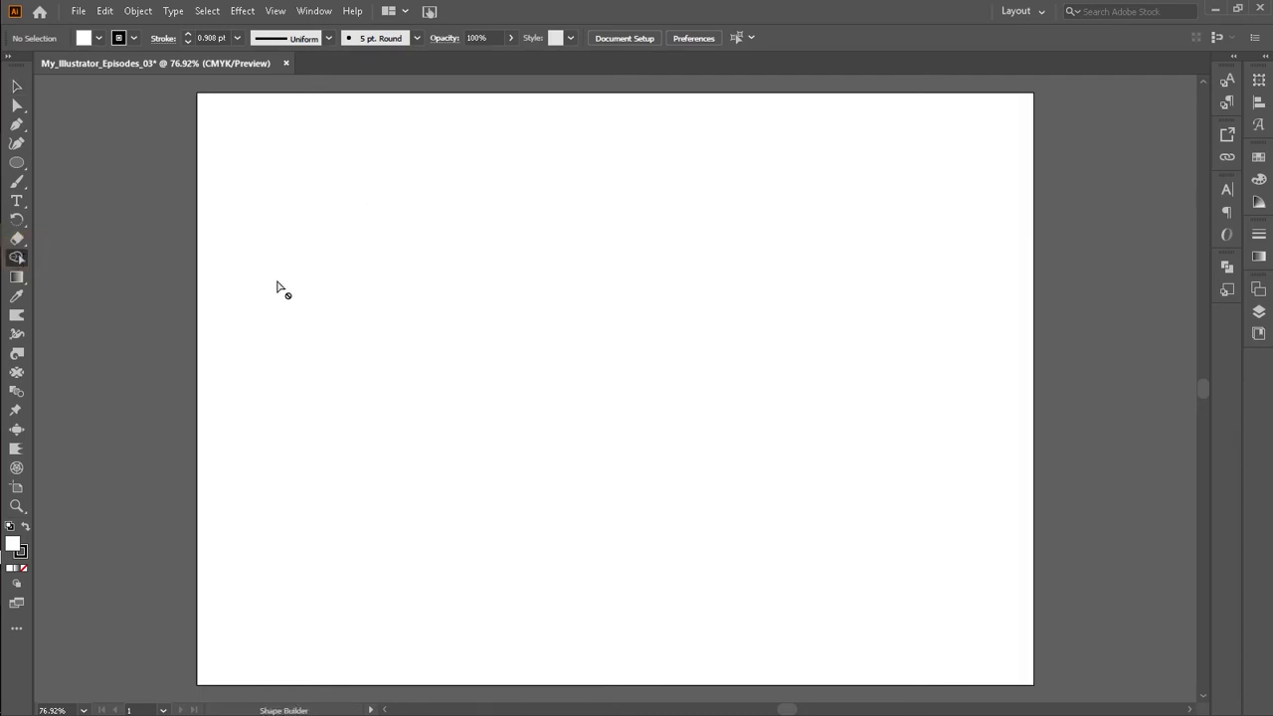
left_click(17, 86)
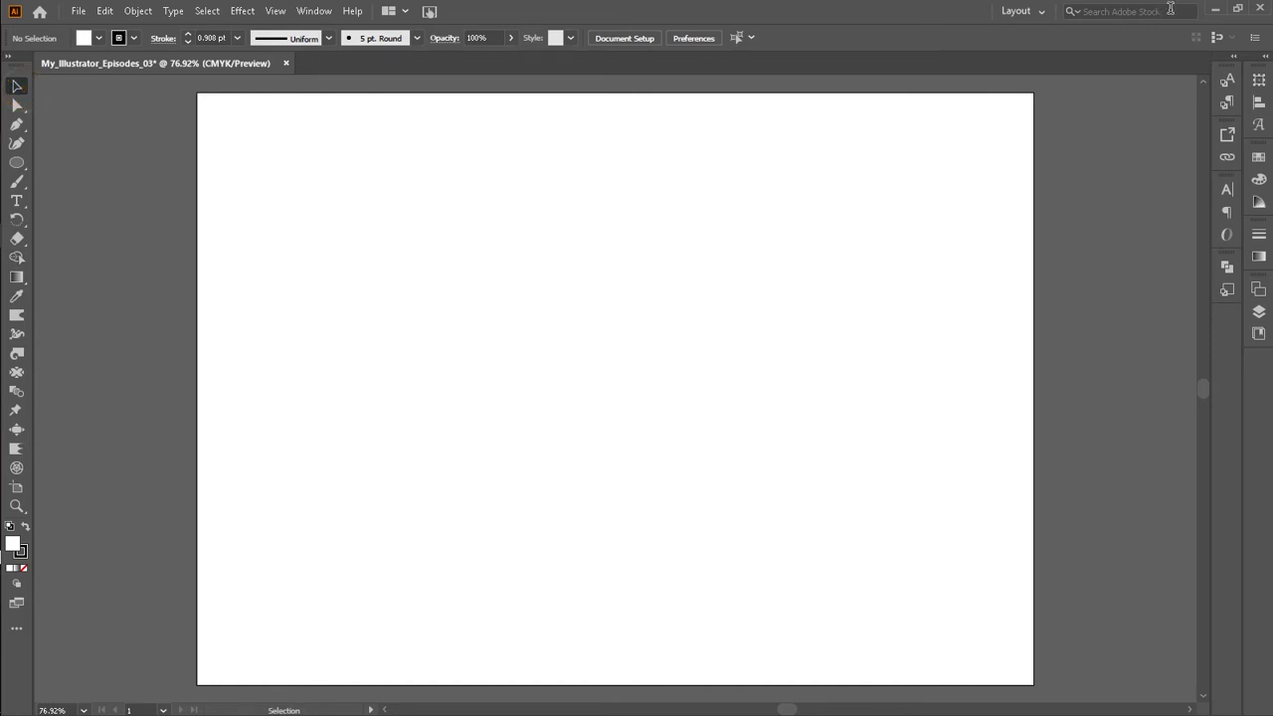
left_click(1215, 9)
right_click(492, 99)
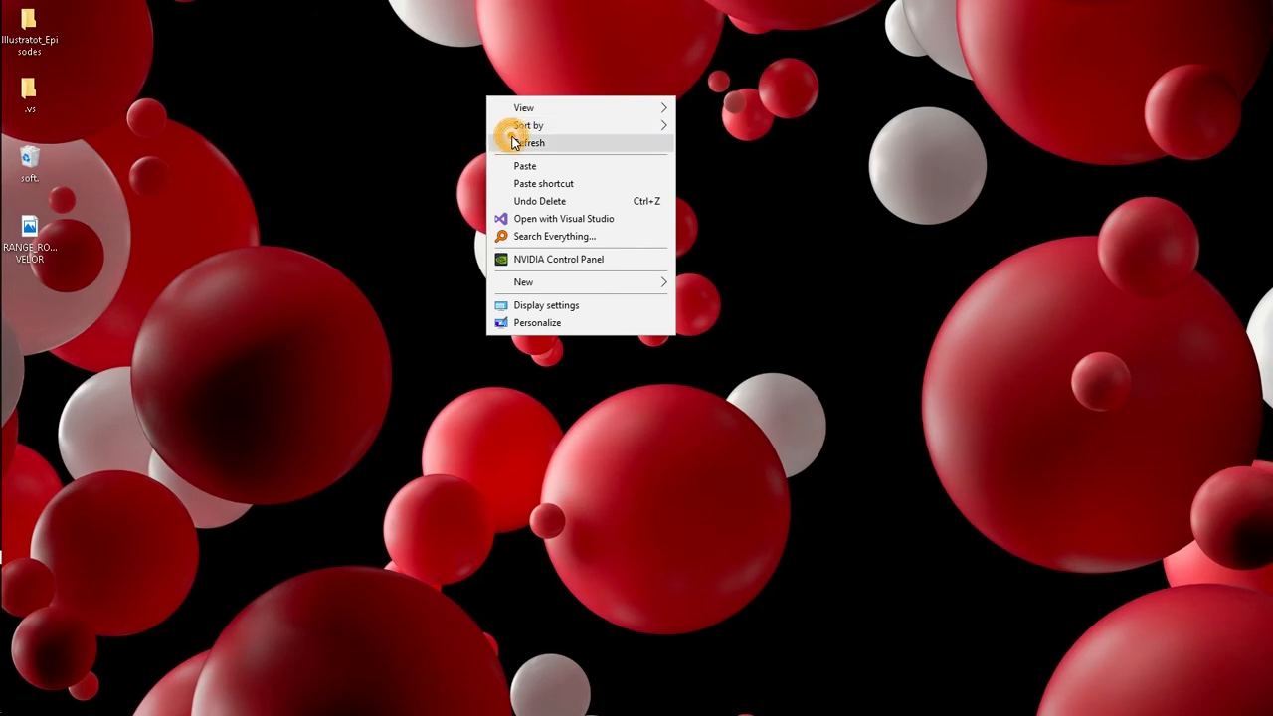
left_click(501, 142)
right_click(448, 109)
left_click(471, 156)
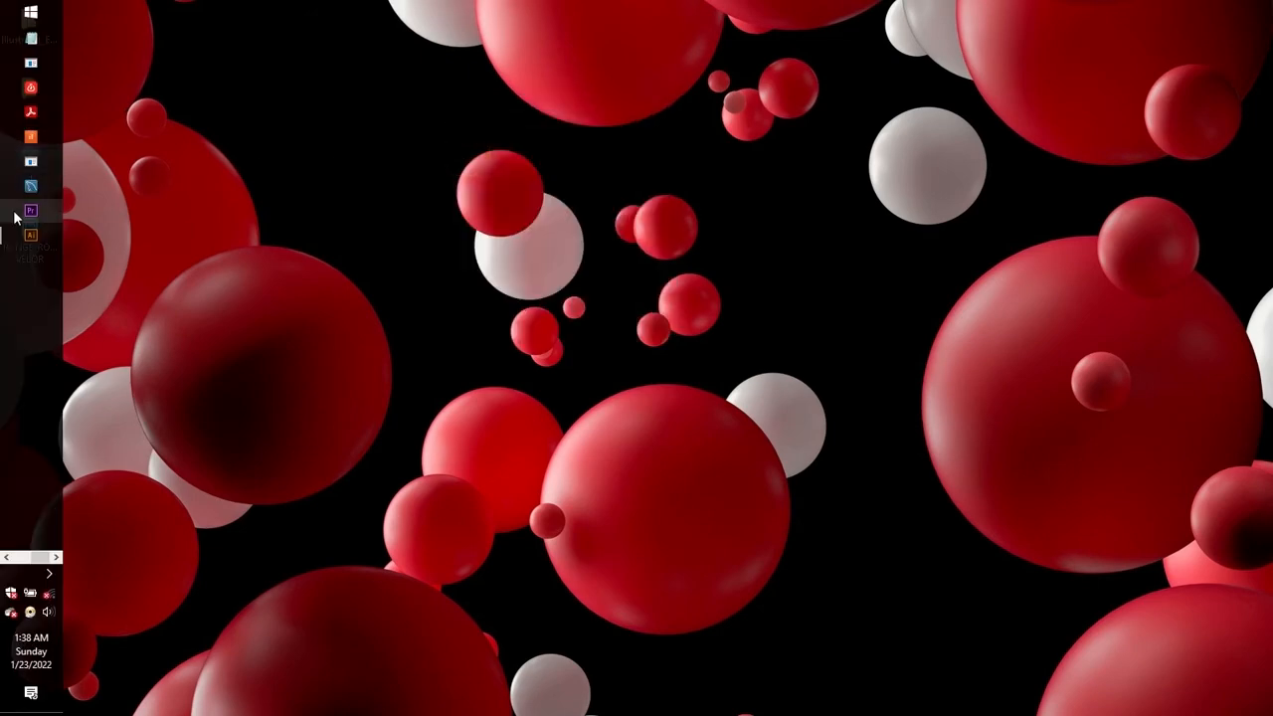
left_click(18, 239)
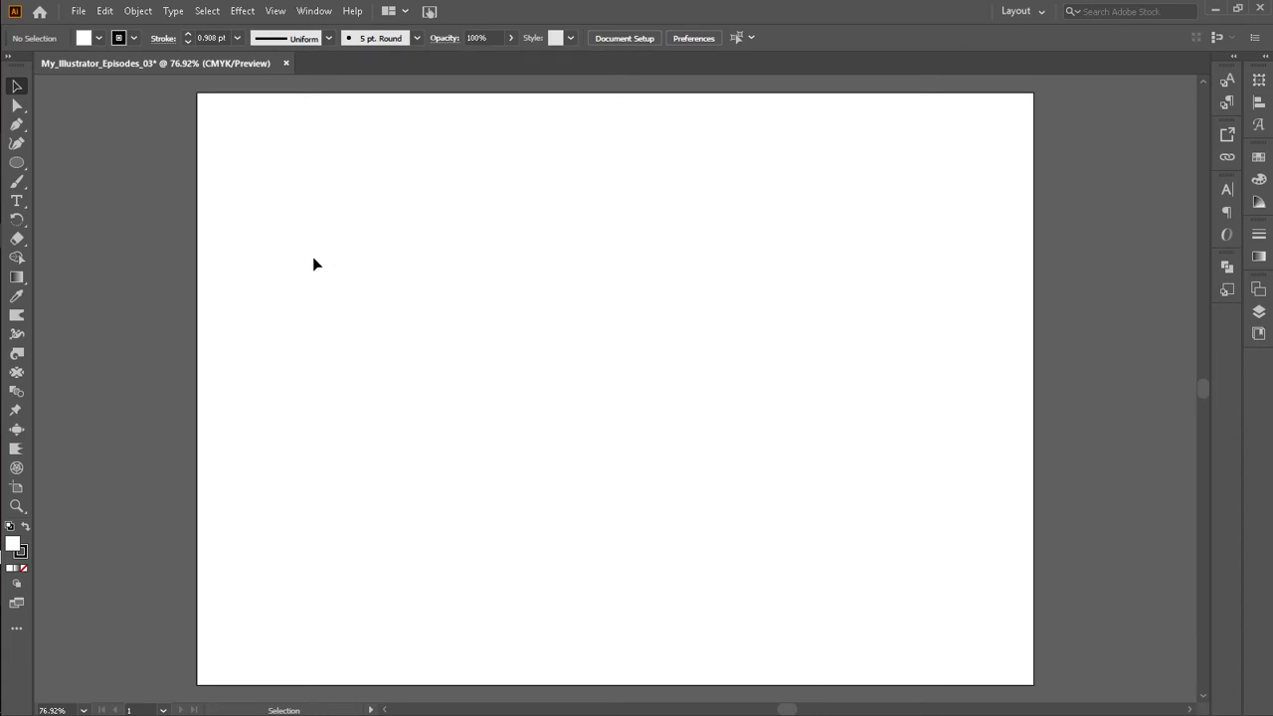
Step: Draw a circle about 6.4 cm in diameter with the Ellipse tool
left_click(17, 165)
left_click(17, 166)
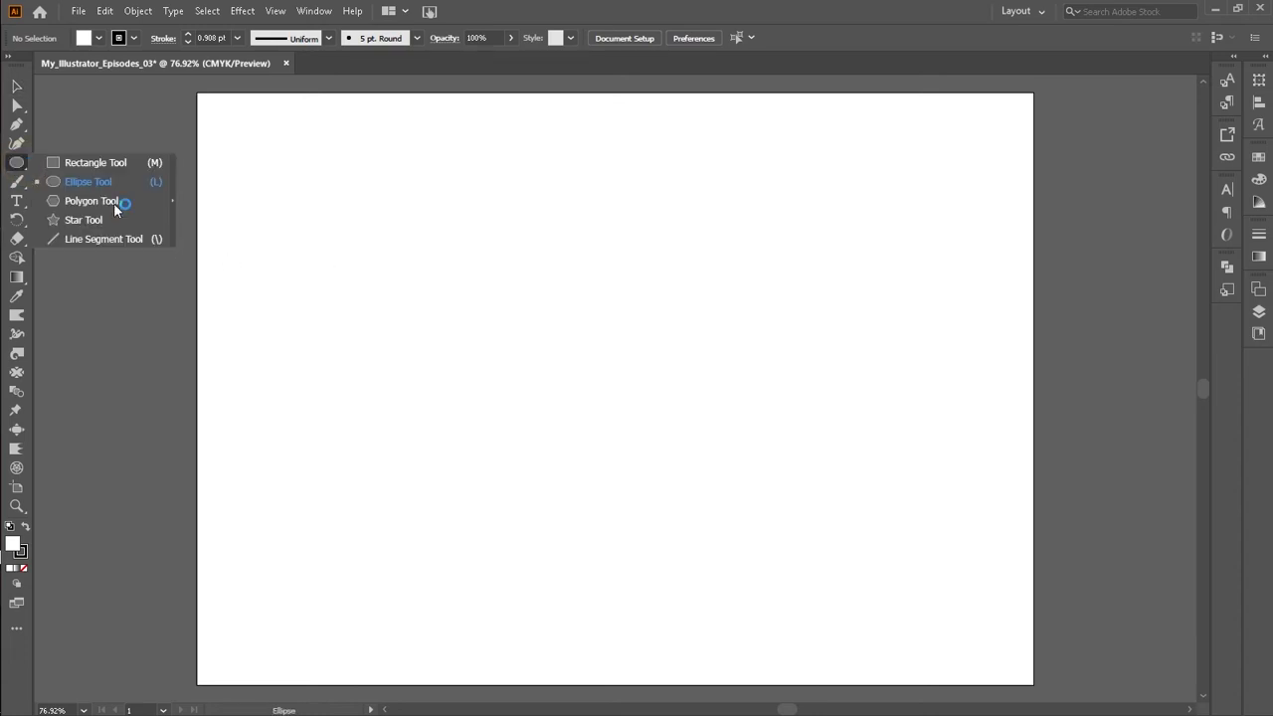
left_click(139, 183)
left_click_drag(364, 259, 544, 439)
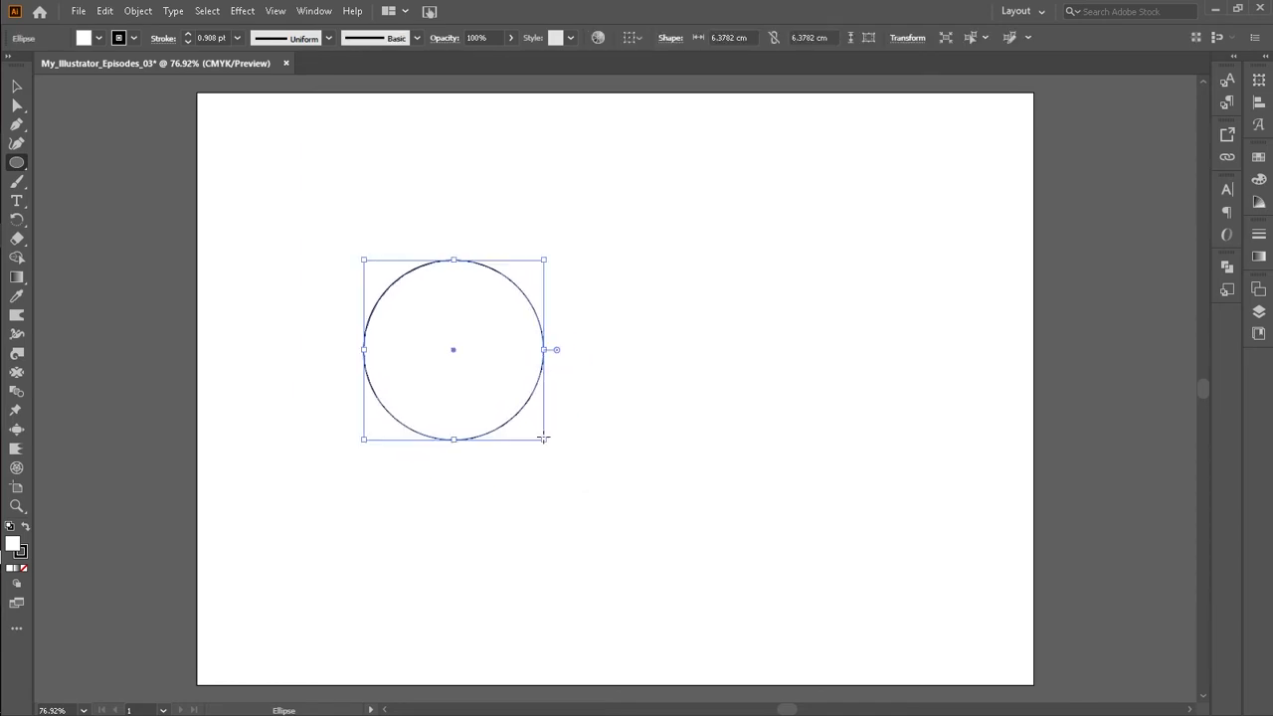
Step: Move the circle and scale it up to about 7.96 cm in diameter
left_click(16, 86)
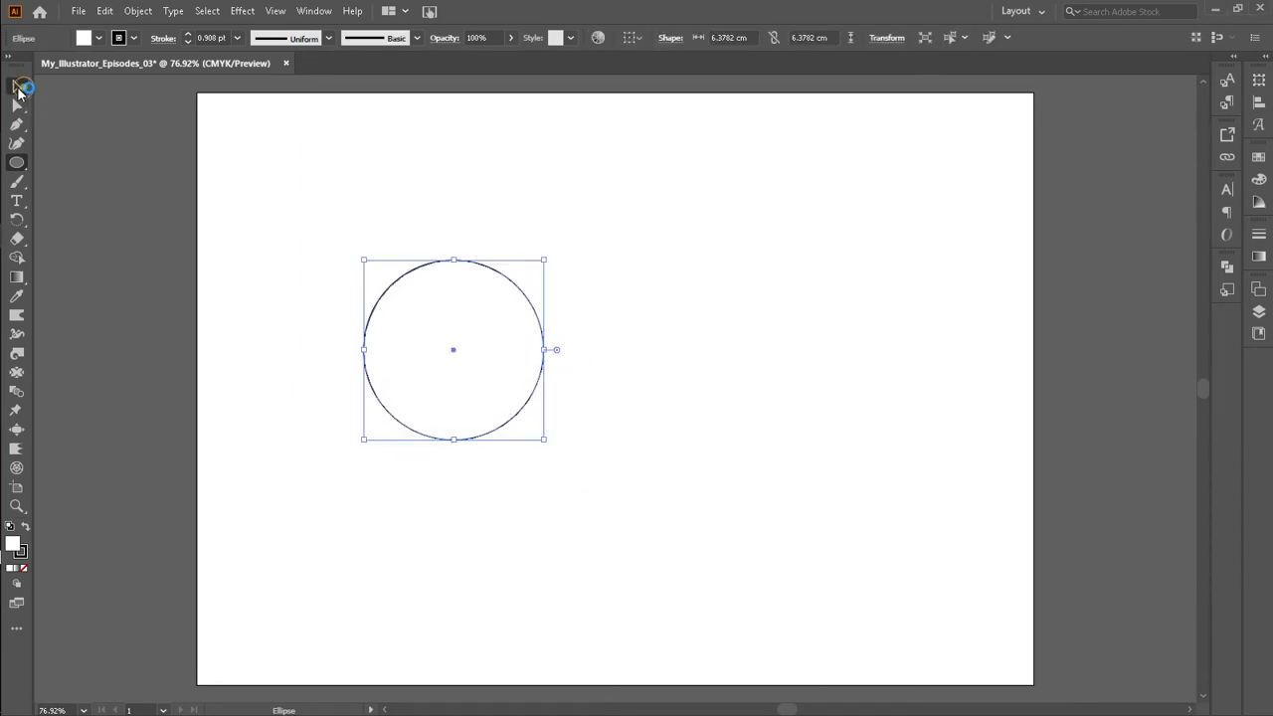
left_click_drag(442, 366, 502, 343)
mouse_move(560, 378)
left_mouse_down()
mouse_move(588, 389)
mouse_move(574, 391)
left_mouse_up()
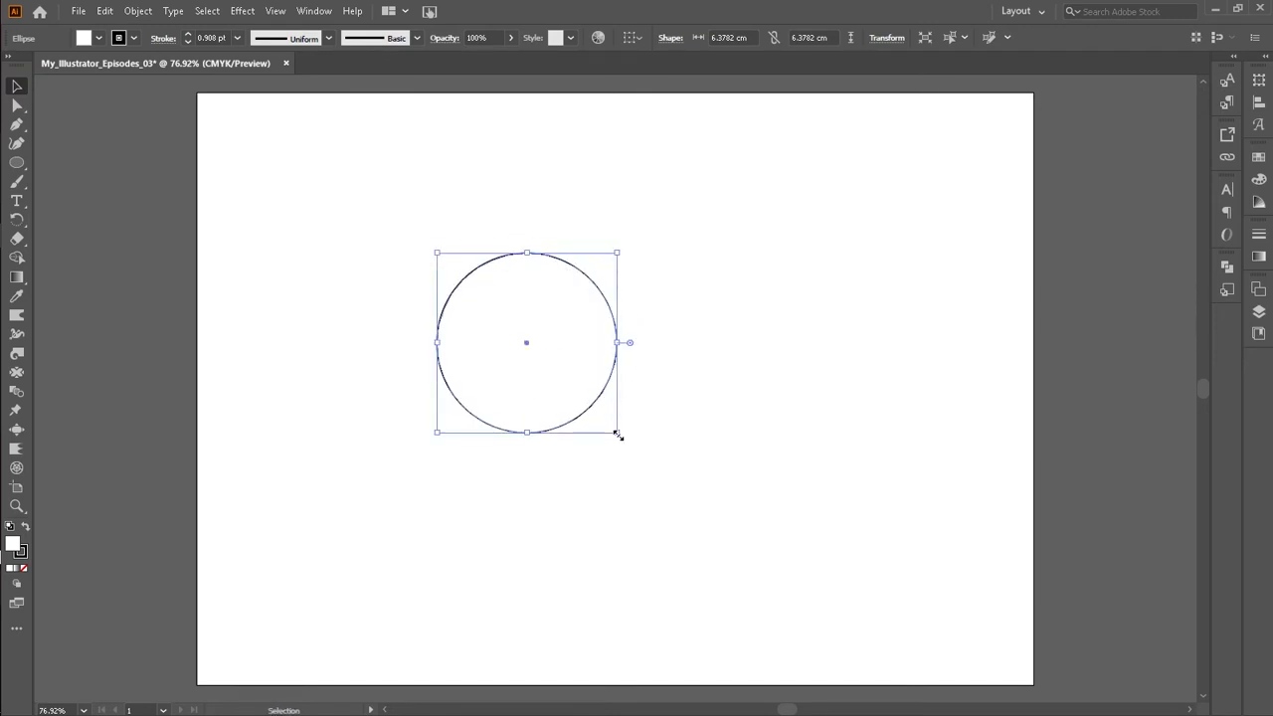
left_click_drag(616, 433, 643, 455)
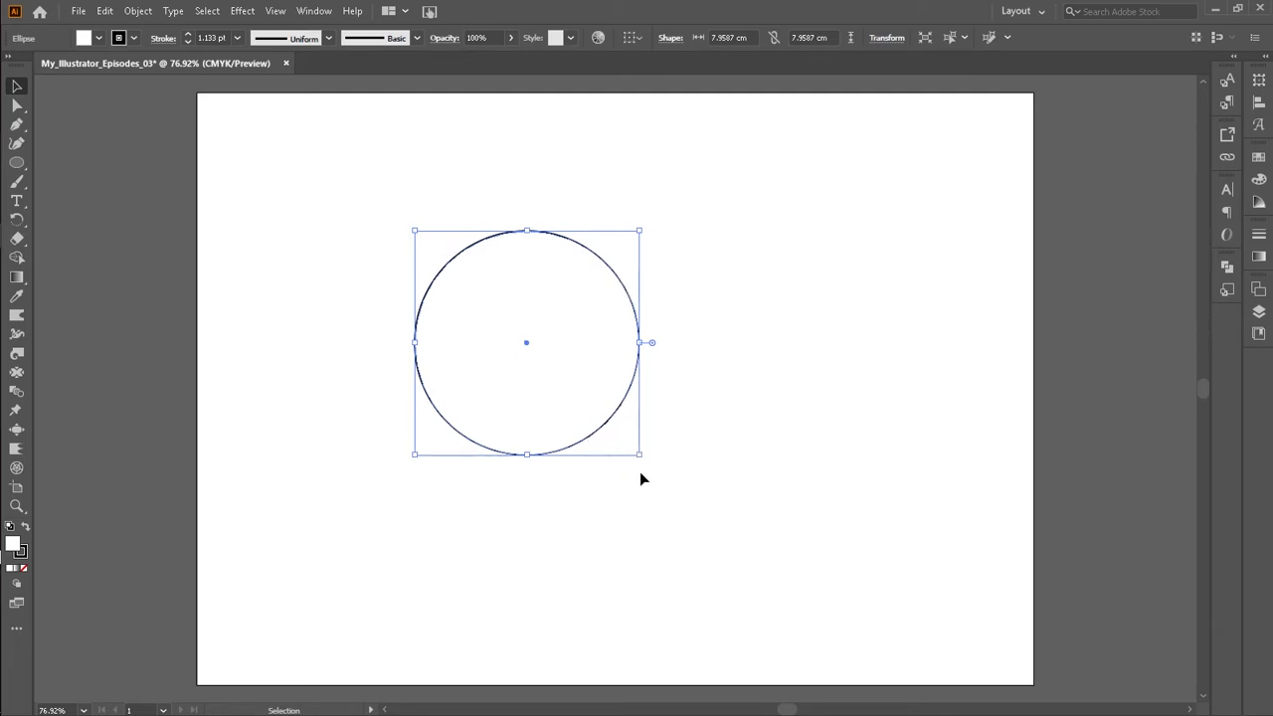
left_click(718, 356)
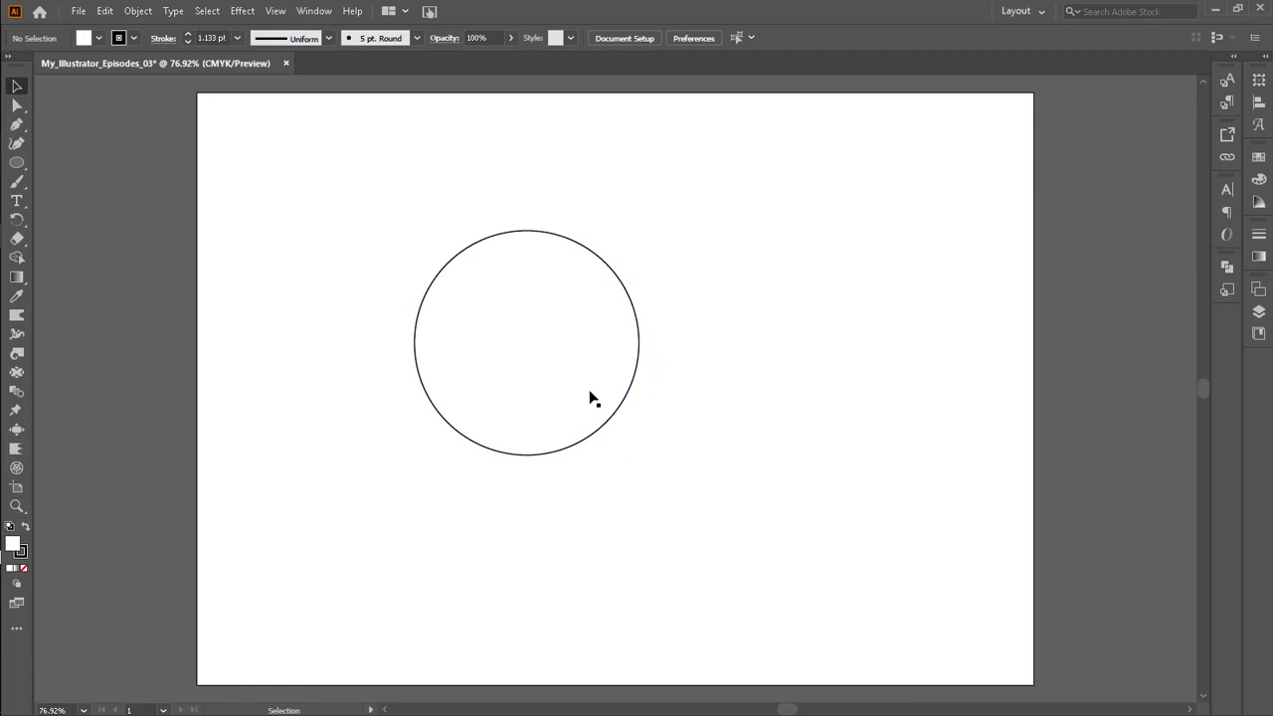
Step: Set the circle's fill to None
mouse_move(590, 391)
left_mouse_down()
mouse_move(641, 426)
mouse_move(569, 383)
left_mouse_up()
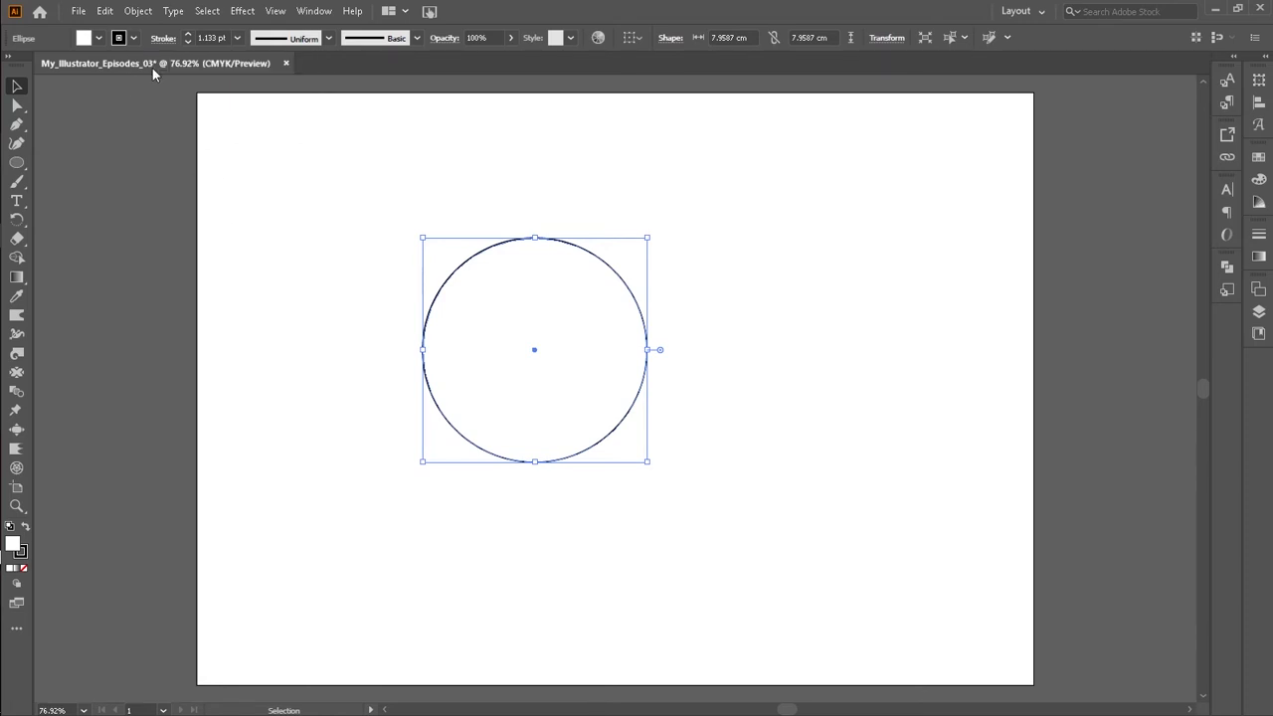
left_click(101, 37)
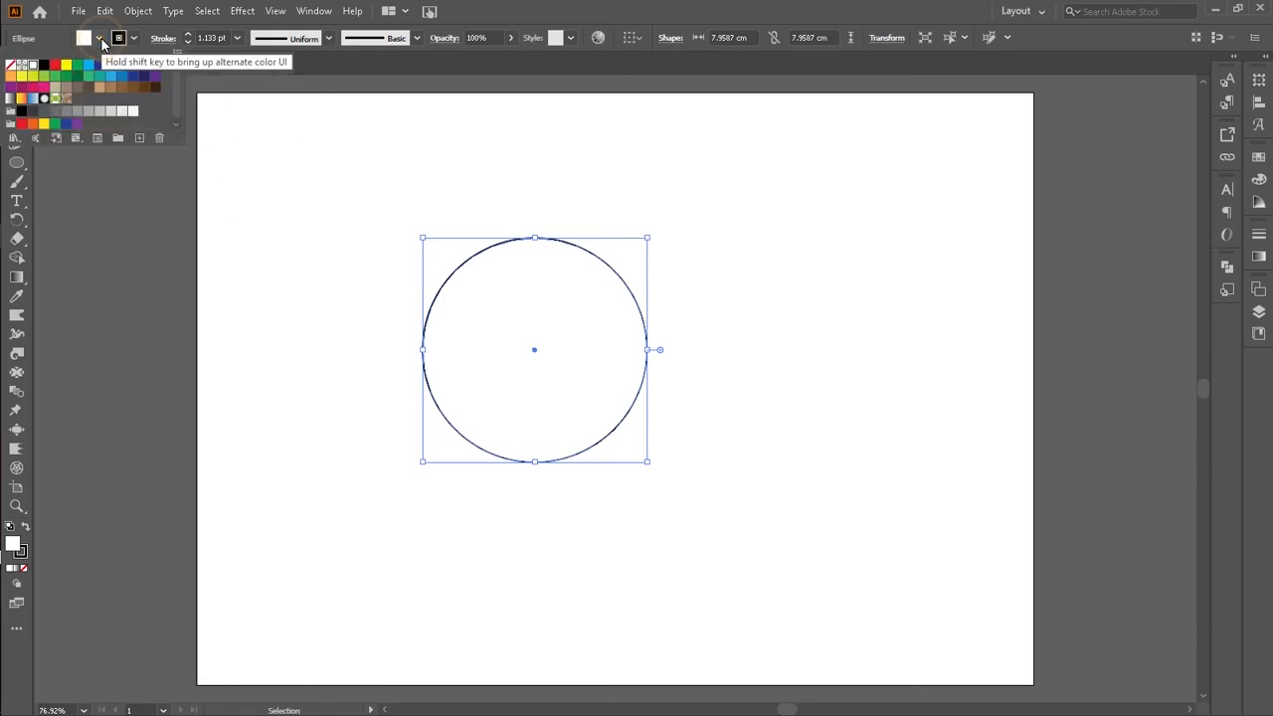
left_click(10, 65)
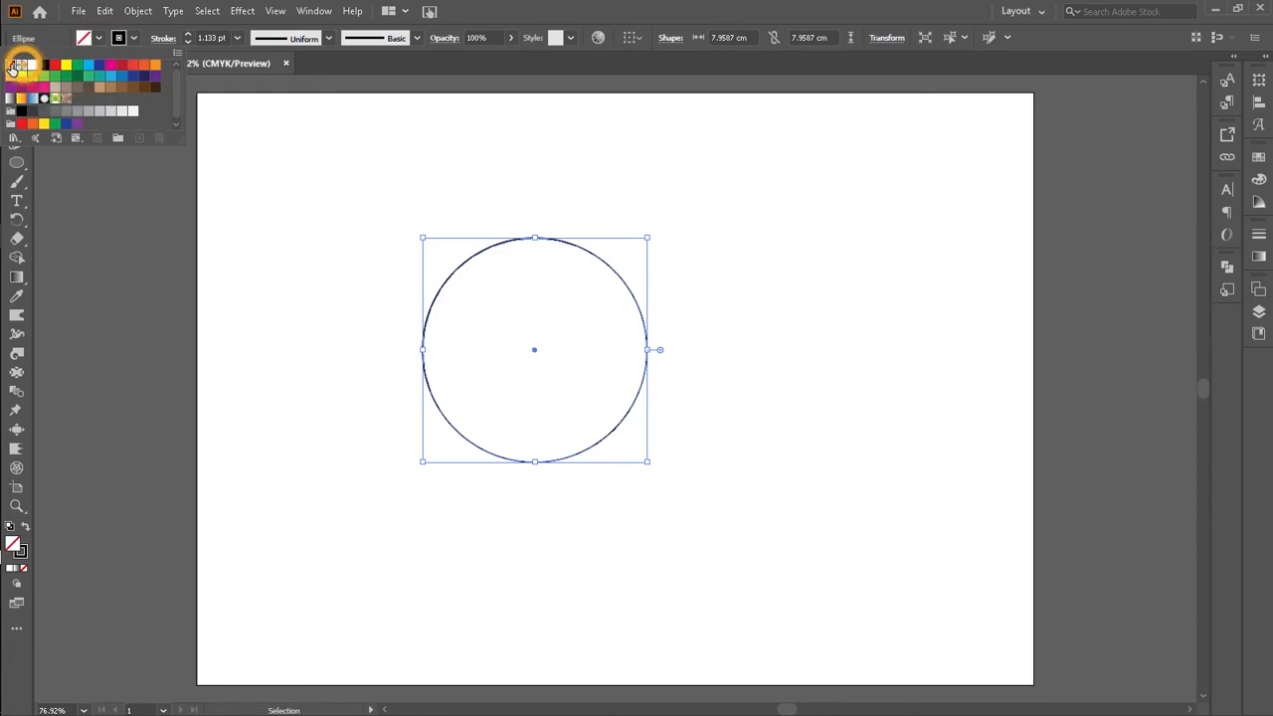
Step: Reposition the circle slightly on the artboard
left_click(278, 292)
left_click(465, 366)
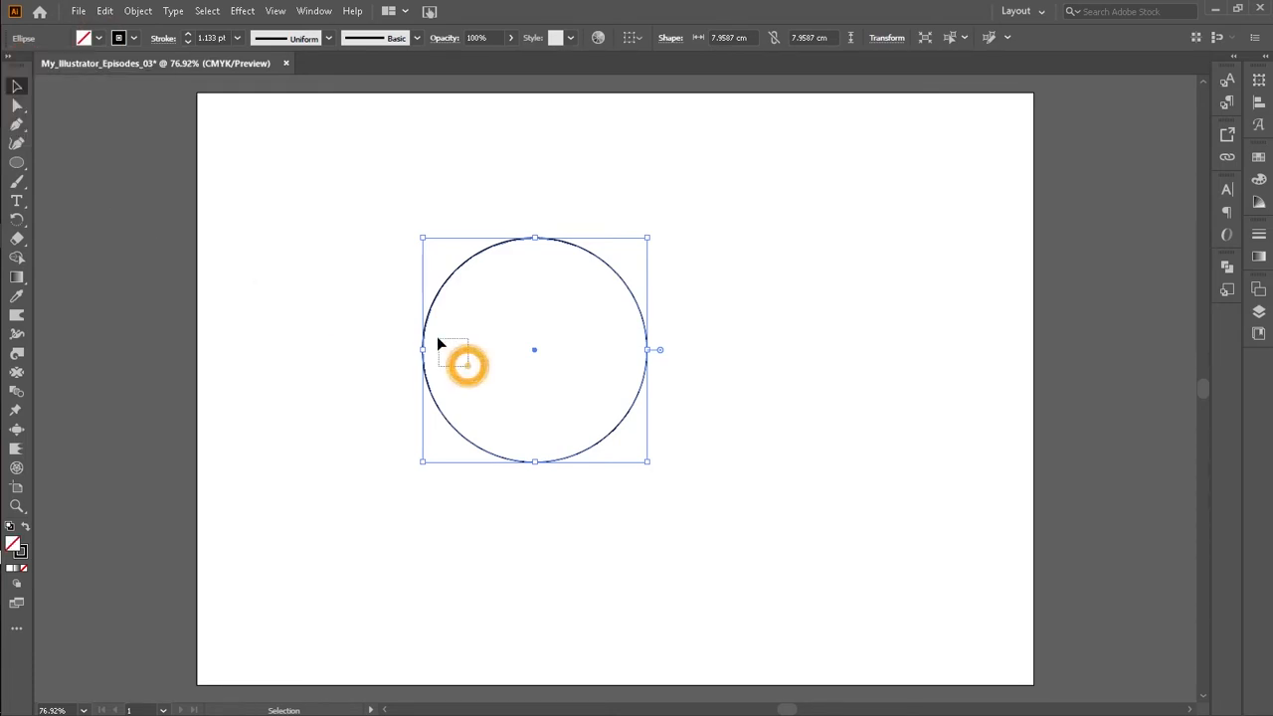
left_click(418, 312)
left_click_drag(466, 334, 467, 338)
left_click_drag(559, 455, 529, 430)
left_click(555, 458)
mouse_move(566, 424)
left_mouse_down()
mouse_move(633, 463)
mouse_move(606, 416)
left_mouse_up()
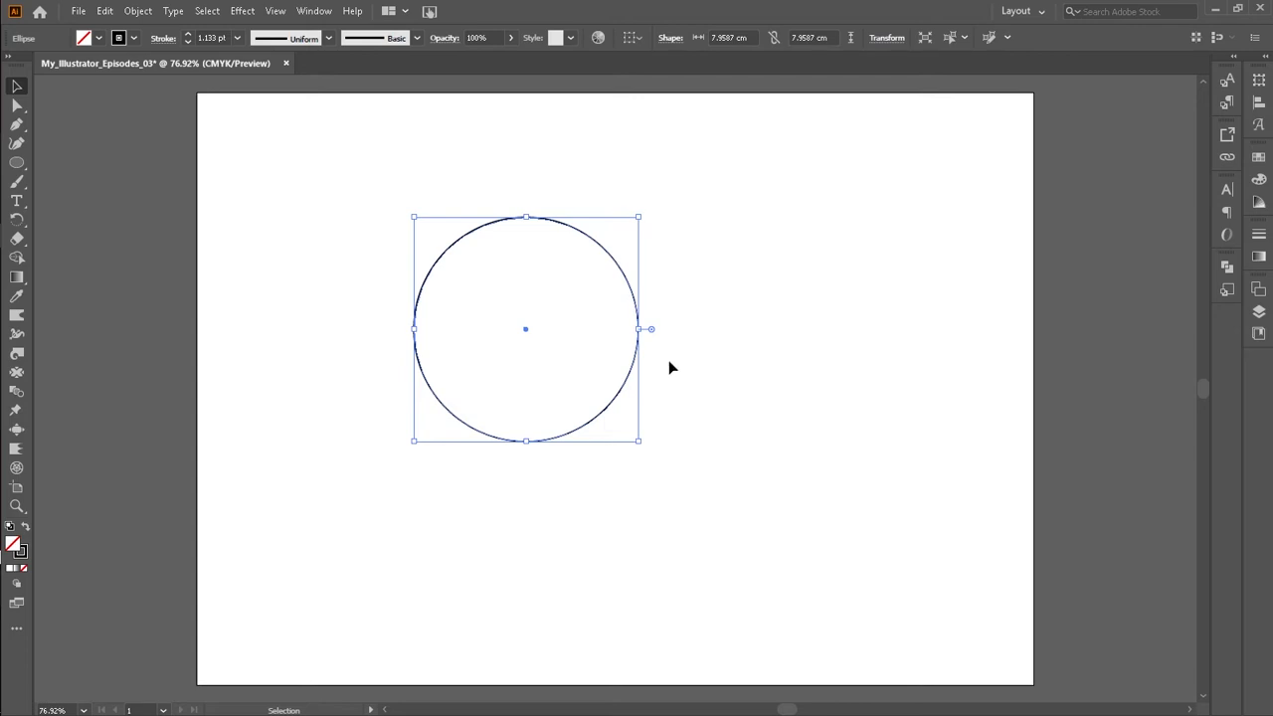
Step: Try to drag the circle's bottom anchor upward with the Direct Selection tool
key("a")
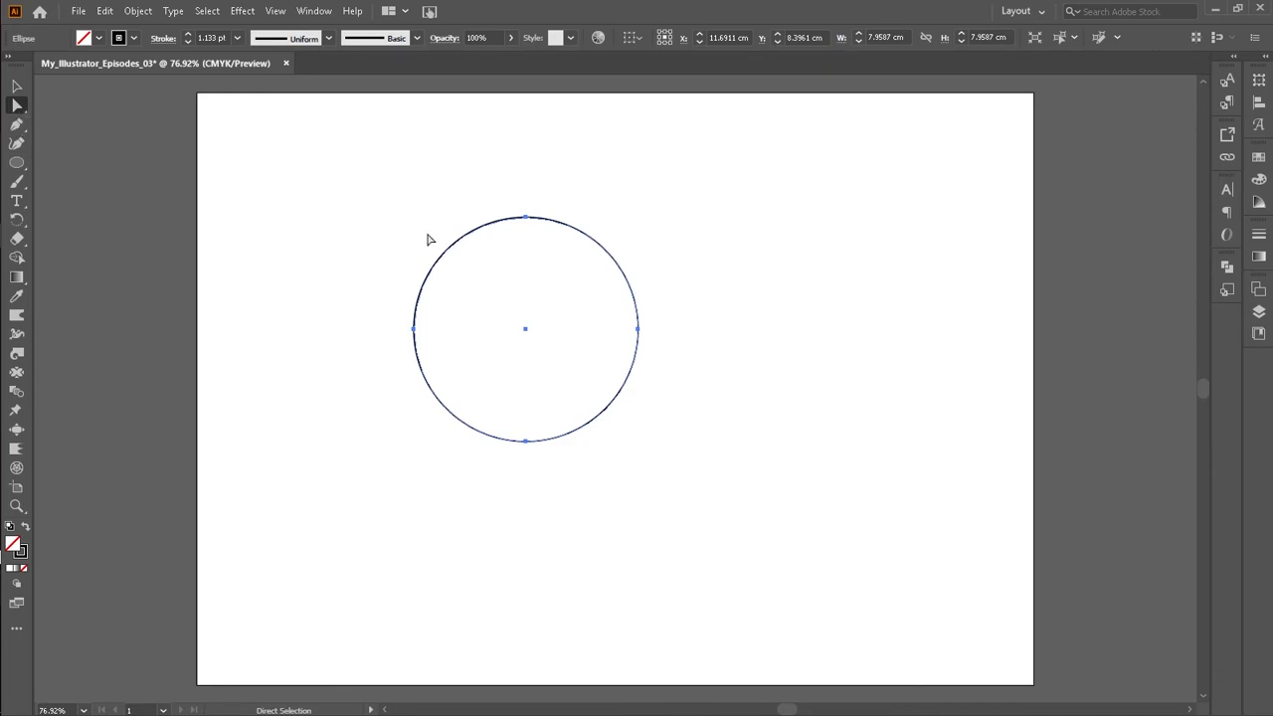
left_click(525, 441)
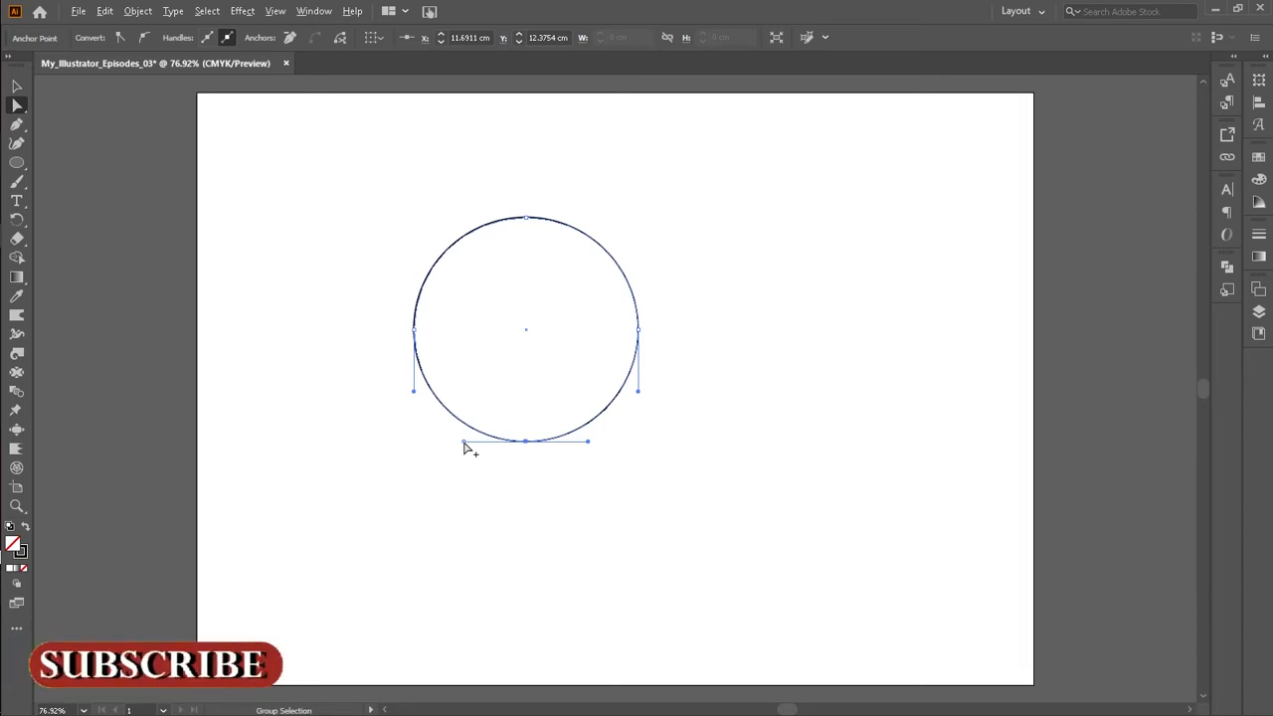
mouse_move(526, 441)
left_mouse_down()
mouse_move(519, 412)
mouse_move(529, 420)
left_mouse_up()
key("ctrl+z")
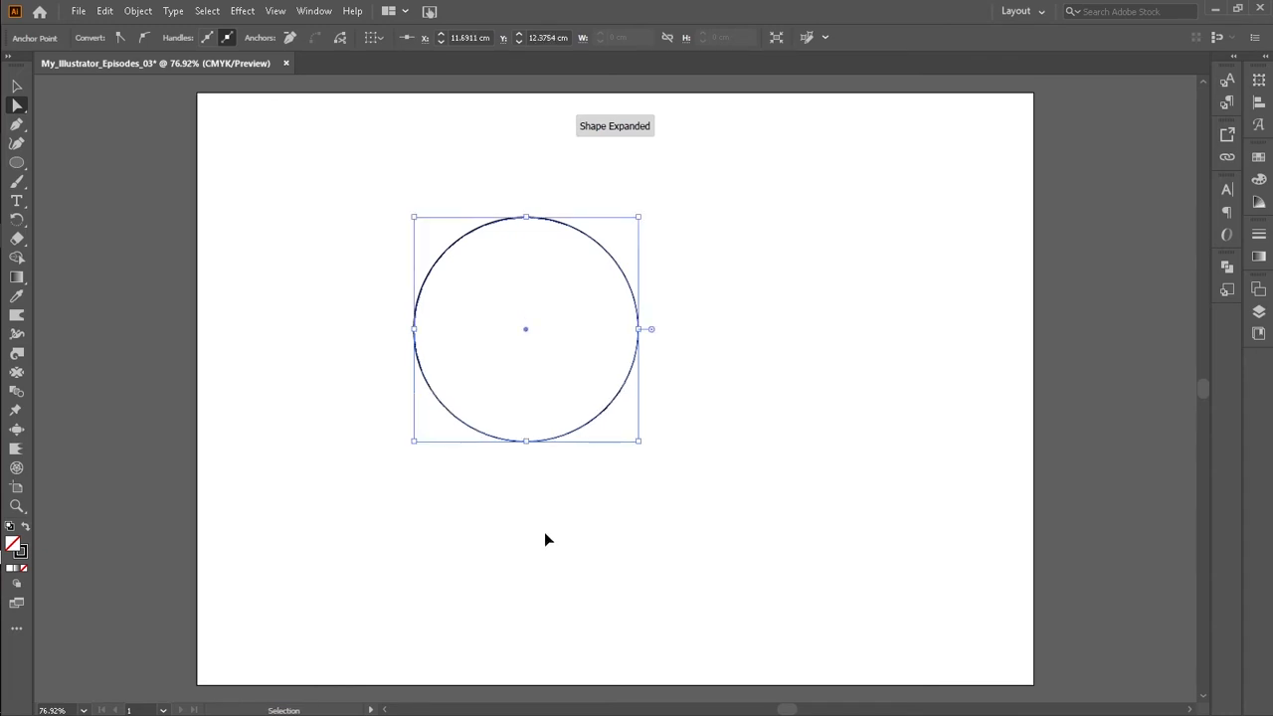
key("ctrl+z")
left_click(501, 507)
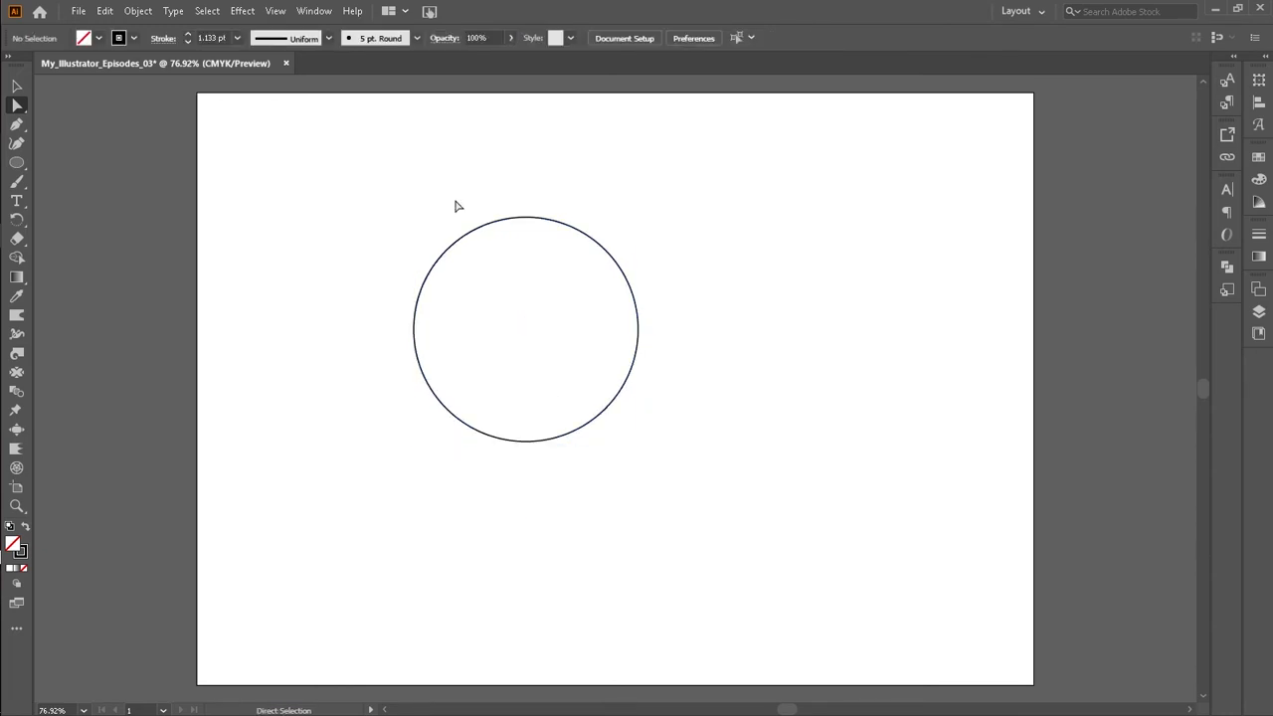
Step: Show the rulers and place a horizontal guide just above the circle's bottom edge
key("v")
key("ctrl+r")
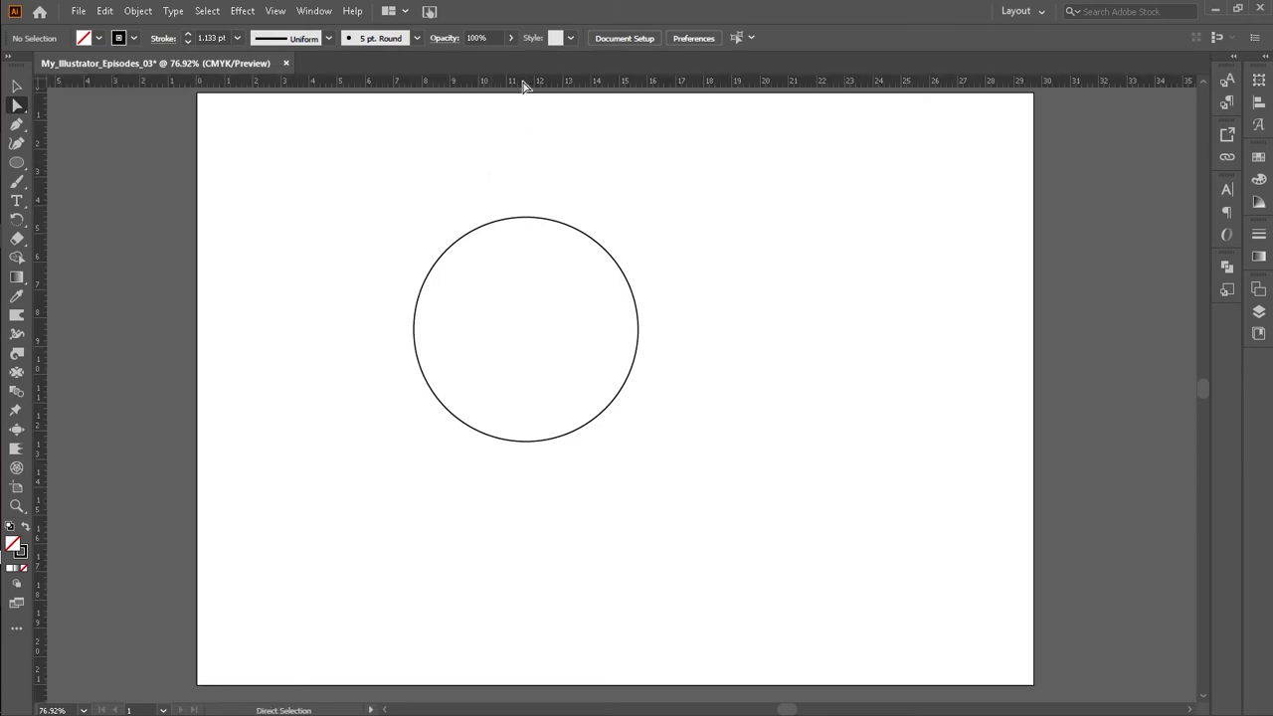
left_click_drag(523, 79, 557, 403)
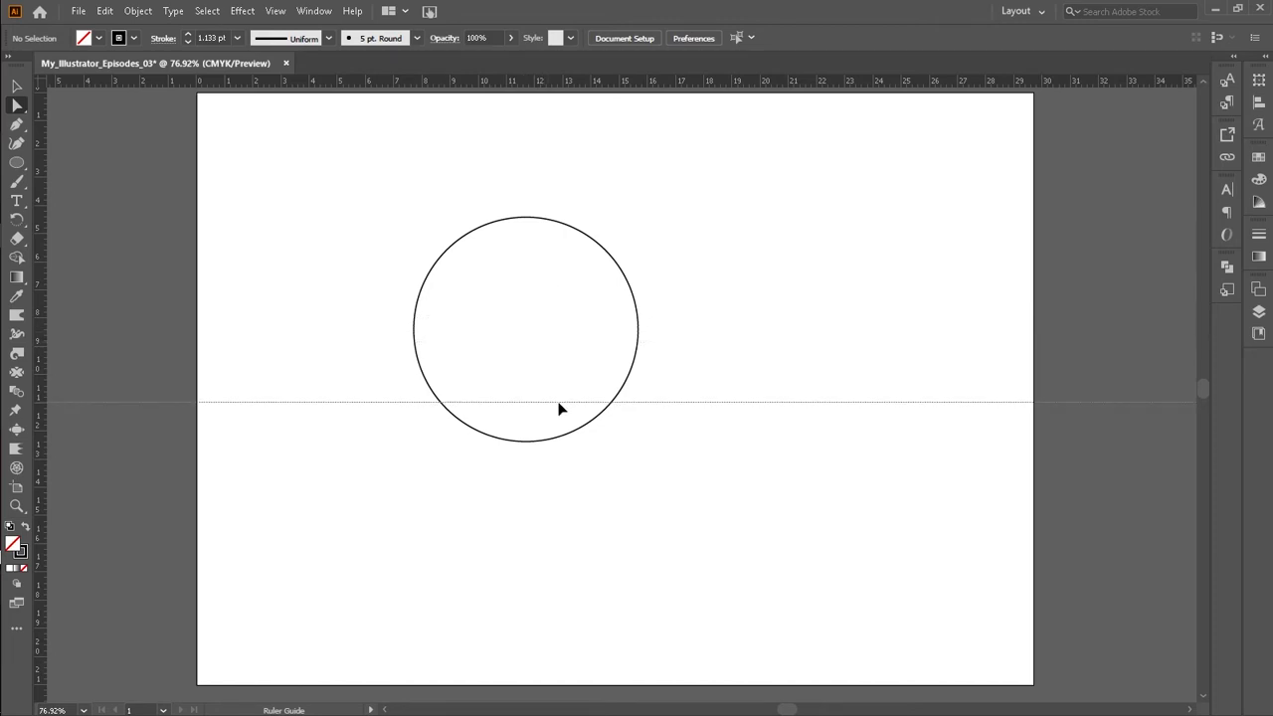
left_click_drag(559, 404, 559, 404)
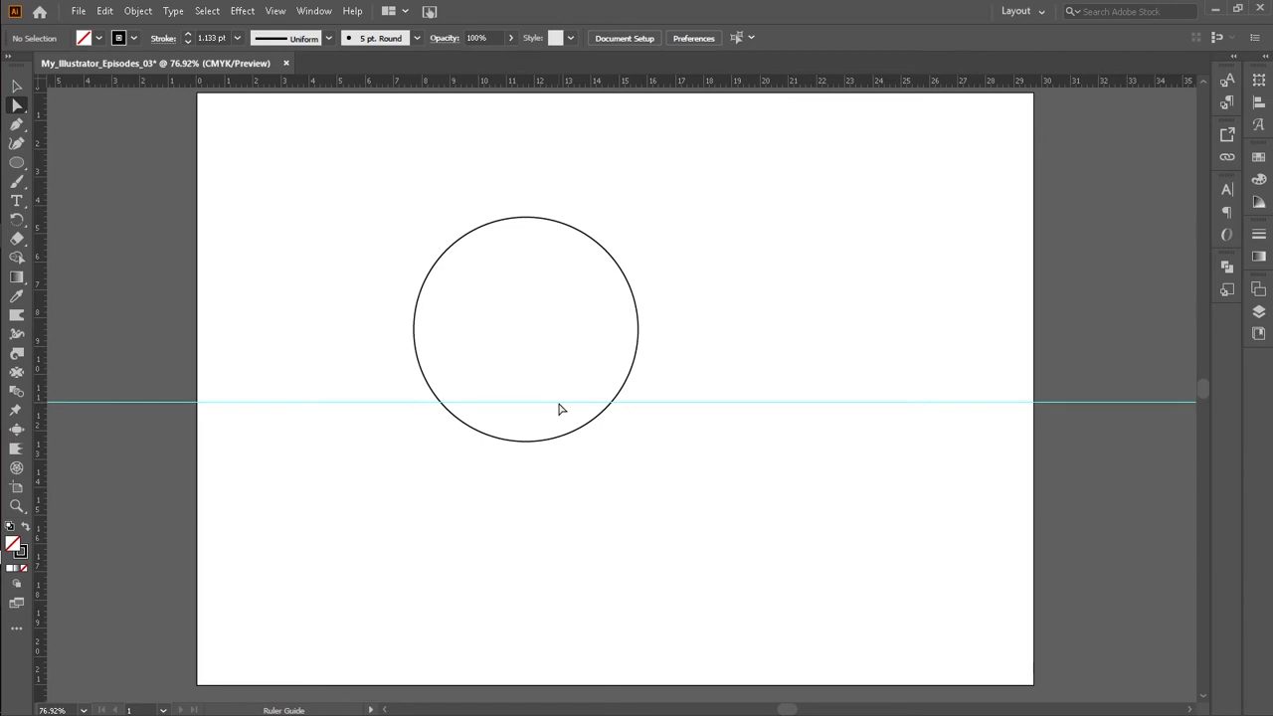
Step: Drag the circle's bottom anchor up onto the horizontal guide
left_click(522, 442)
left_click(523, 442)
left_click(524, 441)
left_click_drag(524, 442, 526, 403)
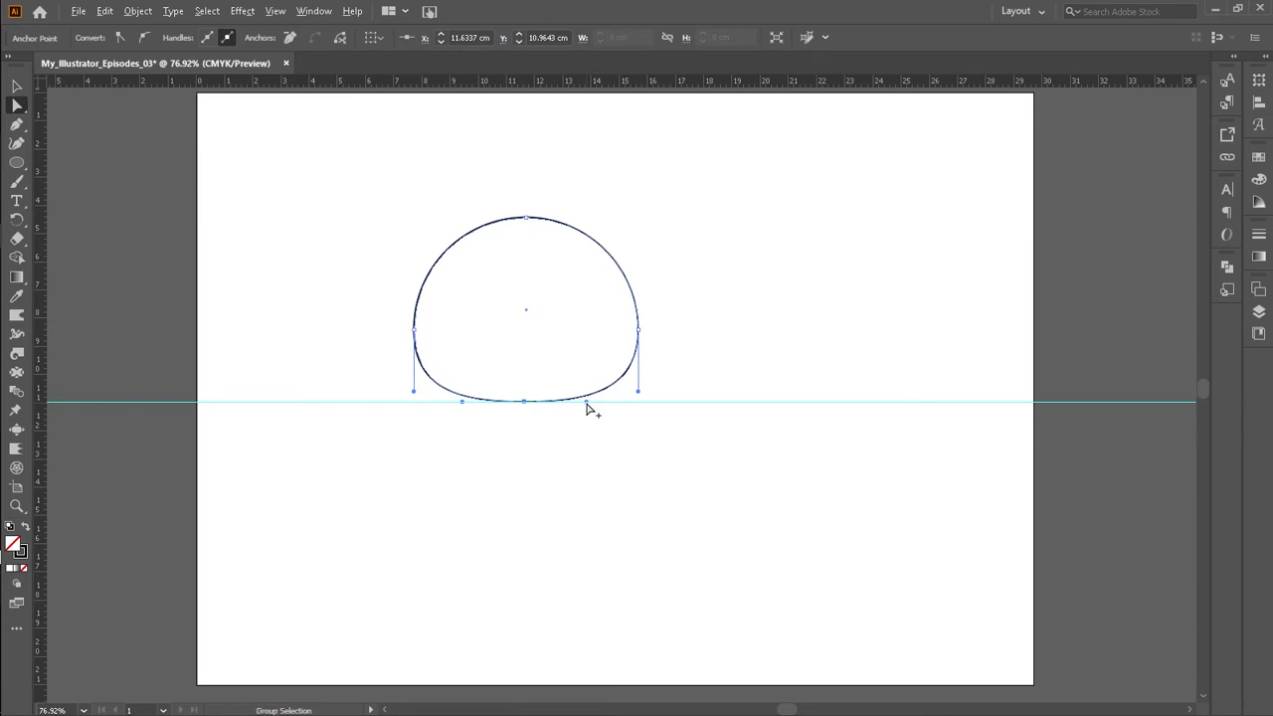
Step: Add a lower horizontal guide and pull both bottom-anchor handles down to it, forming a notch
left_click_drag(586, 402, 567, 447)
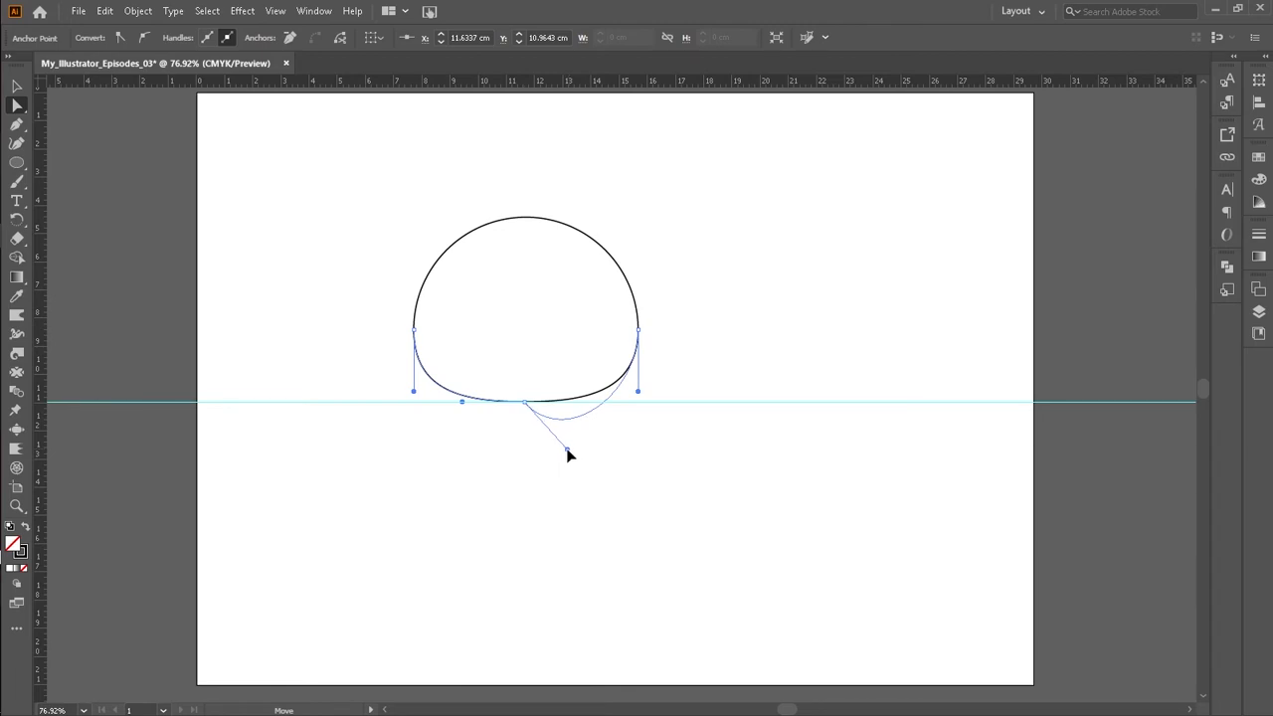
left_click_drag(567, 453, 558, 454)
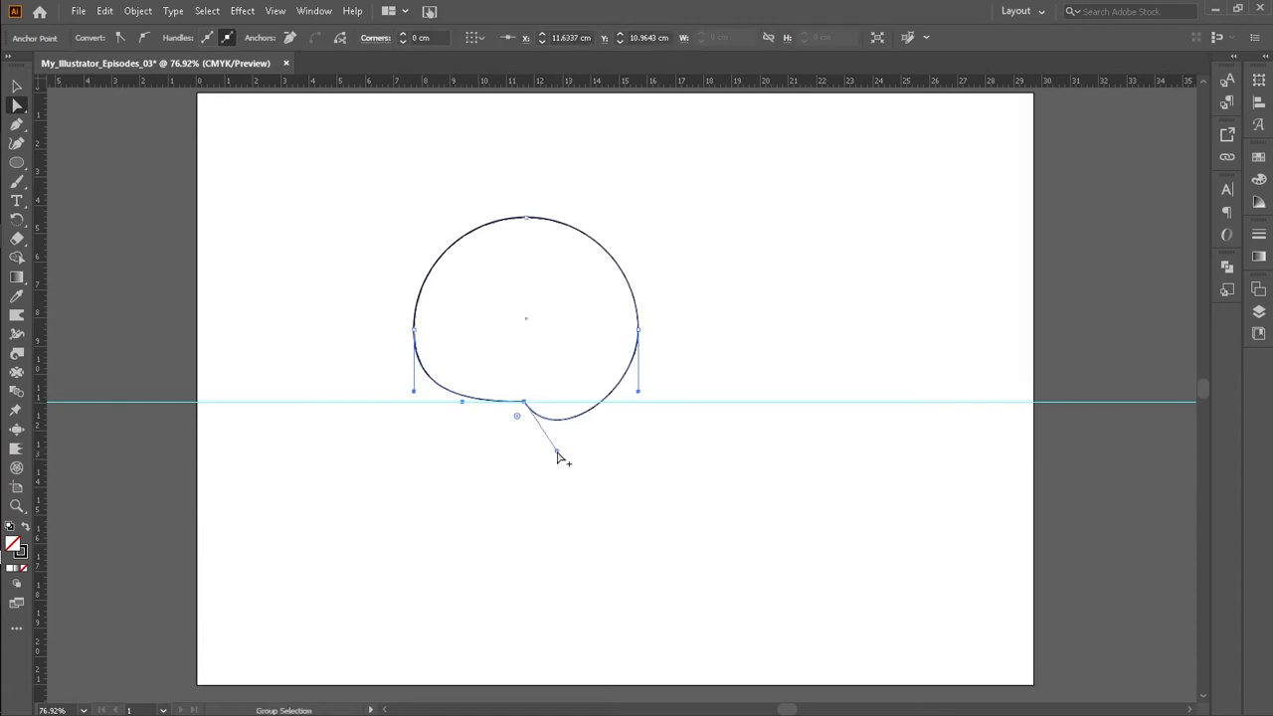
left_click_drag(549, 82, 588, 452)
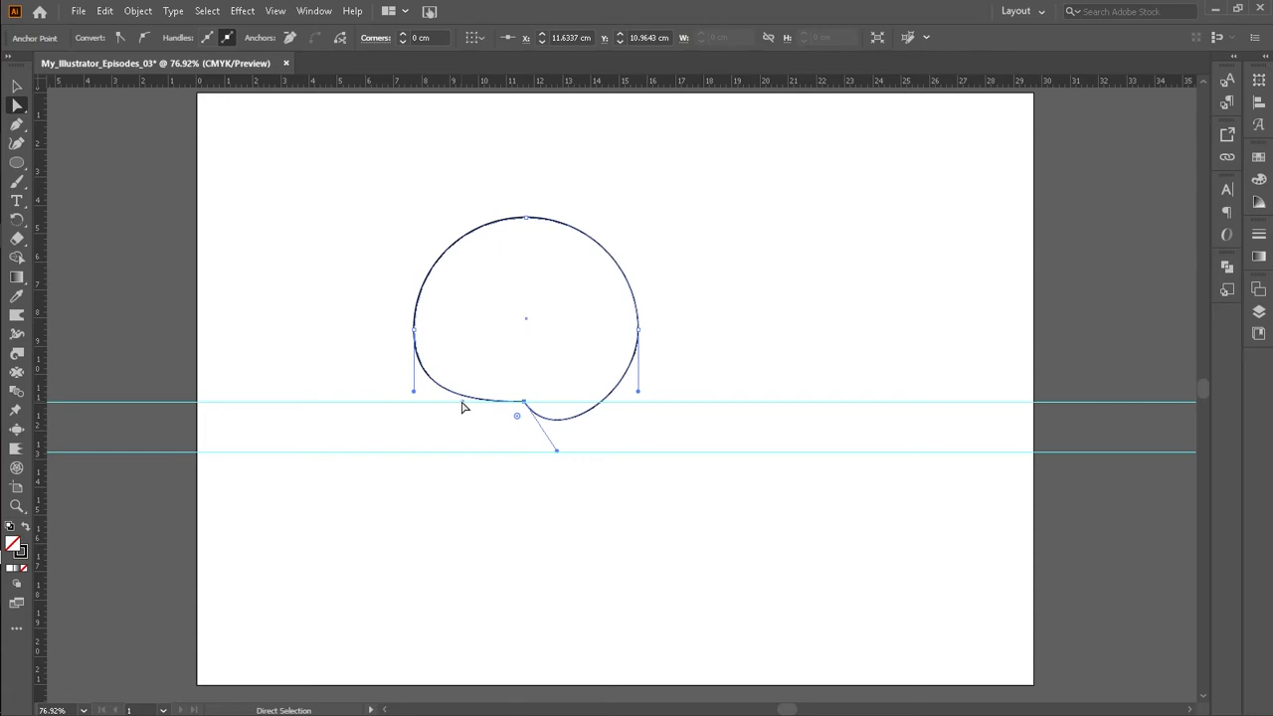
left_click_drag(461, 406, 496, 450)
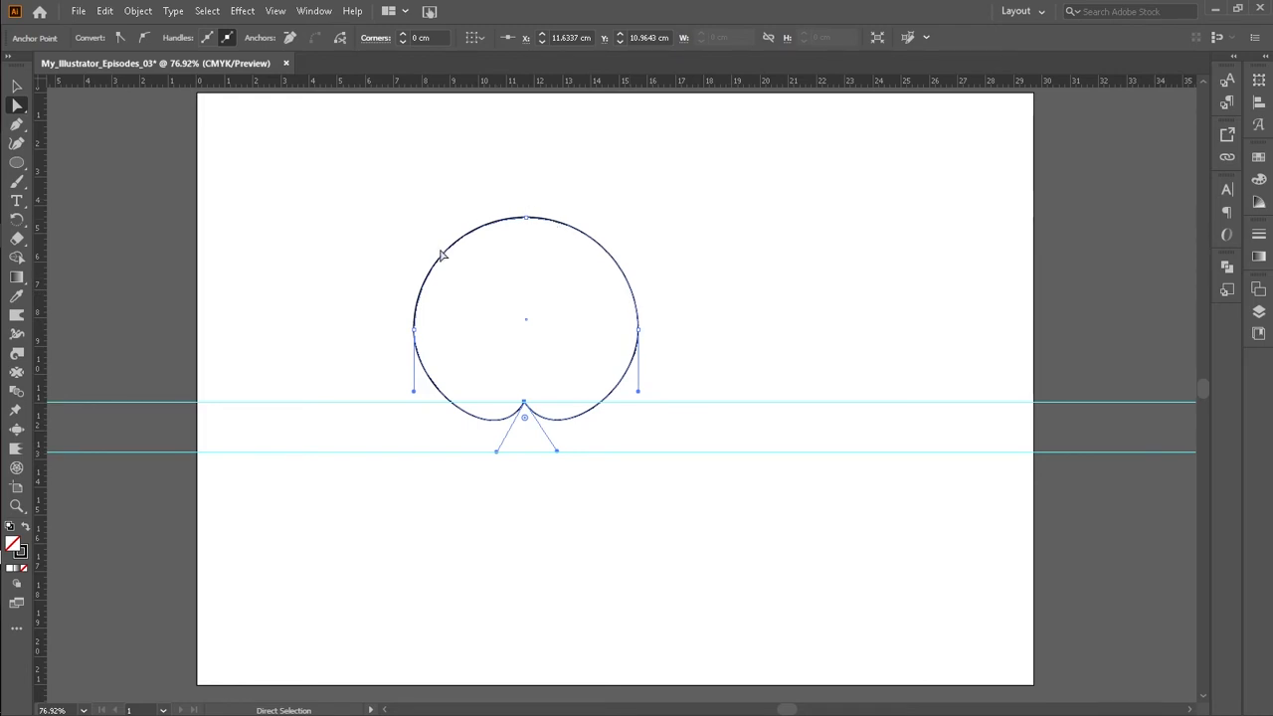
Step: Narrow the shape from its left side to about 7.45 cm wide
left_click(16, 87)
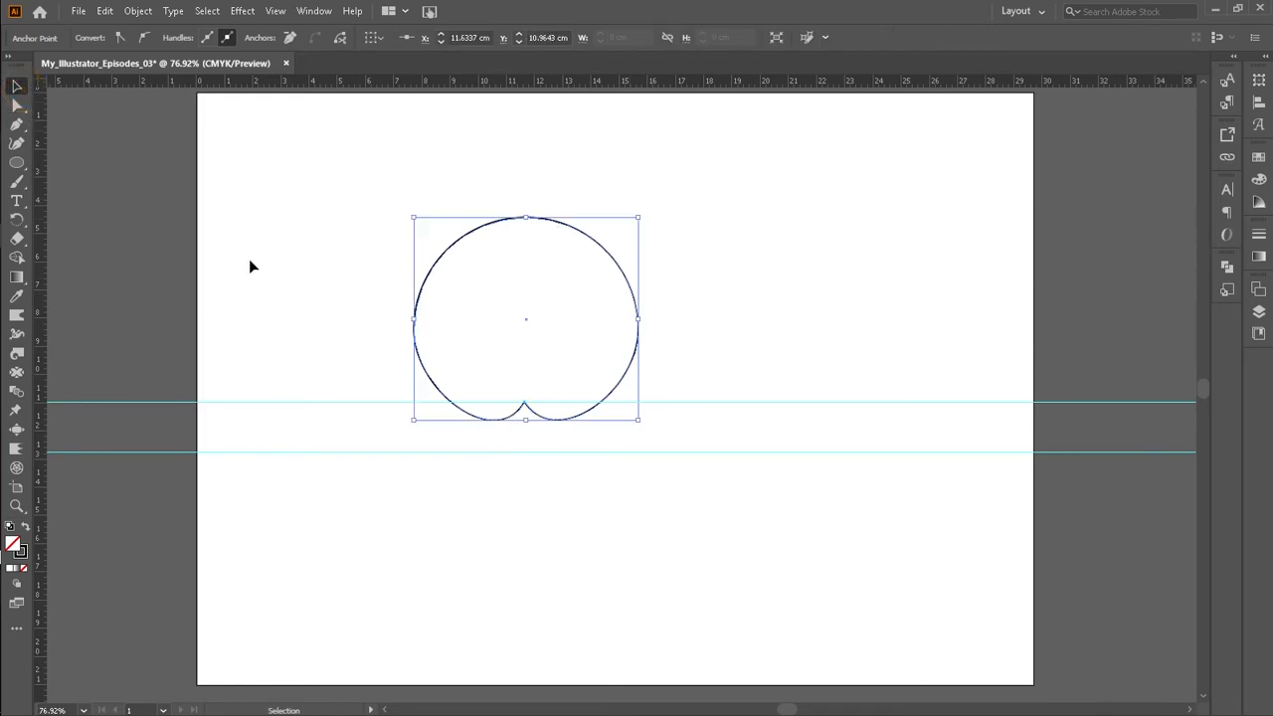
left_click_drag(415, 322, 428, 323)
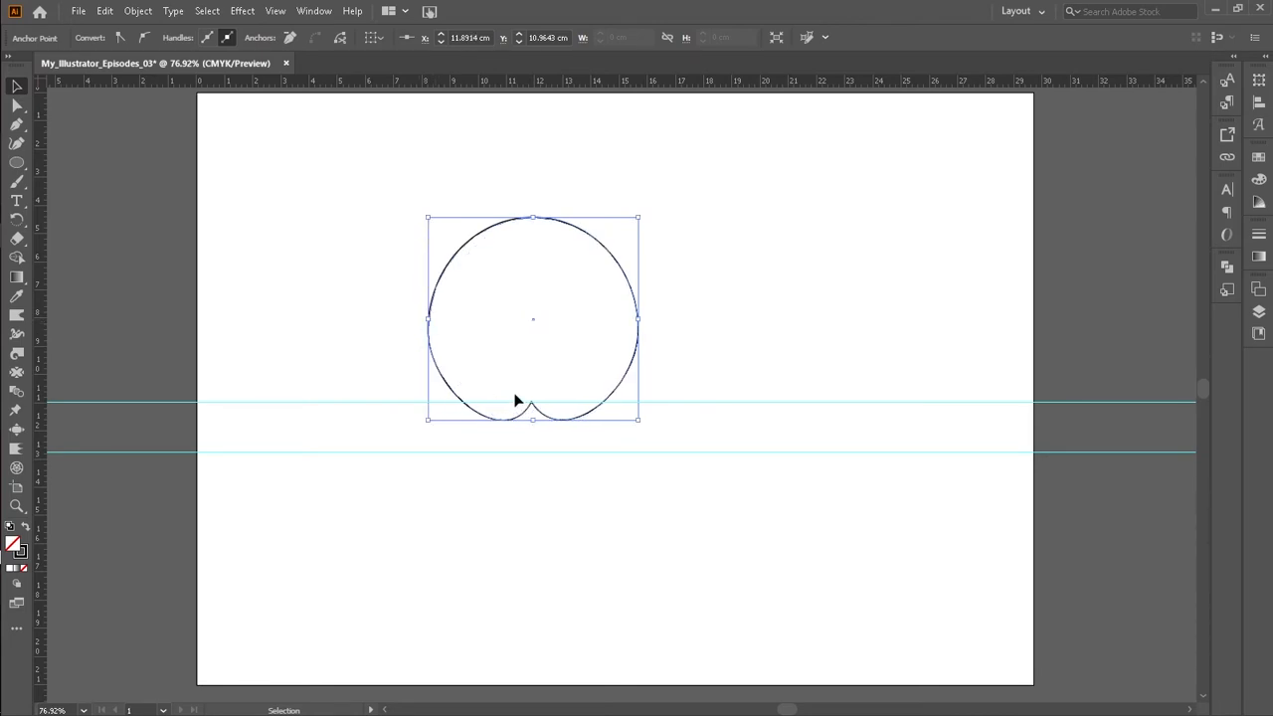
left_click(706, 315)
Step: Move the notched shape to the right on the artboard
left_click(544, 414)
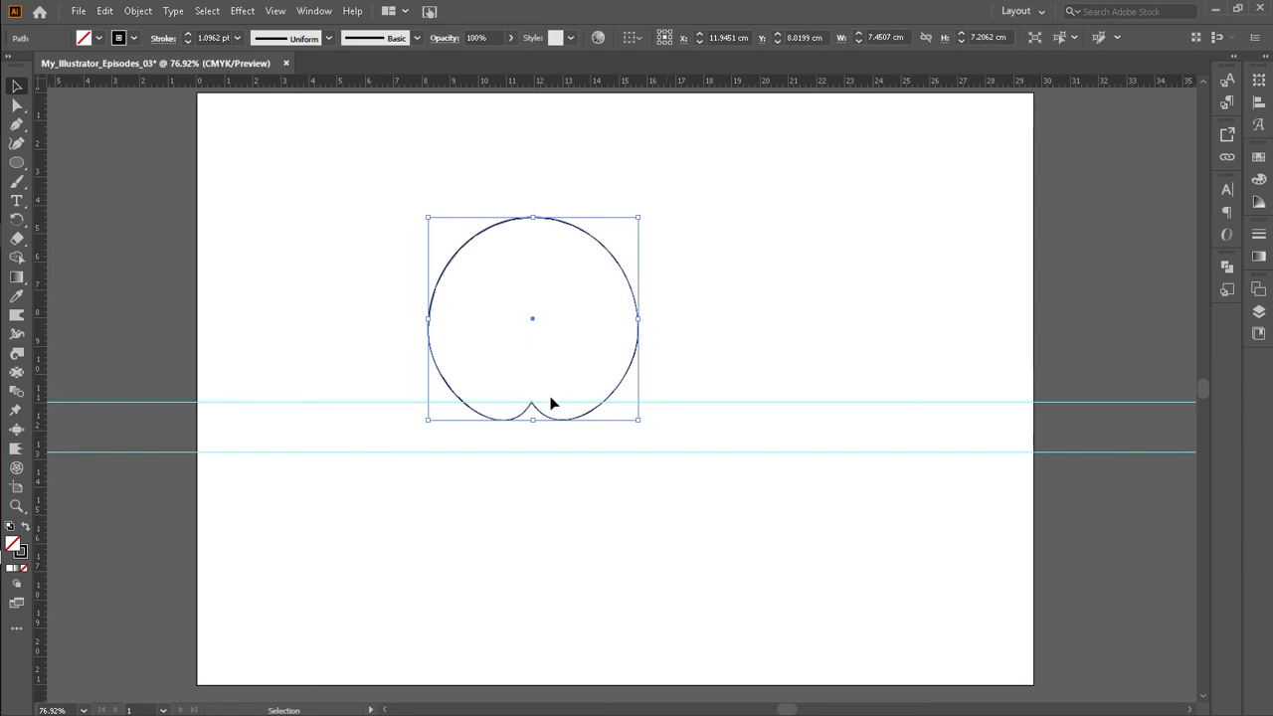
left_click_drag(635, 356, 667, 333)
left_click(735, 288)
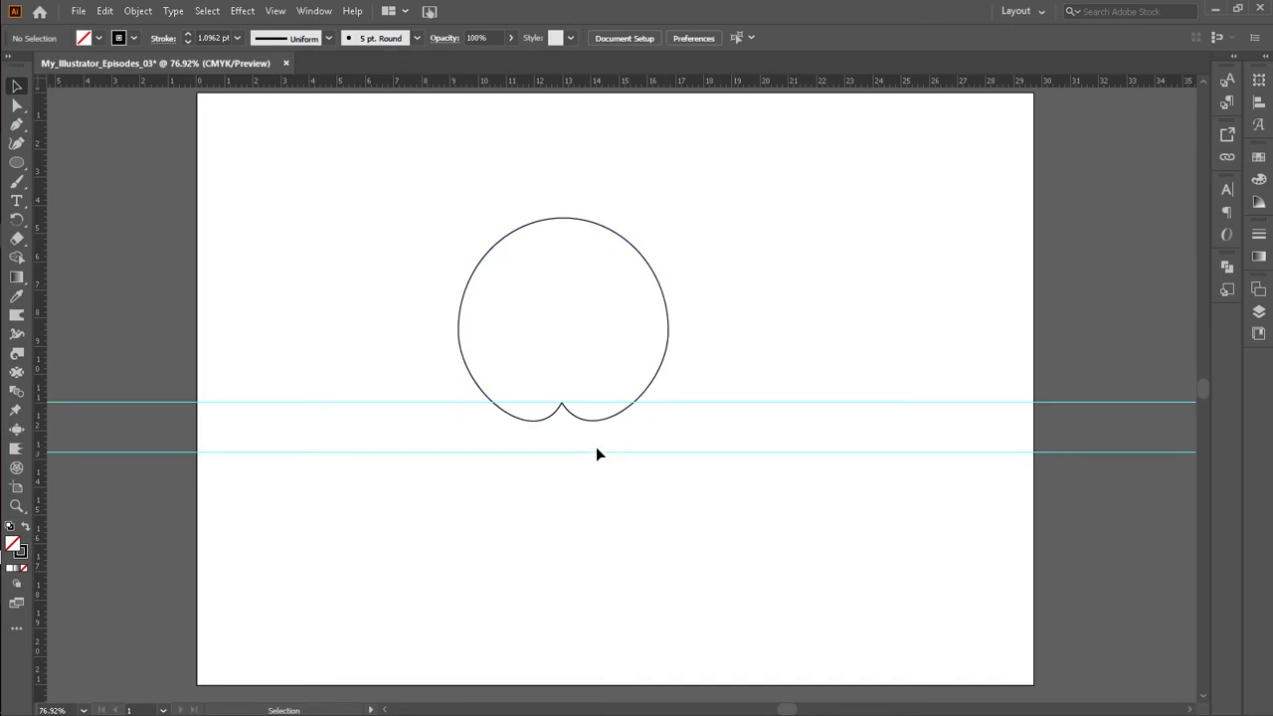
Step: Add an upper horizontal guide and drag the circle's top anchor down onto it
left_click(564, 217)
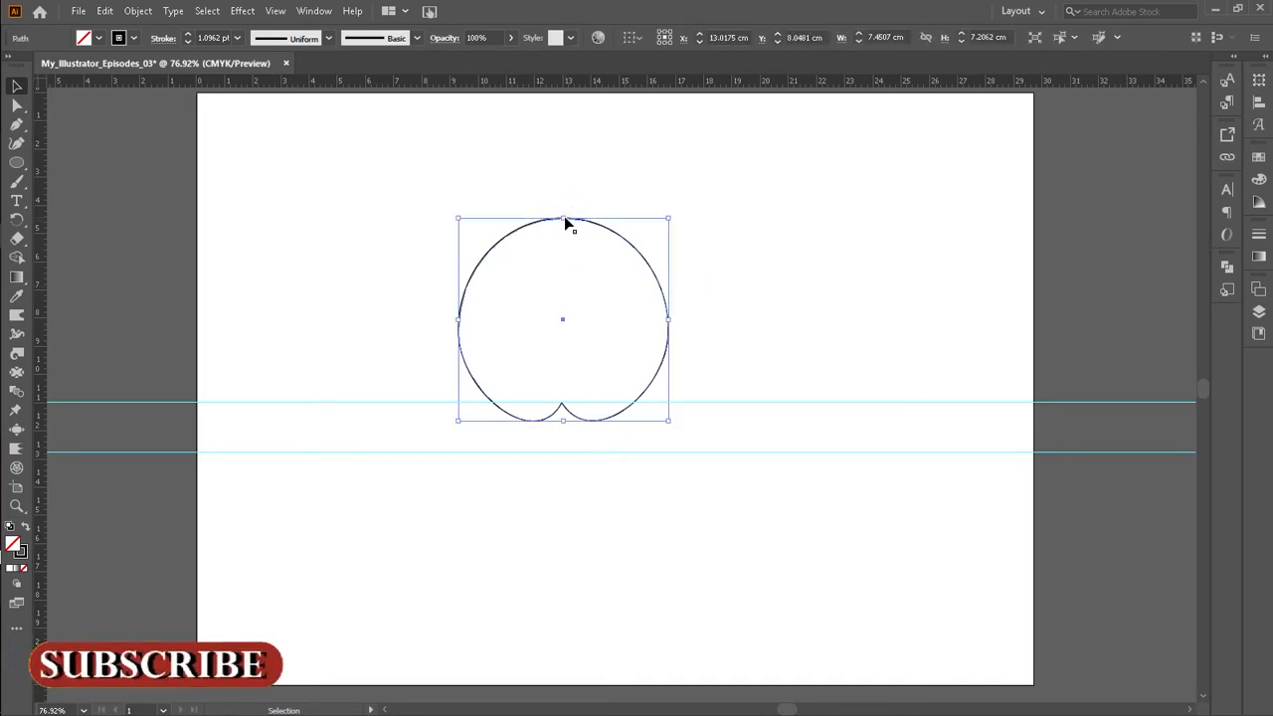
left_click(18, 105)
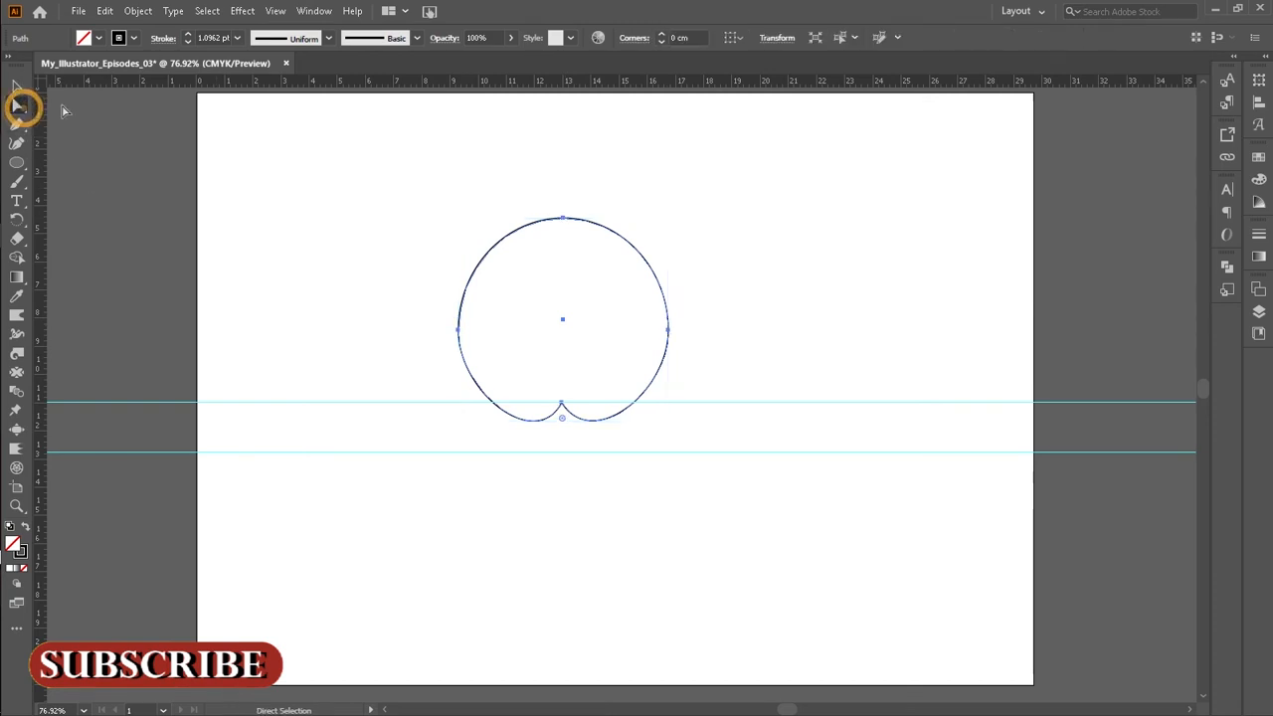
left_click_drag(551, 79, 566, 260)
left_click(561, 214)
left_click(563, 218)
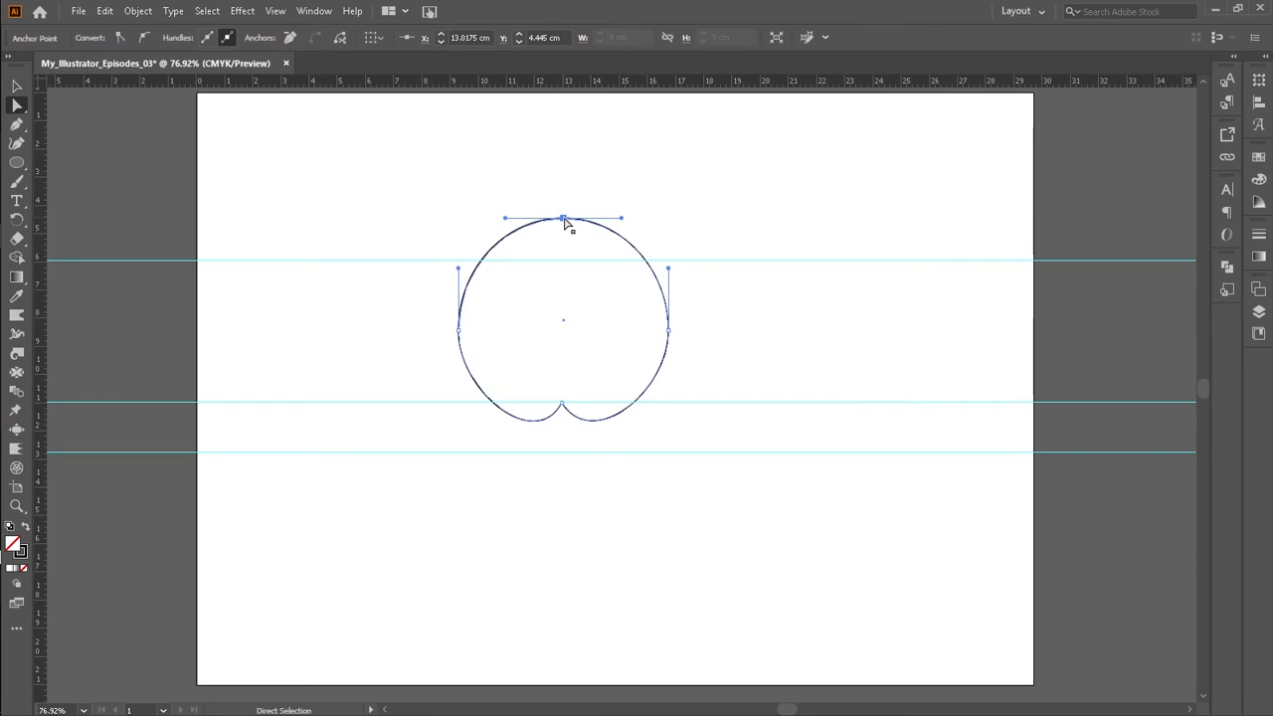
left_click(621, 218)
left_click(620, 219)
left_click(561, 218)
left_click_drag(562, 218, 562, 264)
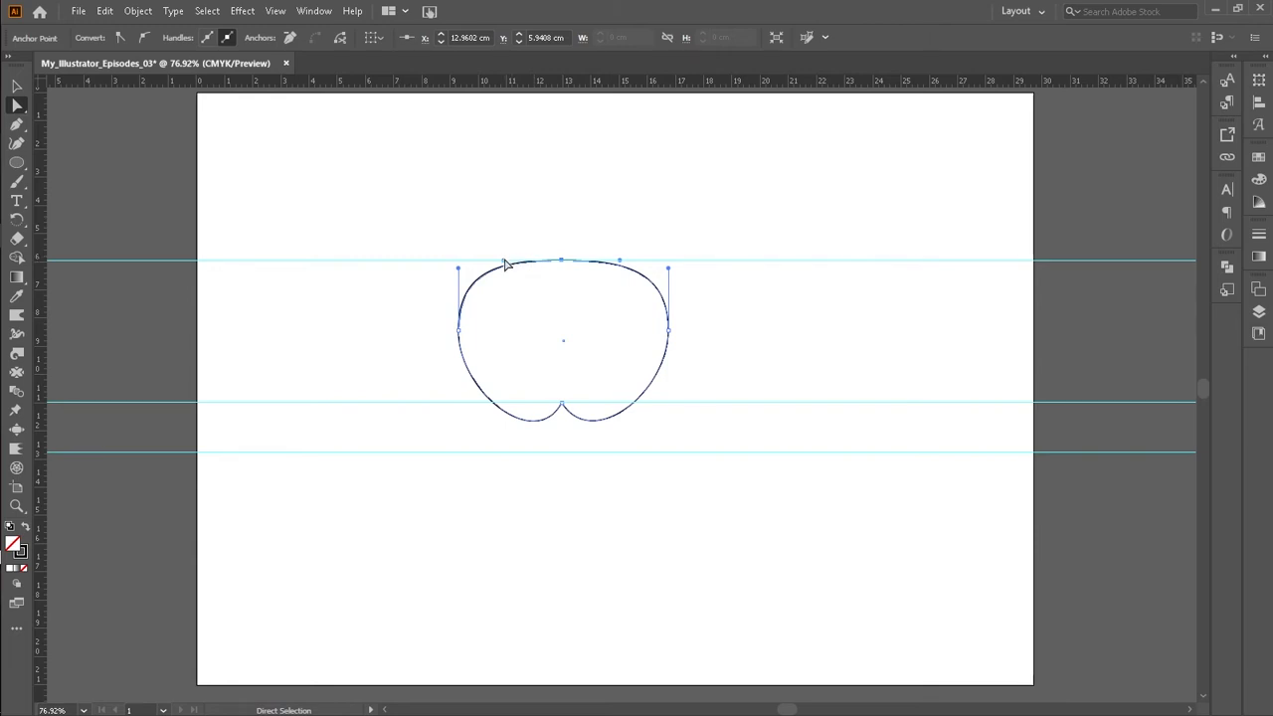
Step: Pull both of the top anchor's handles up and outward to form a dip at the top of the shape
left_click_drag(504, 262, 517, 212)
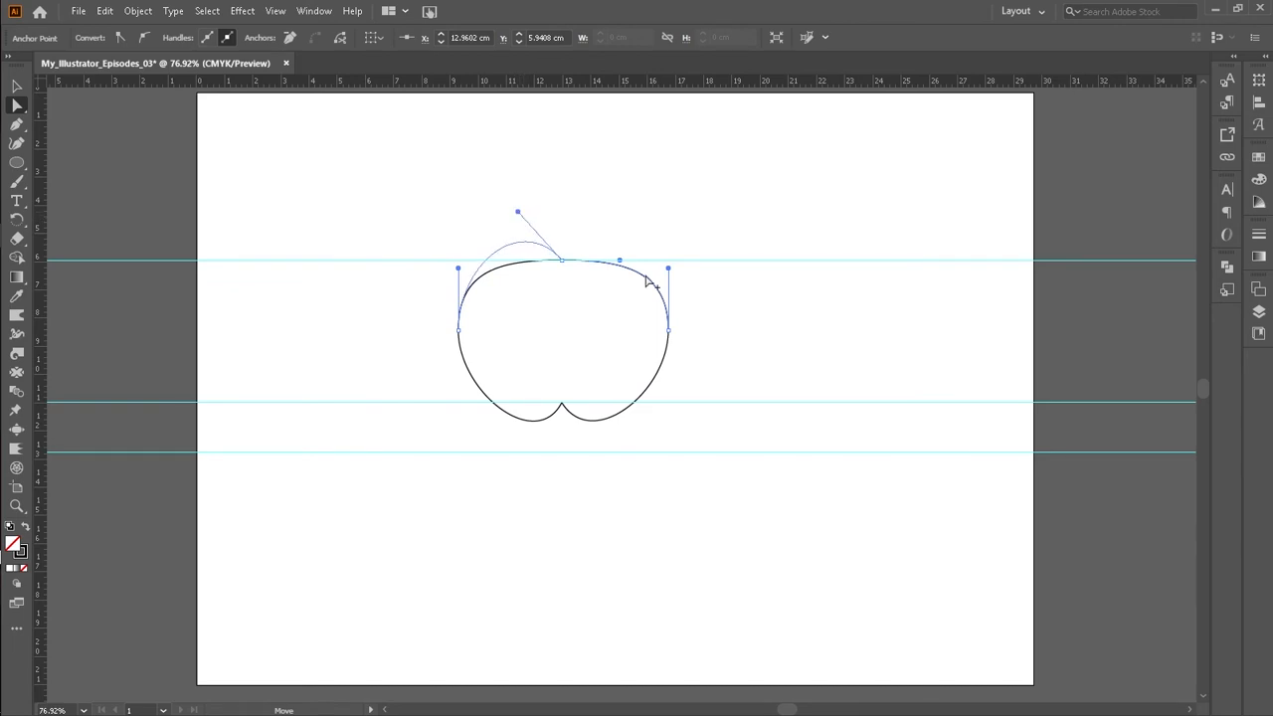
left_click(618, 264)
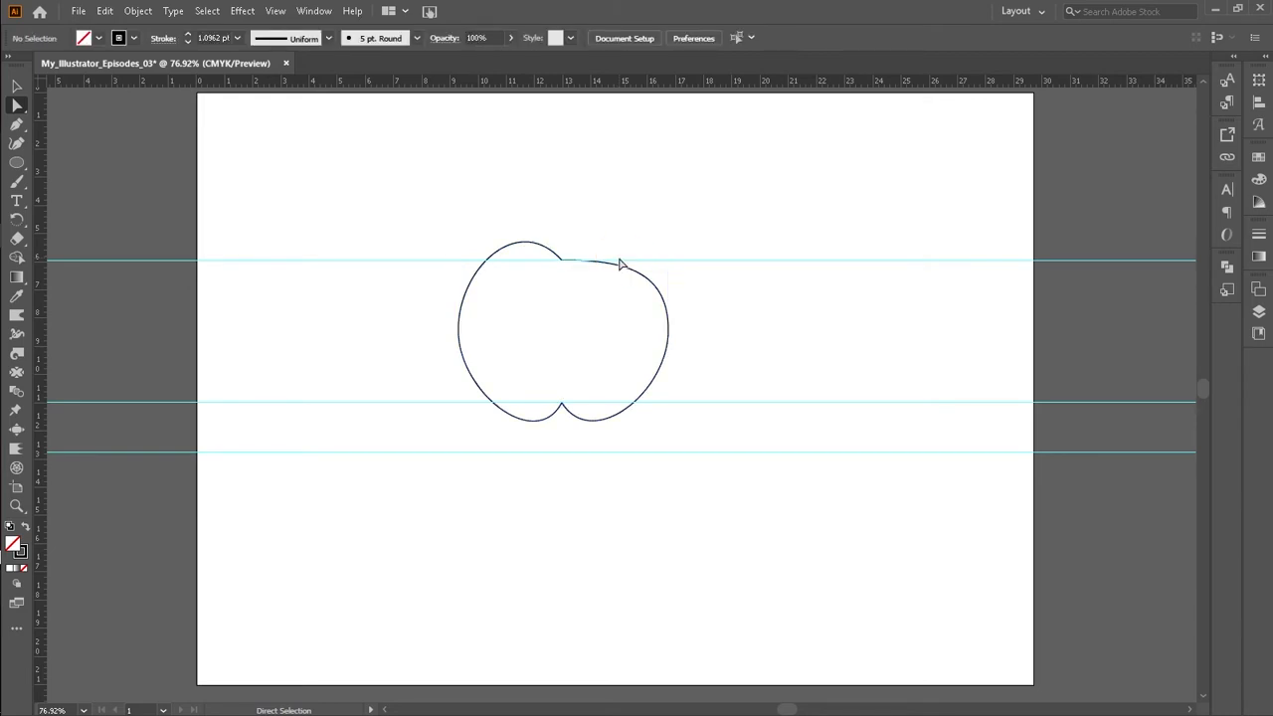
left_click(618, 260)
left_click_drag(538, 229, 542, 276)
left_click_drag(478, 213, 577, 318)
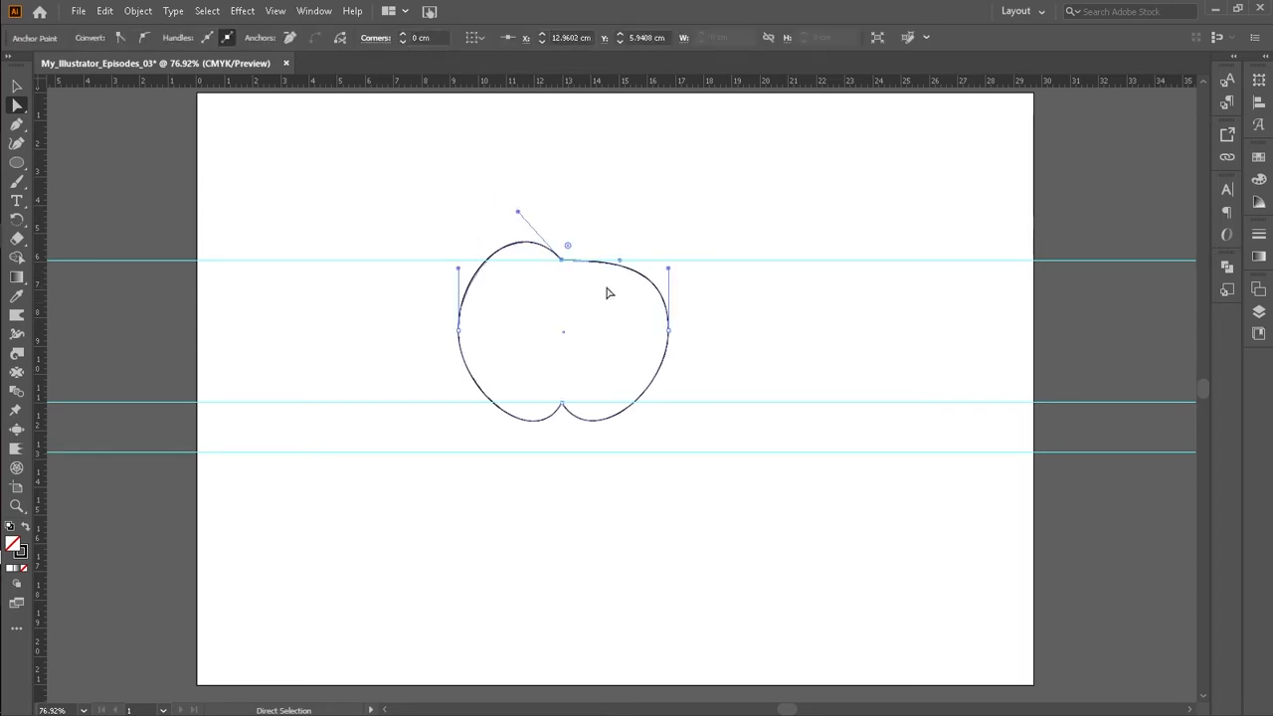
left_click_drag(619, 263, 601, 213)
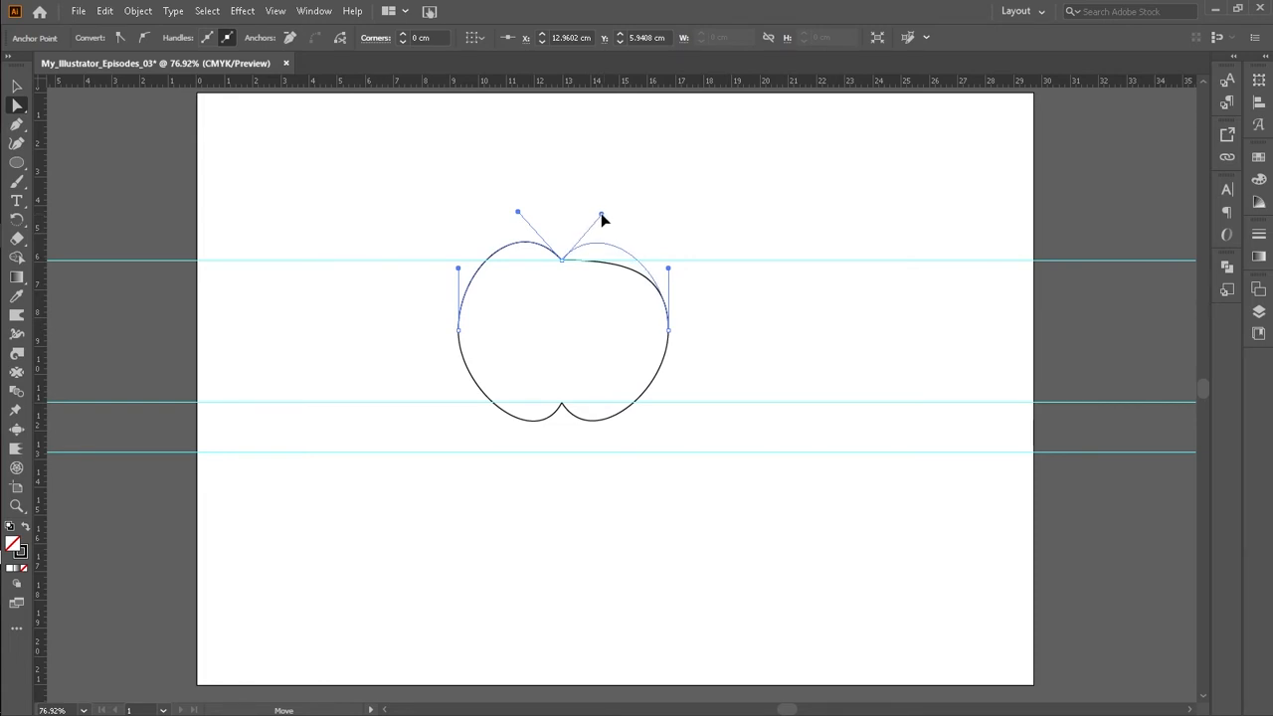
left_click_drag(600, 212, 602, 213)
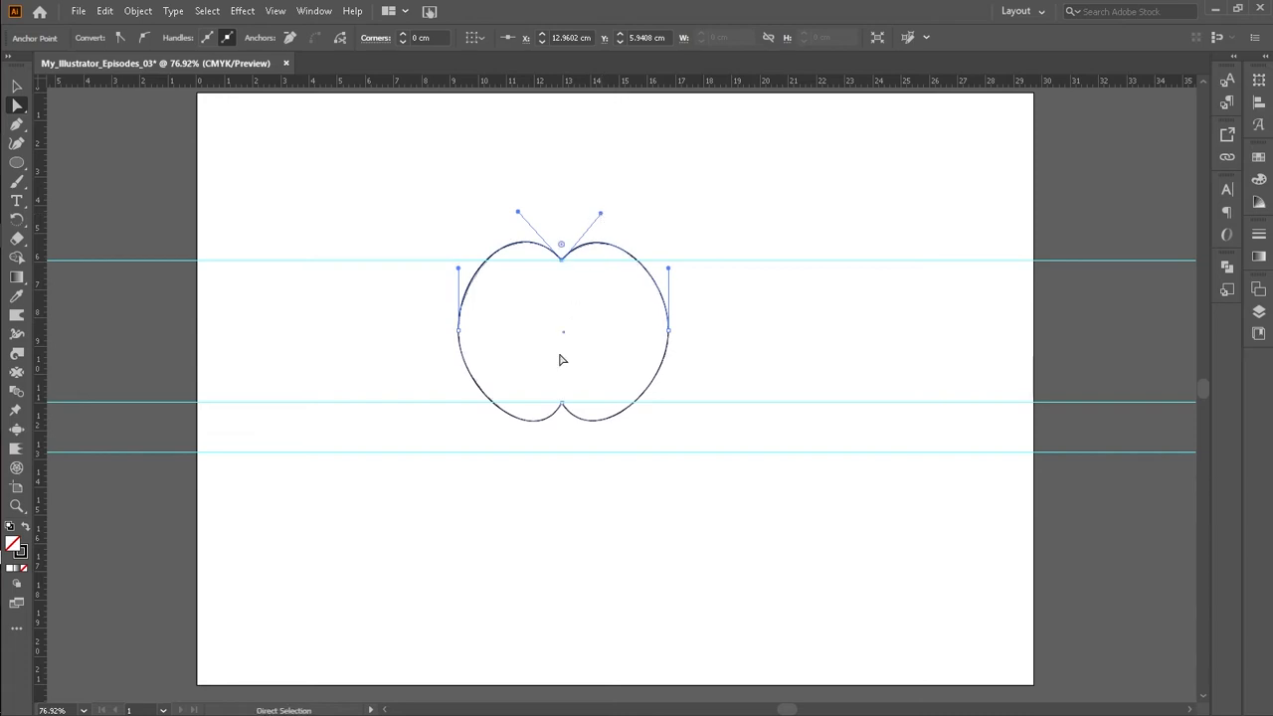
Step: Round the top and bottom notch anchors into smooth corners with the live corner widgets
left_click(562, 258)
left_click_drag(563, 248, 561, 246)
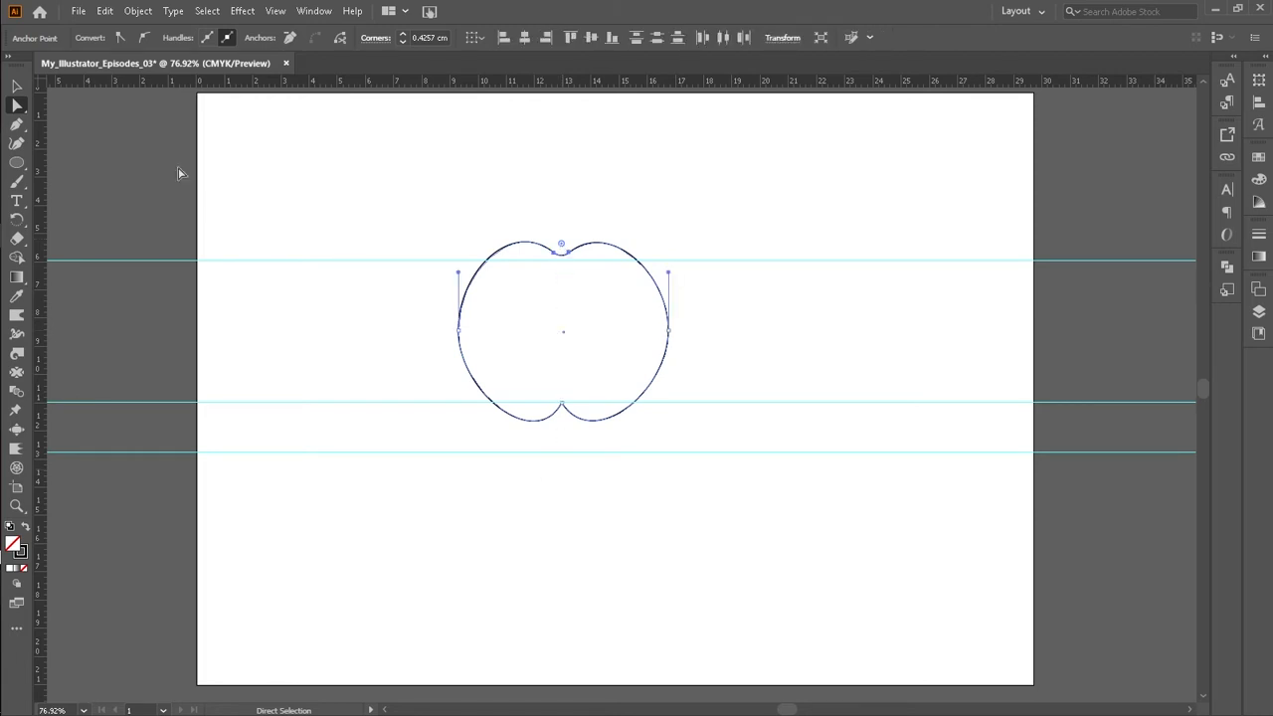
left_click(562, 404)
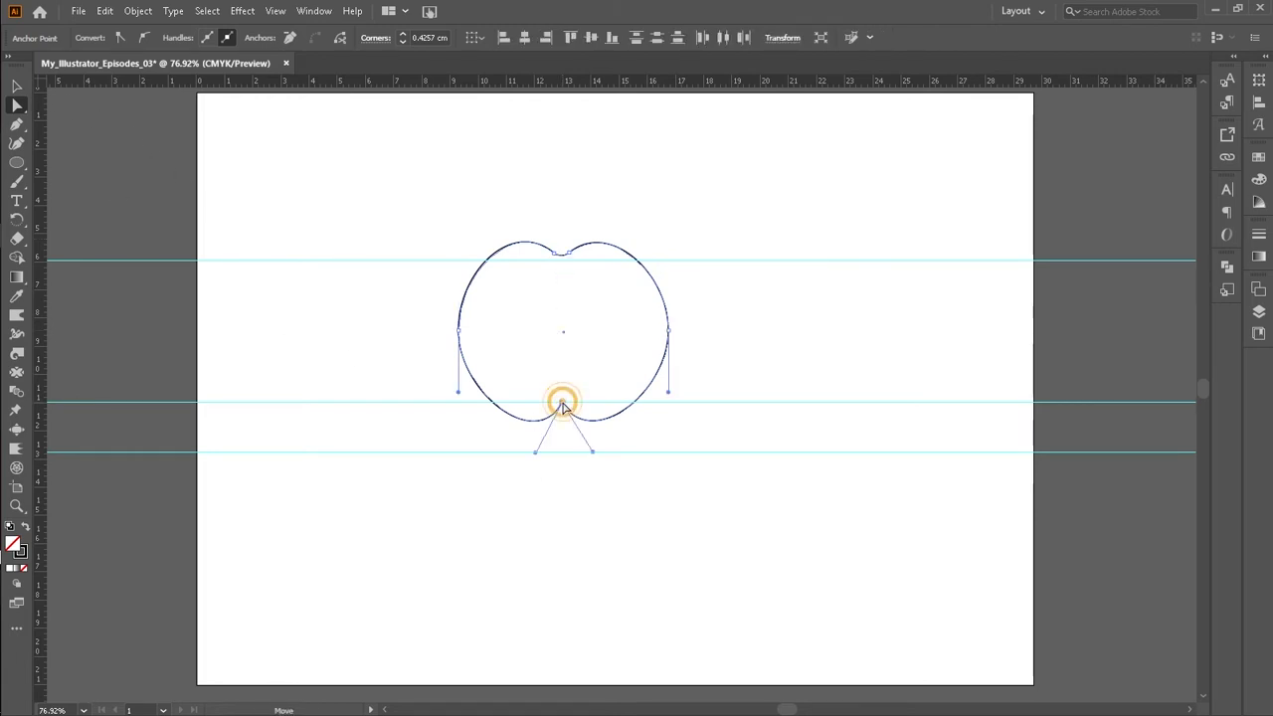
left_click_drag(562, 418, 563, 424)
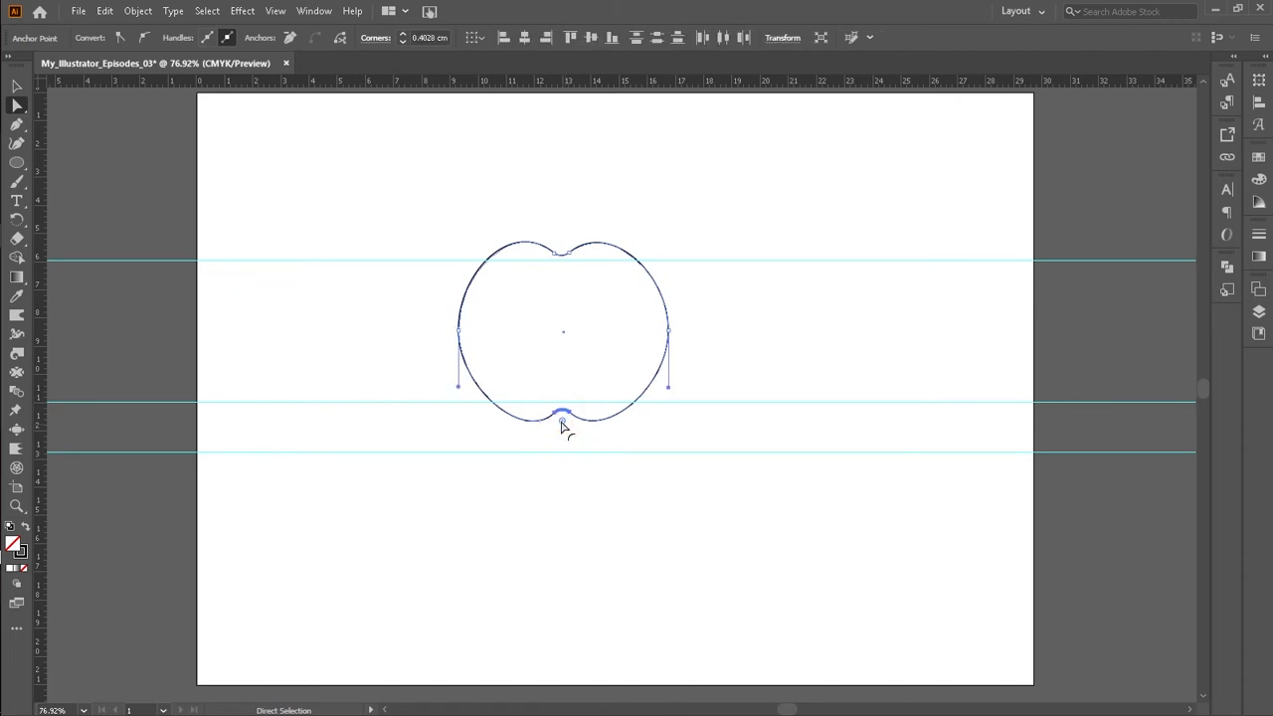
left_click(527, 277)
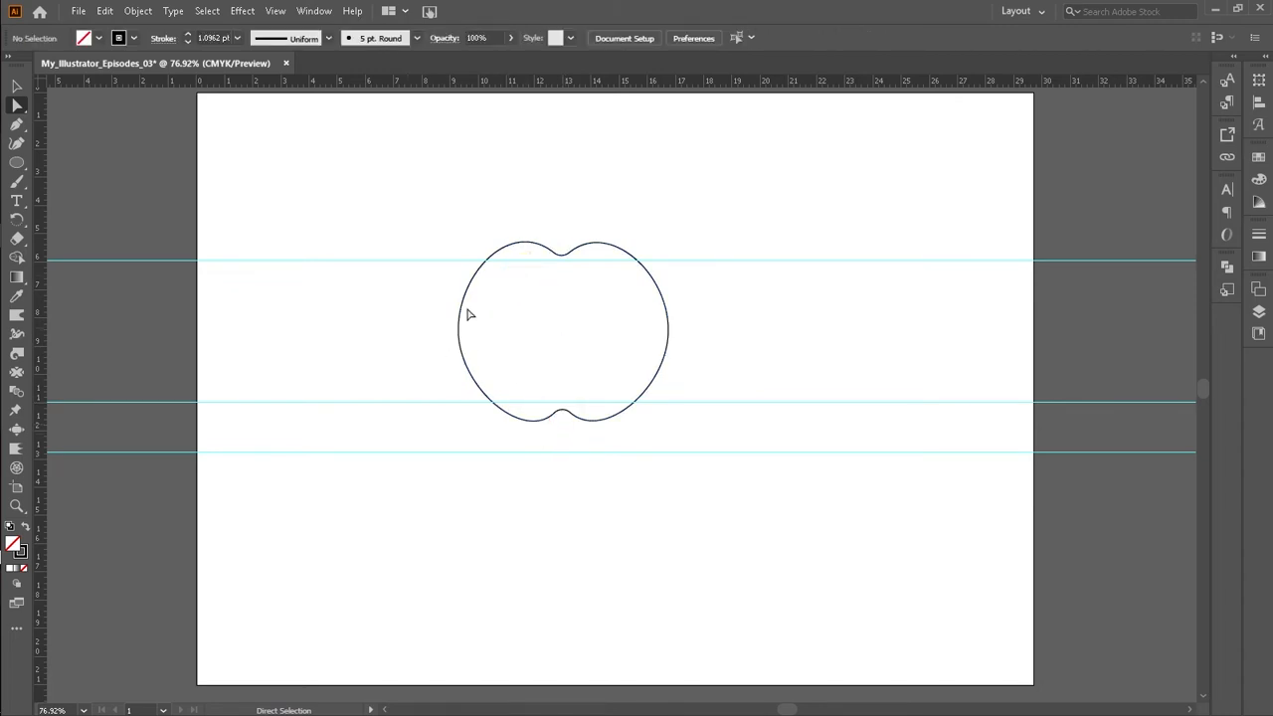
Step: Move the right side anchor inward to narrow the shape to about 6.75 cm wide
left_click_drag(414, 296, 469, 334)
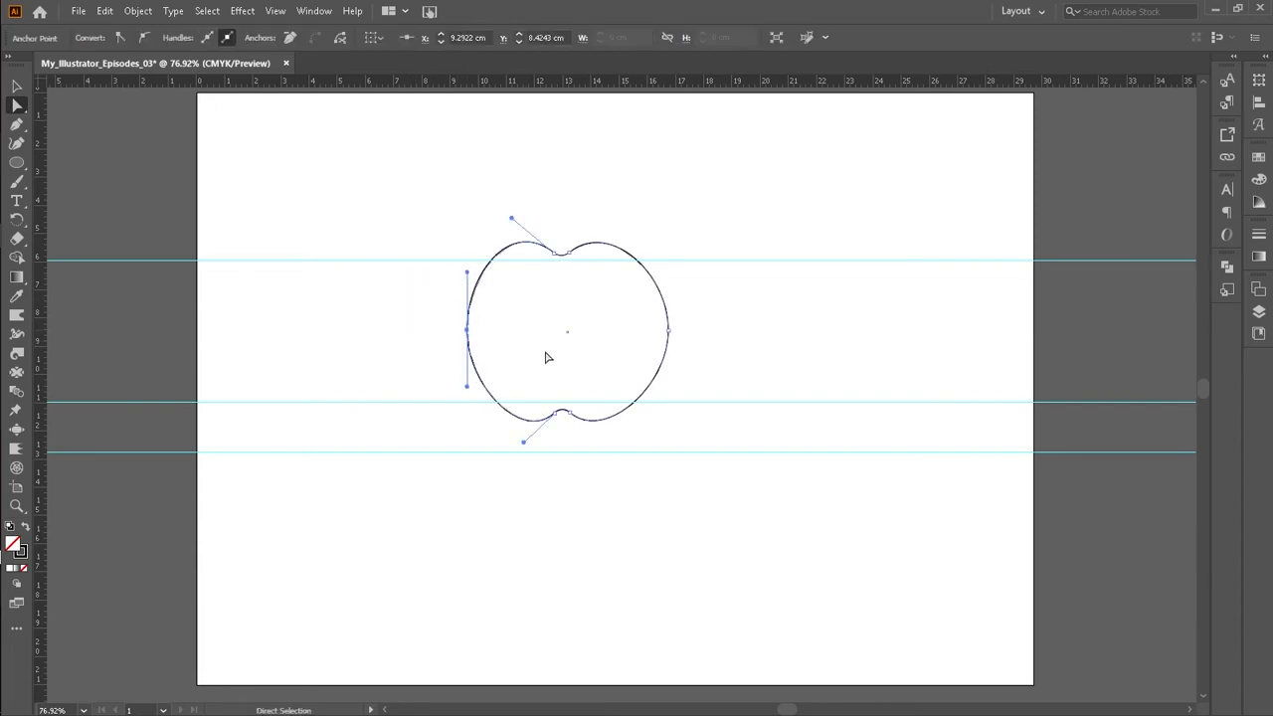
left_click(668, 330)
left_click_drag(669, 331, 657, 336)
left_click(762, 307)
Step: Adjust the bottom notch rounding and enlarge the top notch's corner radius to about 0.8 cm
left_click(563, 414)
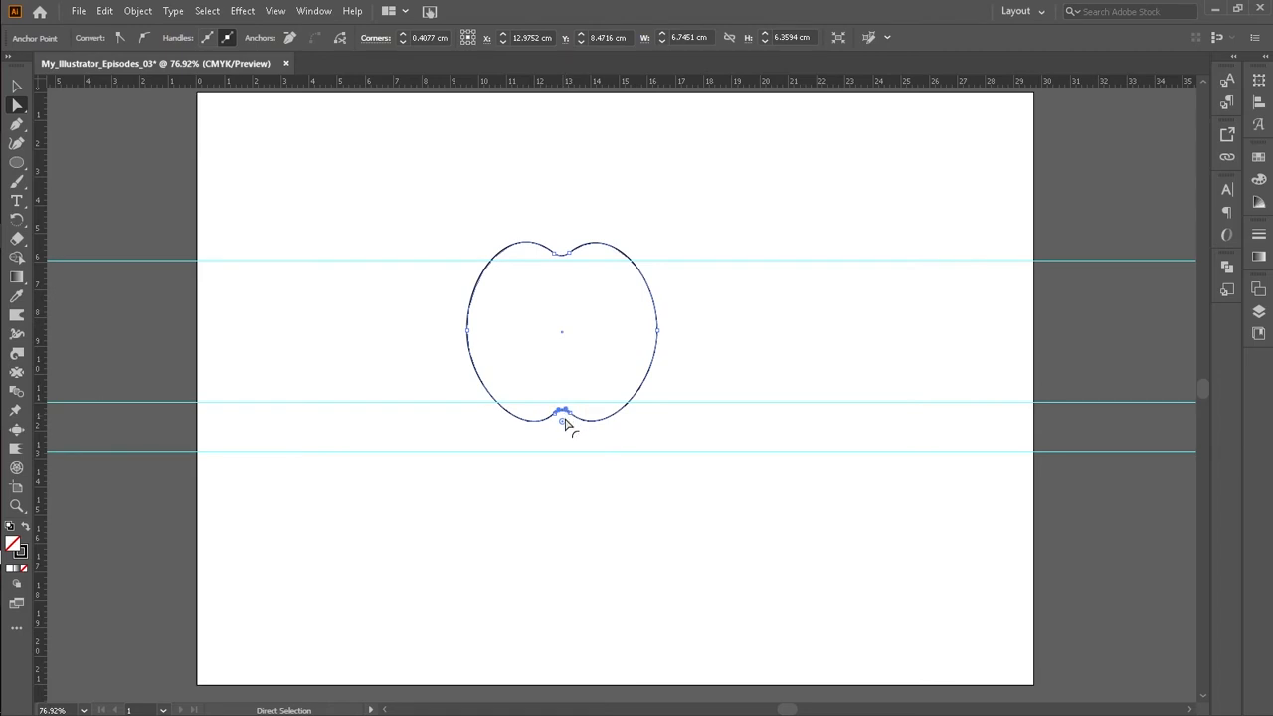
left_click_drag(563, 423, 565, 416)
left_click(602, 492)
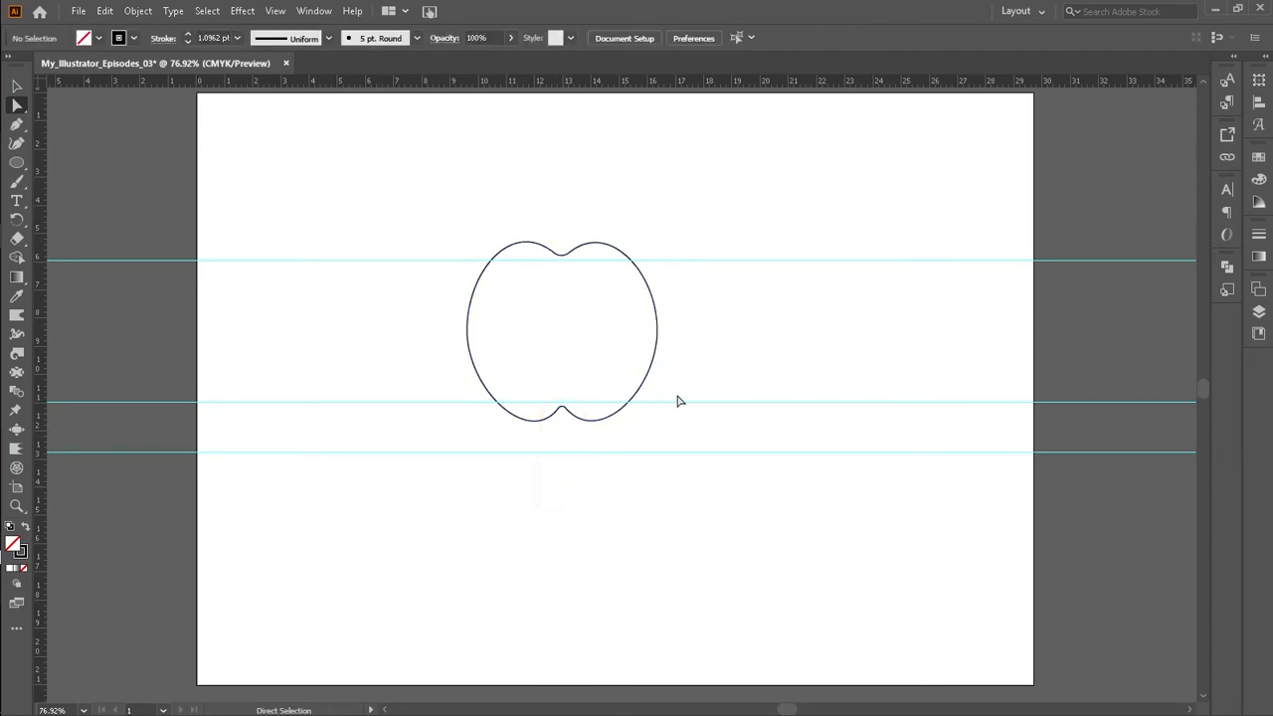
left_click(560, 251)
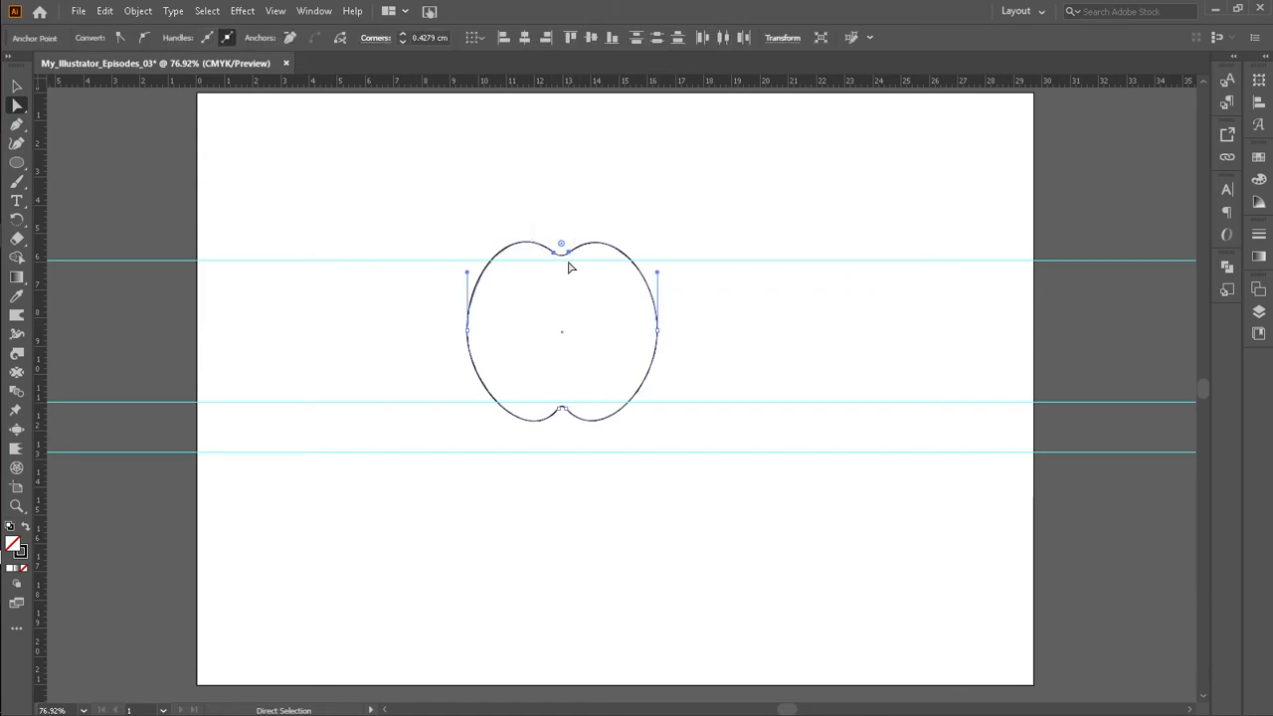
left_click_drag(562, 247, 562, 234)
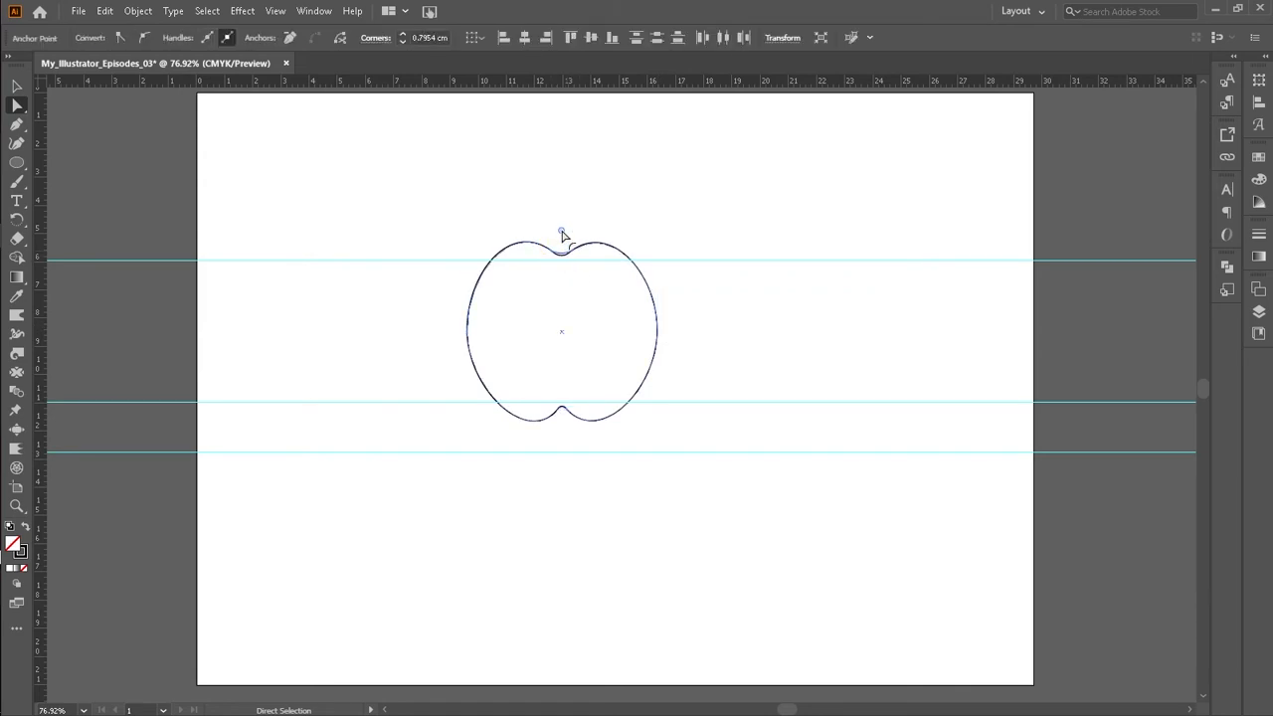
left_click(639, 231)
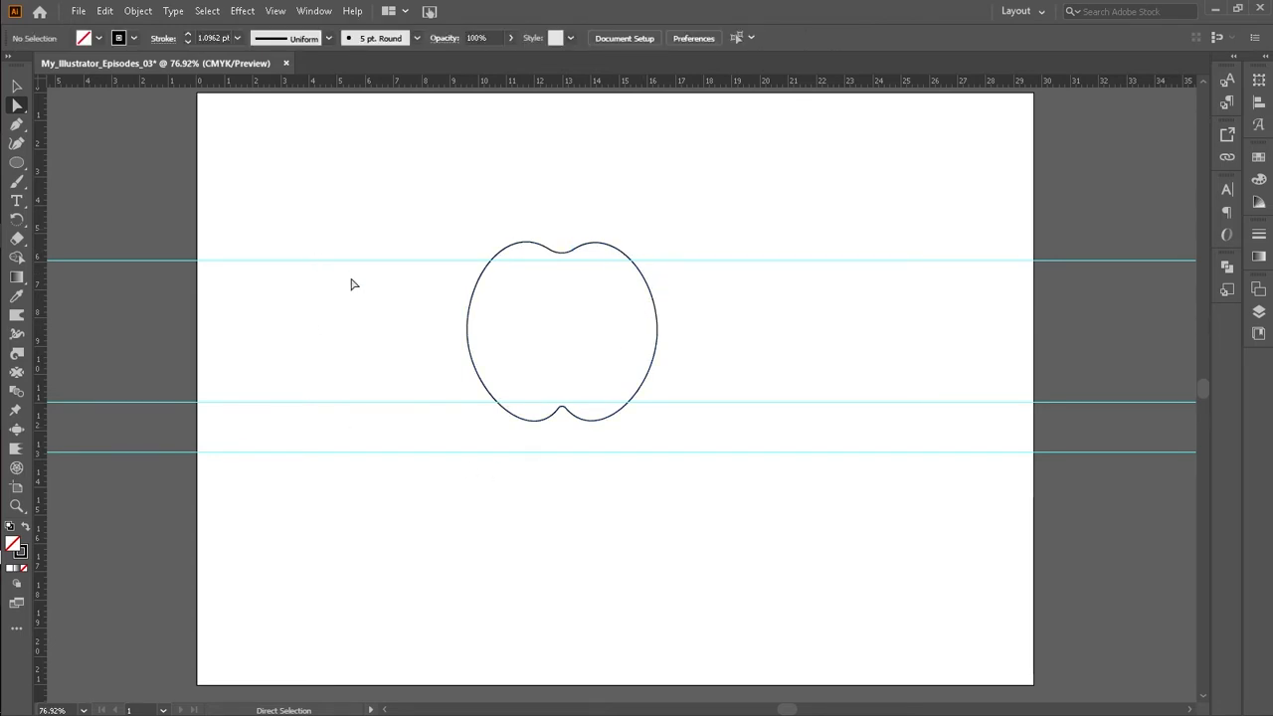
Step: Try to adjust the lower handle of the left side anchor
left_click_drag(447, 321, 489, 348)
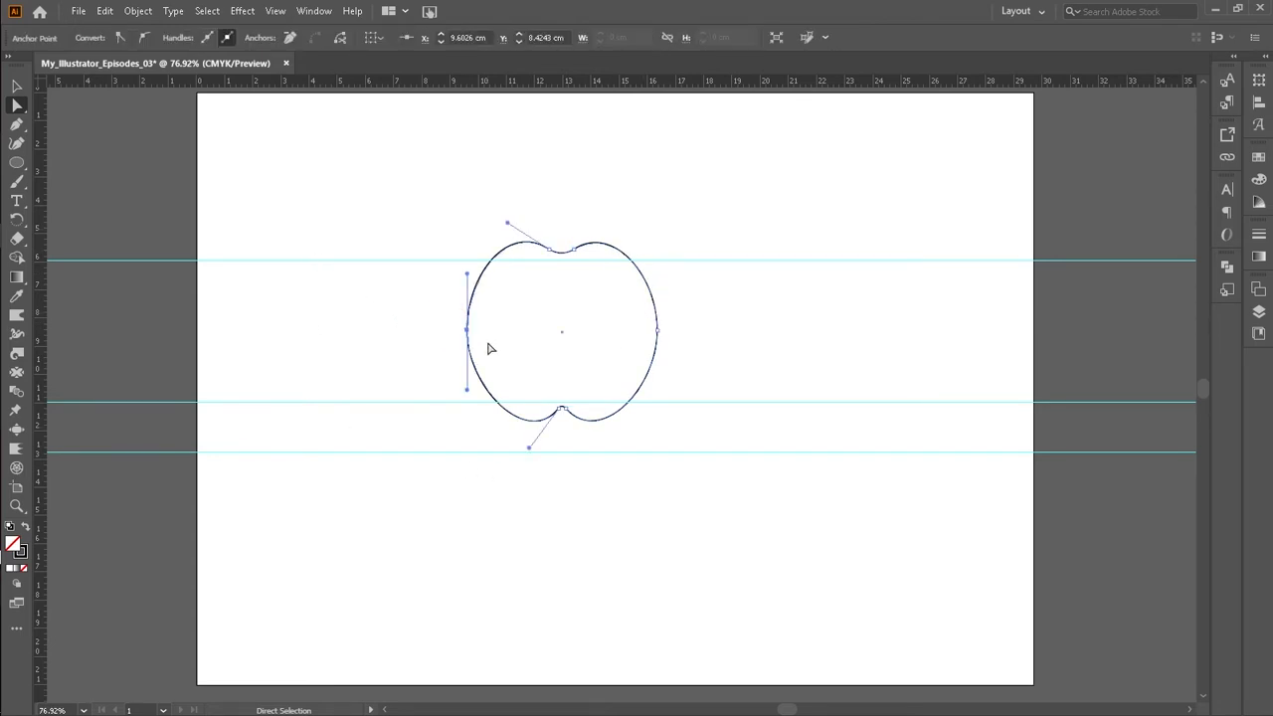
left_click(466, 395)
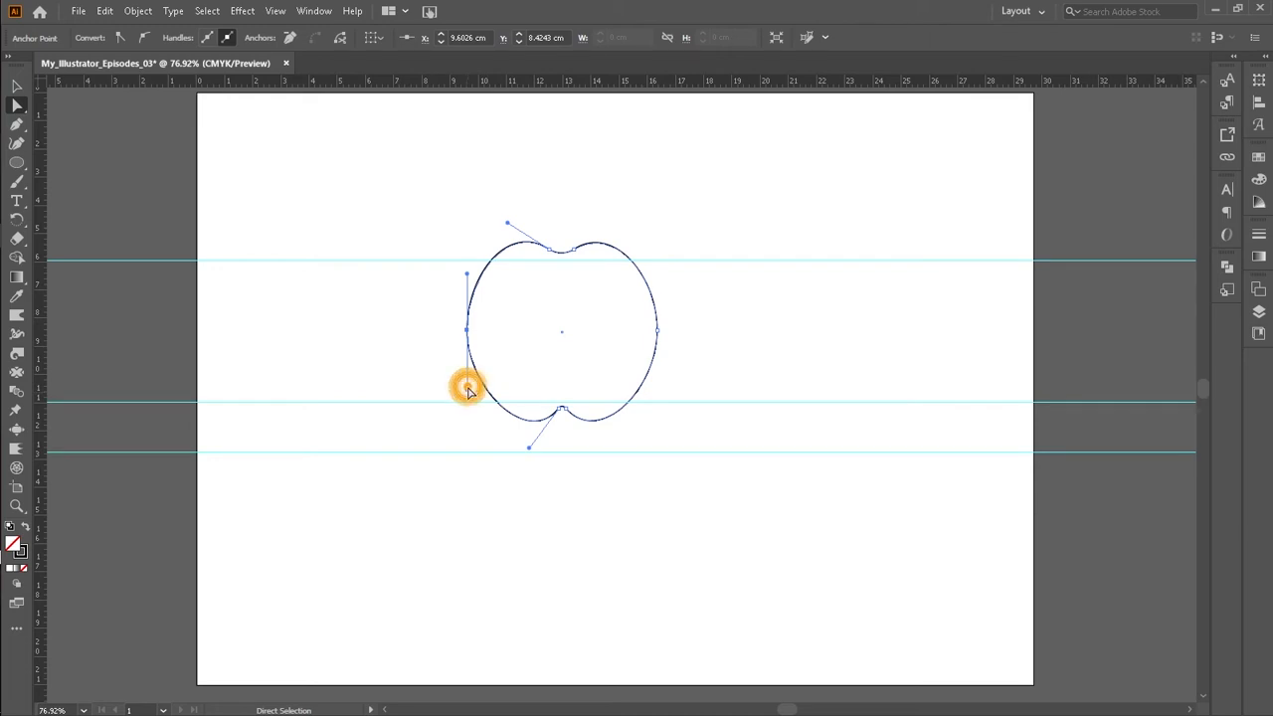
left_click_drag(470, 270, 528, 327)
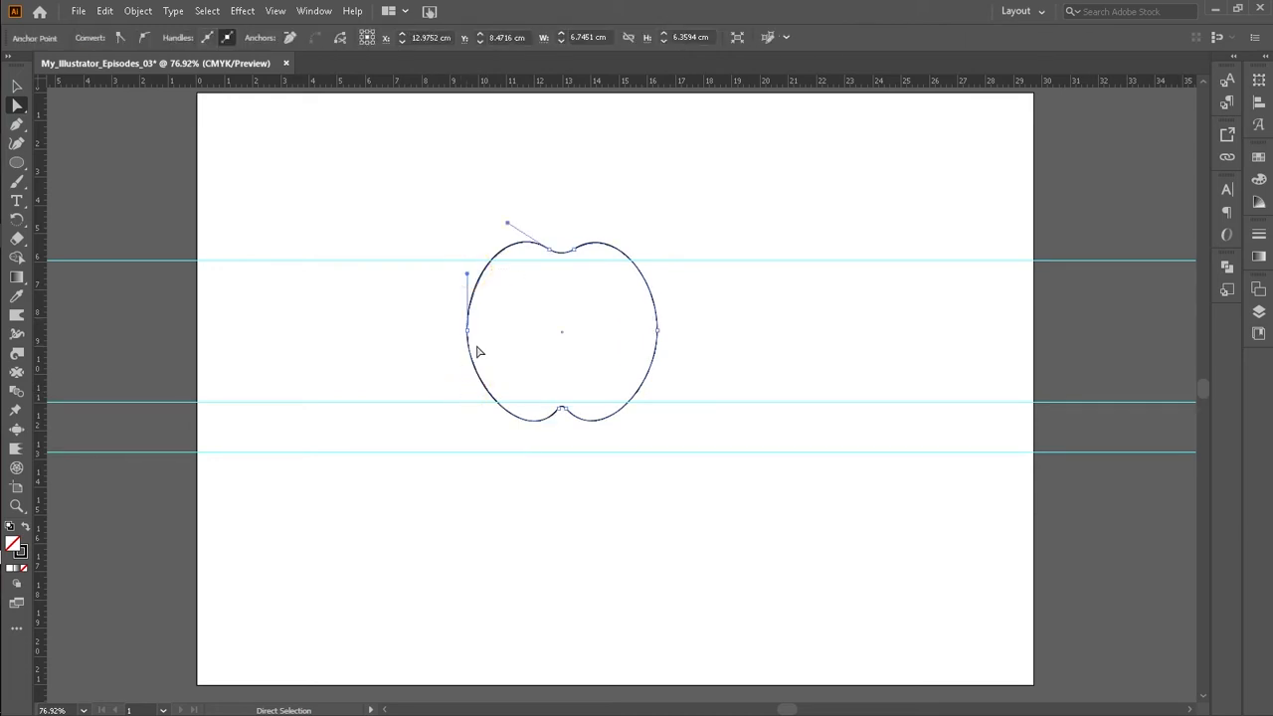
left_click(467, 331)
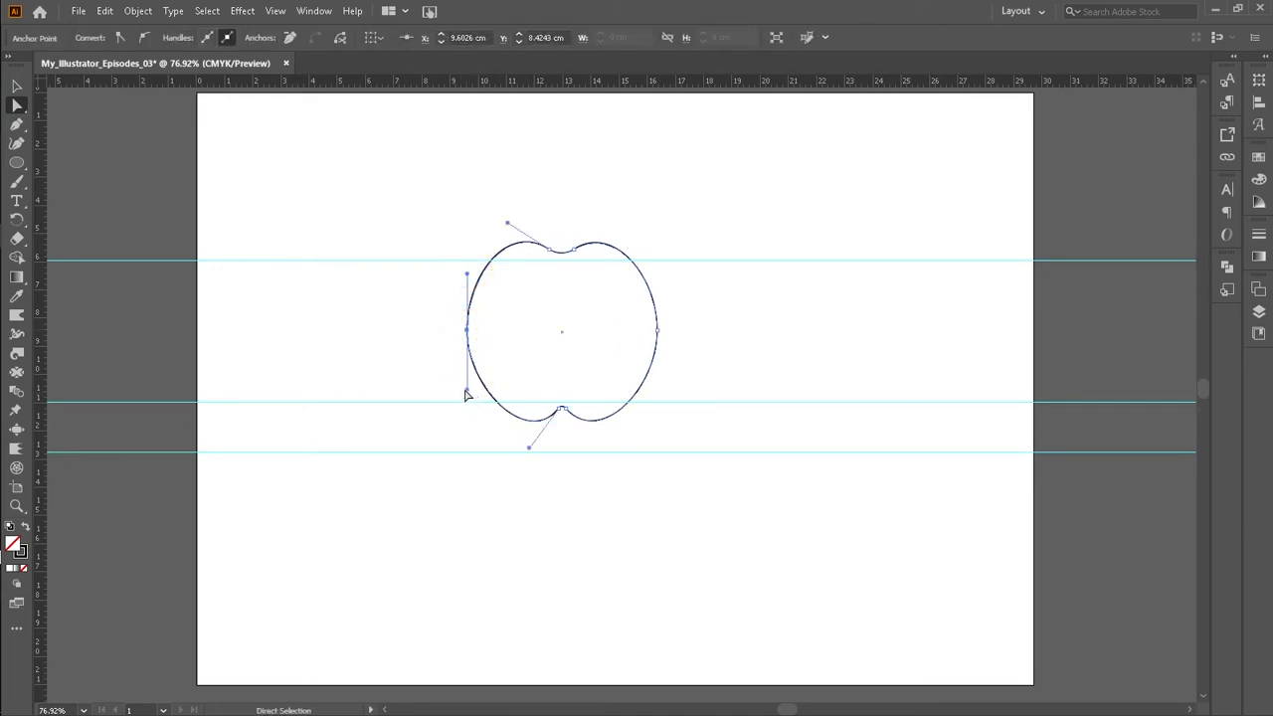
left_click(460, 397)
left_click_drag(457, 312, 475, 369)
left_click(462, 387)
left_click_drag(456, 322, 474, 366)
mouse_move(465, 389)
left_mouse_down()
mouse_move(455, 398)
mouse_move(468, 398)
left_mouse_up()
Step: Adjust the lower handles of the side anchors to refine the lower curves of the apple
left_click(657, 332)
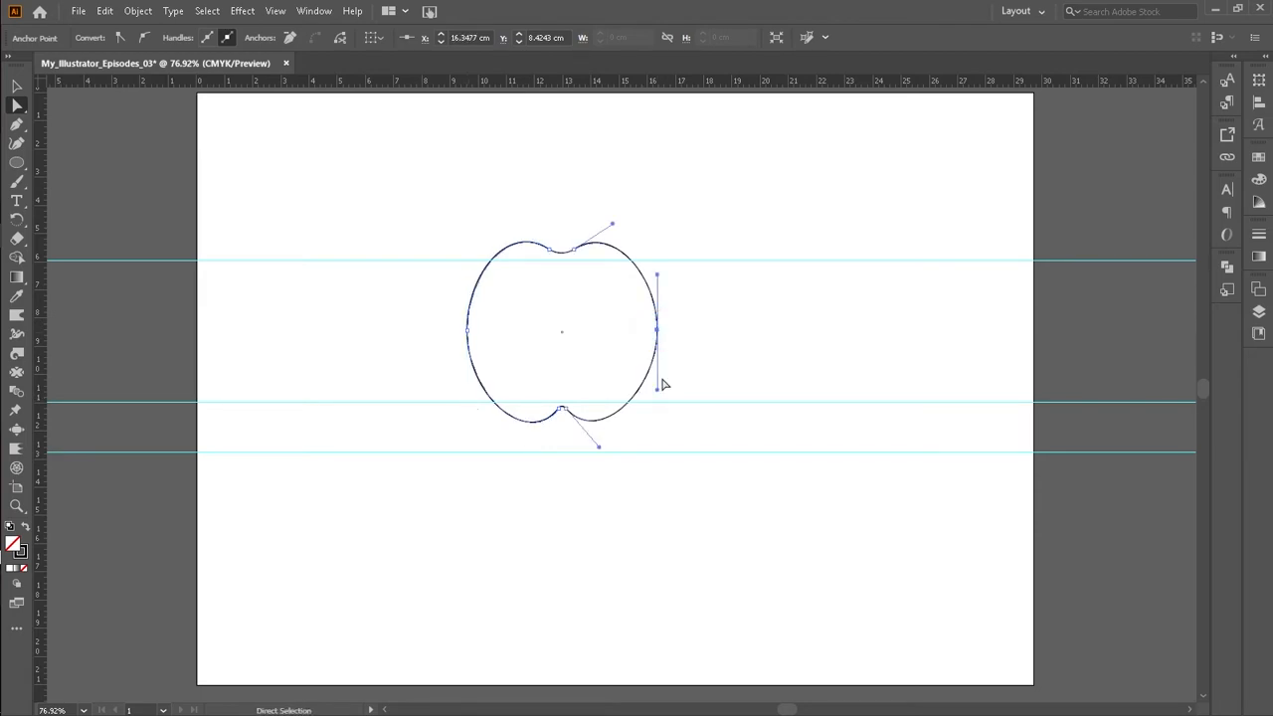
mouse_move(655, 388)
left_mouse_down()
mouse_move(655, 405)
mouse_move(634, 407)
mouse_move(637, 388)
mouse_move(651, 400)
left_mouse_up()
left_click(467, 331)
left_click_drag(467, 399, 483, 412)
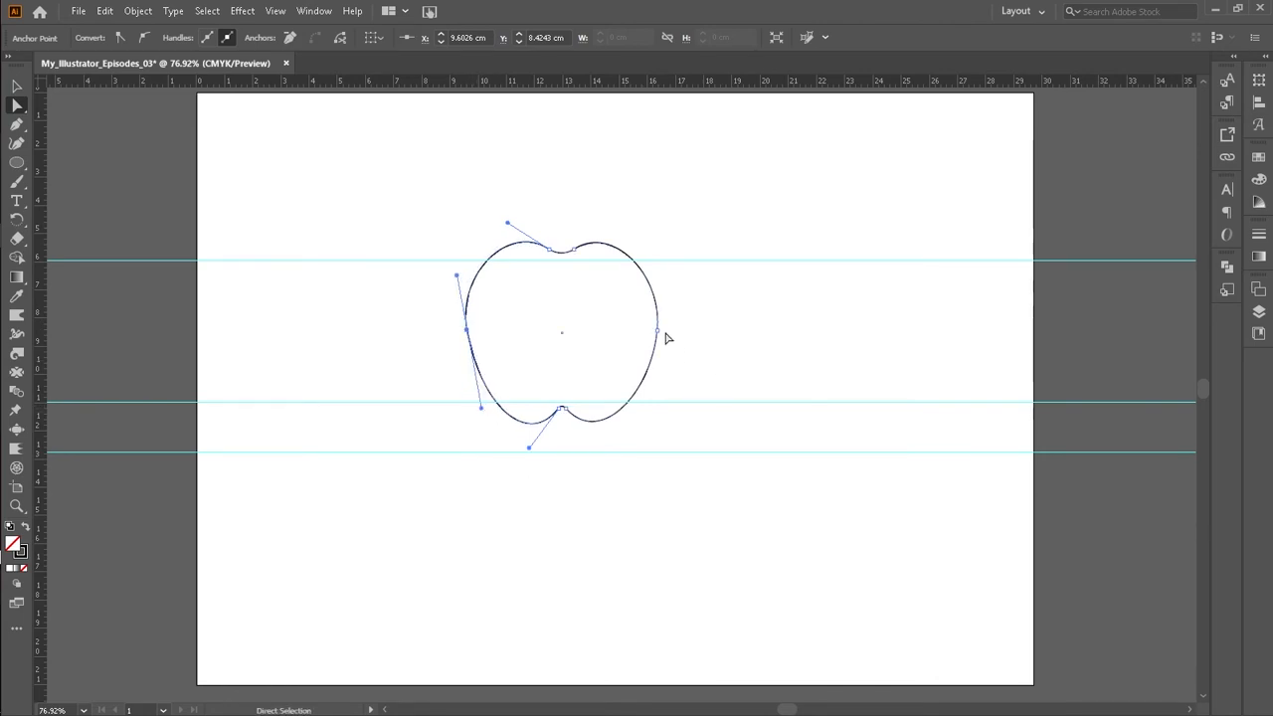
left_click_drag(481, 408, 468, 395)
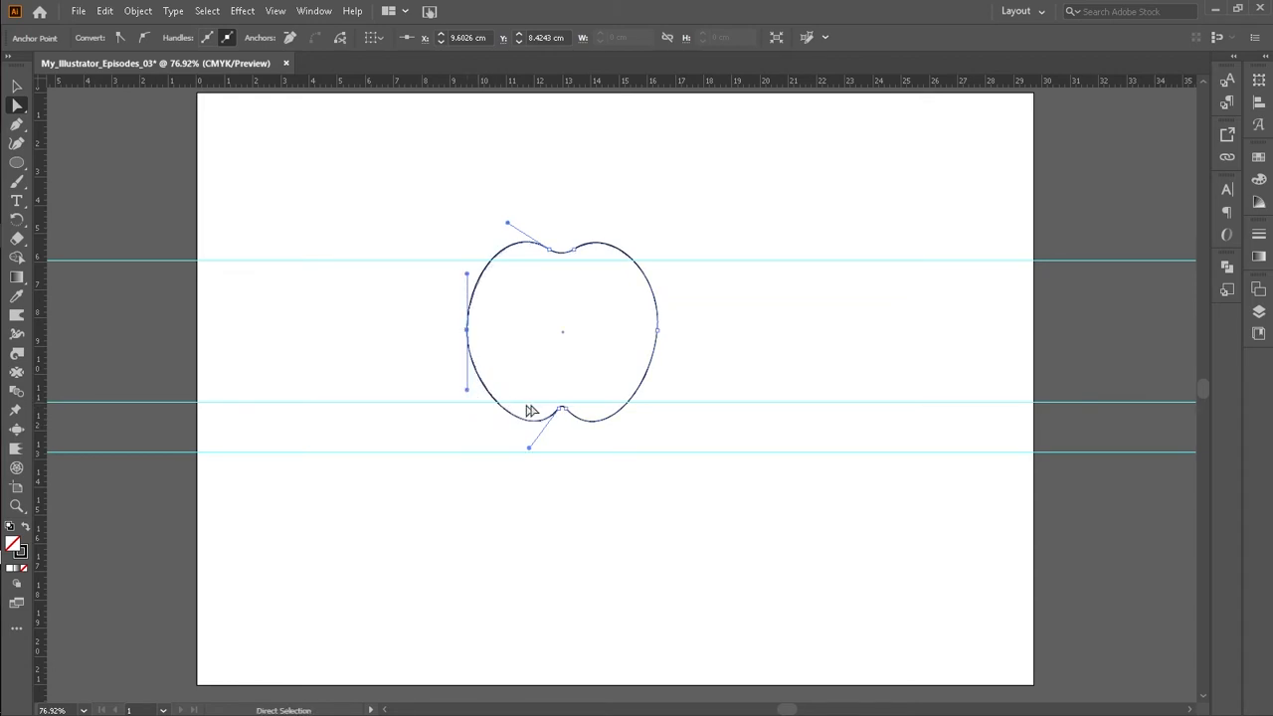
left_click(692, 336)
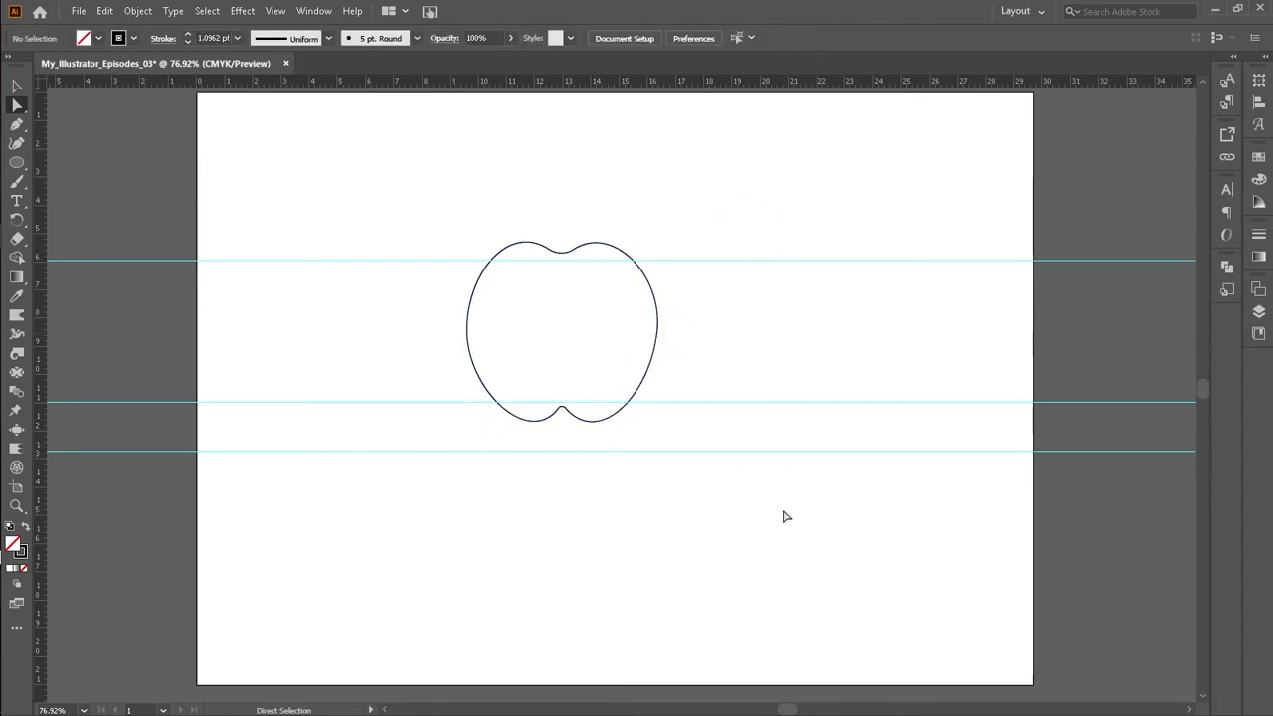
Step: Select the apple shape and set its fill to white
left_click(647, 361)
left_click(649, 364)
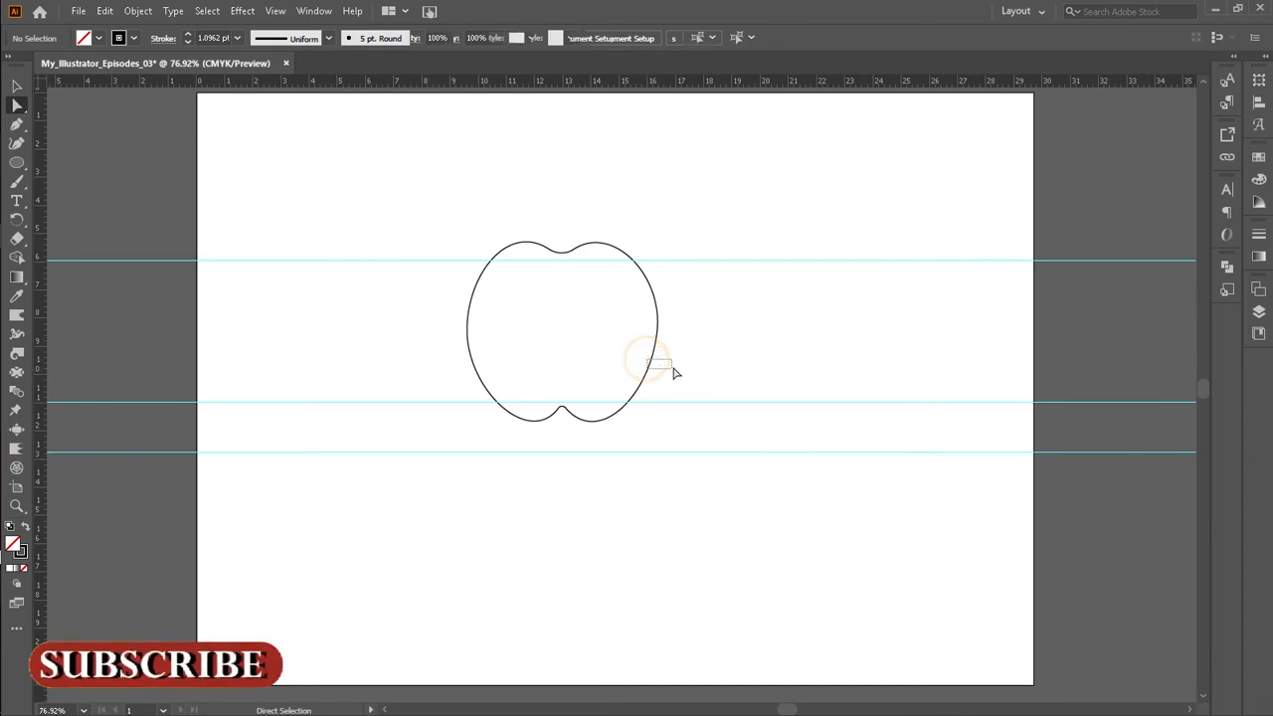
left_click(16, 85)
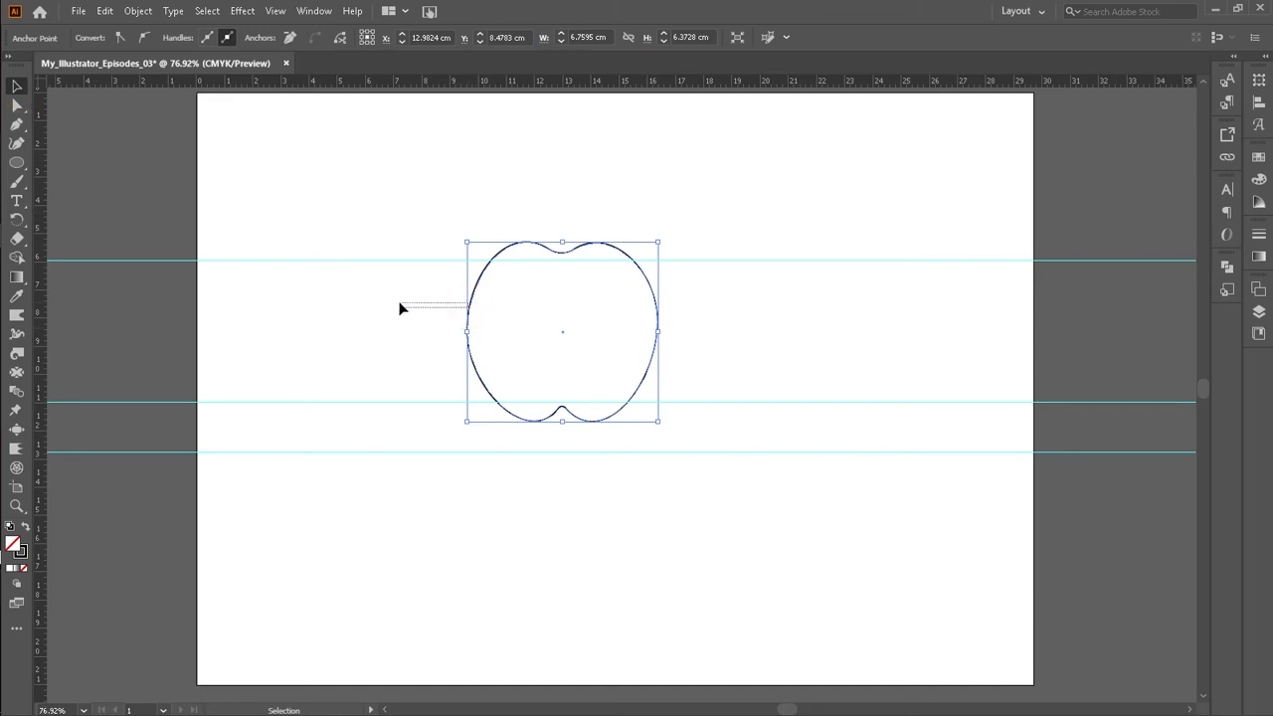
left_click(448, 286)
left_click(467, 350)
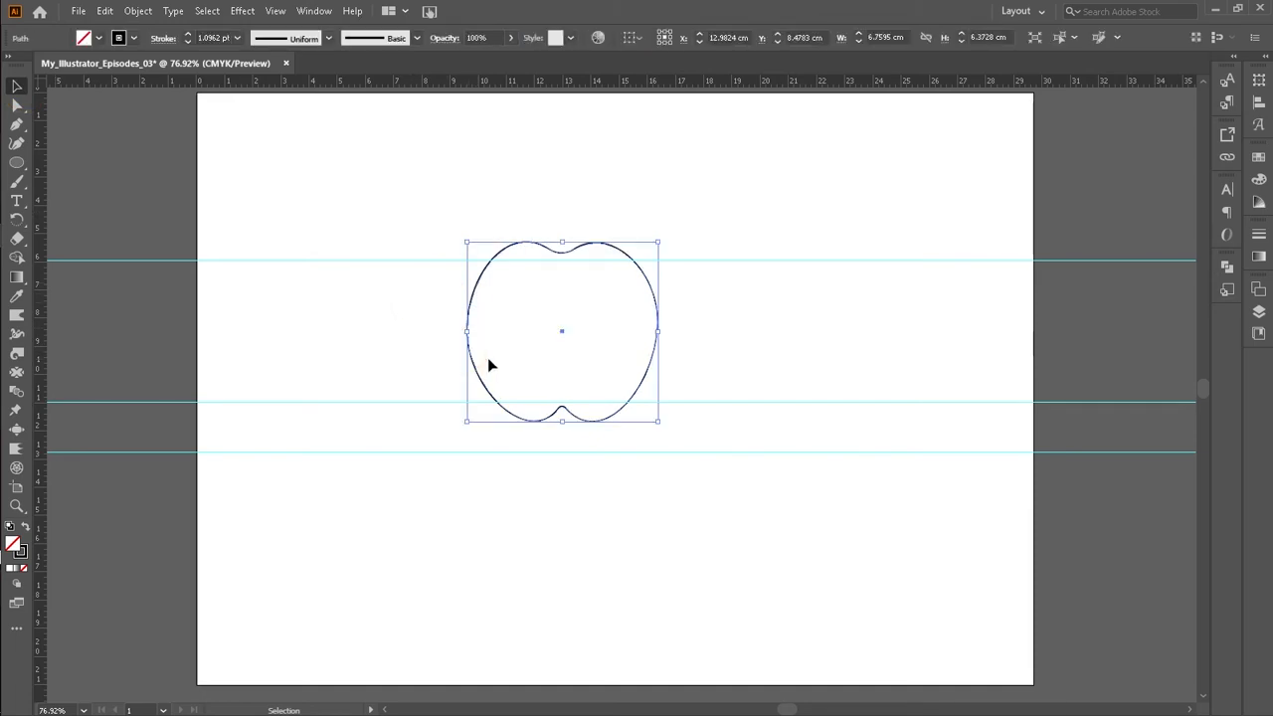
left_click(97, 38)
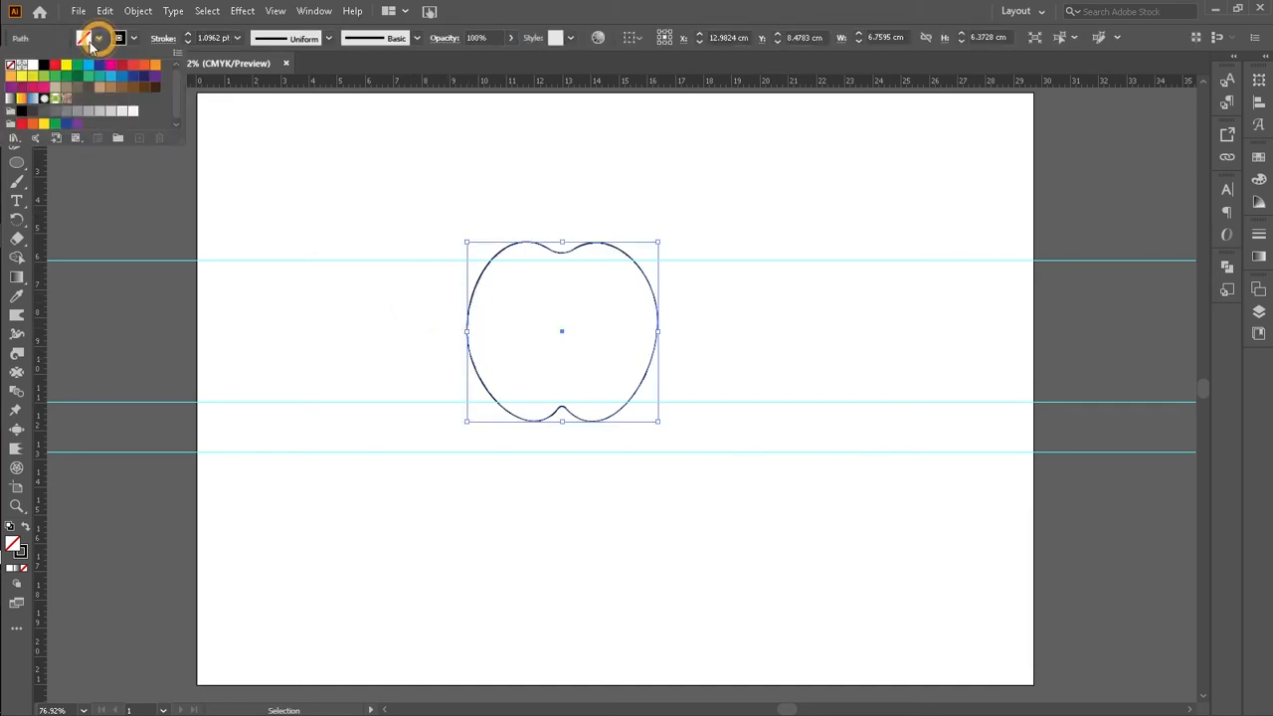
left_click(31, 64)
left_click(224, 319)
Step: Move the apple shape left and down so its bottom notch sits on the lower guide
left_click_drag(500, 341, 421, 333)
left_click_drag(506, 353, 480, 375)
left_click(604, 368)
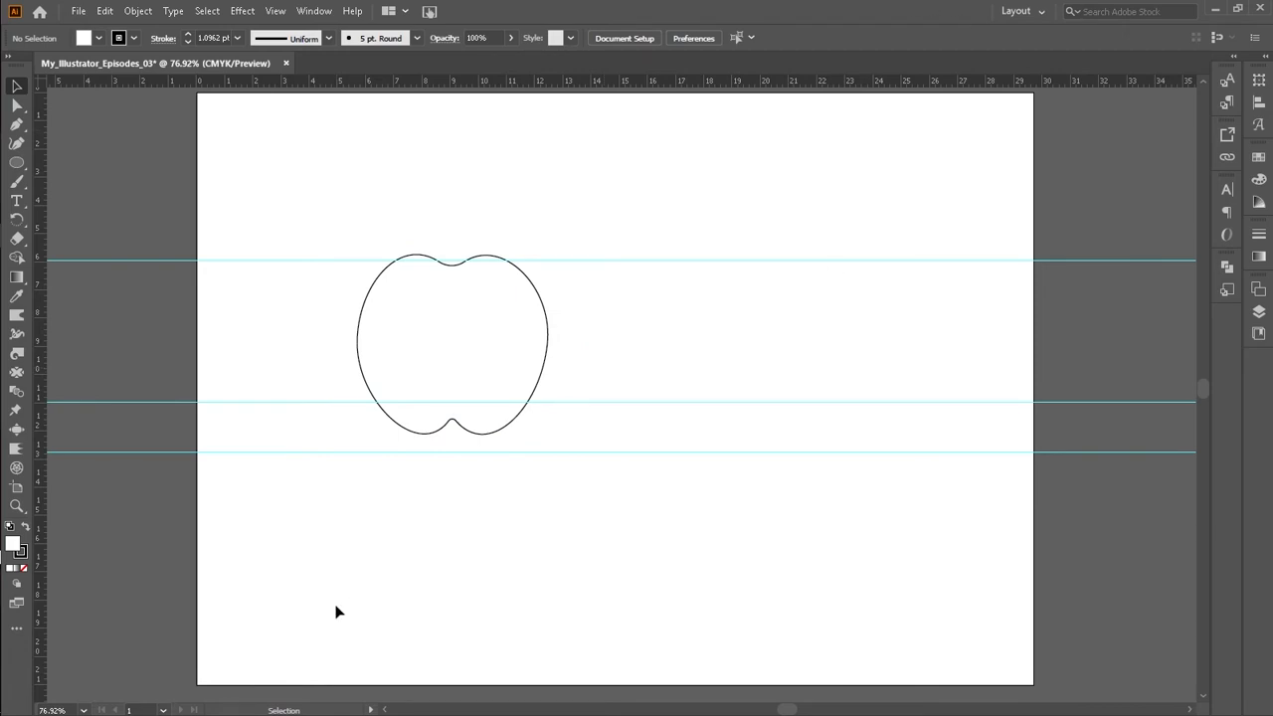
left_click(534, 380)
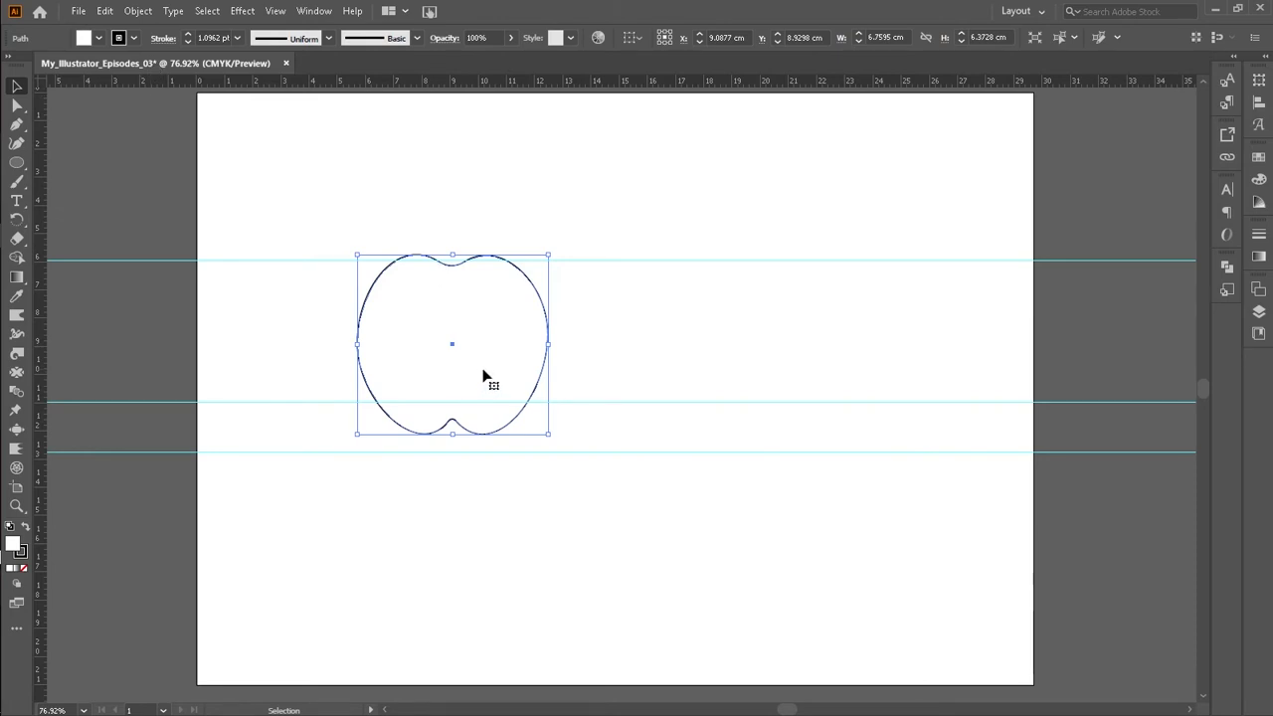
left_click_drag(484, 376, 437, 386)
left_click_drag(432, 378, 475, 404)
left_click(566, 361)
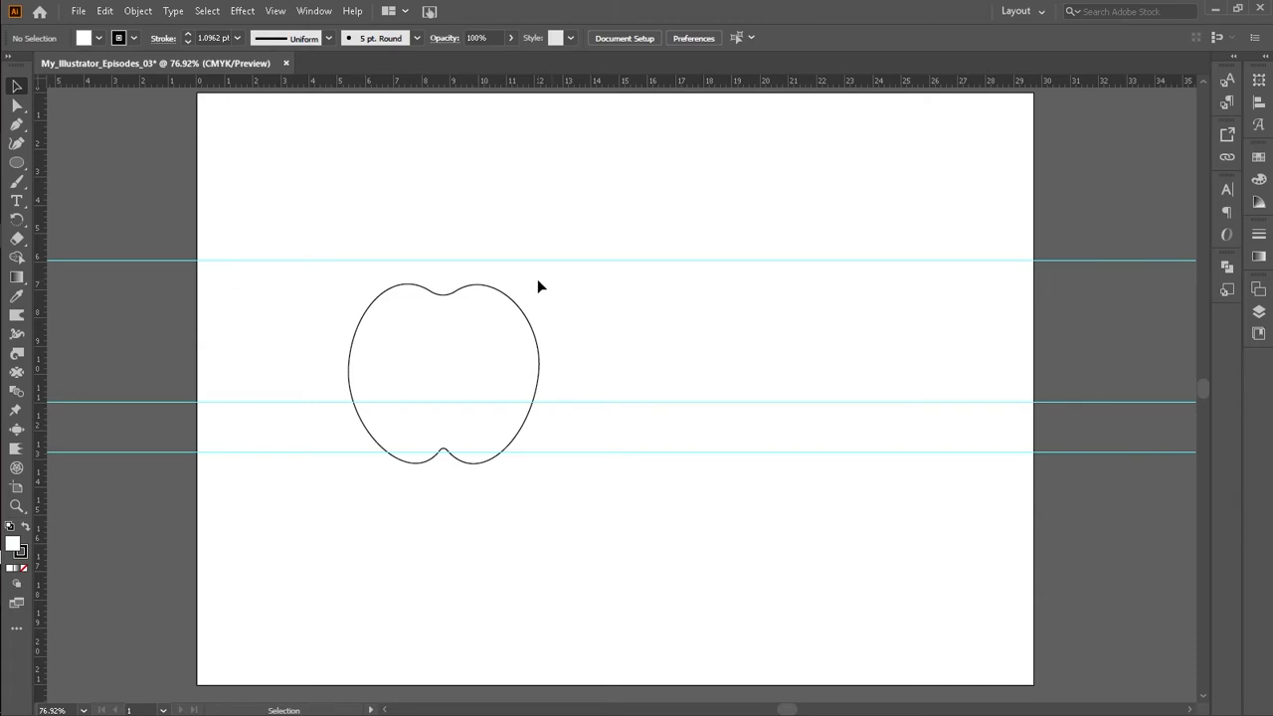
Step: Draw a circle about 2.6 cm wide above the apple's top with the Ellipse tool
left_click(18, 160)
left_click_drag(18, 157, 77, 179)
left_click(18, 168)
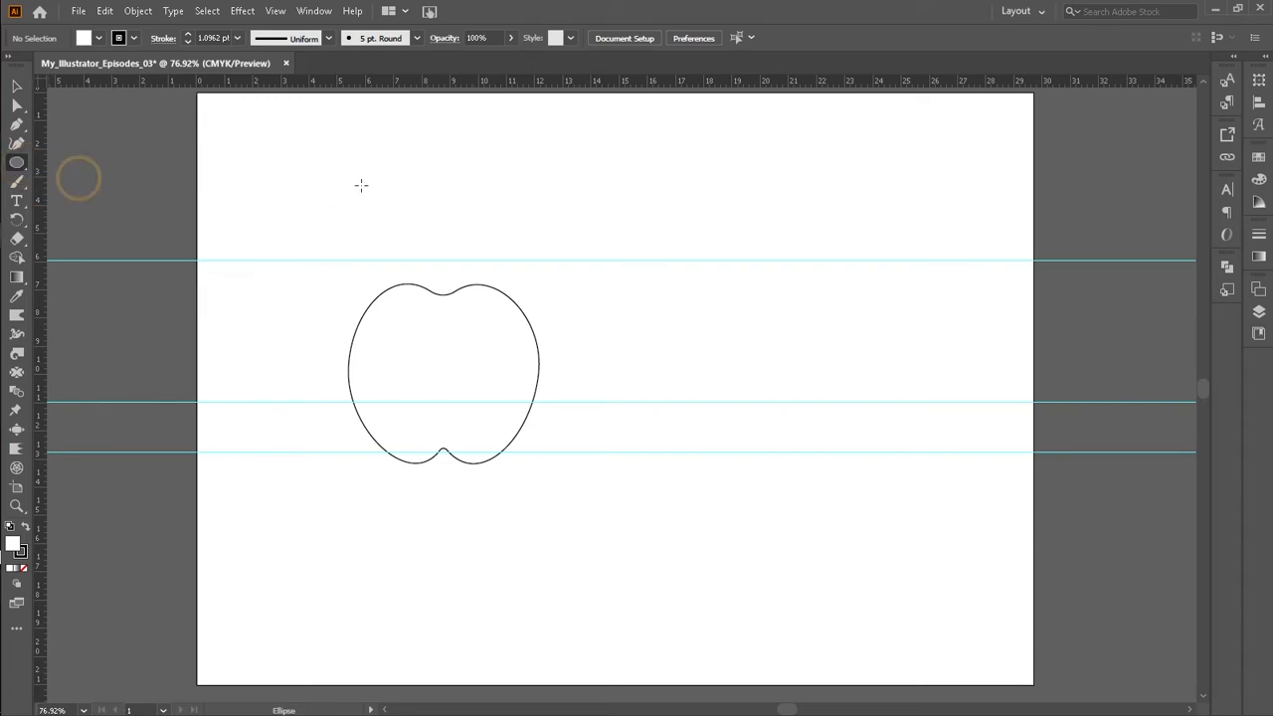
left_click_drag(388, 190, 459, 255)
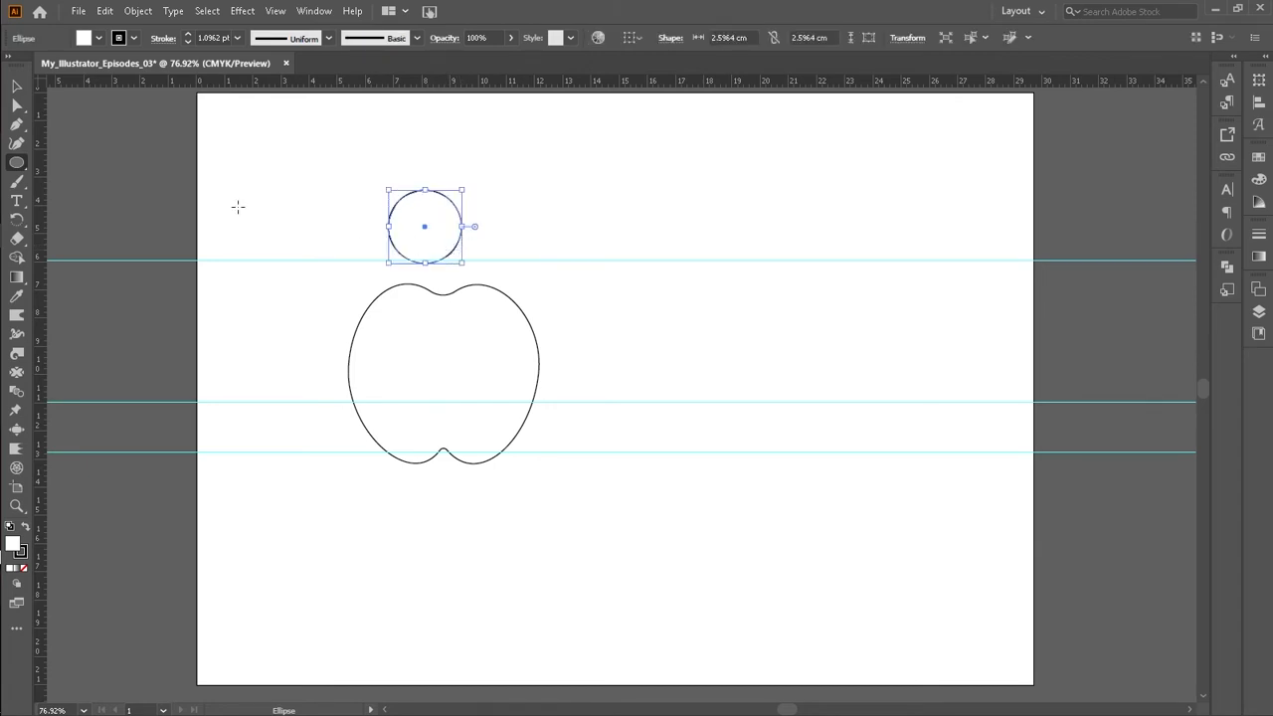
Step: Duplicate the circle, offsetting the copy down and to the right so the two circles overlap
left_click(20, 89)
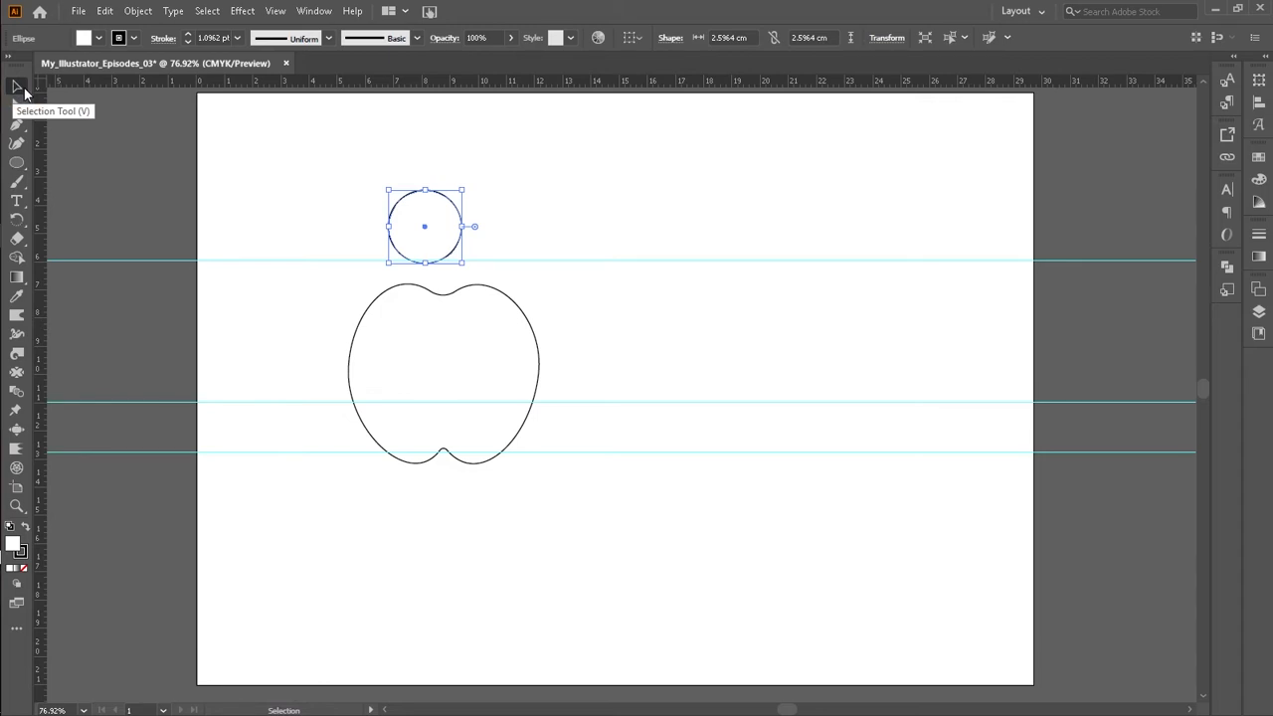
left_click(97, 40)
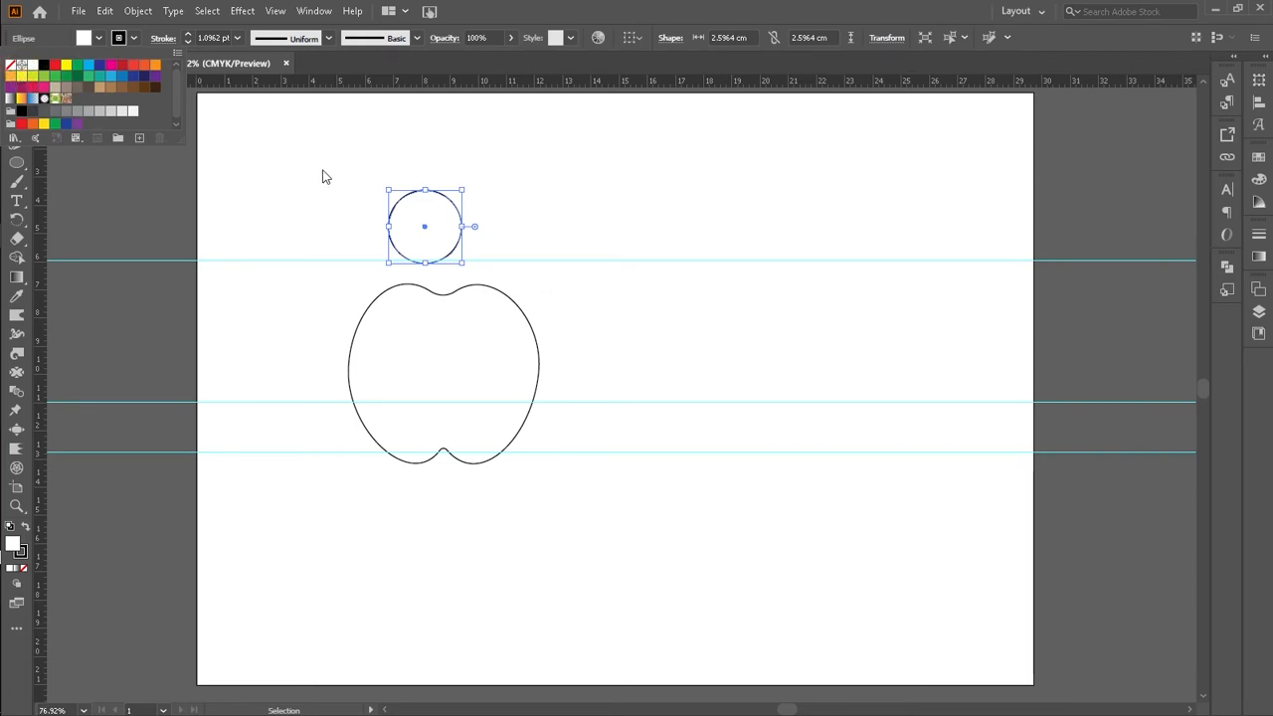
left_click(366, 205)
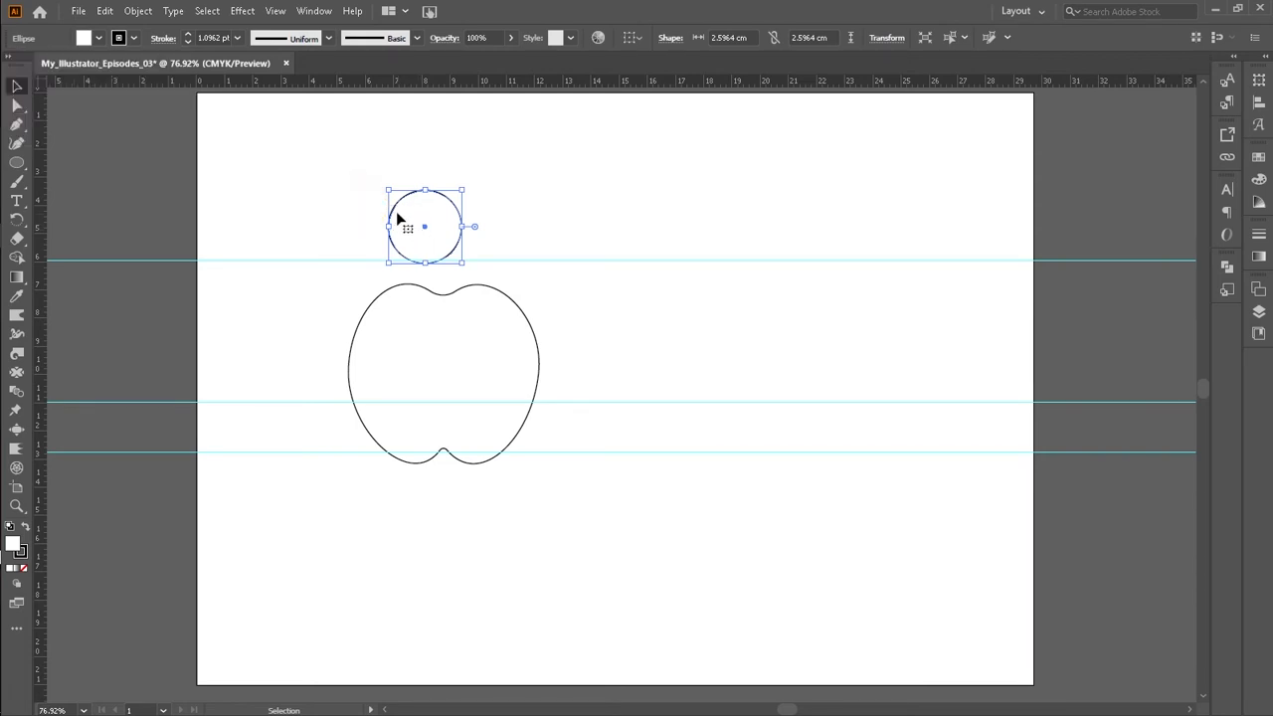
left_click_drag(461, 239, 490, 259, "alt")
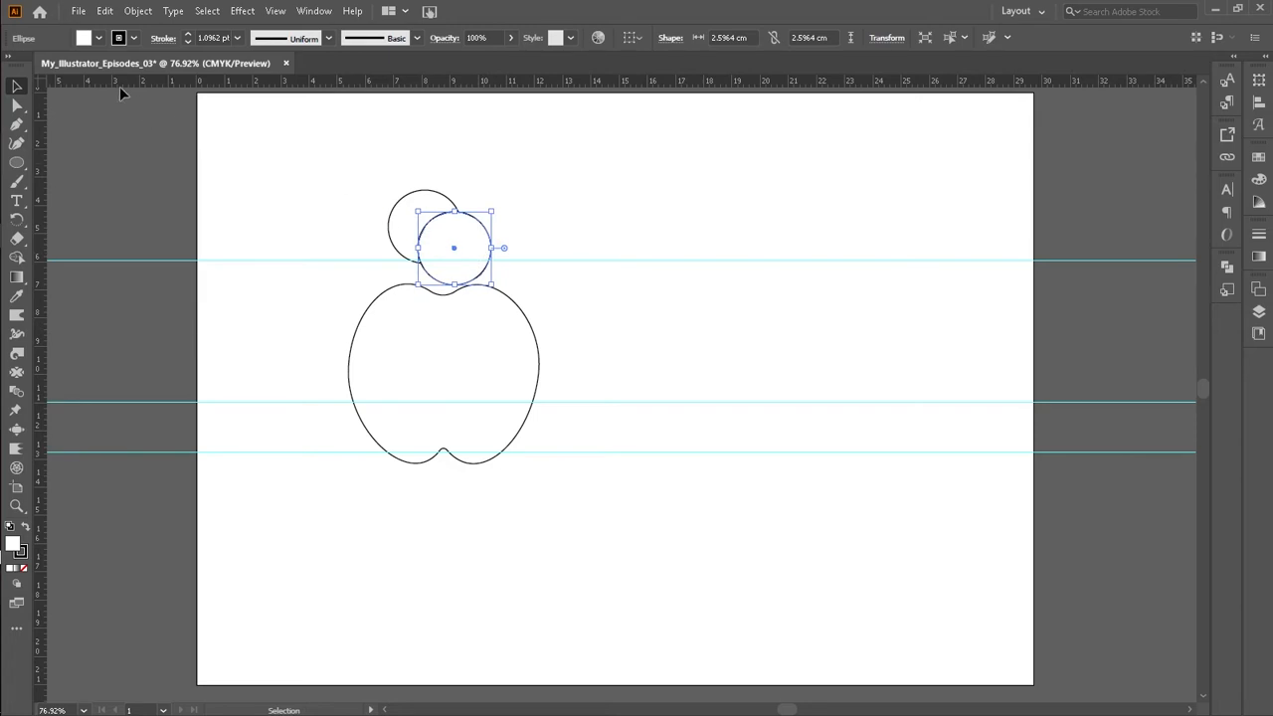
Step: Set the copied circle's fill to none
left_click(96, 39)
left_click(11, 65)
left_click(272, 190)
left_click(546, 225)
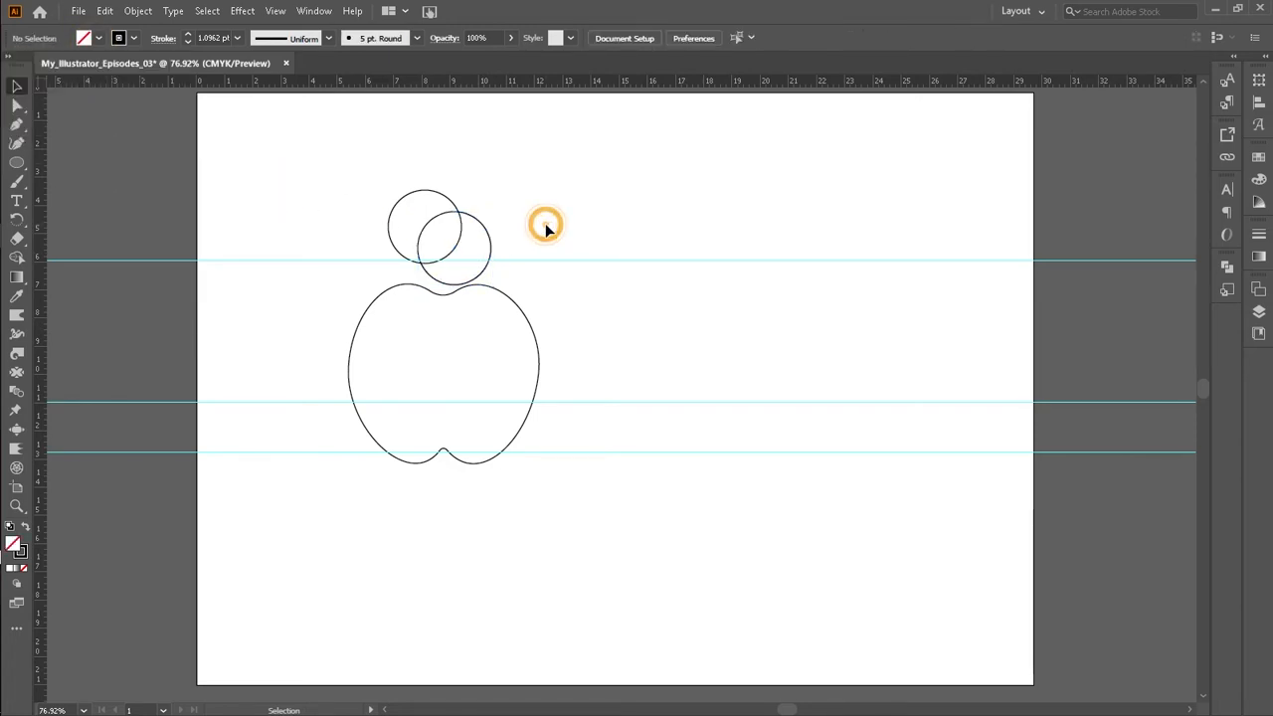
Step: Move the two overlapping circles to the right, away from the apple
left_click_drag(346, 211, 502, 296)
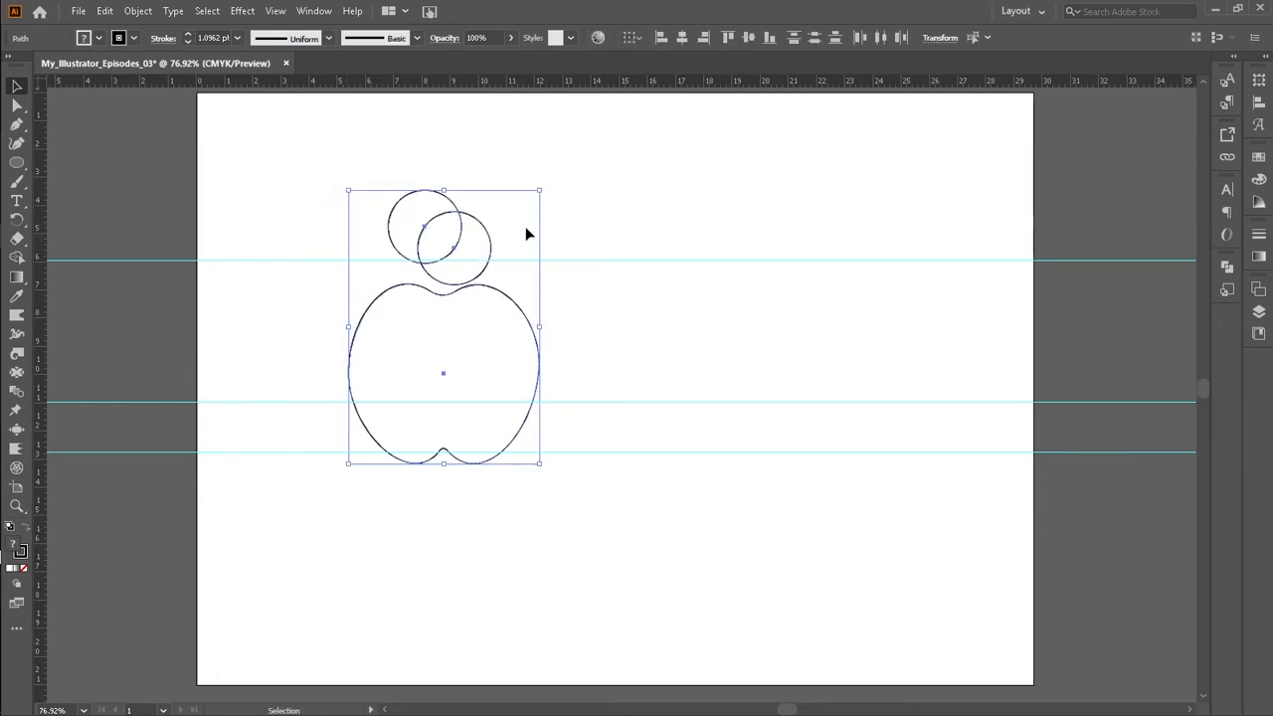
left_click(686, 201)
left_click_drag(364, 188, 614, 205)
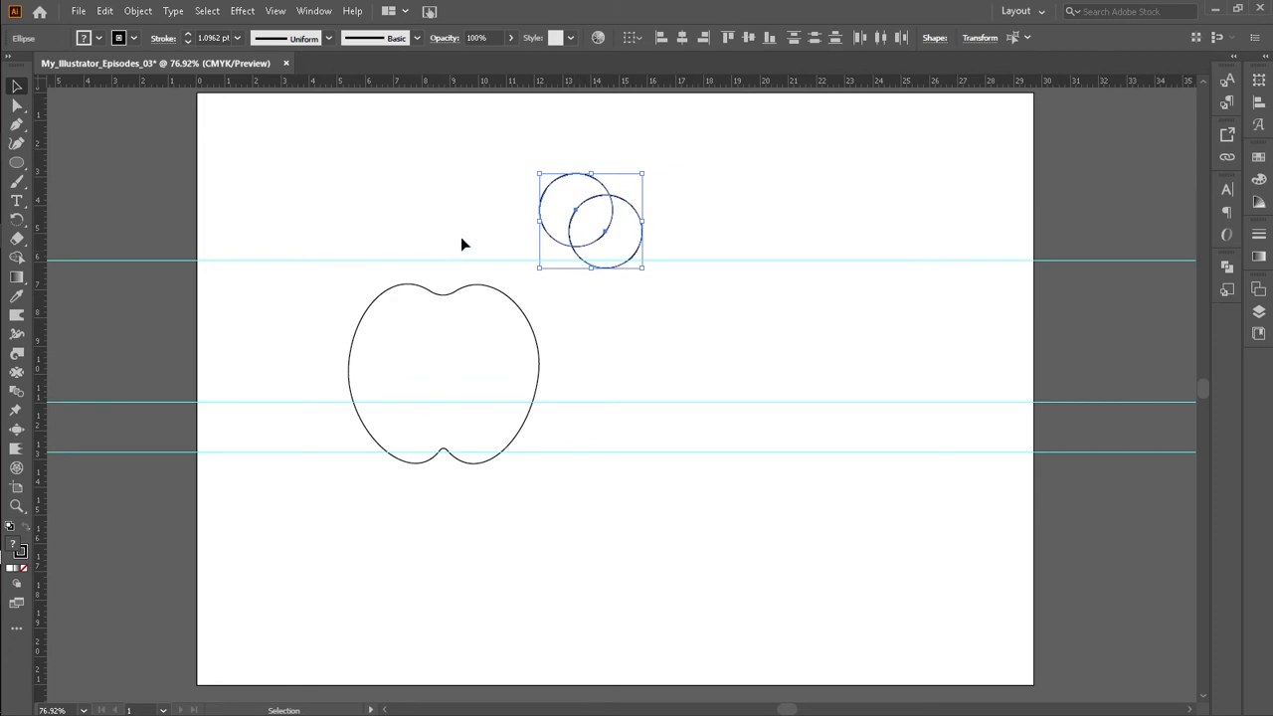
Step: Draw a diagonal line through the apple from upper right to lower left and nudge it slightly left
left_click(16, 162)
left_click(108, 238)
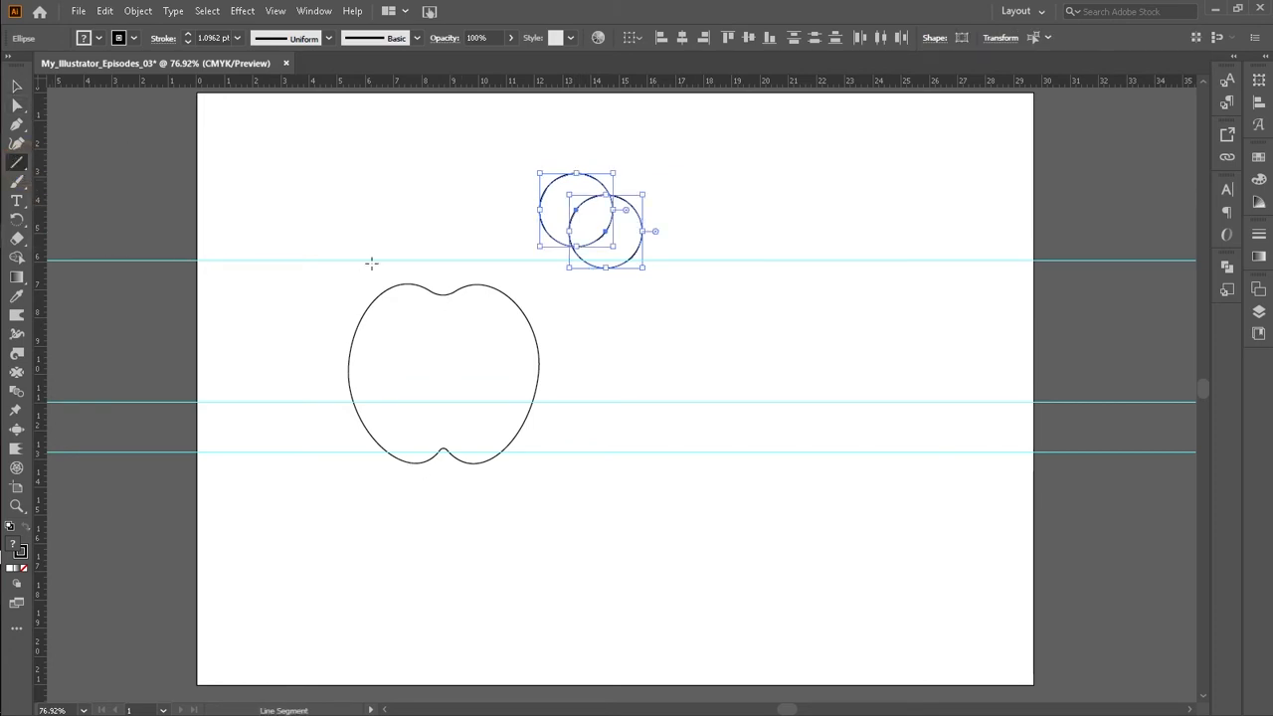
left_click_drag(545, 130, 321, 526)
key("Left")
key("Left")
key("Left")
key("Left")
key("Left")
key("Left")
key("Left")
key("Left")
key("Left")
key("Left")
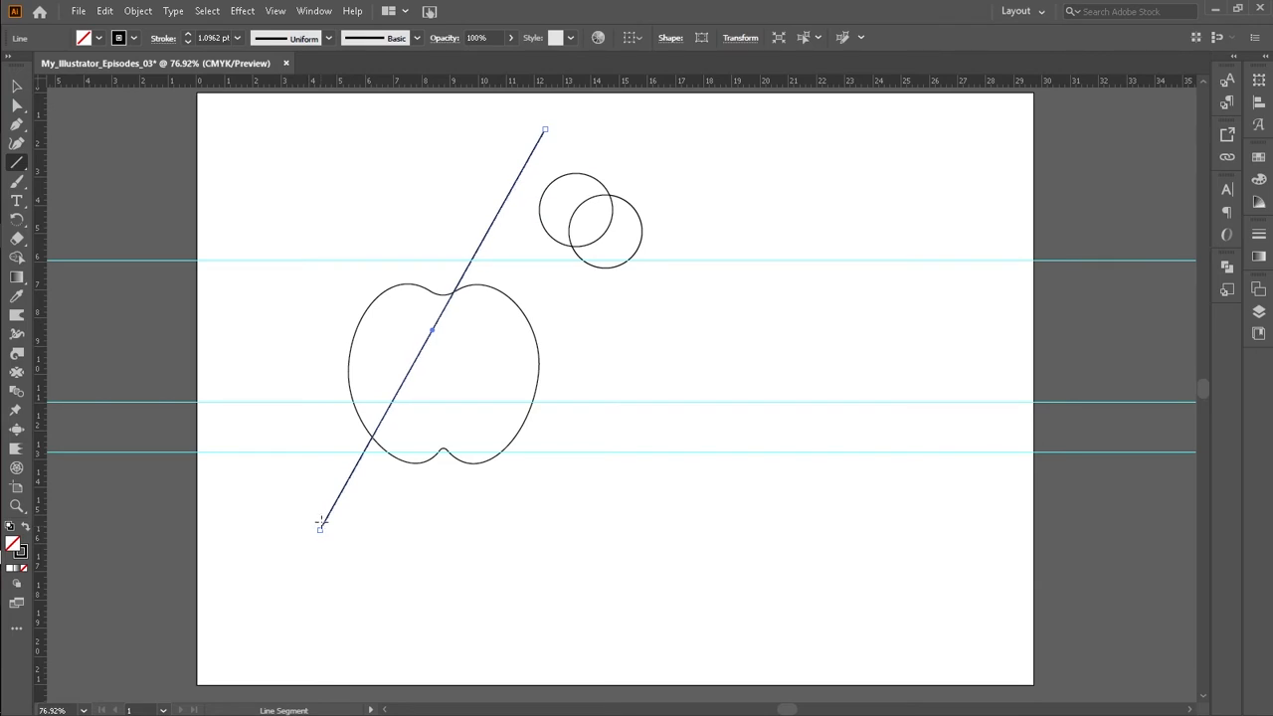
key("Left")
key("Left")
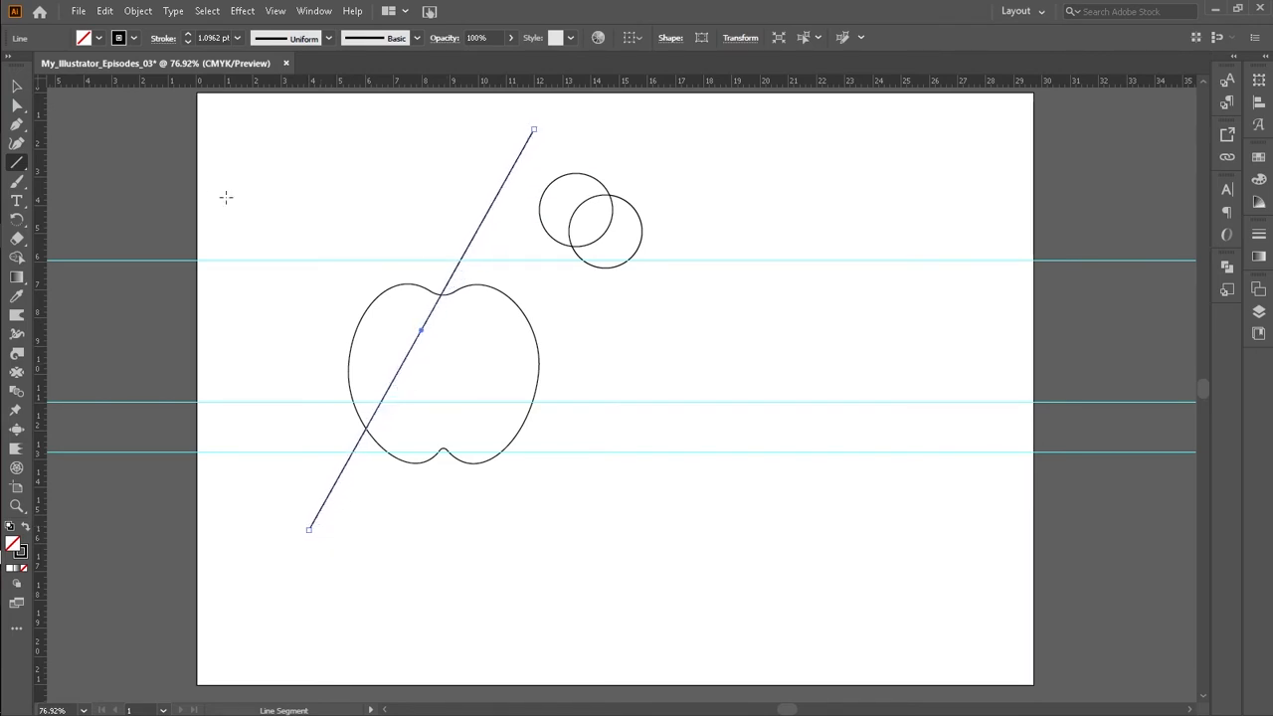
Step: Move the two circles back over the apple's top notch
left_click(18, 87)
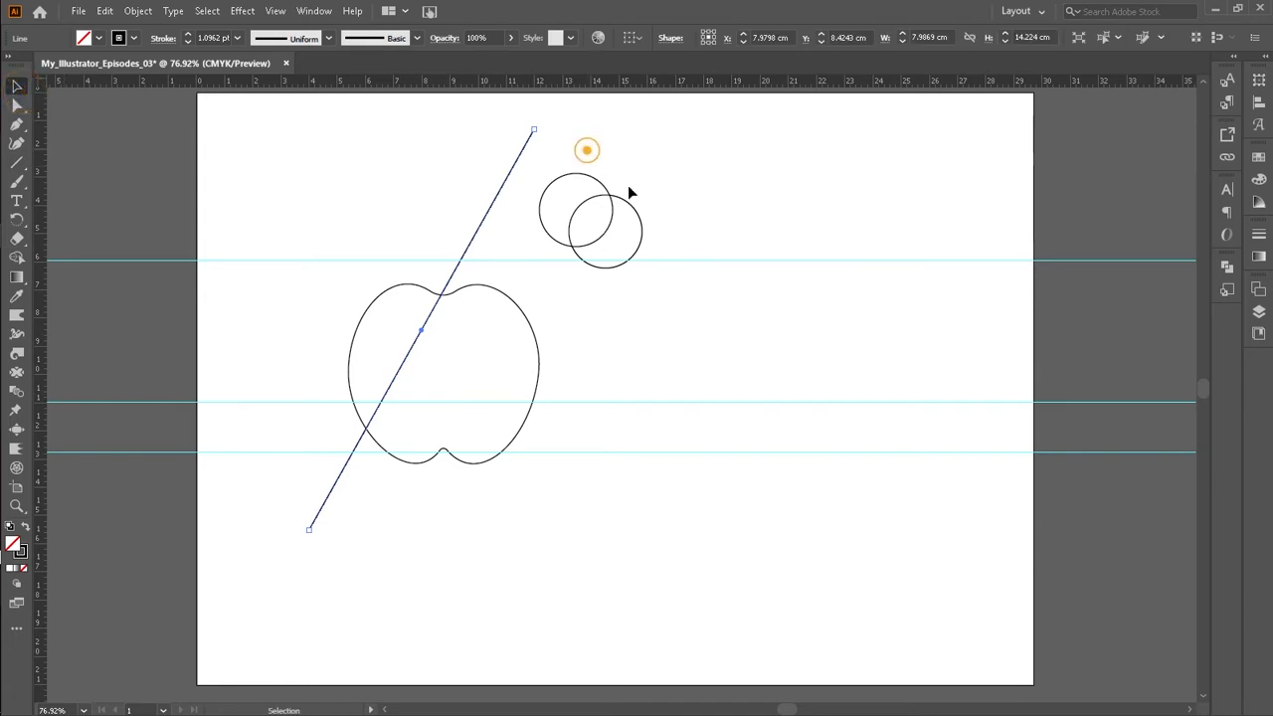
left_click(579, 254)
left_click_drag(579, 249, 460, 271)
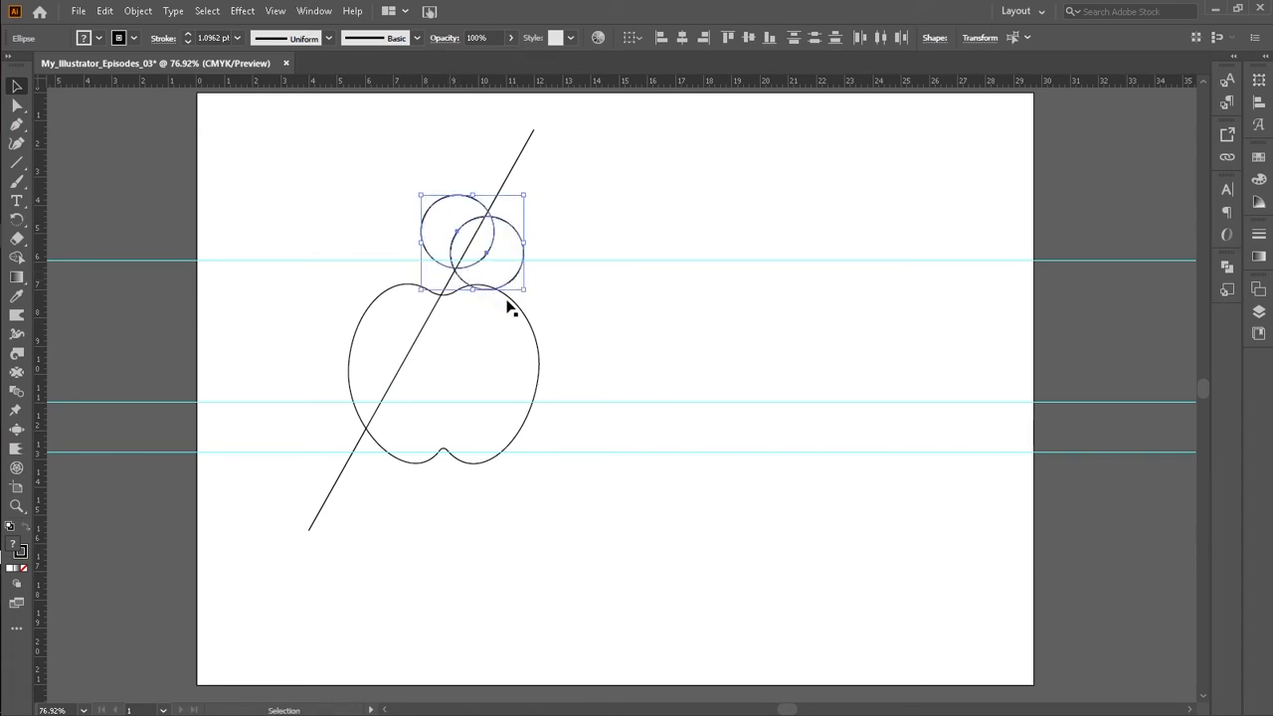
Step: Nudge the diagonal line sideways and adjust its upper endpoint so it crosses the circles' overlap
left_click(524, 139)
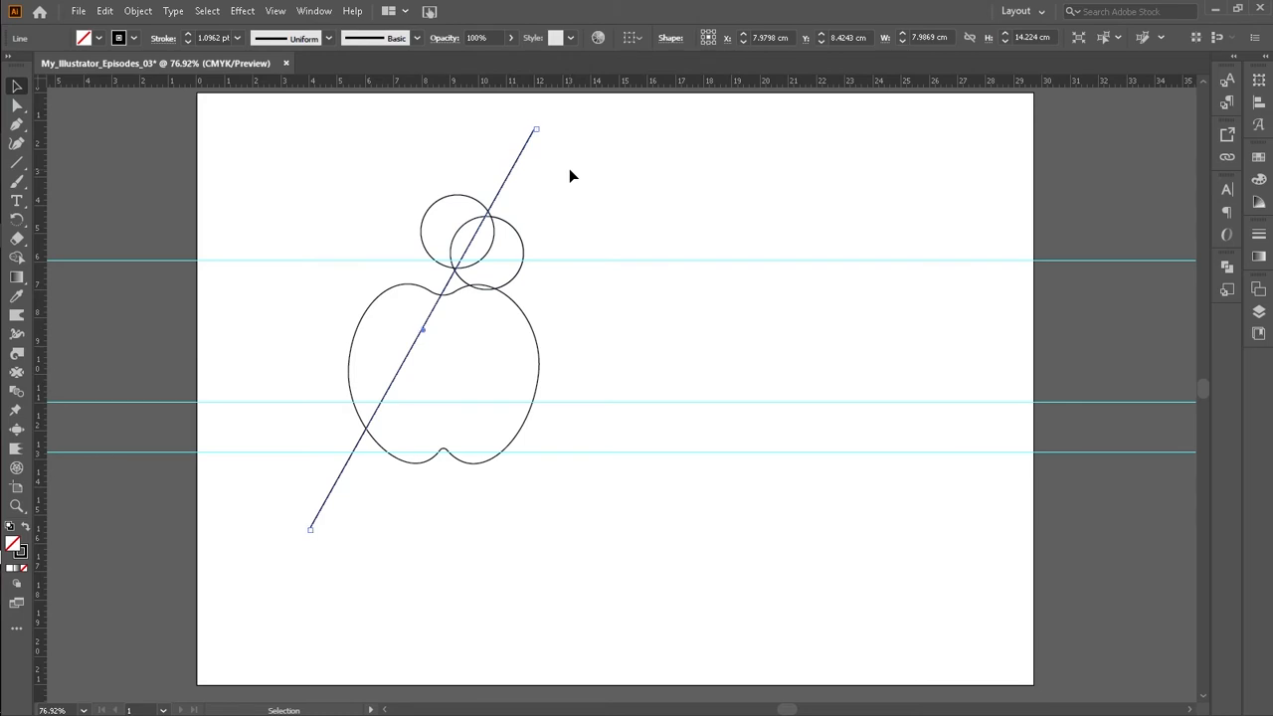
key("Right")
key("Right")
key("Right")
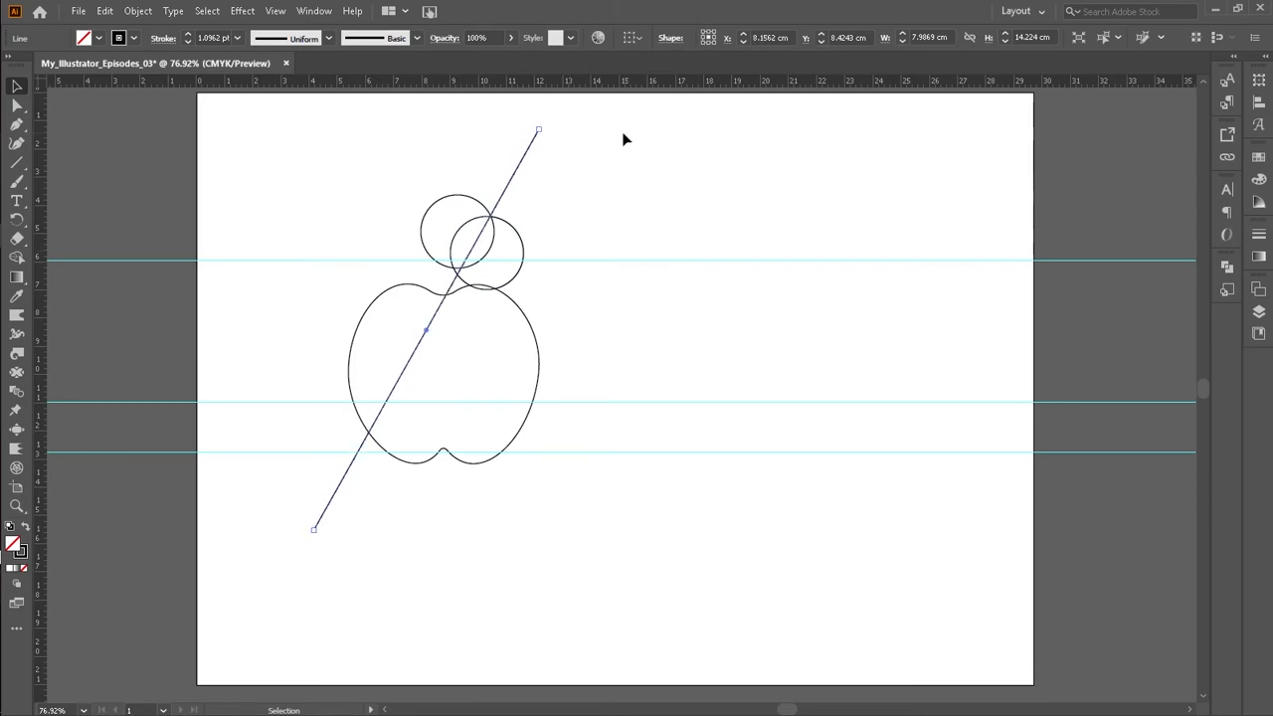
left_click_drag(542, 126, 552, 142)
key("Left")
key("Left")
key("Left")
key("Left")
key("Left")
key("Left")
key("Left")
key("Left")
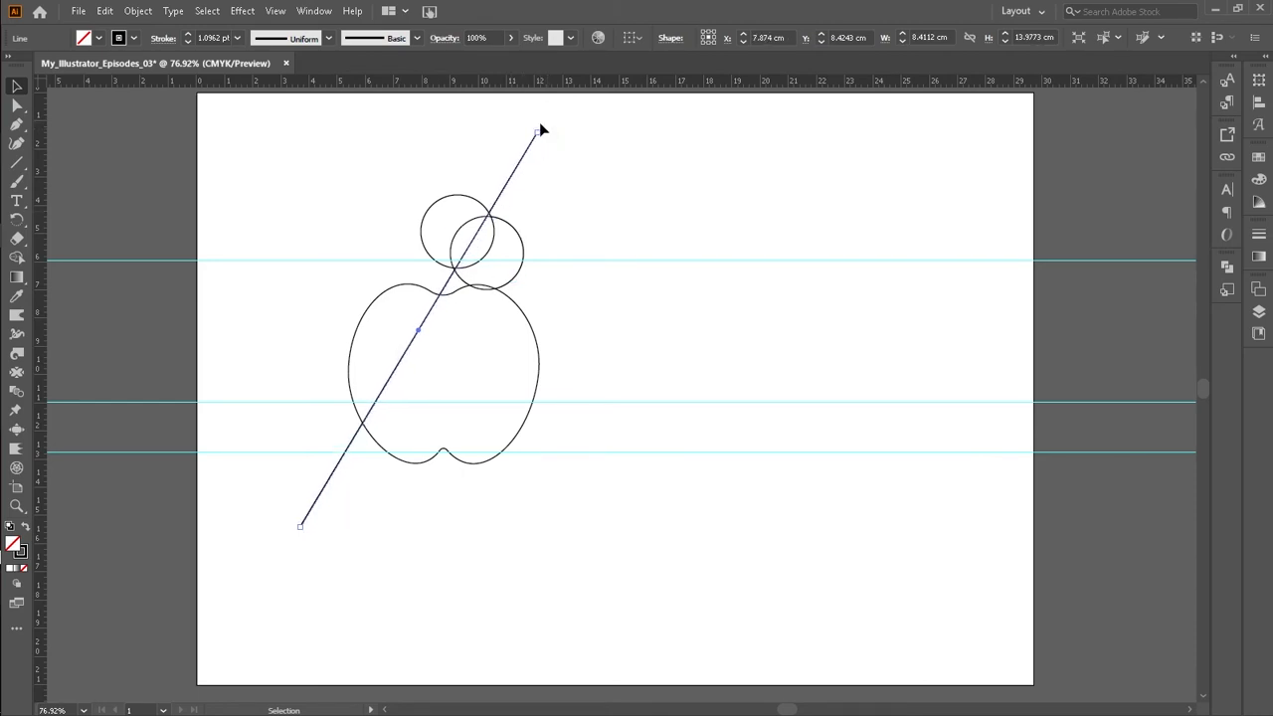
left_click_drag(542, 127, 544, 131)
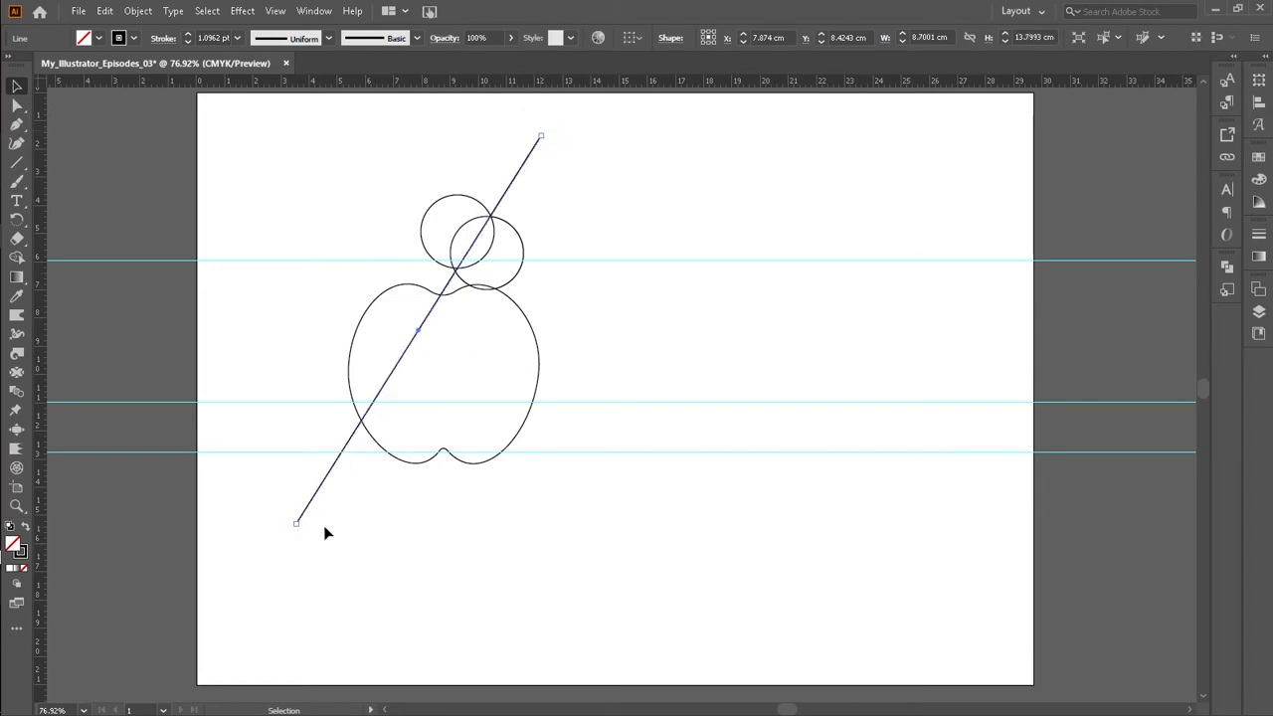
Step: Shorten the diagonal line by pulling its lower and upper endpoints inward
left_click_drag(297, 527, 310, 478)
left_click(592, 335)
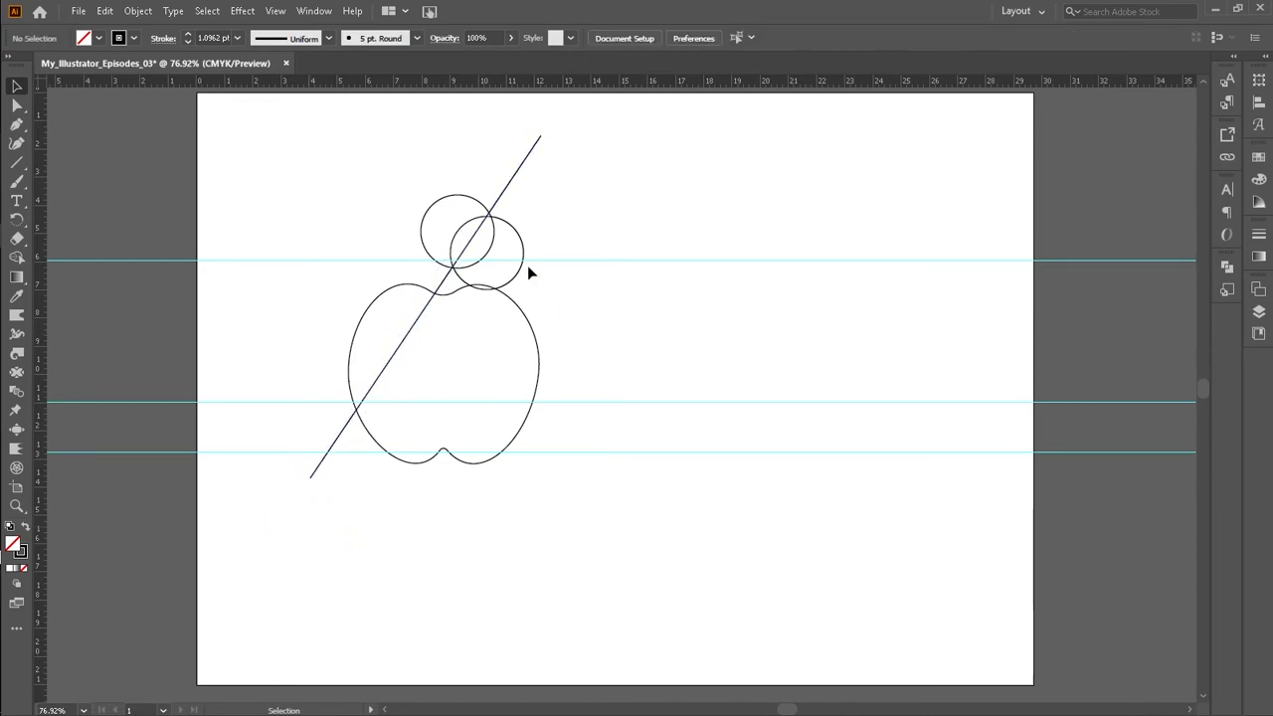
left_click(531, 149)
left_click_drag(541, 134, 538, 146)
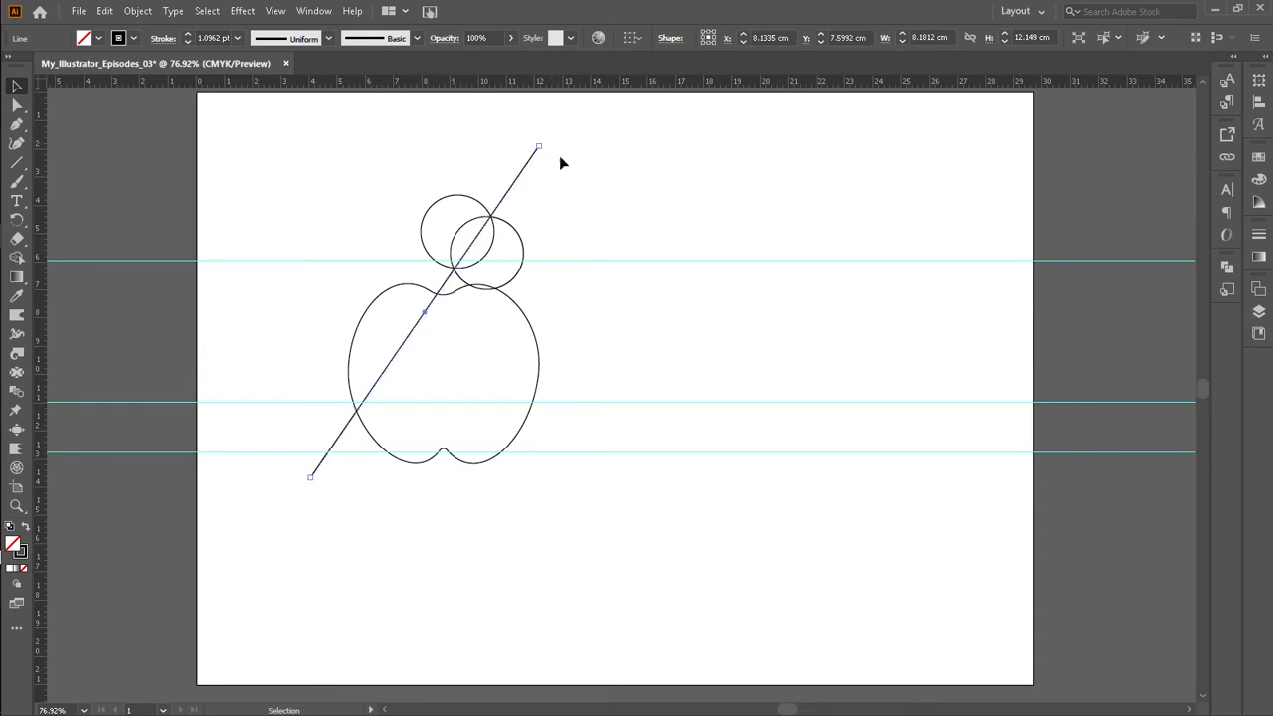
left_click(577, 161)
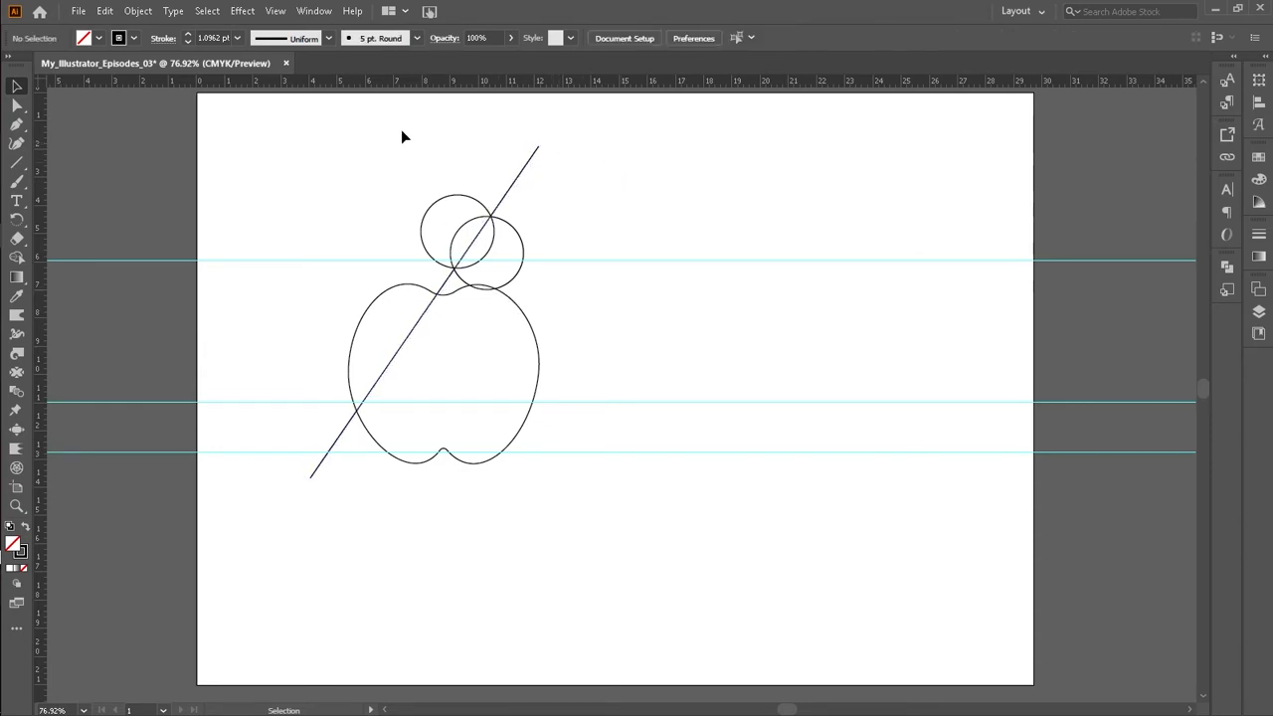
Step: Select the circles and line together and shift them slightly down and left
left_click_drag(422, 187, 546, 254)
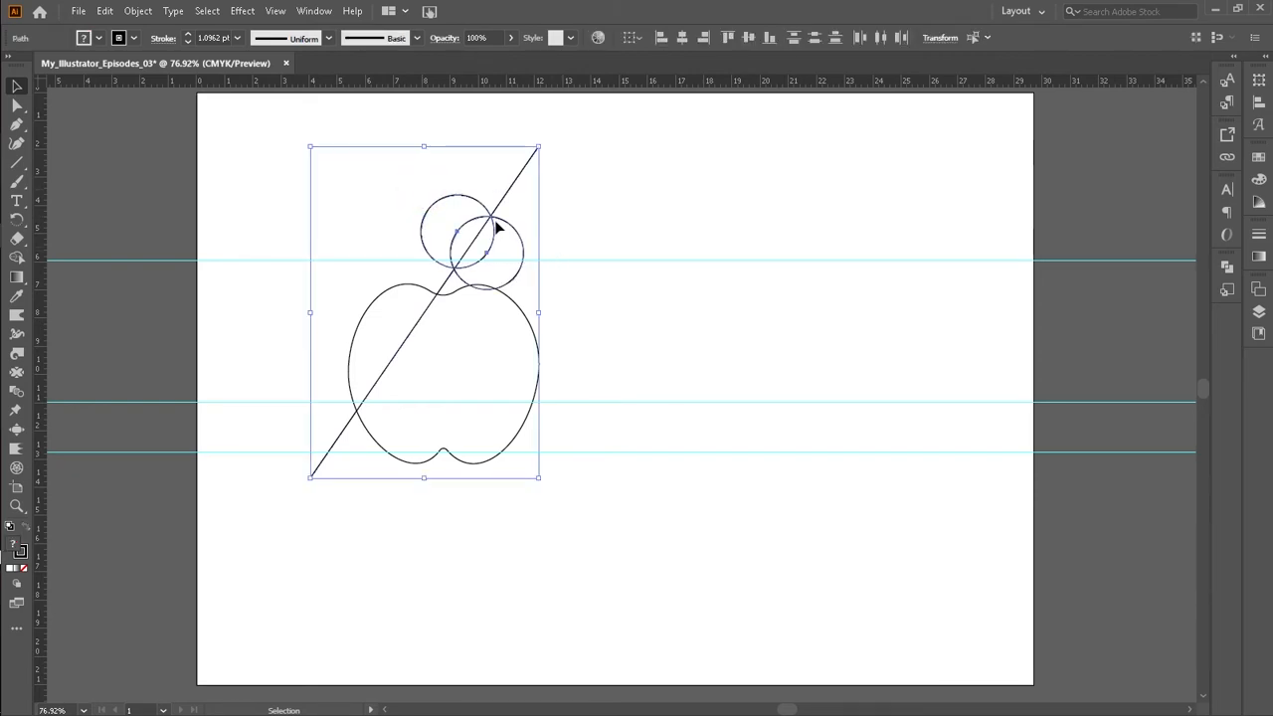
left_click_drag(492, 221, 487, 229)
left_click(584, 164)
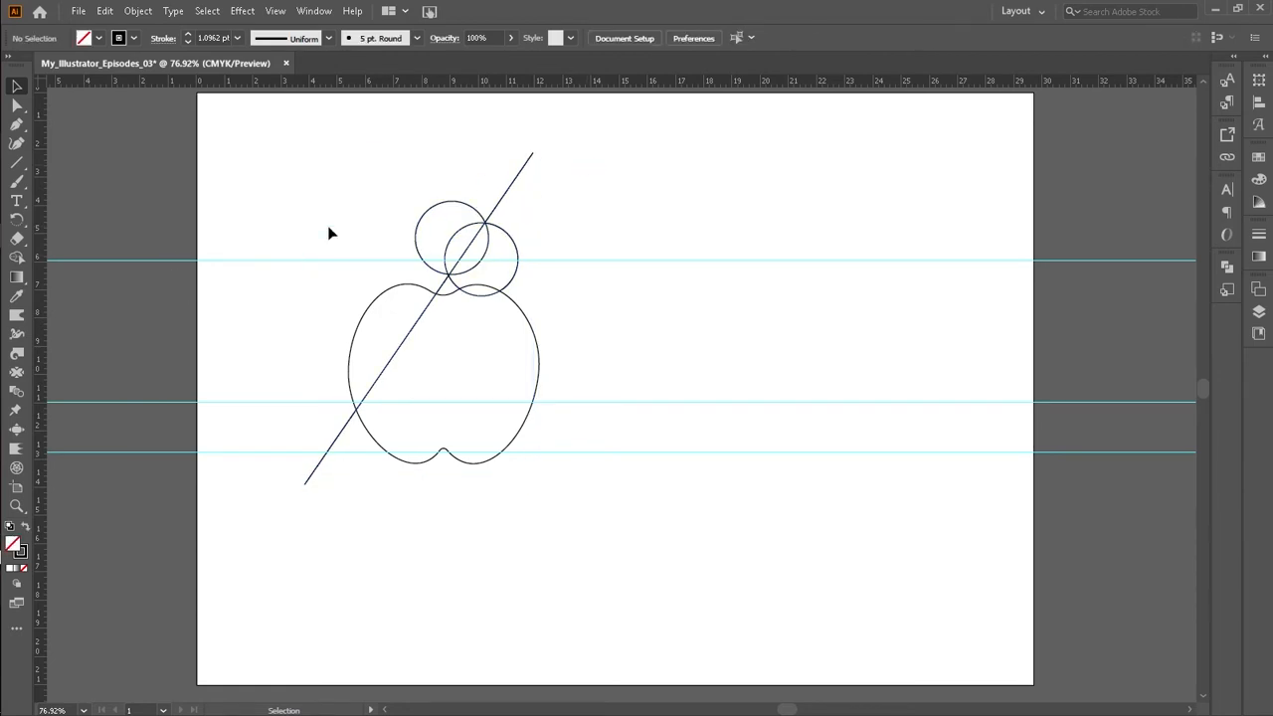
Step: Select the diagonal line and delete it
left_click(524, 165)
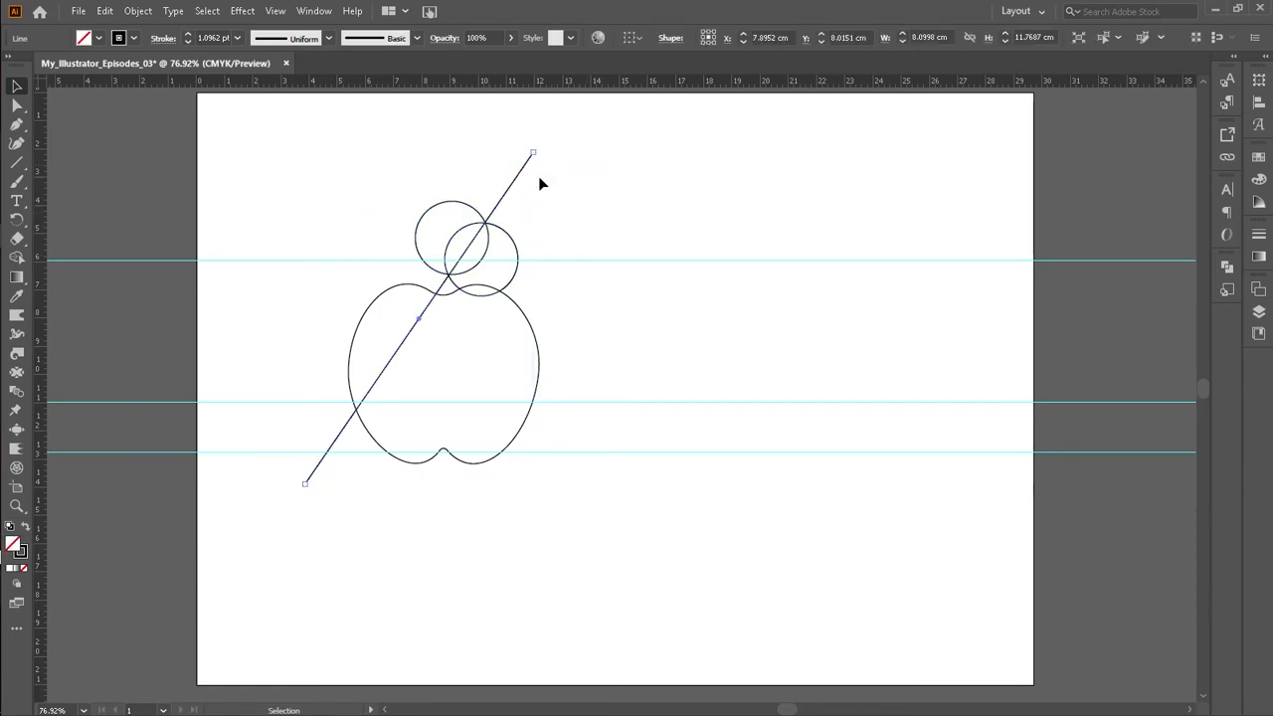
key("Delete")
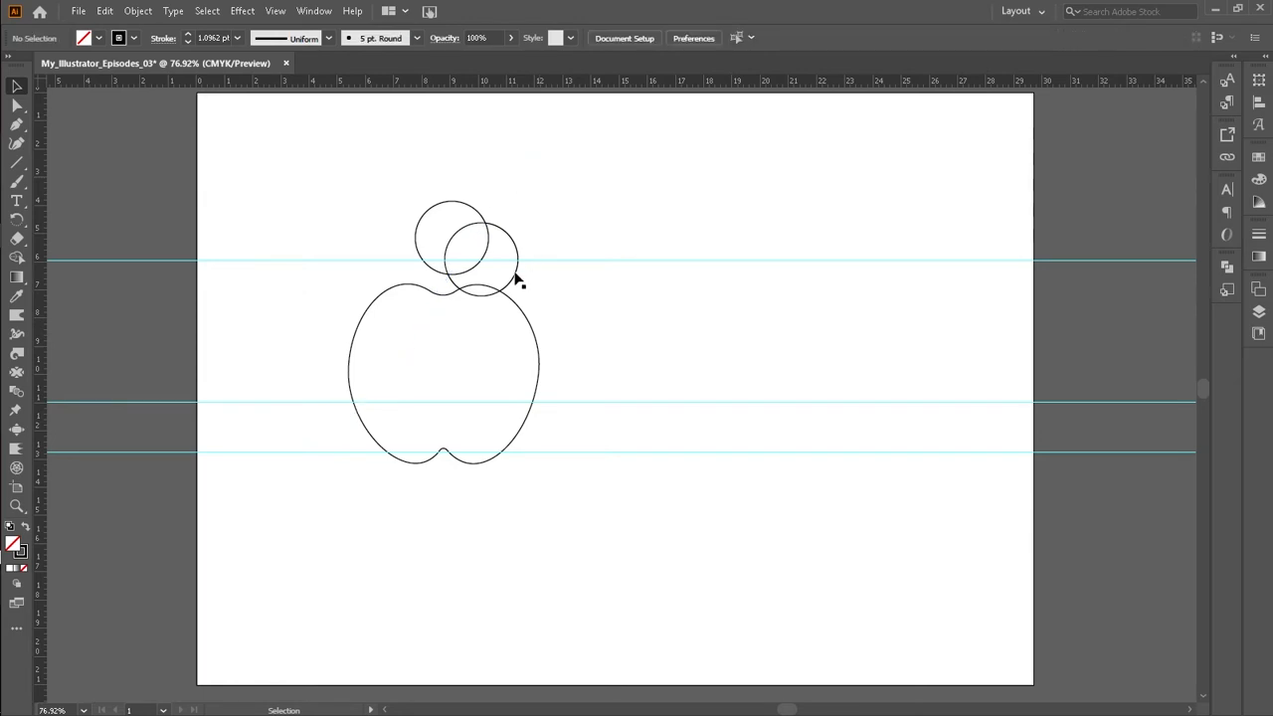
Step: Scale the two circles down slightly from their lower corner
left_click_drag(422, 177, 534, 252)
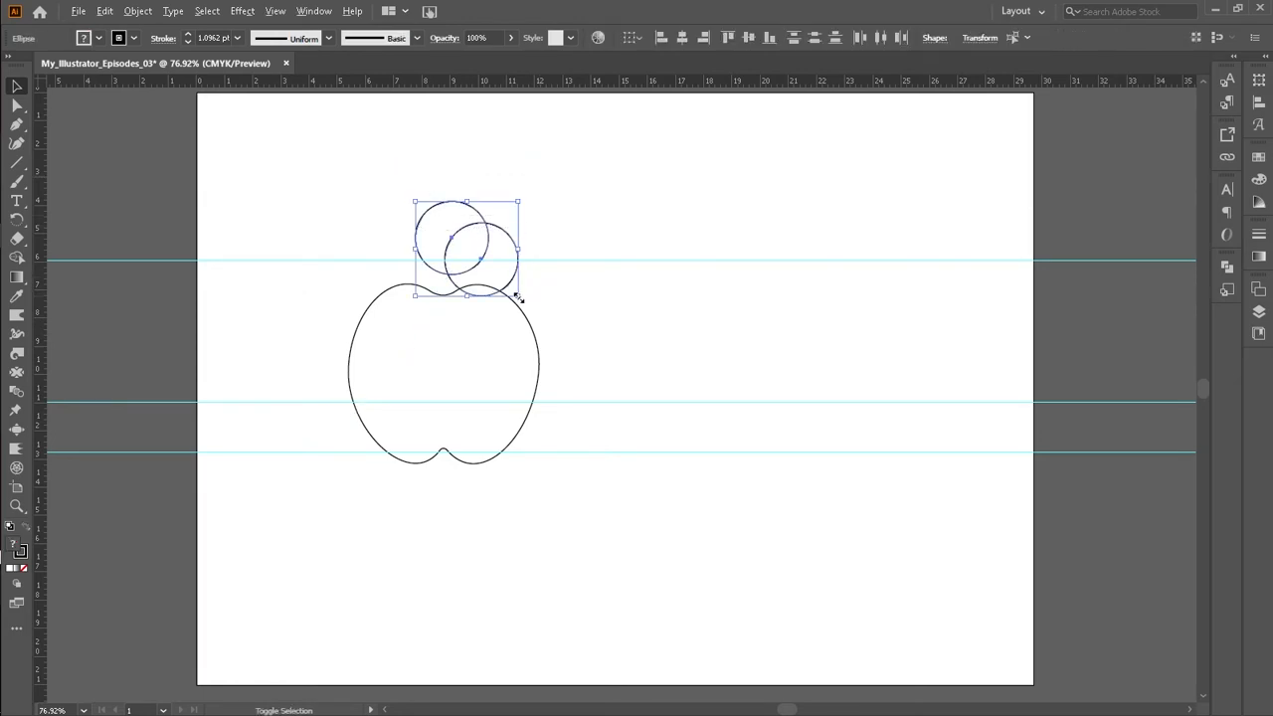
left_click_drag(519, 298, 510, 295)
left_click(594, 205)
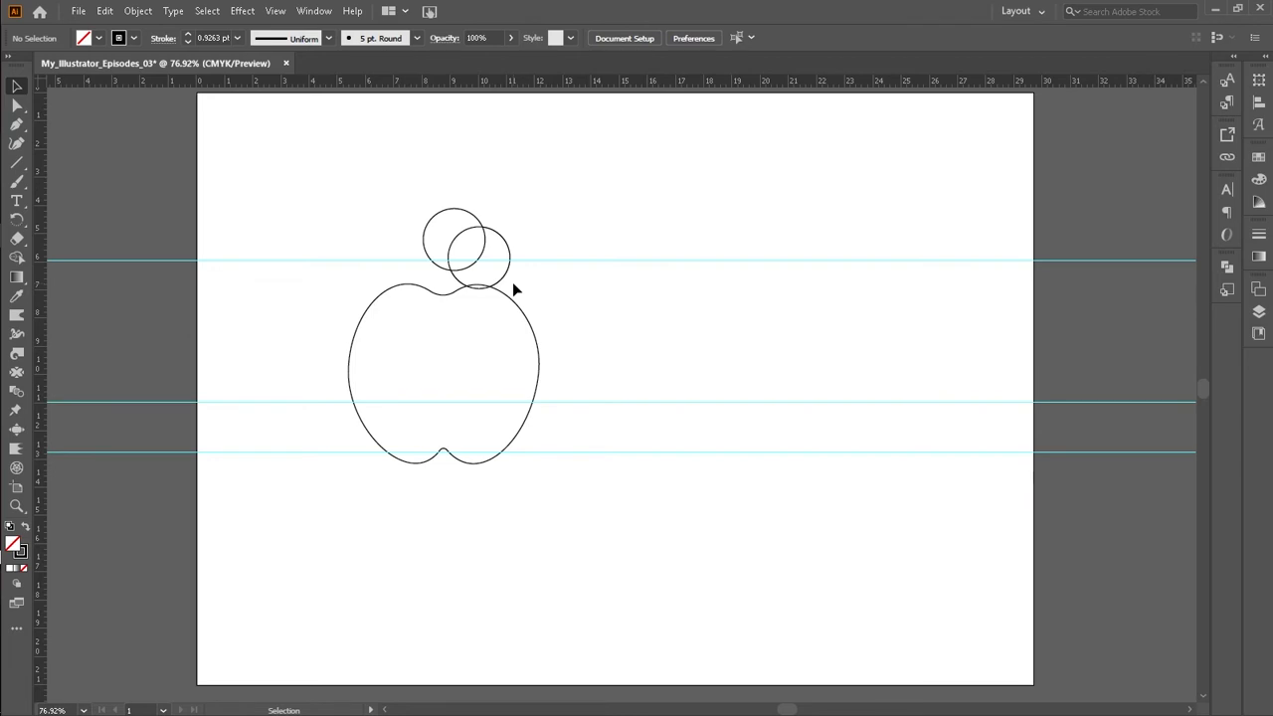
Step: Select both circles and group them
left_click_drag(440, 170, 552, 258)
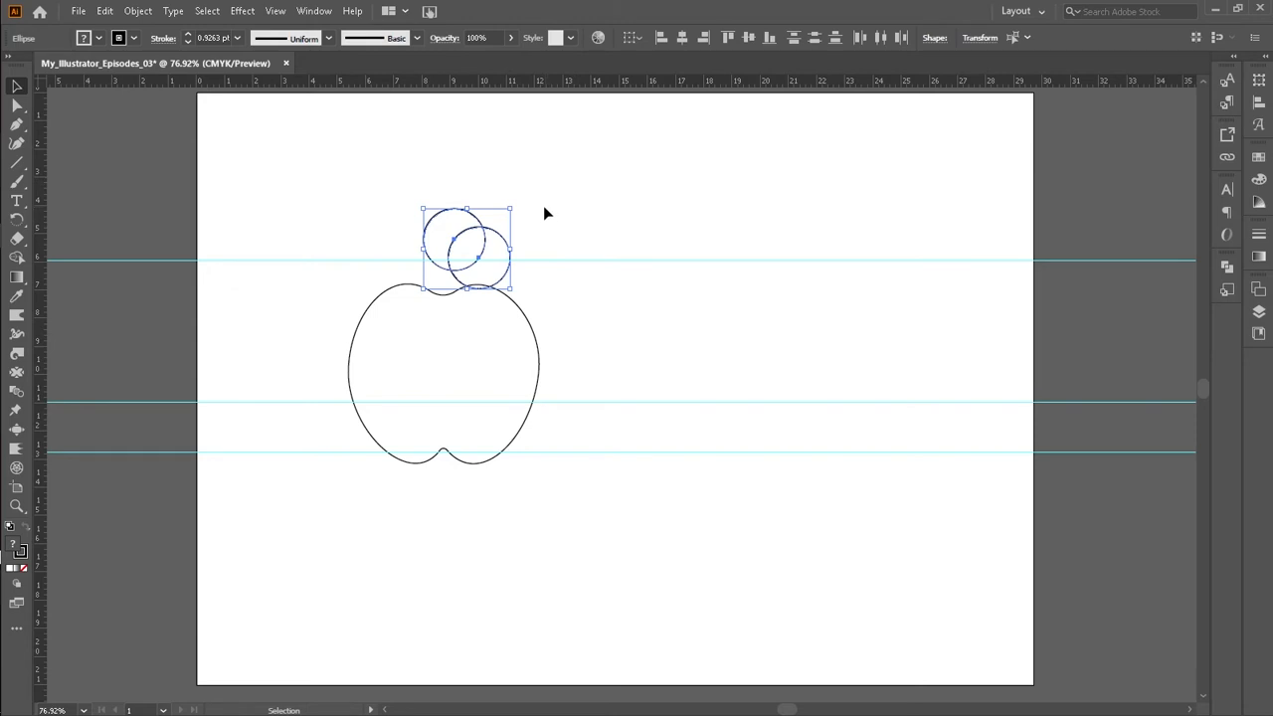
right_click(487, 256)
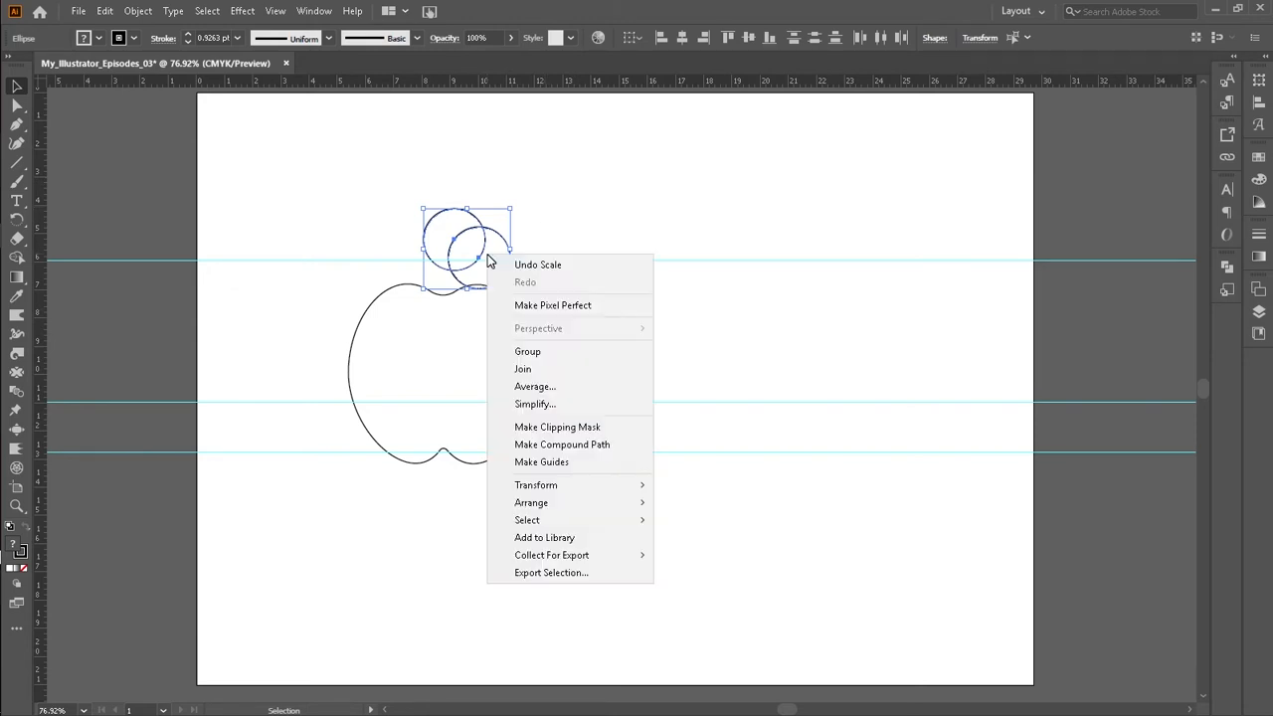
left_click(528, 352)
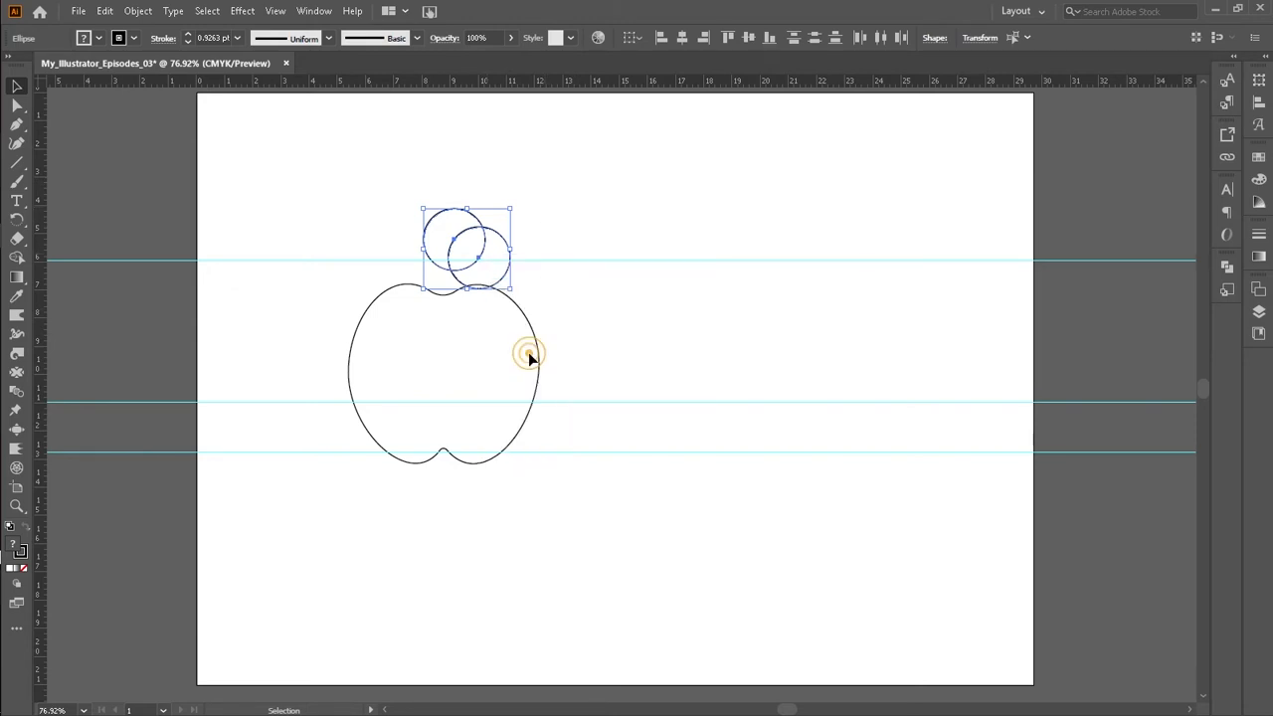
left_click(609, 232)
mouse_move(456, 406)
left_mouse_down()
mouse_move(573, 488)
mouse_move(576, 476)
mouse_move(435, 432)
mouse_move(448, 415)
left_mouse_up()
key("ctrl+z")
key("ctrl+shift+z")
left_click(513, 227)
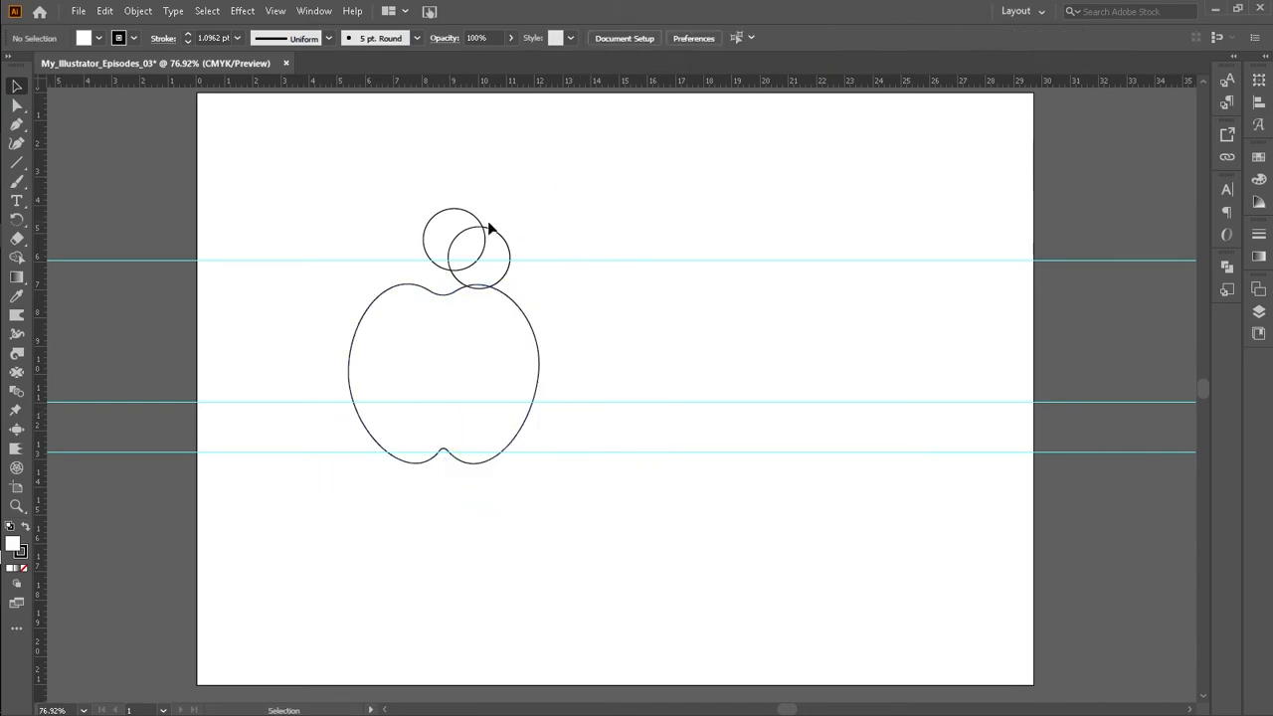
Step: Try moving the circle group to the right, then undo the move
left_click_drag(426, 193, 530, 245)
left_click(560, 179)
left_click_drag(416, 204, 586, 205)
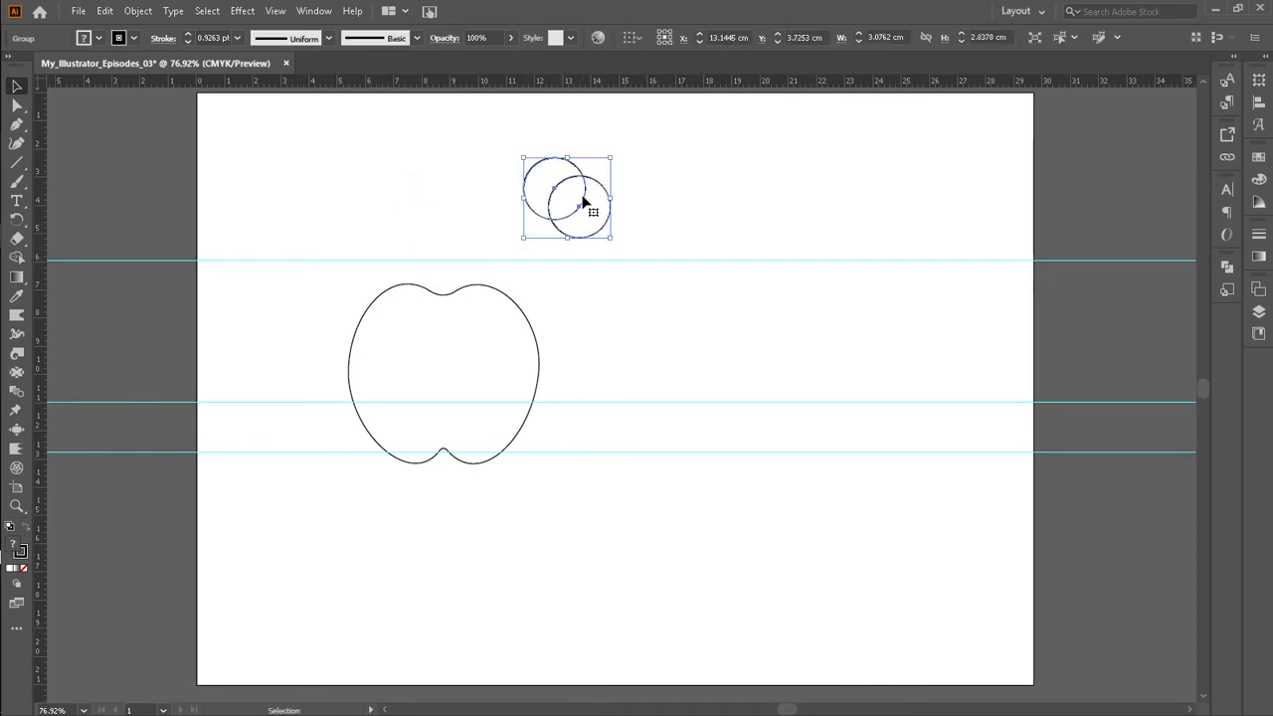
key("ctrl+z")
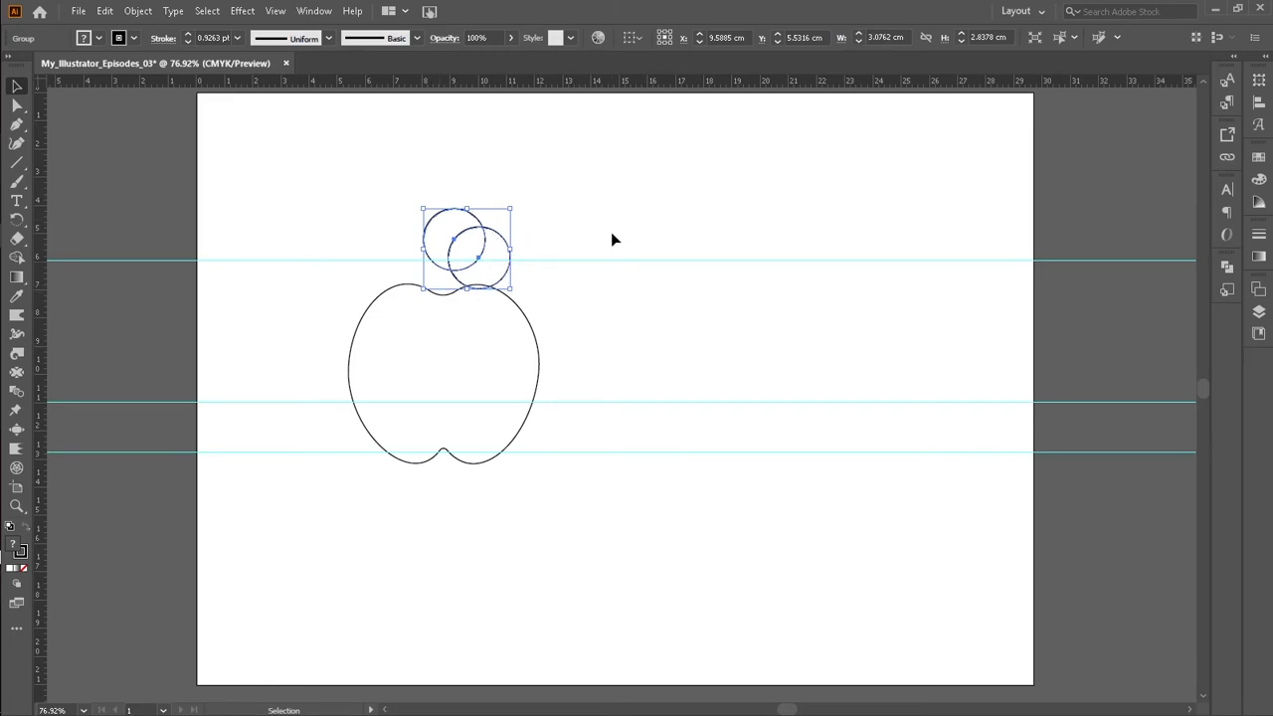
Step: Merge the two overlapping circles into a single shape with the Shape Builder tool
key("shift+m")
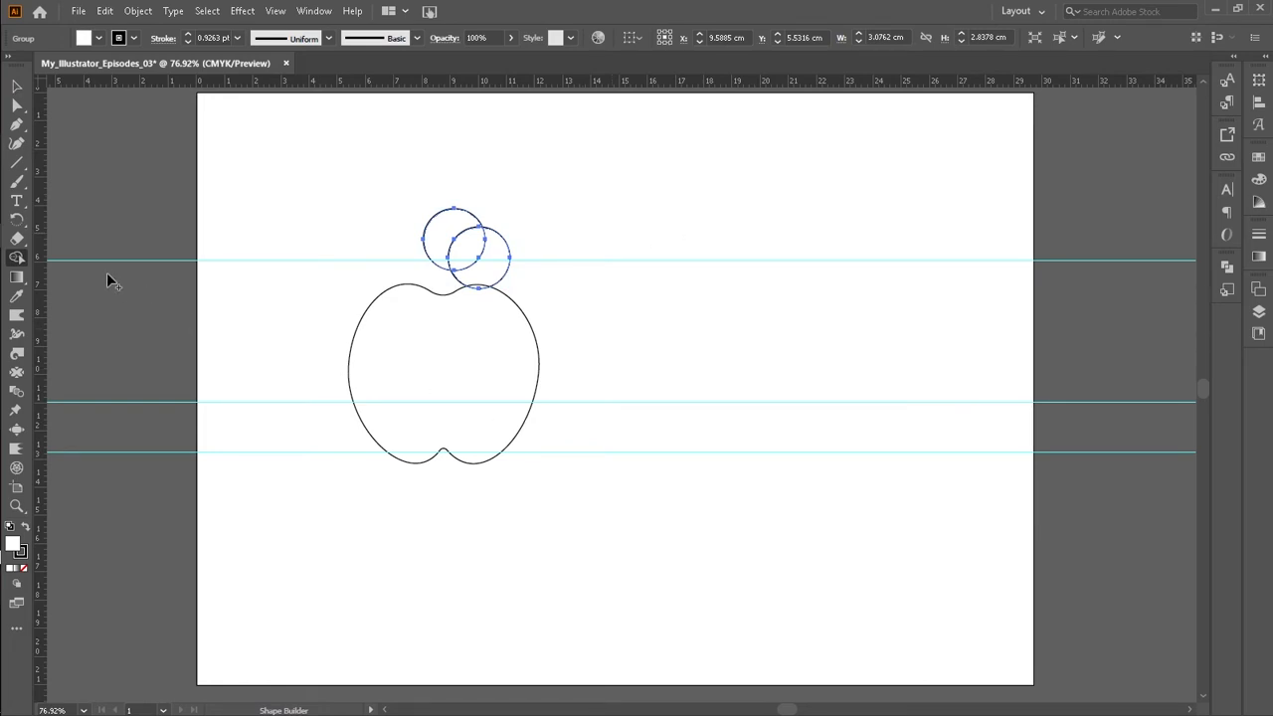
left_click(16, 259)
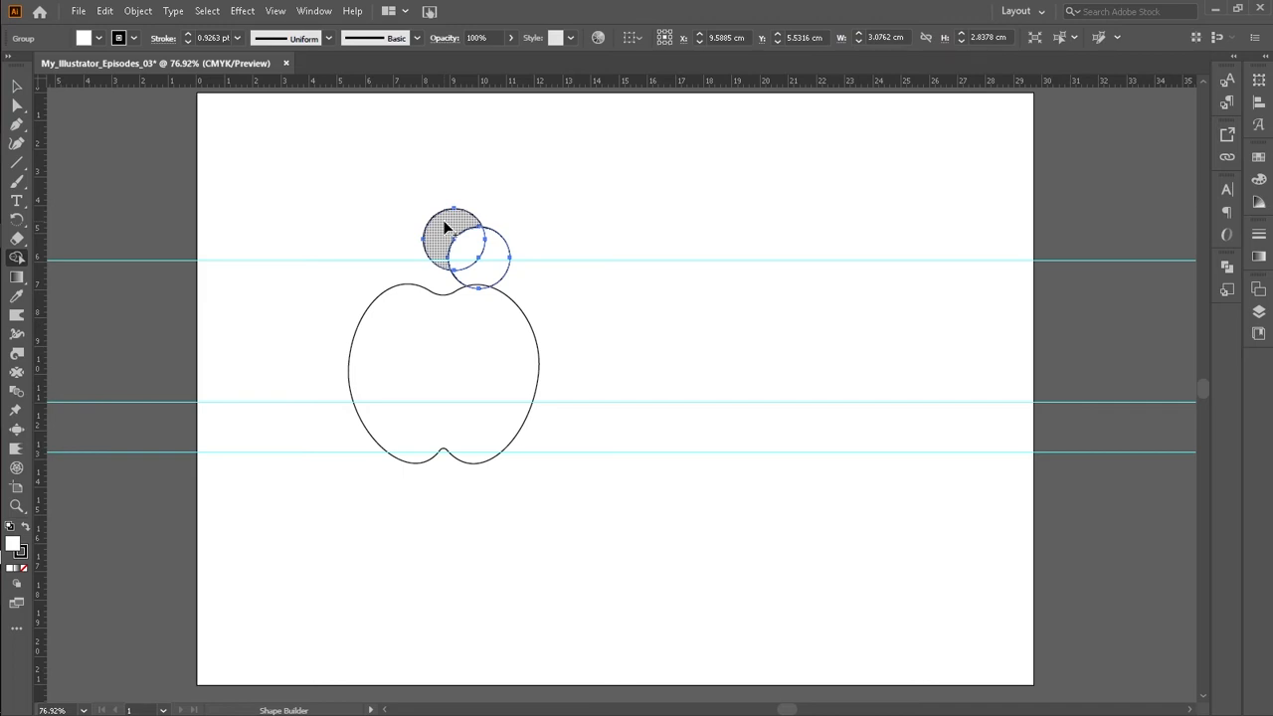
key("z")
left_click_drag(372, 190, 588, 406)
scroll(581, 315, "up", 2)
key("space")
left_click_drag(761, 355, 654, 388)
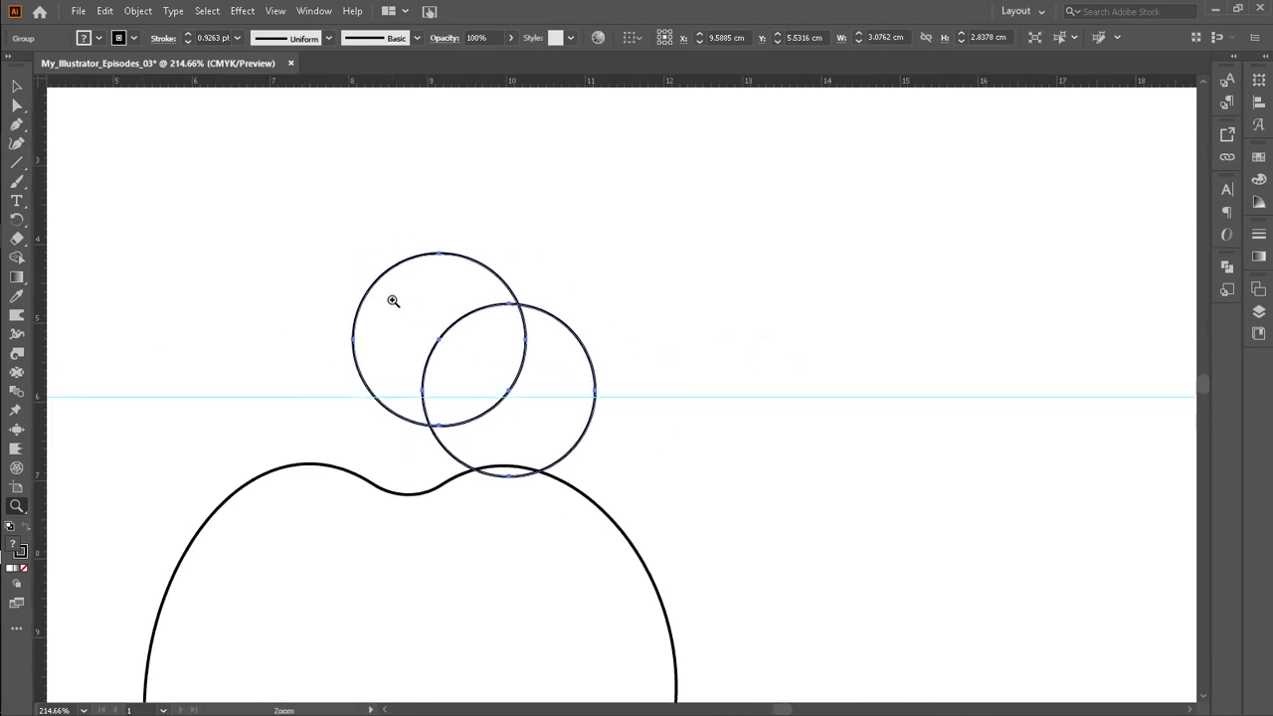
key("shift+m")
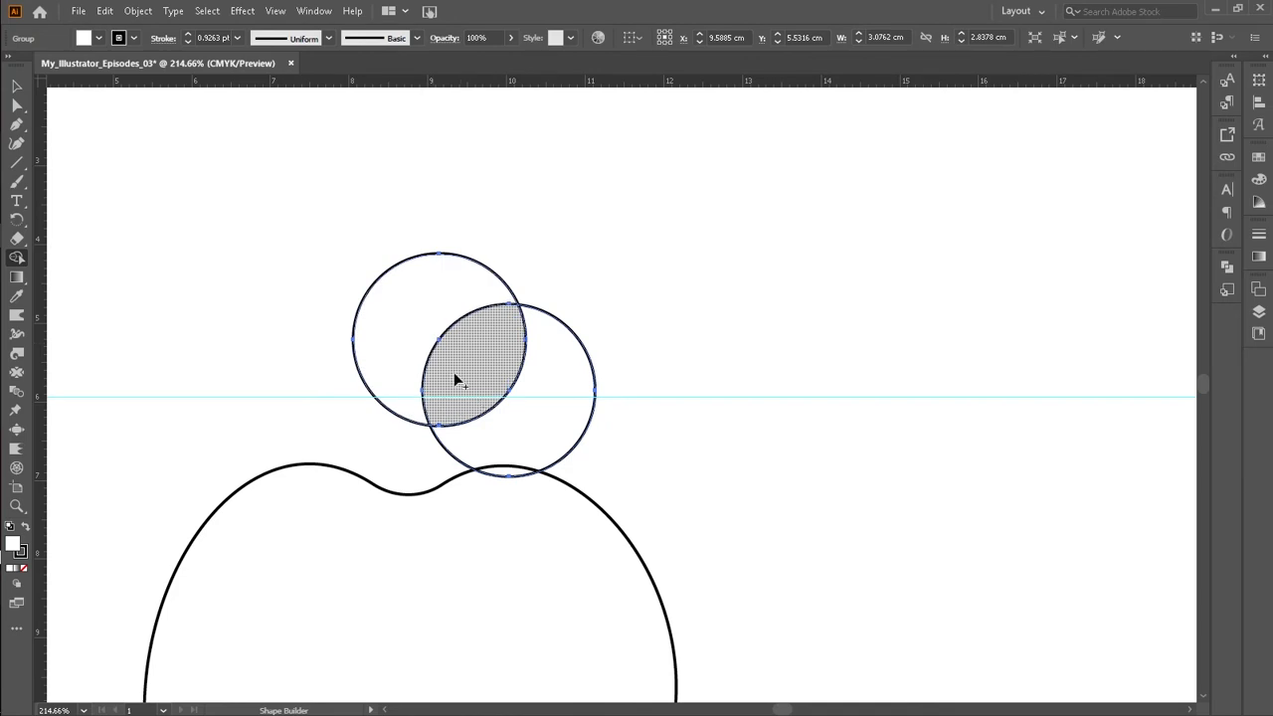
left_click(408, 316)
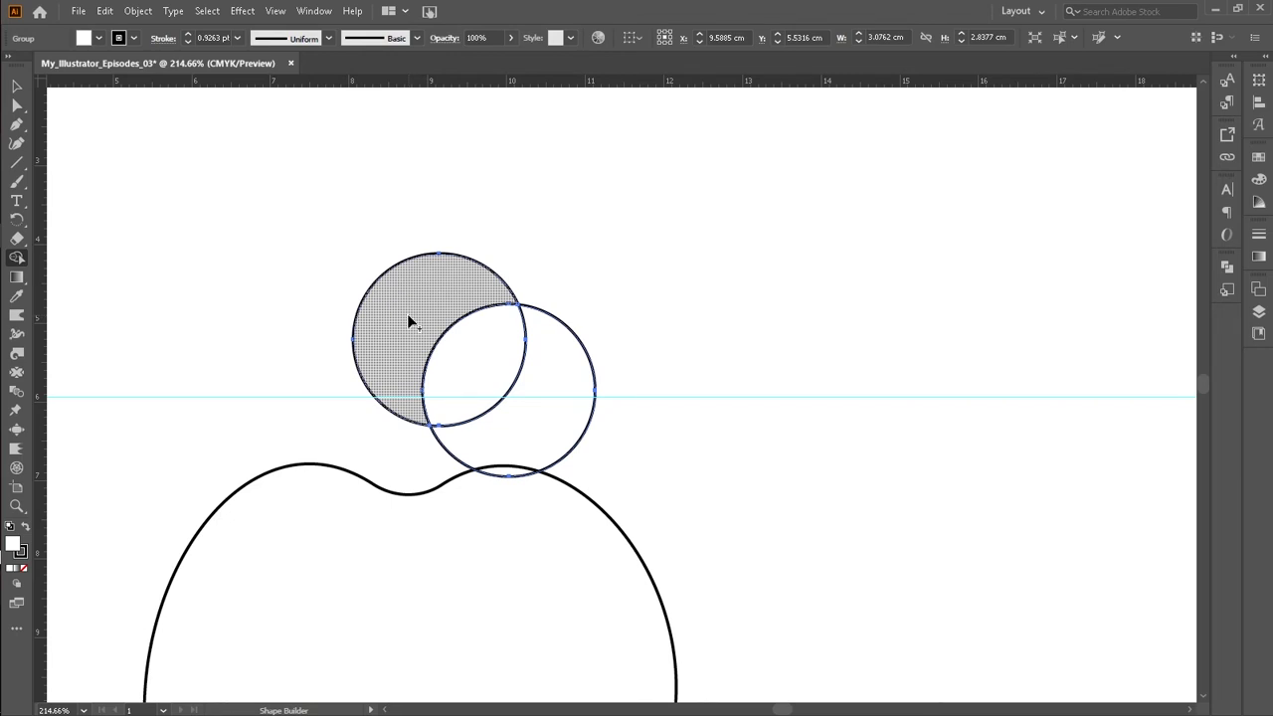
left_click(408, 316)
left_click_drag(408, 316, 440, 343)
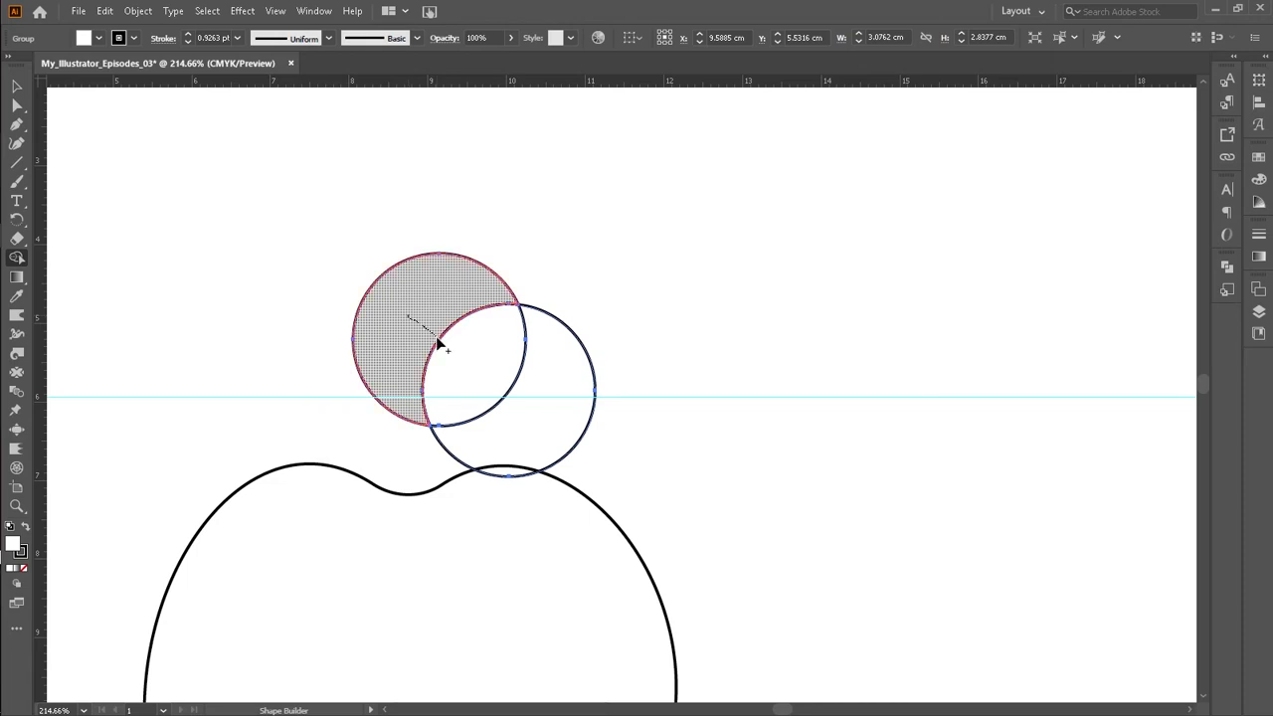
left_click_drag(438, 344, 458, 353)
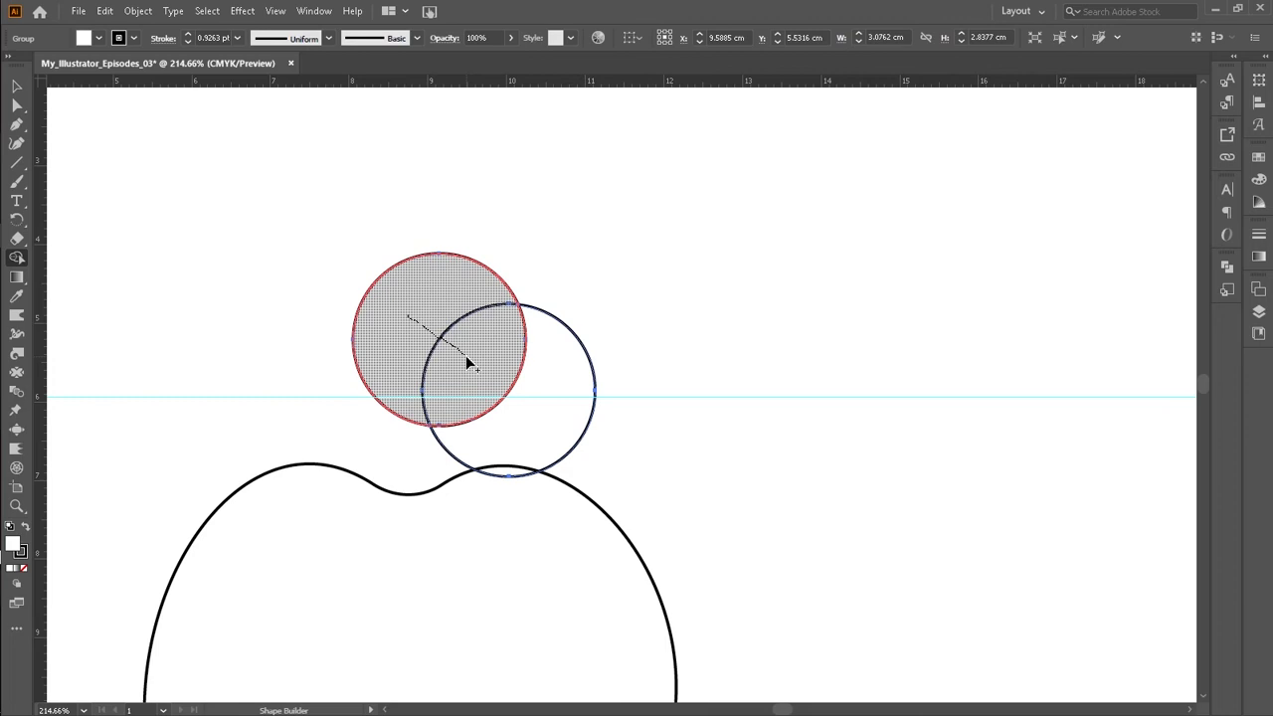
left_click_drag(466, 360, 466, 361)
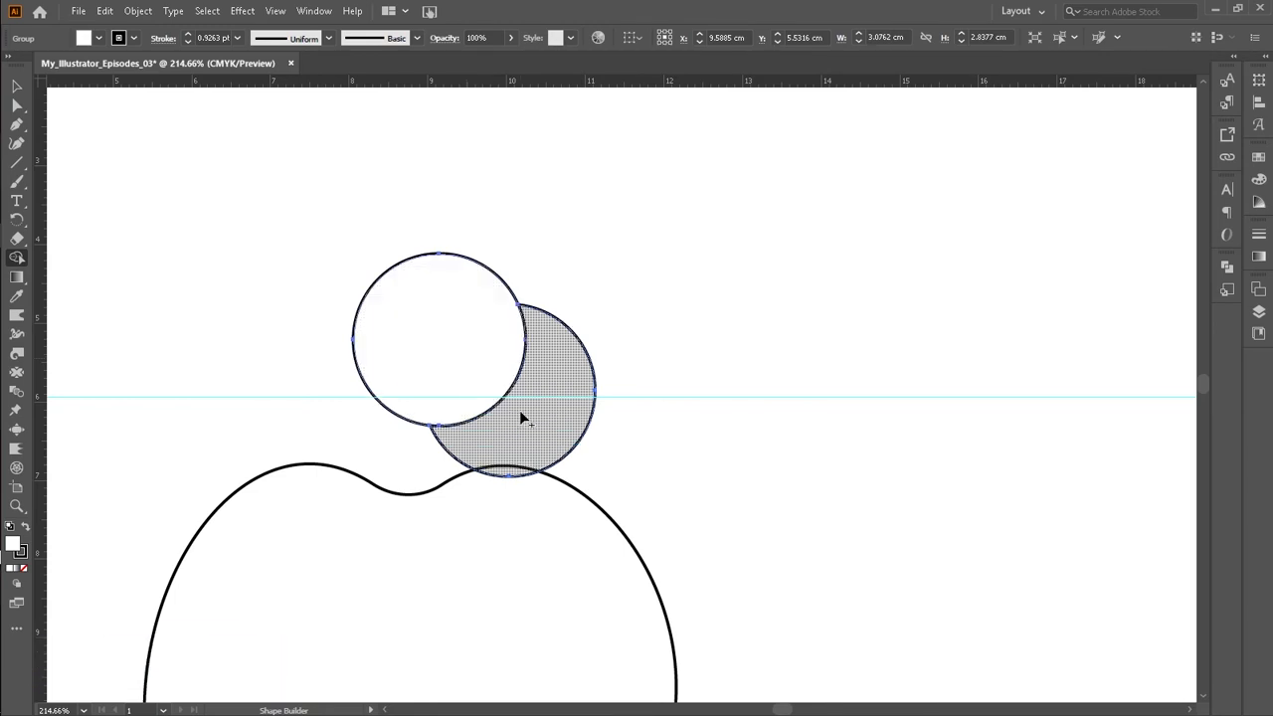
left_click(482, 357)
left_click_drag(481, 355, 492, 361)
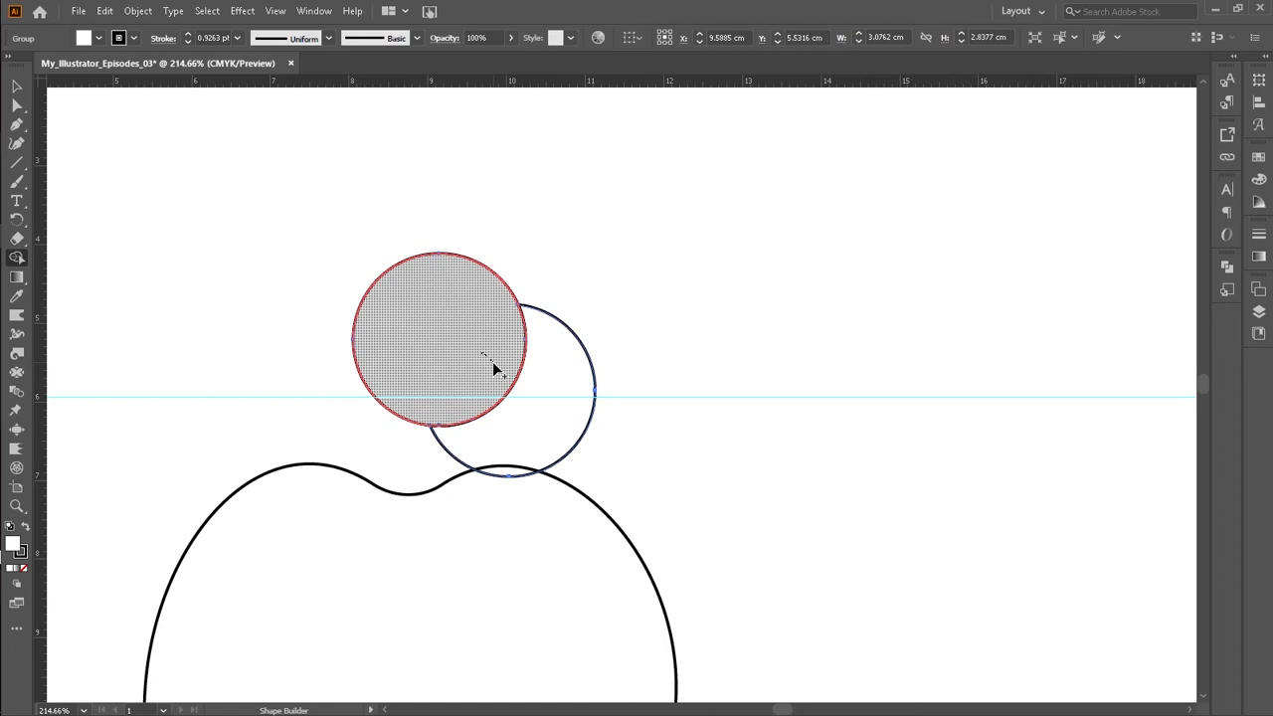
left_click_drag(494, 364, 526, 402)
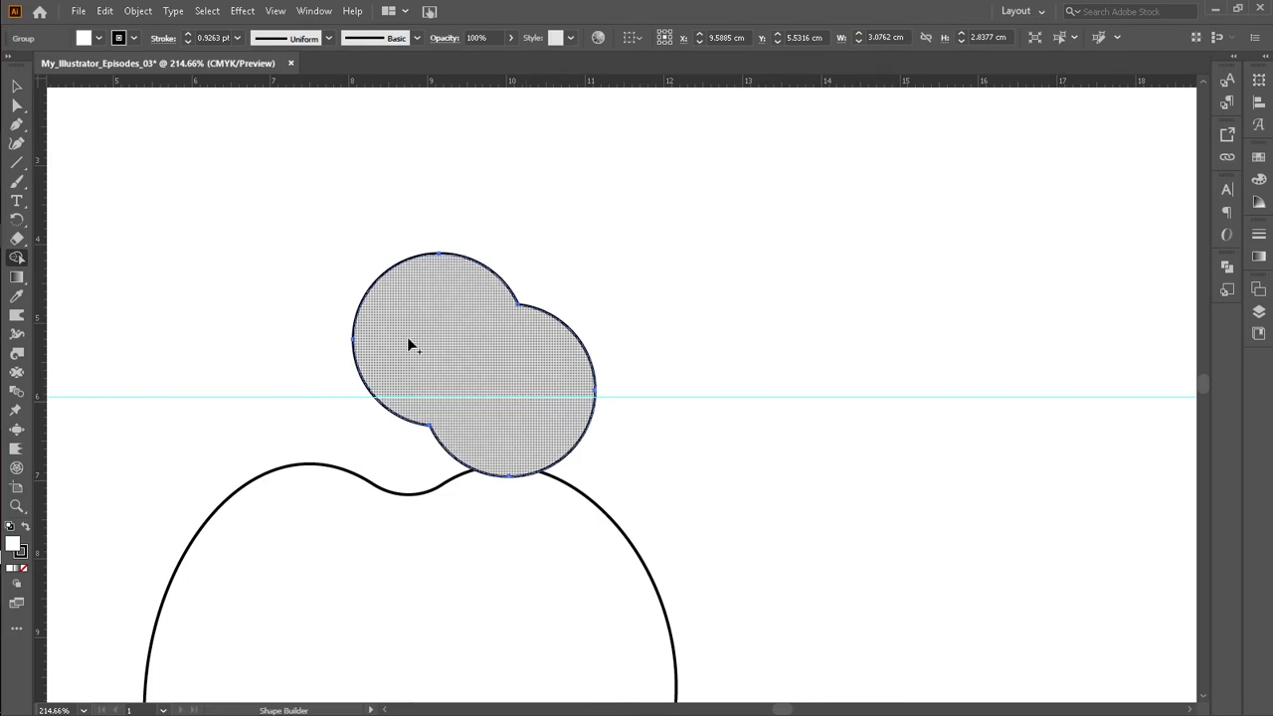
Step: Fill the merged shape red, then change its fill to green
left_click(100, 38)
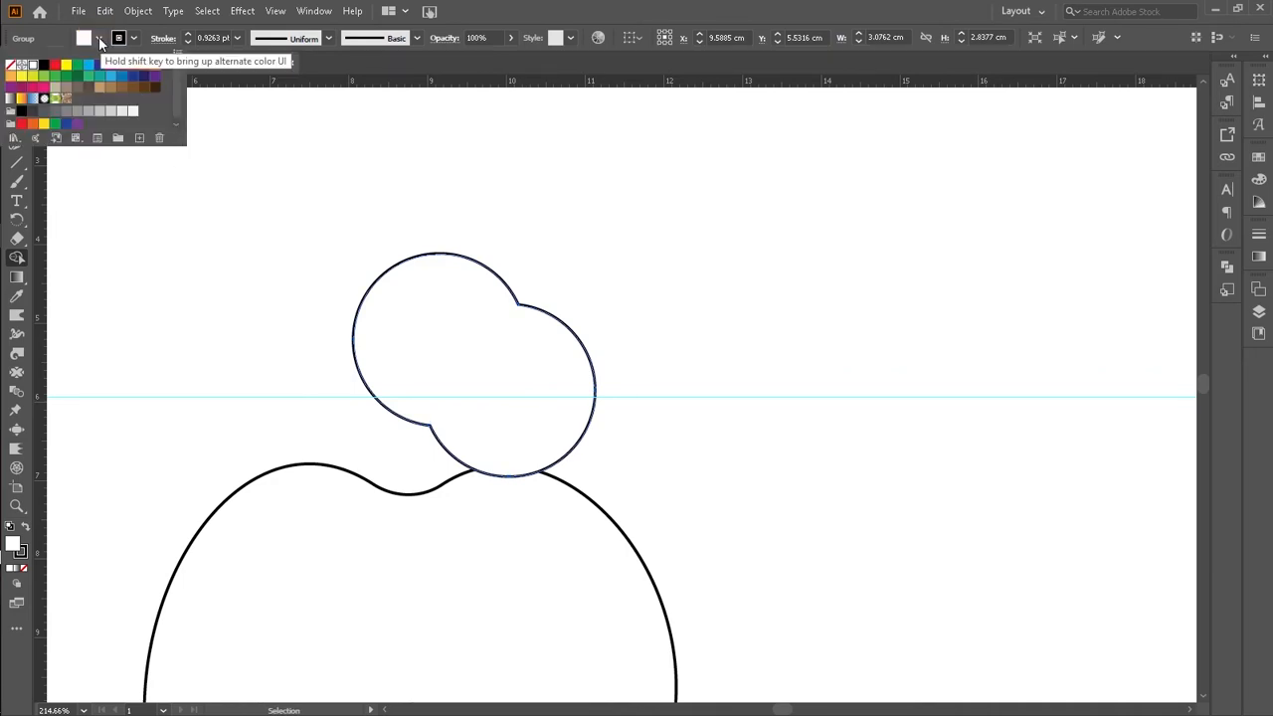
left_click(55, 64)
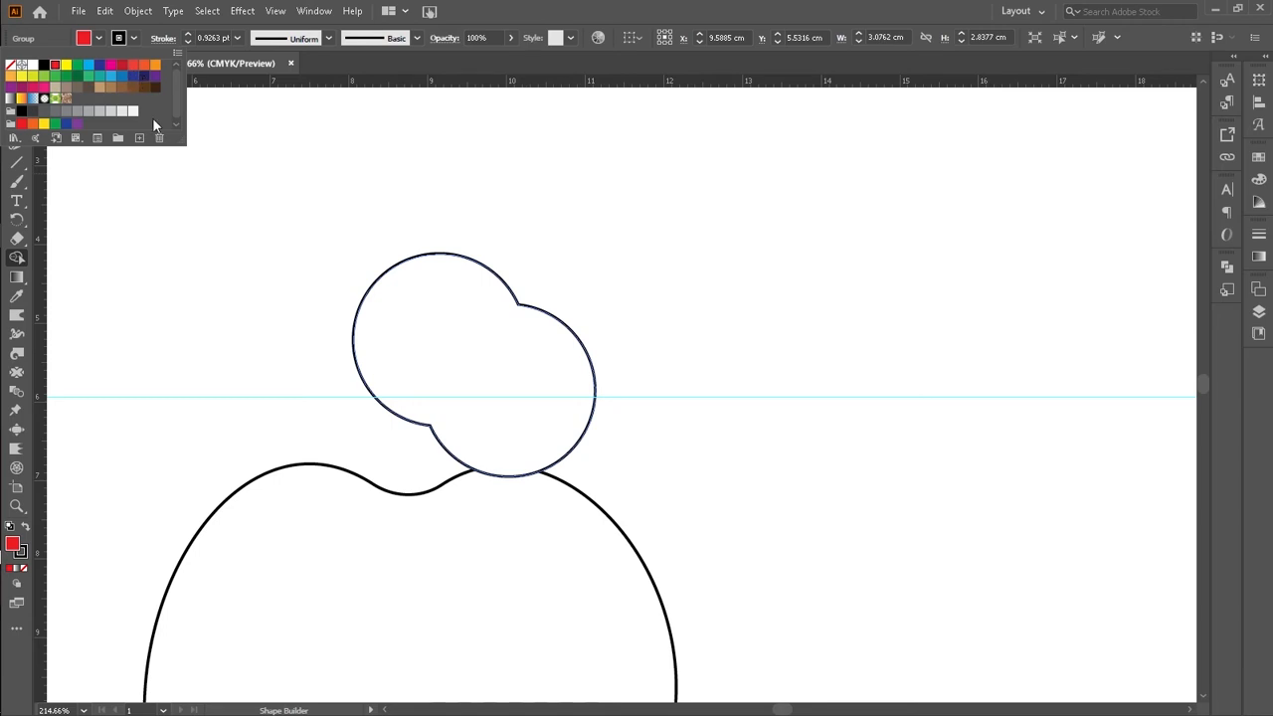
left_click(80, 196)
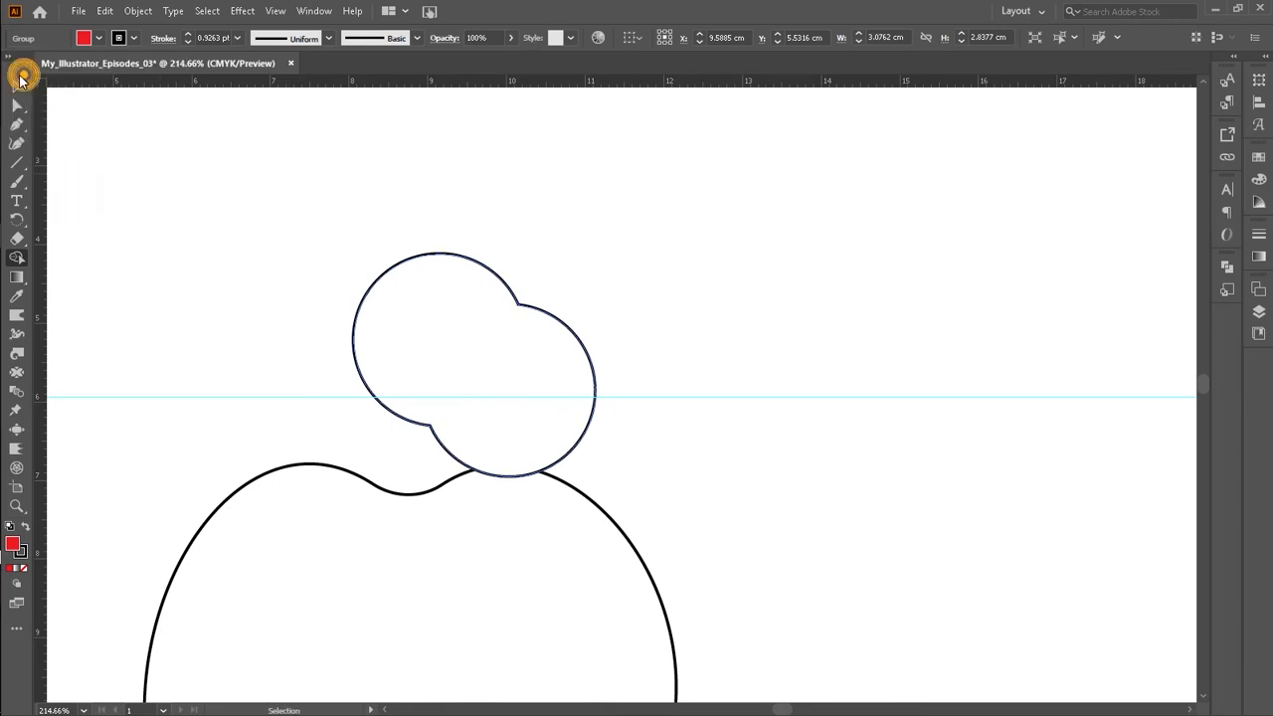
left_click_drag(281, 254, 476, 408)
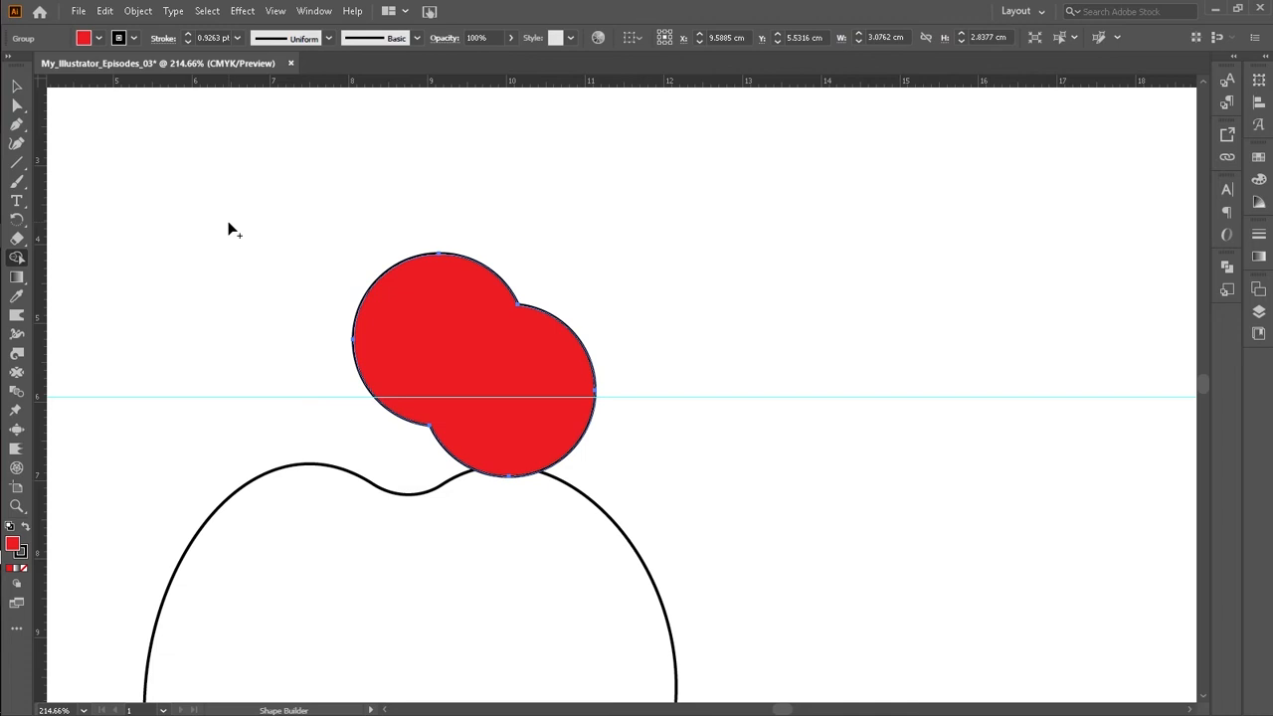
key("v")
left_click(99, 39)
left_click(78, 76)
left_click(541, 400)
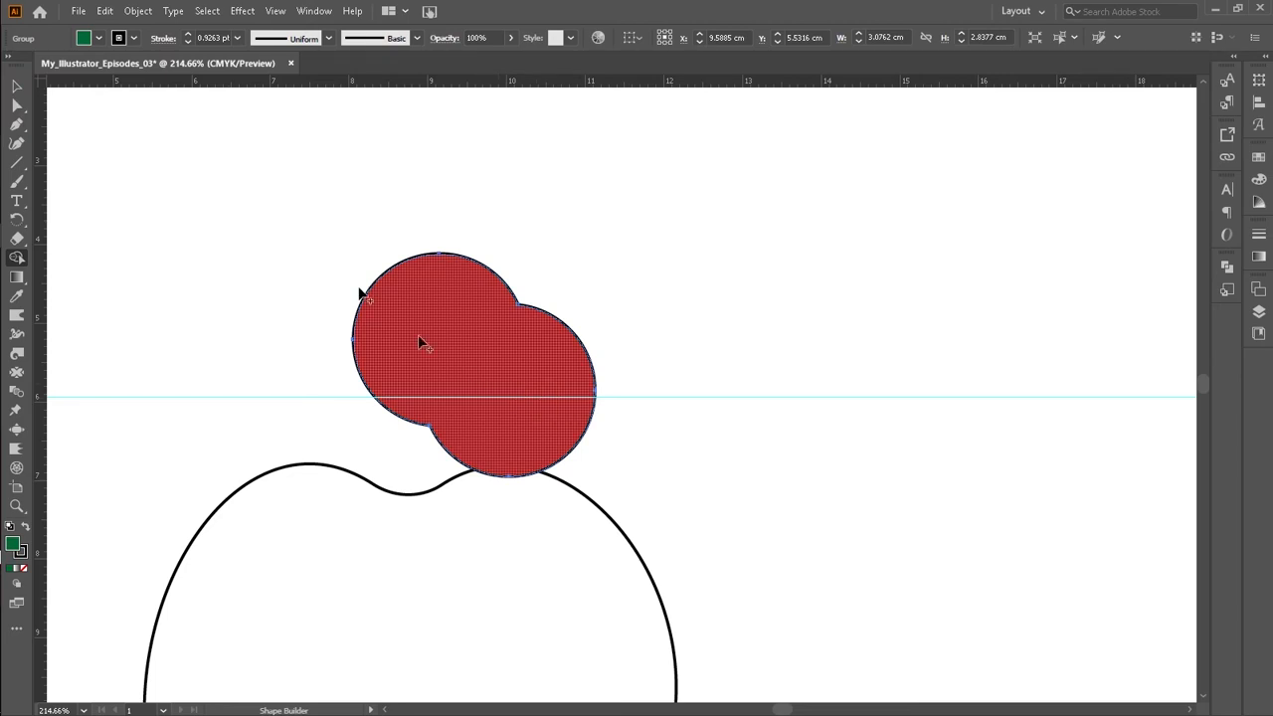
left_click(99, 38)
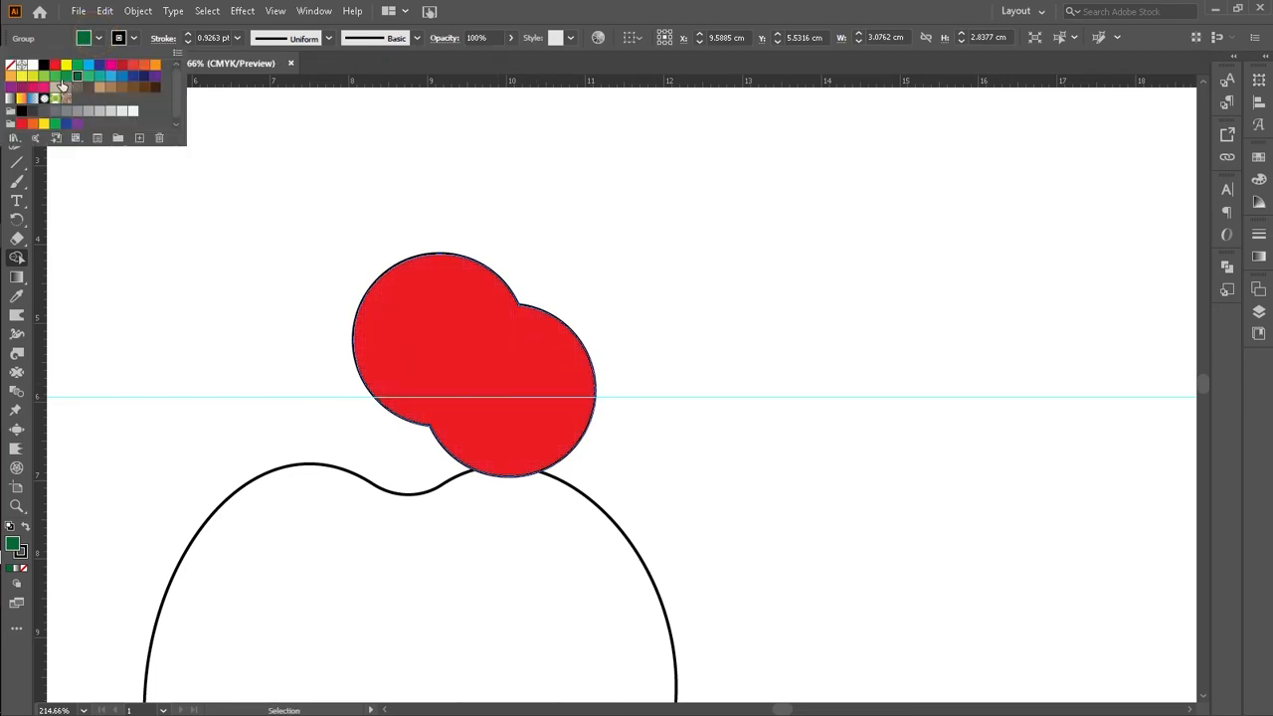
left_click(54, 77)
left_click(188, 387)
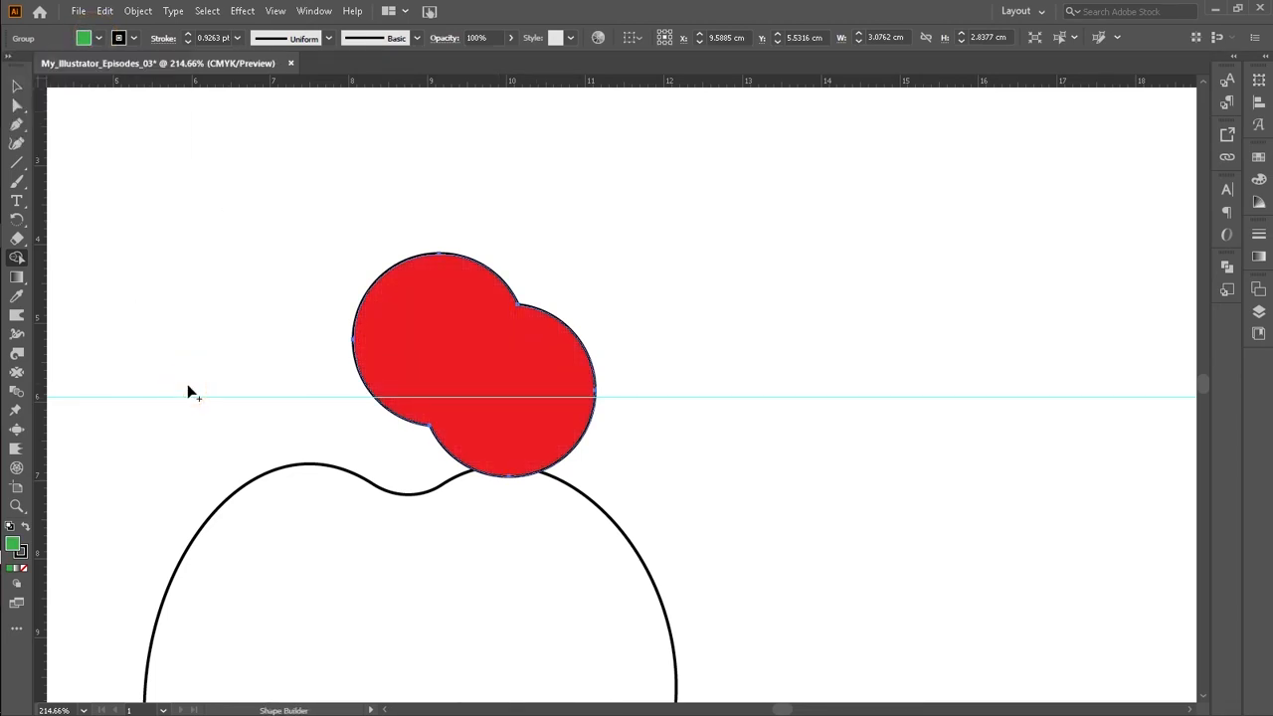
mouse_move(295, 338)
left_mouse_down()
mouse_move(454, 355)
mouse_move(430, 363)
left_mouse_up()
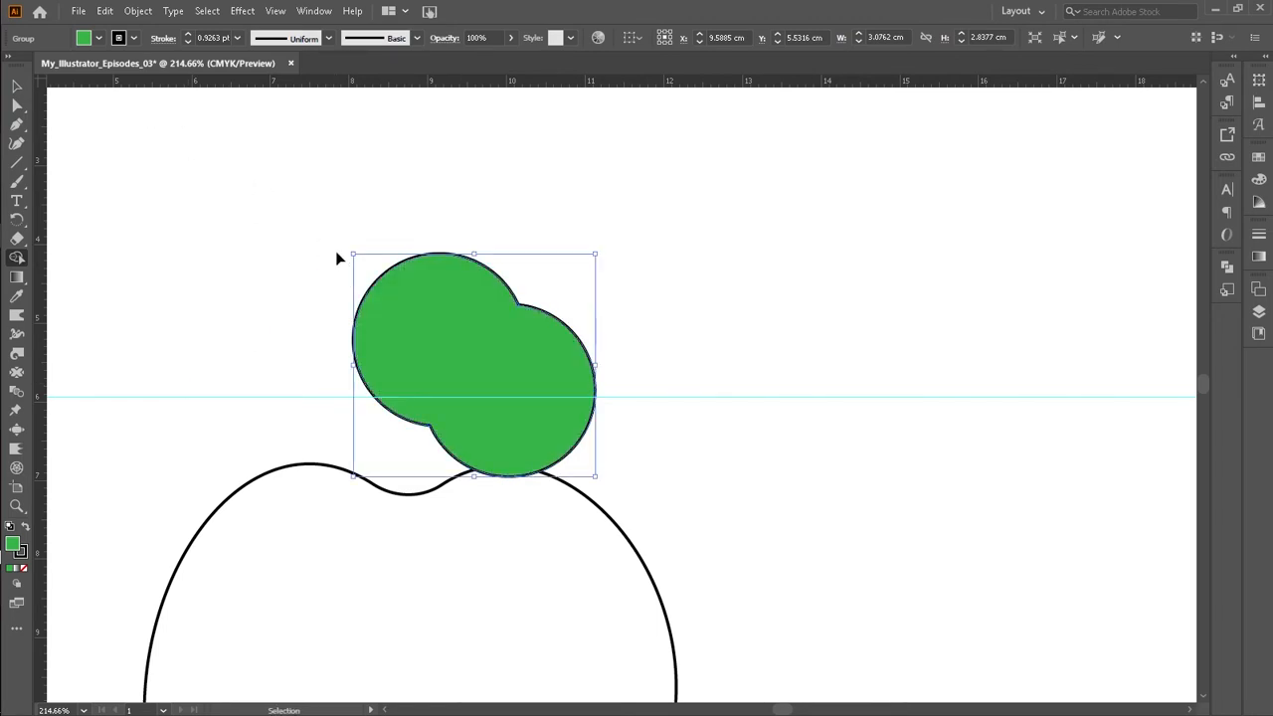
Step: Undo the fills and the merge to restore the two separate circles
key("ctrl+z")
key("ctrl+z")
key("ctrl+z")
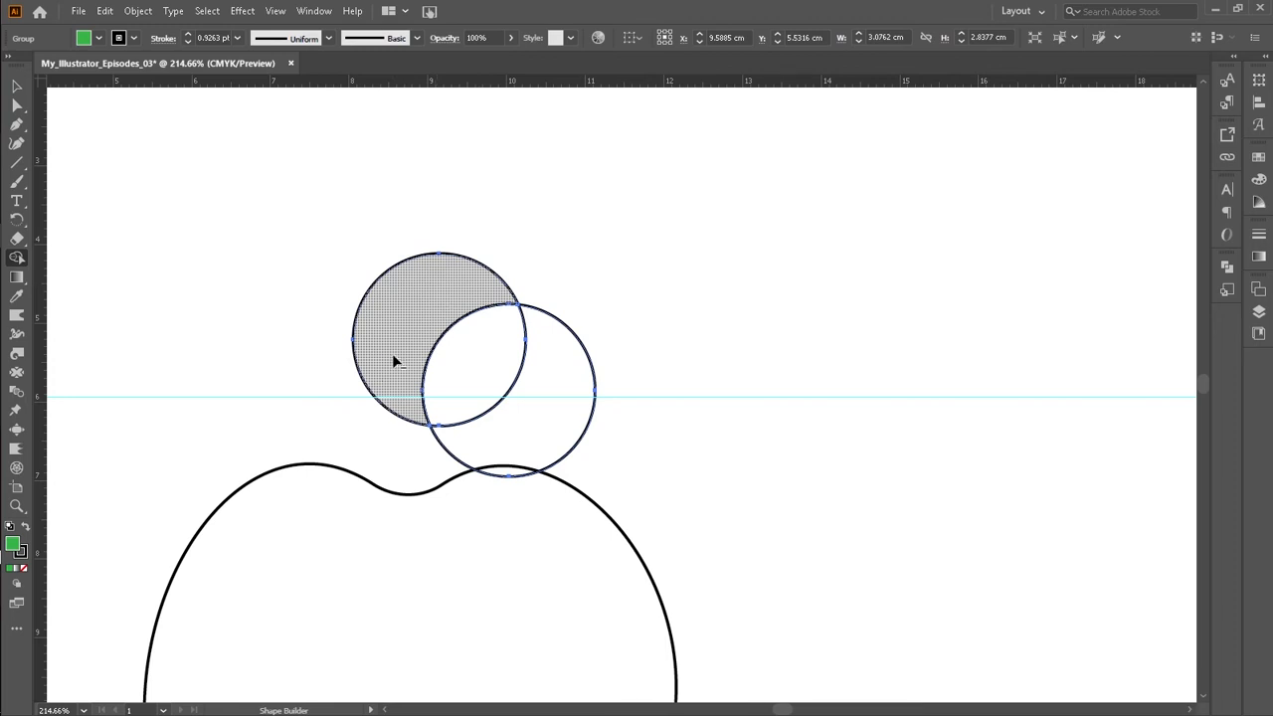
Step: Remove the non-overlapping parts of both circles with Shape Builder, leaving a green lens-shaped leaf
left_click(448, 269, "alt")
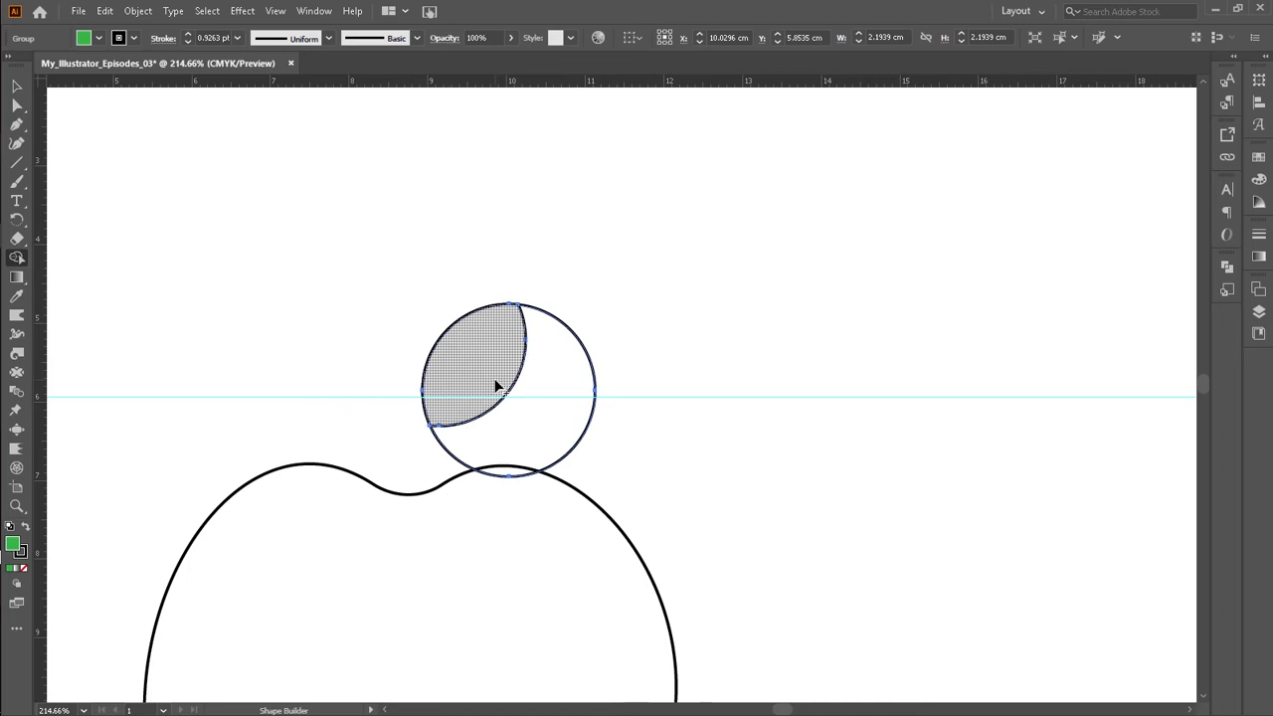
left_click_drag(464, 363, 510, 419)
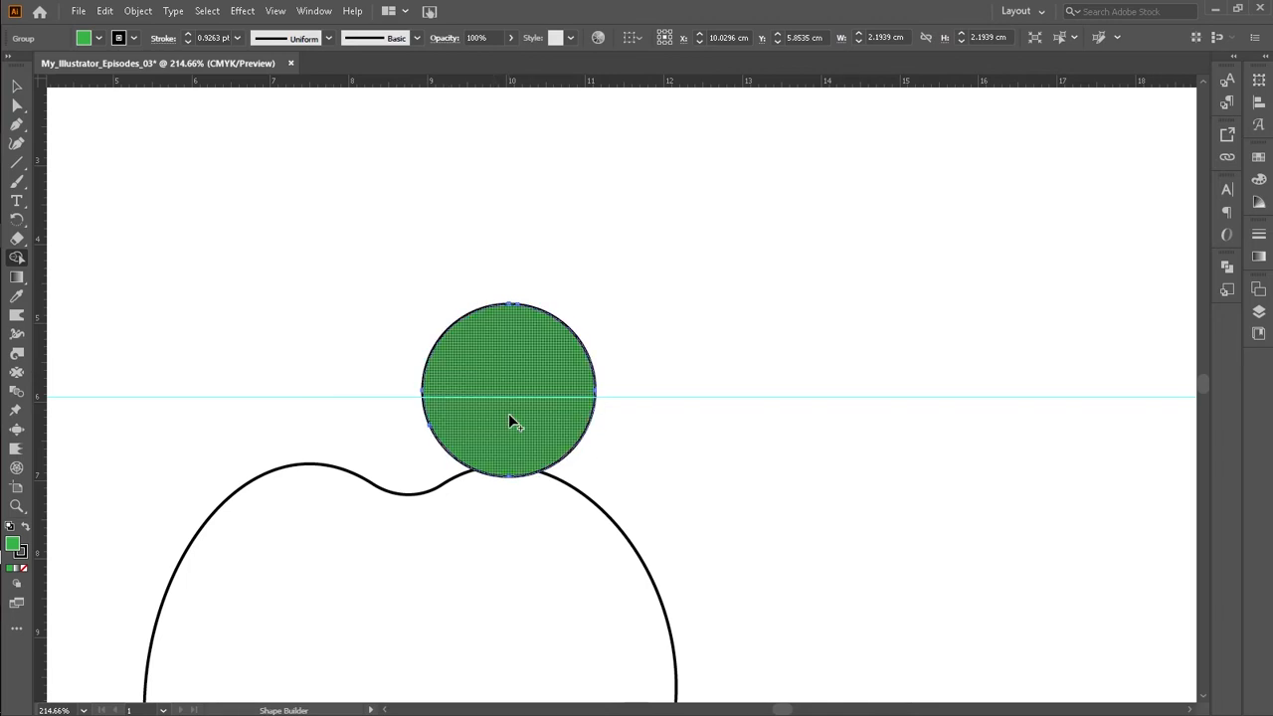
key("ctrl+z")
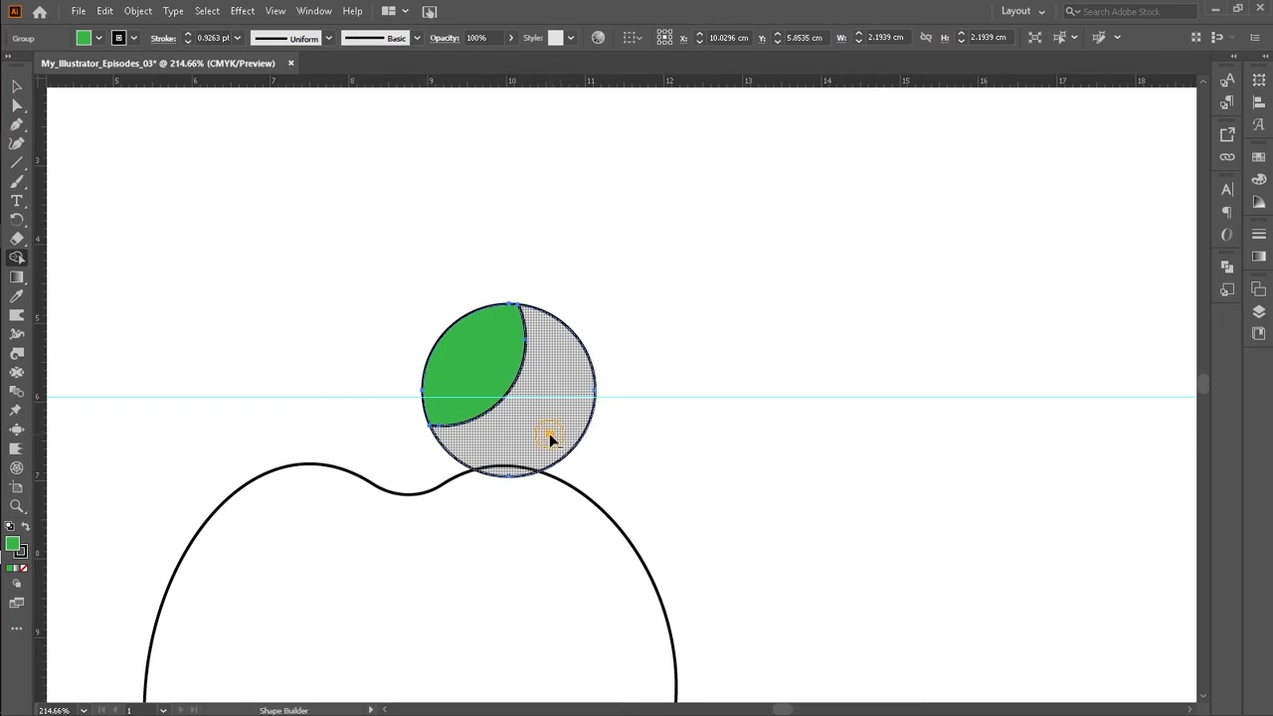
left_click(550, 433, "alt")
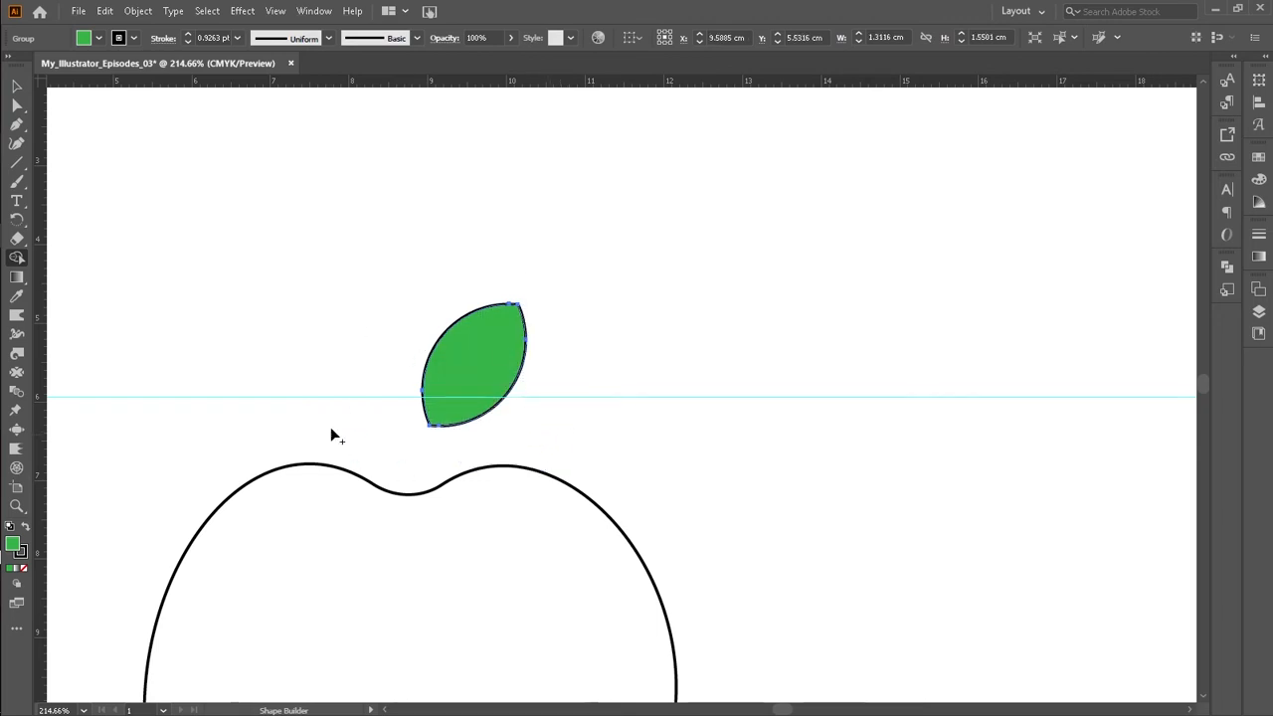
key("v")
key("ctrl+minus")
key("ctrl+0")
key("shift+m")
left_click(17, 86)
left_click(281, 189)
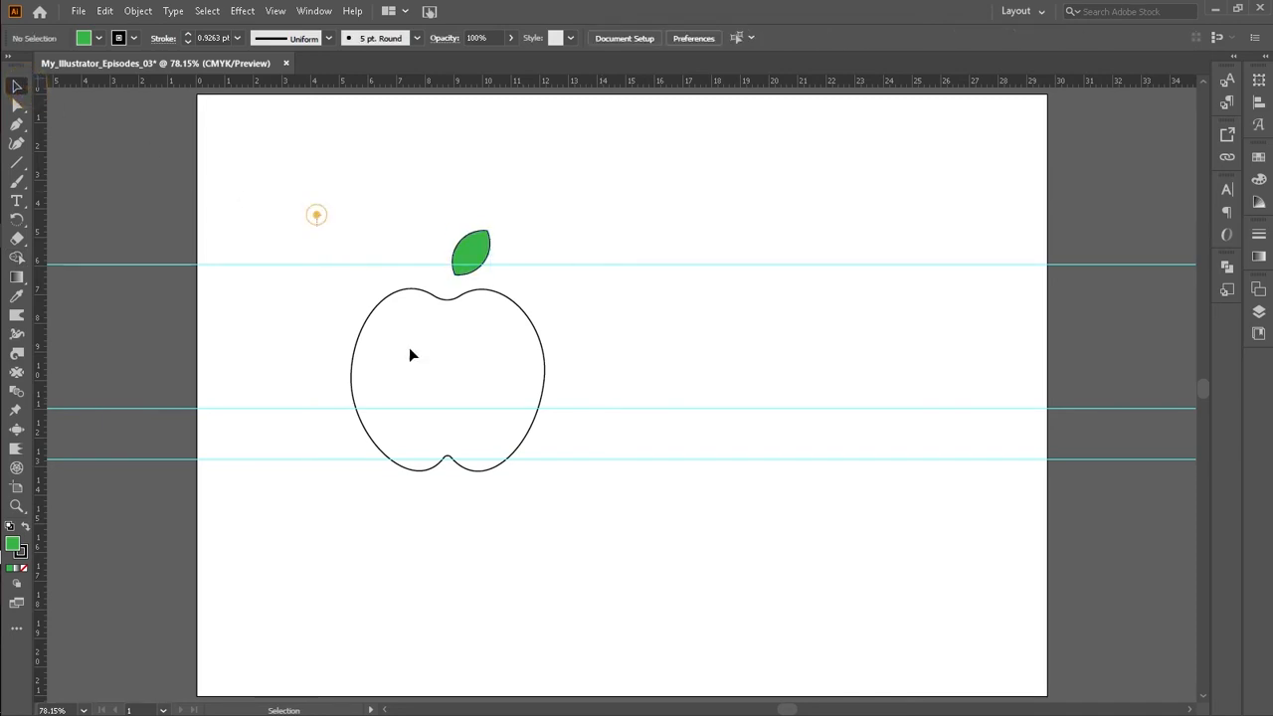
left_click_drag(299, 197, 628, 572)
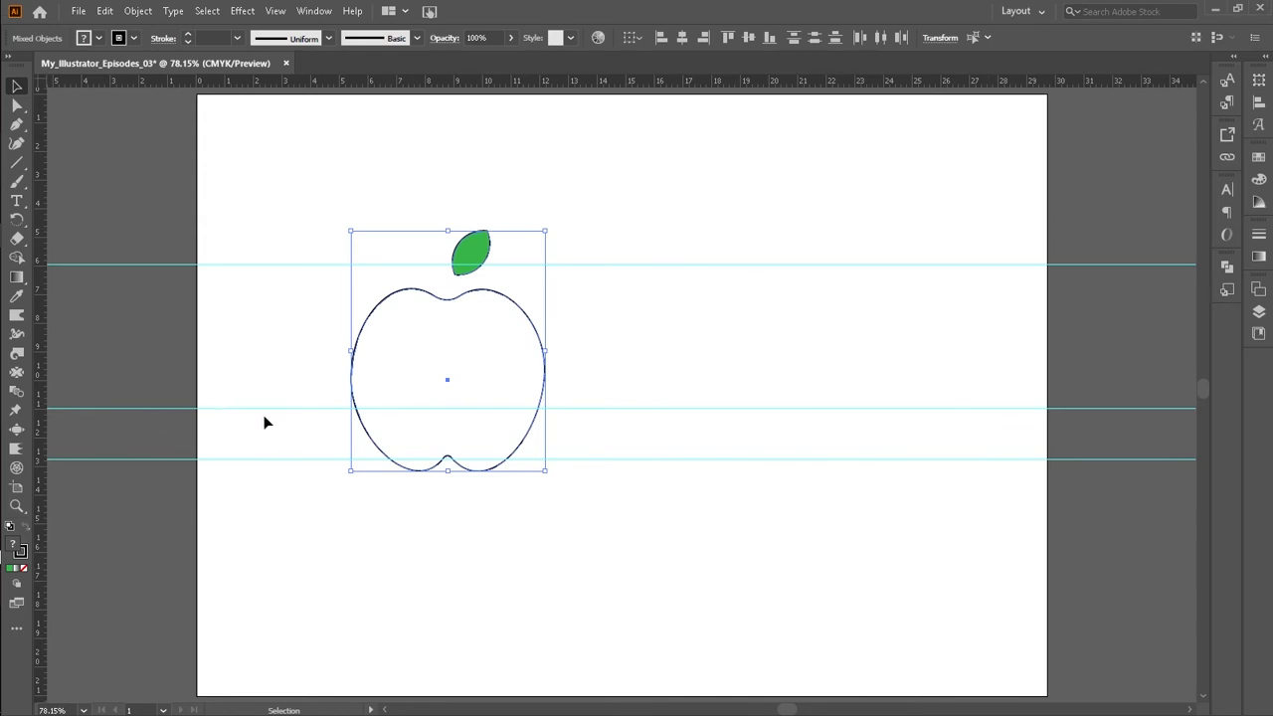
left_click(568, 335)
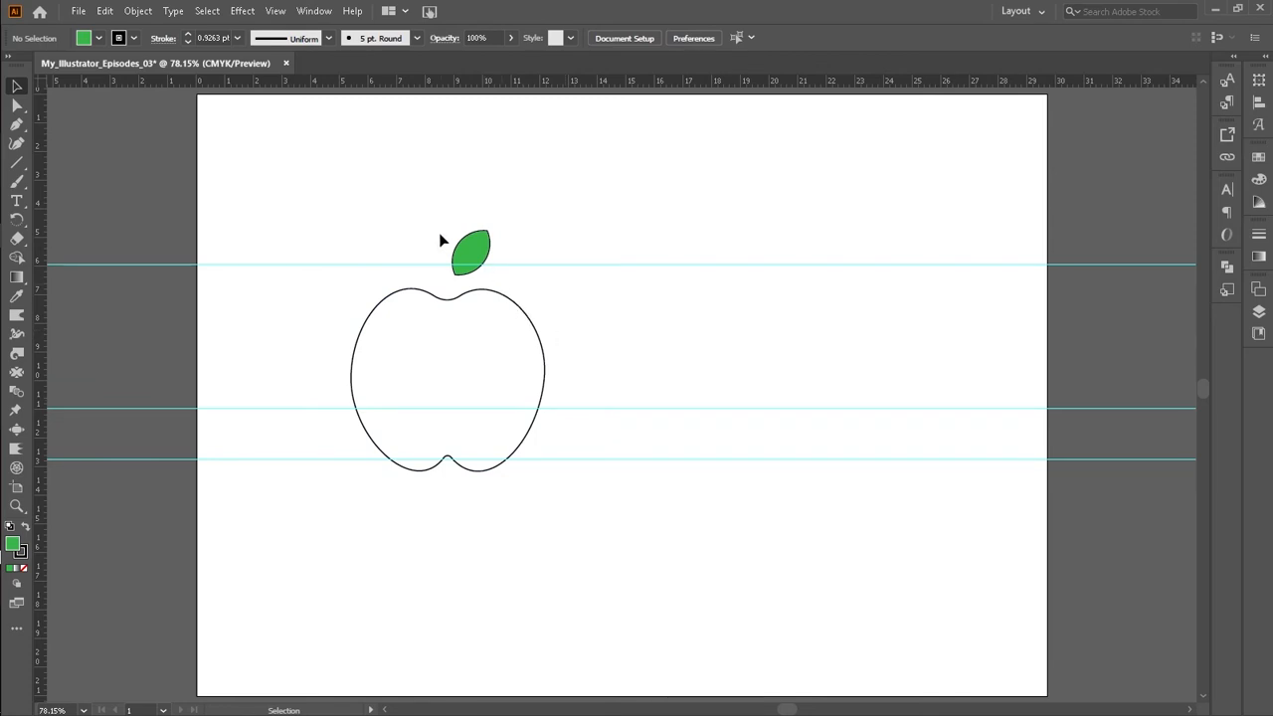
Step: Select the leaf and set its stroke to none
left_click_drag(431, 228, 497, 260)
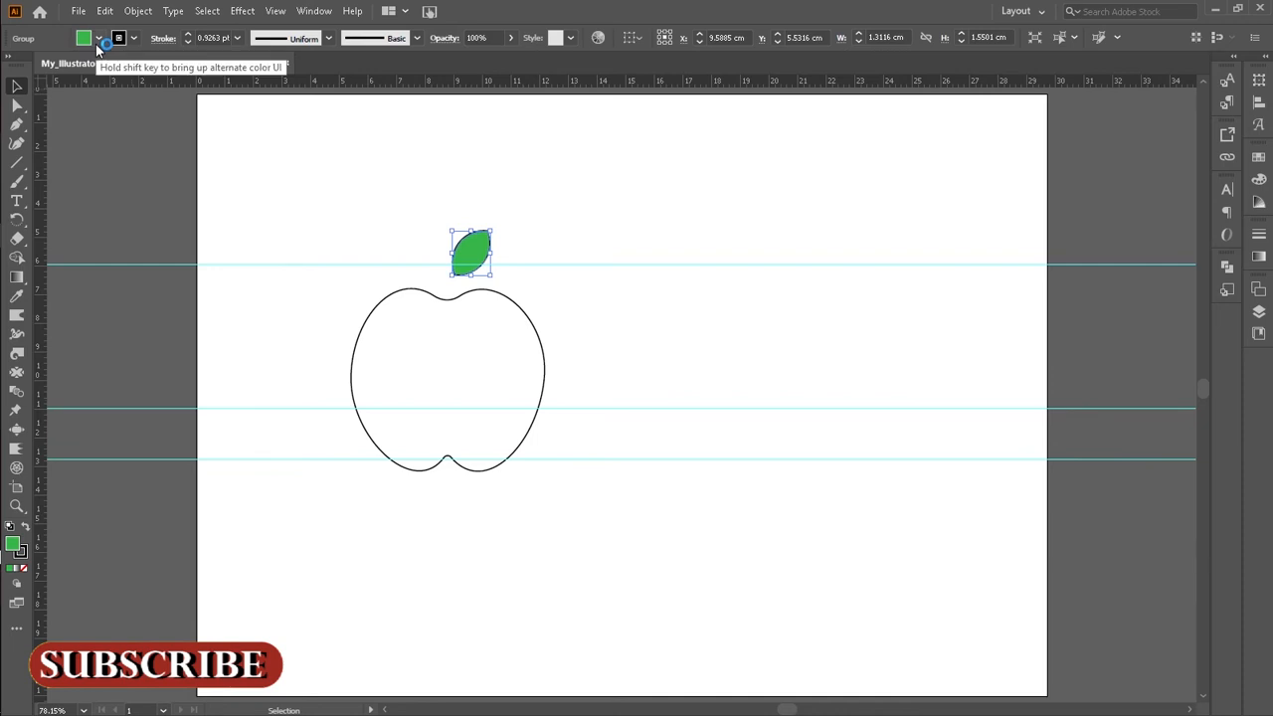
left_click(428, 197)
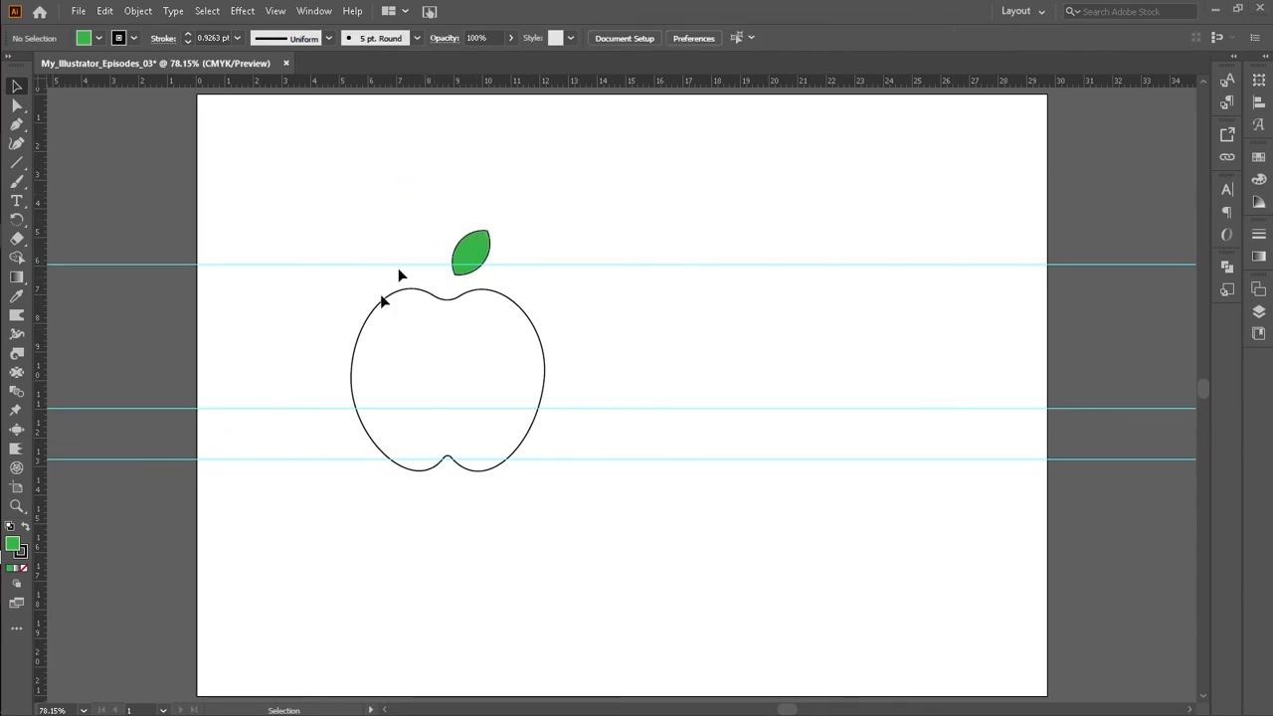
left_click_drag(434, 224, 517, 267)
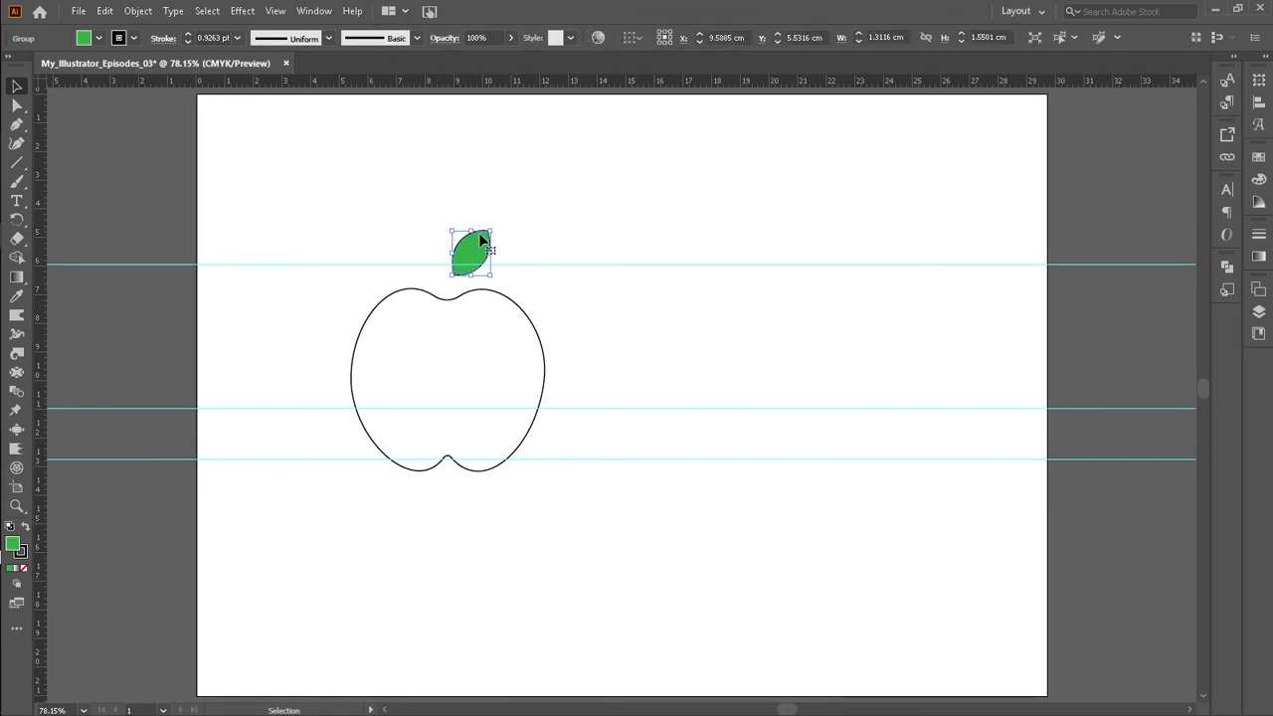
left_click(130, 39)
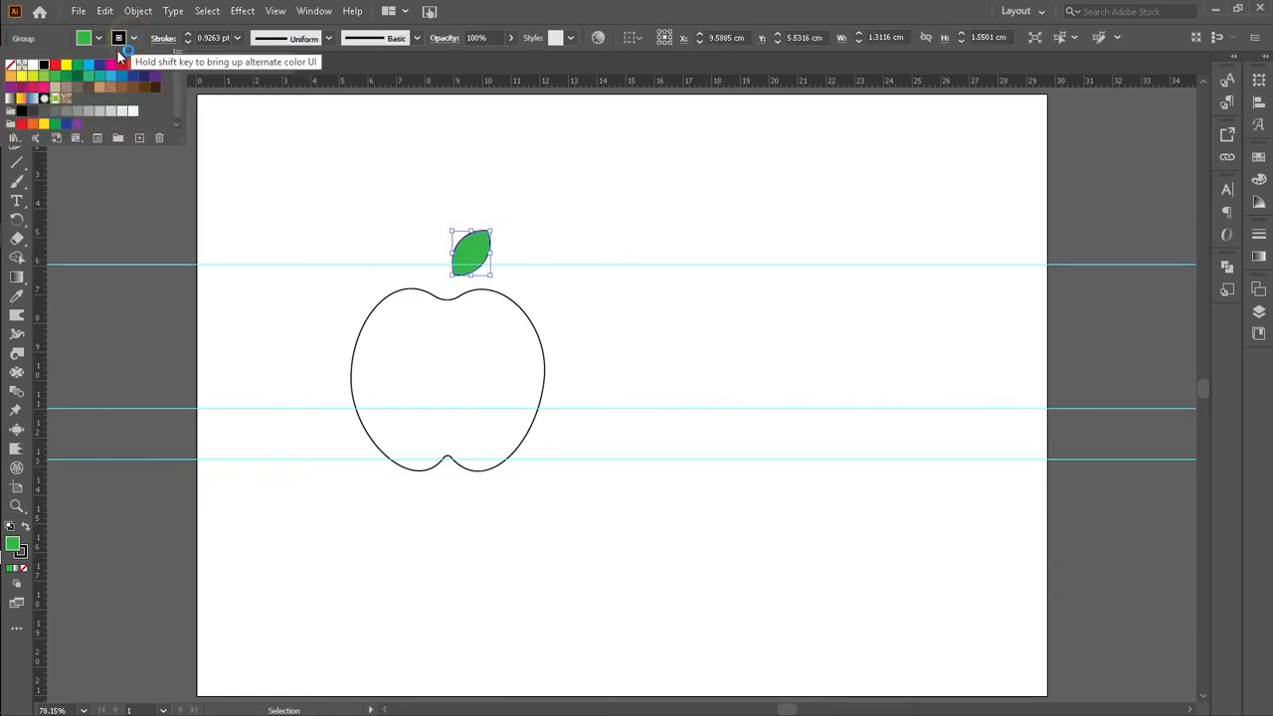
left_click(13, 67)
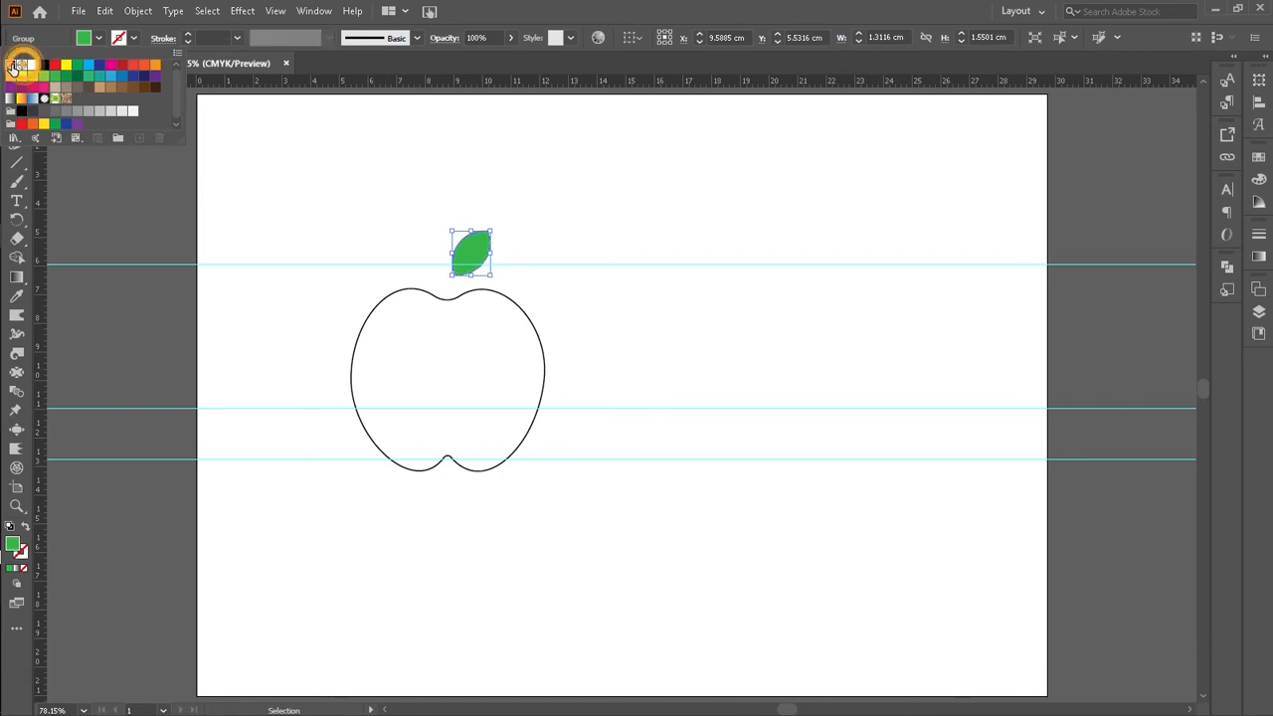
left_click(379, 245)
left_click(380, 246)
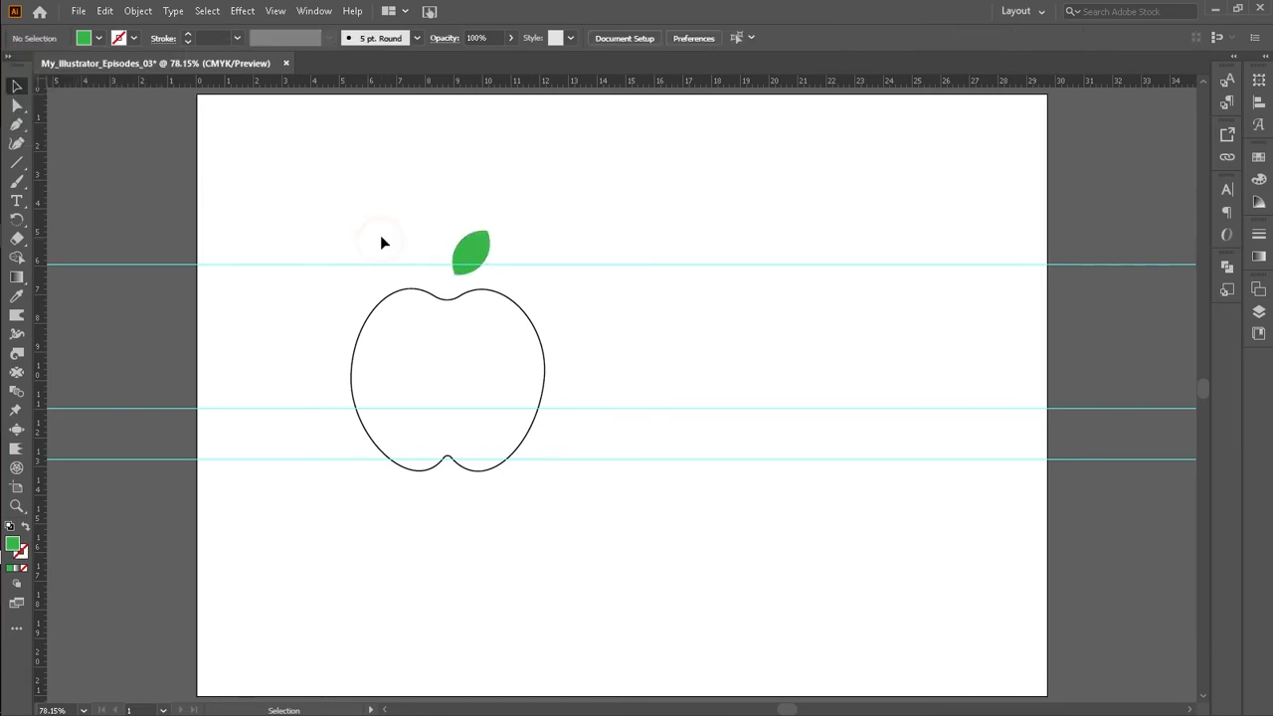
Step: Select the leaf and apply a radial gradient fill to it
left_click(474, 254)
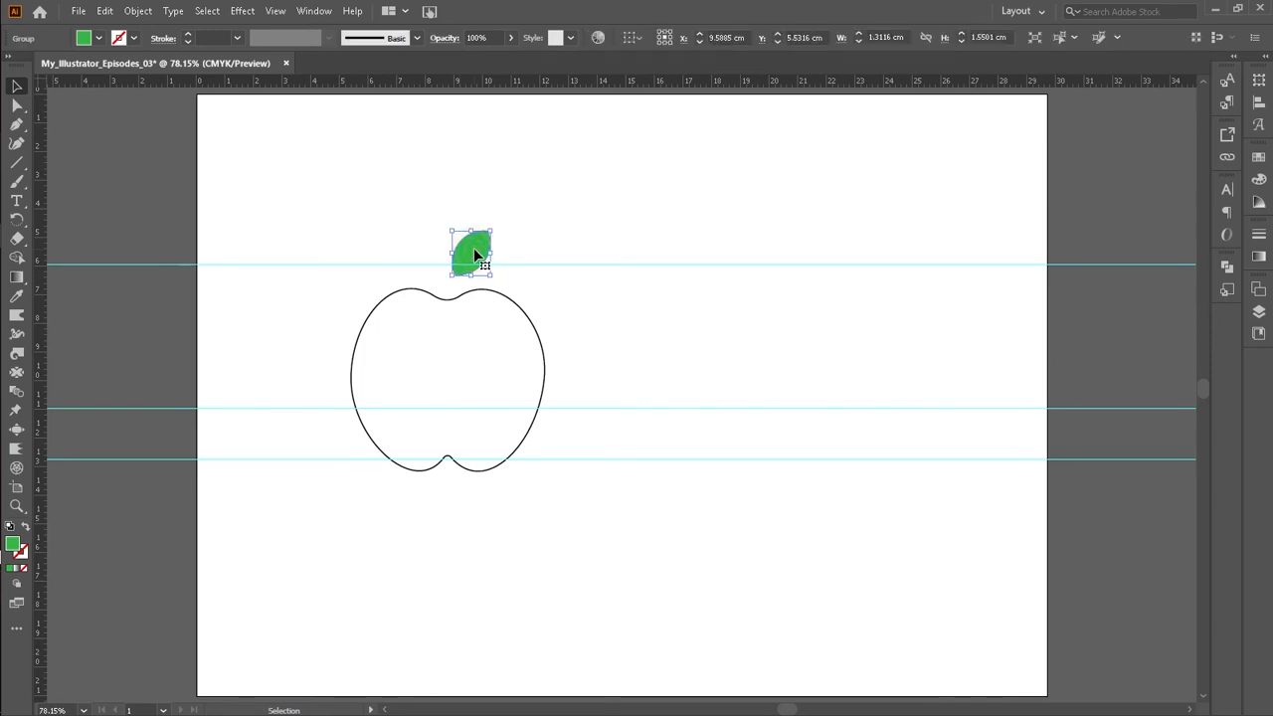
key("period")
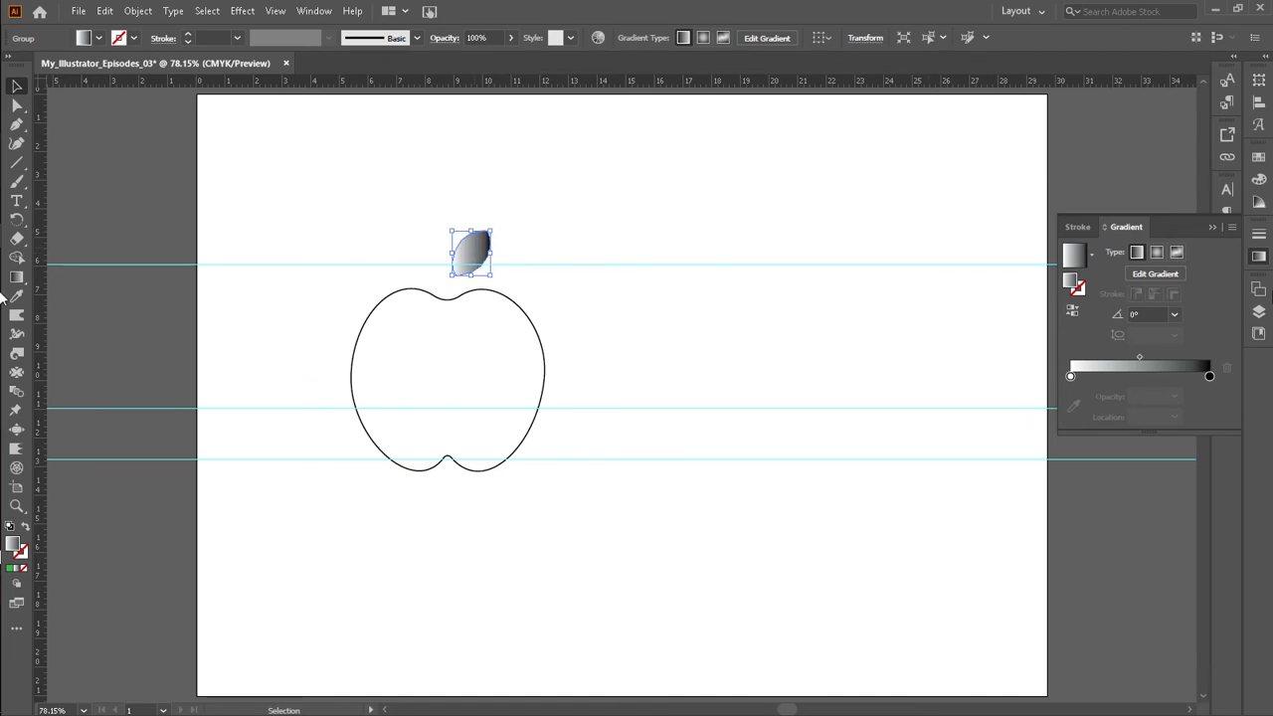
left_click(1157, 254)
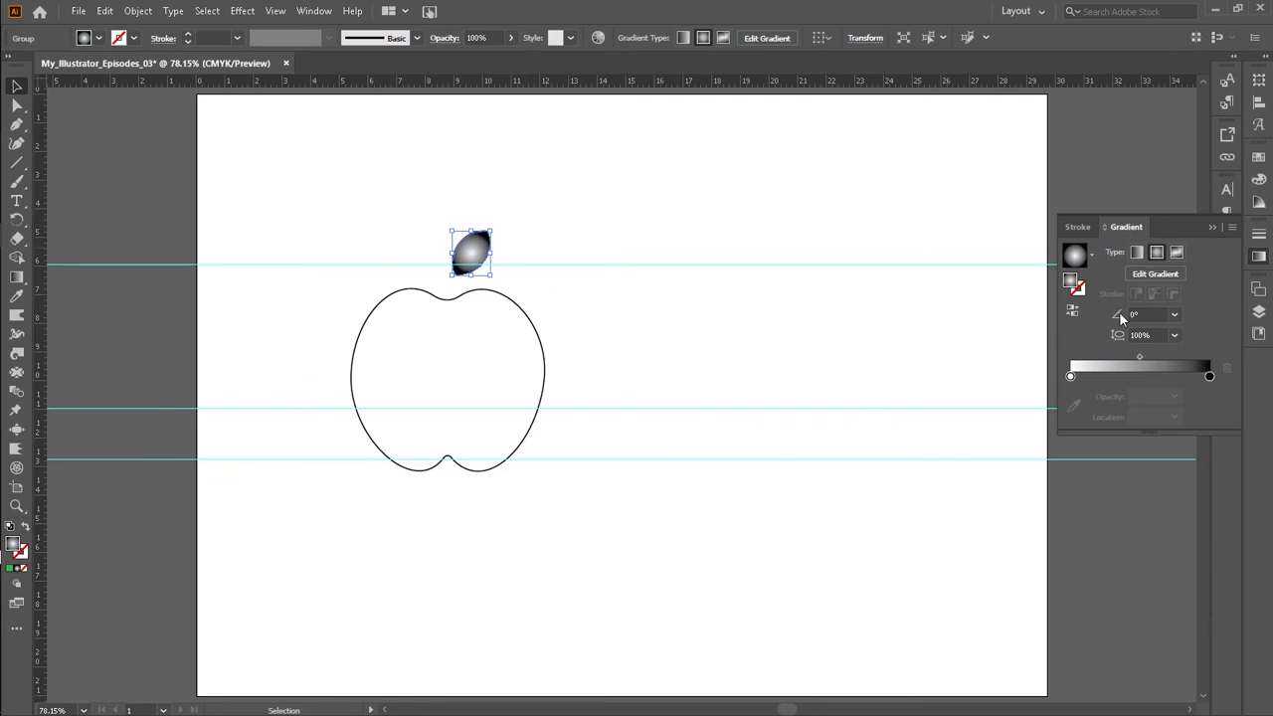
double_click(1073, 283)
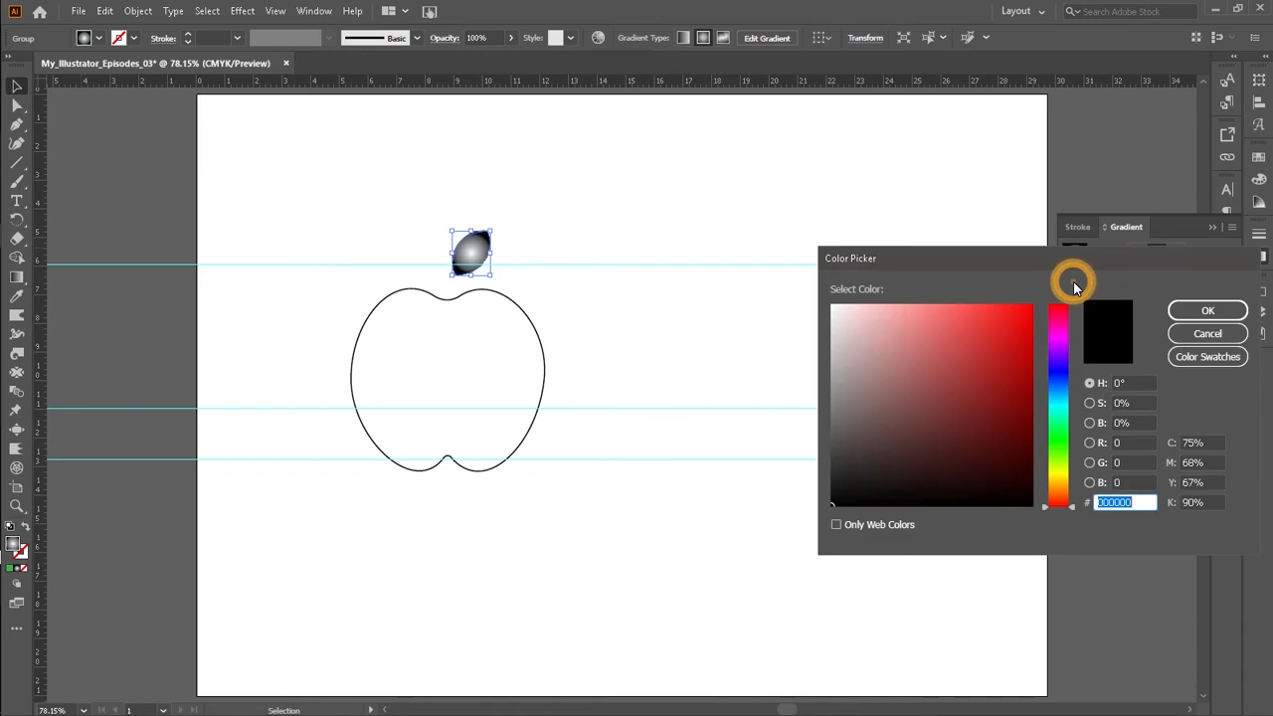
left_click_drag(985, 274, 723, 174)
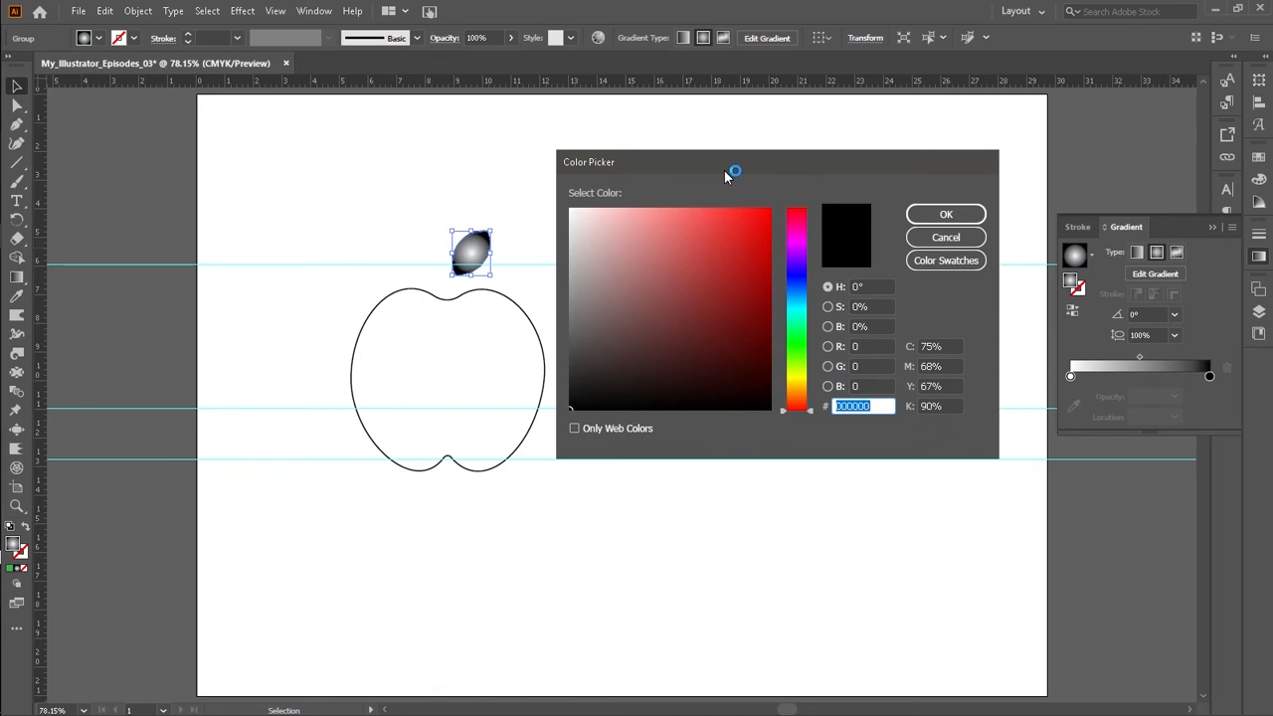
left_click(796, 356)
left_click_drag(795, 356, 795, 354)
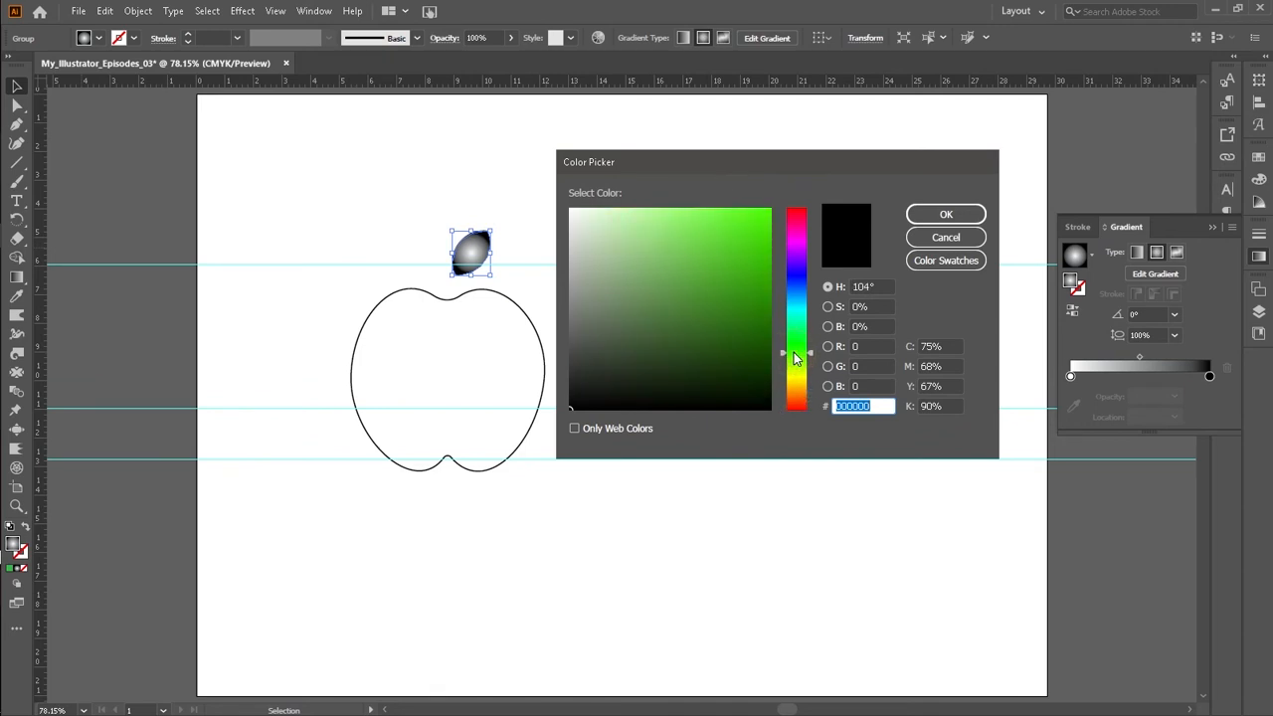
left_click(940, 213)
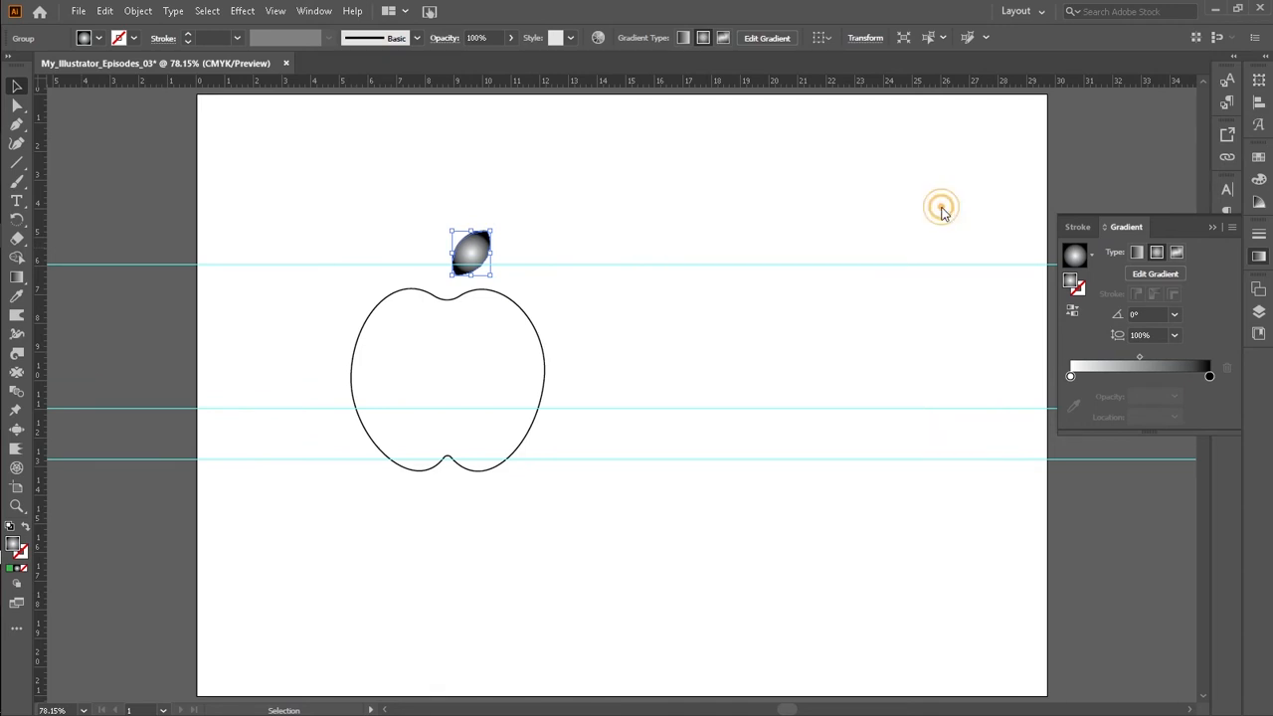
Step: Open the Color Guide panel and float it beside the Gradient panel
left_click(1093, 260)
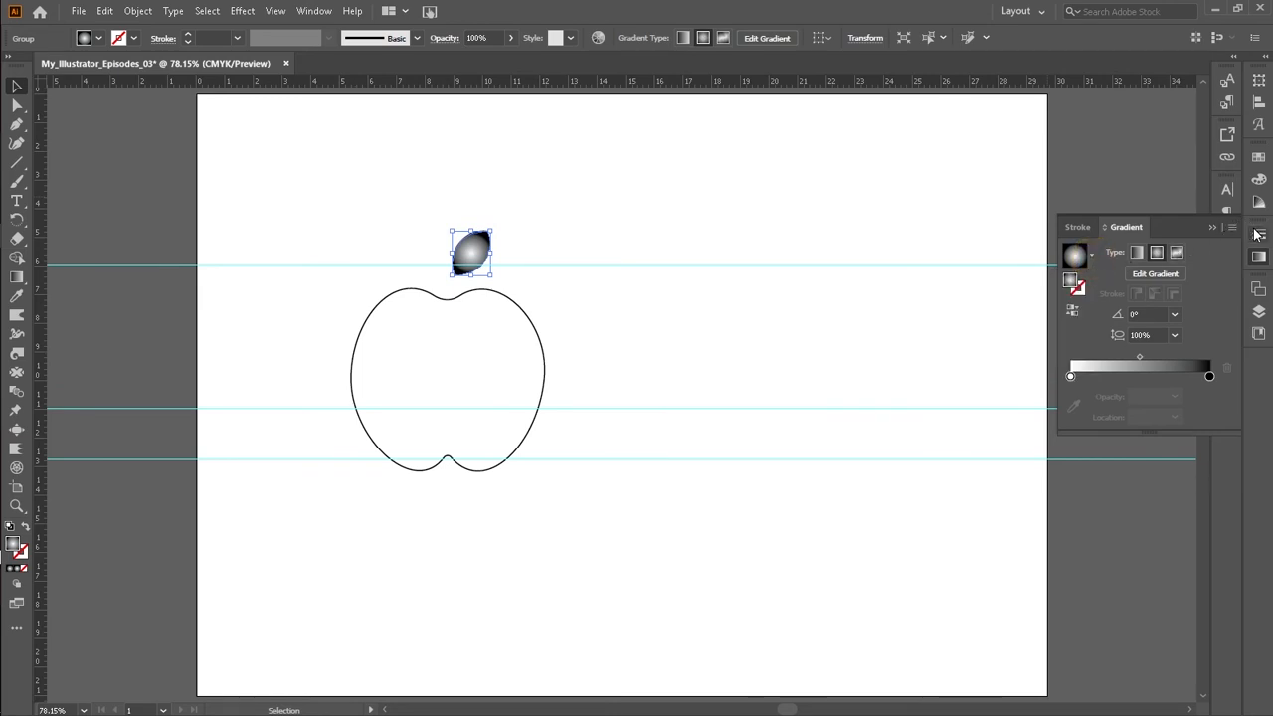
left_click(1260, 181)
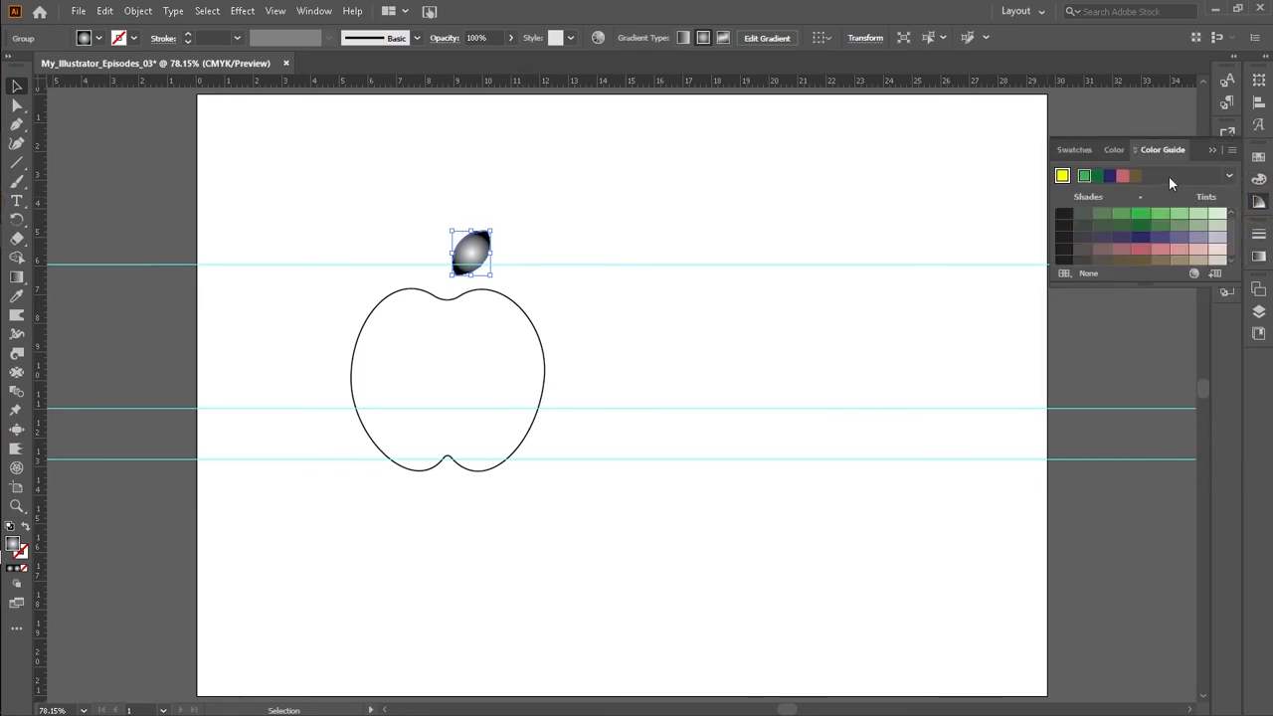
left_click(1258, 256)
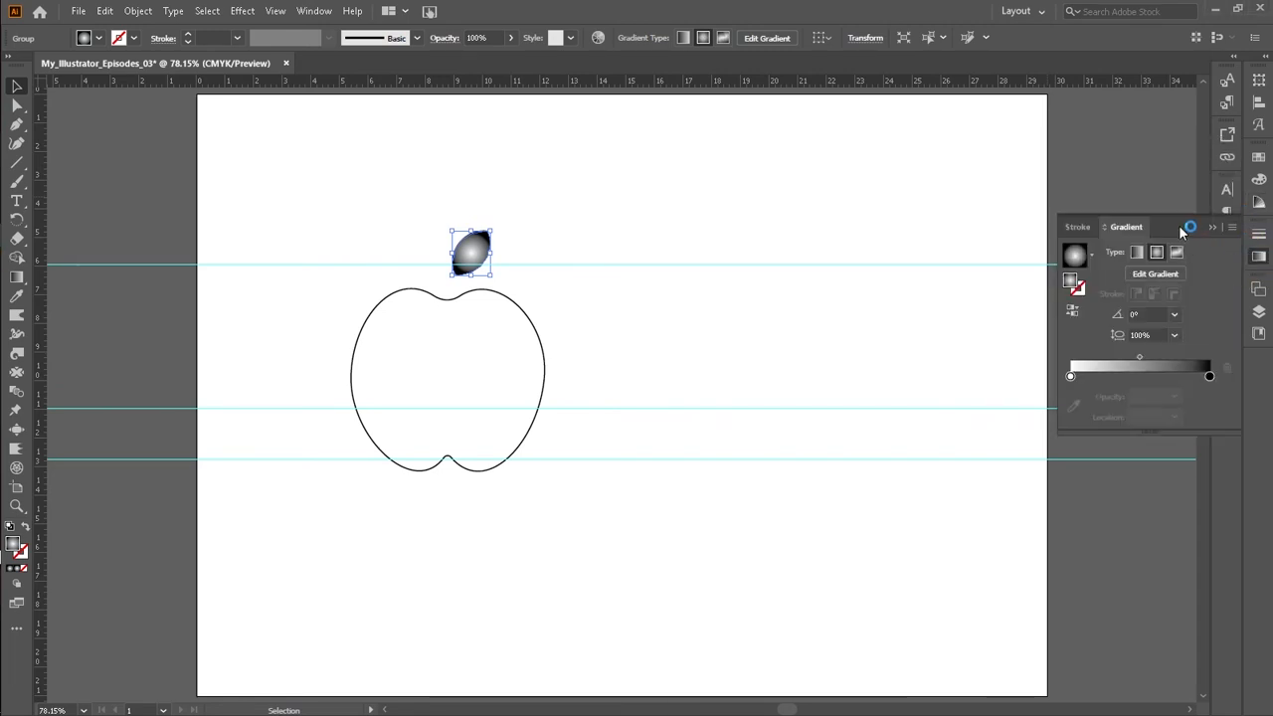
left_click(1259, 201)
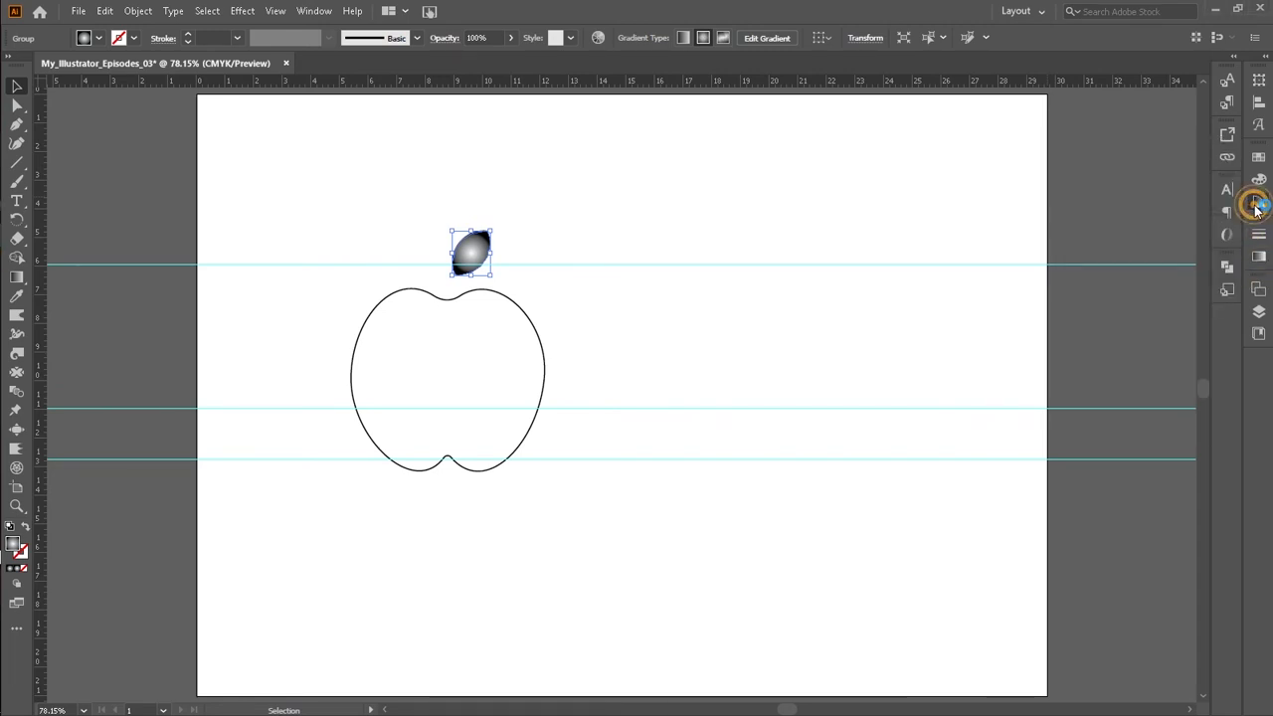
left_click_drag(1144, 150, 940, 125)
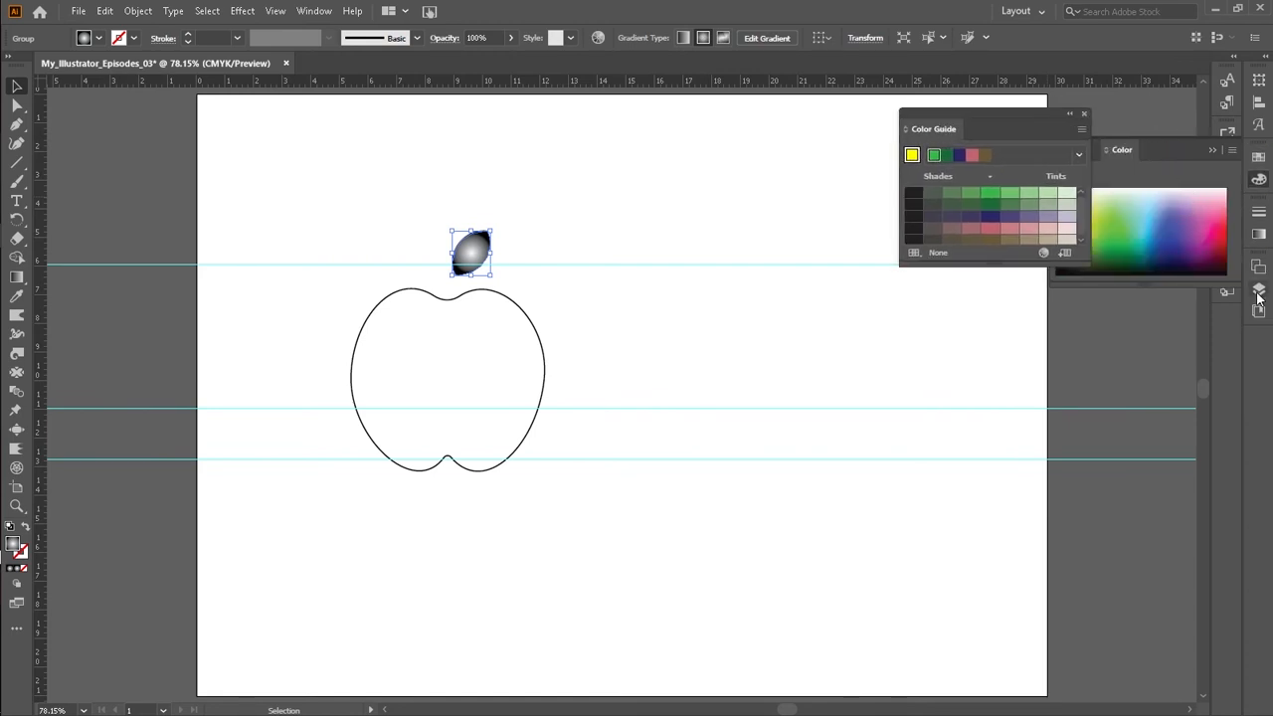
left_click(1259, 234)
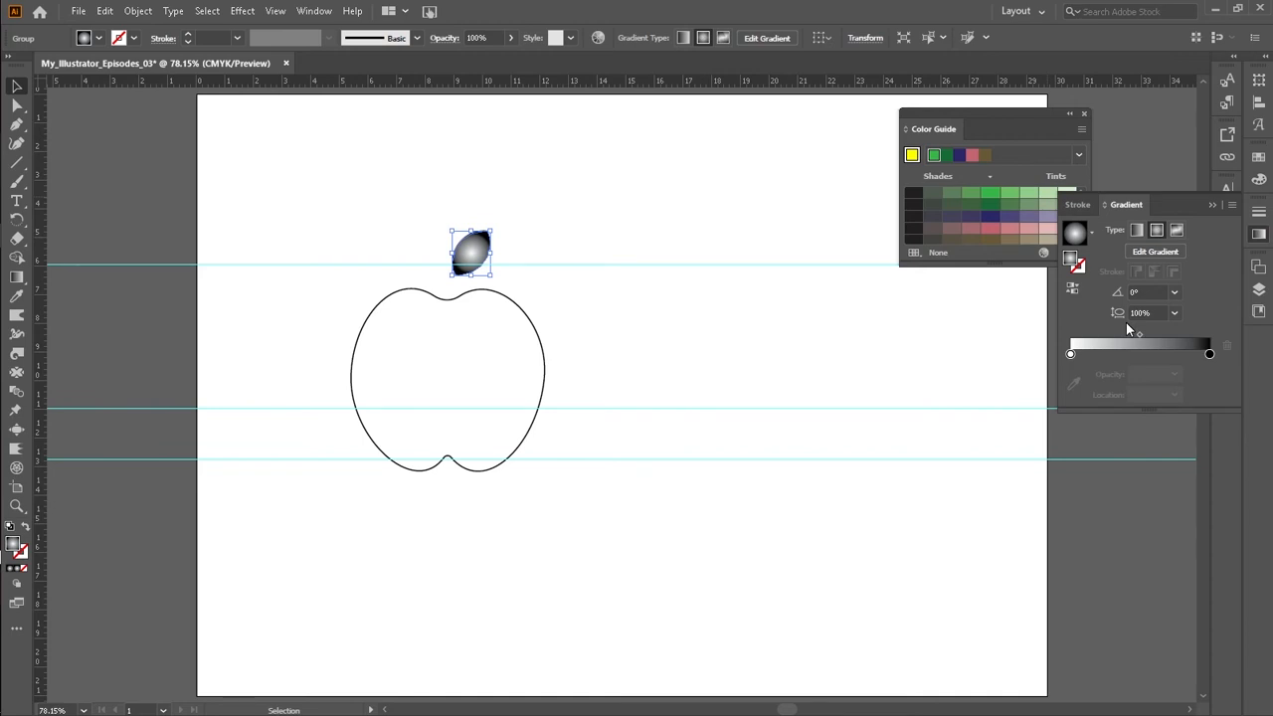
Step: Fill the leaf with a solid green swatch
left_click(1071, 354)
double_click(1071, 354)
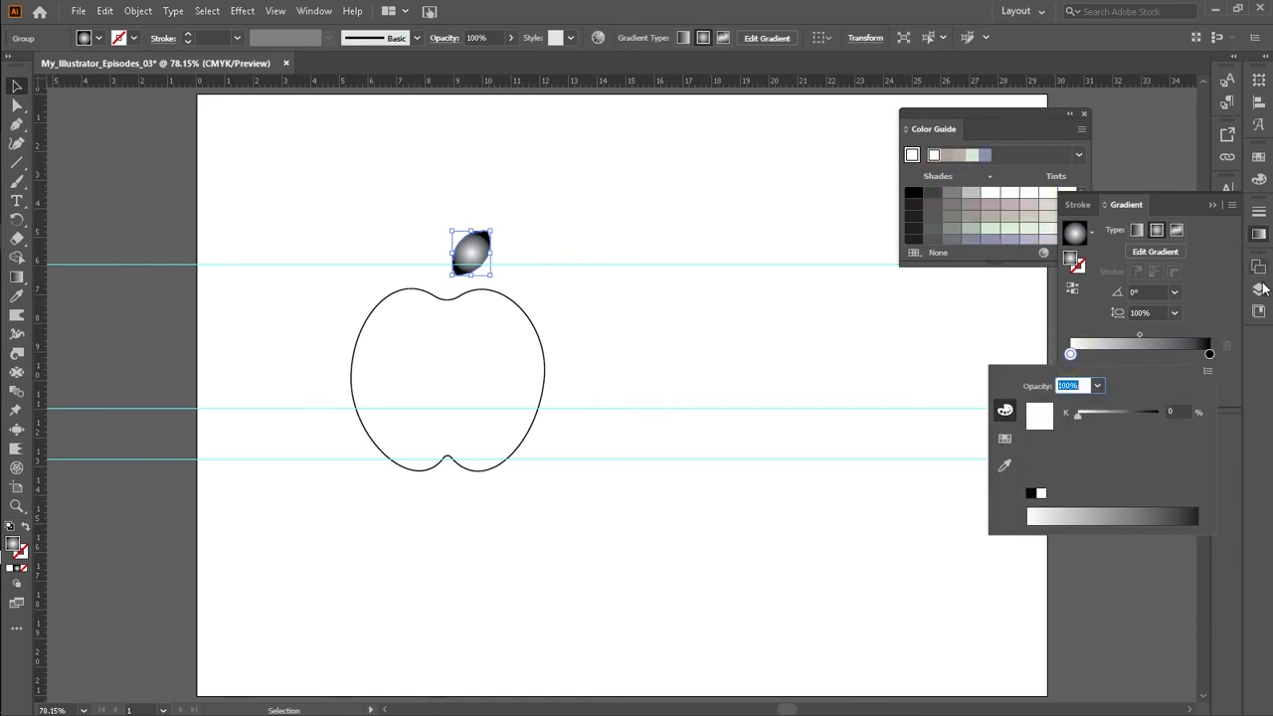
left_click(1259, 177)
left_click(1260, 179)
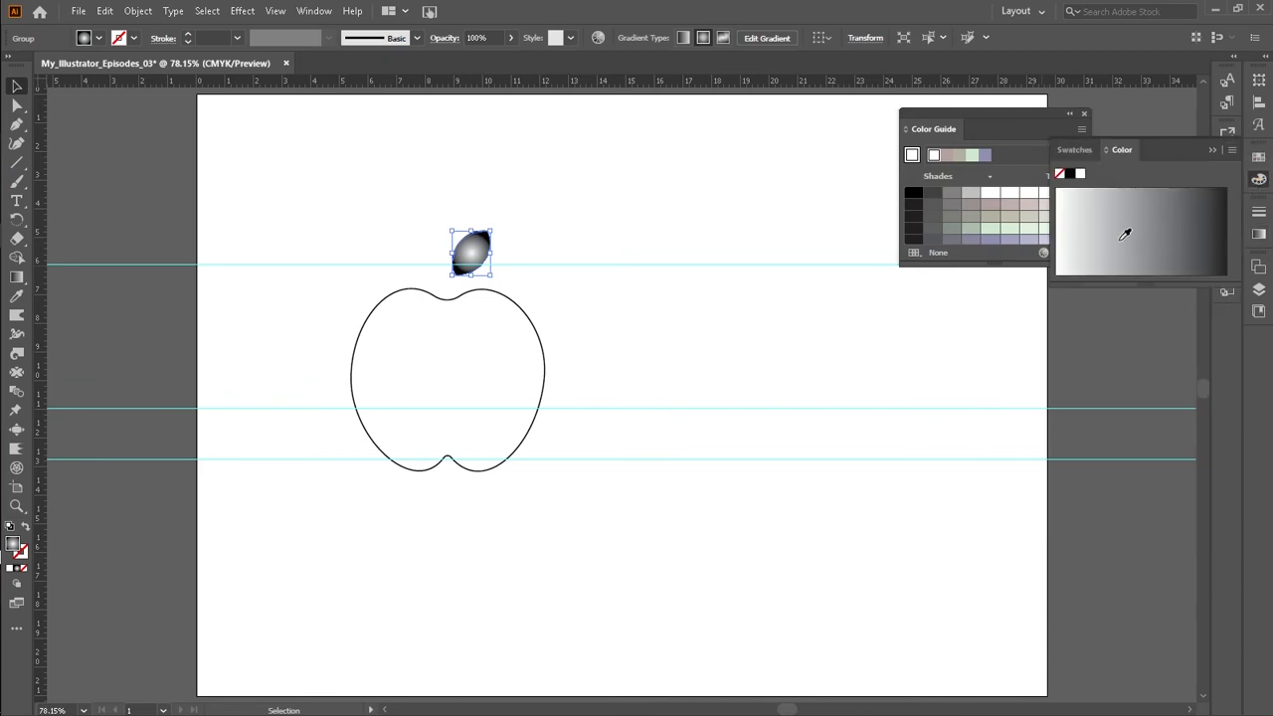
left_click(98, 39)
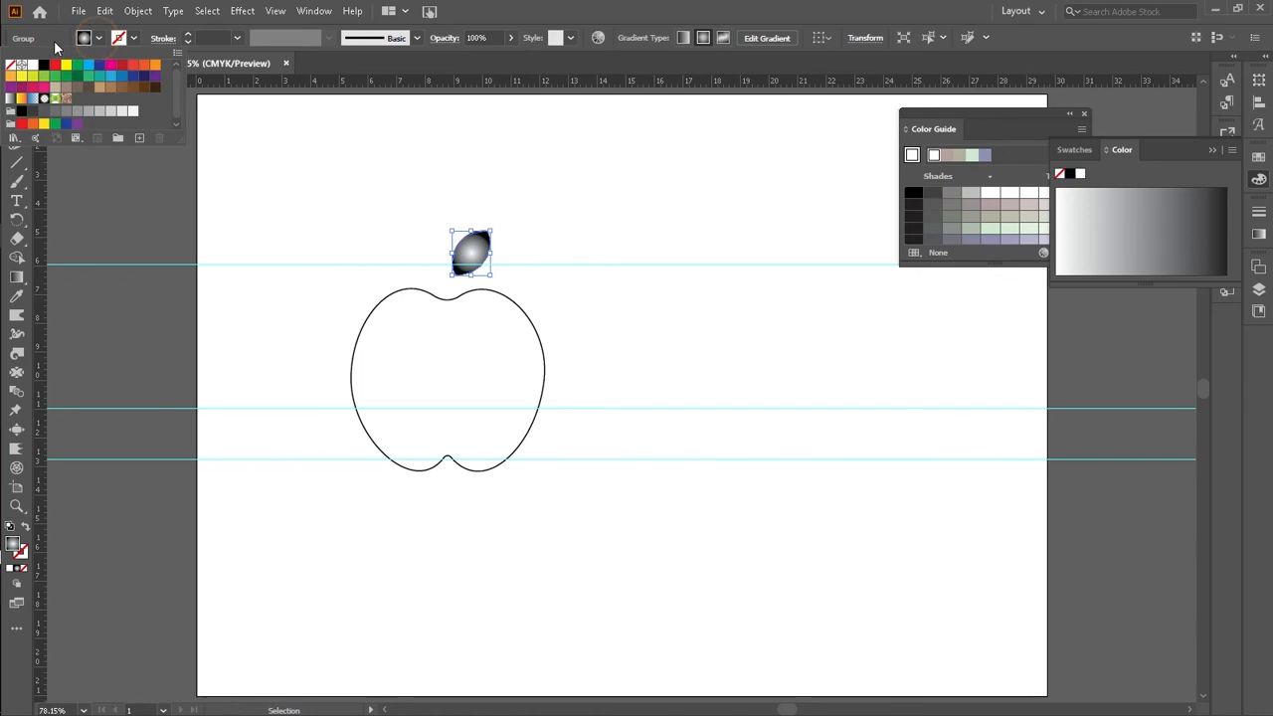
left_click(55, 87)
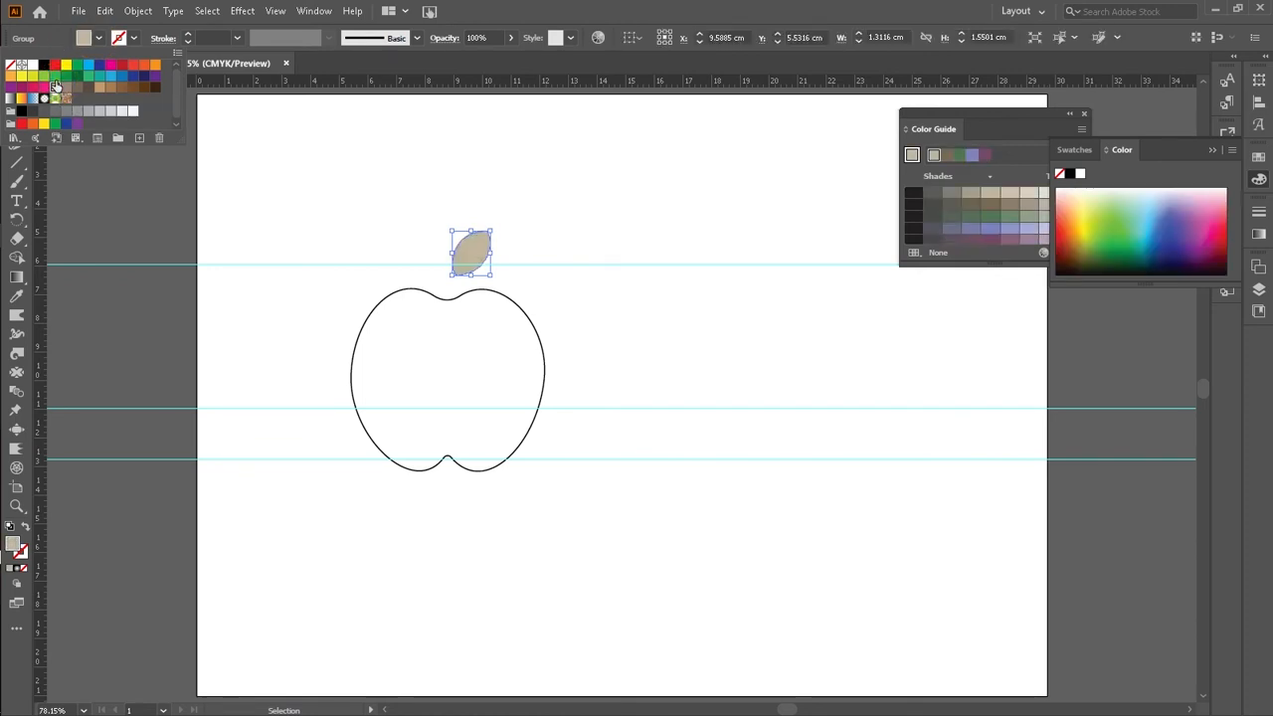
left_click(45, 76)
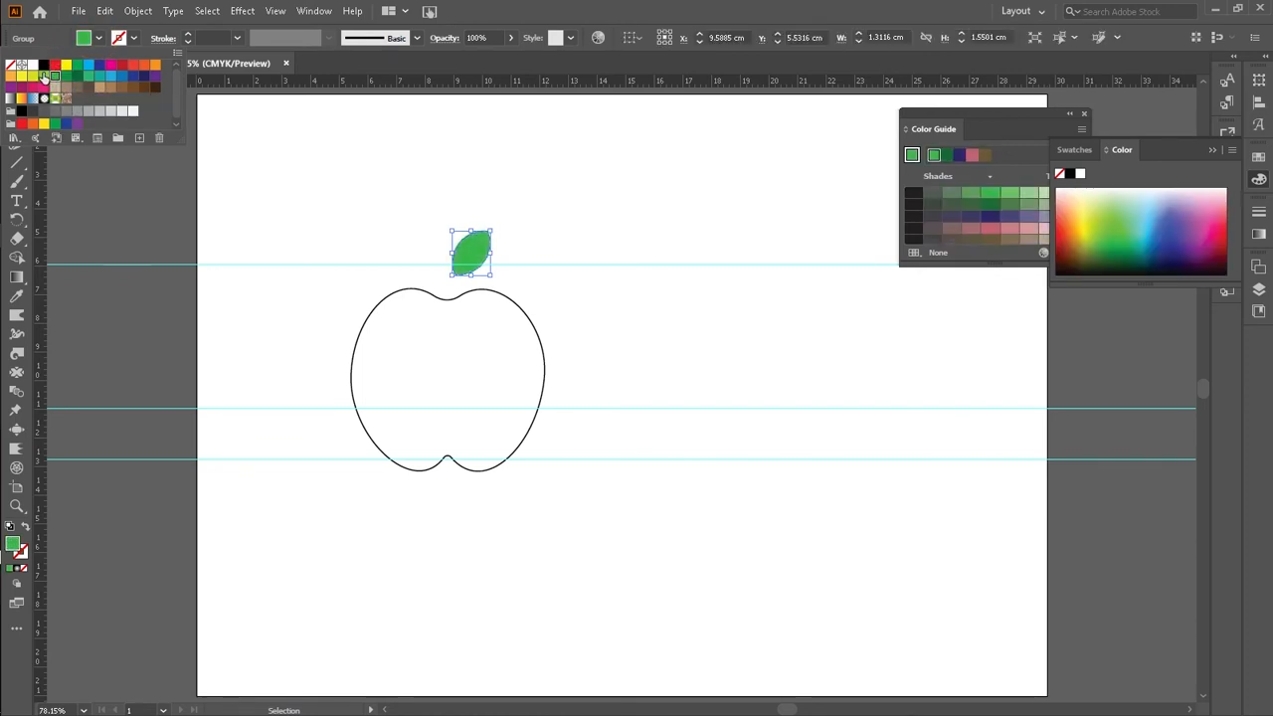
left_click(53, 125)
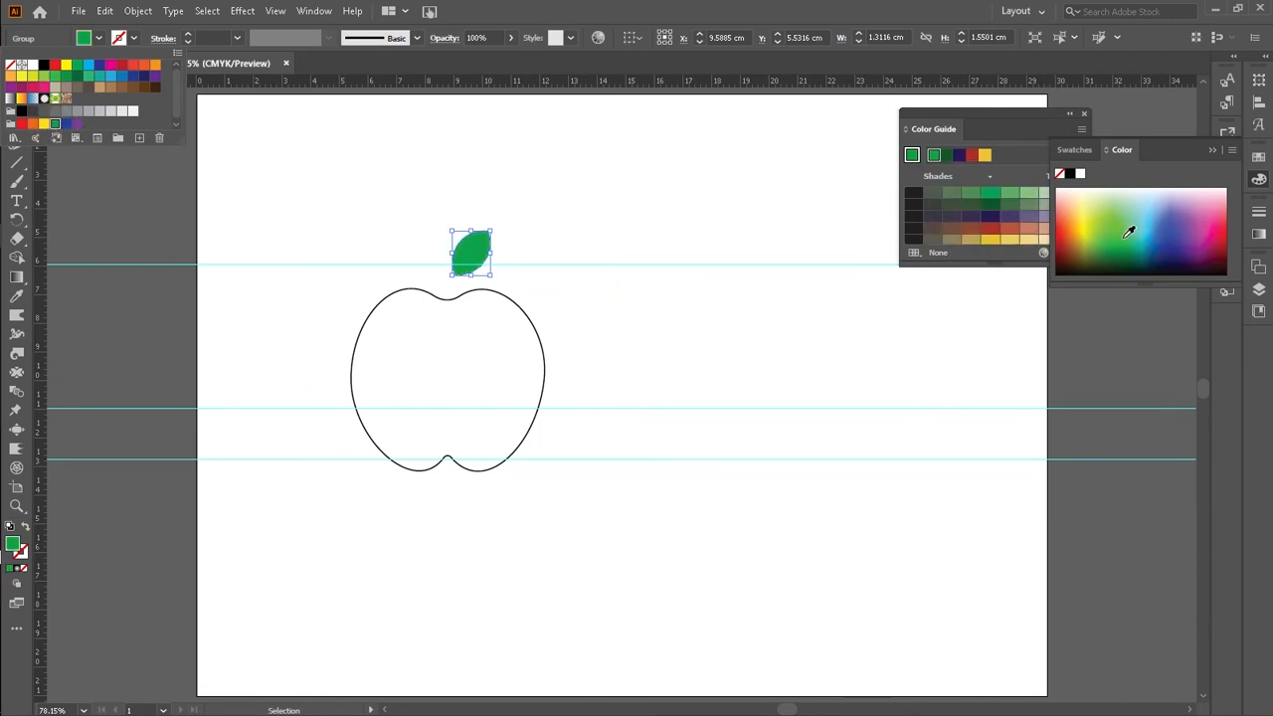
Step: Reapply the leaf's radial gradient and colour both gradient stops with green shades from the Color Guide
left_click(1259, 235)
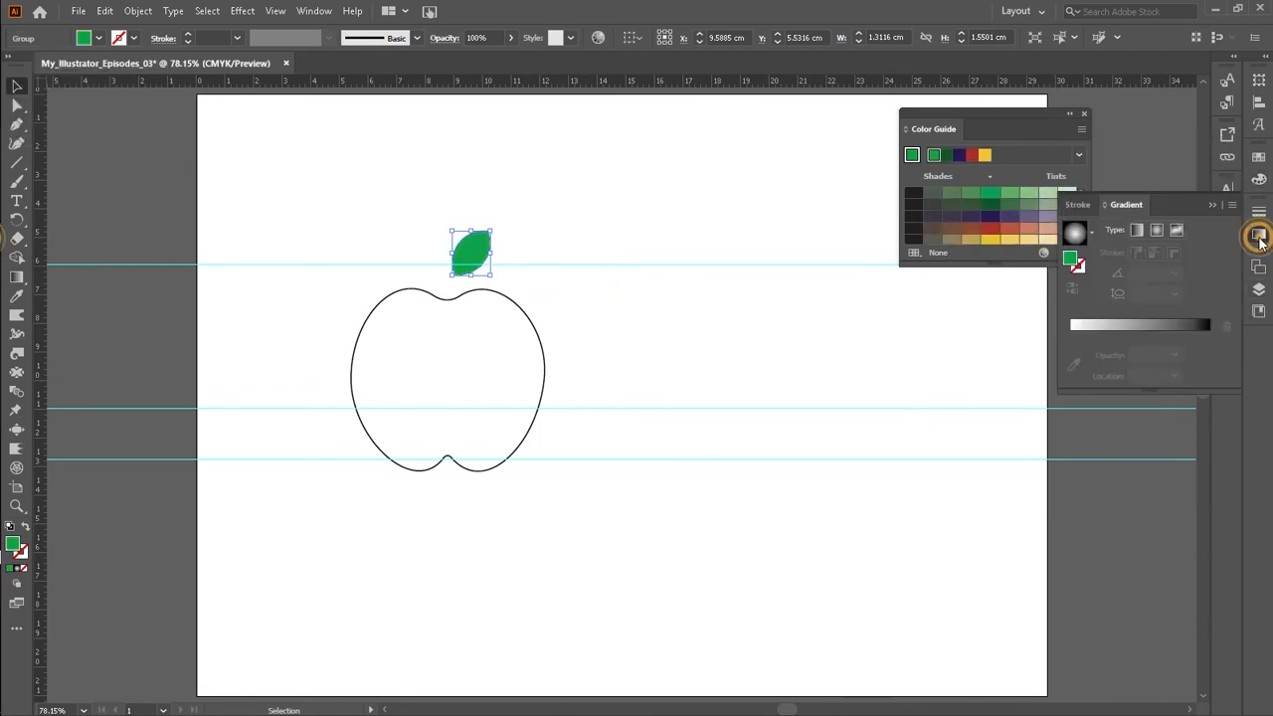
left_click(1084, 329)
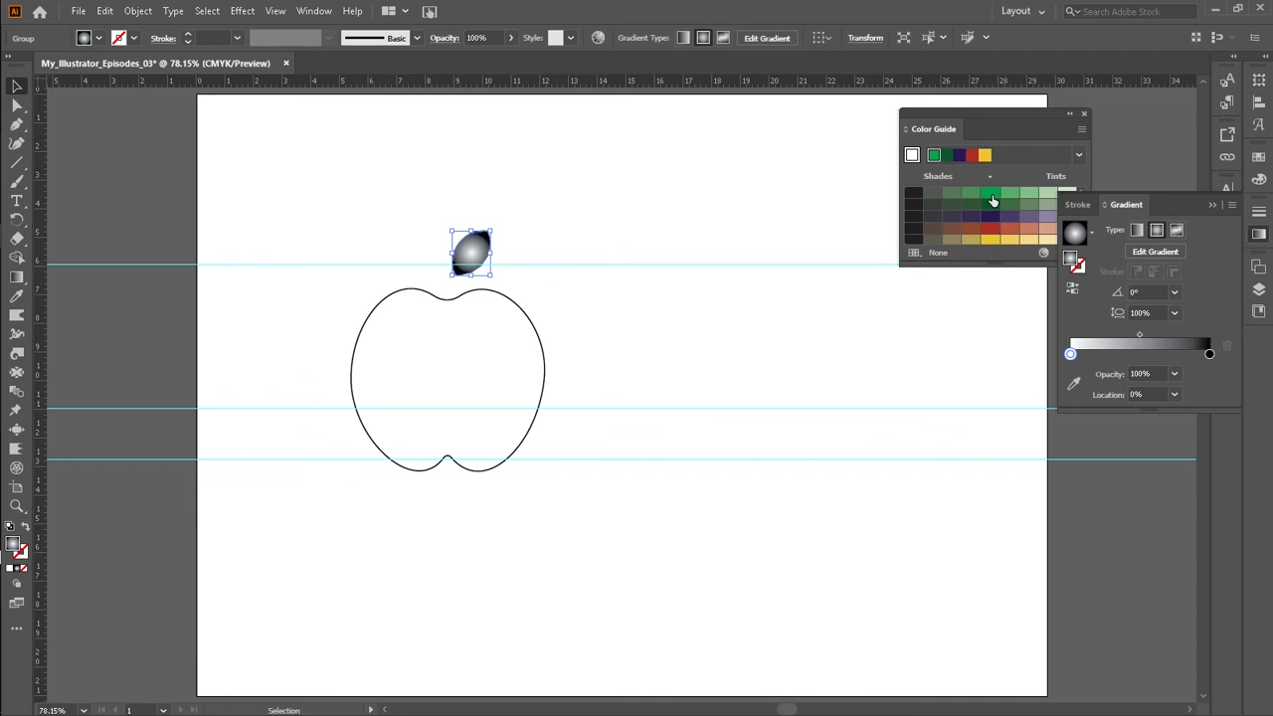
left_click_drag(991, 198, 1071, 369)
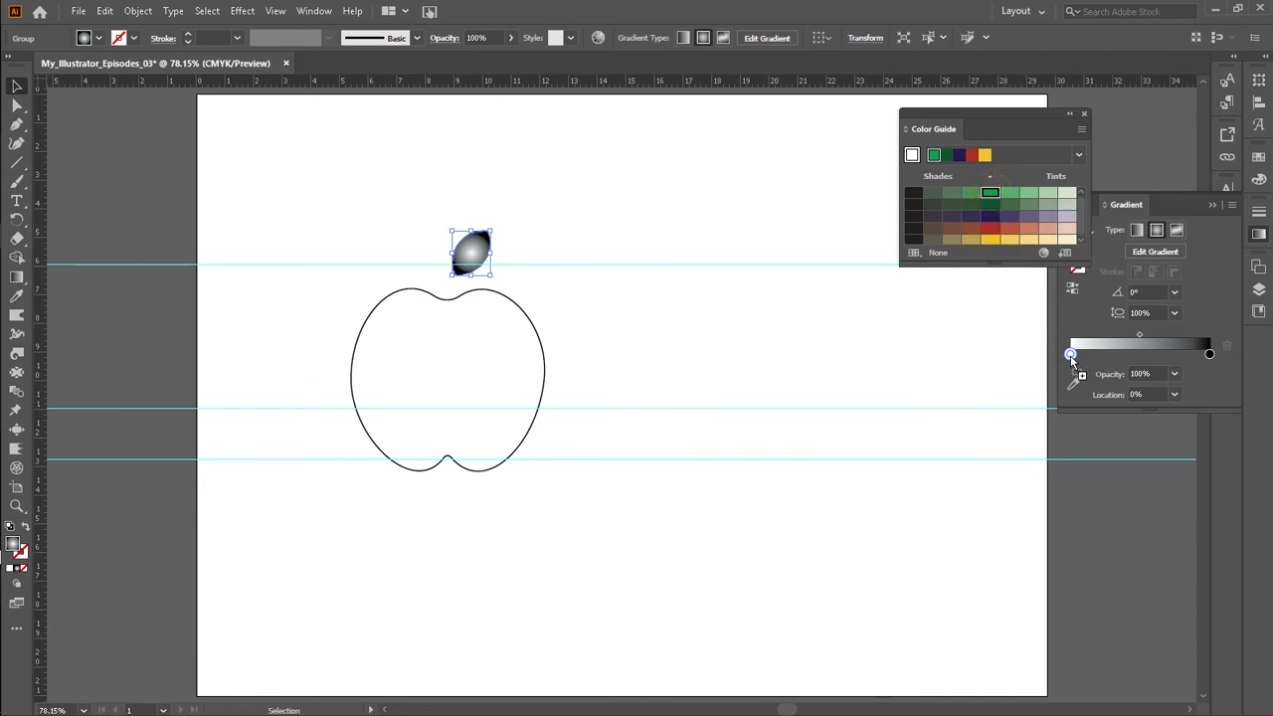
left_click_drag(1071, 356, 1072, 357)
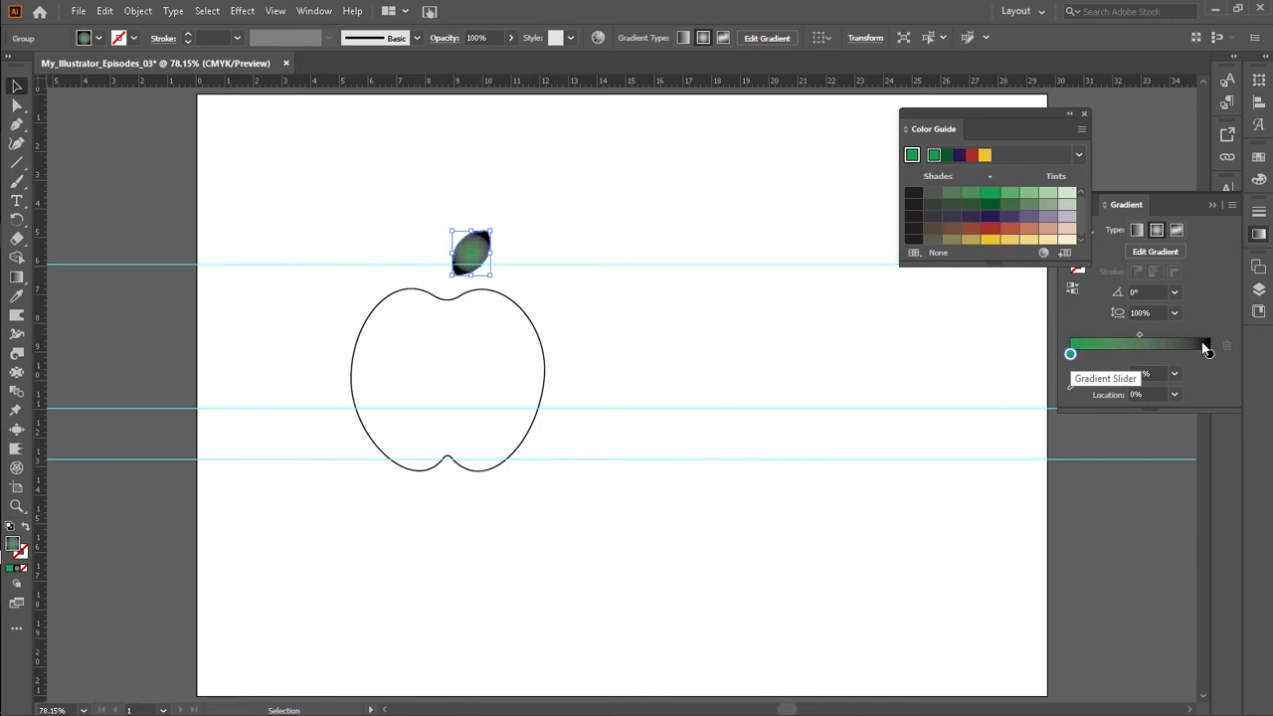
left_click(1208, 353)
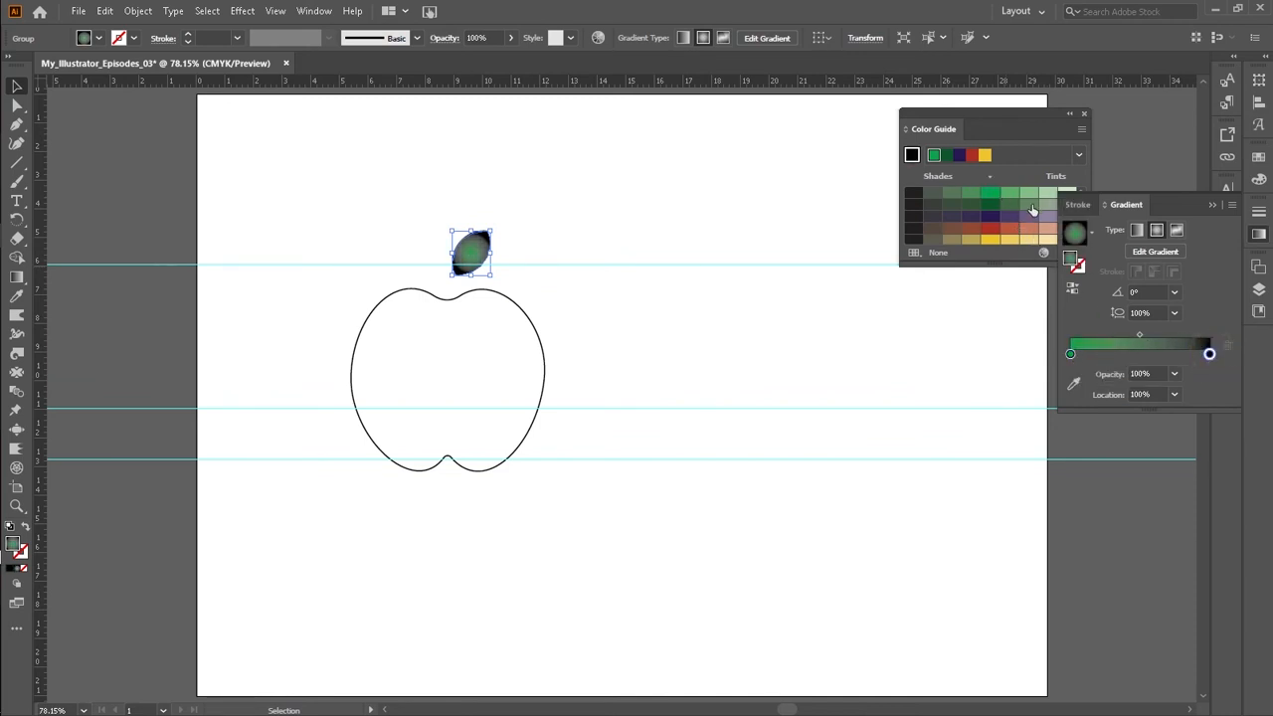
left_click_drag(971, 193, 1208, 354)
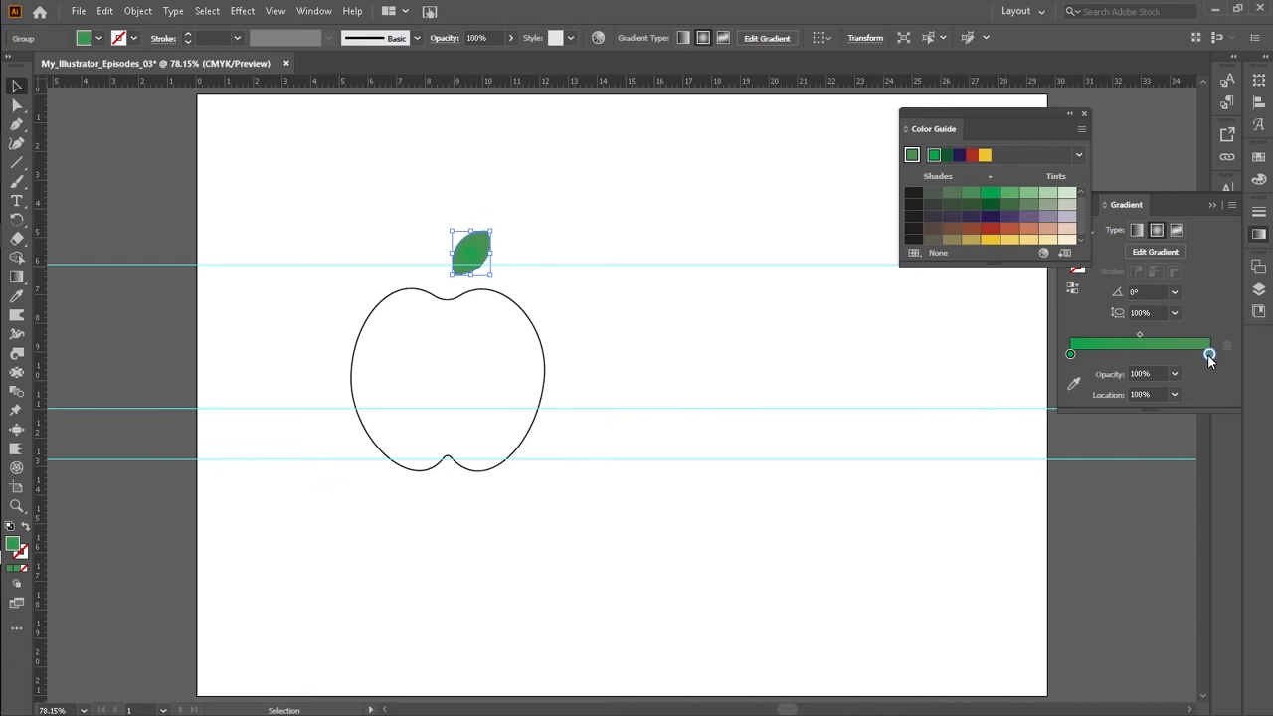
Step: Set the start stop to a lighter green and move both stops inward, the start stop to about 7%
left_click(1070, 356)
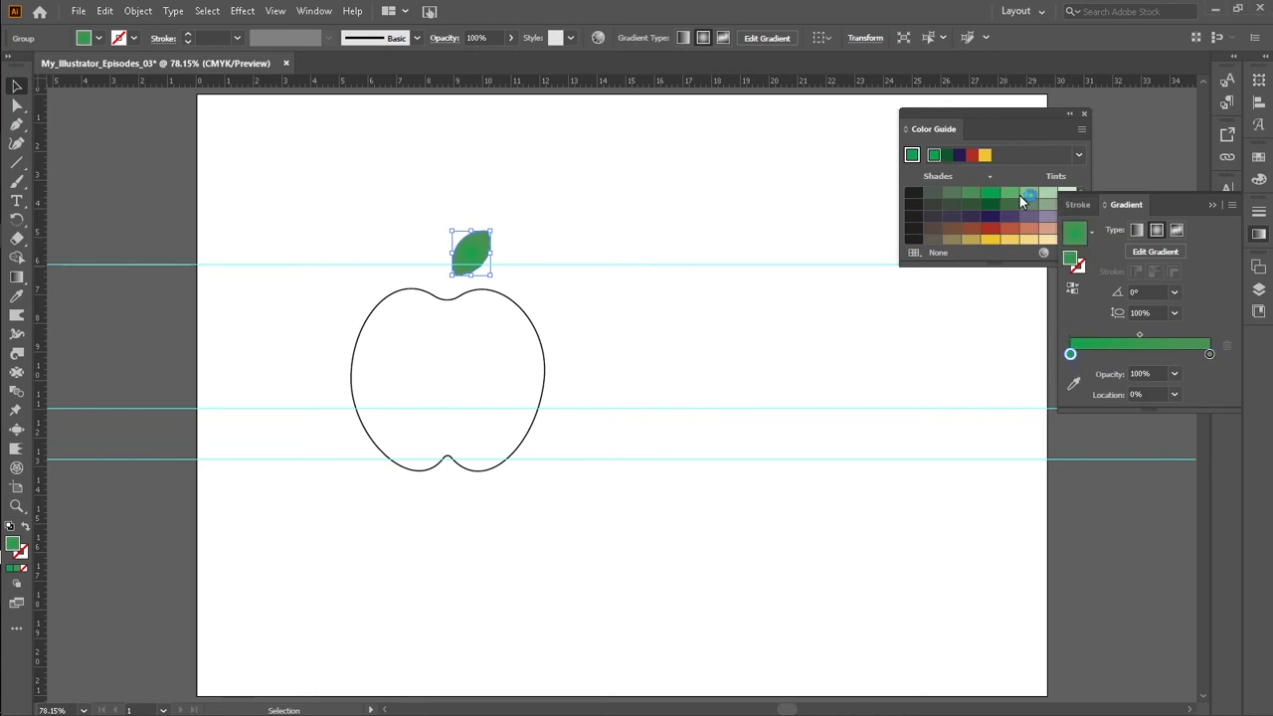
left_click(1009, 197)
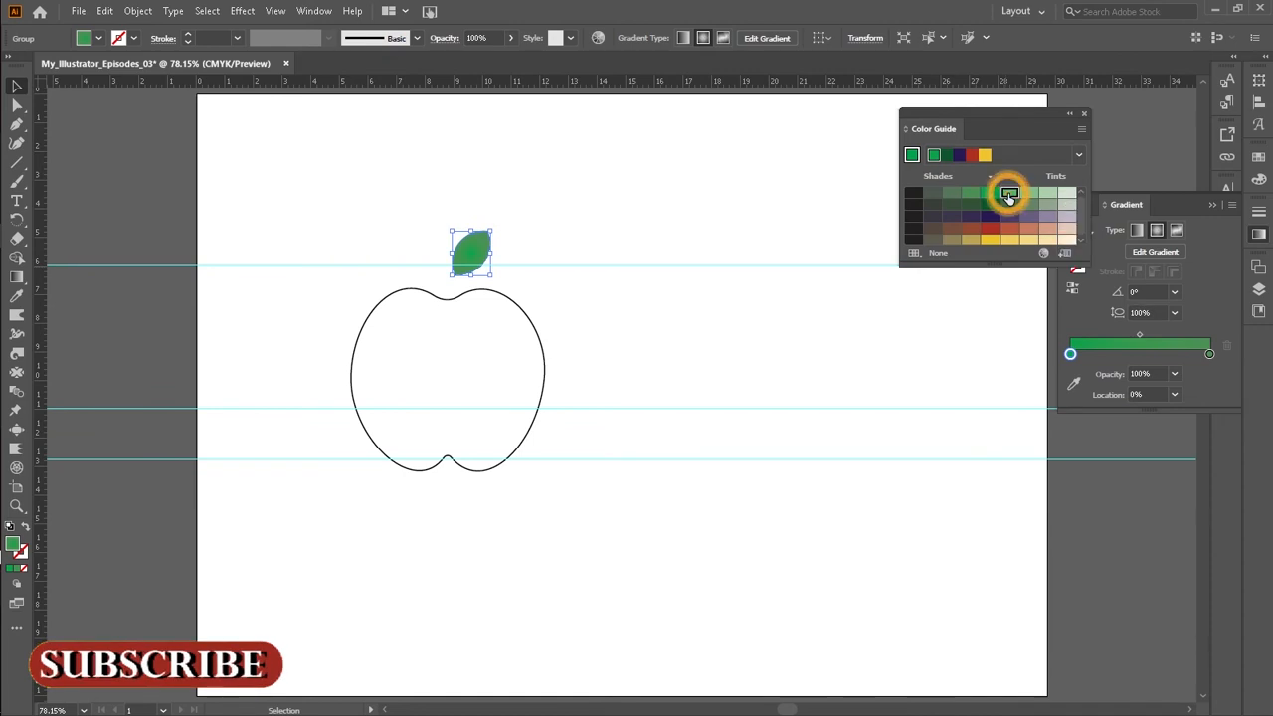
left_click_drag(1029, 196, 1092, 354)
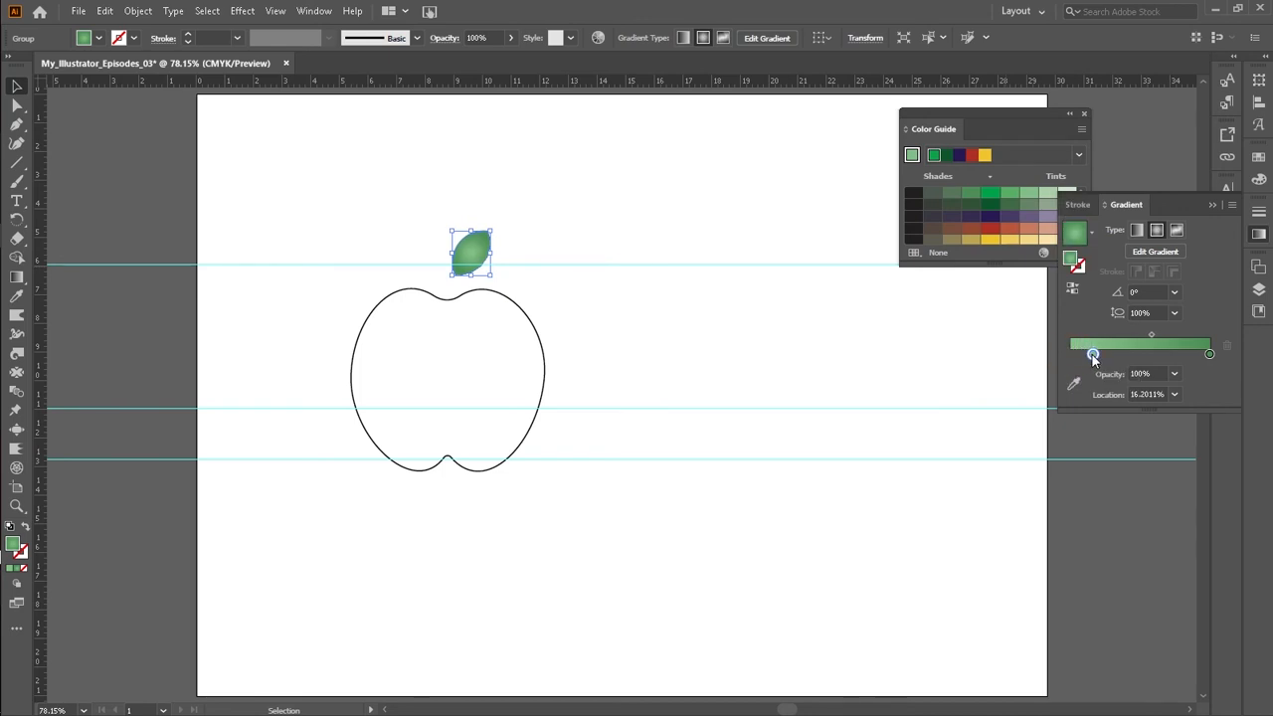
left_click_drag(1210, 354, 1172, 352)
left_click_drag(1094, 355, 1080, 354)
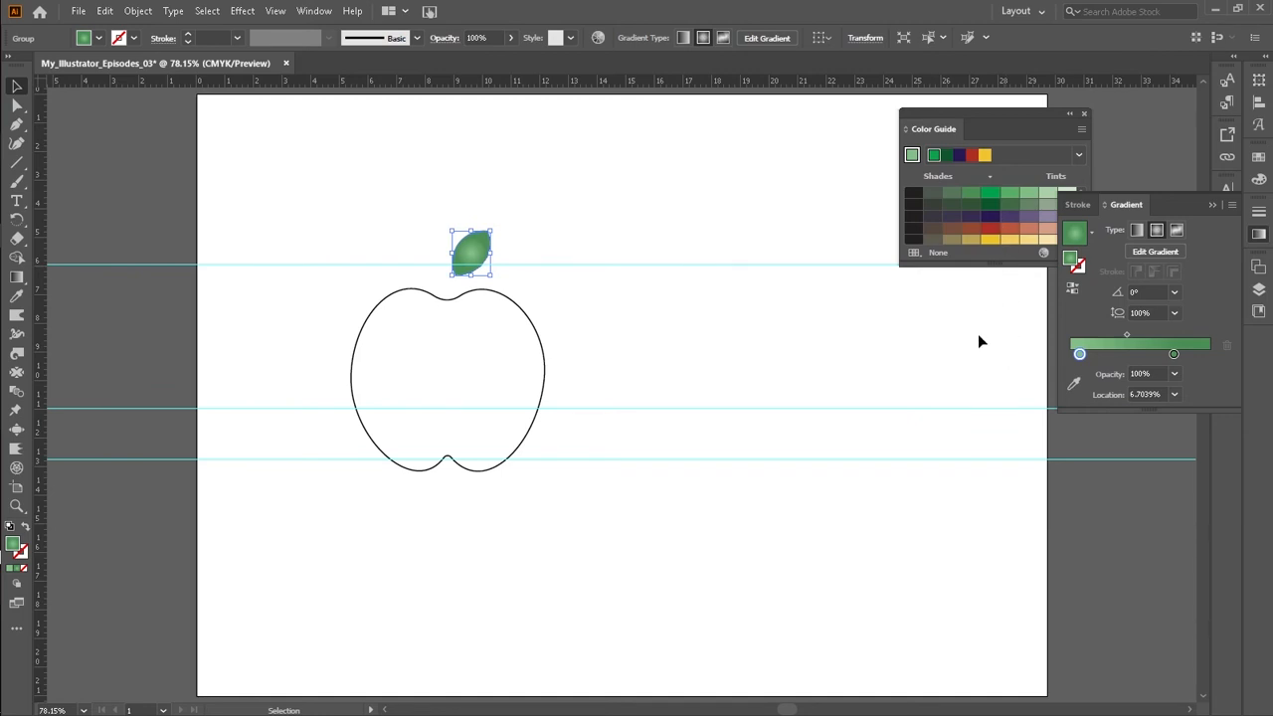
left_click(680, 285)
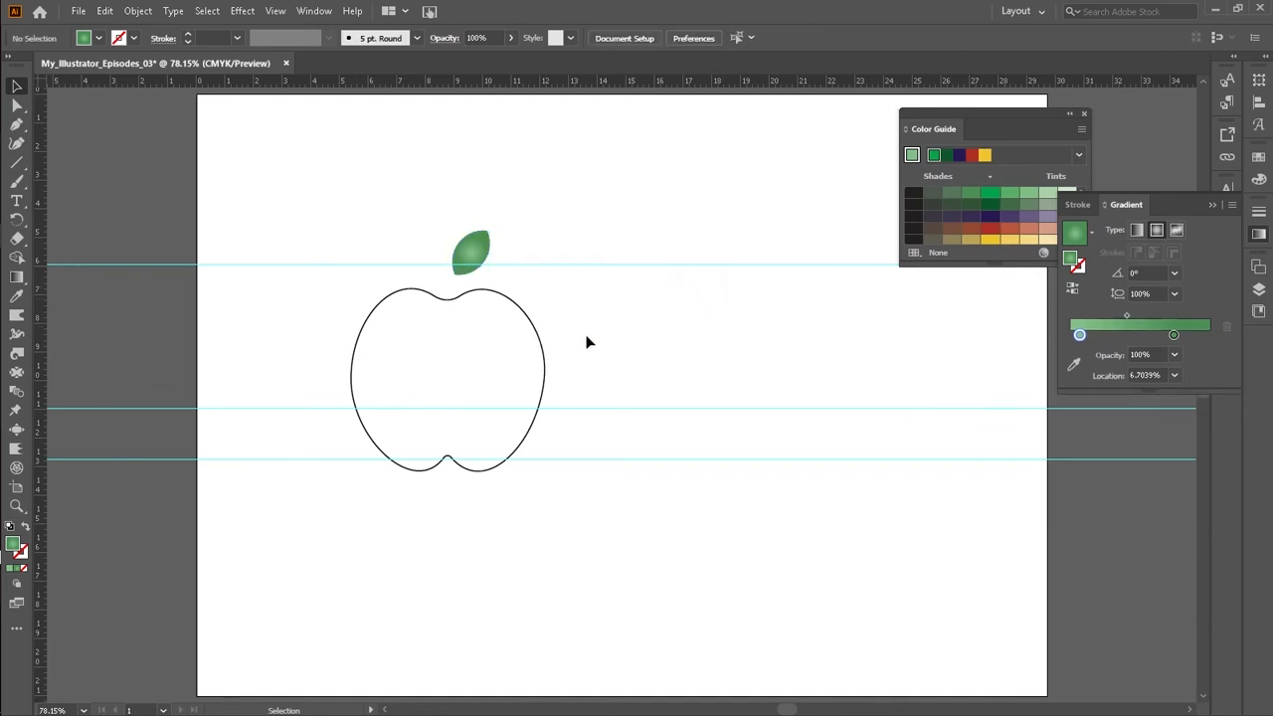
Step: Nudge the apple outline slightly upward
left_click_drag(530, 338, 588, 355)
key("ctrl+z")
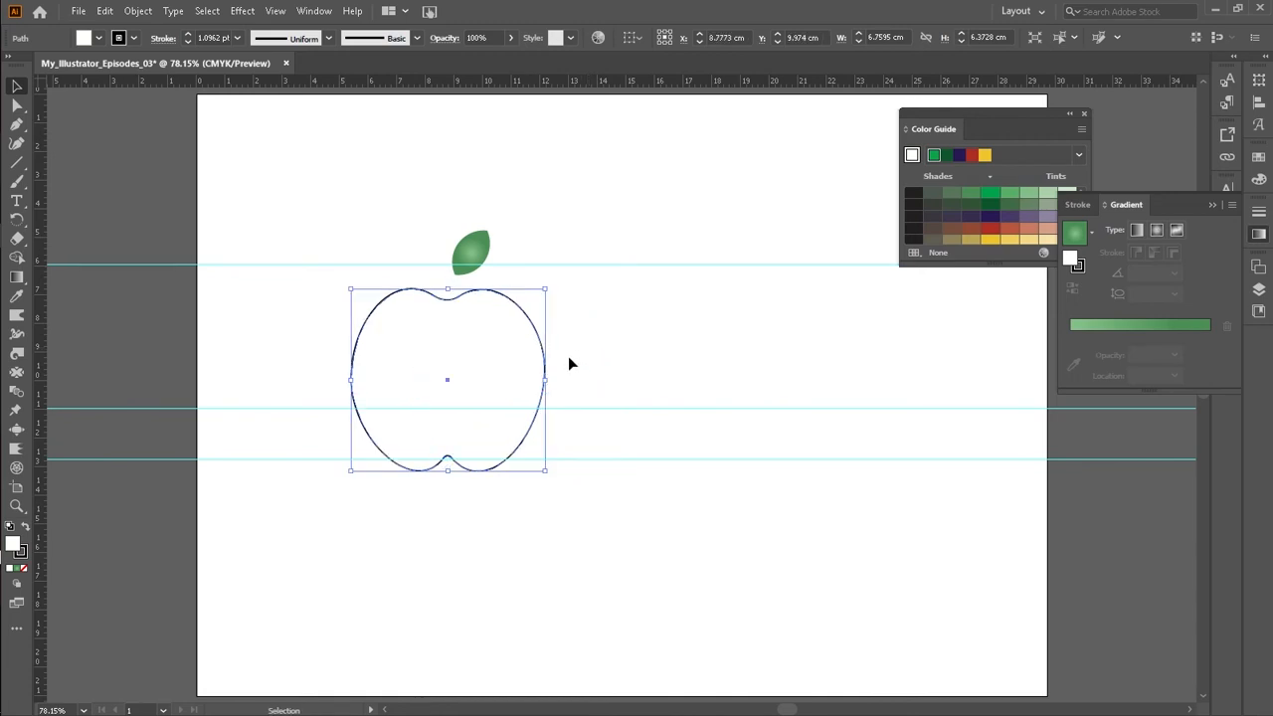
key("Up")
key("Up")
key("Up")
key("Up")
key("Up")
key("Up")
key("Up")
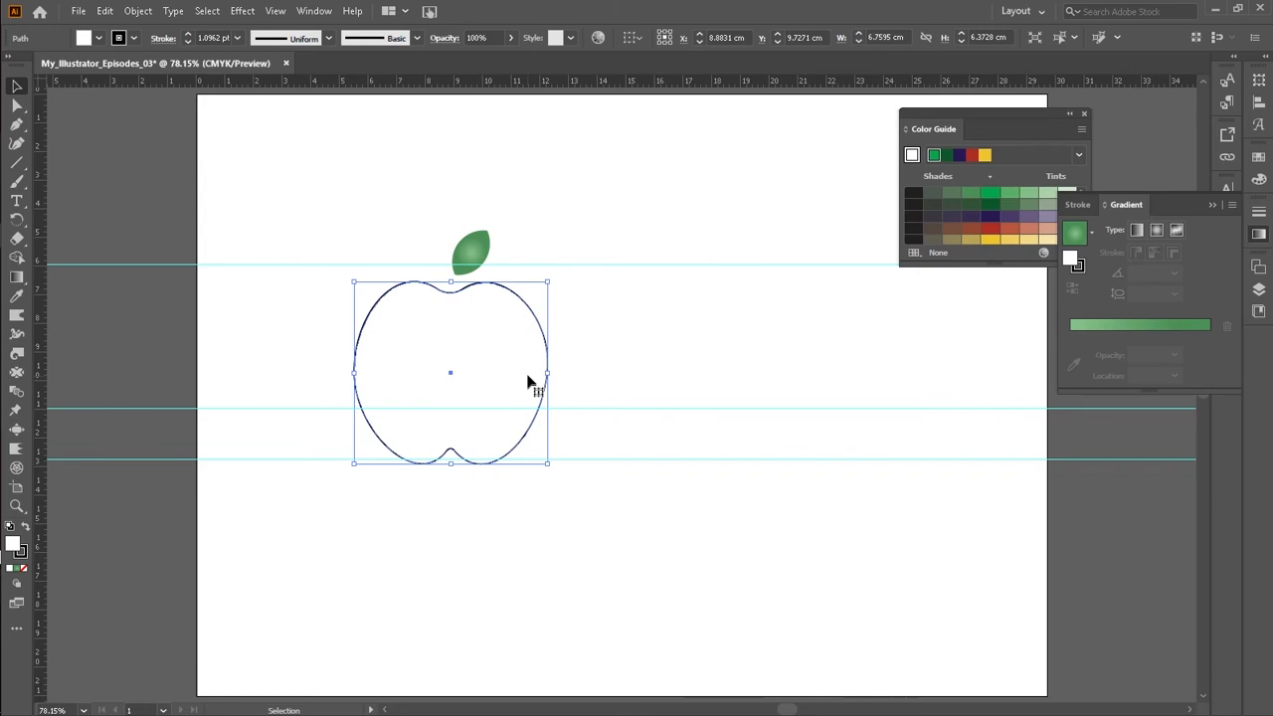
left_click(672, 321)
left_click_drag(530, 356, 568, 369)
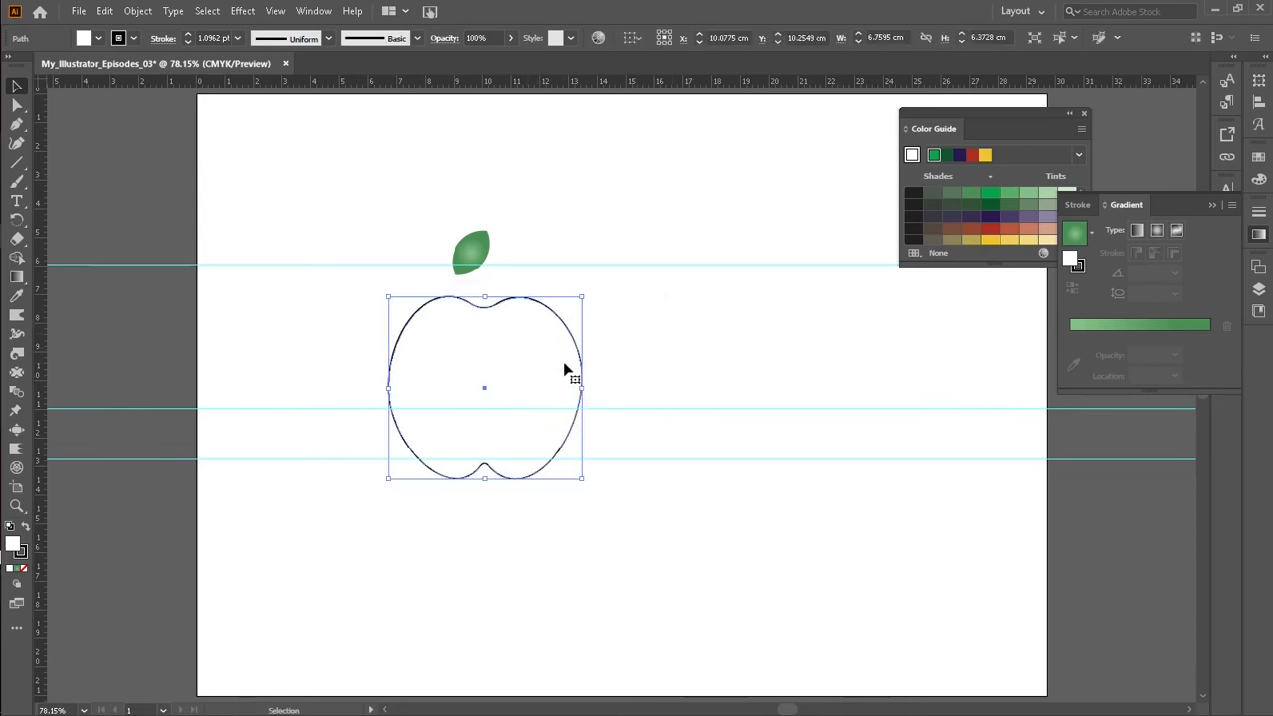
key("ctrl+z")
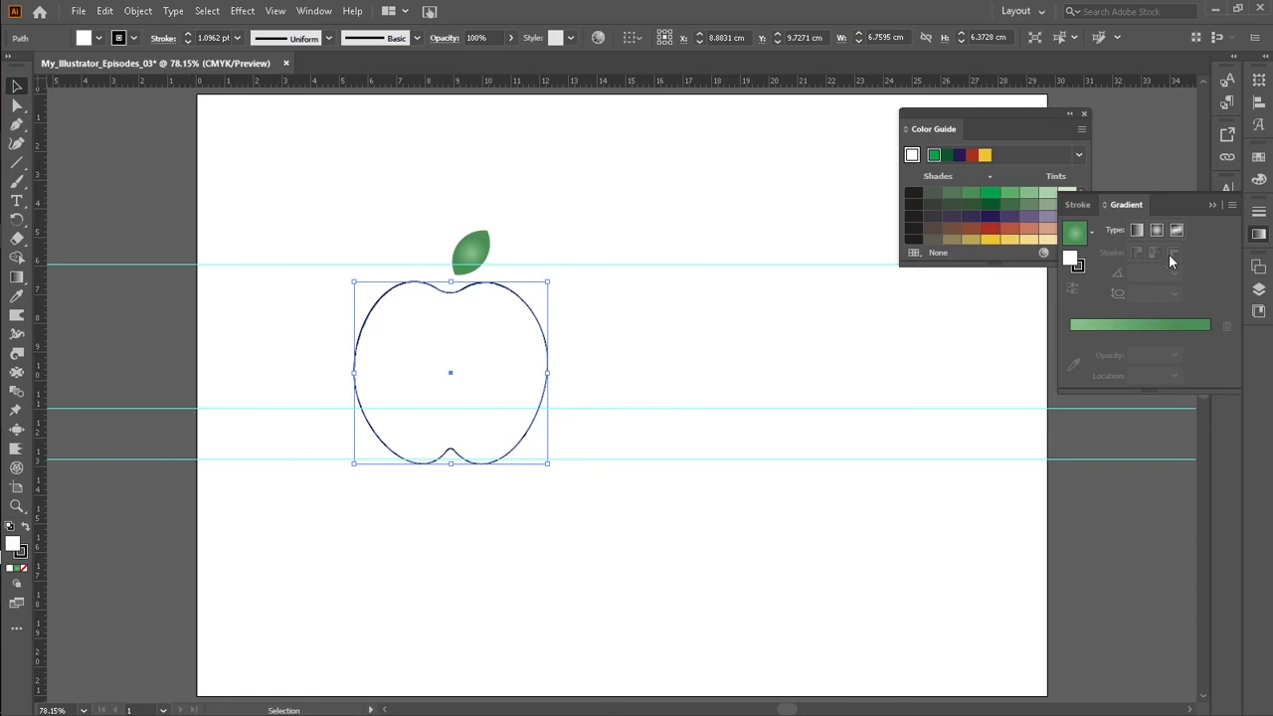
left_click(1259, 234)
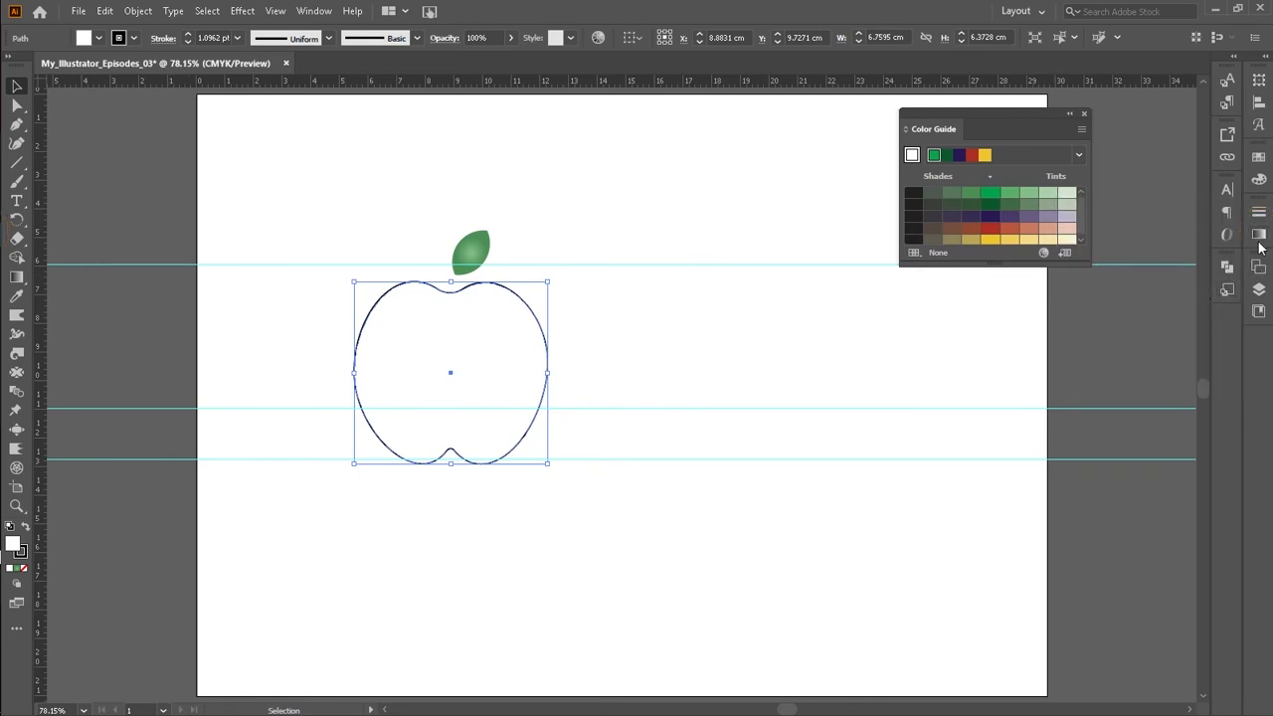
left_click(1260, 234)
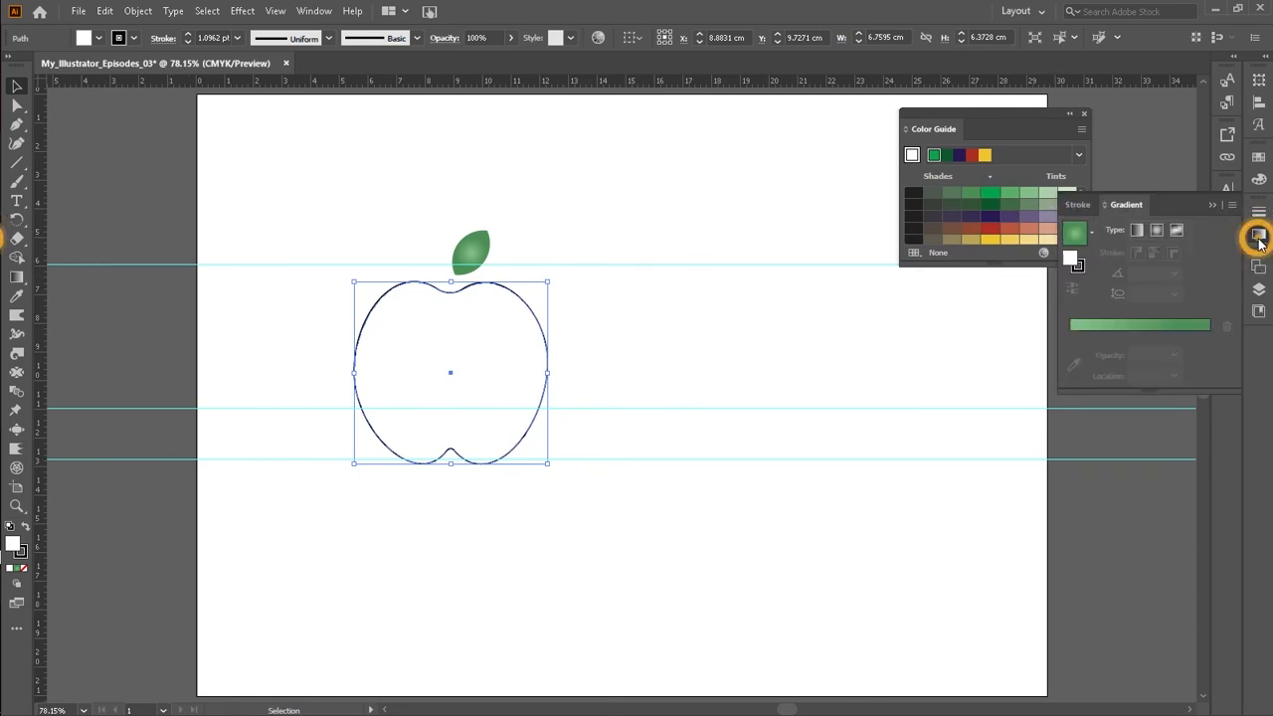
Step: Fill the apple outline with the leaf's radial green gradient using the Eyedropper
left_click(96, 39)
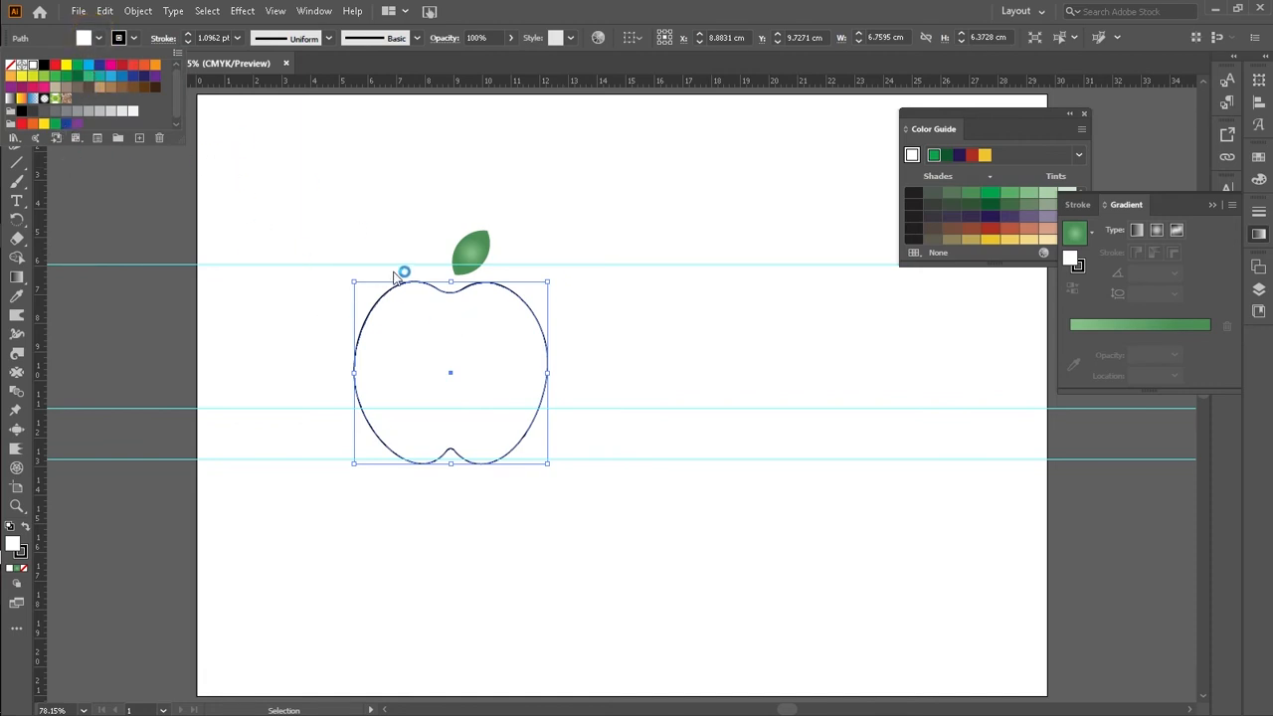
left_click(22, 302)
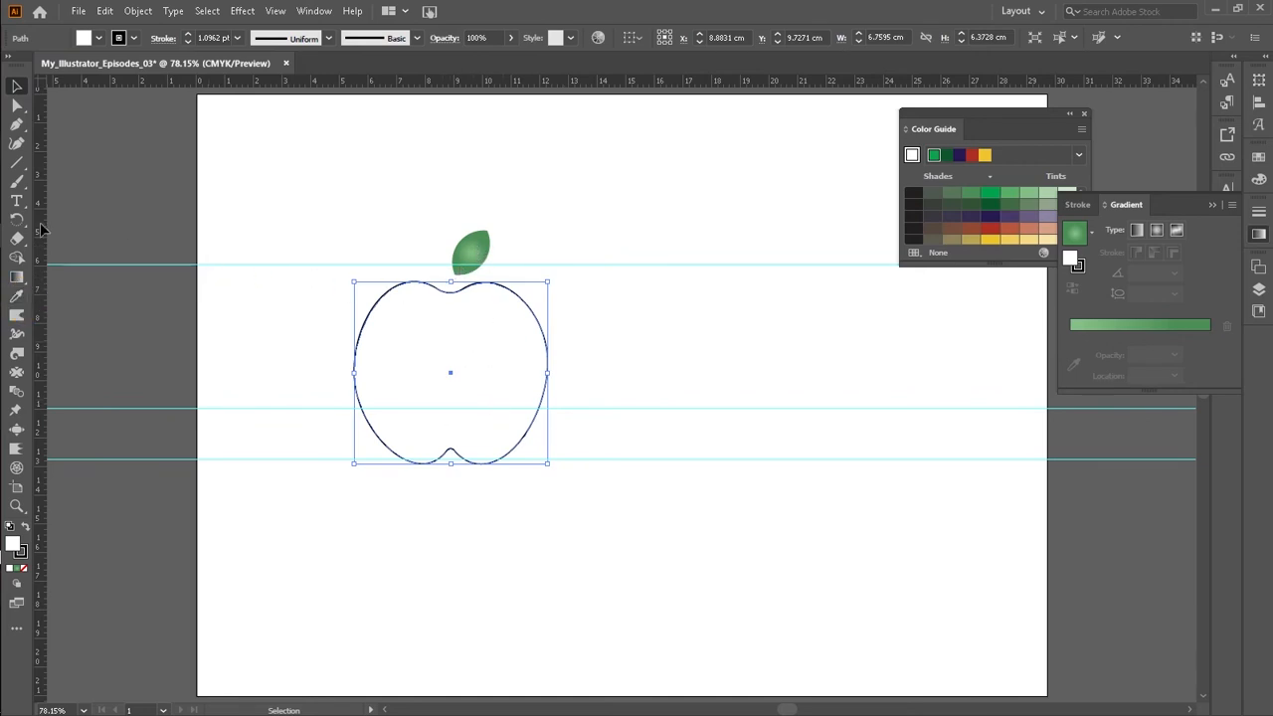
left_click(16, 295)
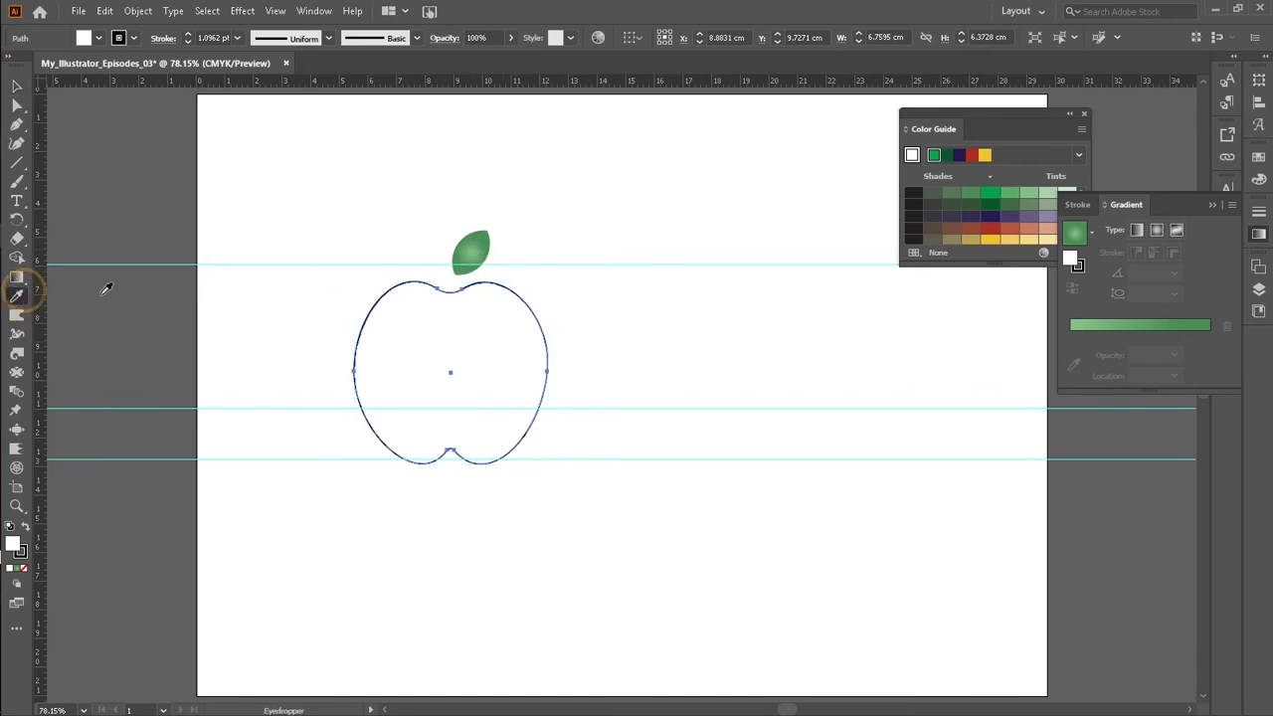
left_click(470, 255)
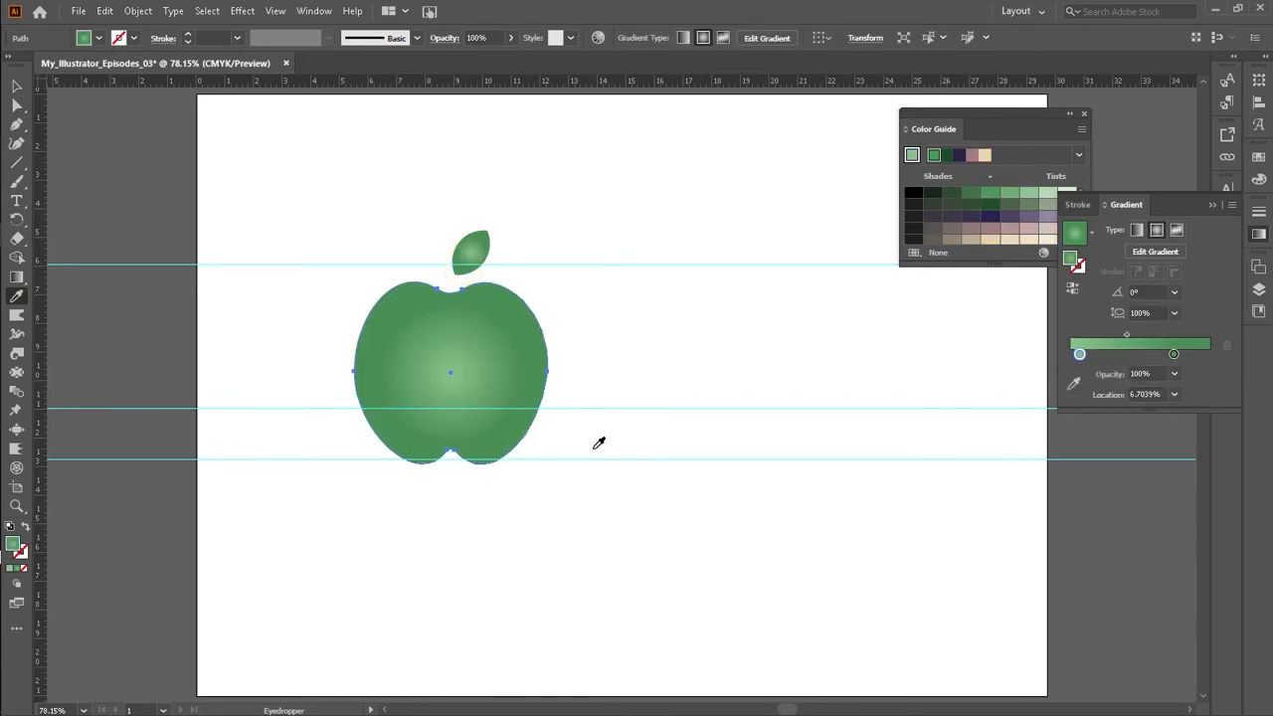
Step: Select the apple body and leaf together and group them
left_click(18, 85)
left_click(312, 205)
left_click_drag(332, 355, 398, 419)
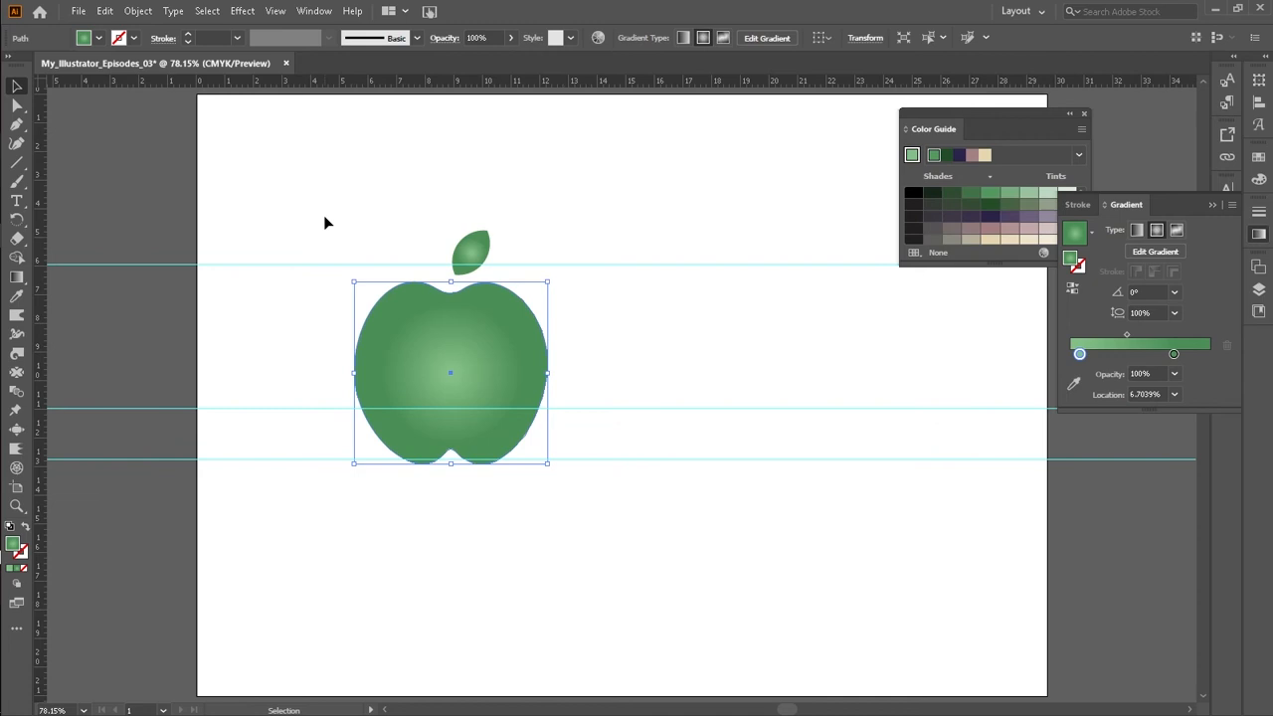
left_click(355, 234)
left_click_drag(369, 213, 501, 394)
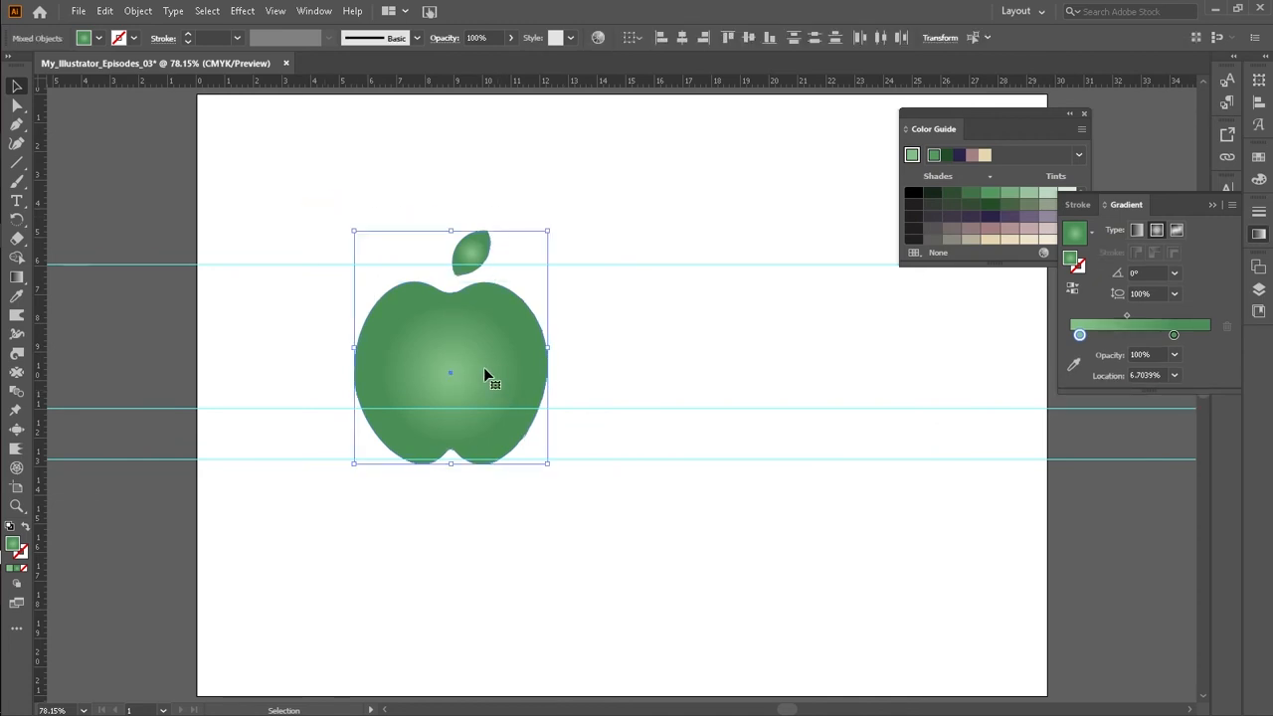
left_click_drag(332, 201, 331, 201)
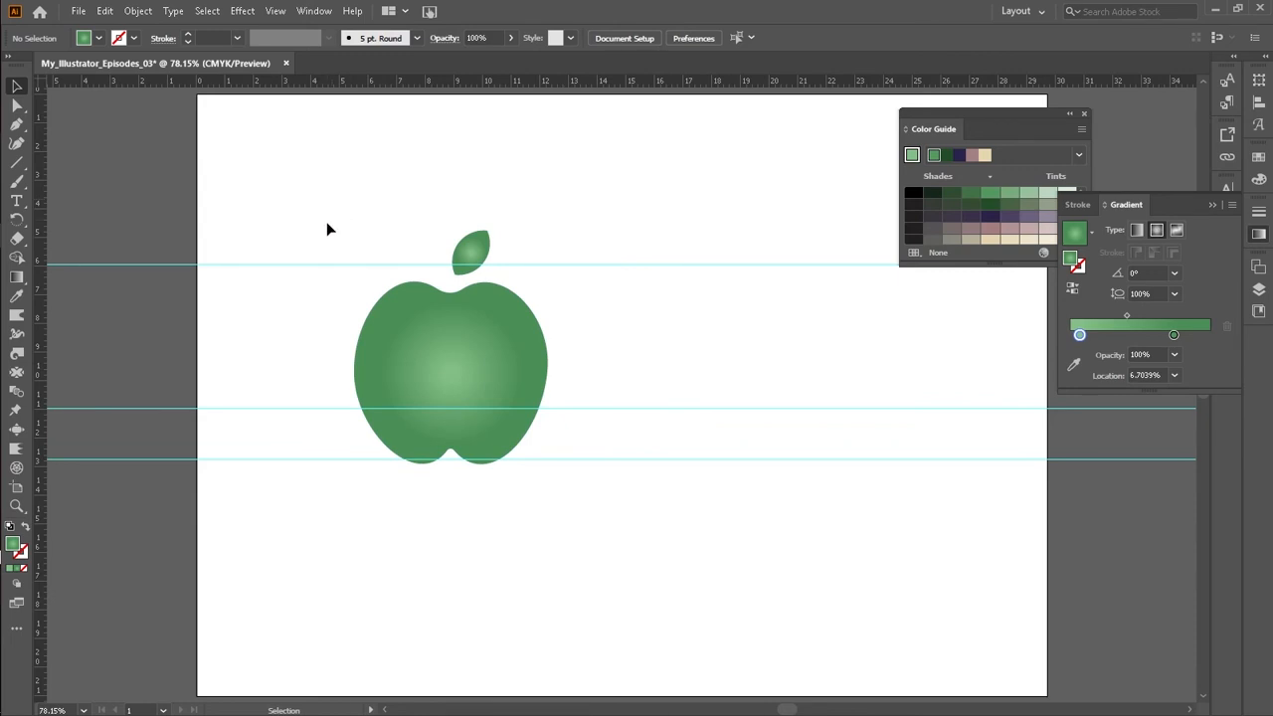
left_click_drag(328, 223, 507, 419)
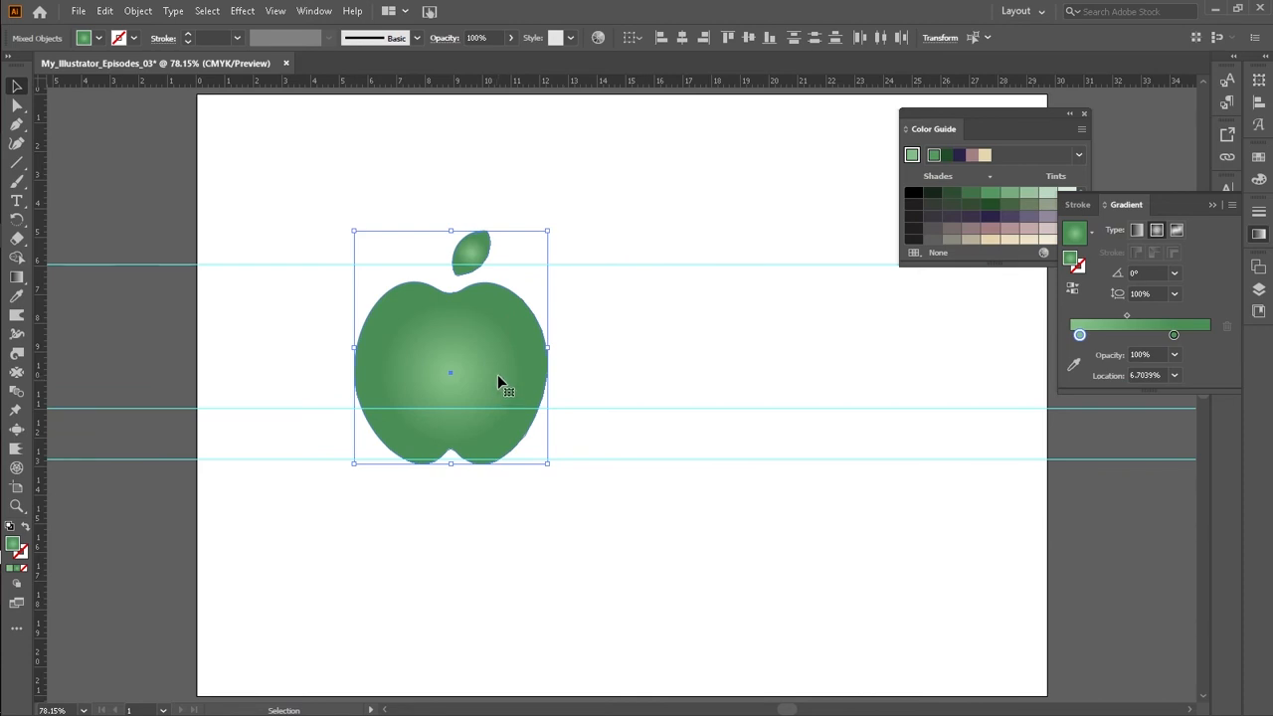
right_click(485, 326)
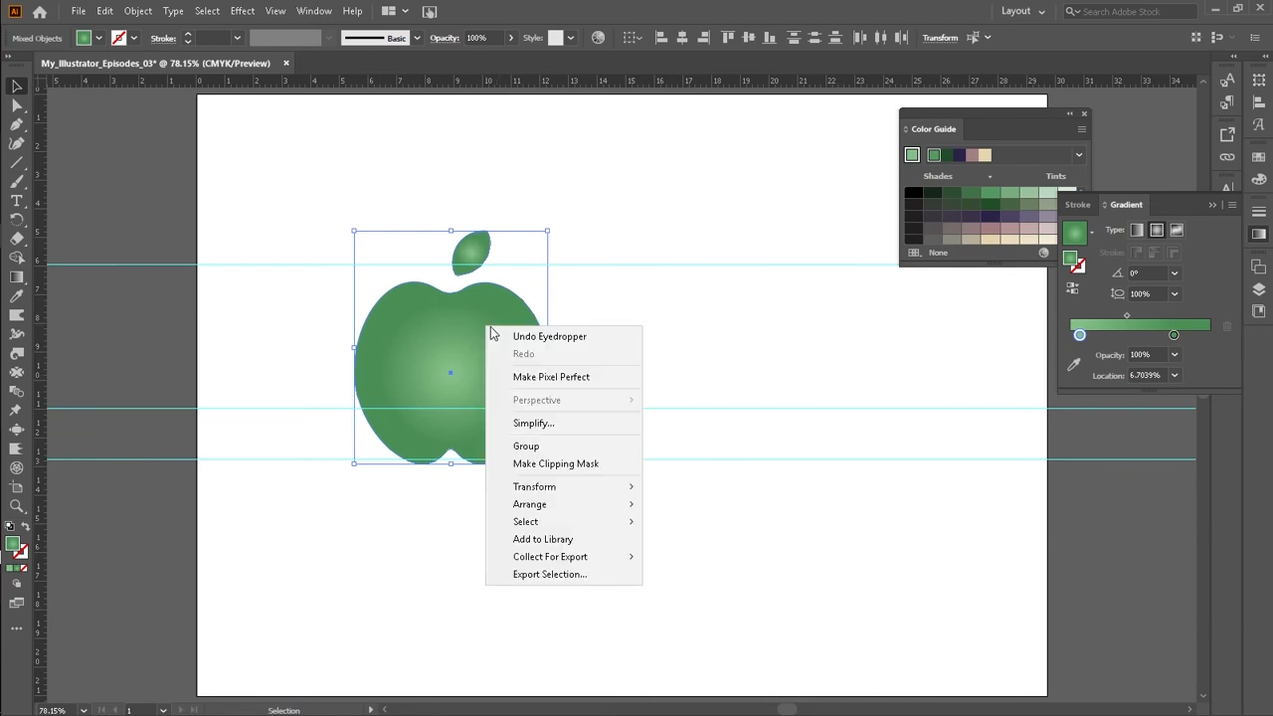
left_click(523, 444)
Step: Move the grouped apple toward the upper left of the artboard
left_click(597, 222)
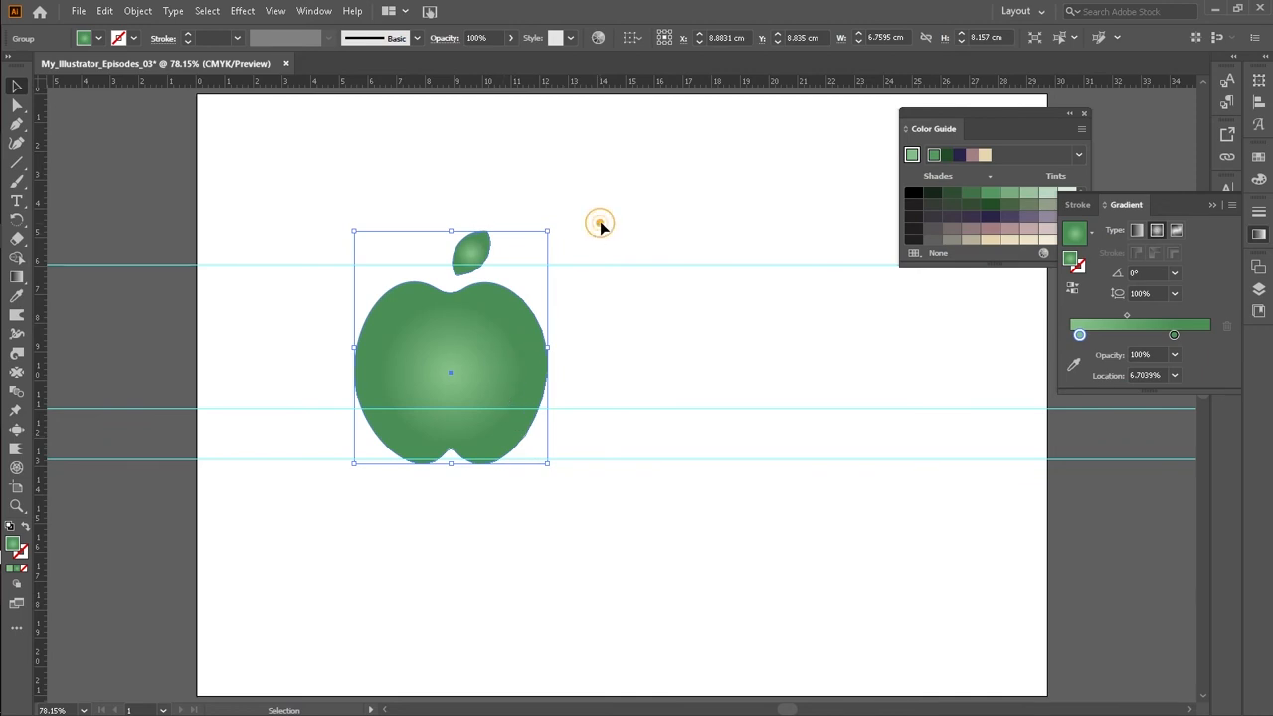
left_click_drag(509, 334, 439, 294)
left_click_drag(438, 292, 403, 278)
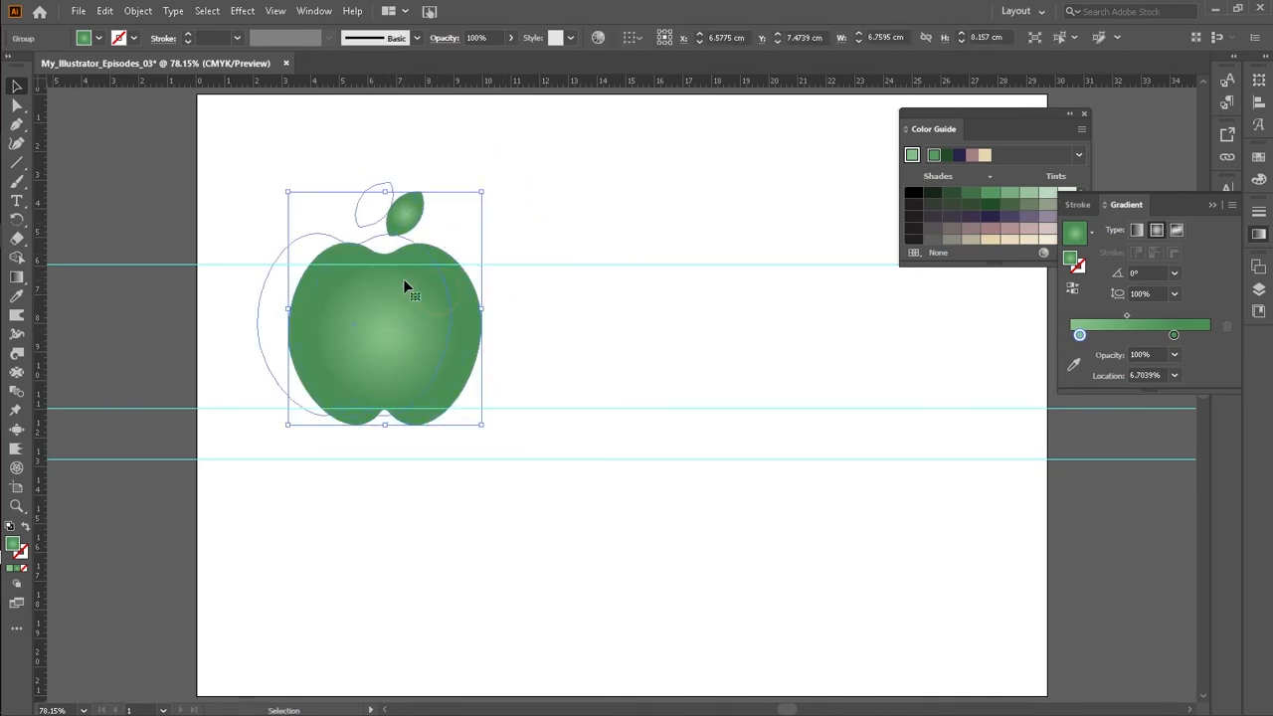
left_click(478, 242)
left_click(385, 342)
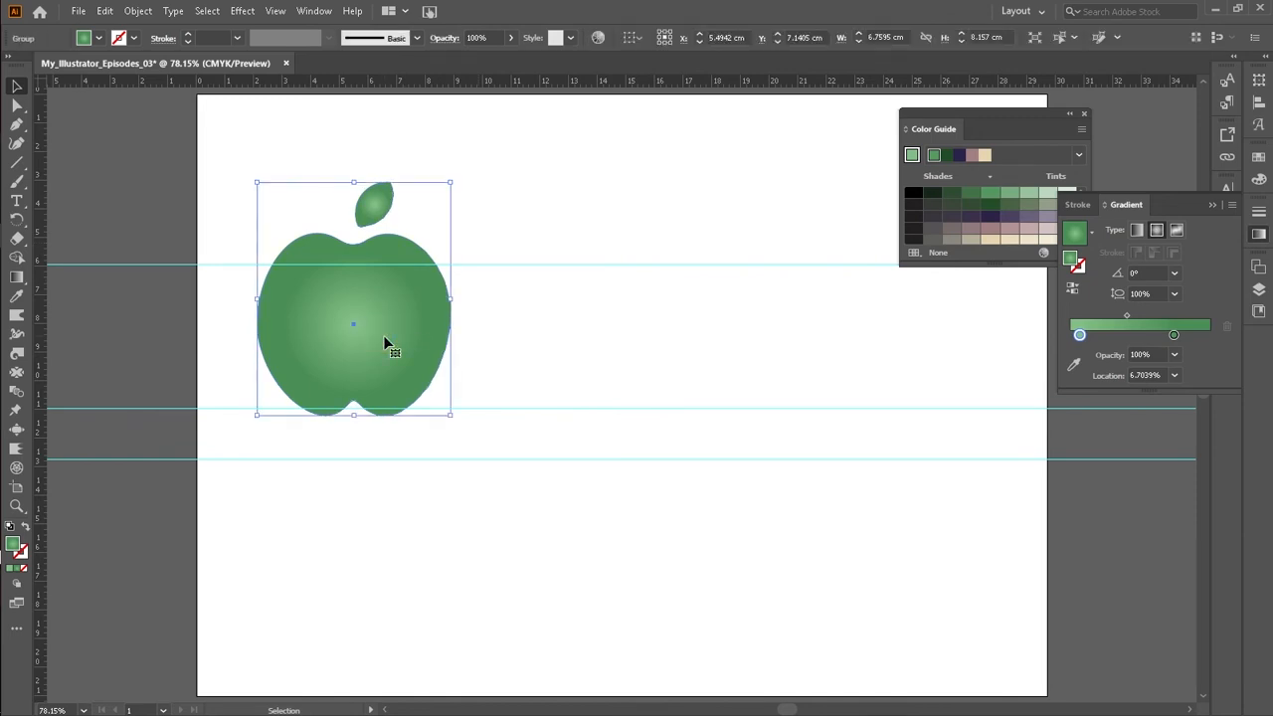
Step: Duplicate the grouped apple up to the right and scale the copy down to about 3.85 cm wide
left_click_drag(389, 328, 486, 255)
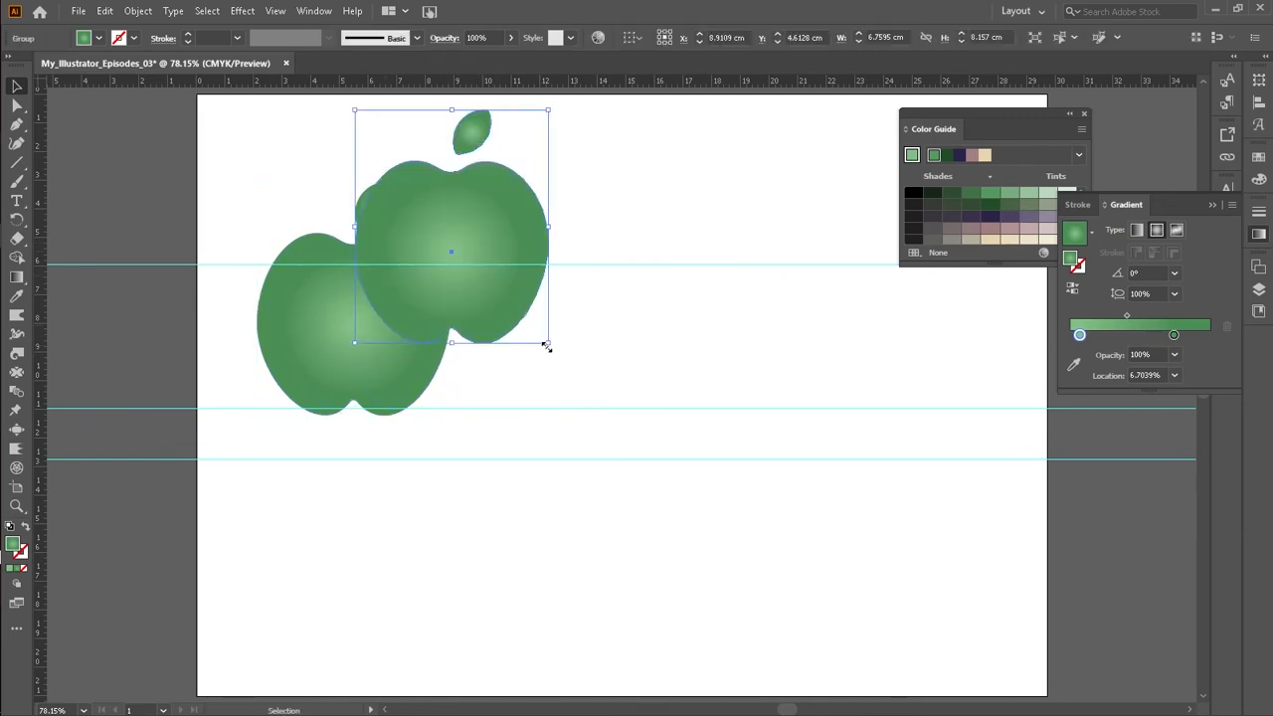
left_click_drag(549, 345, 507, 292)
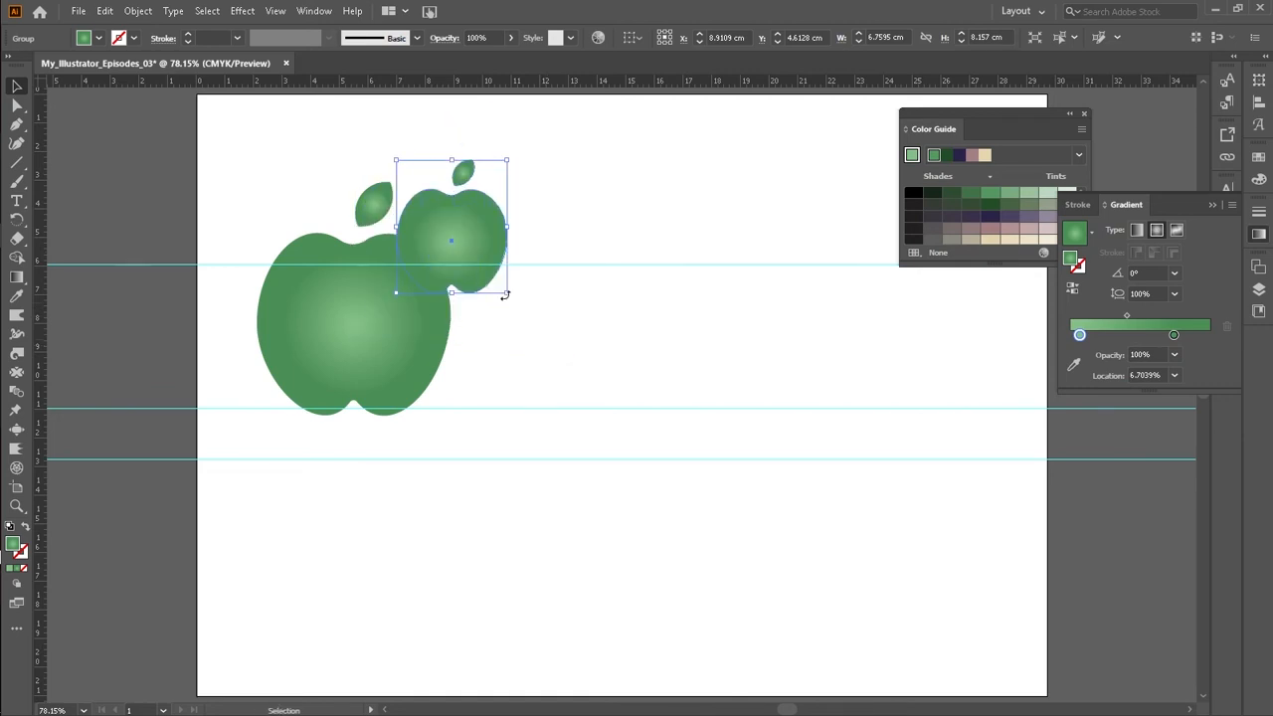
left_click_drag(501, 248, 525, 226)
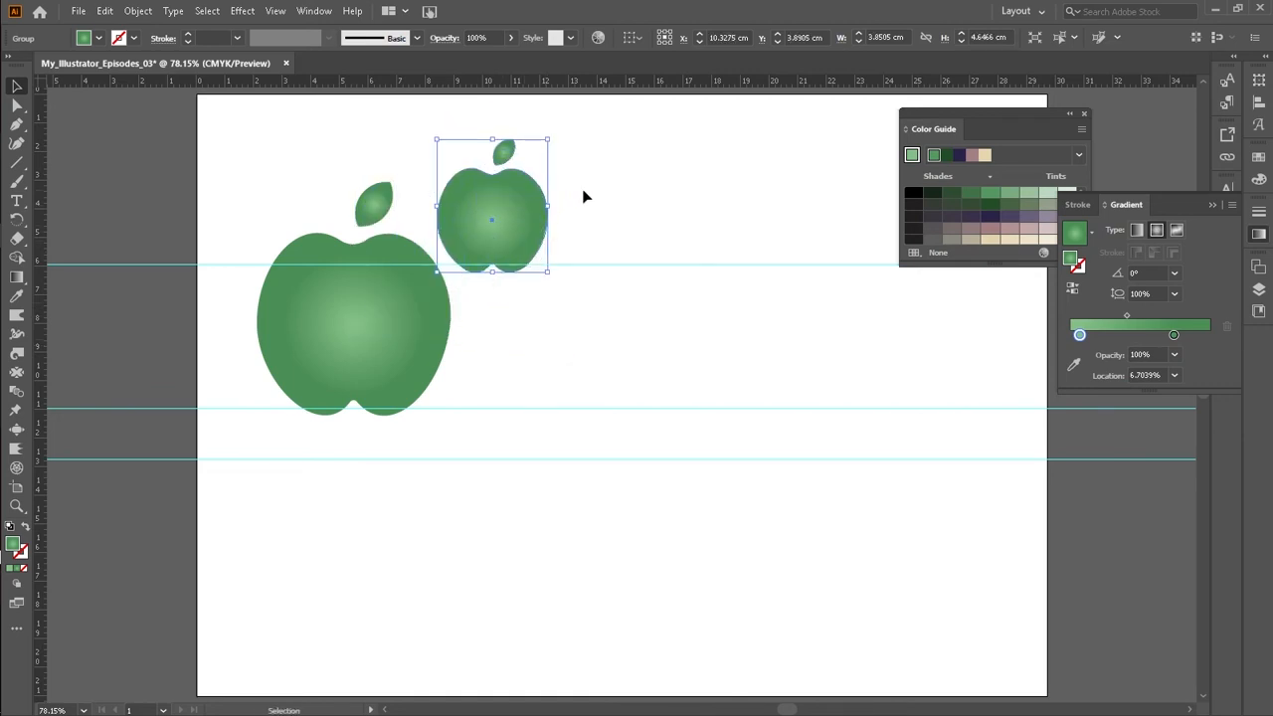
Step: Fill the smaller copy with the yellow-to-red gradient swatch
left_click(87, 38)
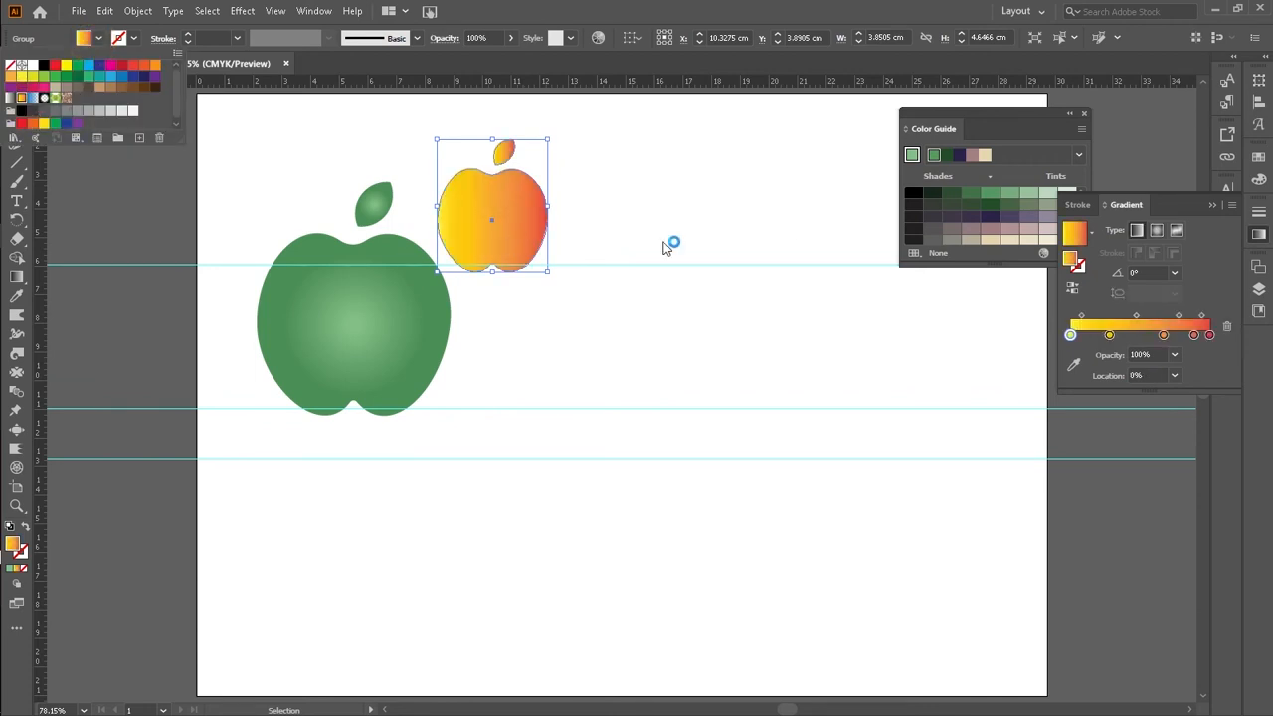
left_click(617, 215)
left_click(617, 217)
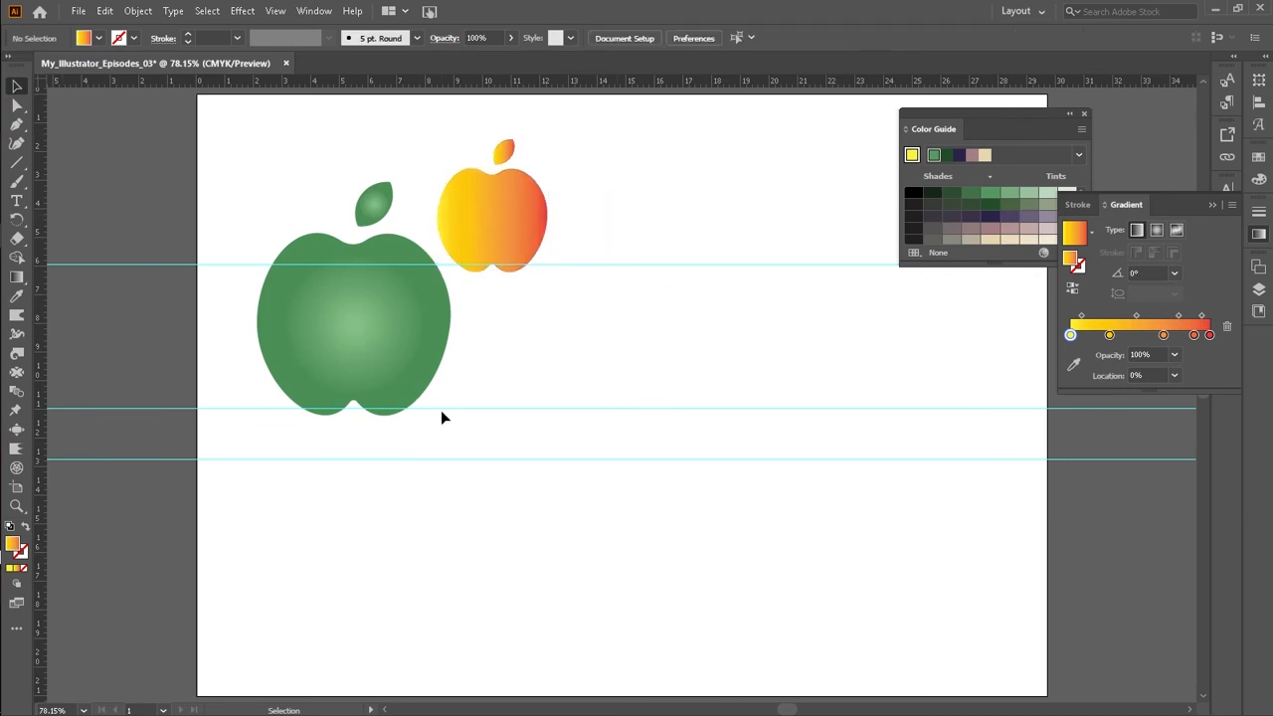
Step: Duplicate the yellow-red apple up to the right and scale the new copy to about 1.85 cm wide
scroll(487, 255, "up", 1)
left_click(501, 256)
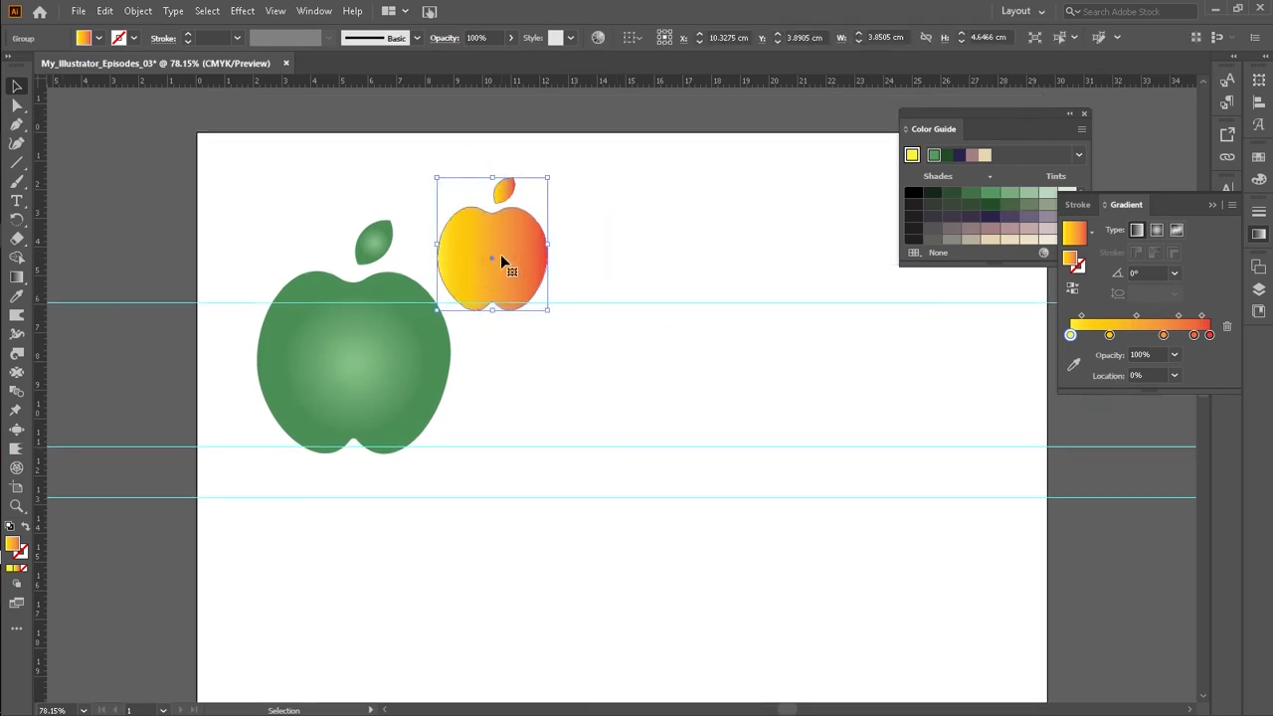
left_click_drag(501, 256, 630, 180)
left_click_drag(678, 235, 584, 203)
left_click(613, 222)
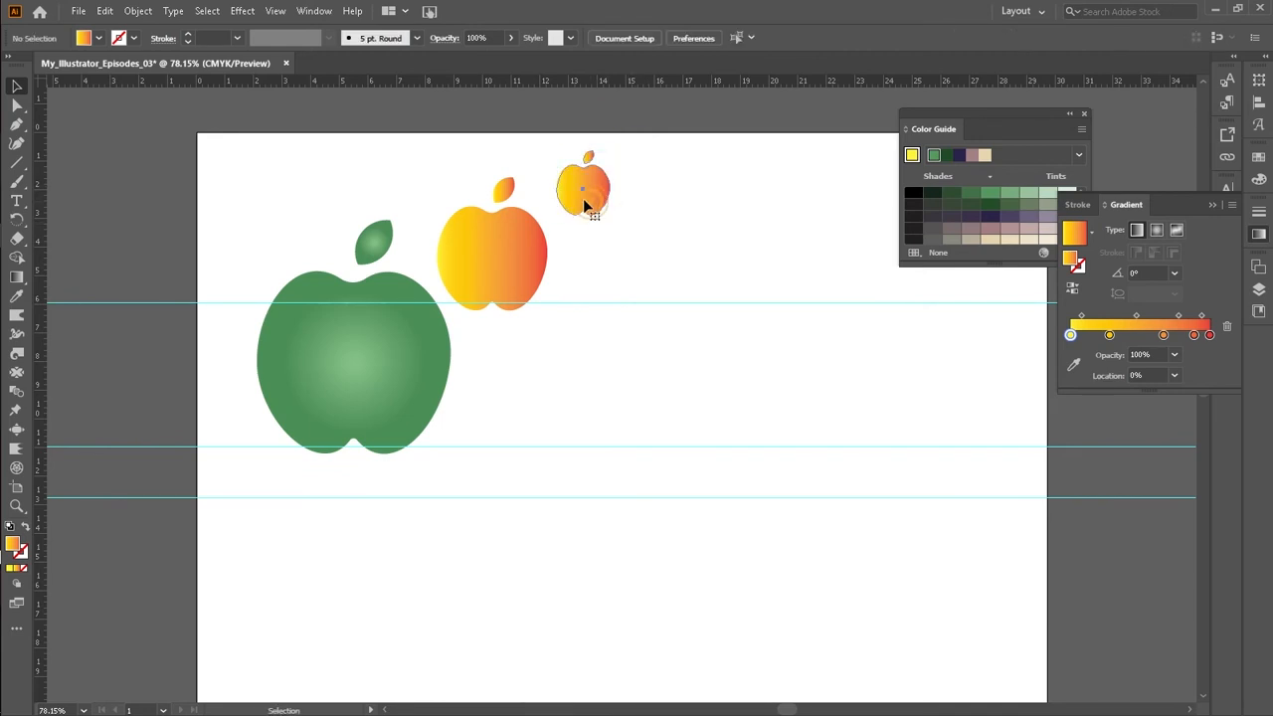
left_click(587, 206)
Step: Switch the smallest apple's gradient type to radial
left_click(99, 38)
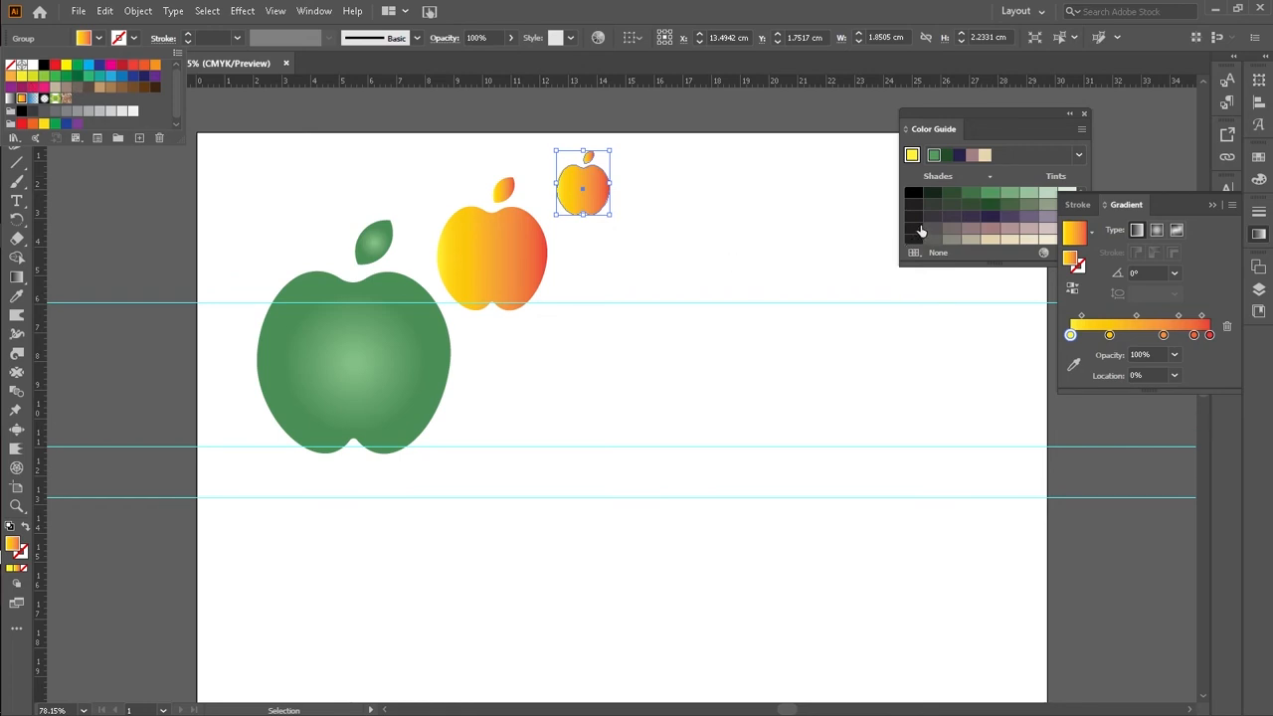
left_click(983, 217)
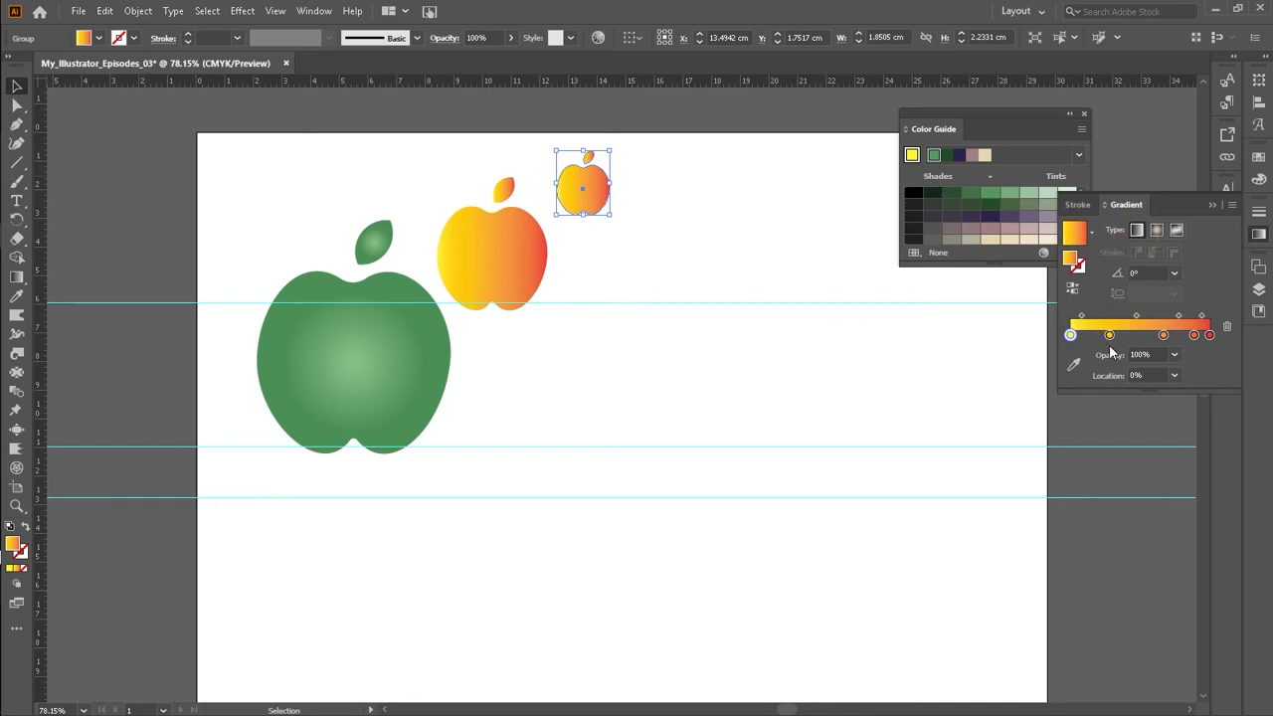
left_click(1260, 235)
left_click(1260, 235)
left_click(1156, 232)
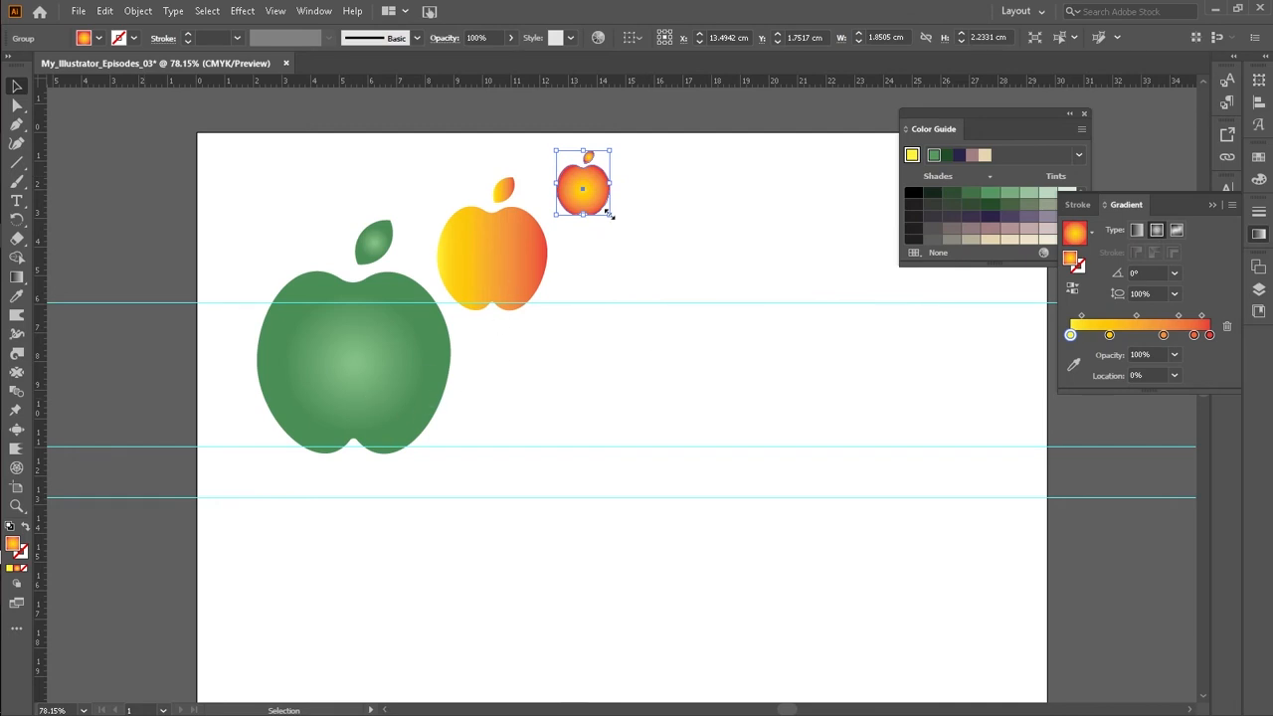
left_click(1077, 519)
Step: Move the green apple's selected gradient stop inward to about 64%
left_click(347, 375)
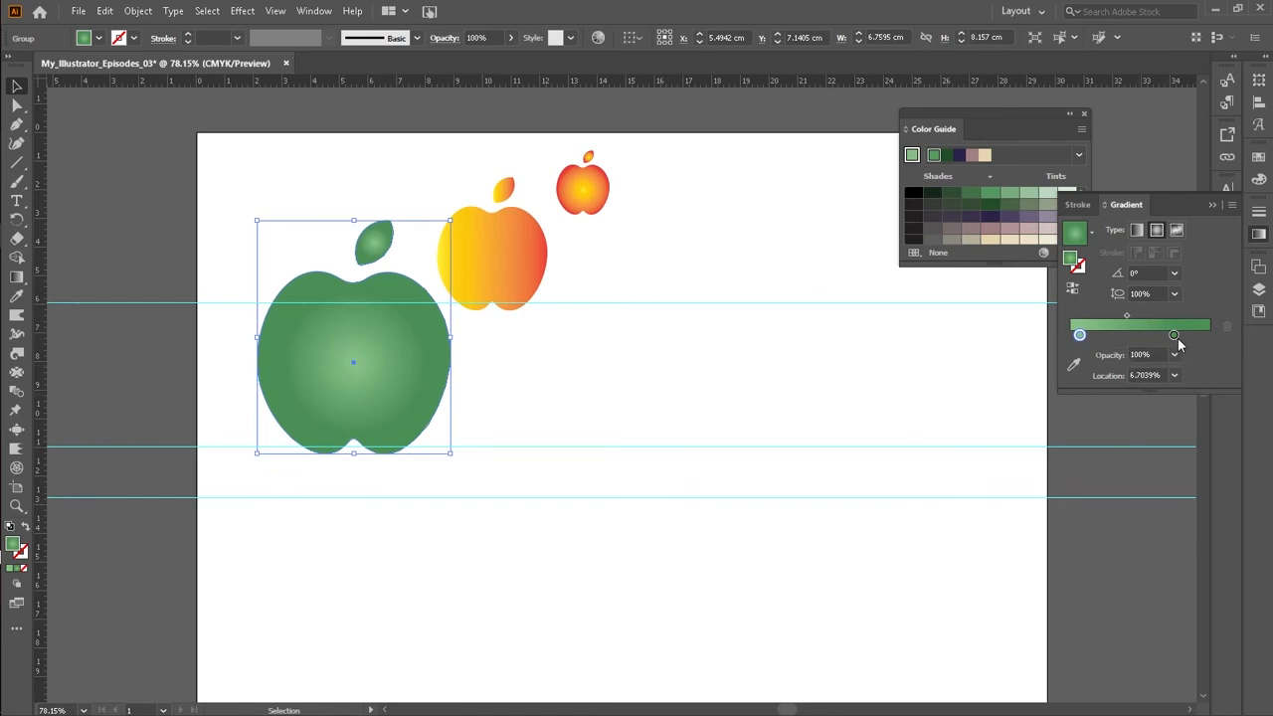
mouse_move(1175, 335)
left_mouse_down()
mouse_move(1105, 335)
mouse_move(1161, 339)
left_mouse_up()
left_click(753, 434)
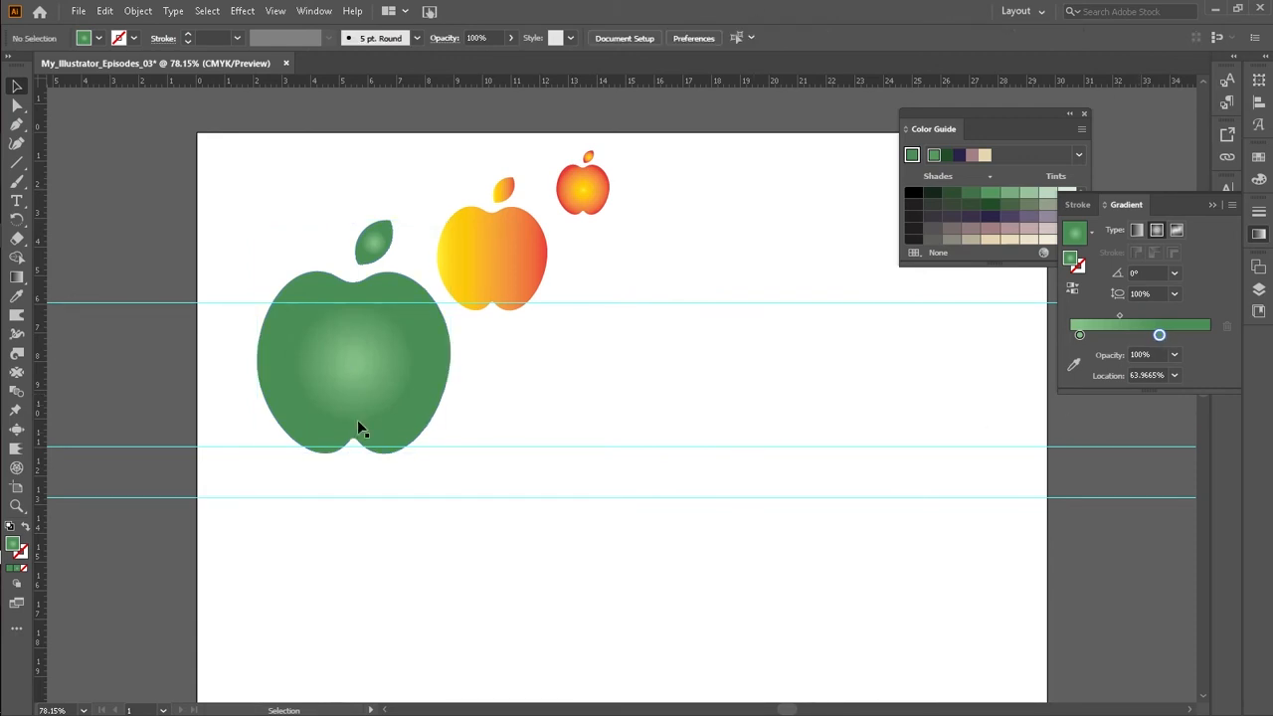
Step: Fill the smallest apple with the CMYK Red swatch
scroll(328, 293, "down", 2)
scroll(295, 270, "up", 3)
left_click_drag(484, 354, 600, 360)
left_click(727, 262)
left_click(591, 227)
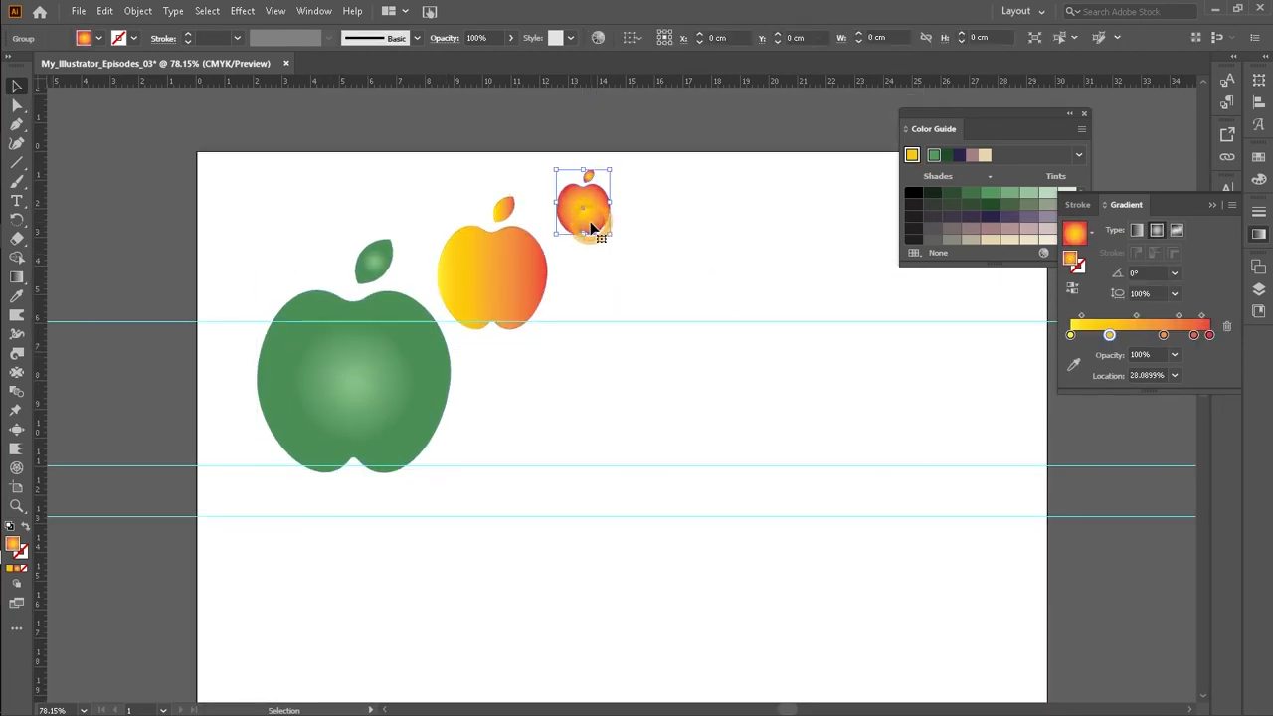
left_click(96, 39)
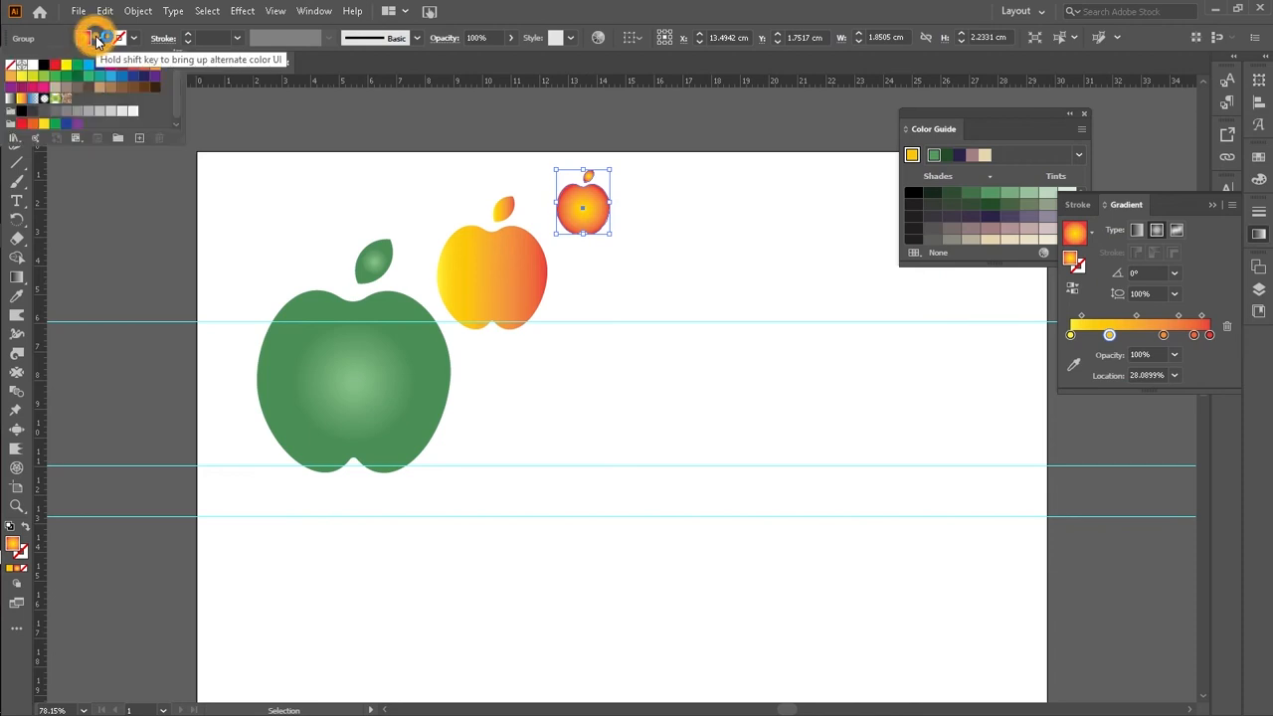
left_click(55, 70)
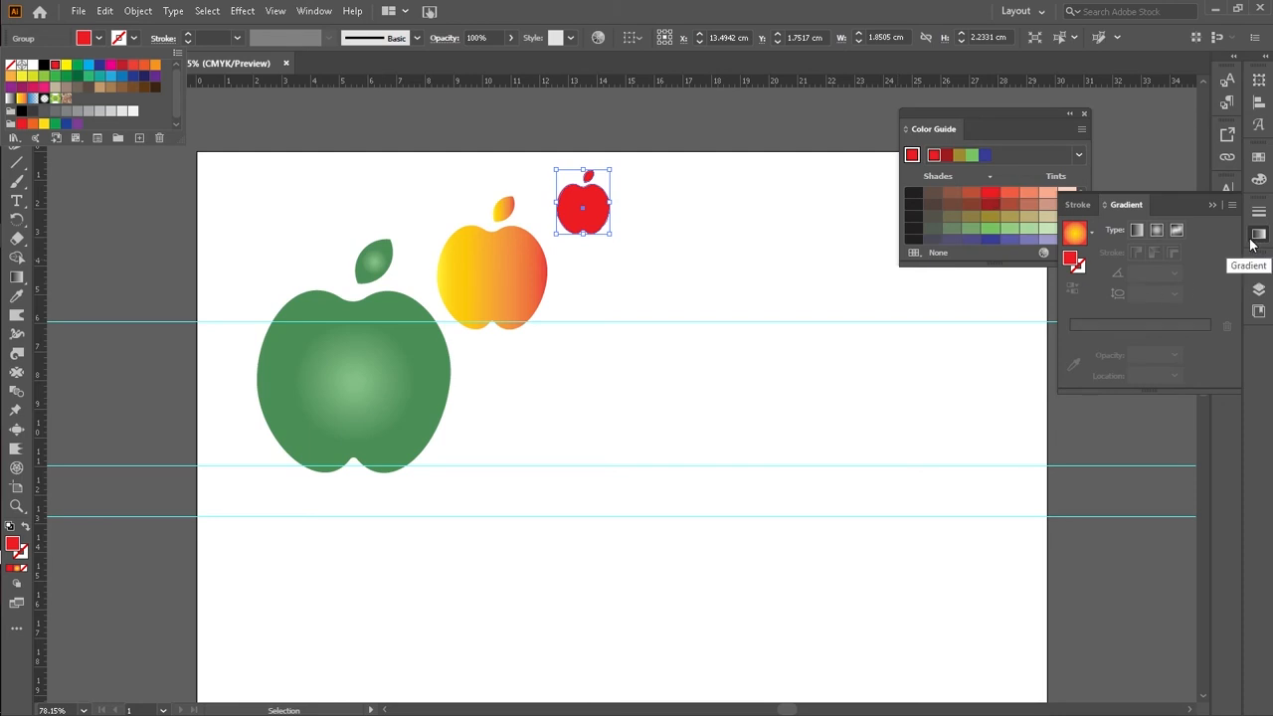
Step: Give the smallest apple a radial white-to-red gradient, using the red shade from the Color Guide as the end stop
left_click(1158, 236)
left_click(1158, 236)
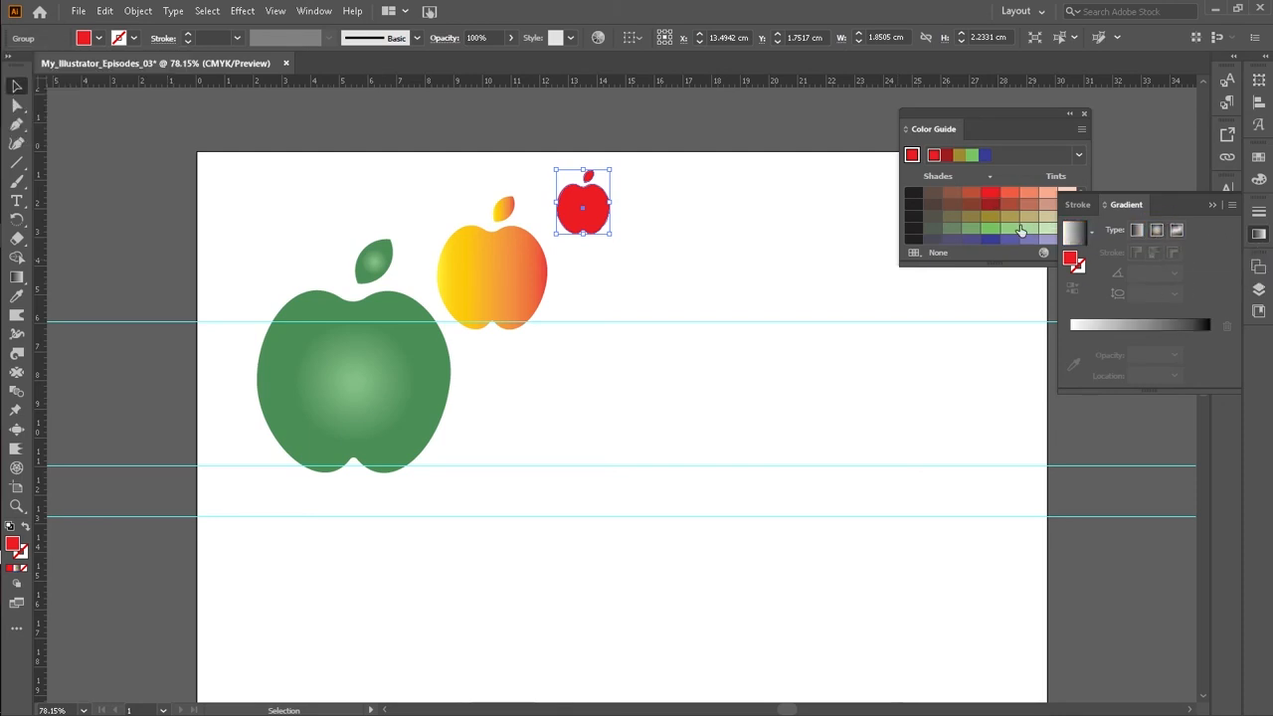
left_click_drag(991, 201, 1225, 341)
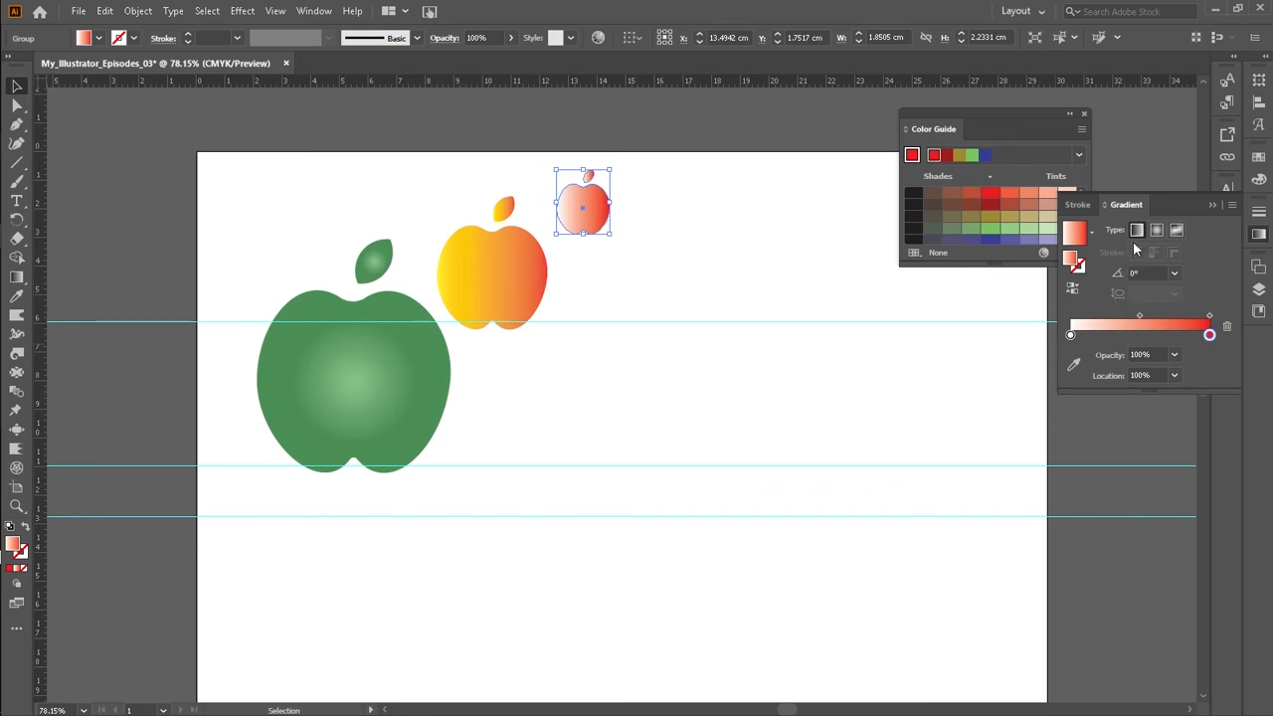
left_click(1156, 231)
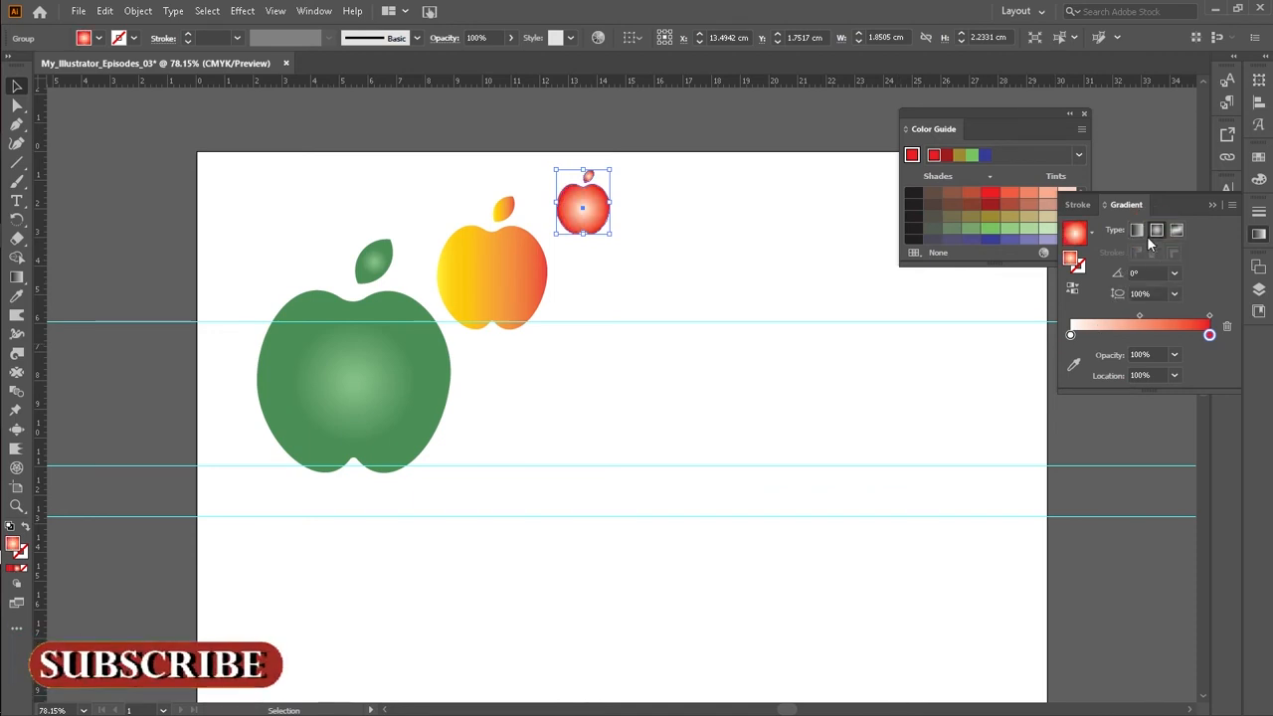
left_click(764, 260)
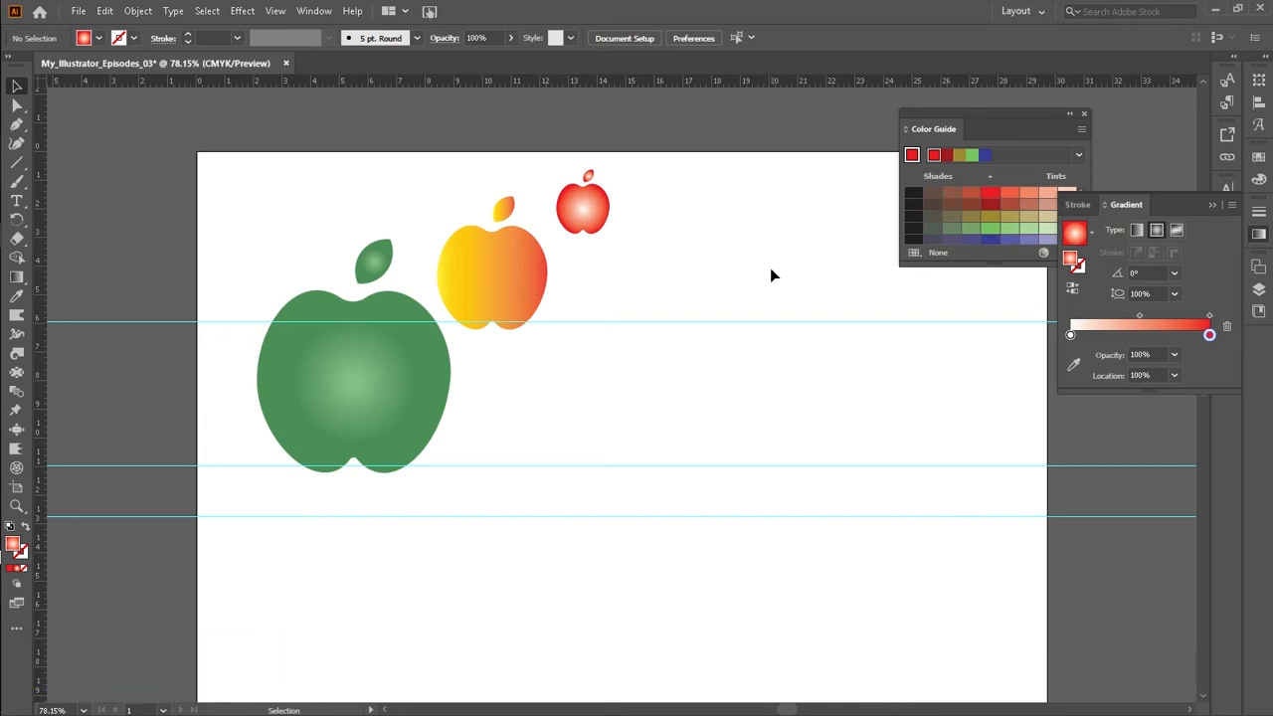
Step: Switch the middle yellow-red apple's gradient type to radial
left_click(471, 291)
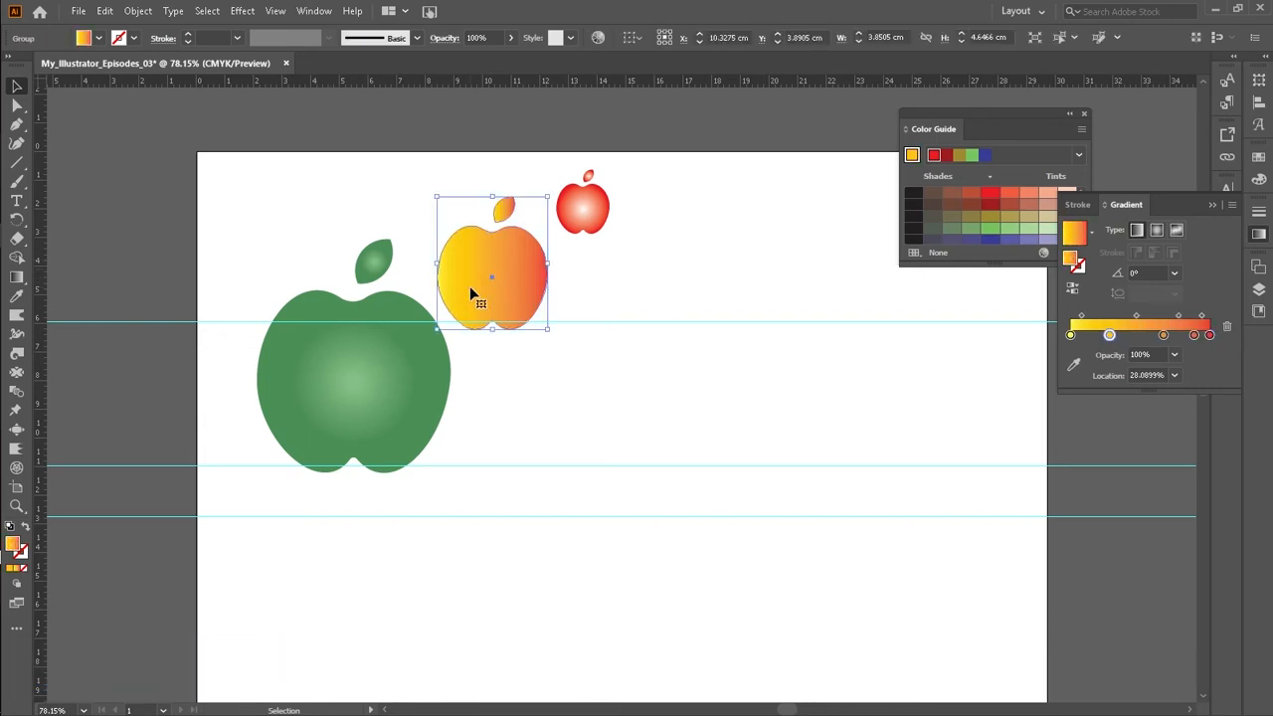
left_click(1157, 232)
left_click(742, 262)
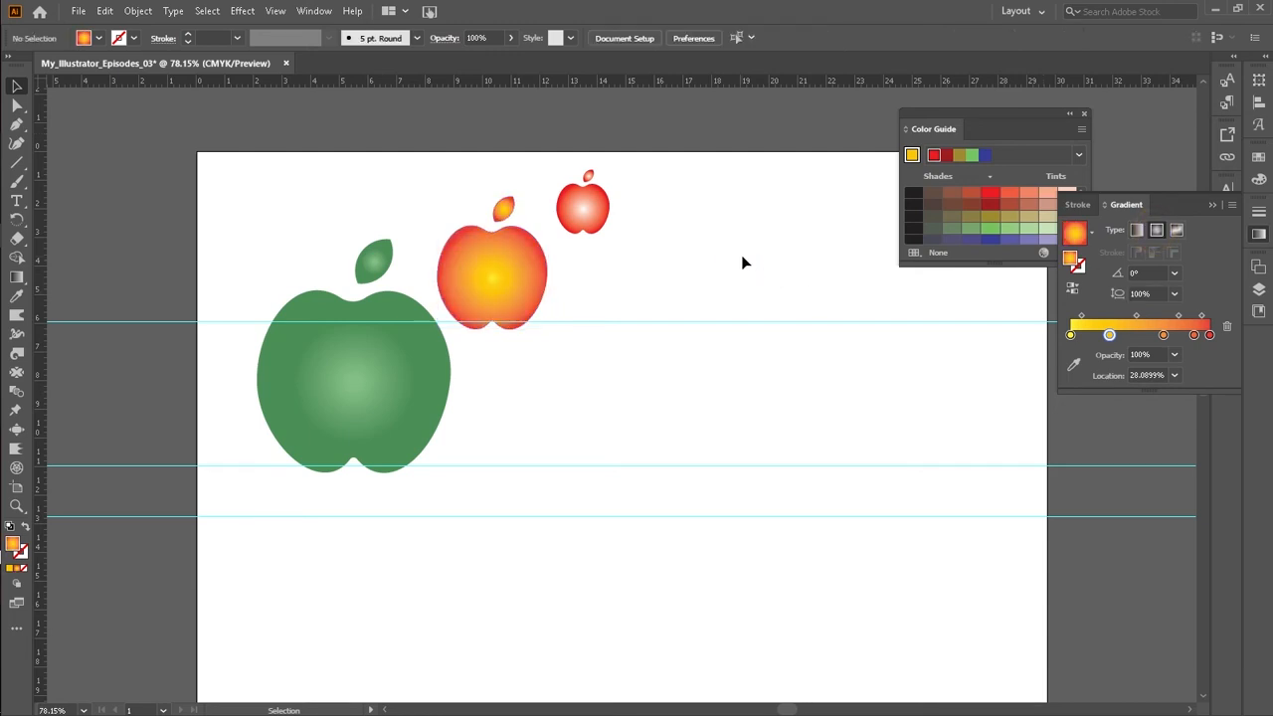
Step: Select all three apples with their leaves and group them
left_click_drag(657, 191, 255, 272)
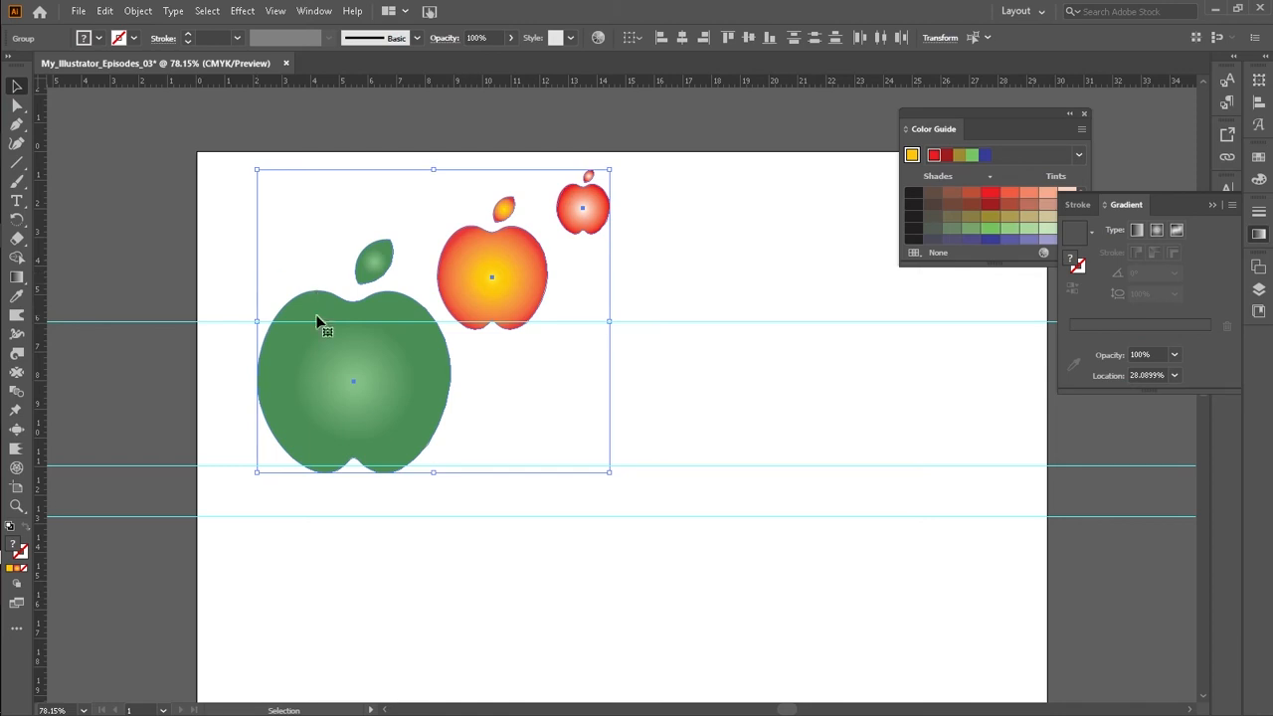
right_click(338, 365)
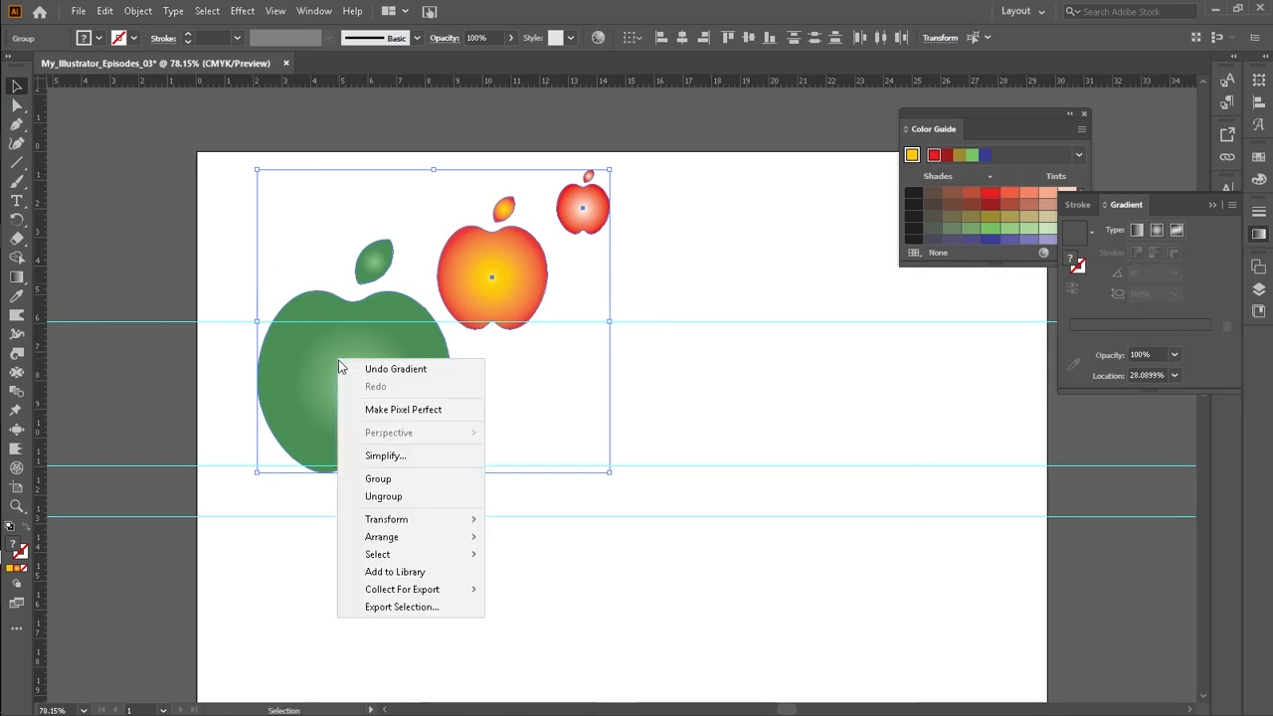
left_click(386, 478)
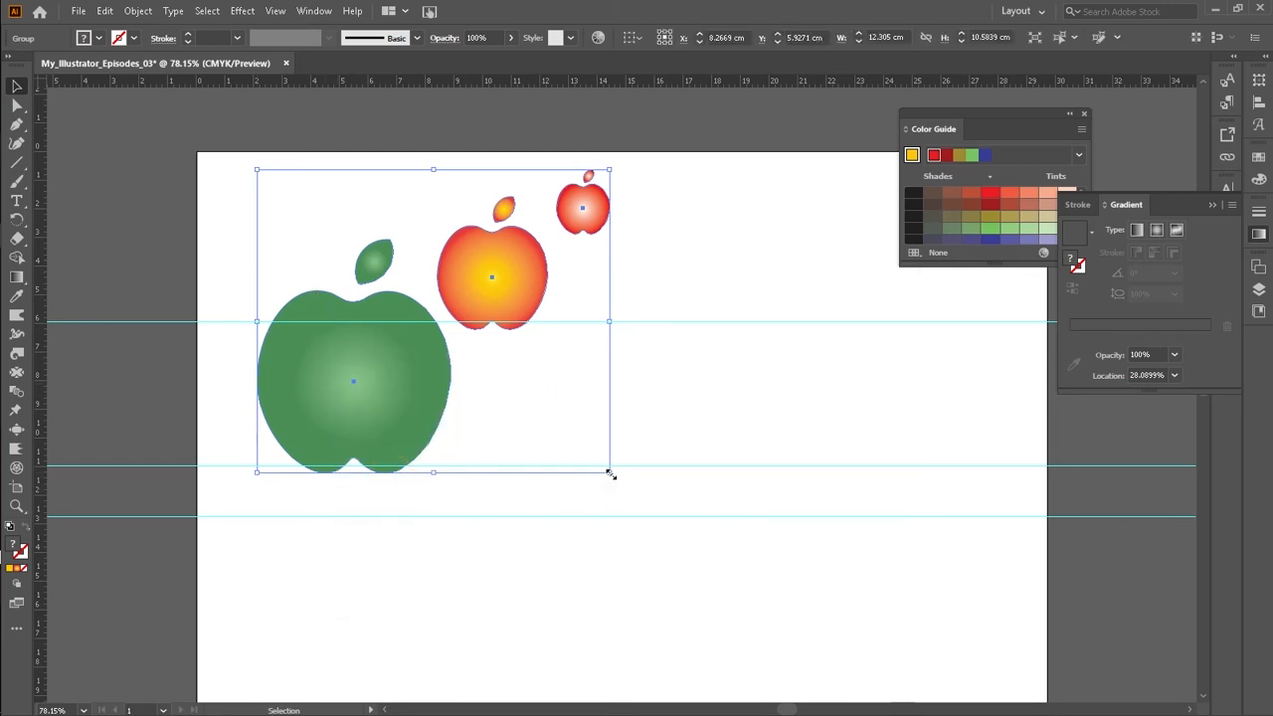
Step: Scale the apple group down and move it toward the upper left of the artboard
left_click_drag(607, 471, 539, 438)
left_click_drag(426, 356, 343, 322)
left_click(580, 276)
left_click_drag(267, 212, 424, 364)
left_click(472, 359)
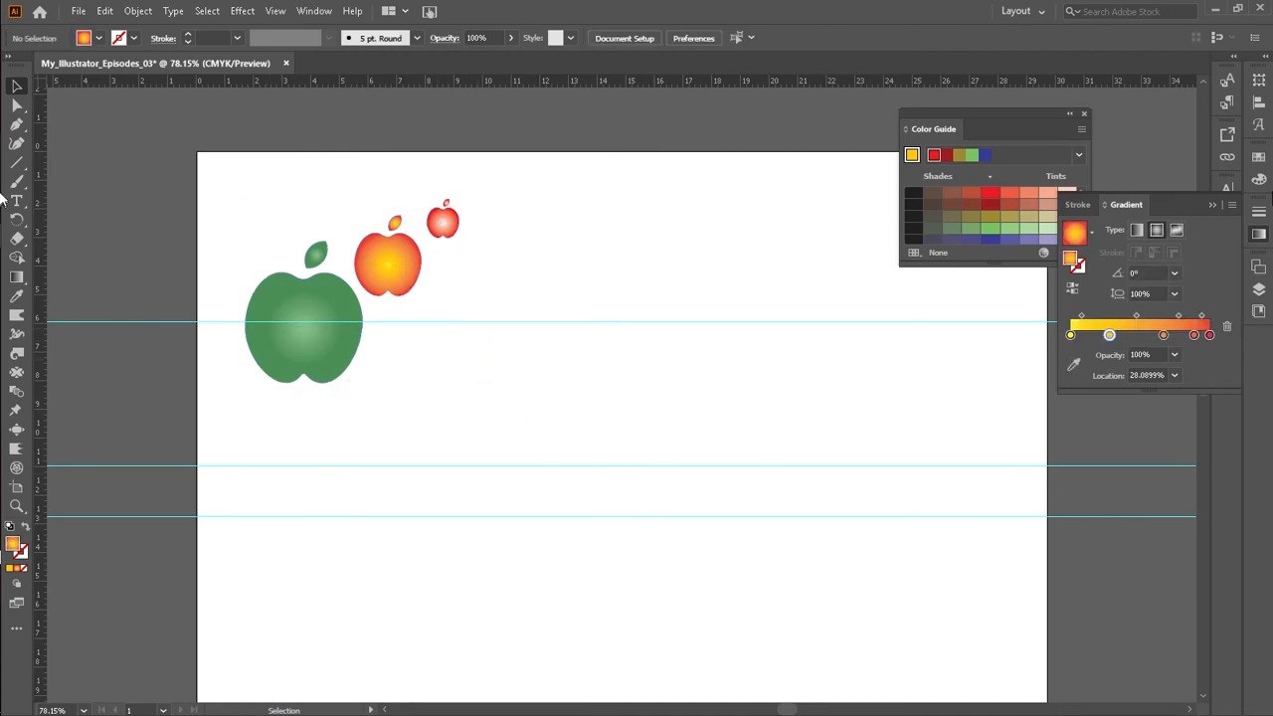
Step: Collapse the Color Guide and Gradient panels into the side dock
left_click(1069, 113)
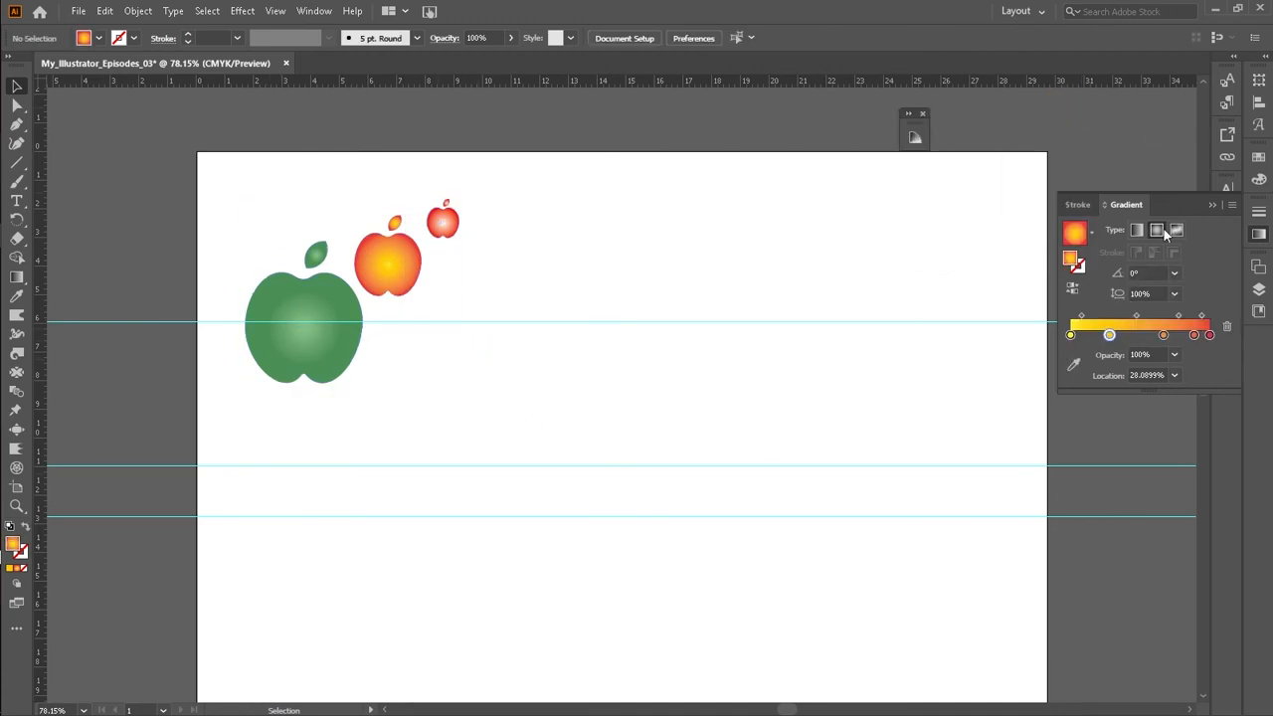
left_click(1210, 205)
left_click_drag(917, 125, 1259, 343)
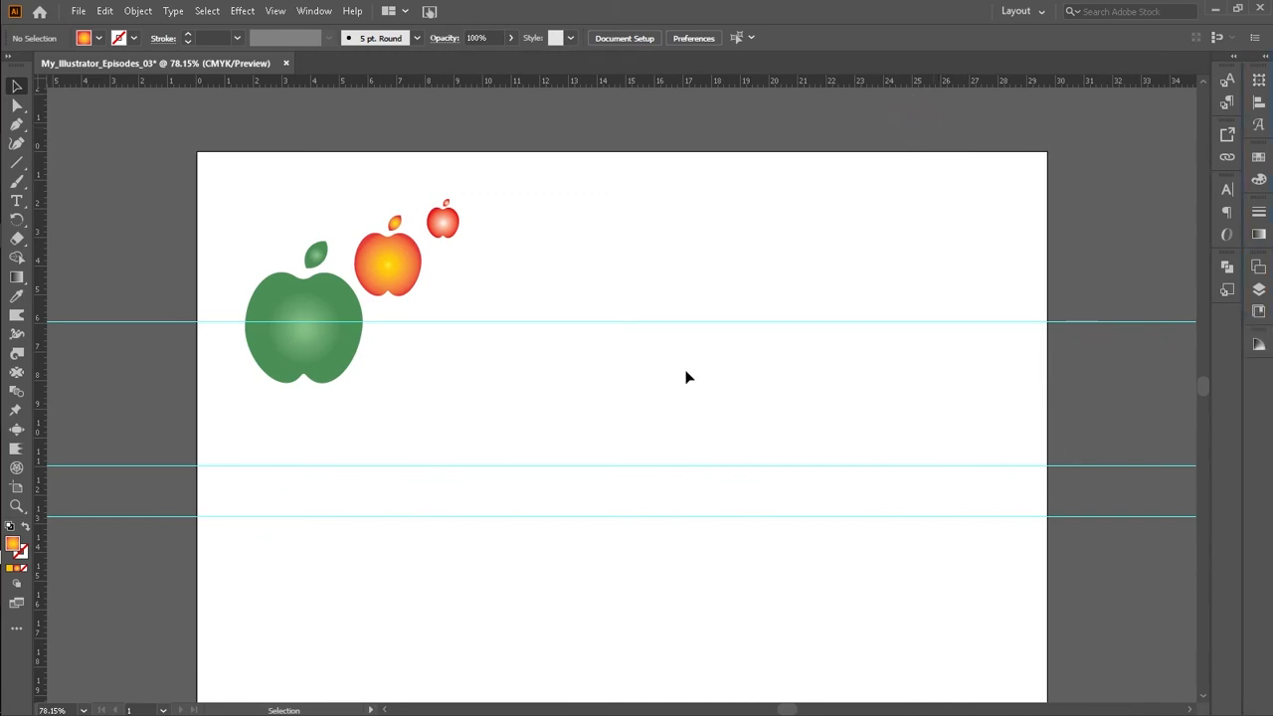
Step: Draw a tall narrow rectangle to the right of the apples with the Rectangle Tool
scroll(599, 302, "down", 2)
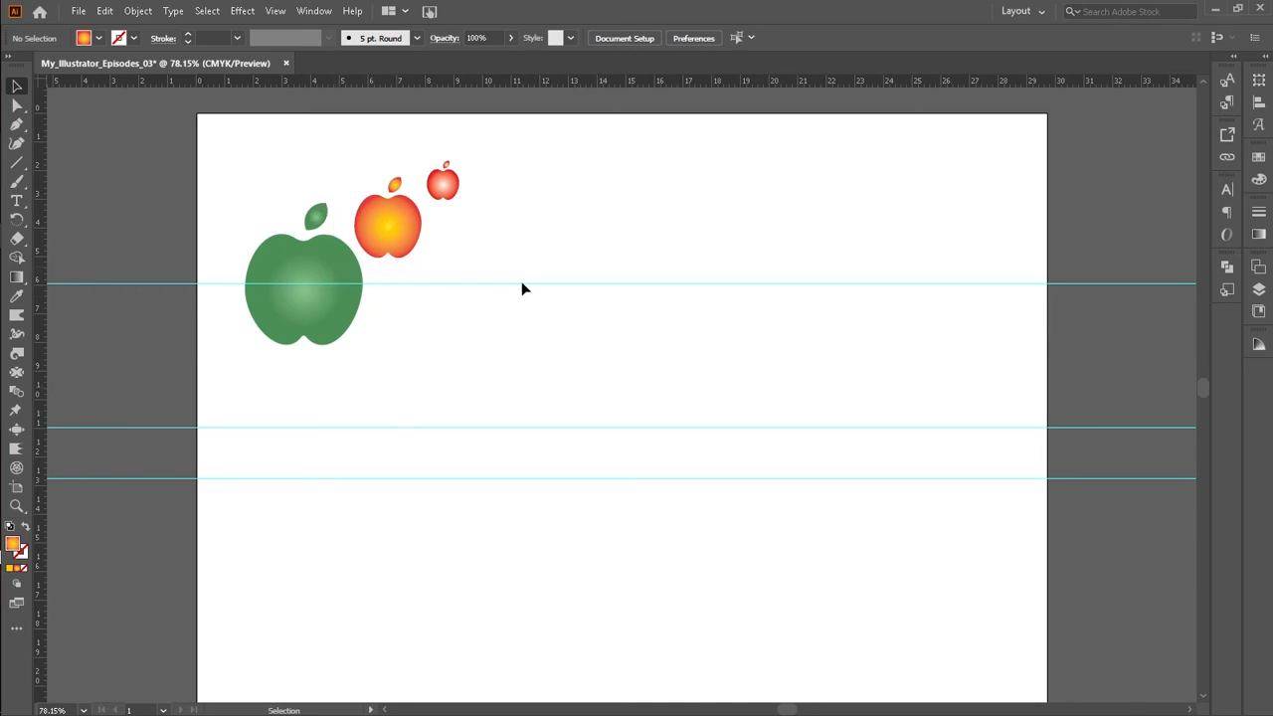
left_click(15, 161)
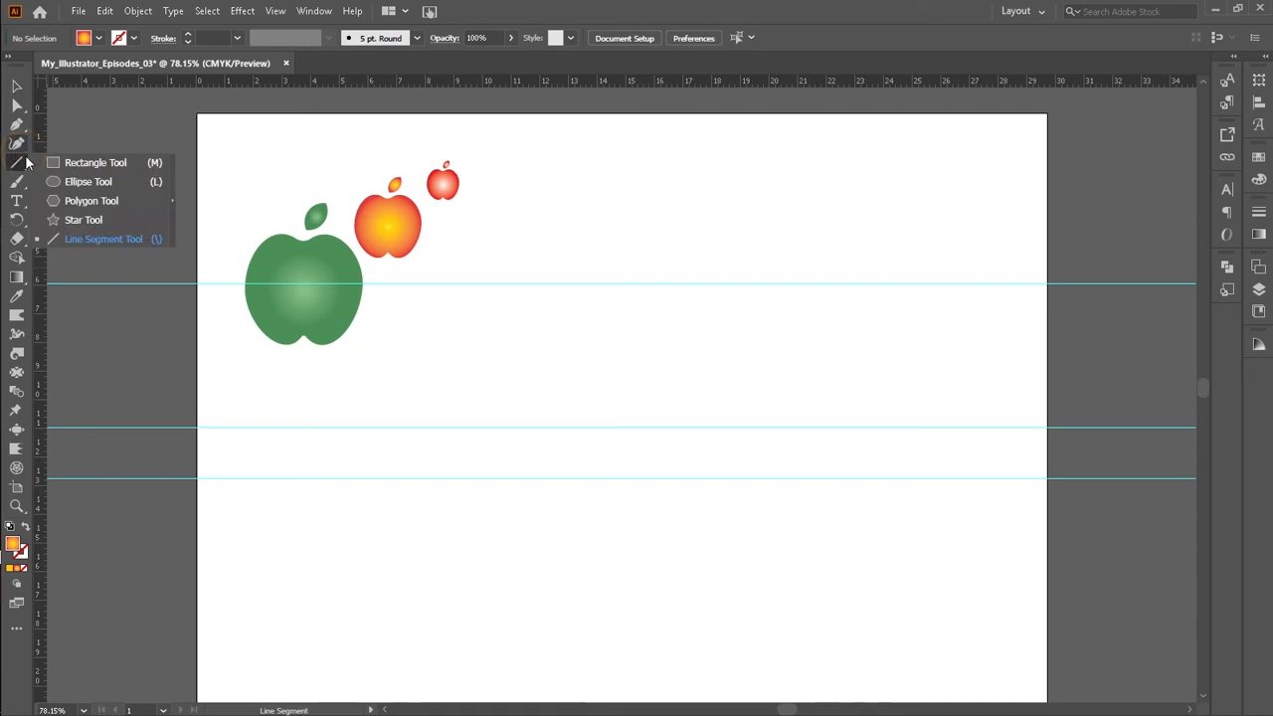
left_click(103, 165)
left_click_drag(562, 264, 591, 574)
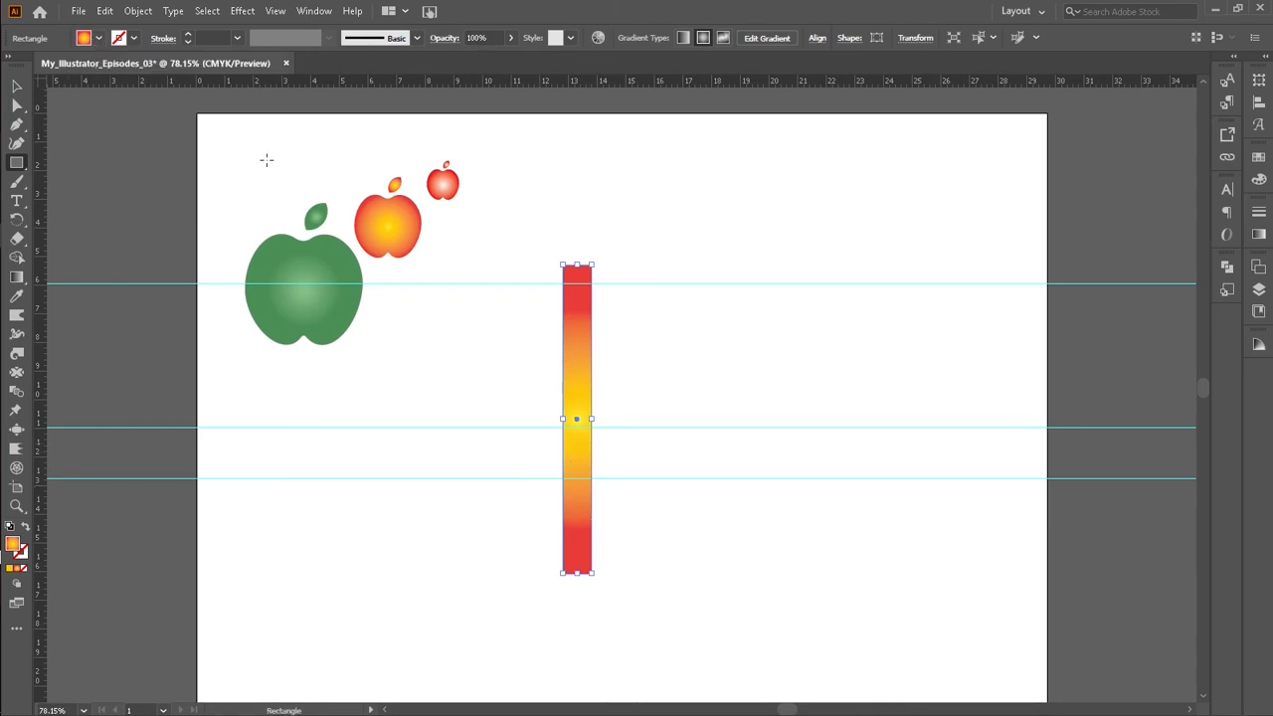
left_click(16, 85)
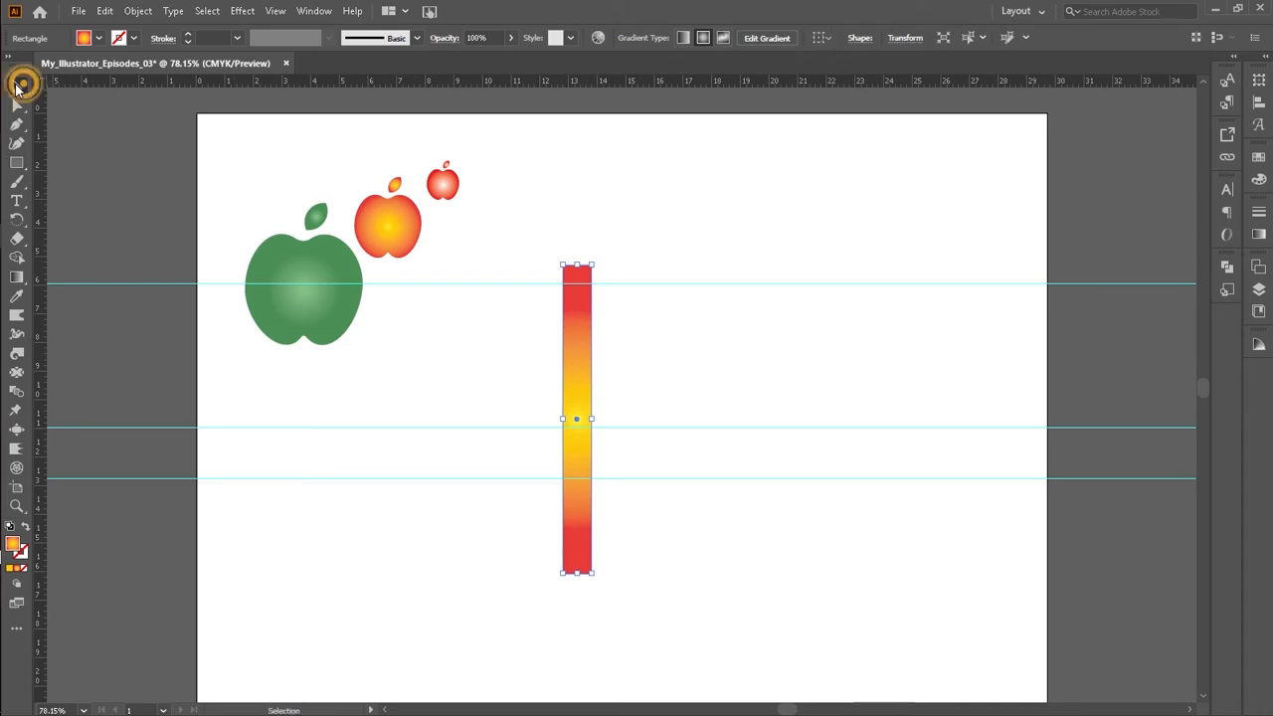
Step: Delete the rectangle's middle gradient stops so only the yellow and red end stops remain
left_click(571, 365)
left_click(1260, 236)
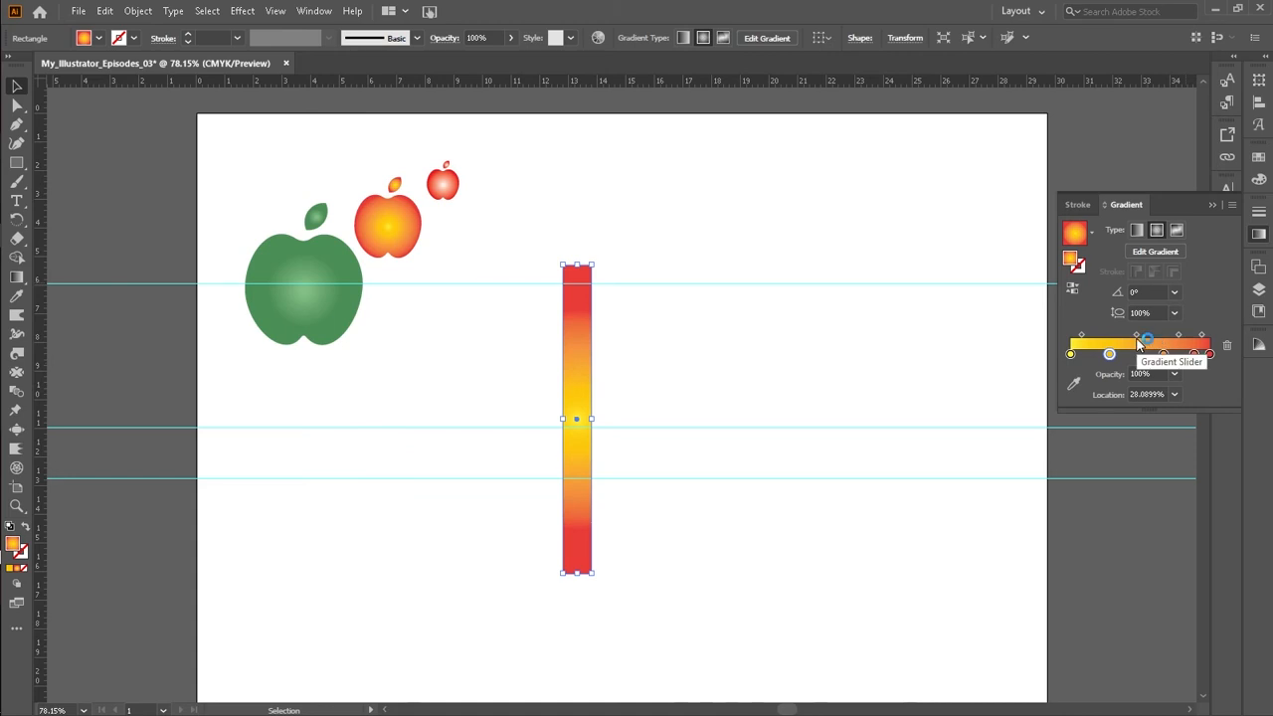
left_click(1111, 355)
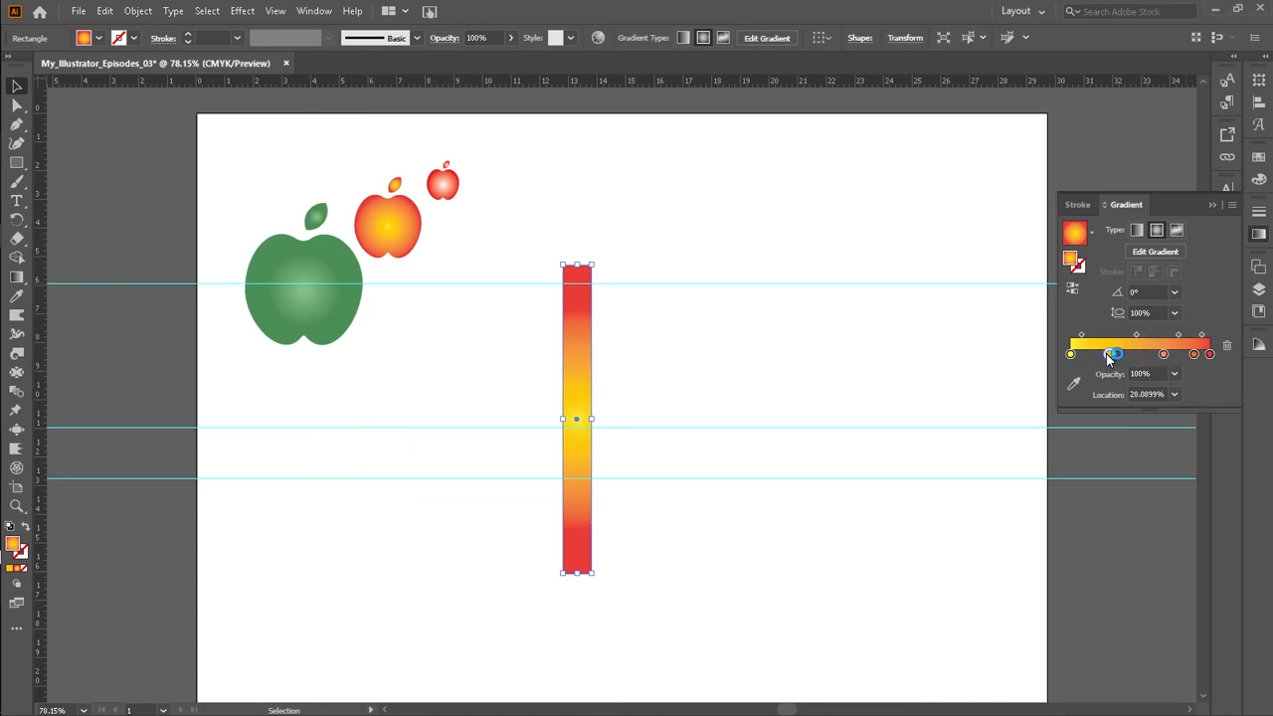
left_click(1227, 346)
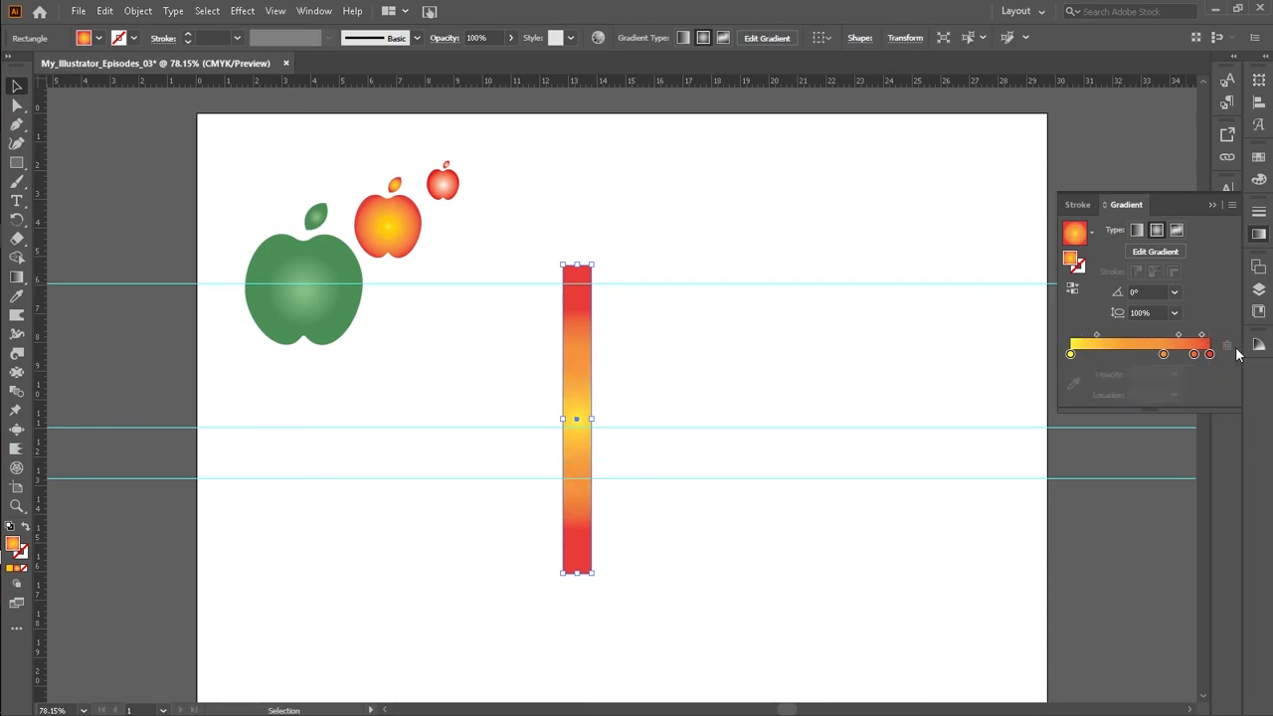
left_click(1164, 354)
left_click(1227, 346)
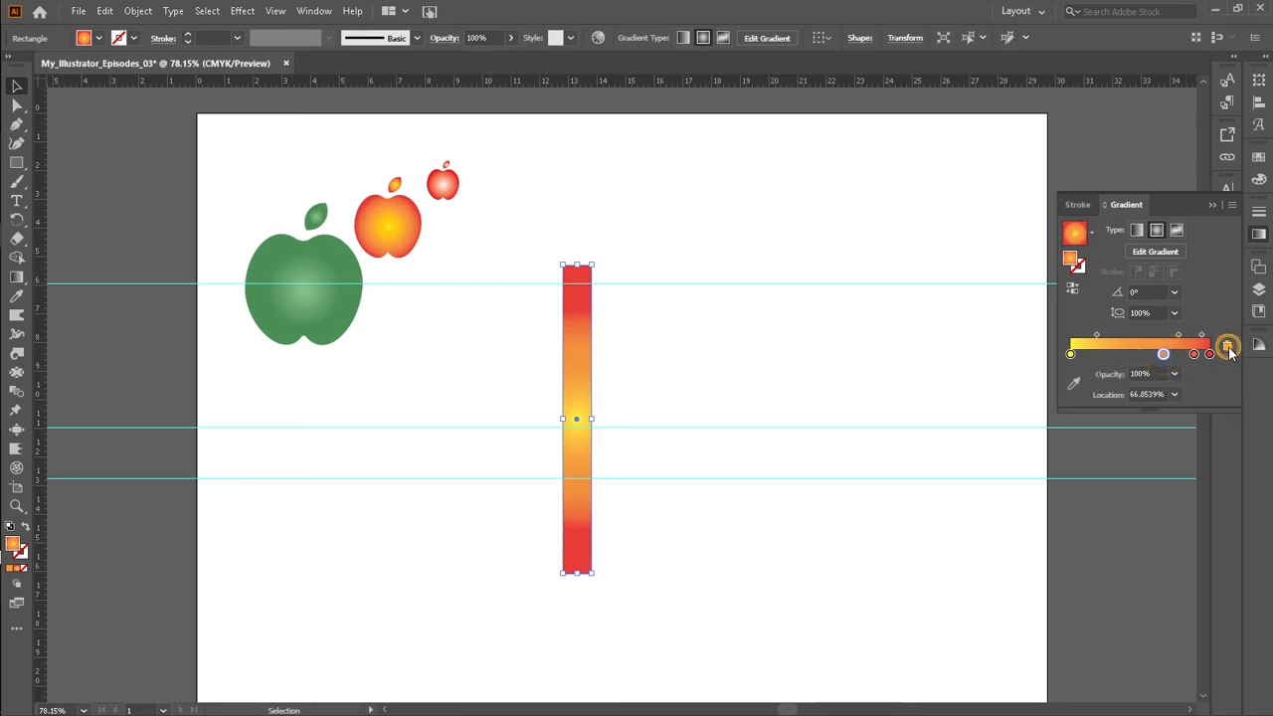
left_click(1195, 354)
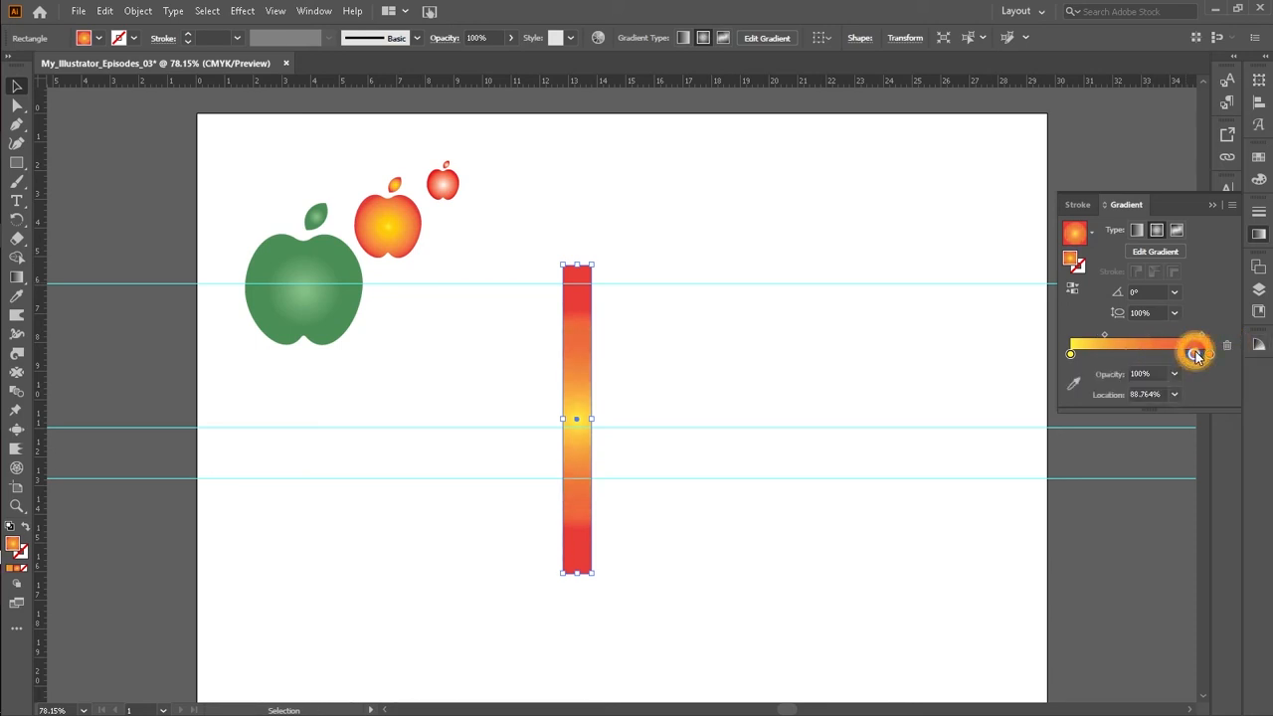
left_click(1225, 349)
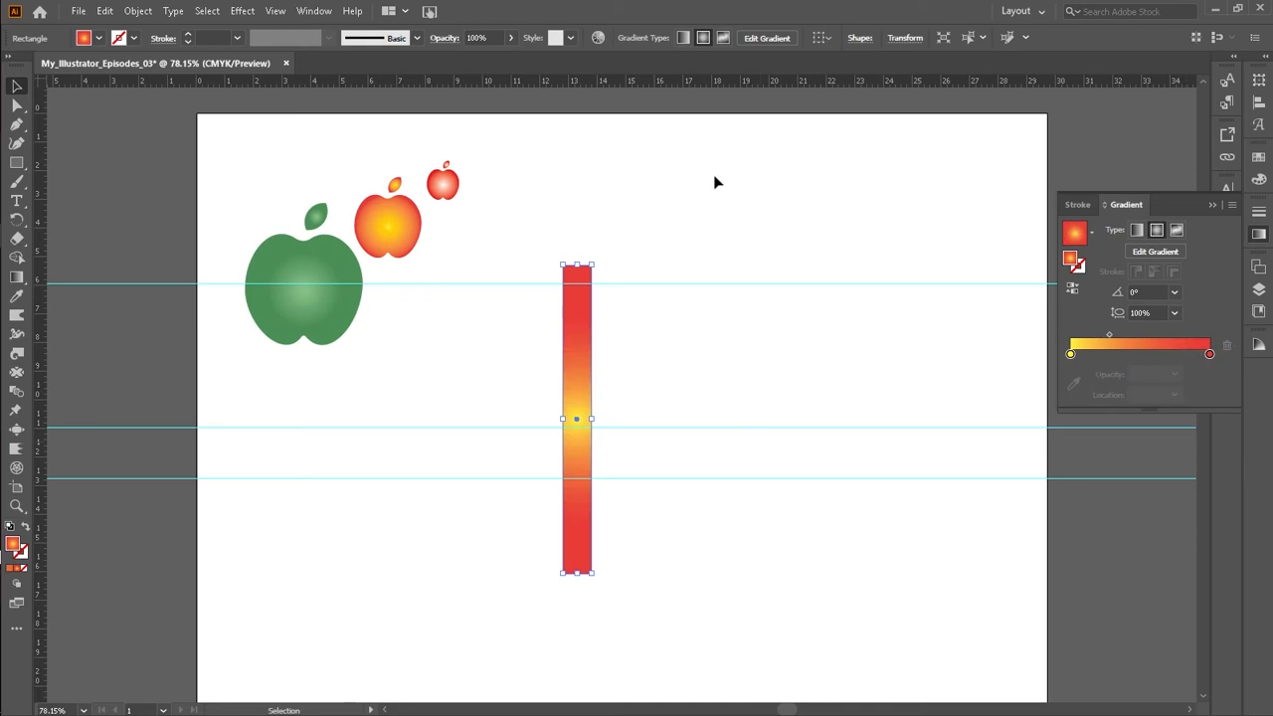
Step: Switch the rectangle's gradient to linear and move its gradient midpoint to about 45.88%
left_click_drag(574, 378, 545, 386)
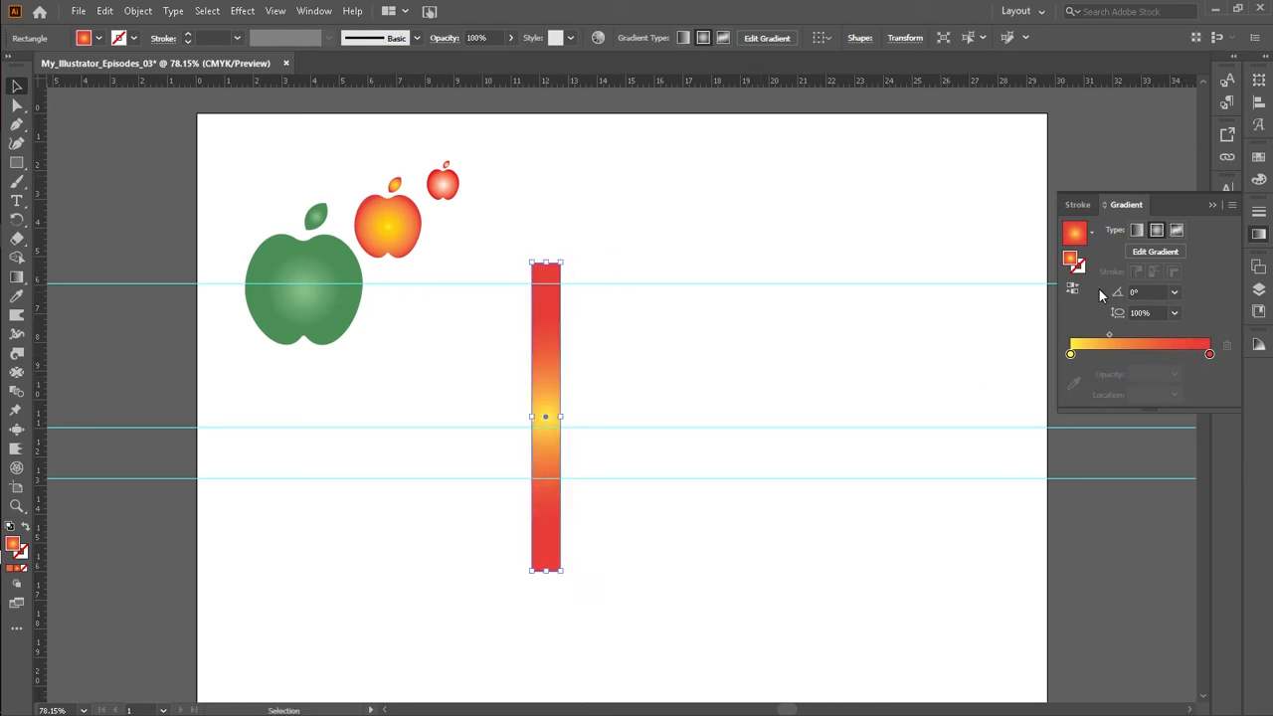
left_click(1139, 230)
left_click_drag(560, 387, 594, 377)
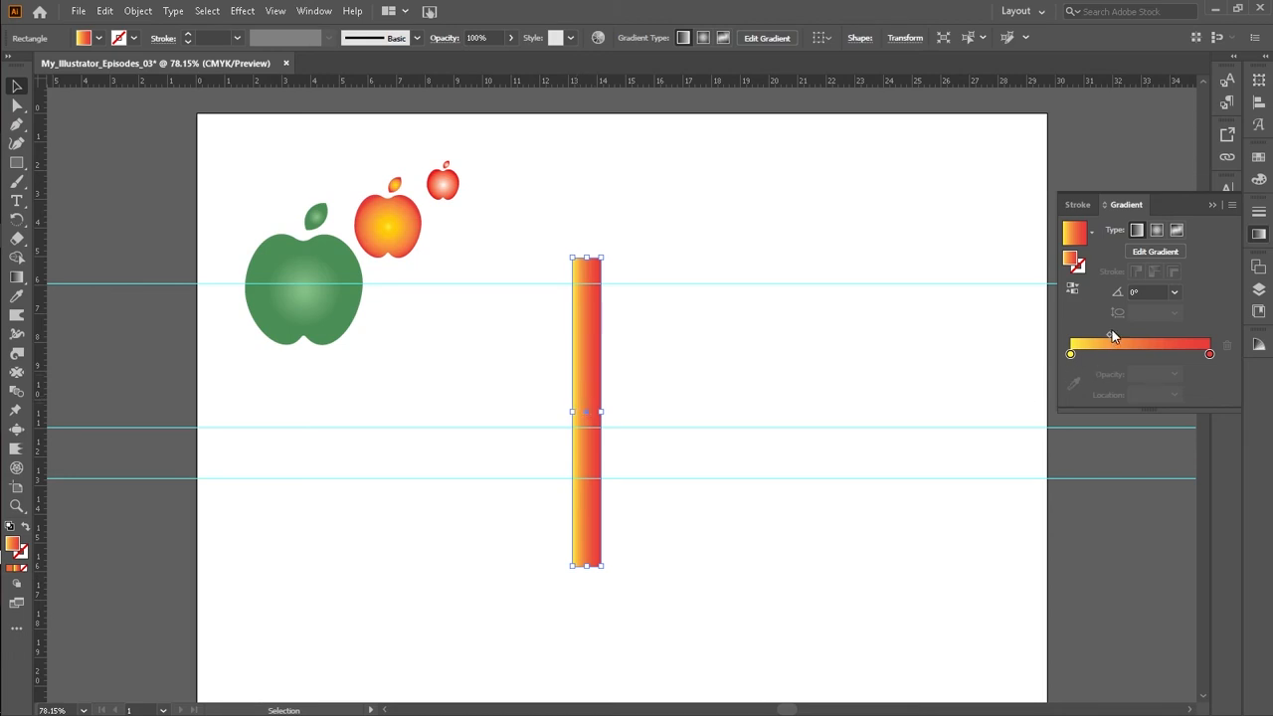
left_click_drag(1111, 339, 1136, 337)
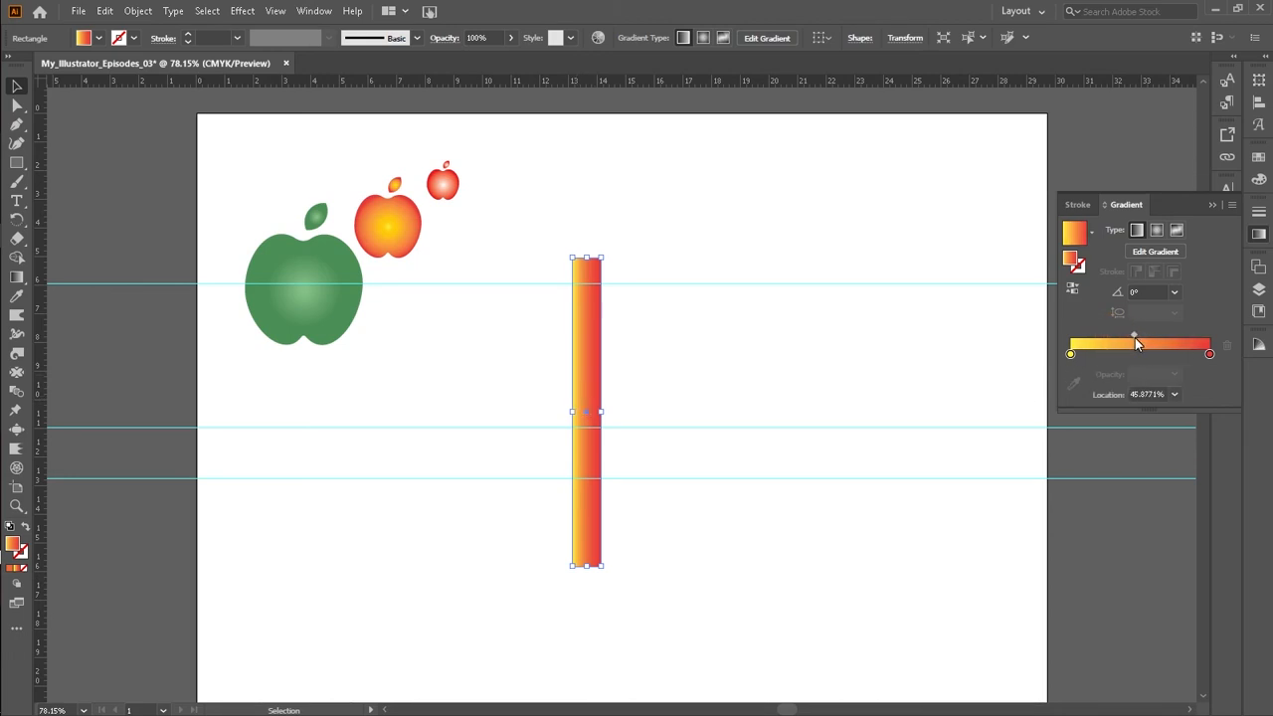
left_click(684, 350)
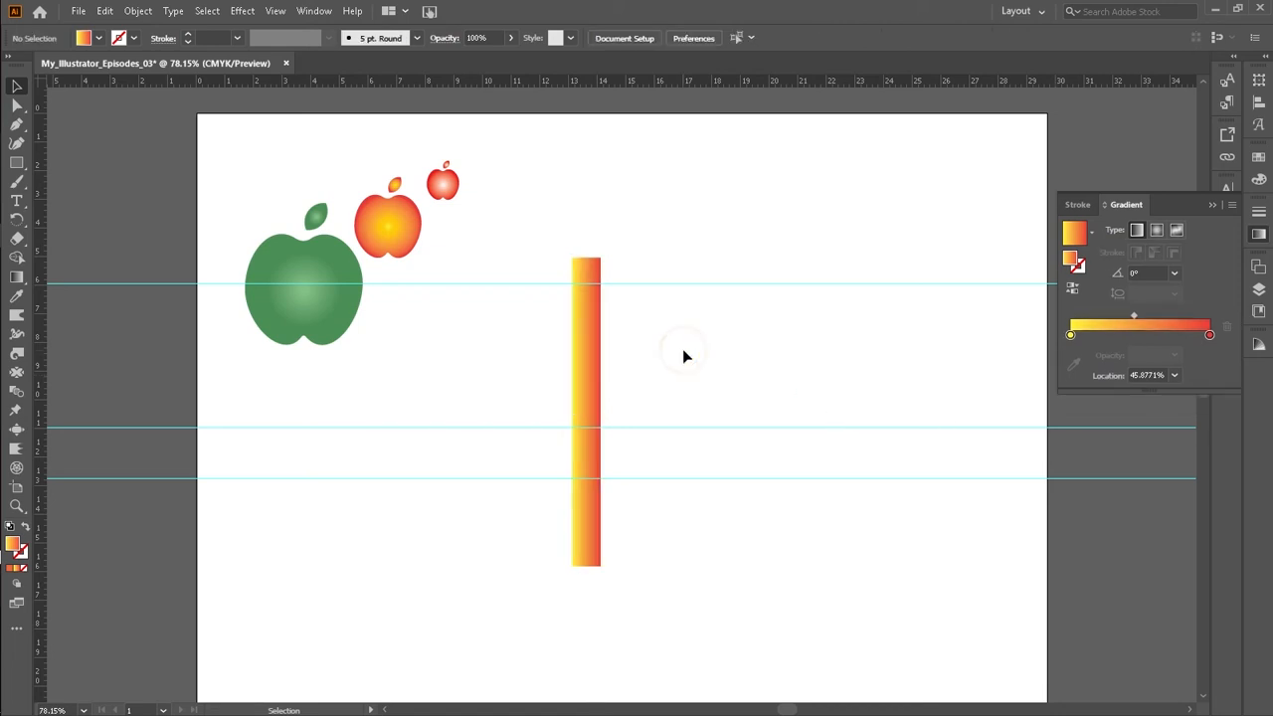
Step: Duplicate the gradient strip and place the copy directly beside it on the right
left_click(589, 343)
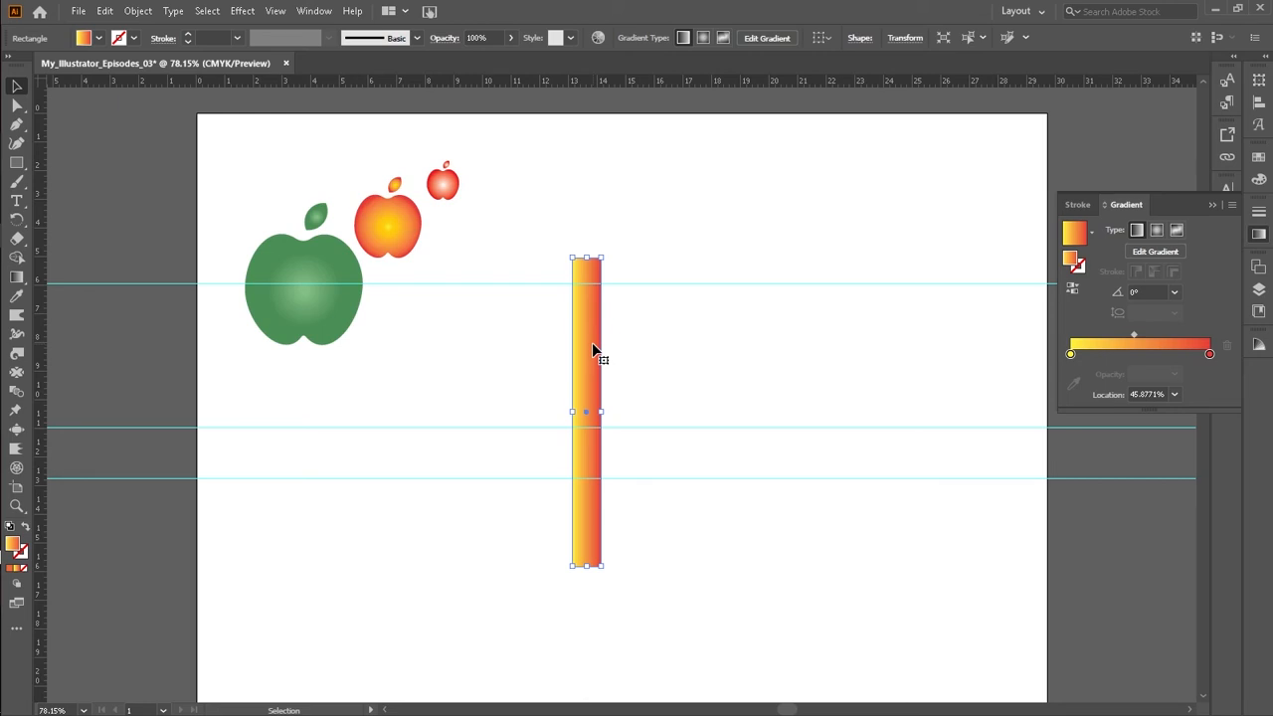
left_click_drag(593, 345, 624, 350)
key("Up")
key("Left")
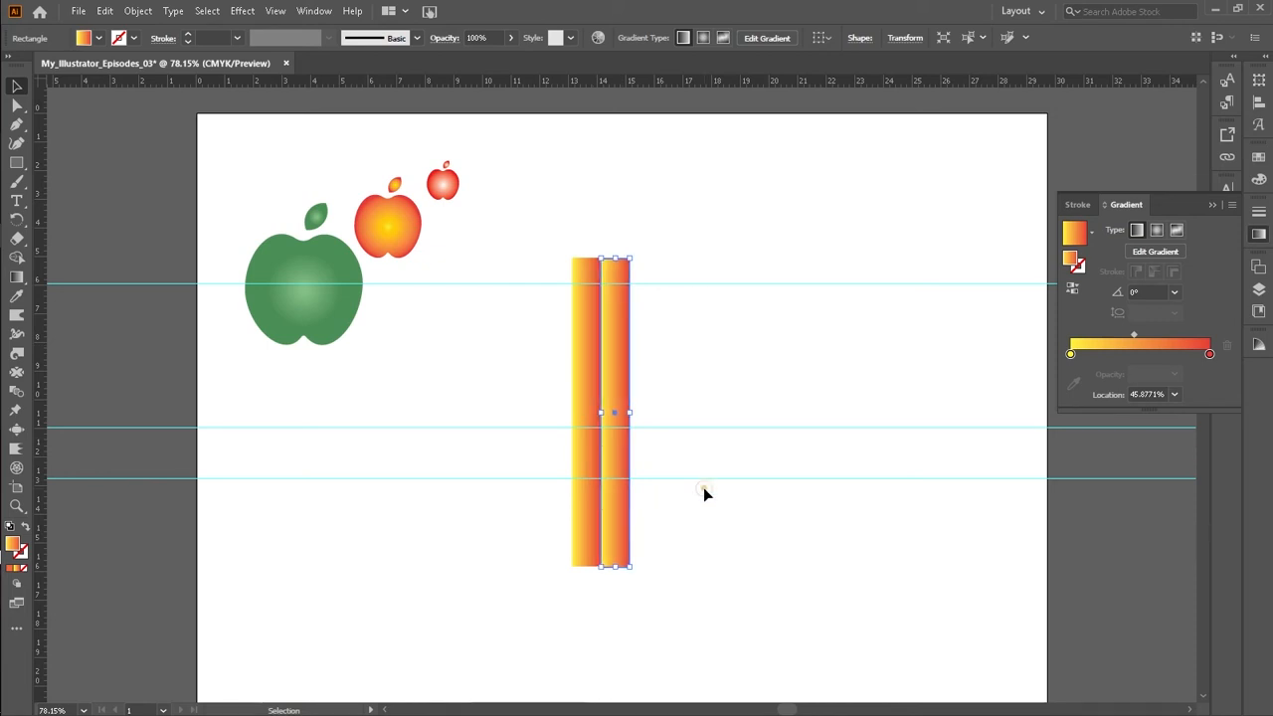
left_click(704, 490)
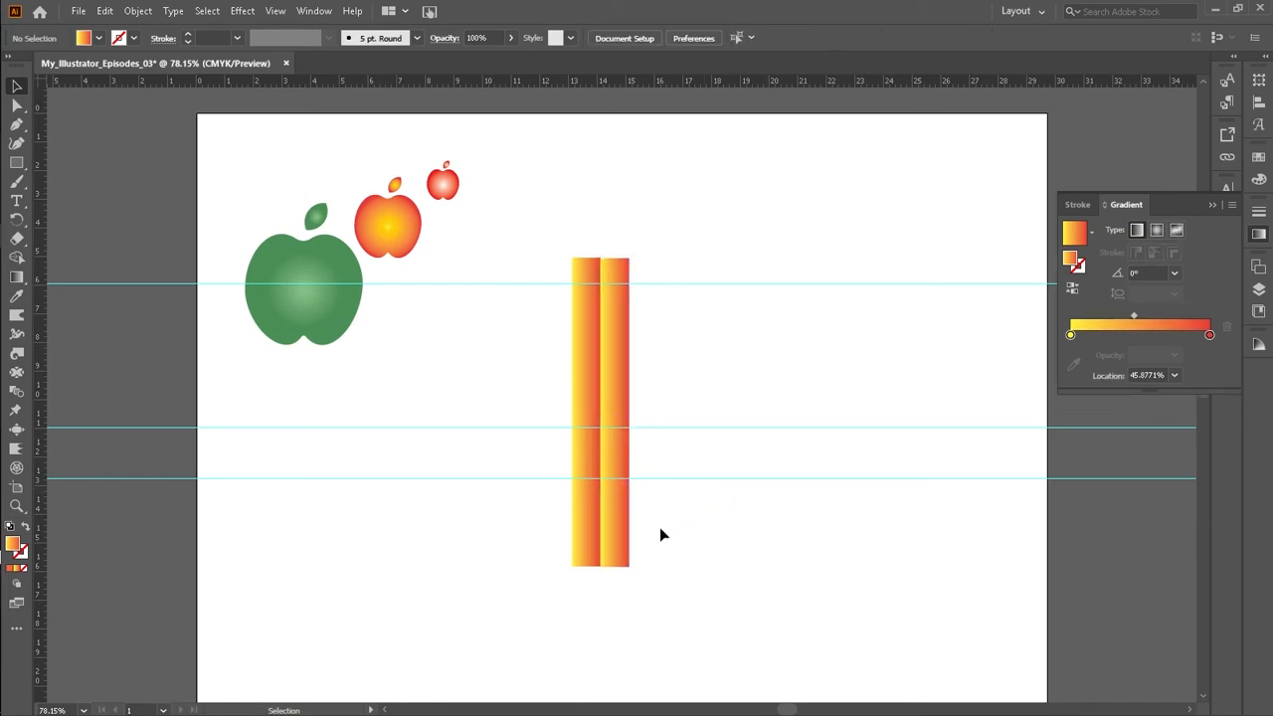
Step: Duplicate the second strip to add a third strip alongside it
left_click(624, 398)
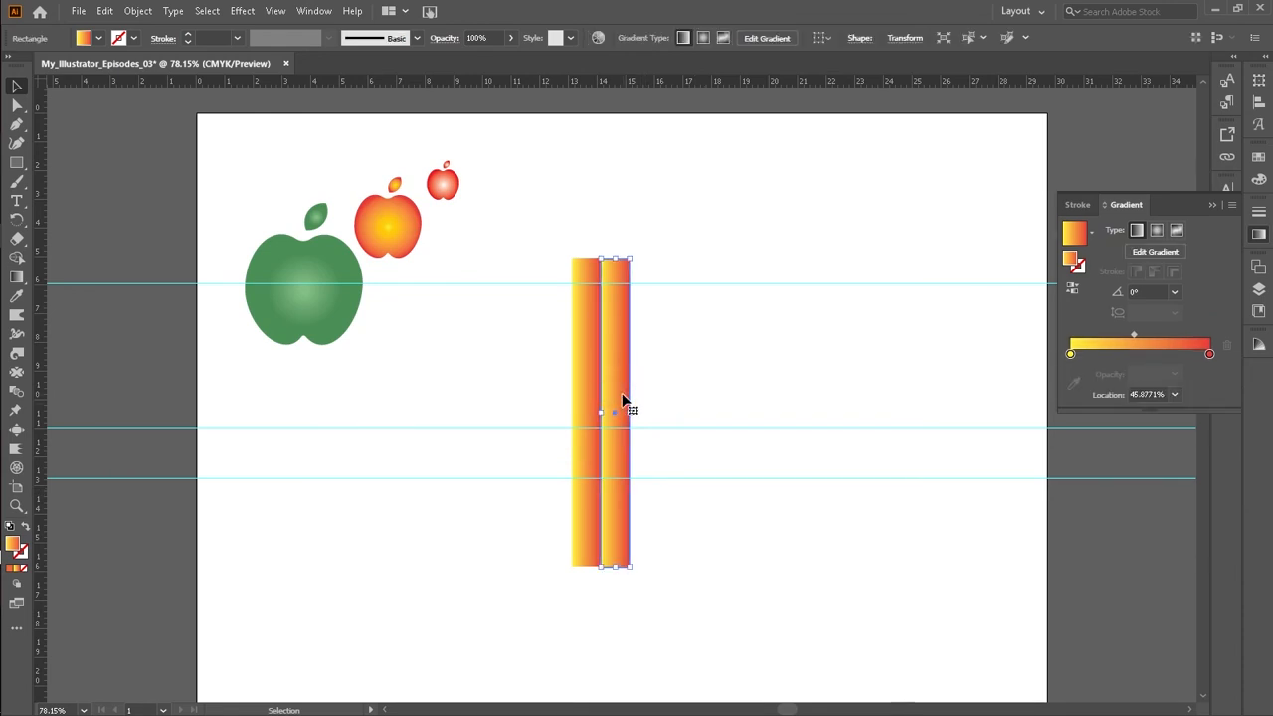
left_click_drag(624, 400, 653, 402)
key("Up")
key("Up")
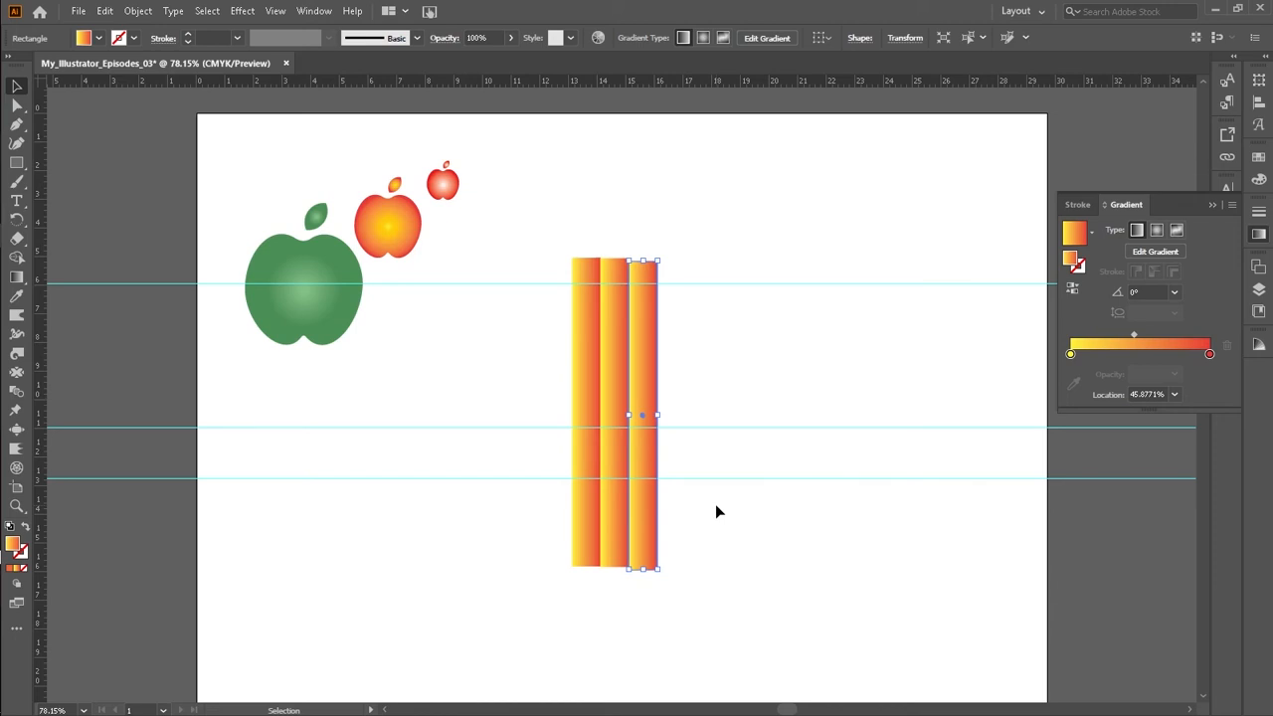
left_click(700, 515)
Step: Nudge the third strip upward so its top lines up with the other two strips
left_click_drag(490, 536, 687, 542)
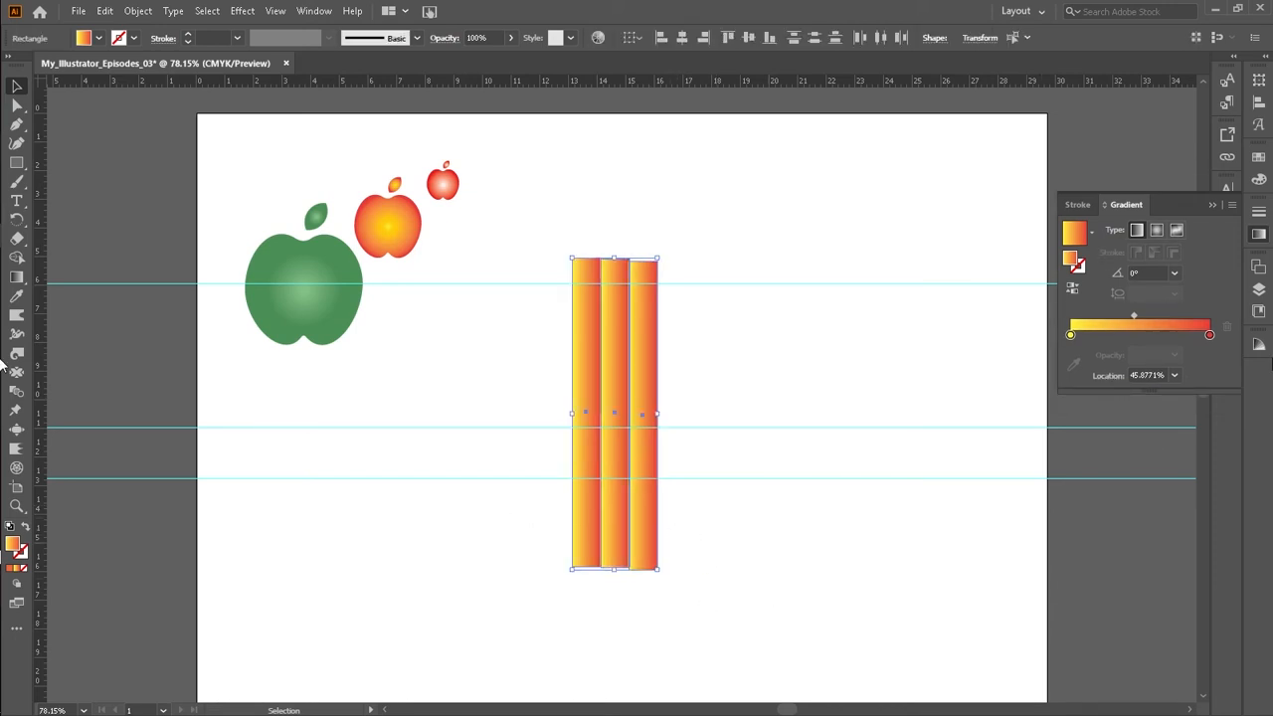
left_click(1259, 212)
left_click(1260, 212)
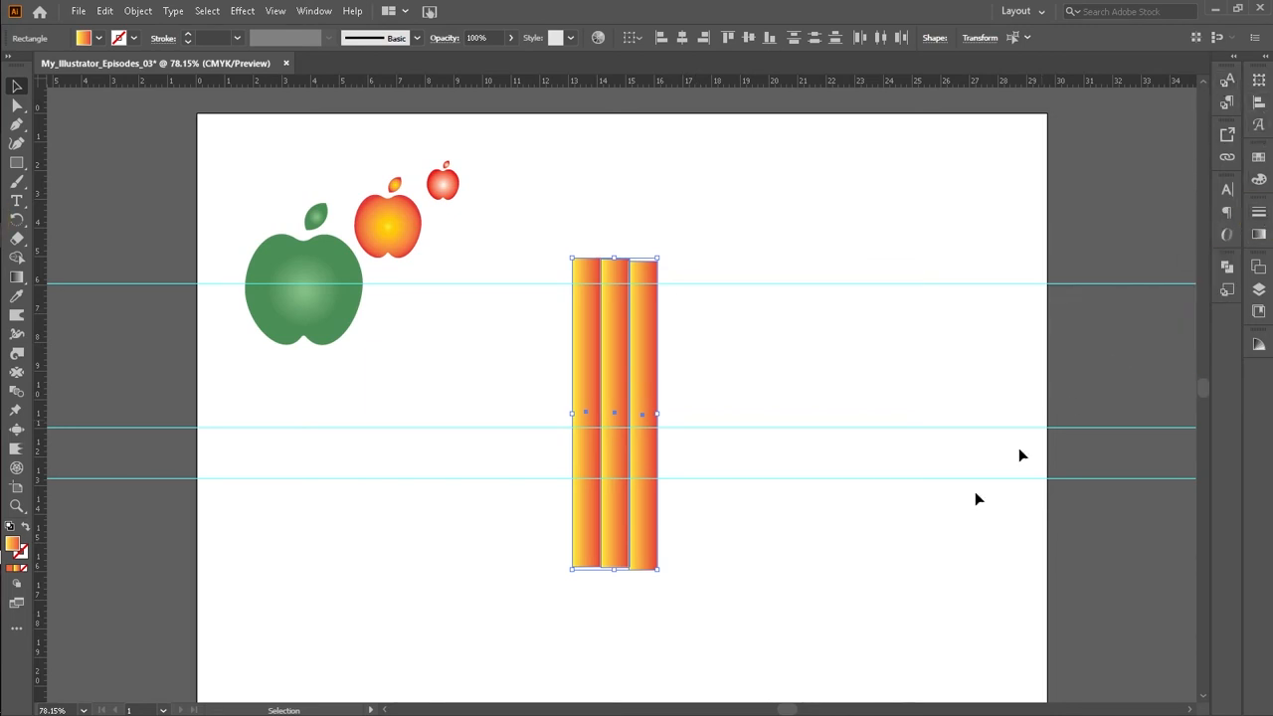
left_click(690, 568)
left_click(653, 545)
key("Up")
key("Up")
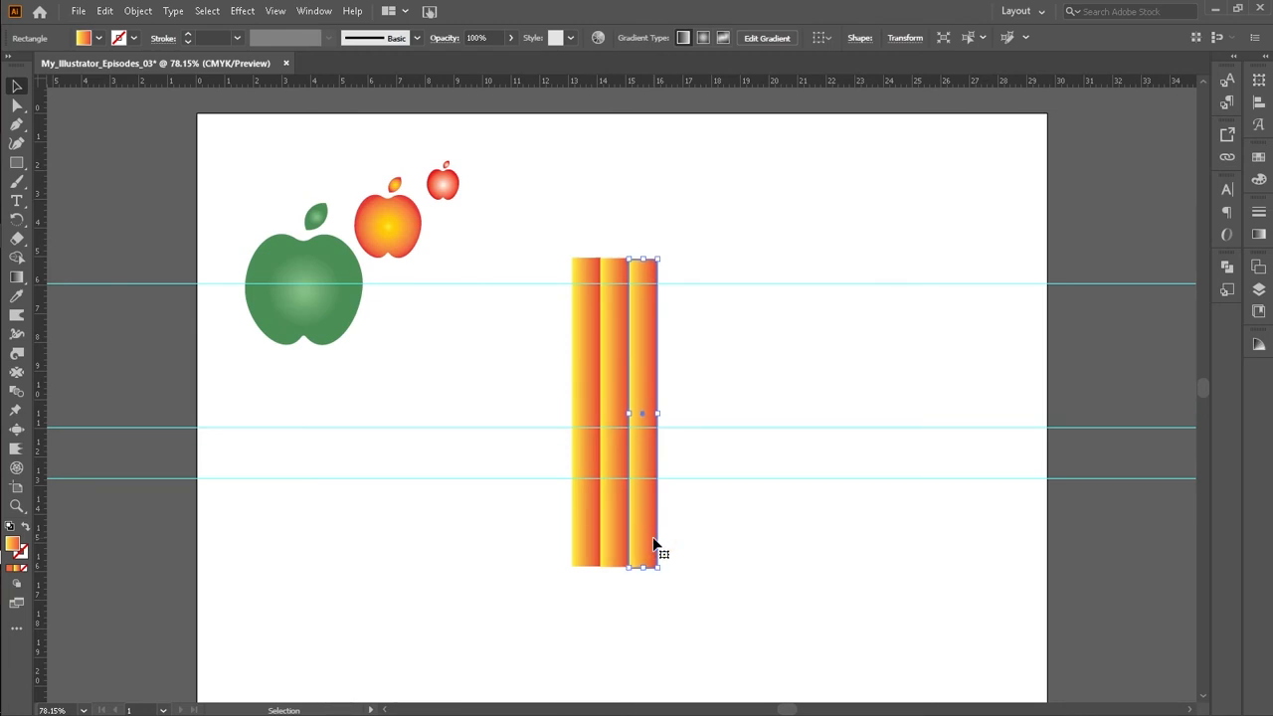
left_click(714, 539)
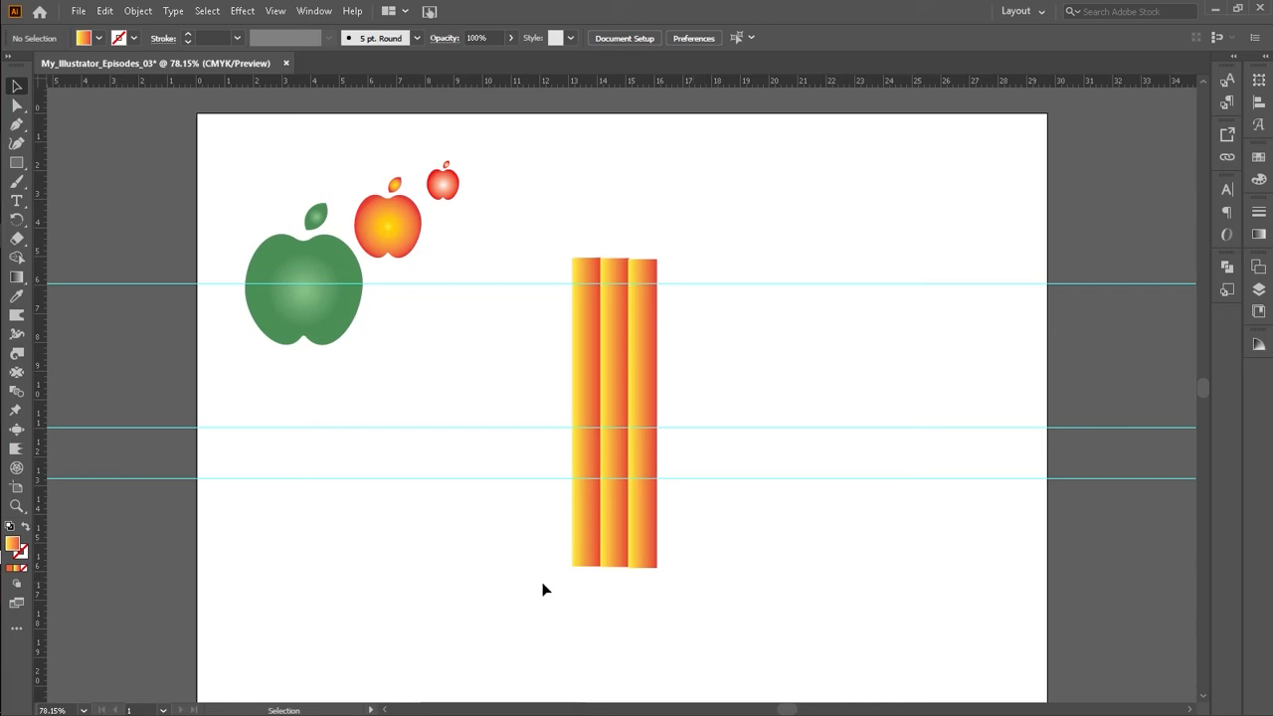
Step: Recolour the third strip's left gradient stop to orange by raising its magenta to 45%
left_click(646, 388)
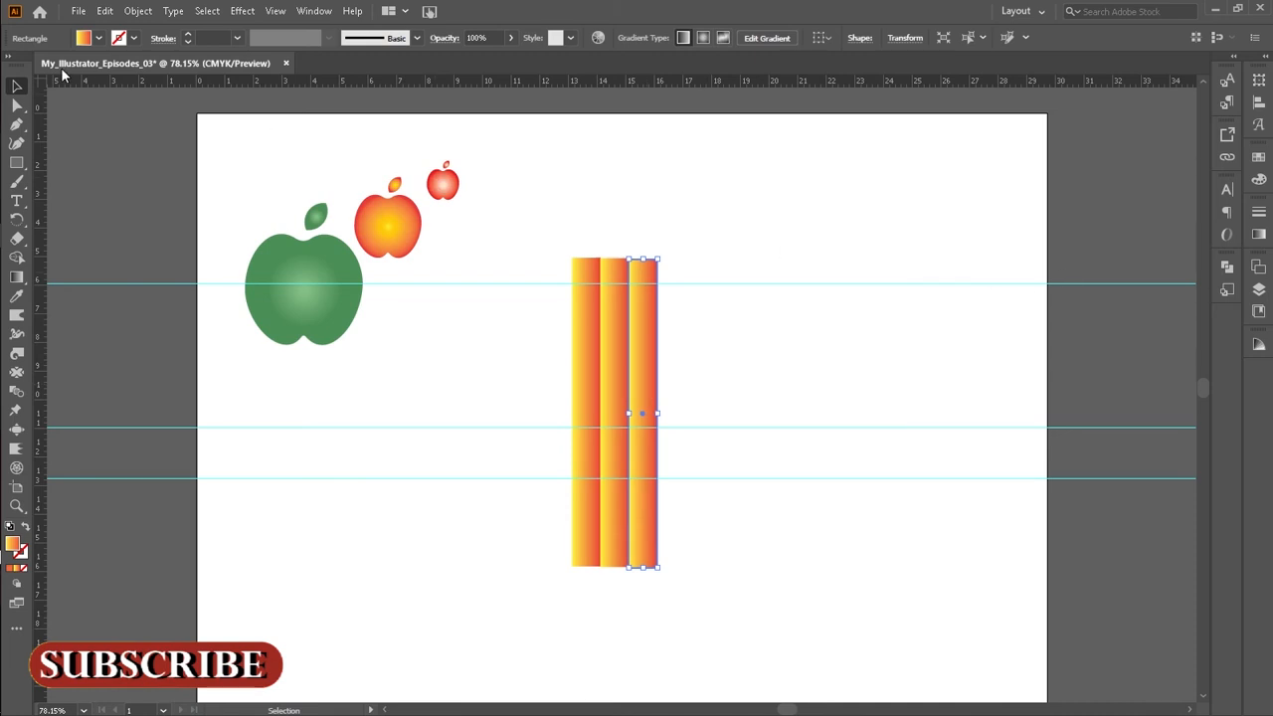
left_click(88, 37)
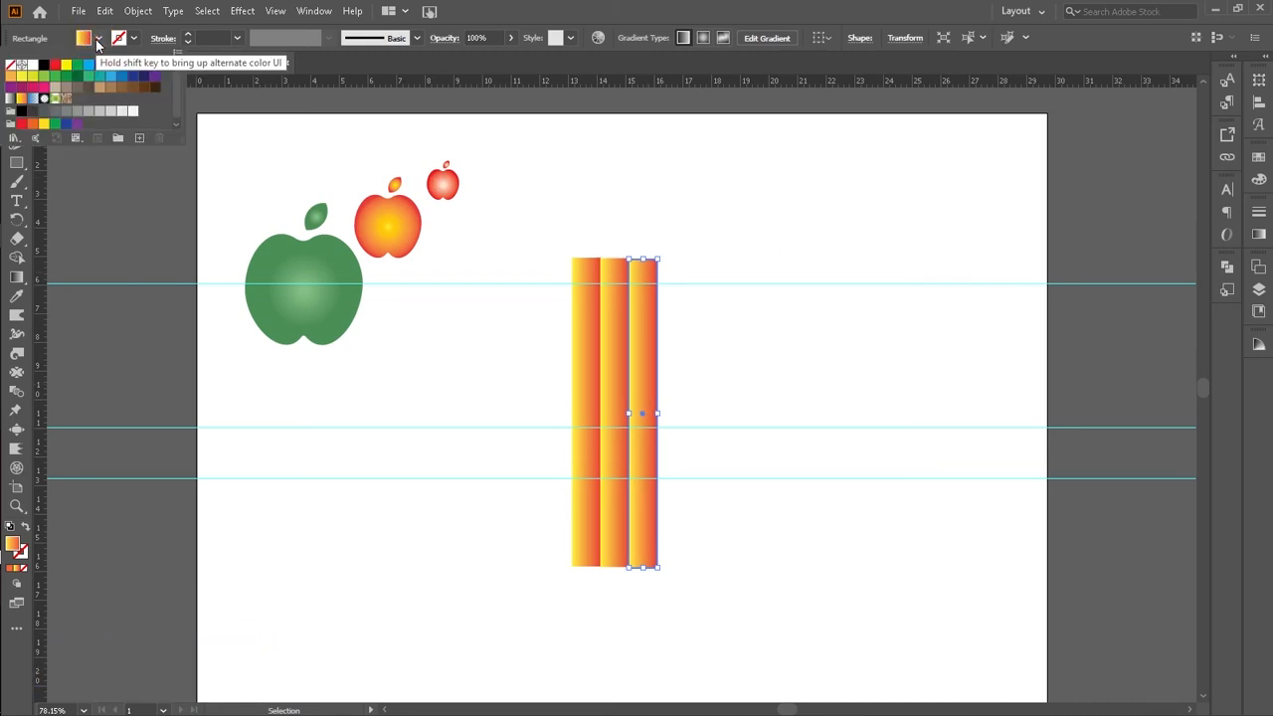
left_click(1258, 235)
left_click(1071, 355)
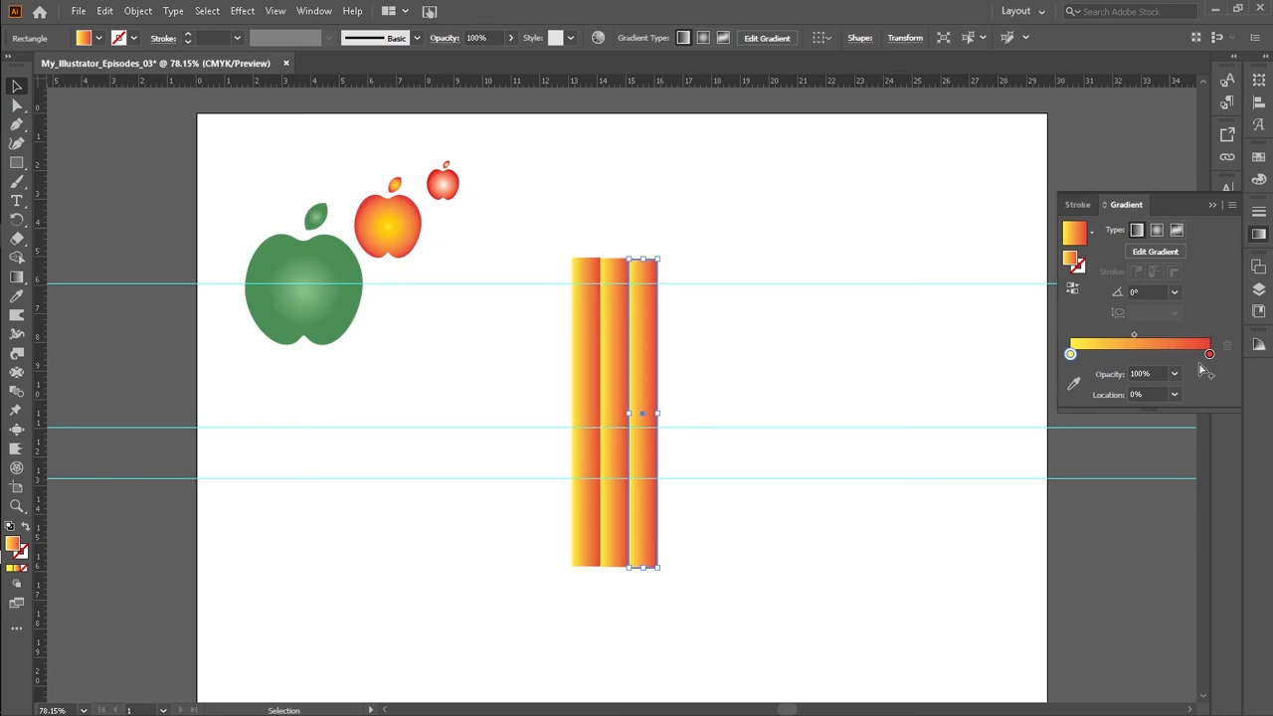
key("Delete")
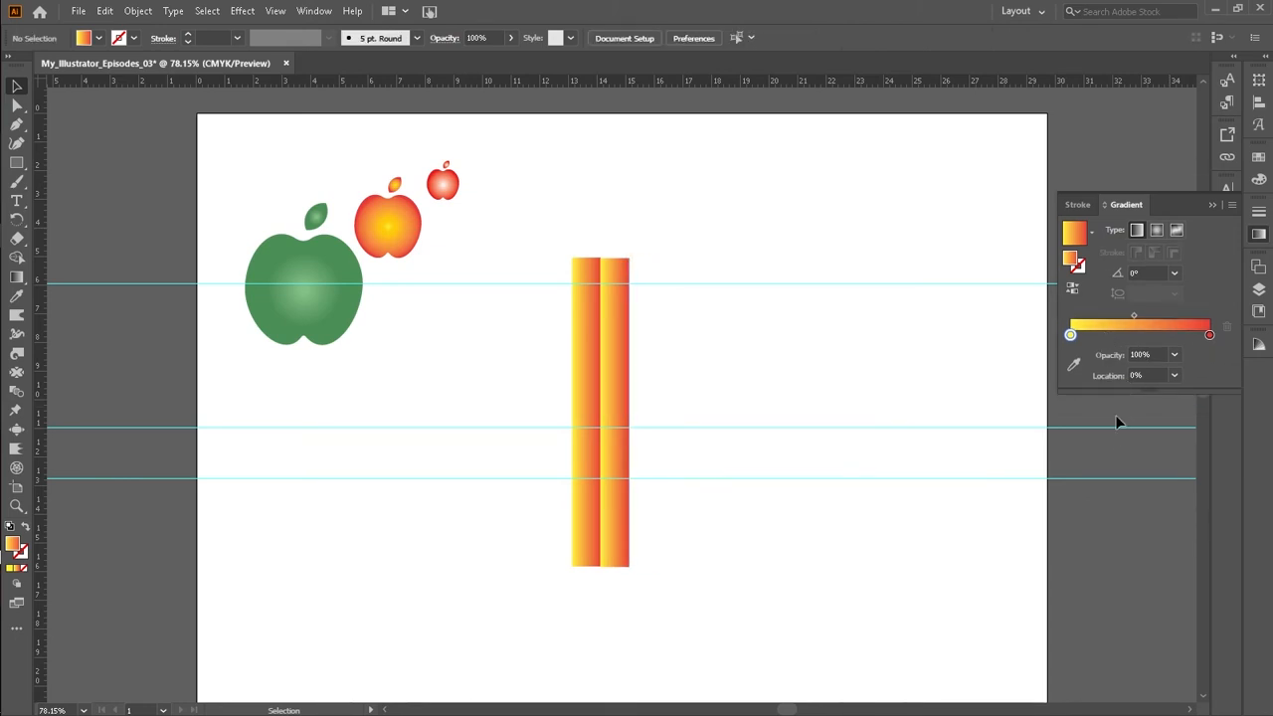
key("ctrl+z")
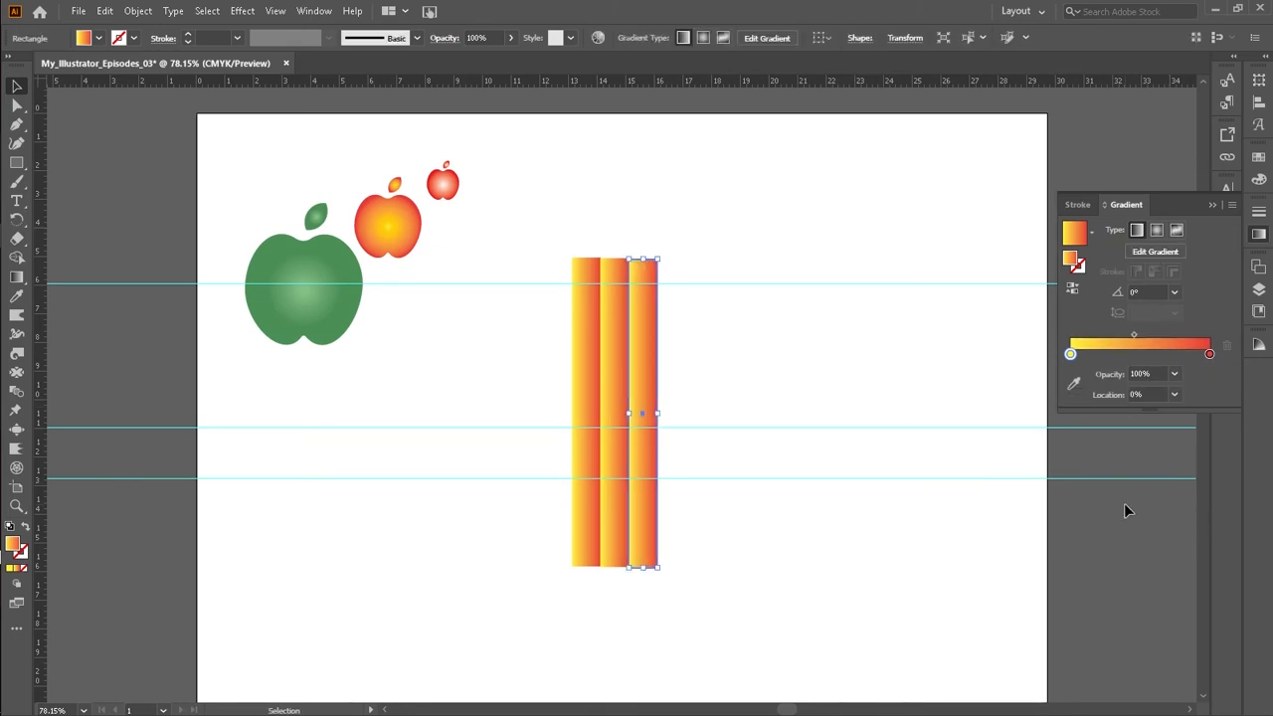
double_click(1070, 355)
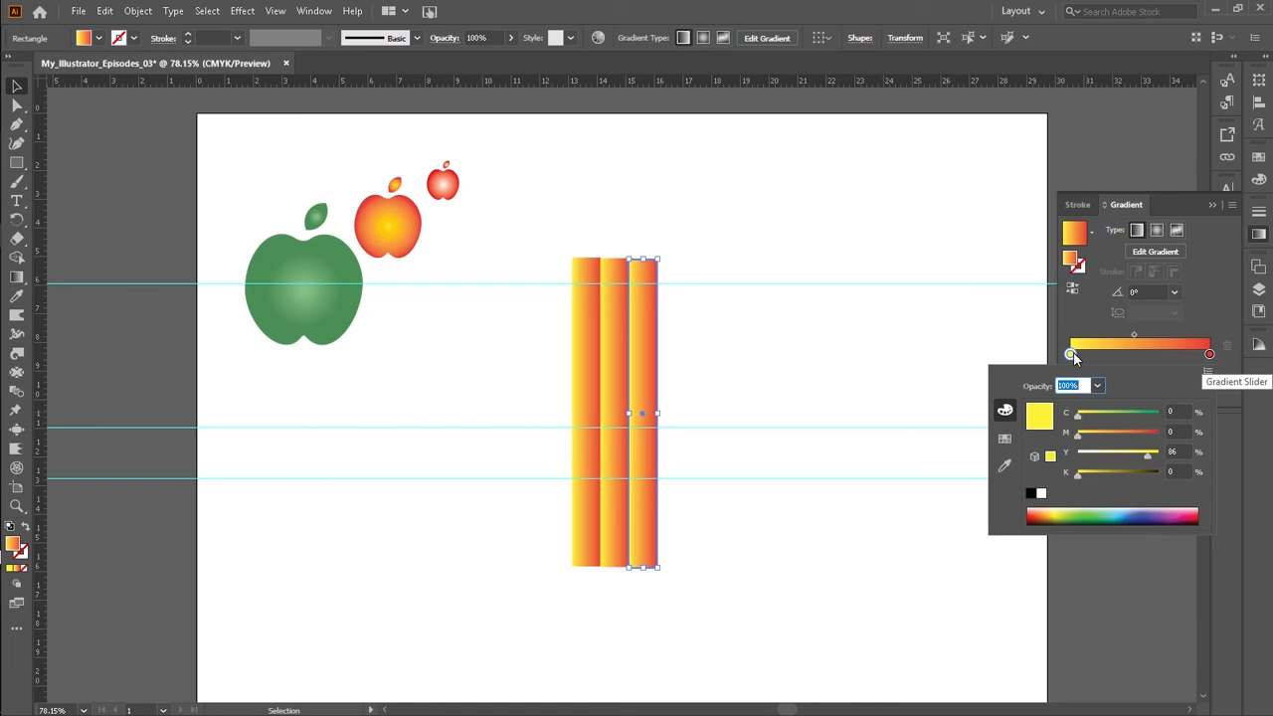
left_click_drag(1077, 432, 1115, 432)
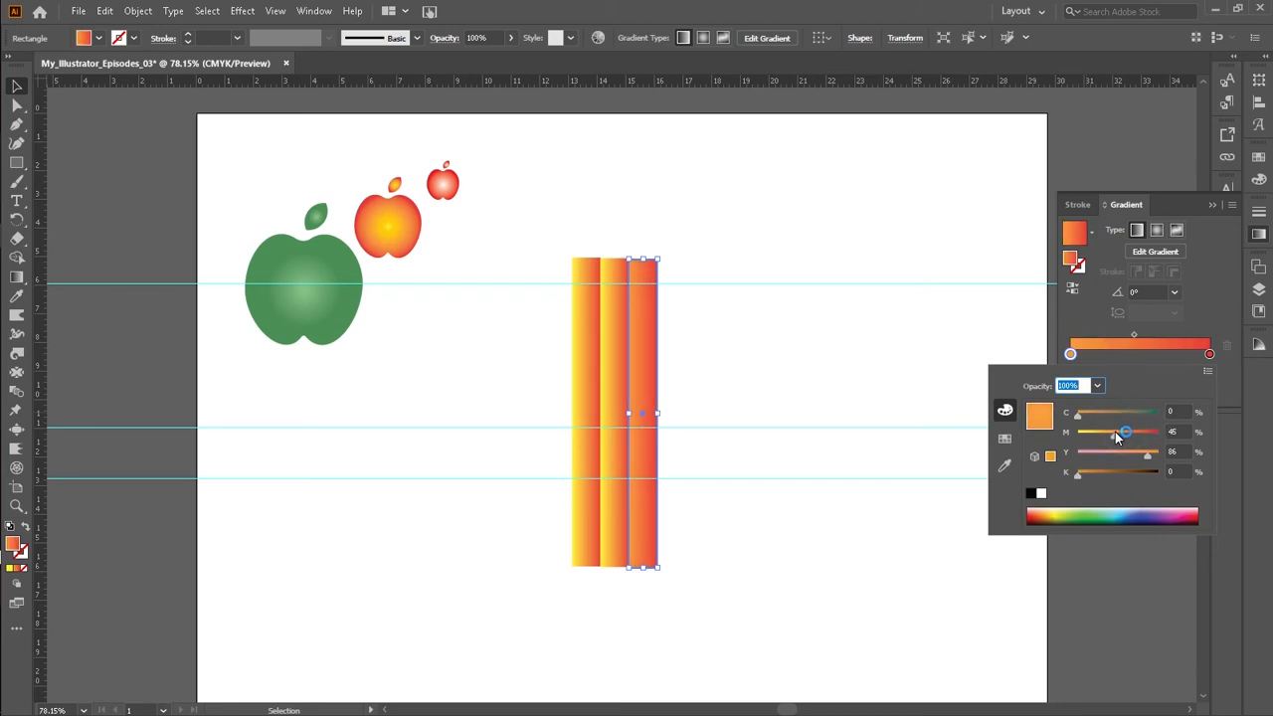
left_click(1115, 432)
Step: Adjust the second strip's left gradient stop colour, and add an extra middle stop then delete it
left_click(620, 386)
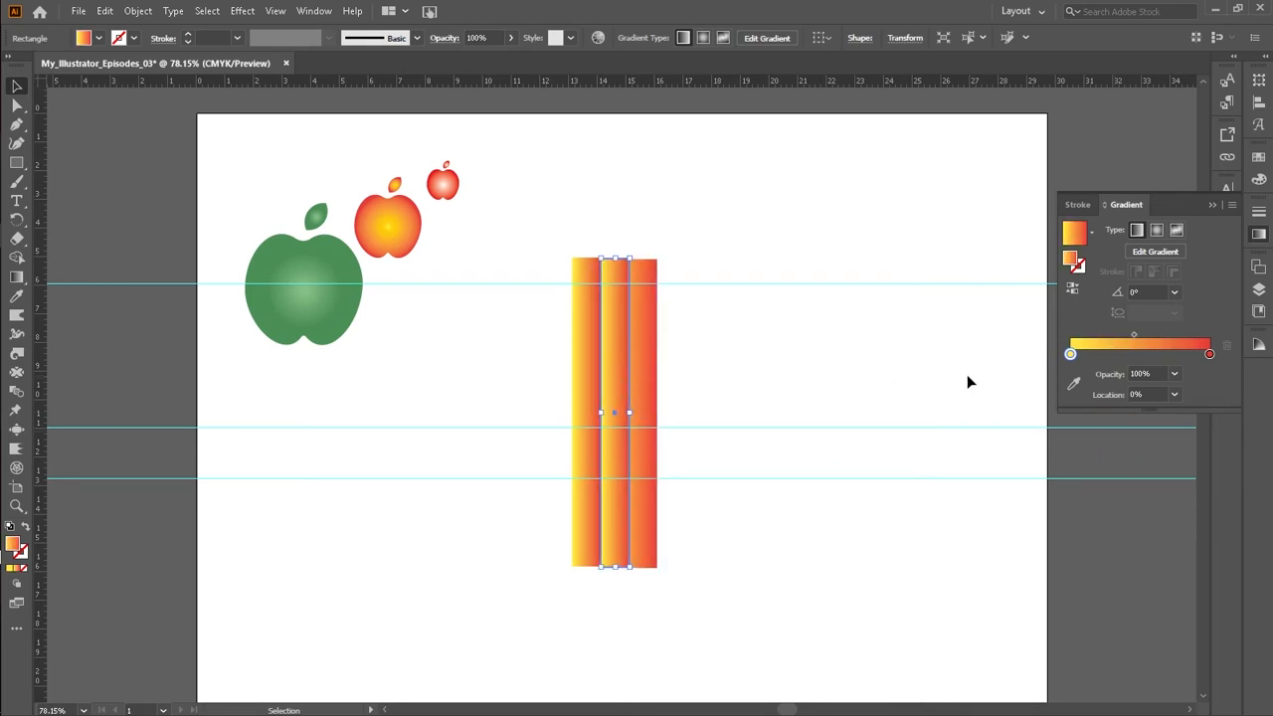
double_click(1073, 355)
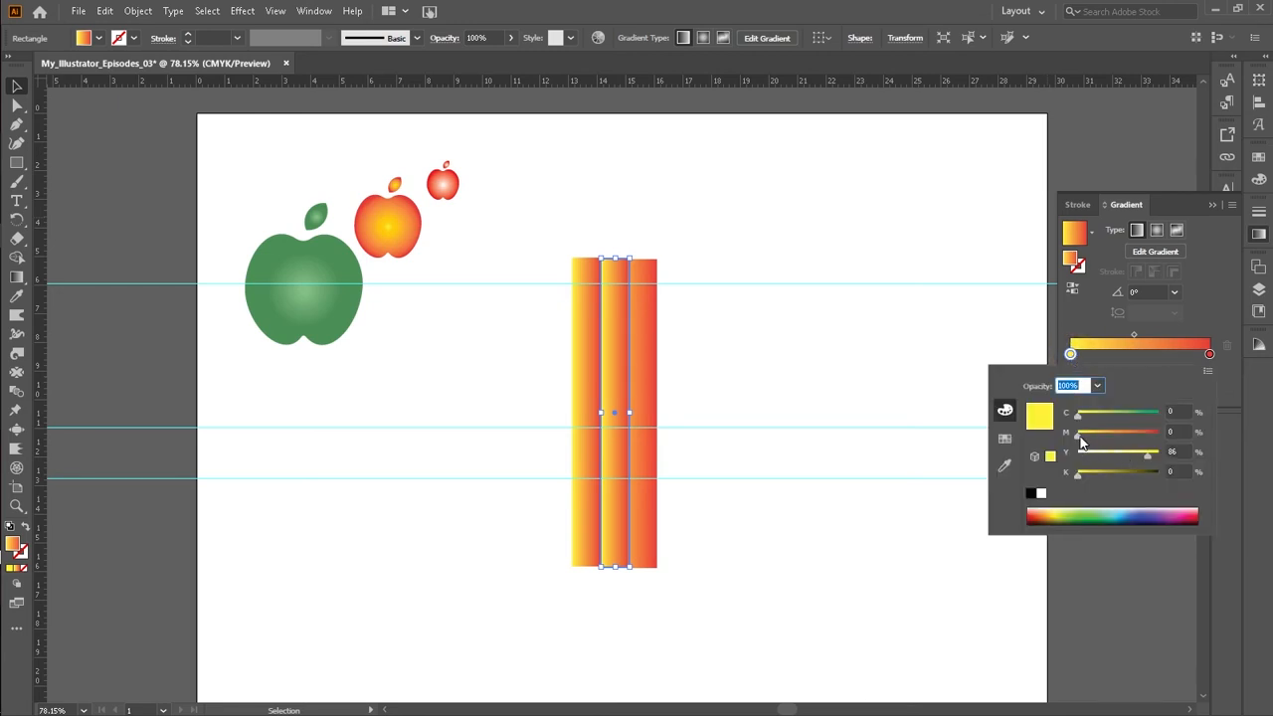
left_click_drag(1082, 443, 1136, 459)
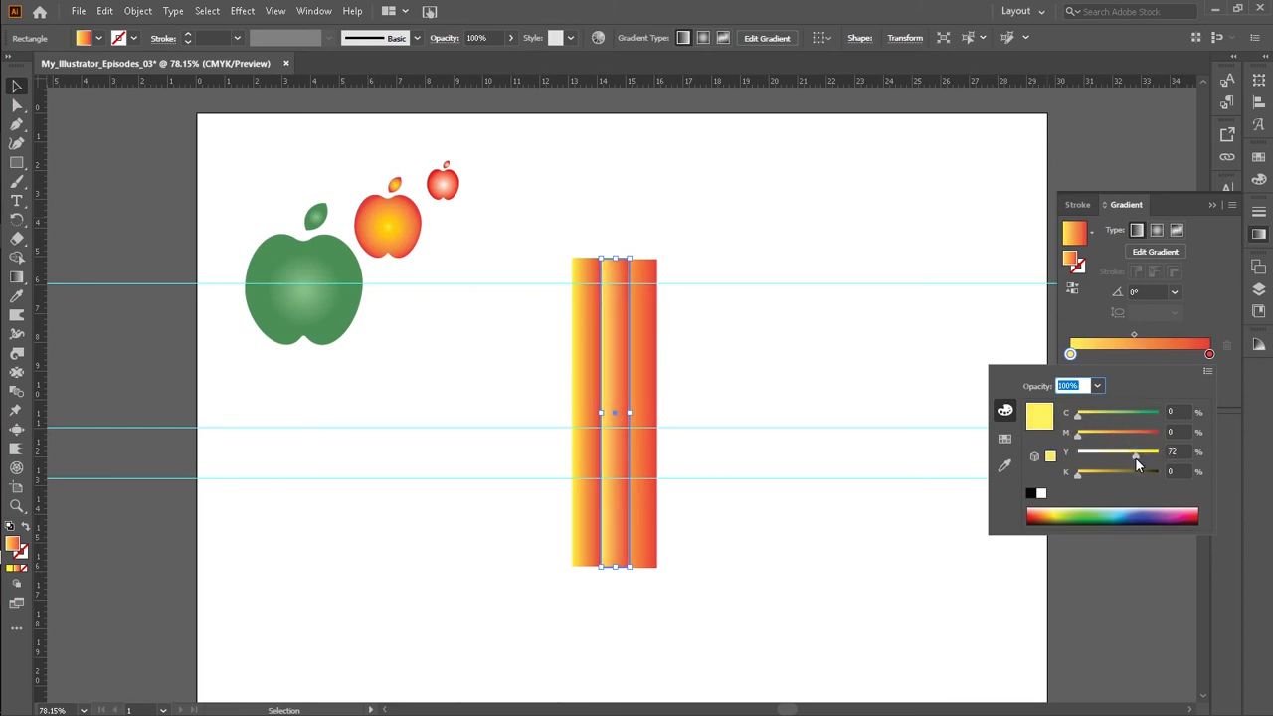
left_click(1136, 336)
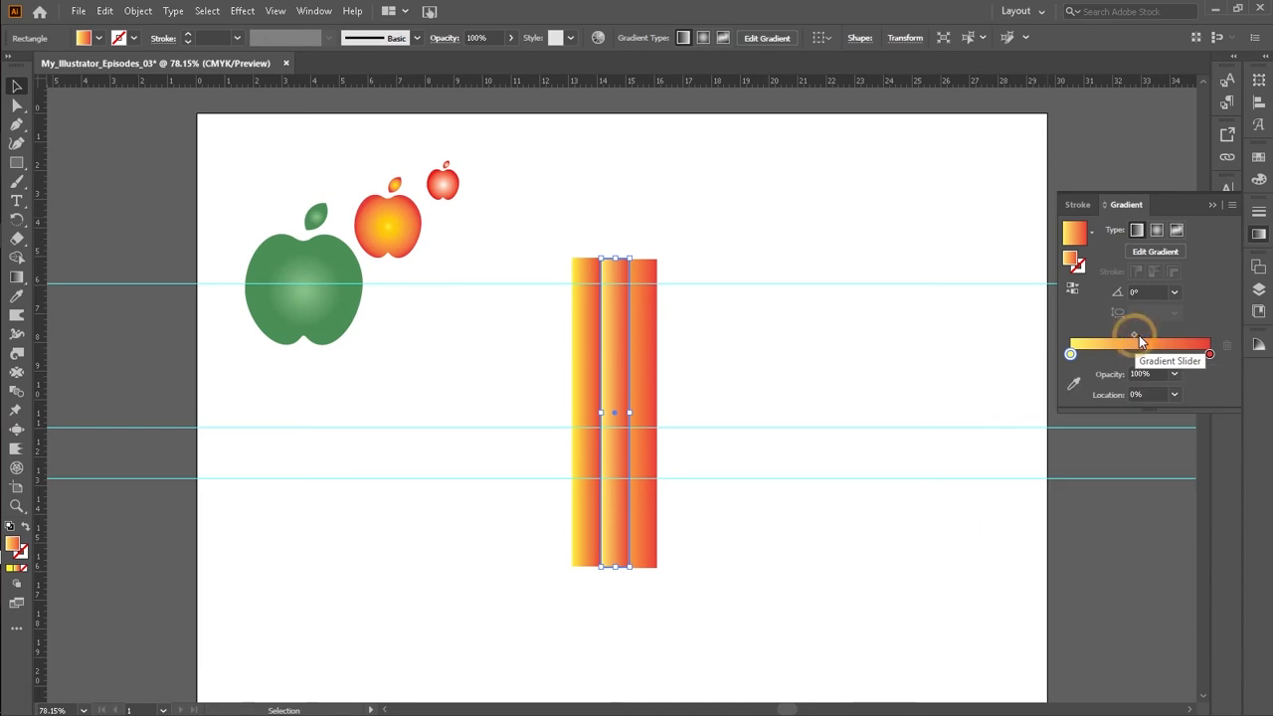
left_click_drag(1071, 355, 1116, 355, "alt")
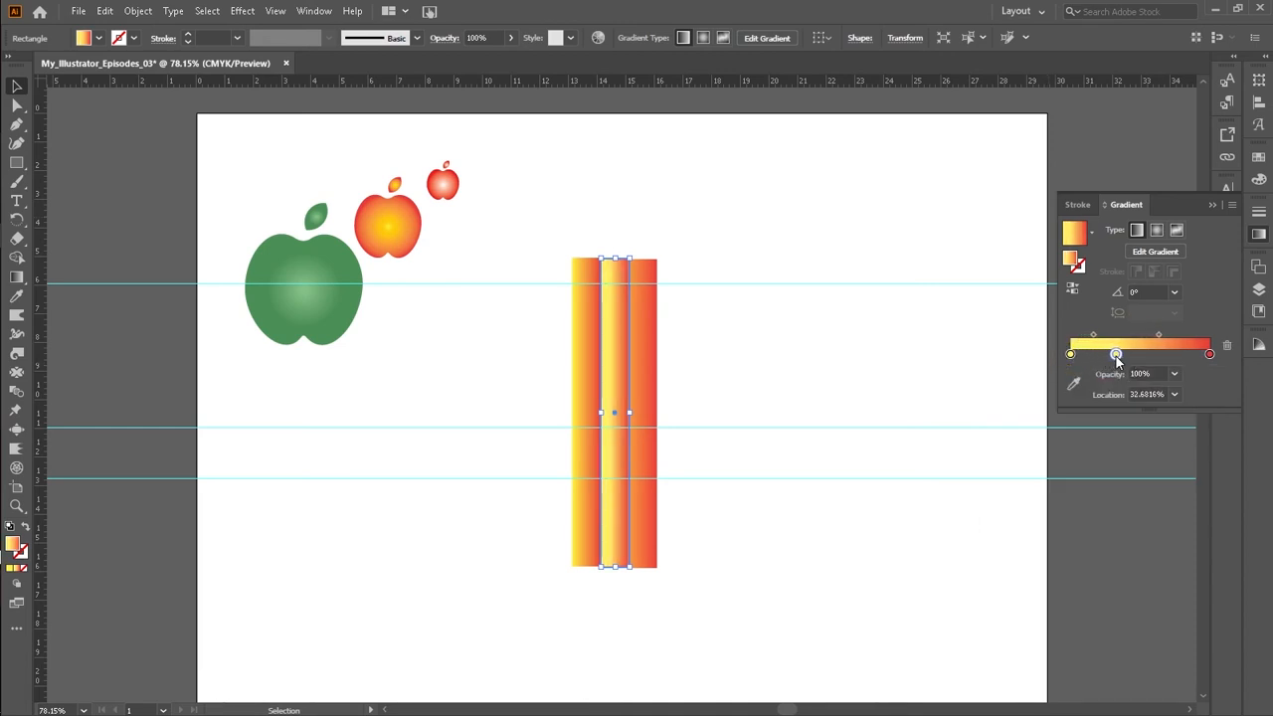
left_click(1227, 346)
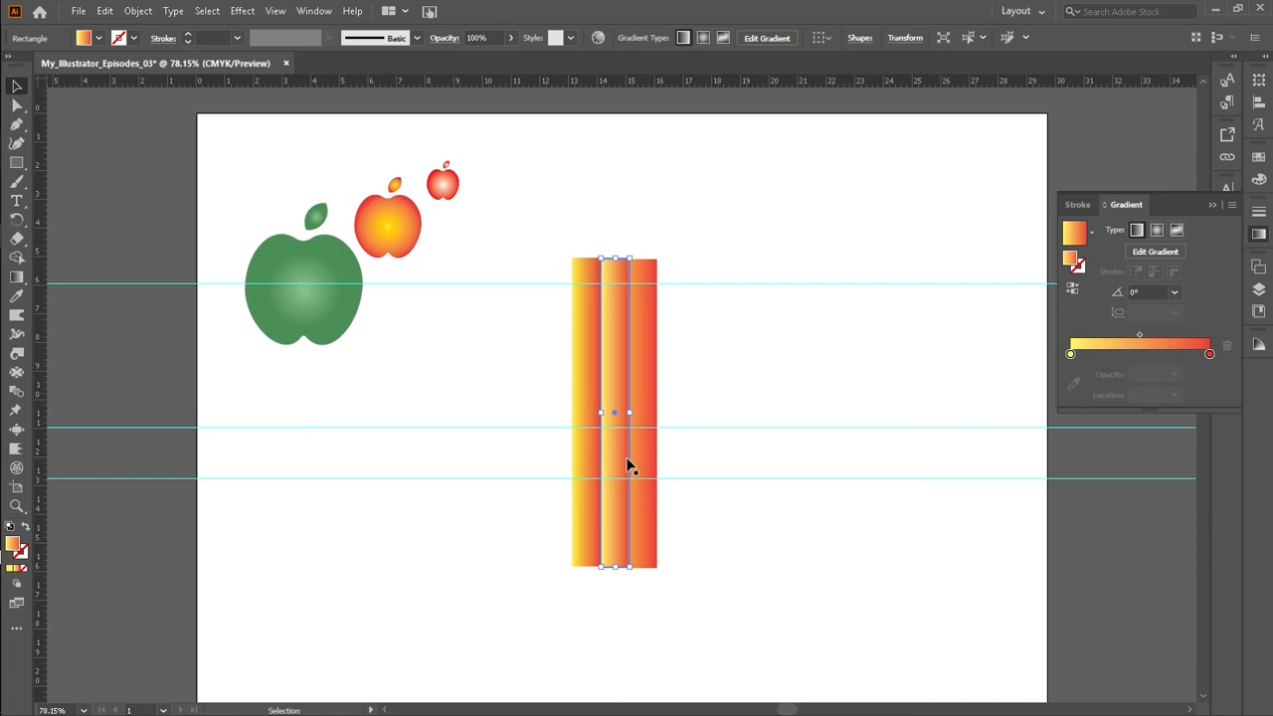
Step: Move the first strip's gradient midpoint to about 62.08% so the yellow extends further
left_click(579, 398)
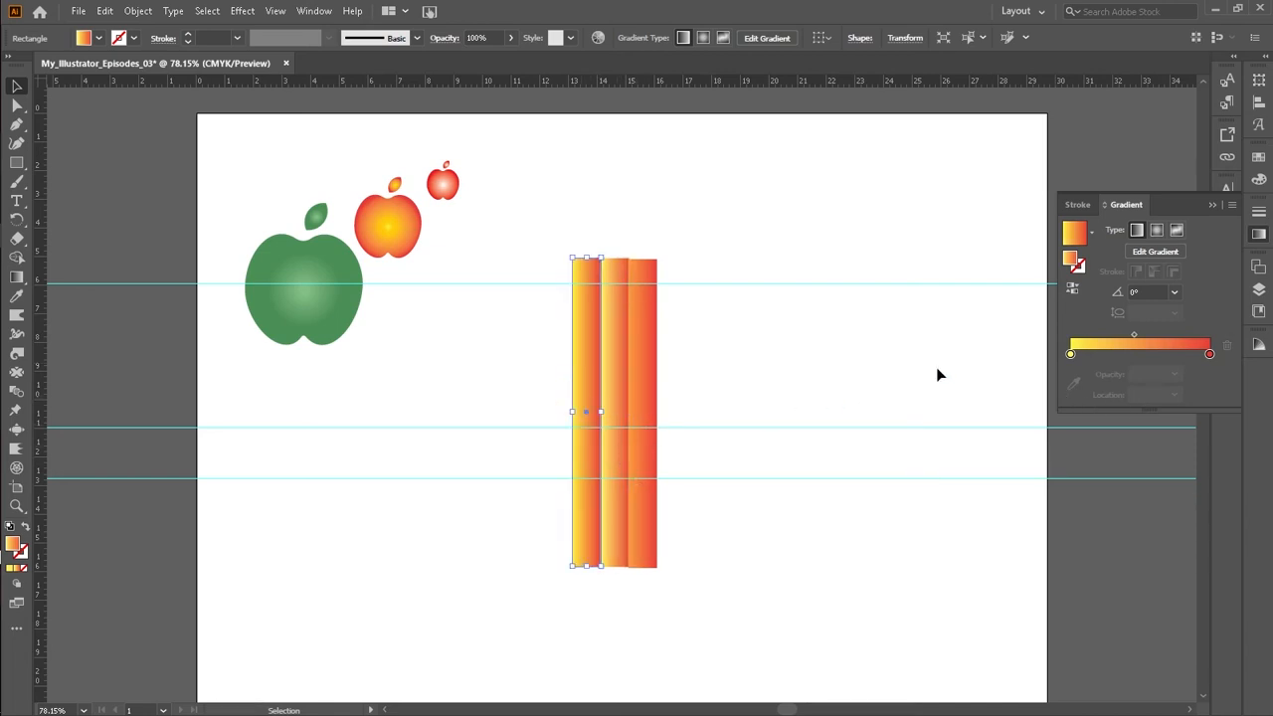
left_click(1070, 354)
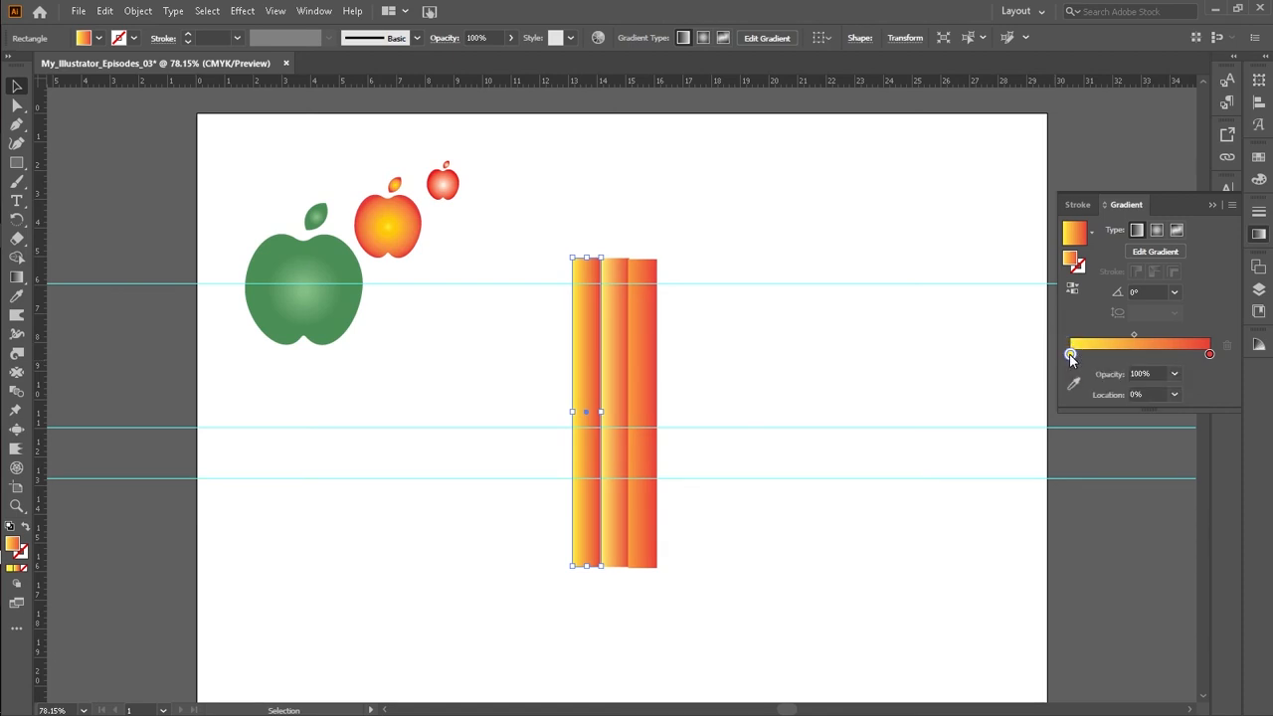
double_click(1071, 354)
key("Escape")
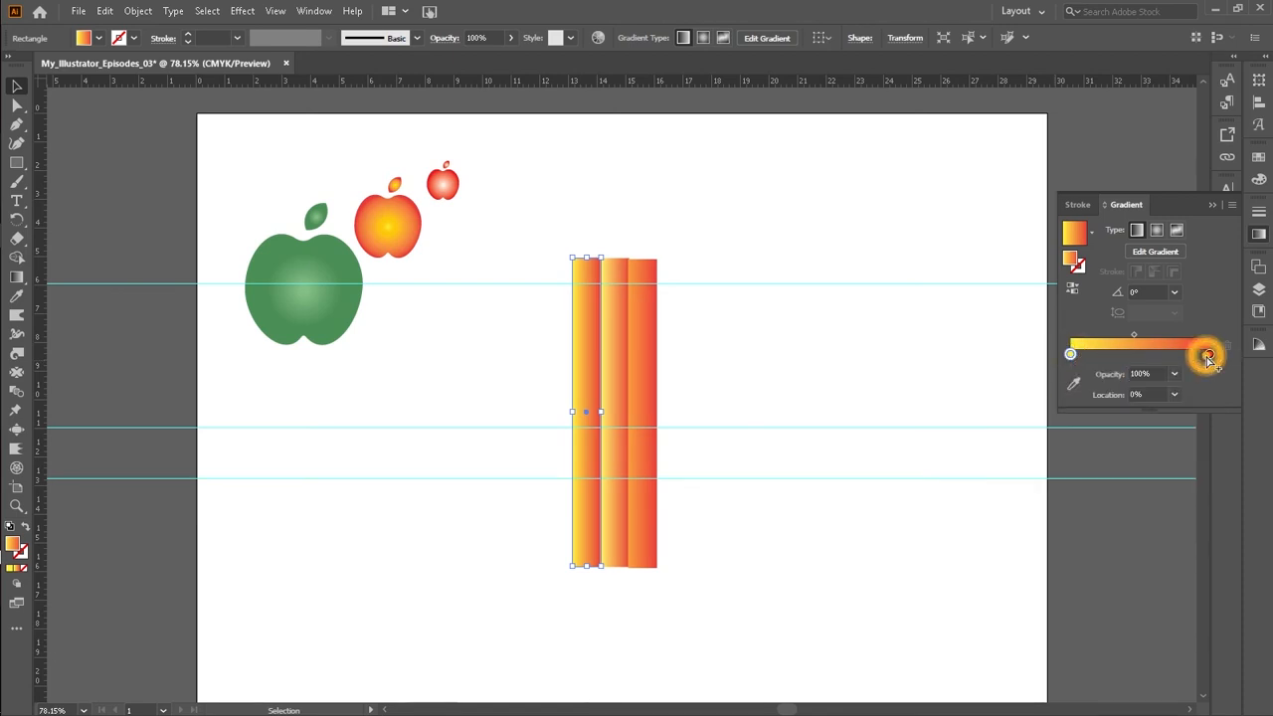
left_click(1211, 356)
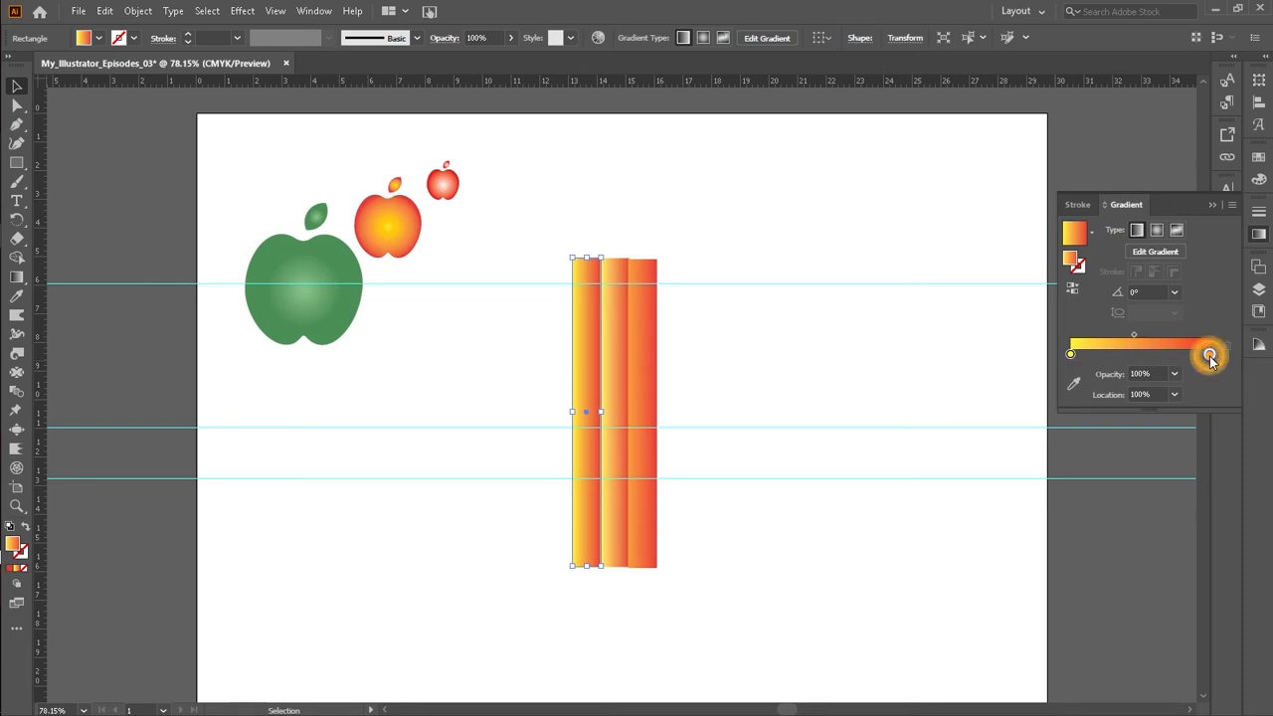
left_click_drag(1134, 335, 1183, 335)
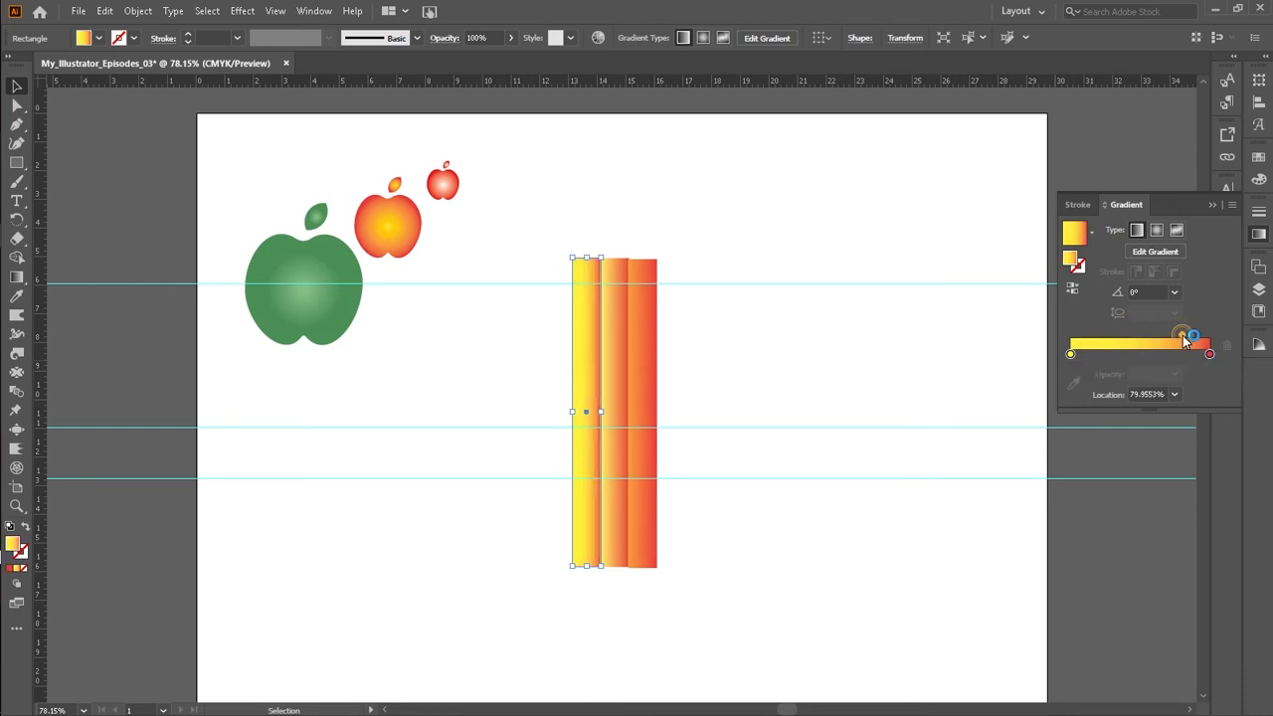
left_click_drag(1183, 335, 1157, 337)
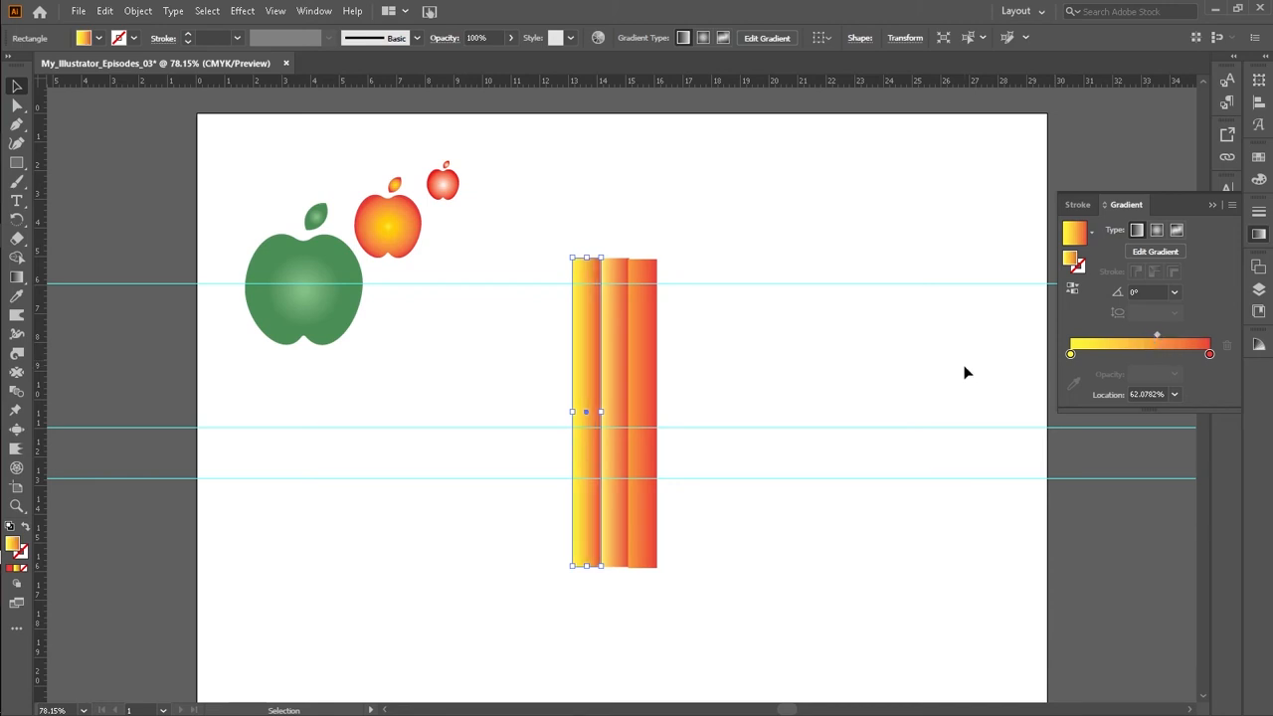
left_click(824, 367)
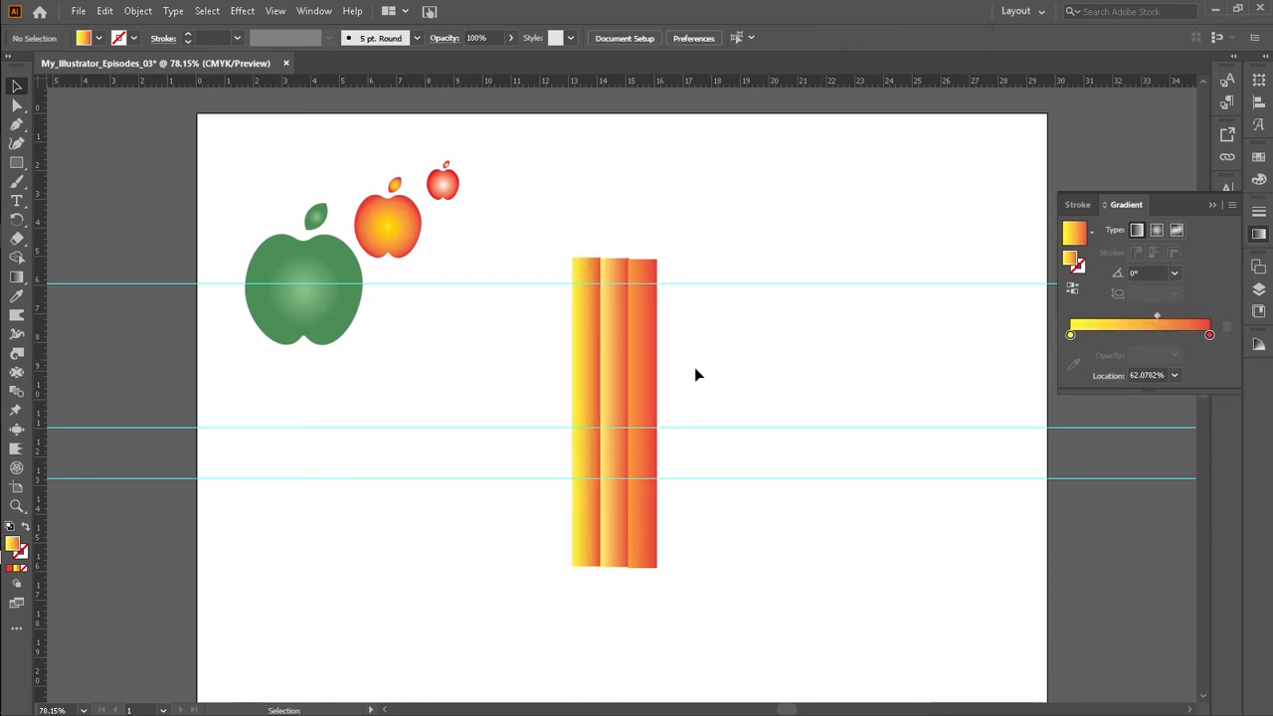
Step: Select all three gradient strips and group them together
left_click_drag(525, 353, 700, 380)
right_click(650, 353)
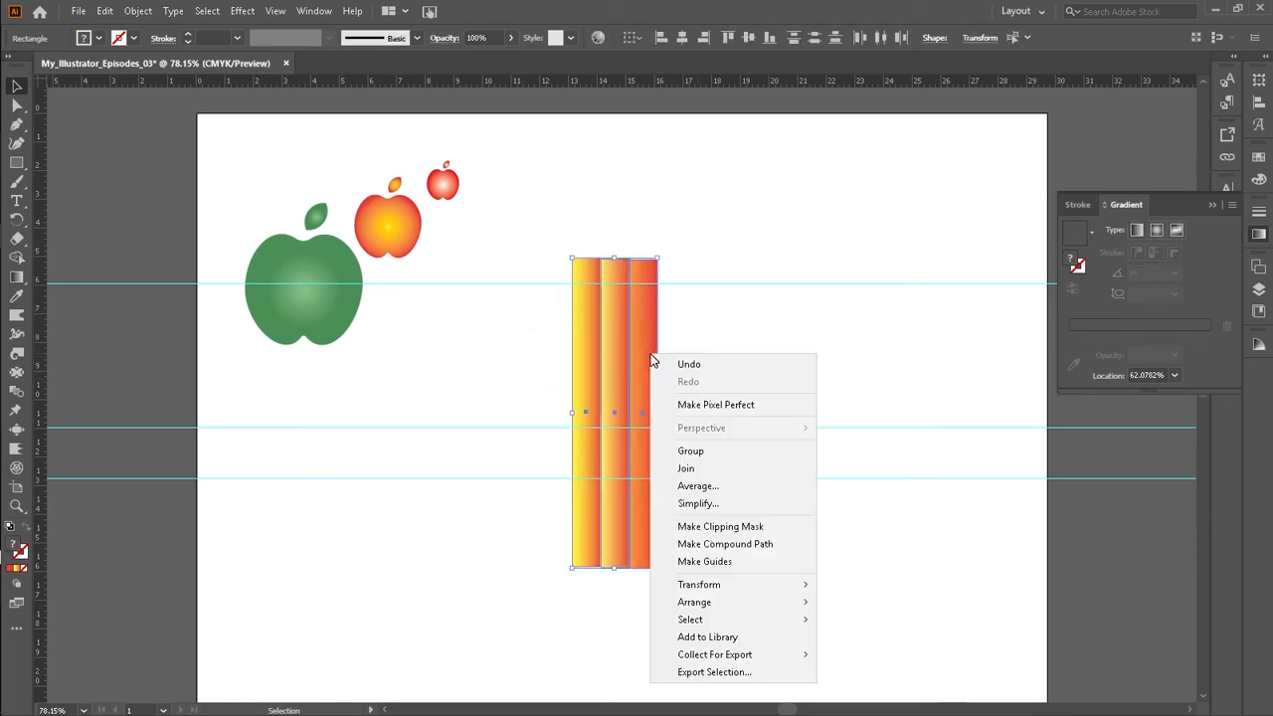
left_click(686, 452)
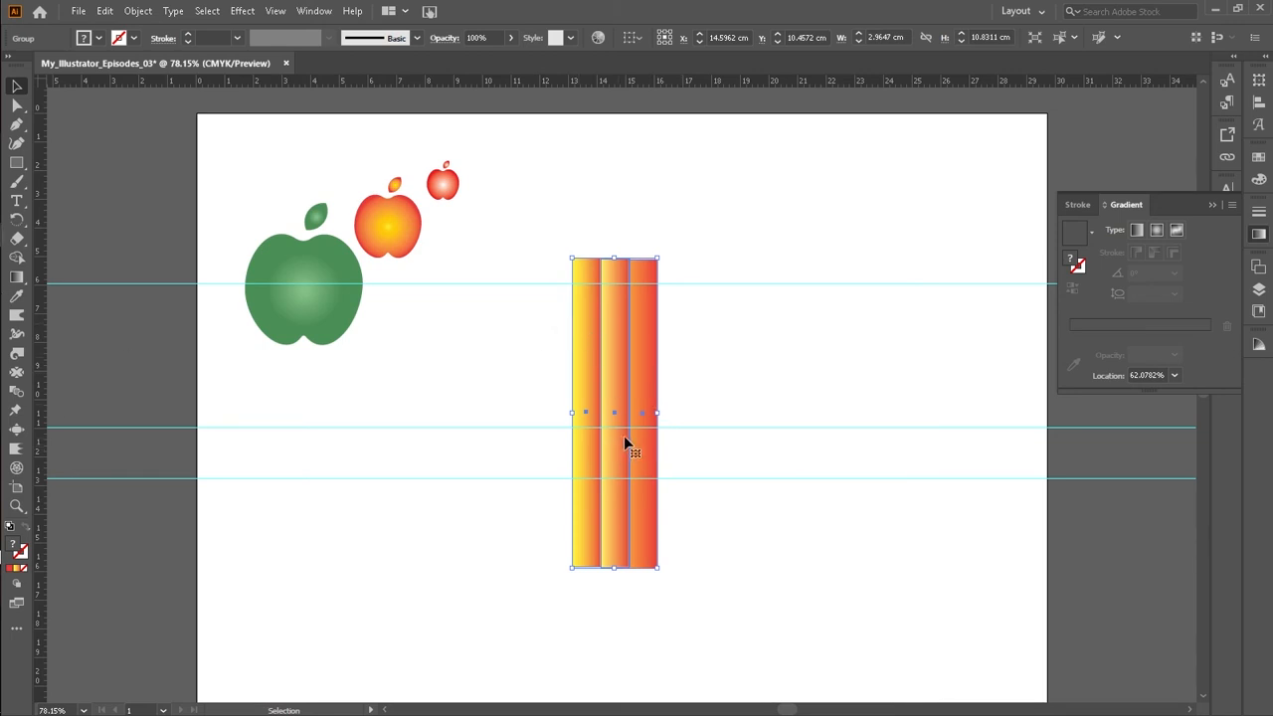
right_click(640, 326)
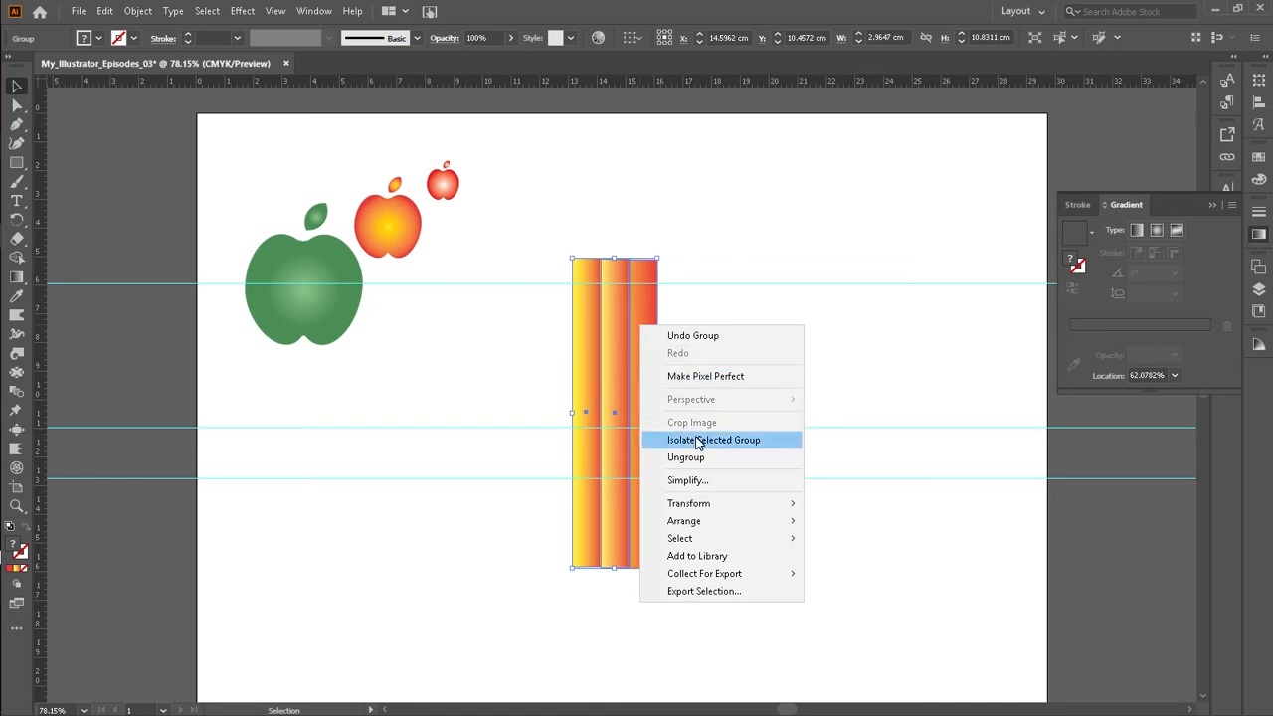
left_click(815, 362)
left_click(546, 364)
left_click_drag(546, 364, 660, 388)
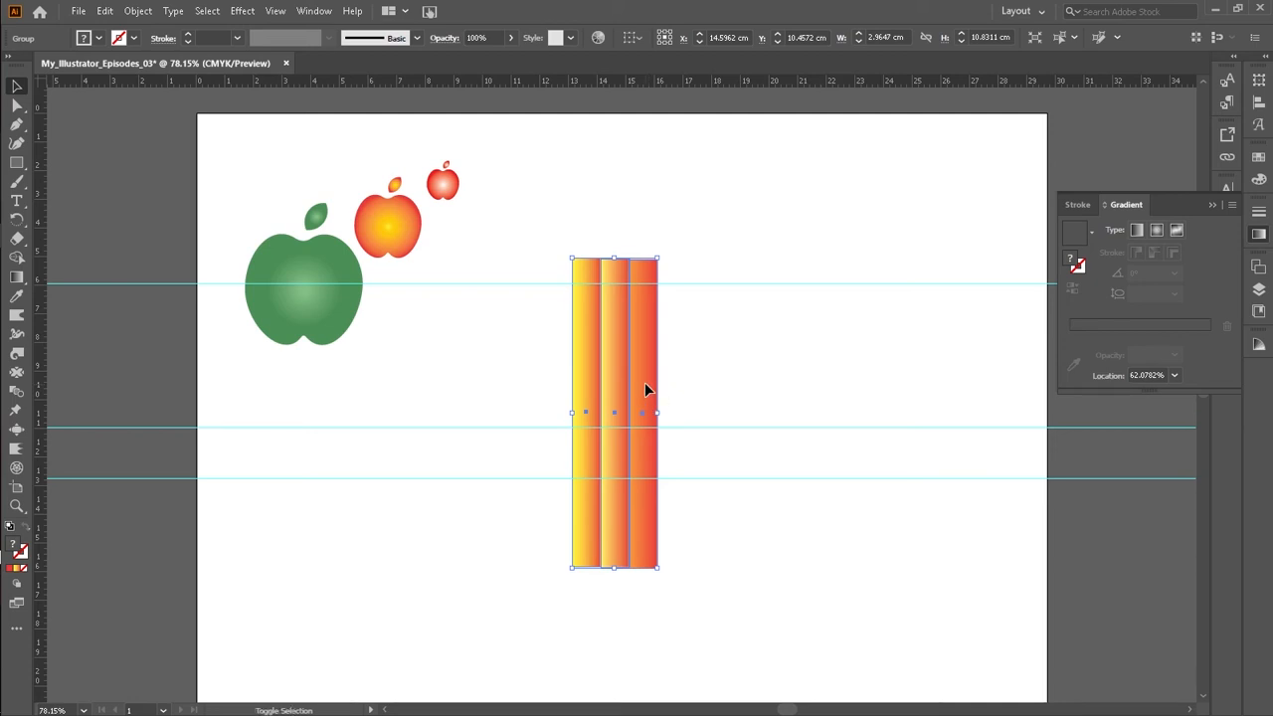
Step: Try merging the first two gradient strips with the Shape Builder, and undo the merge
key("shift+m")
left_click_drag(601, 368, 635, 373)
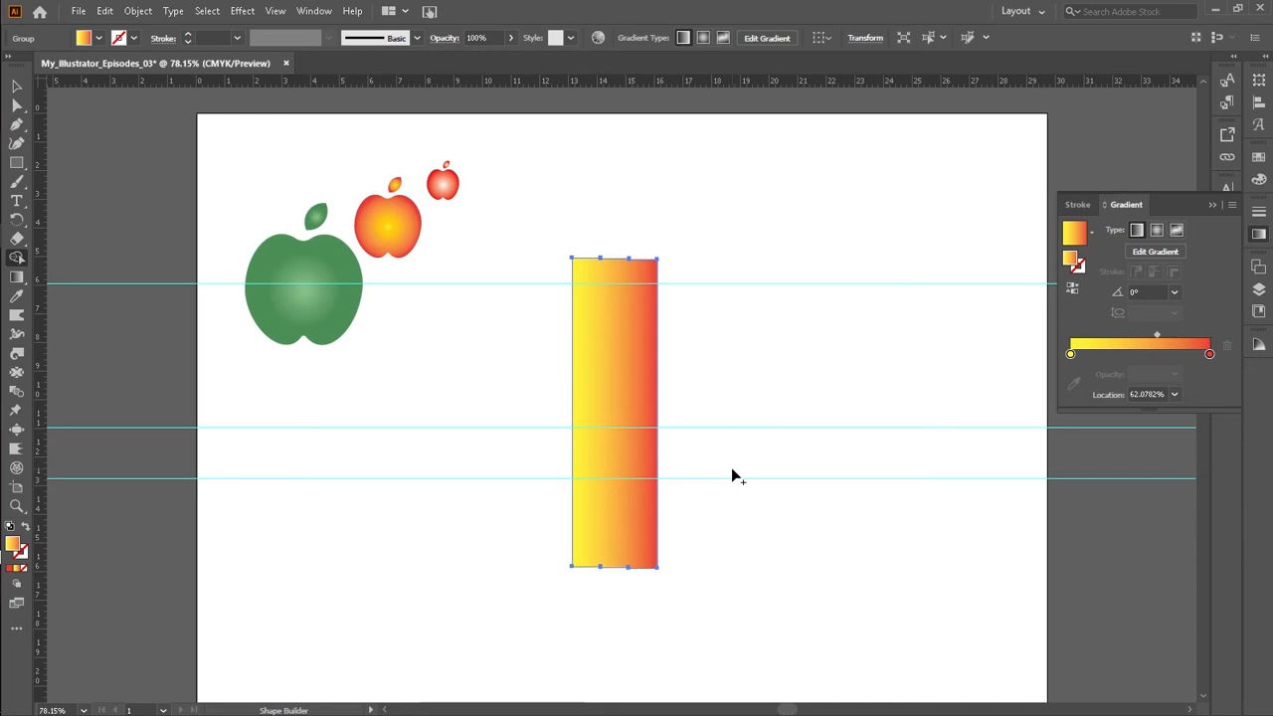
key("ctrl+z")
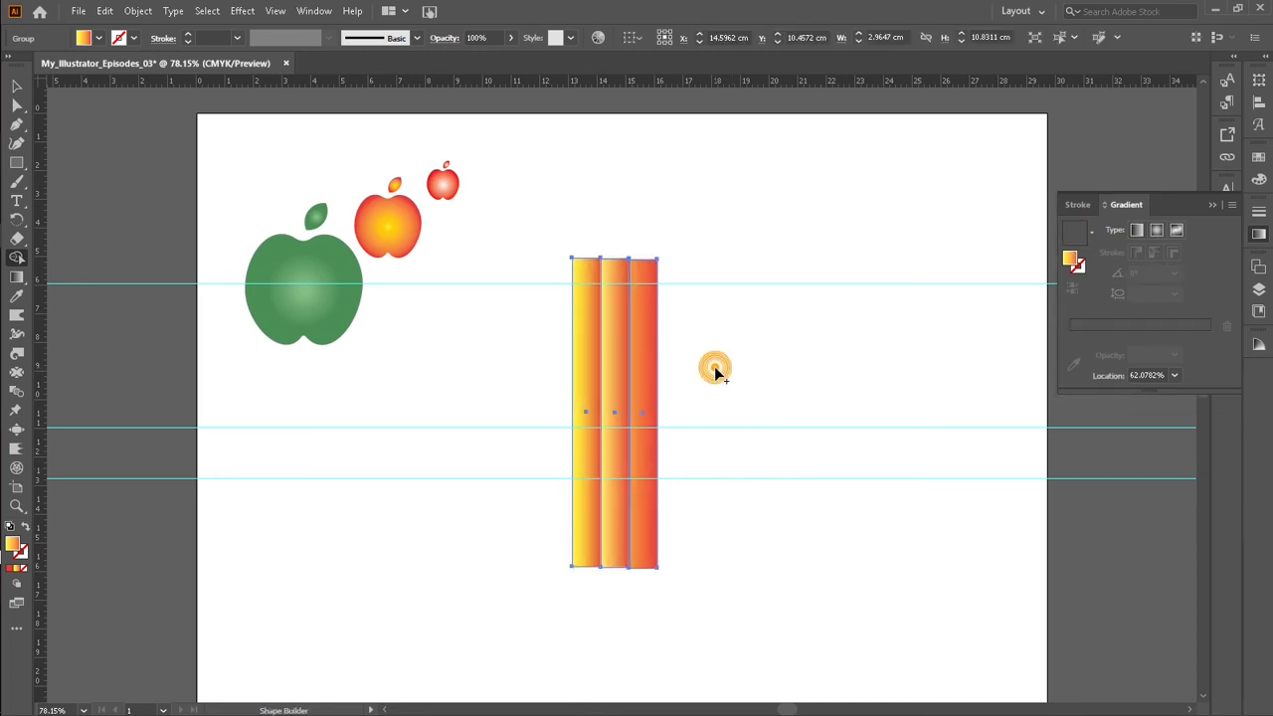
Step: Draw a wide gradient rectangle across the top of the strips and another across their bottom, forming an I shape
left_click(17, 163)
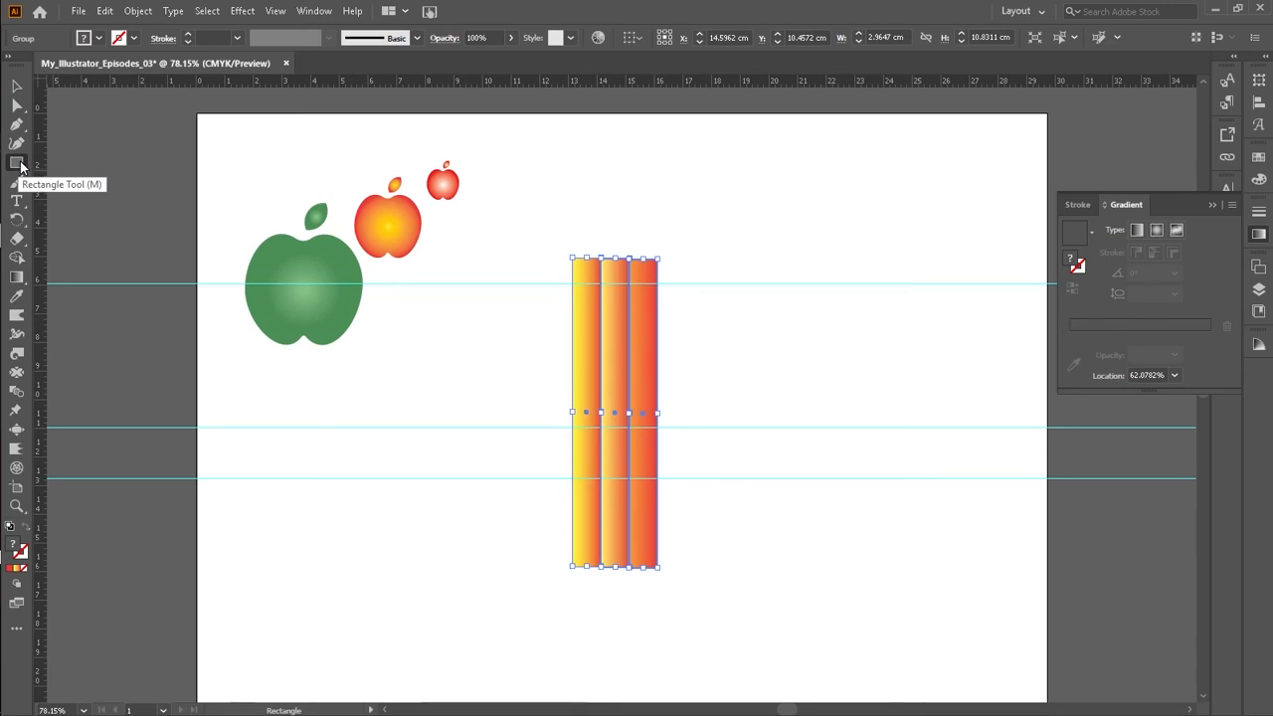
left_click(23, 162)
left_click_drag(546, 230, 703, 284)
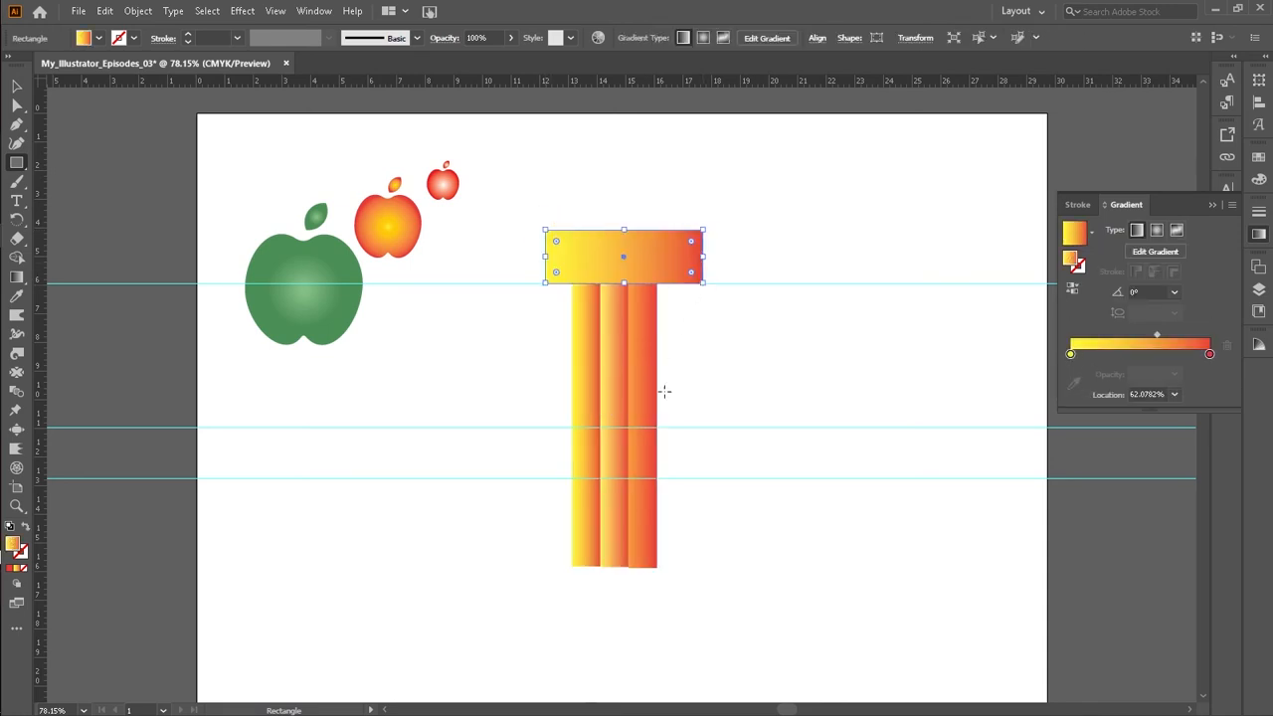
left_click_drag(523, 556, 725, 586)
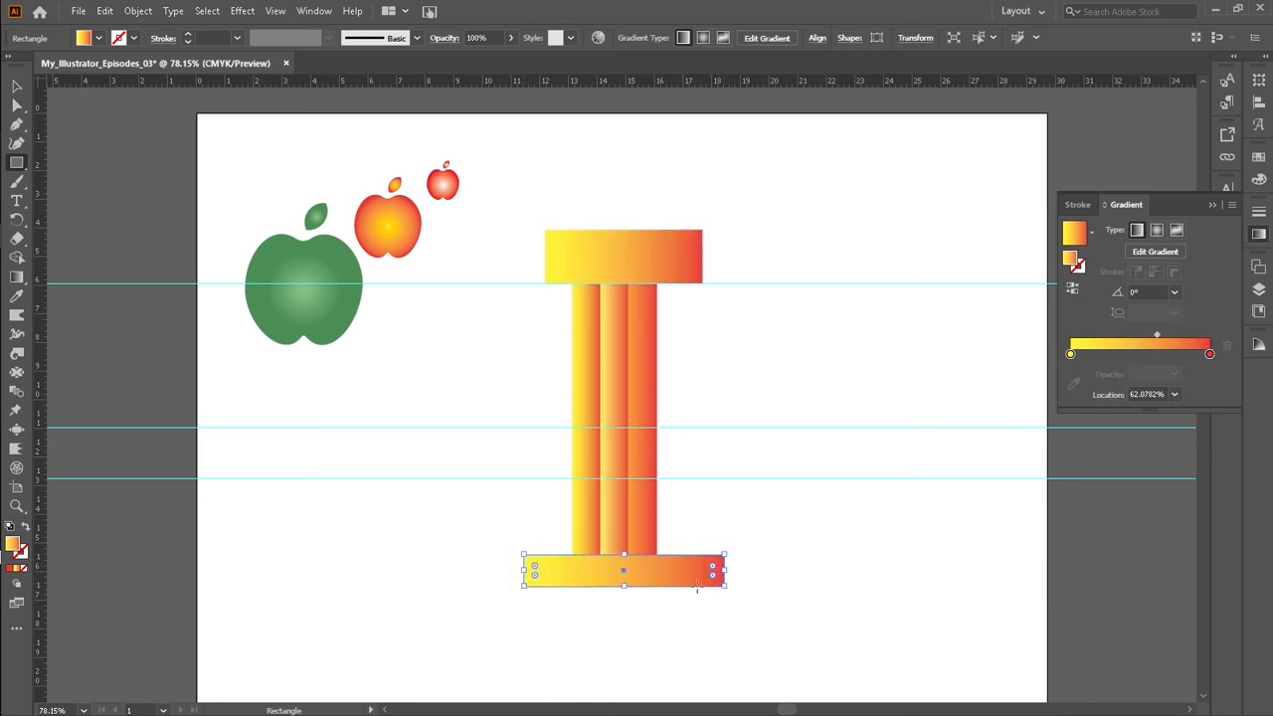
Step: Select both bars together with the strip group and group them all
left_click(16, 86)
left_click_drag(514, 208, 756, 623)
right_click(636, 493)
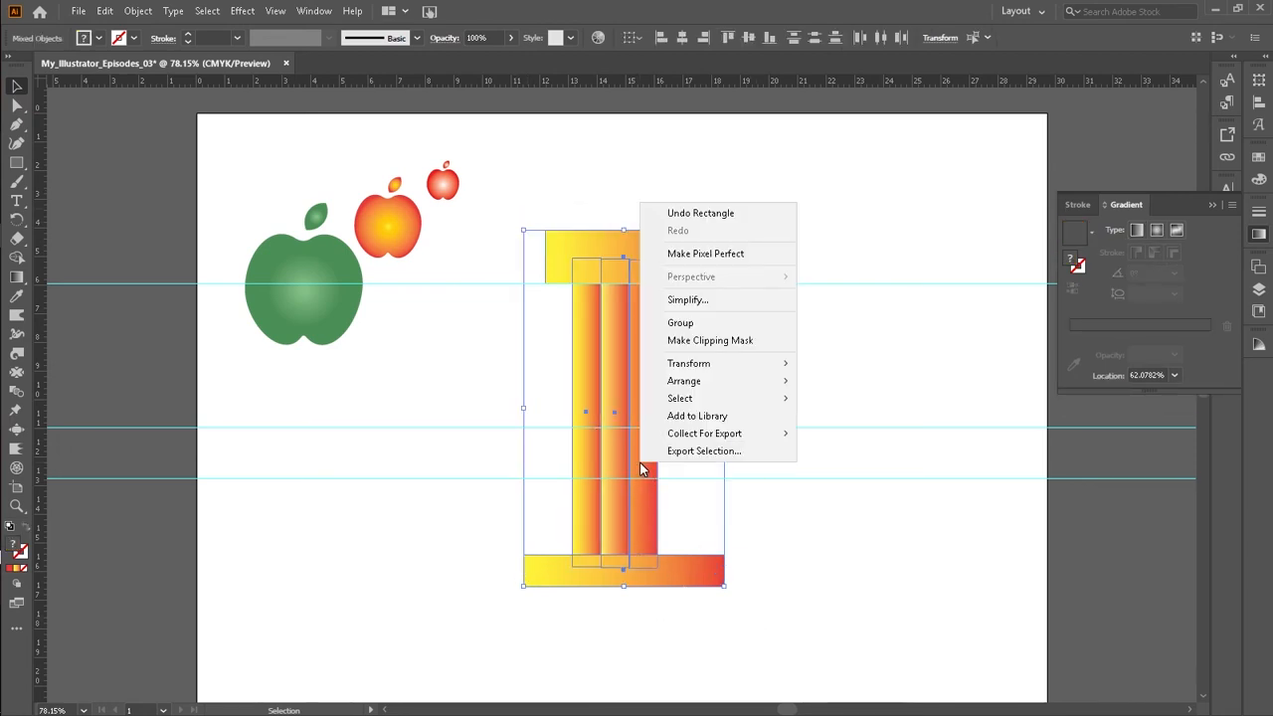
left_click(719, 324)
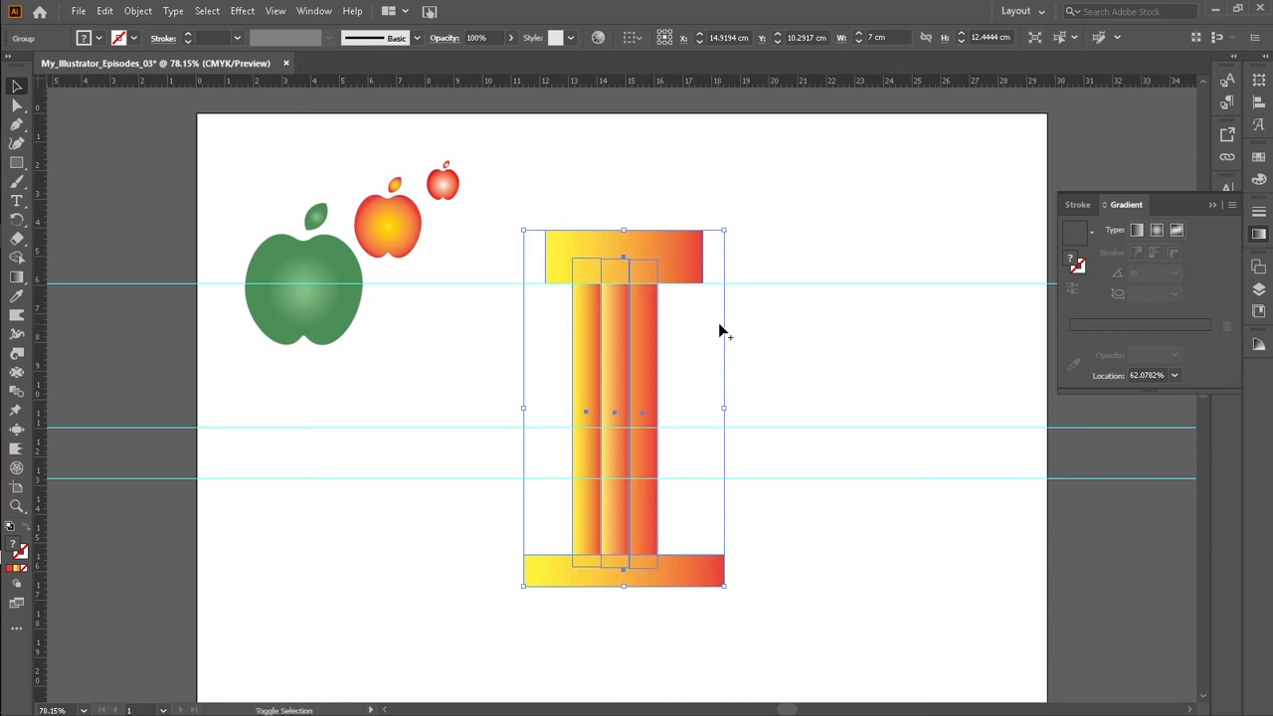
Step: With the Shape Builder, merge the strip tops into the top bar and the strip bottoms into the bottom bar
key("shift+m")
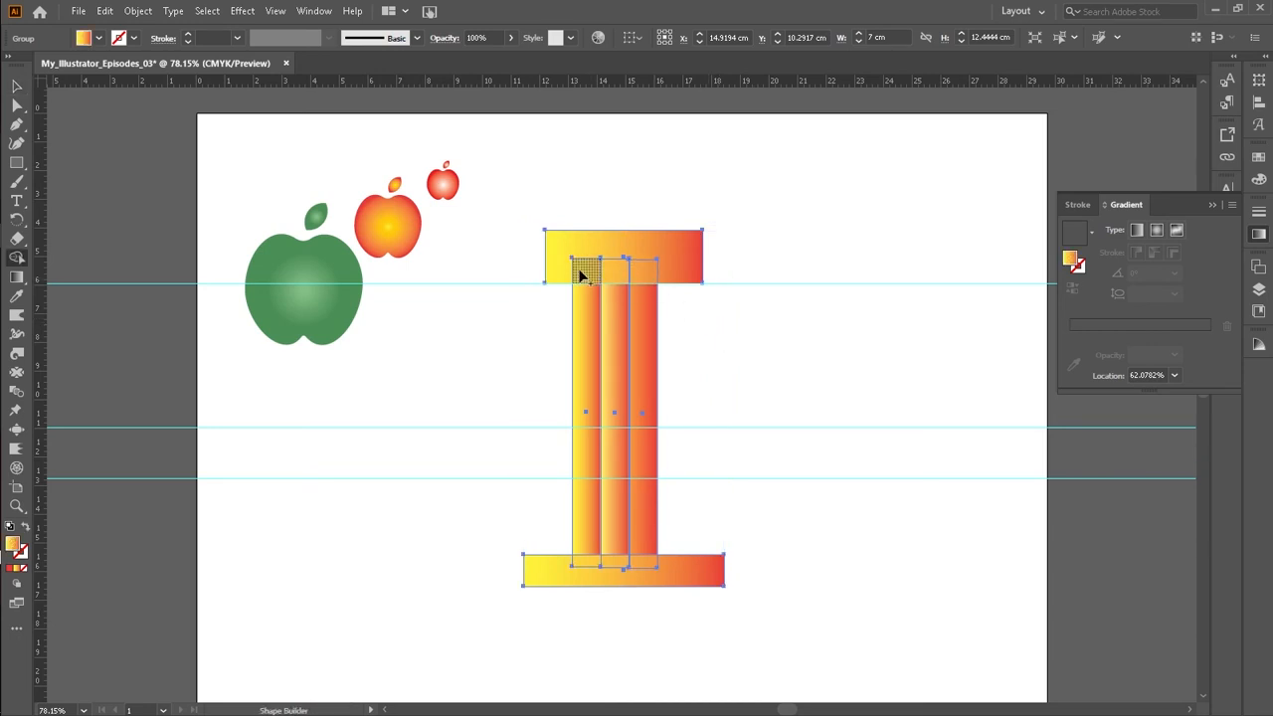
key("z")
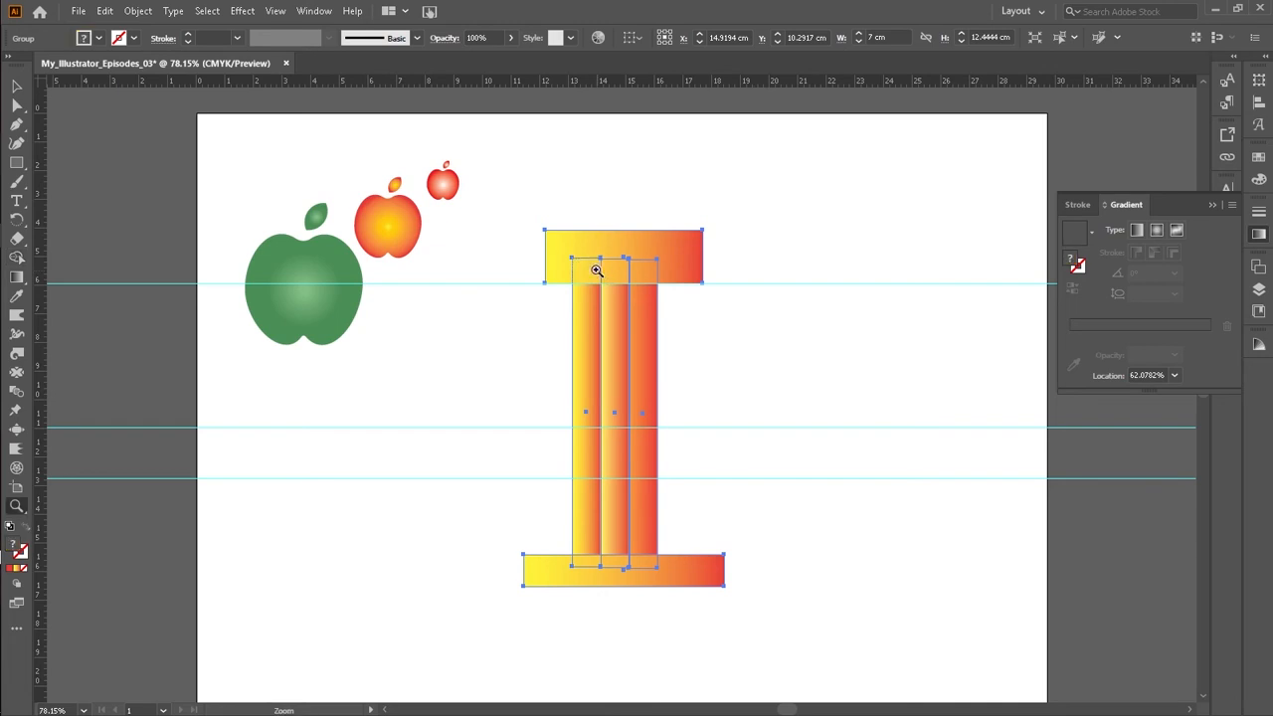
left_click_drag(517, 194, 770, 661)
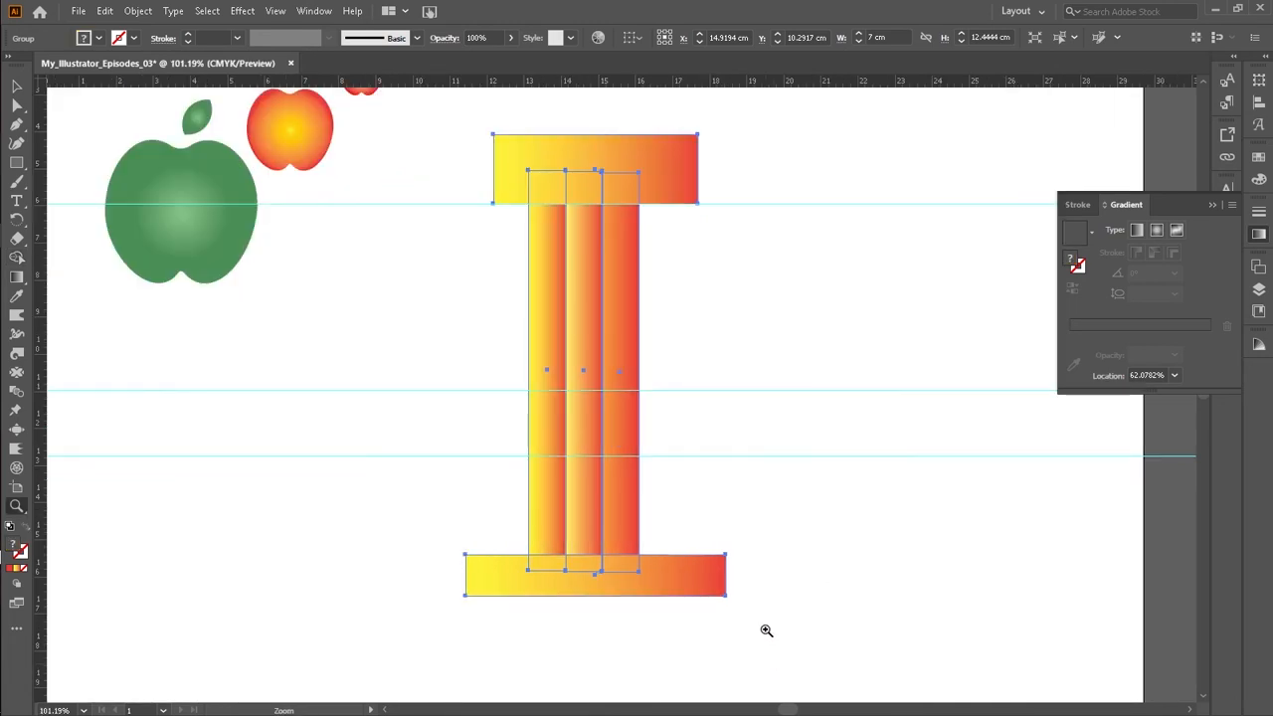
scroll(764, 608, "up", 2)
scroll(763, 597, "down", 1)
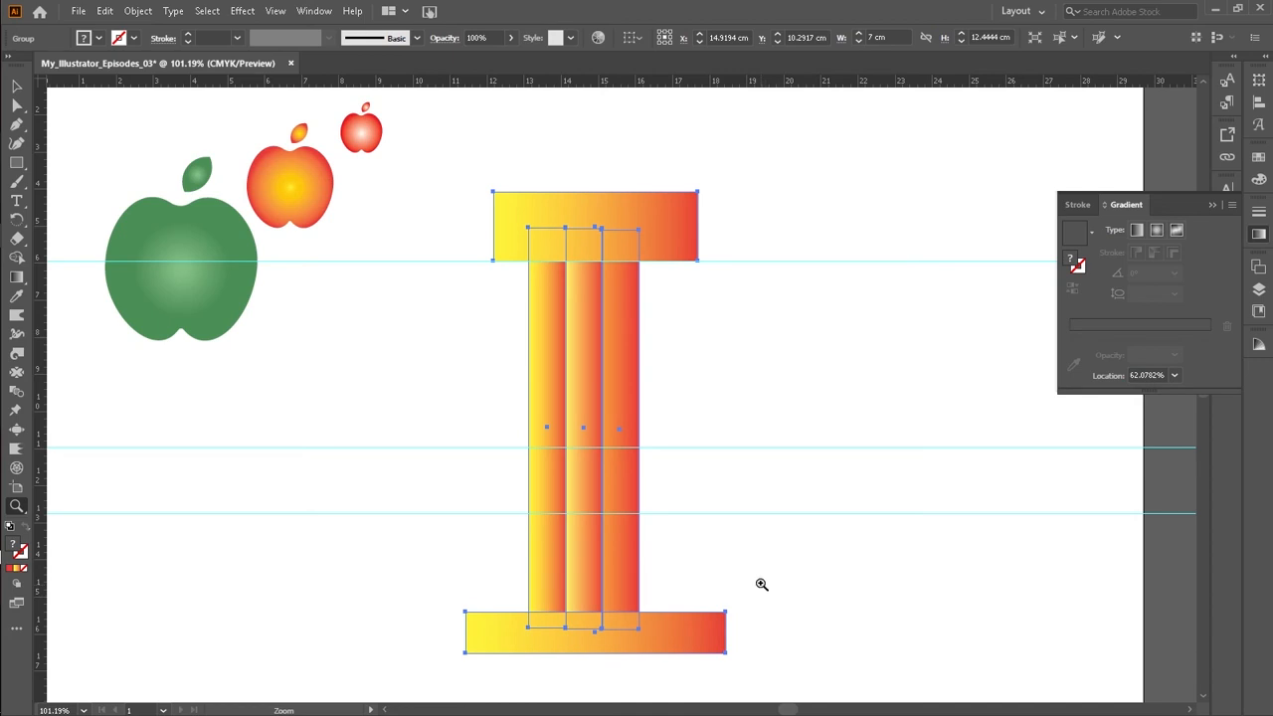
key("ctrl+minus")
key("ctrl+minus")
key("ctrl+minus")
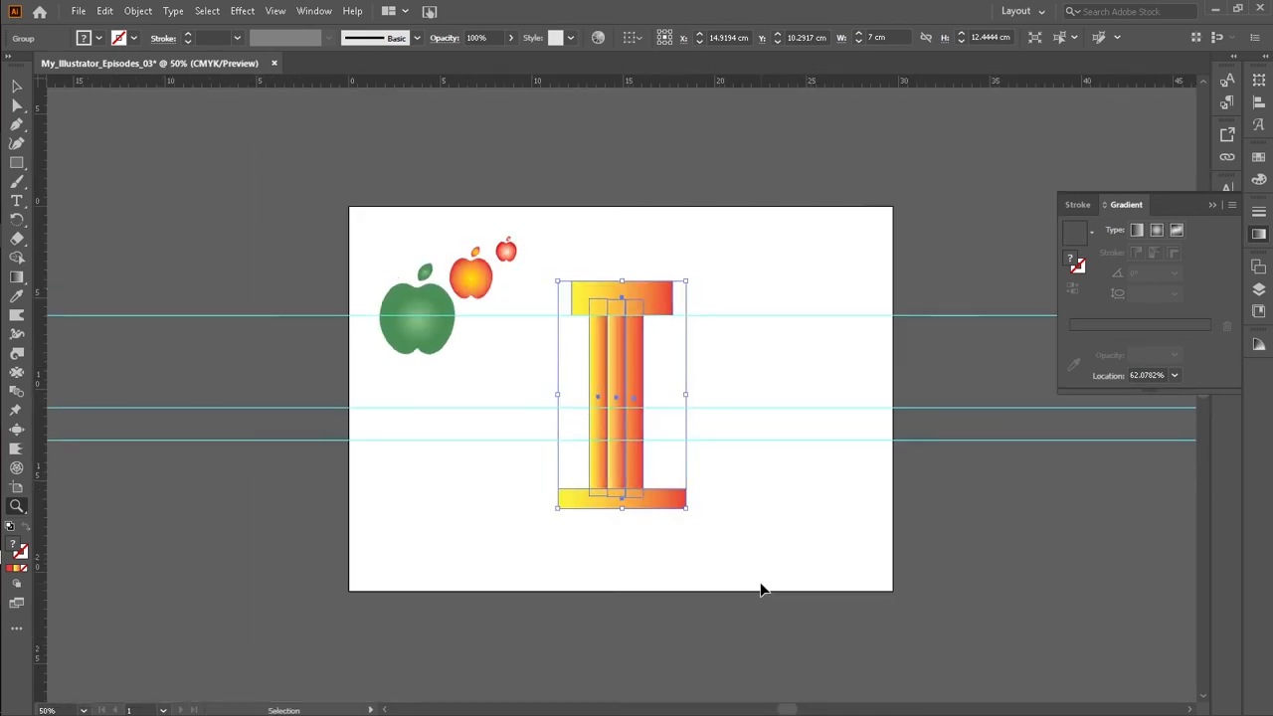
key("ctrl+plus")
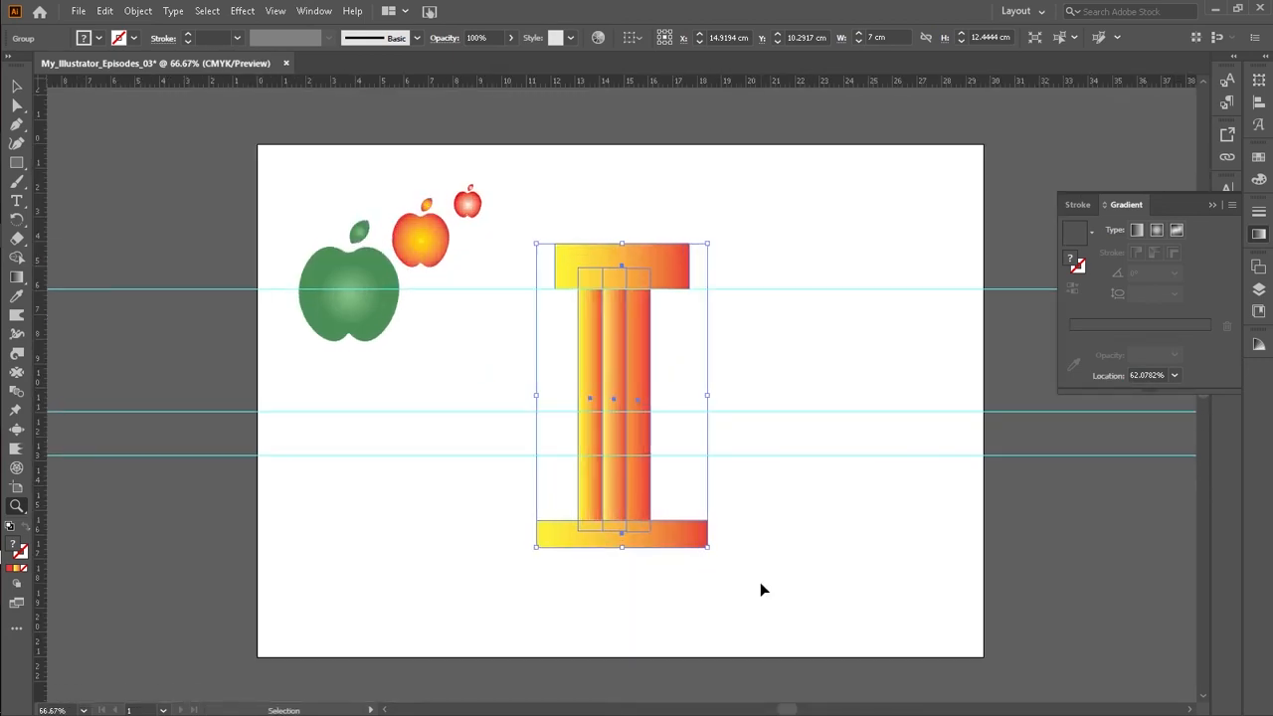
key("ctrl+plus")
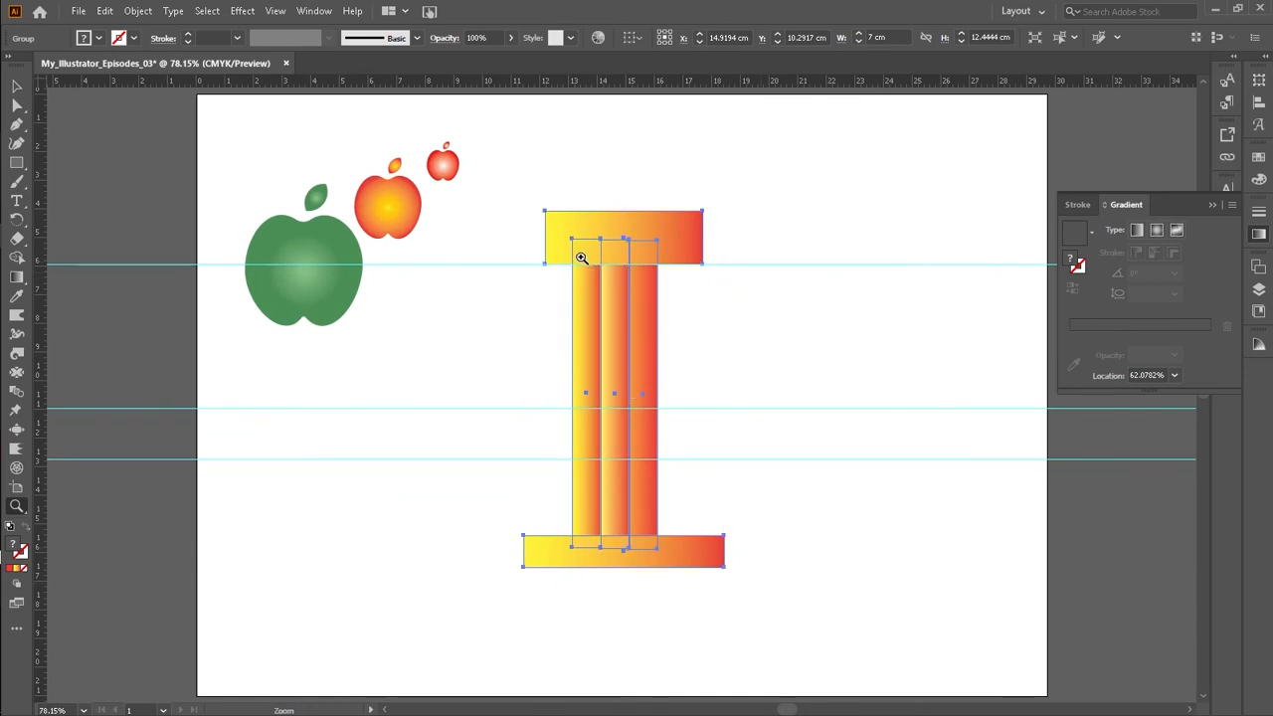
key("shift+m")
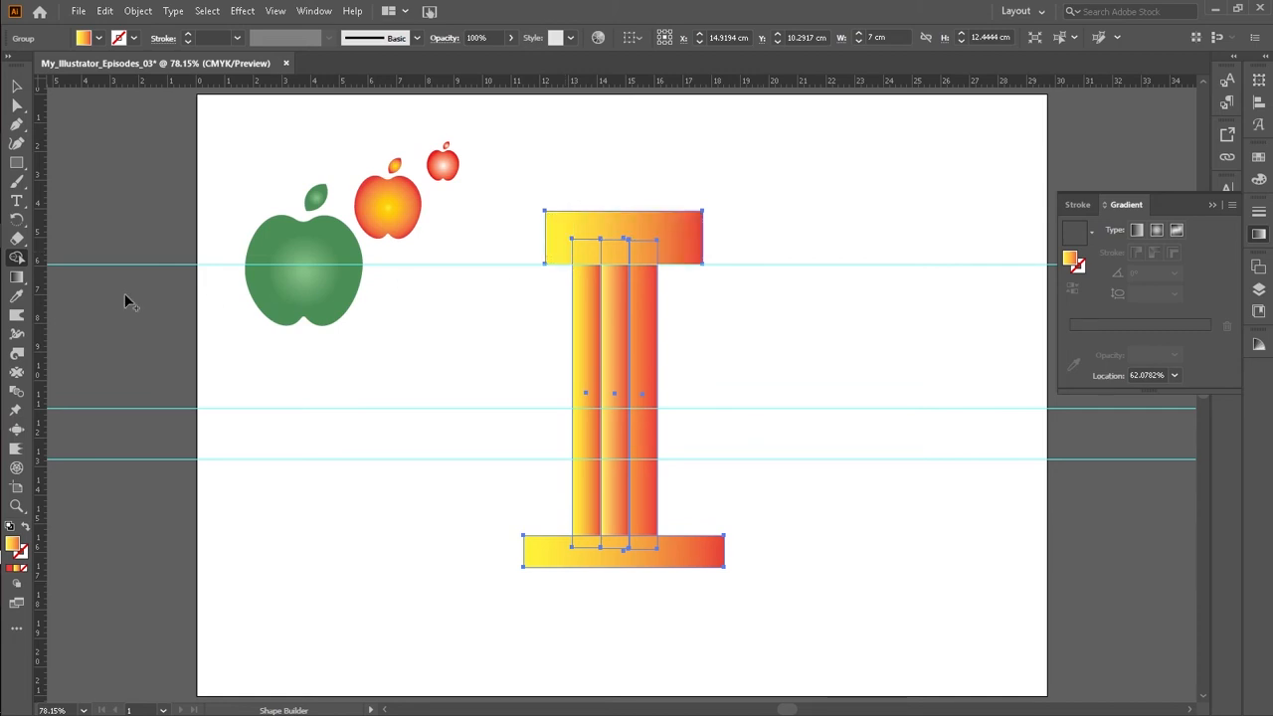
left_click(16, 258)
left_click_drag(554, 250, 668, 258)
left_click_drag(562, 555, 642, 537)
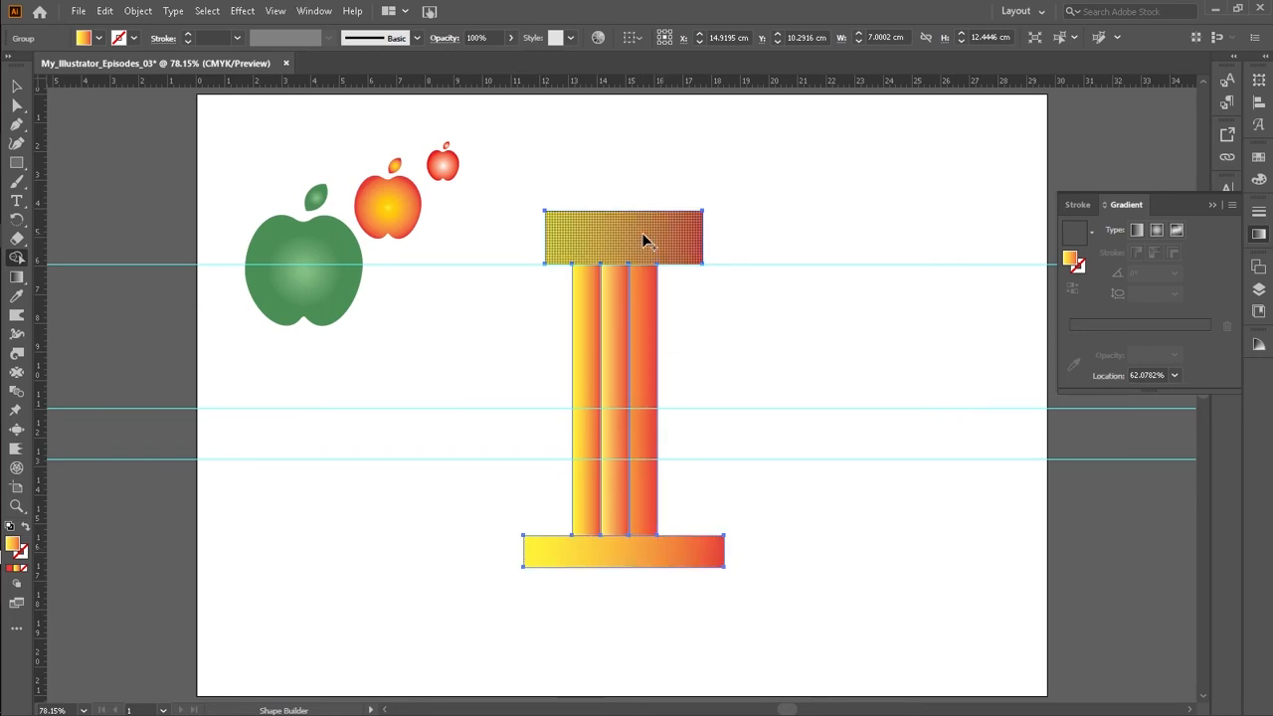
Step: Remove the top and bottom bar regions with the Shape Builder, leaving only the shortened strips, and deselect
left_click(643, 239, "alt")
left_click(610, 554, "alt")
left_click(16, 86)
left_click(734, 222)
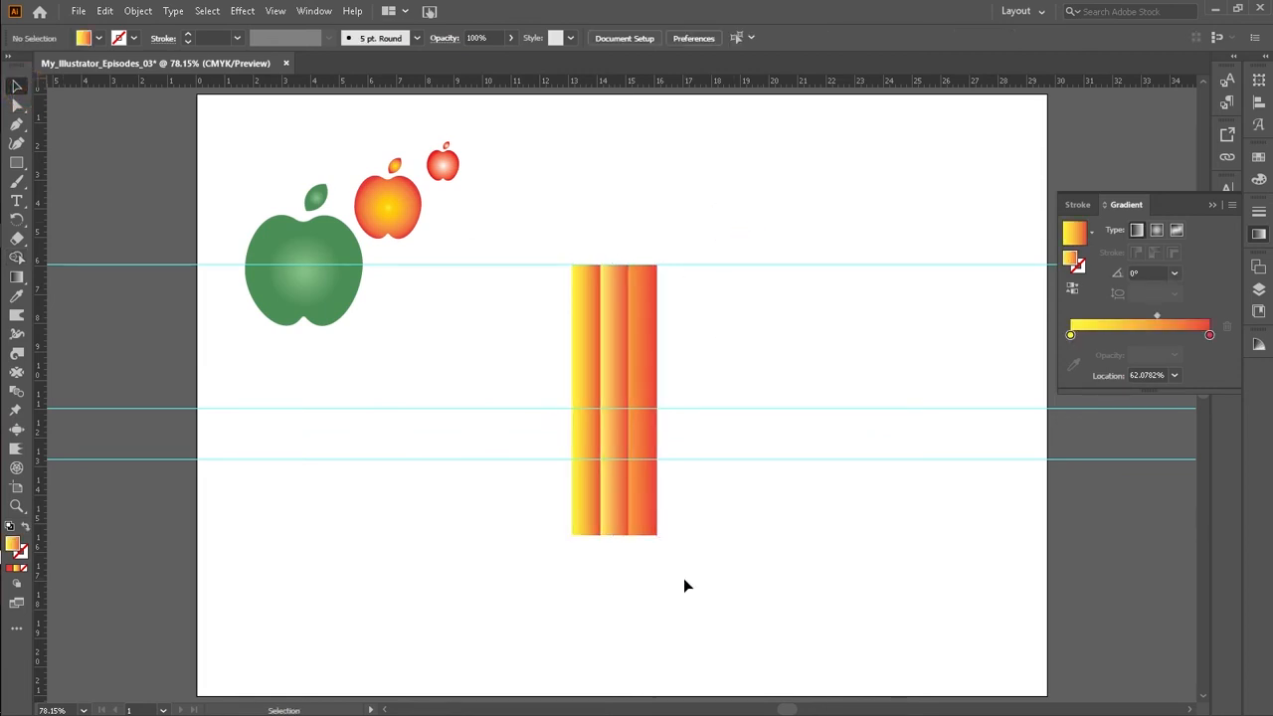
Step: Narrow the strip group to about 1.86 cm wide and deselect it
left_click_drag(574, 344, 592, 220)
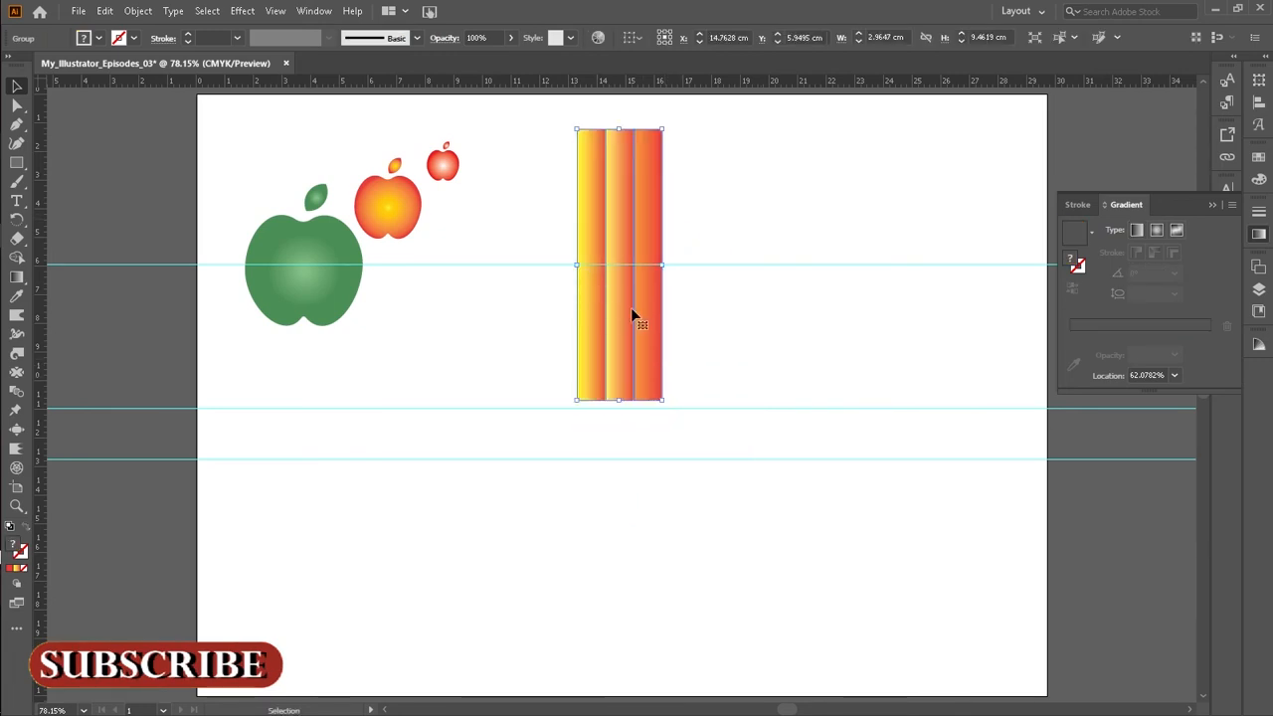
left_click_drag(662, 265, 631, 265)
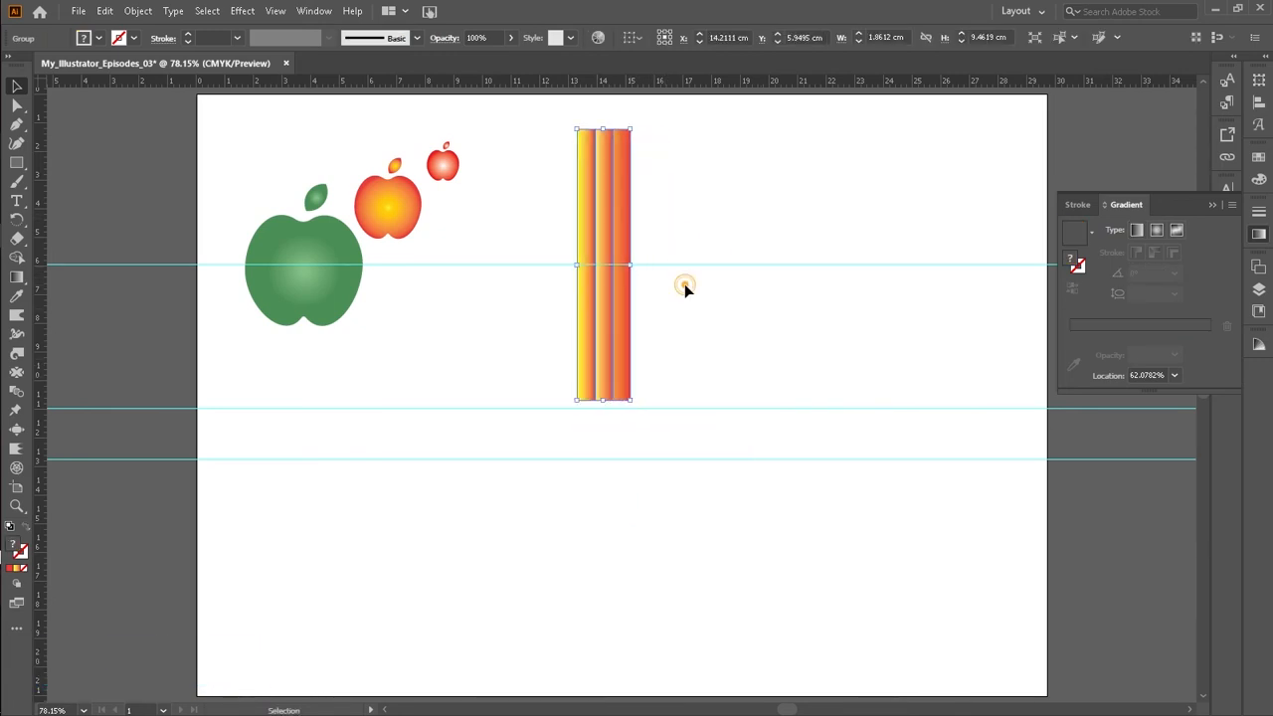
left_click(684, 283)
Step: Move the narrowed strip group lower on the artboard
scroll(681, 383, "up", 1)
scroll(681, 383, "down", 2)
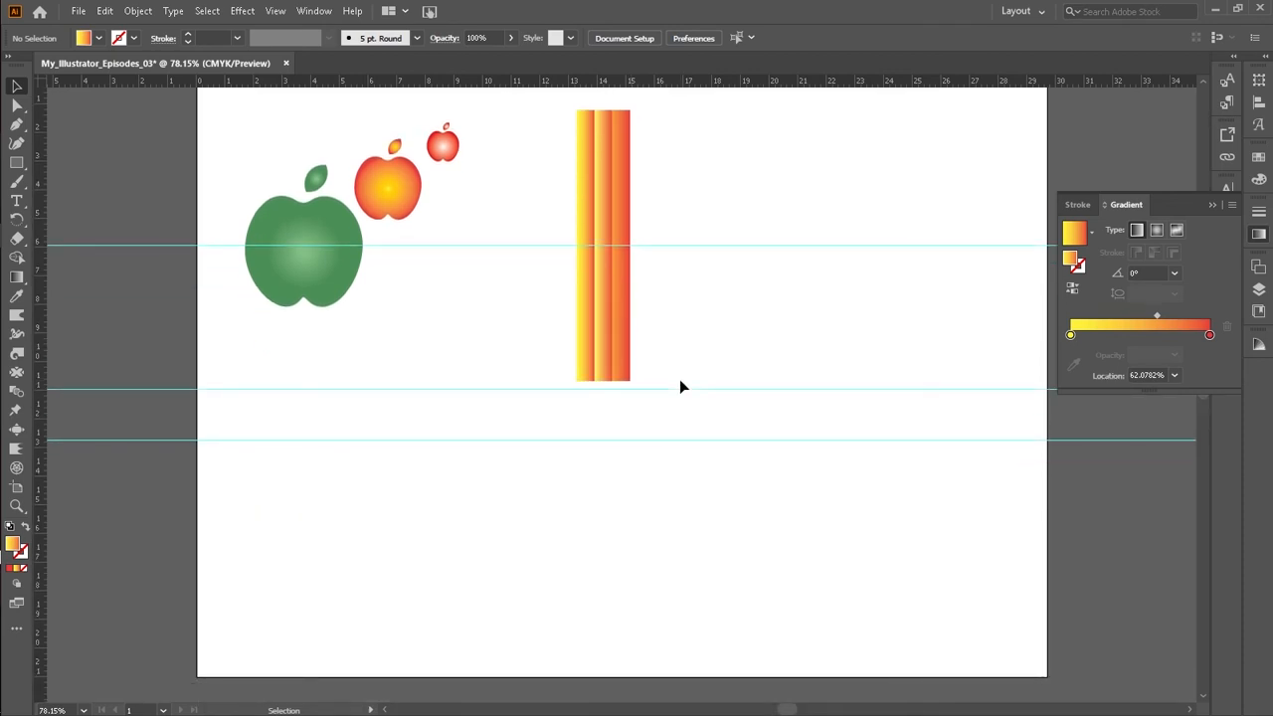
scroll(895, 267, "up", 3)
left_click_drag(595, 367, 604, 550)
scroll(651, 392, "down", 2)
left_click(680, 343)
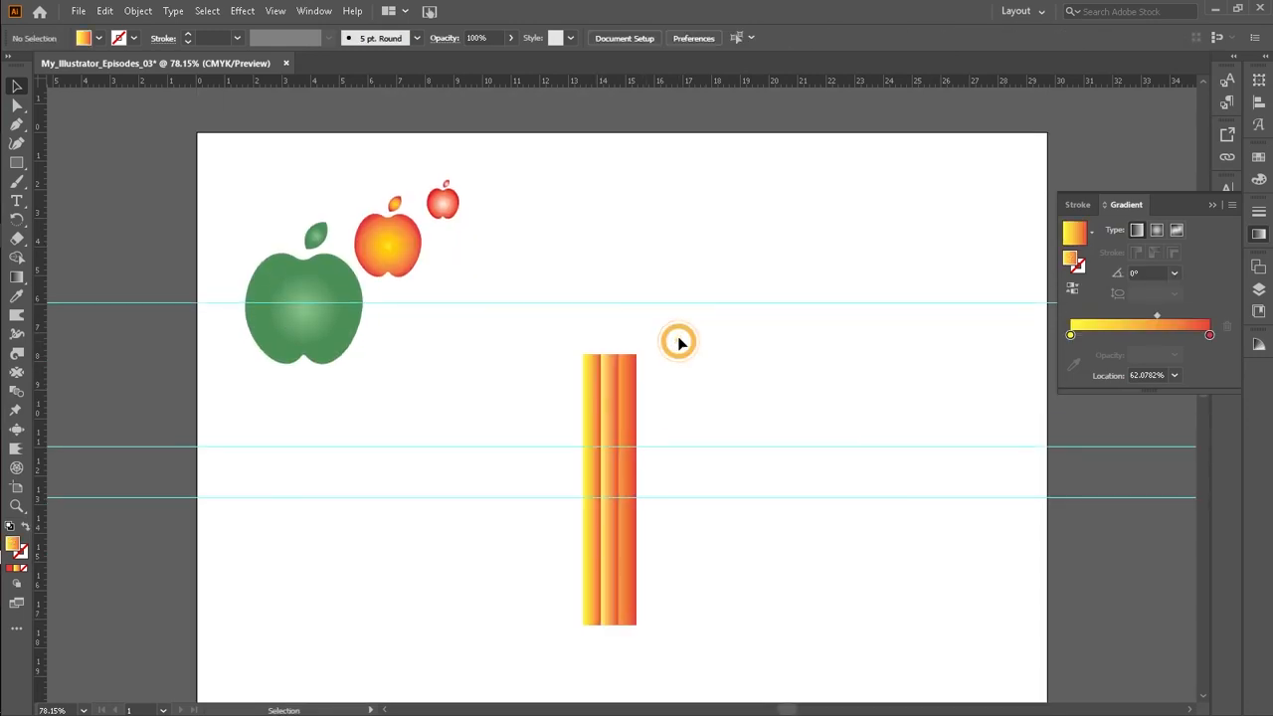
Step: Draw a small gradient rectangle as wide as the strips and nudge it down onto their top end
left_click(16, 163)
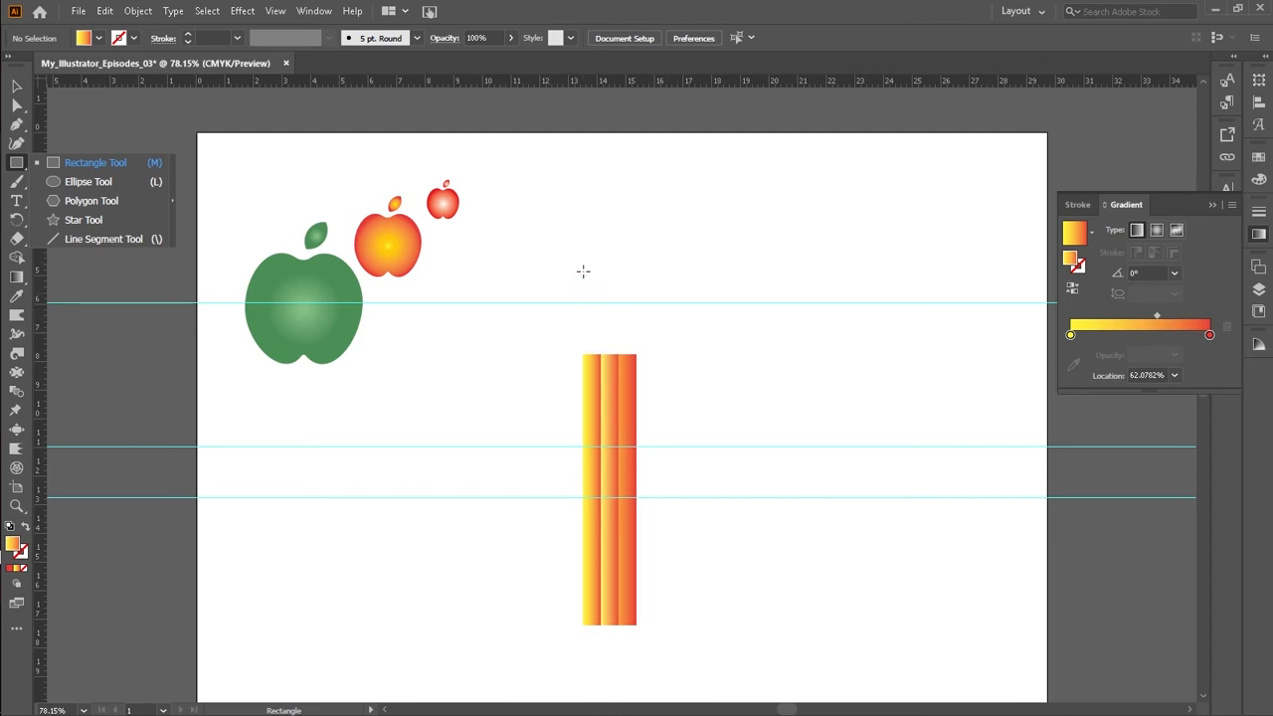
left_click_drag(584, 259, 638, 281)
key("Down")
key("Down")
key("Down")
key("Down")
key("Down")
key("Down")
key("Down")
key("Down")
key("Down")
key("Down")
key("Down")
key("Down")
key("Down")
key("Down")
key("Down")
key("Down")
key("Down")
key("Down")
key("Down")
key("Down")
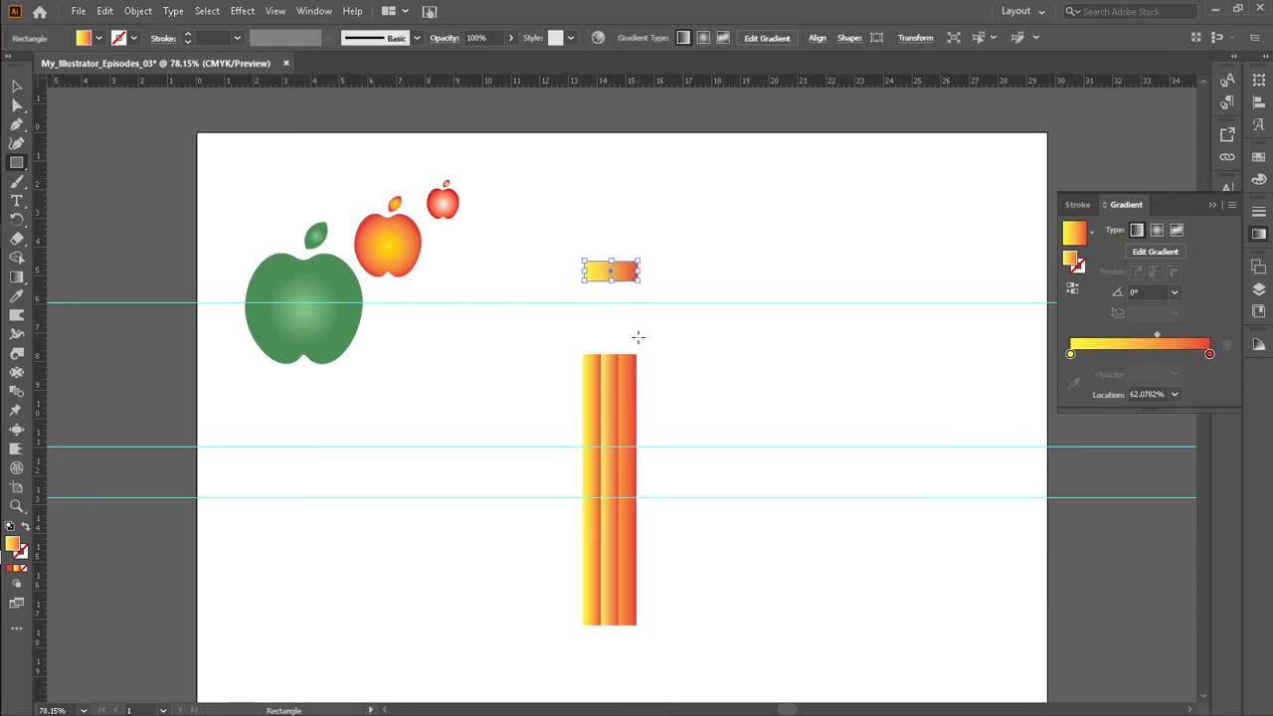
key("Down")
key("Down")
key("Down")
key("Down")
key("Down")
key("Down")
key("Down")
key("Down")
key("Down")
key("Down")
key("Down")
key("Down")
key("Down")
key("Down")
key("Down")
key("Down")
key("Down")
key("Down")
key("Down")
key("Down")
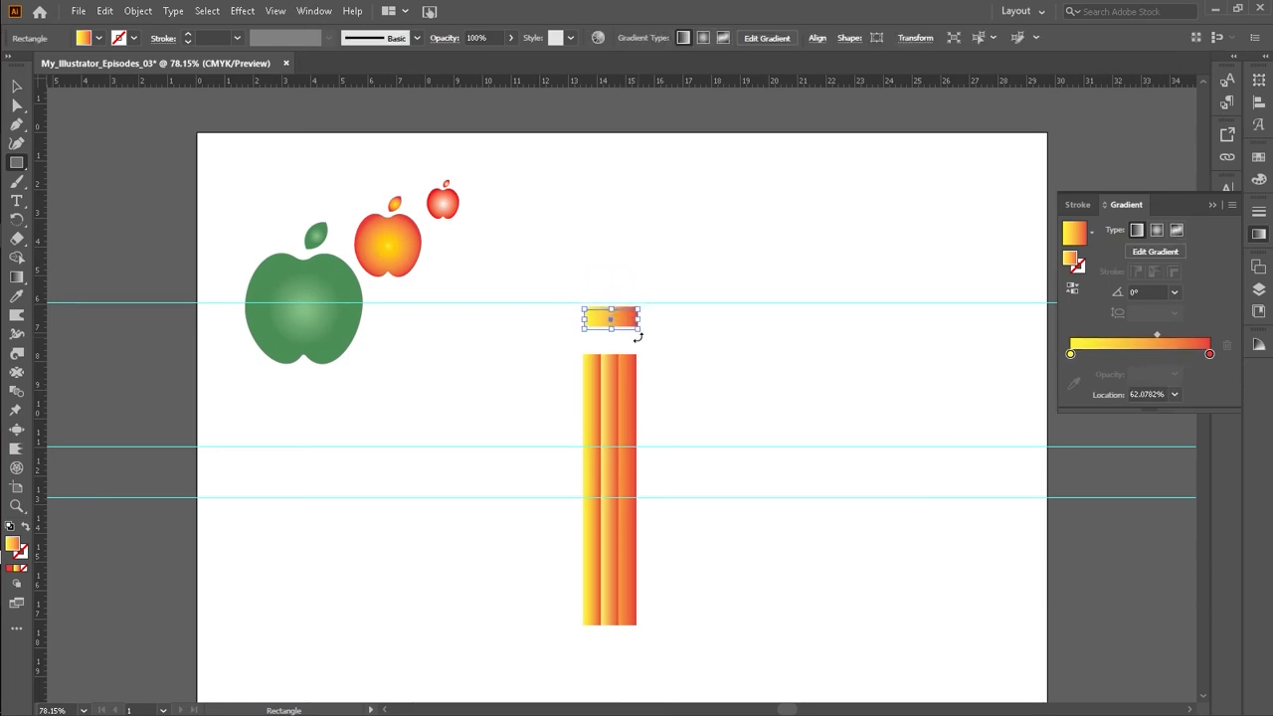
key("Down")
key("Down")
key("Down")
key("Down")
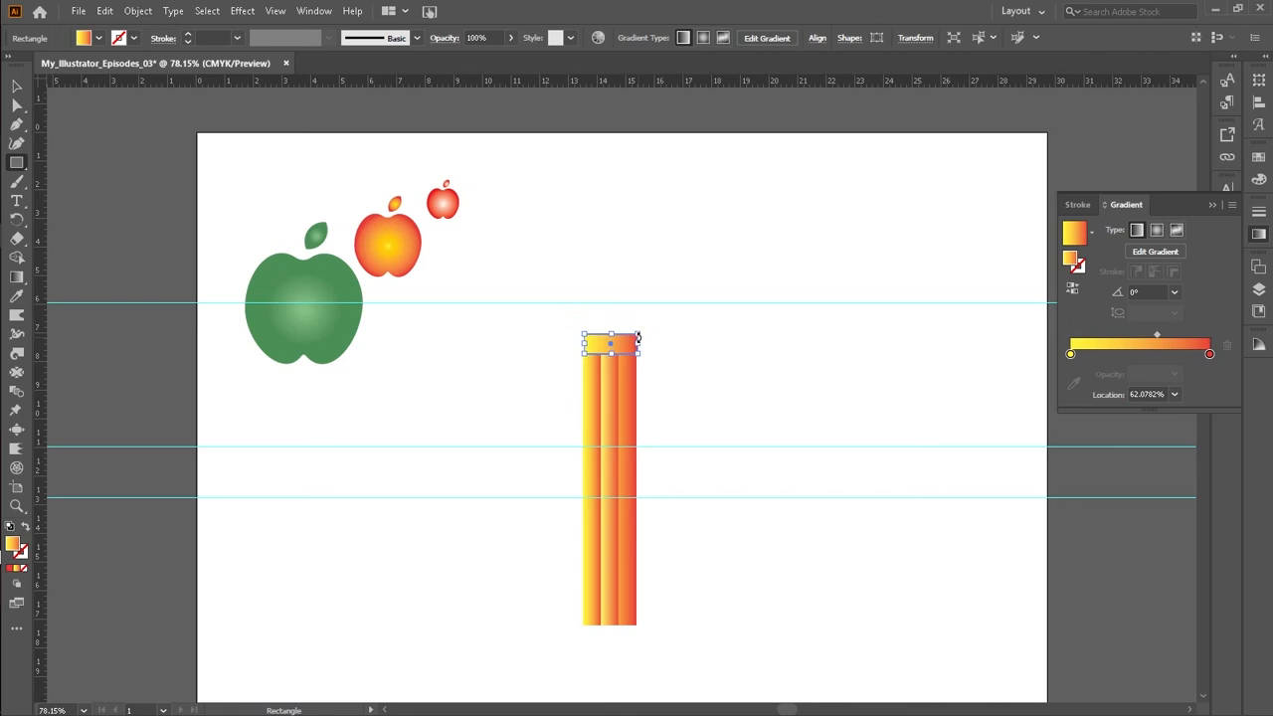
Step: Fill the small top rectangle with a light grey swatch and deselect it
left_click(16, 85)
left_click(649, 262)
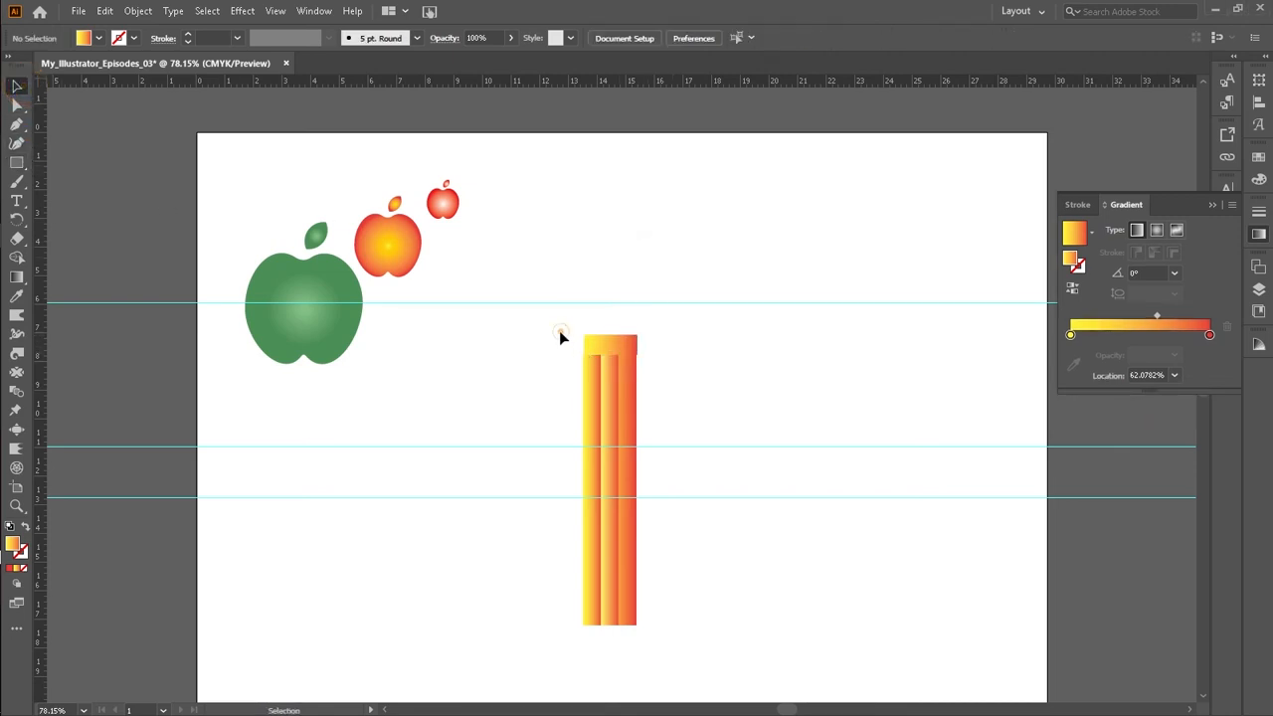
left_click(626, 360)
left_click(676, 361)
left_click(608, 348)
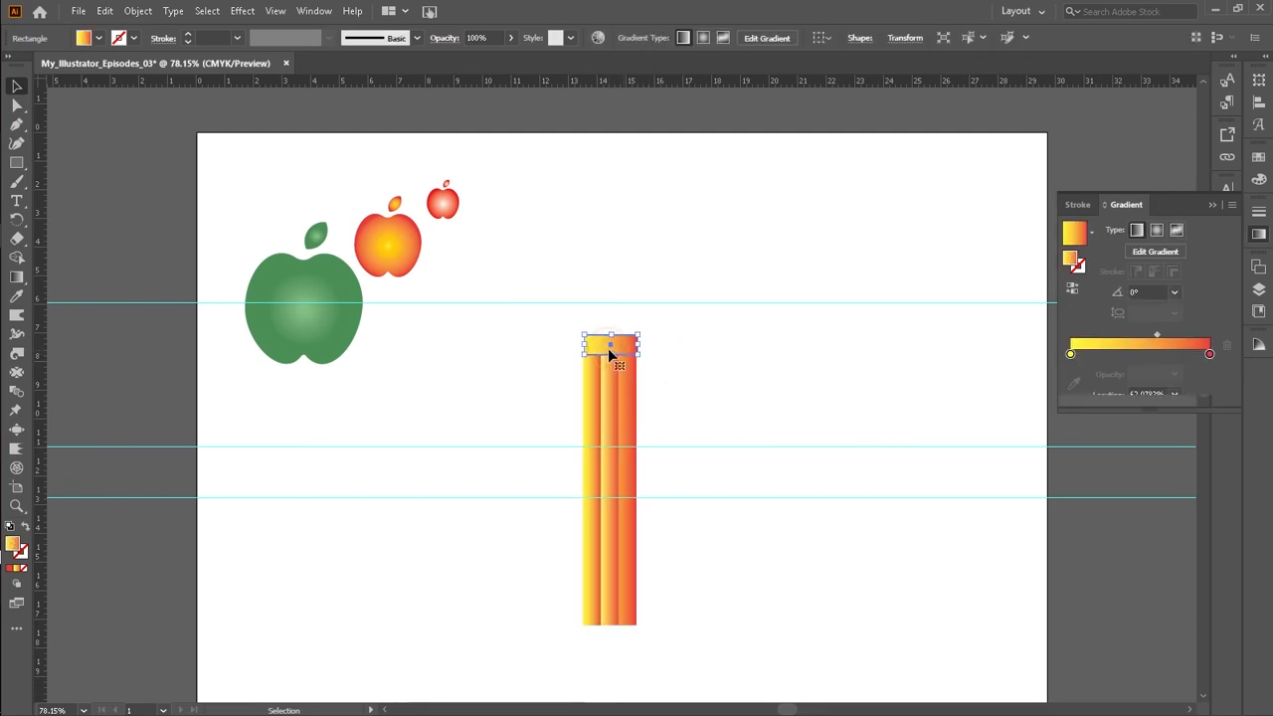
left_click(675, 410)
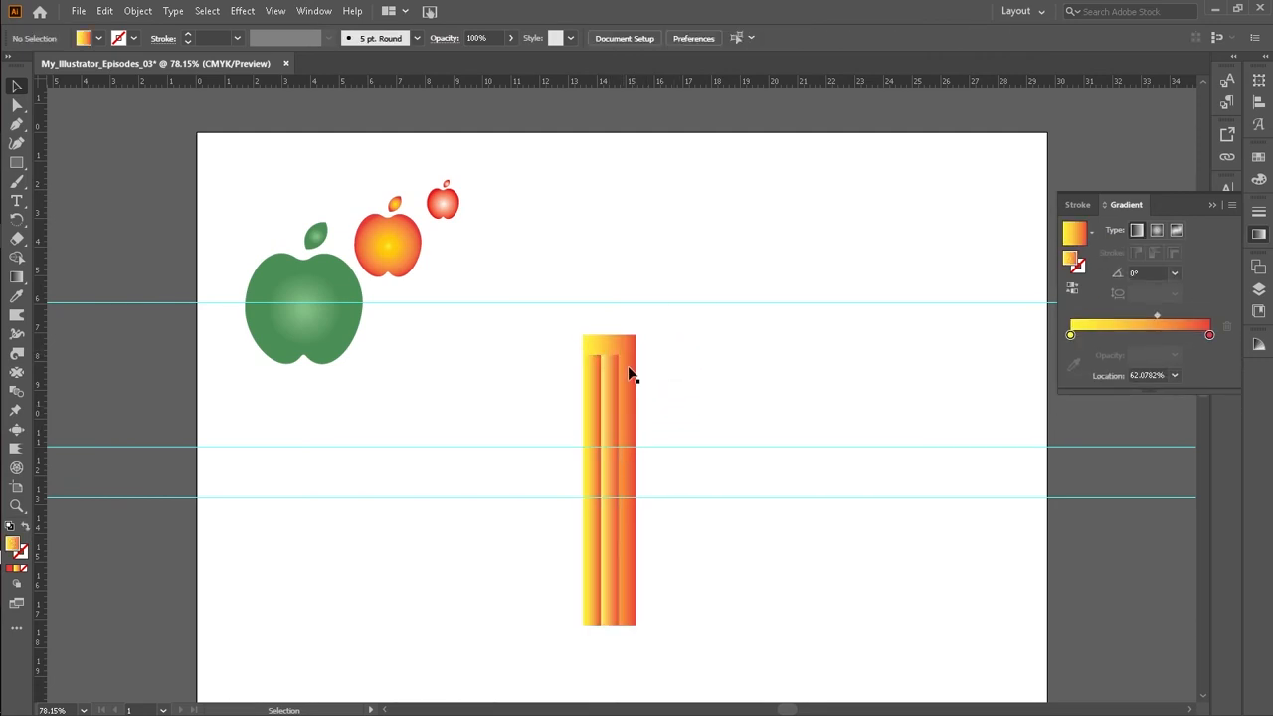
left_click(614, 340)
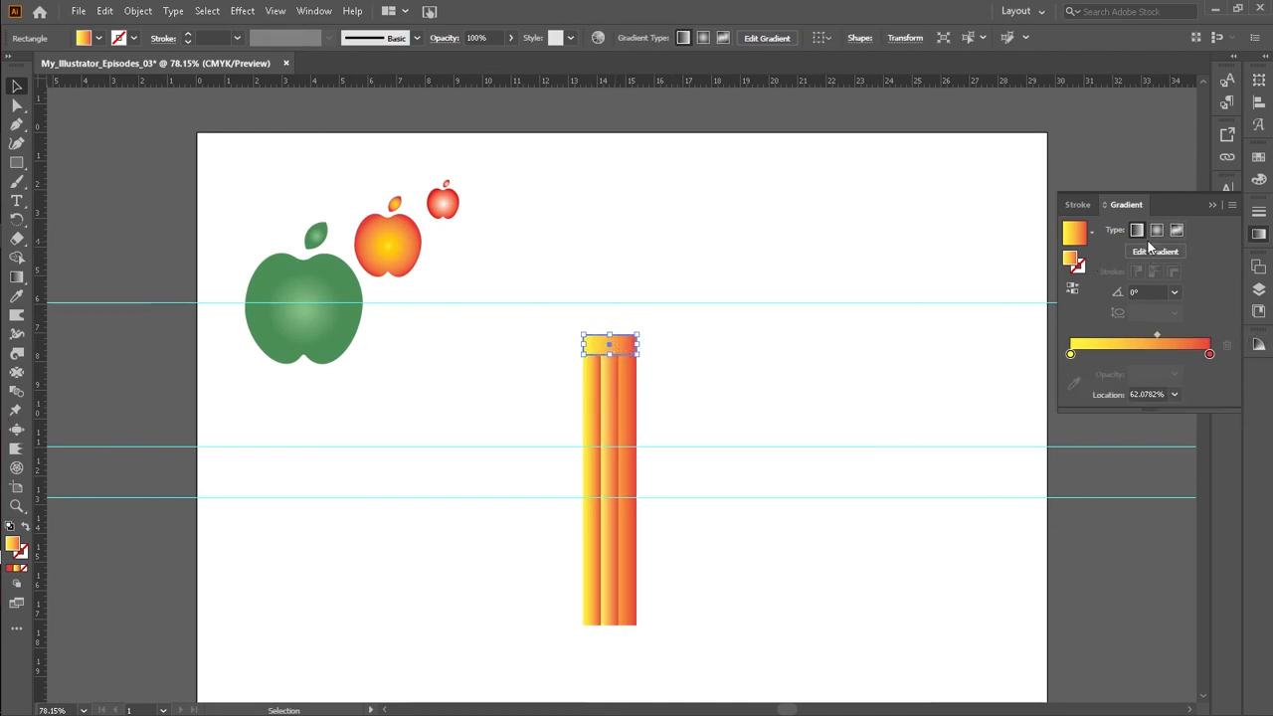
left_click(1213, 204)
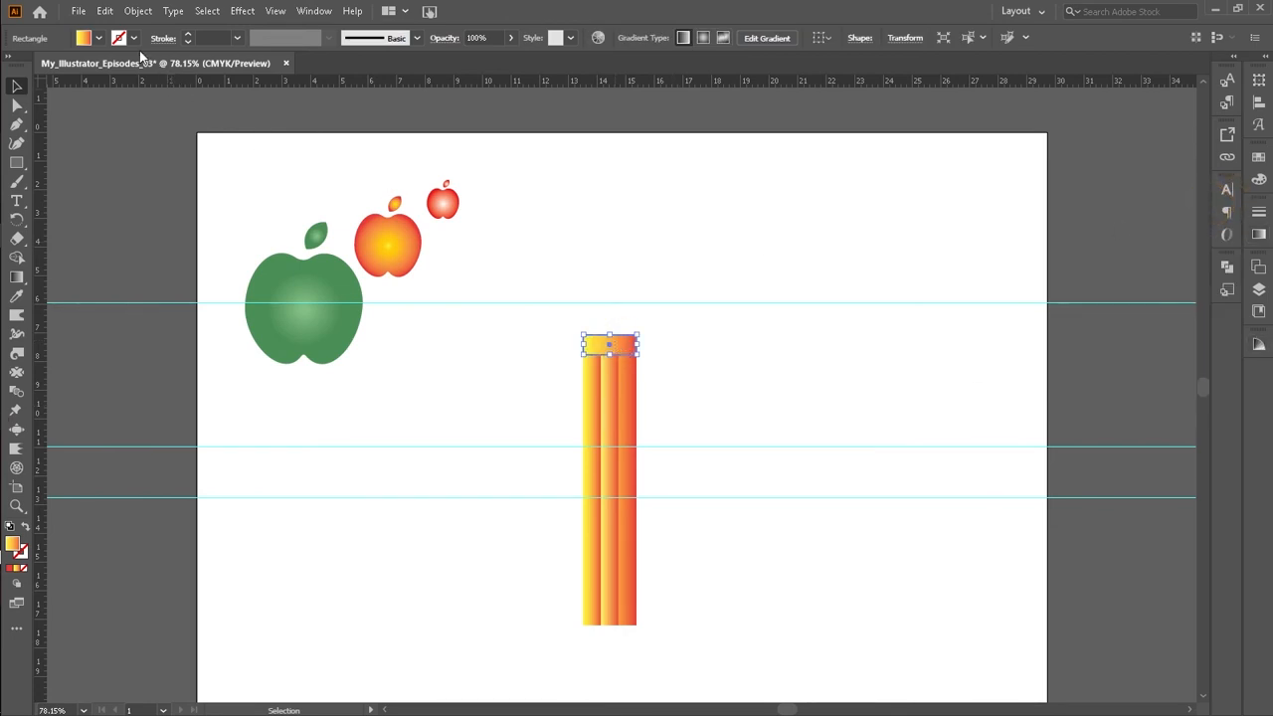
left_click(93, 38)
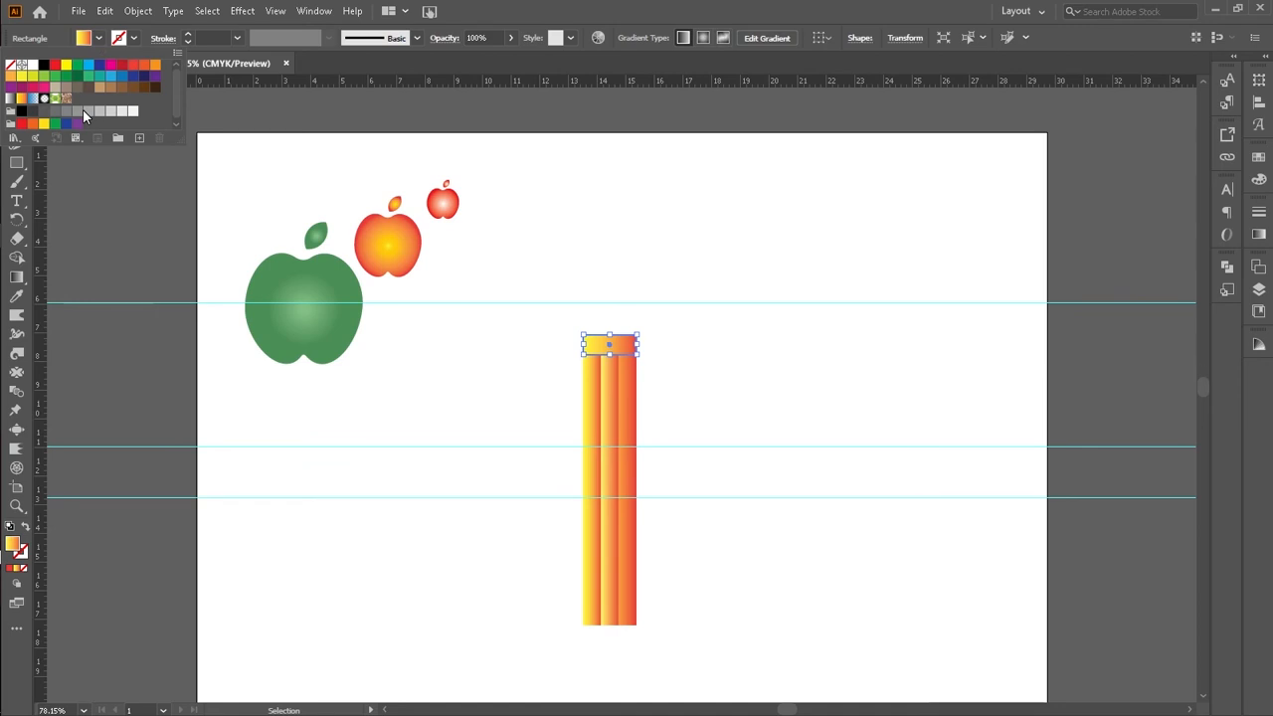
left_click(87, 112)
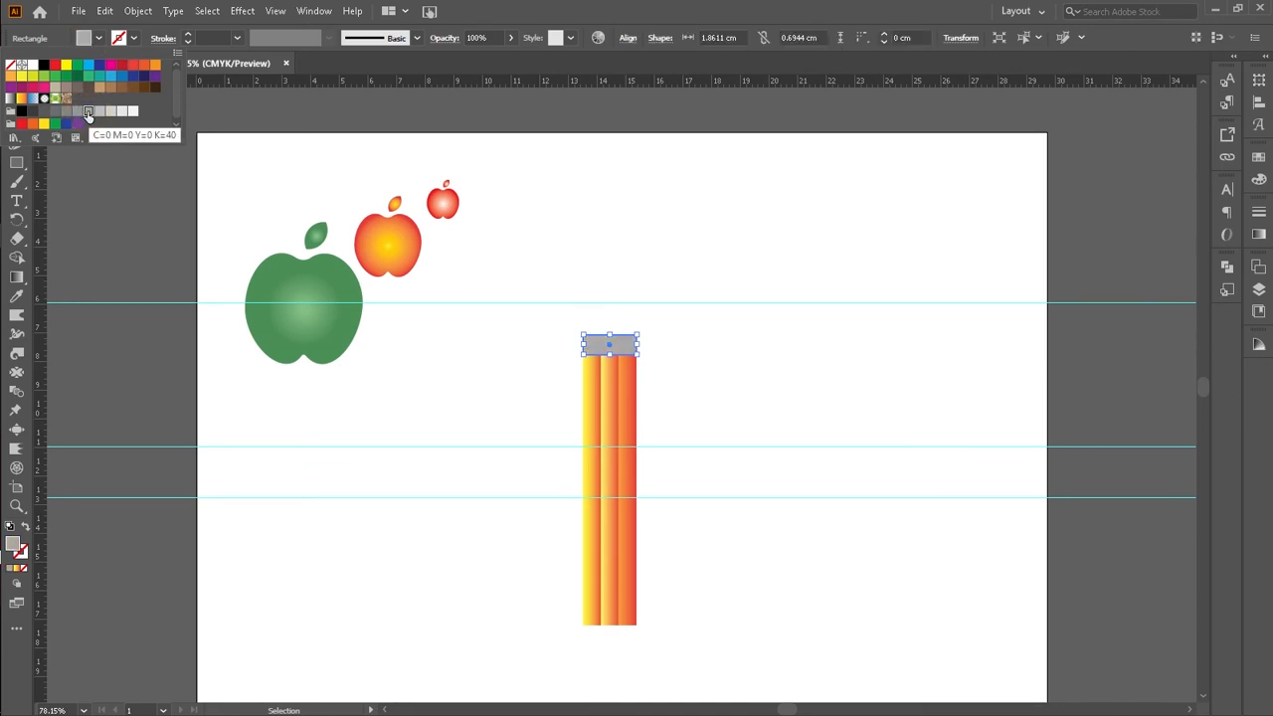
left_click(67, 113)
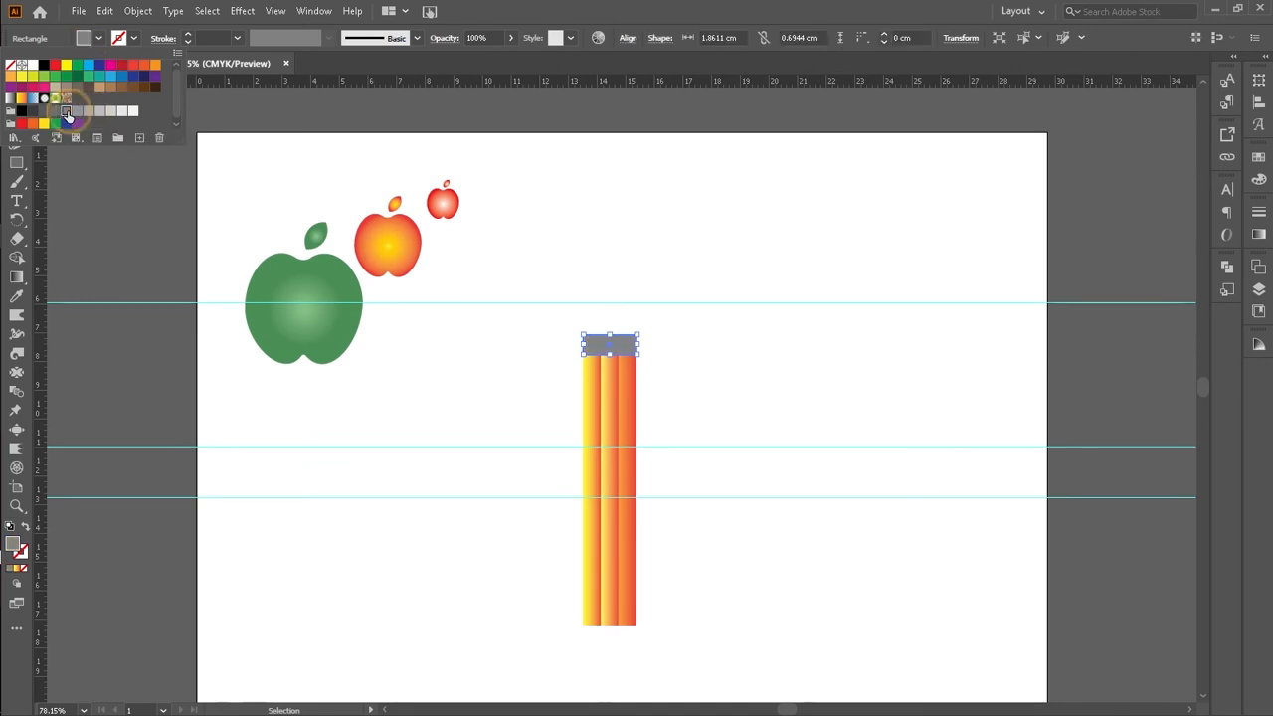
left_click(101, 111)
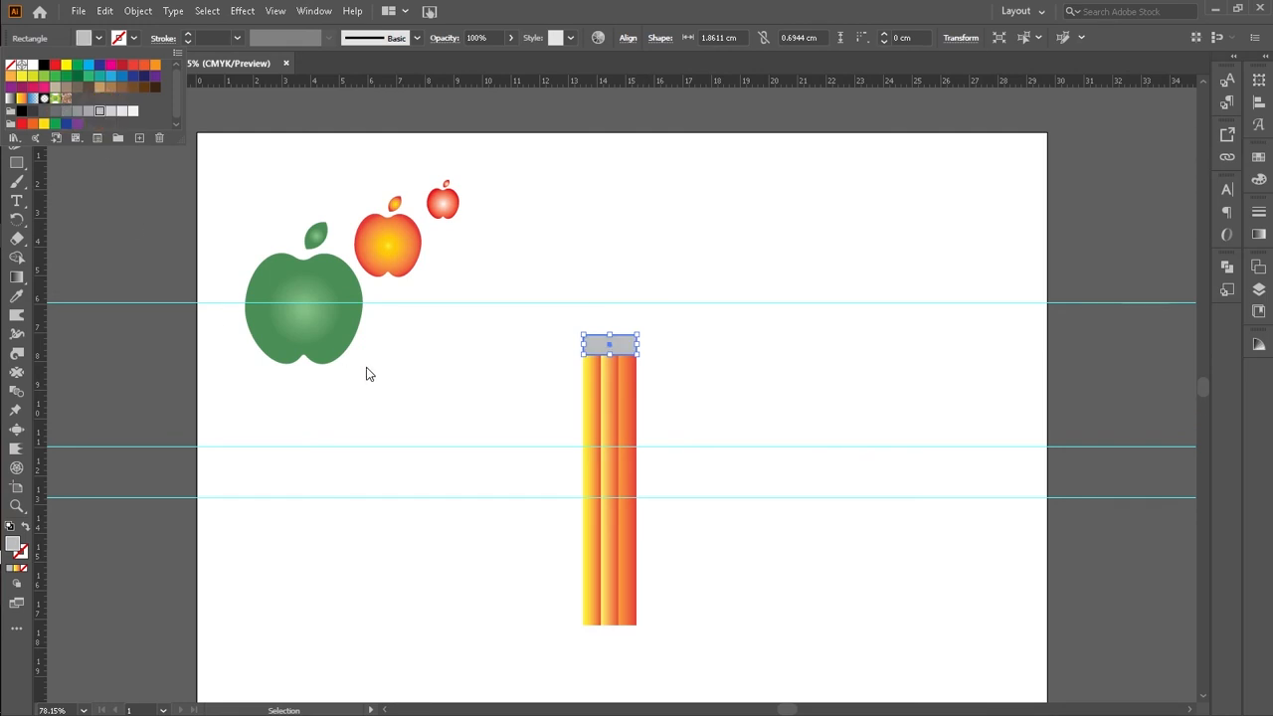
left_click(398, 365)
left_click(486, 395)
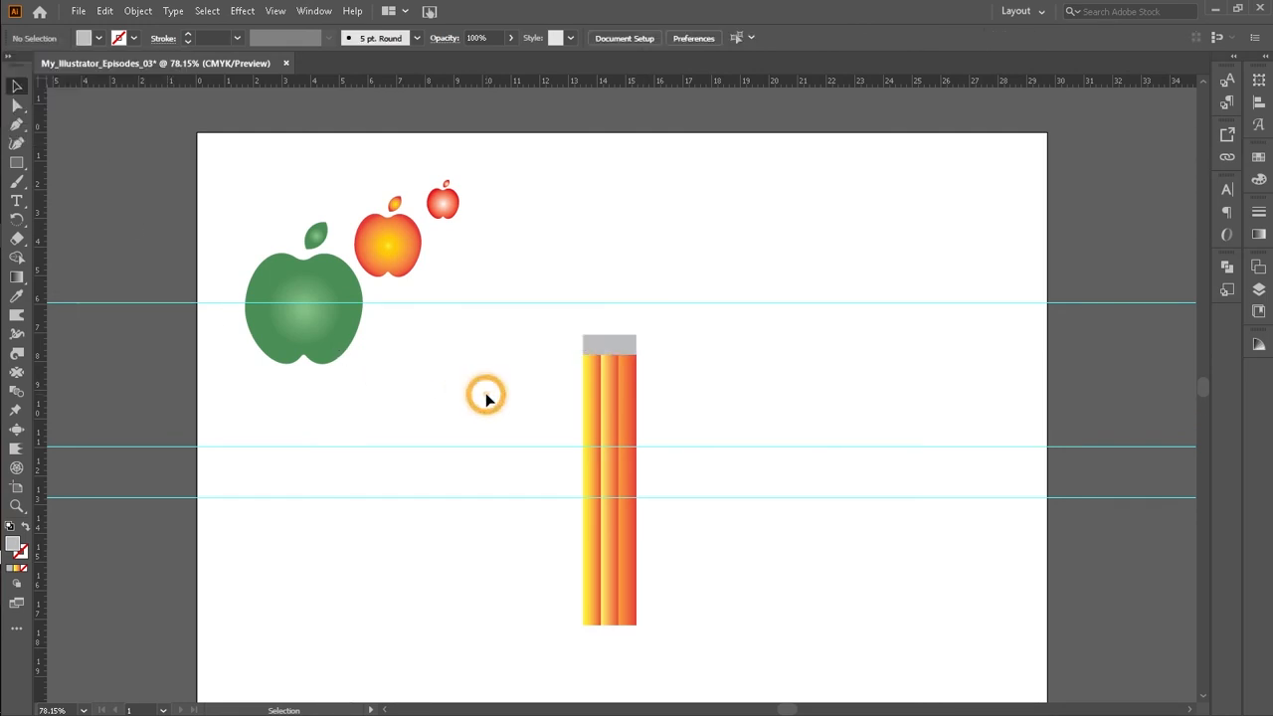
Step: Fill the top cap rectangle with a darker grey swatch and deselect it
left_click(604, 350)
left_click(99, 38)
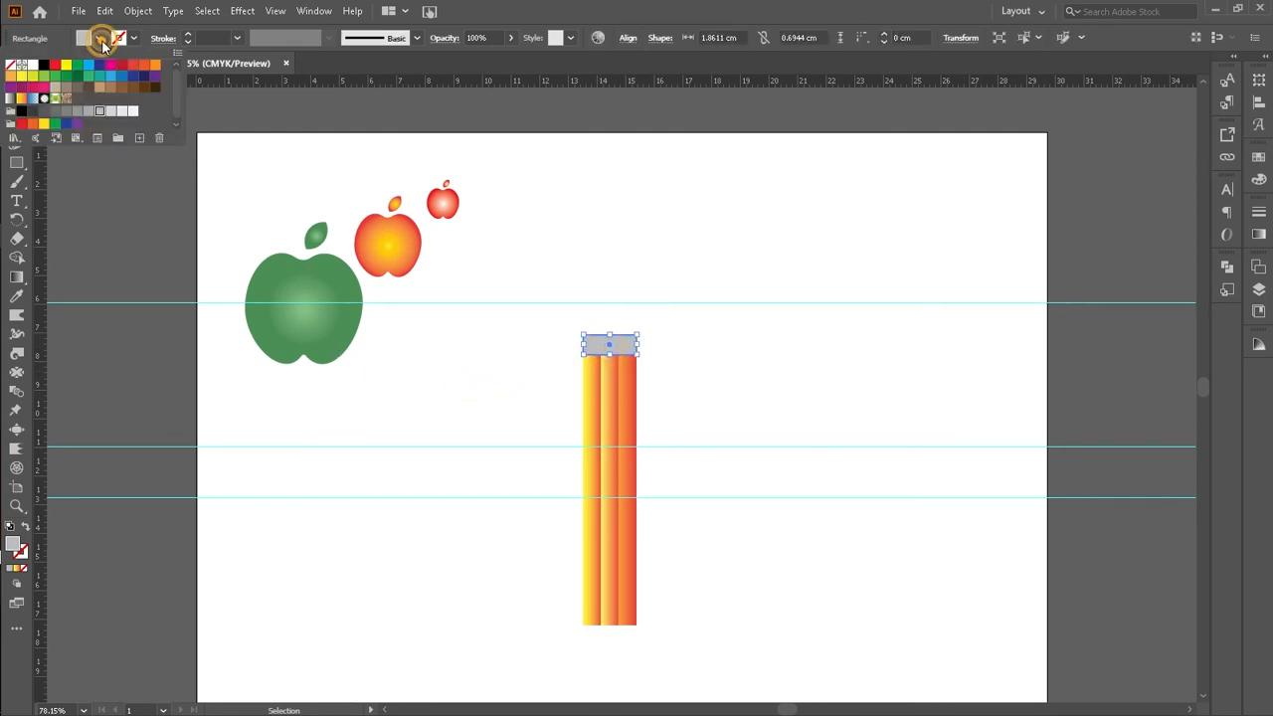
left_click(66, 110)
left_click(467, 358)
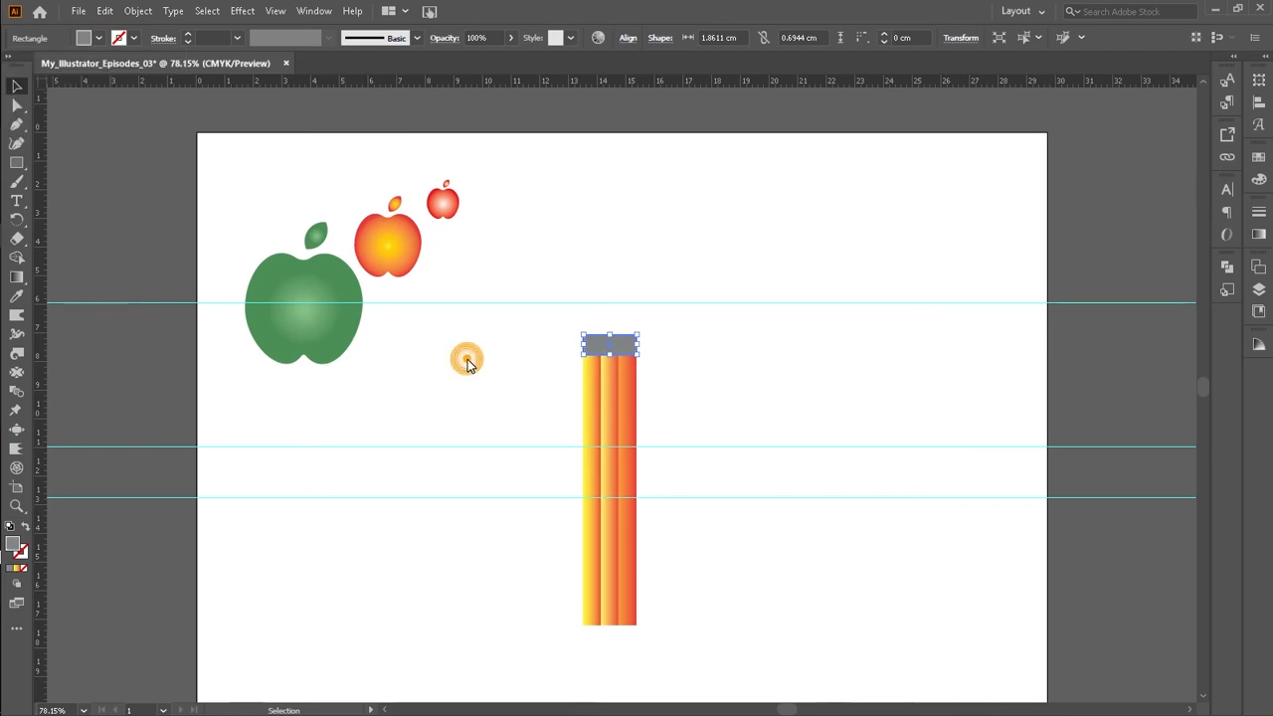
left_click(468, 360)
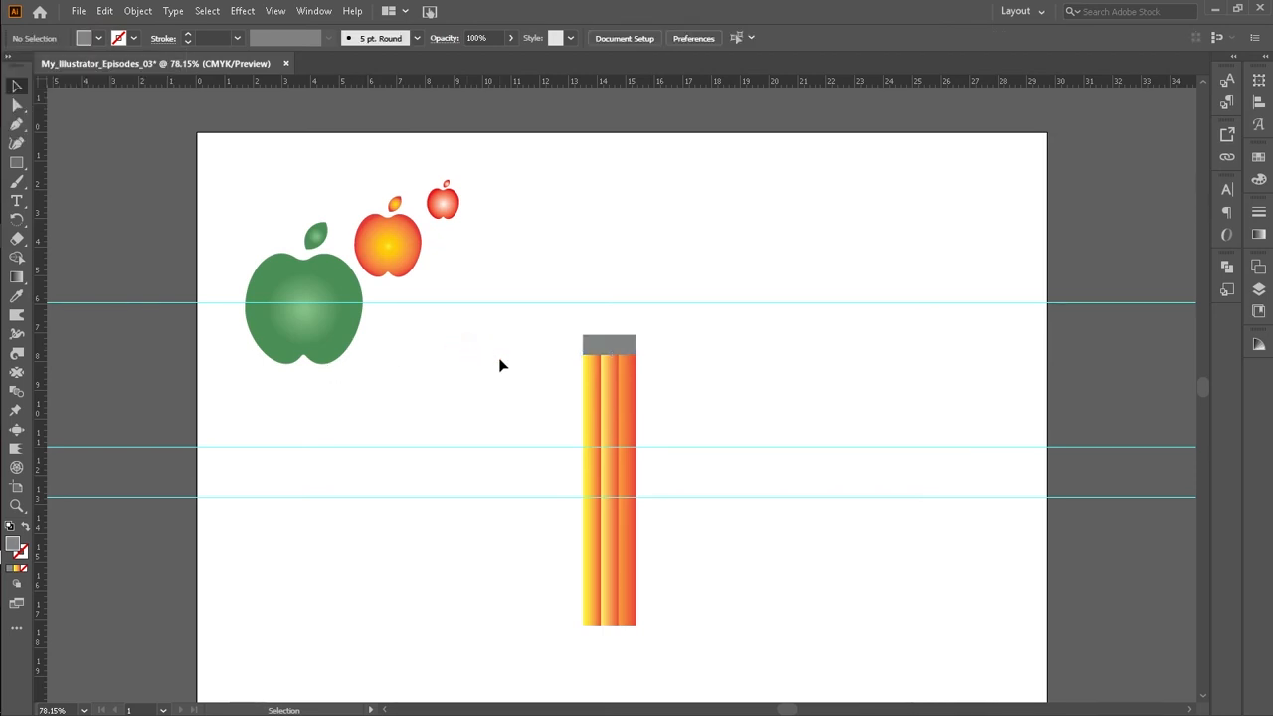
Step: Zoom in on the grey cap and round its corners to about 0.06 cm
left_click(602, 350)
key("z")
left_click_drag(514, 344, 707, 378)
scroll(702, 379, "up", 2)
key("v")
left_click(25, 85)
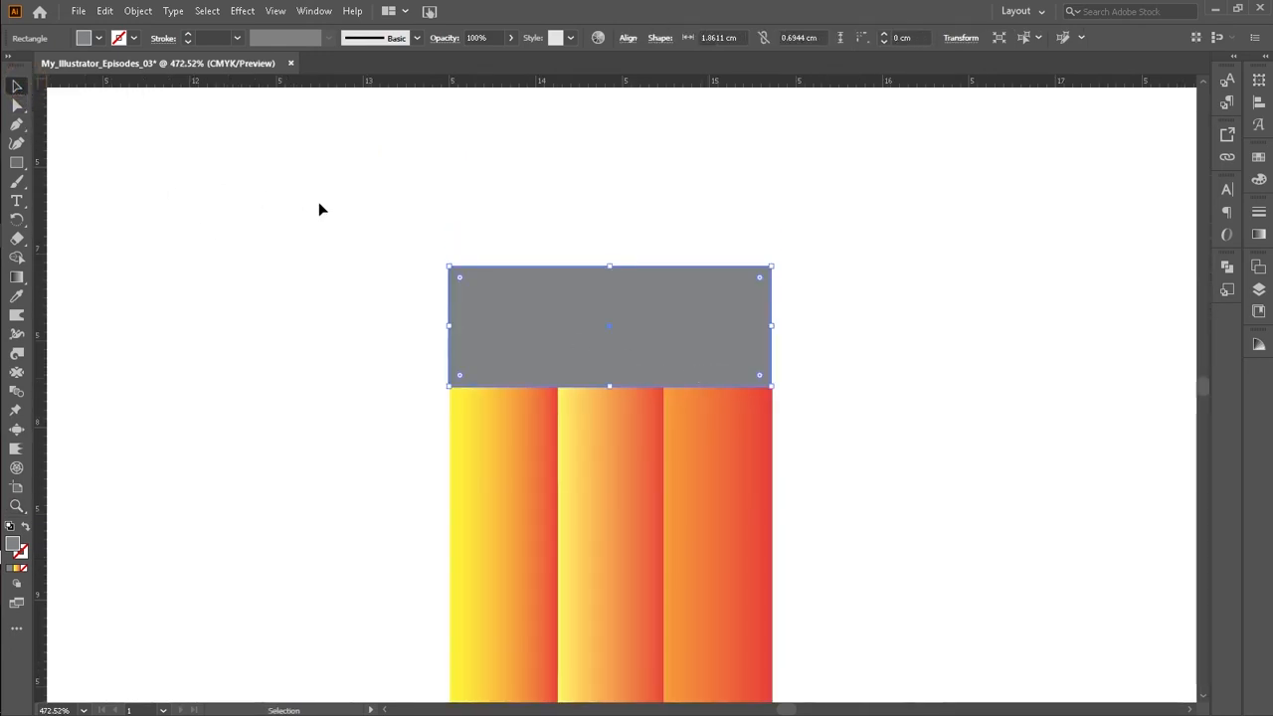
left_click_drag(458, 275, 458, 284)
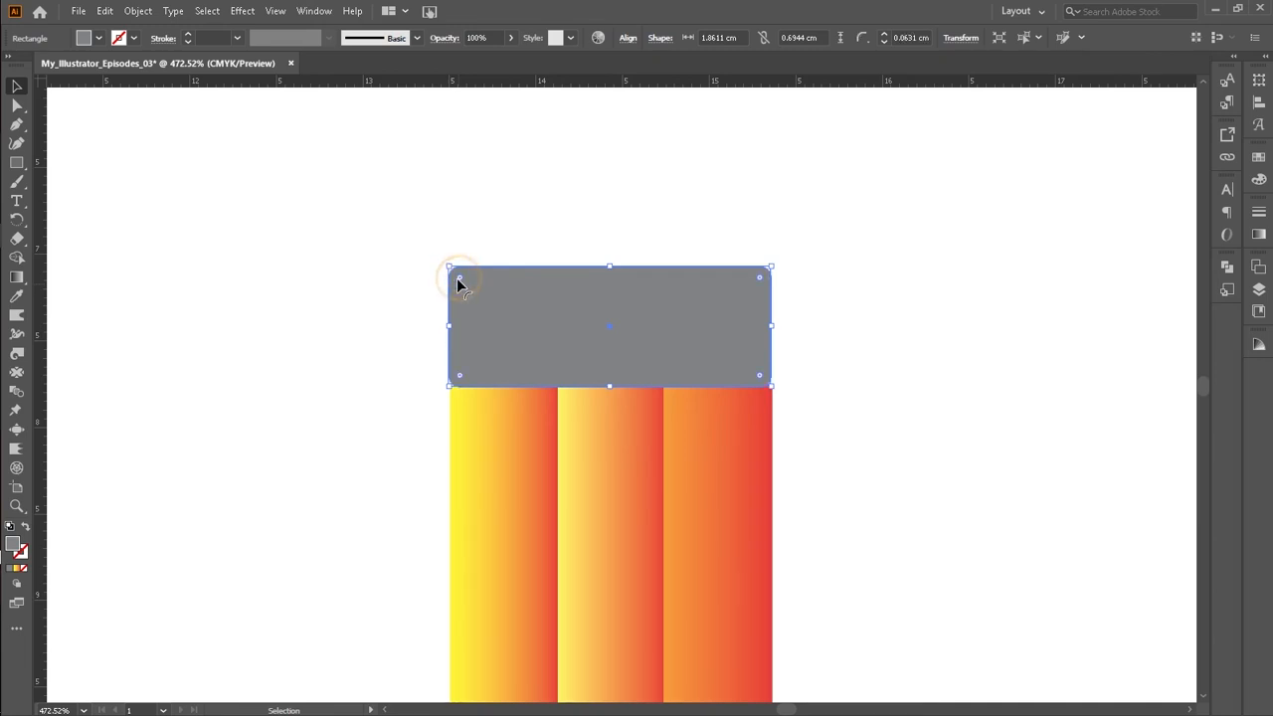
left_click(825, 360)
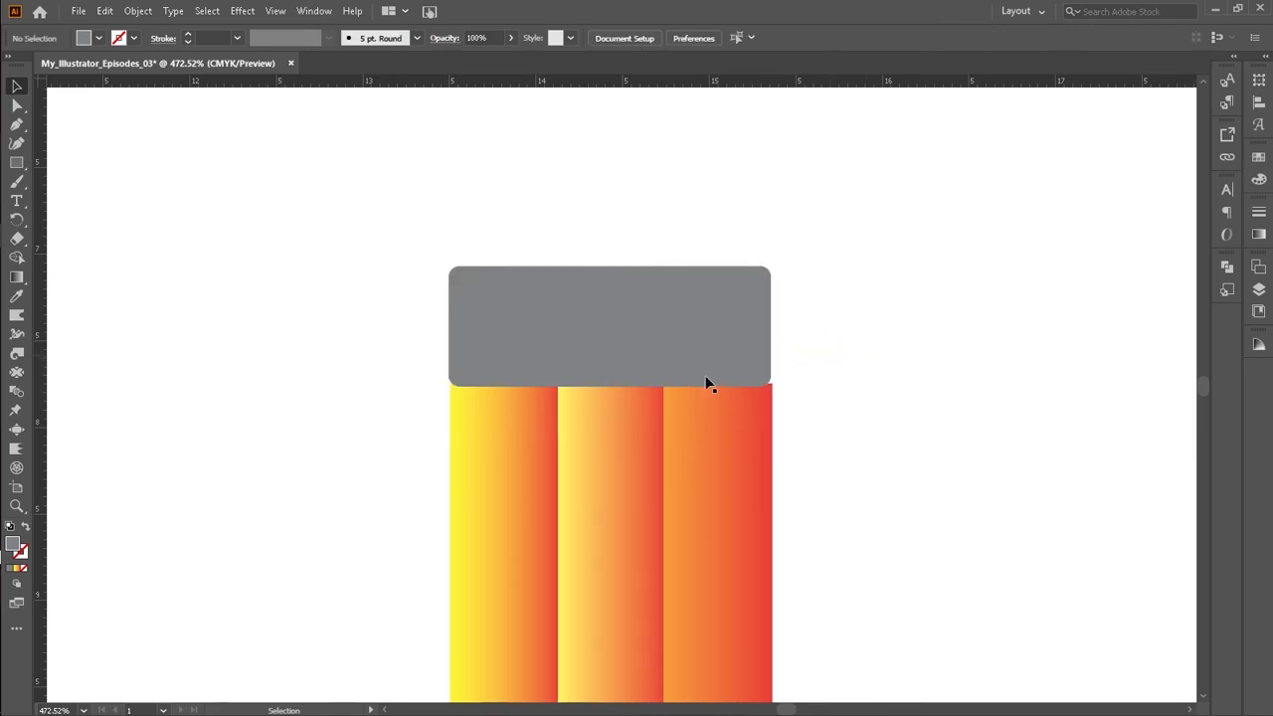
Step: Move the grey cap down so its lower part overlaps the top of the strips
left_click(674, 348)
left_click_drag(611, 266, 612, 280)
left_click_drag(775, 332, 775, 333)
left_click(798, 341)
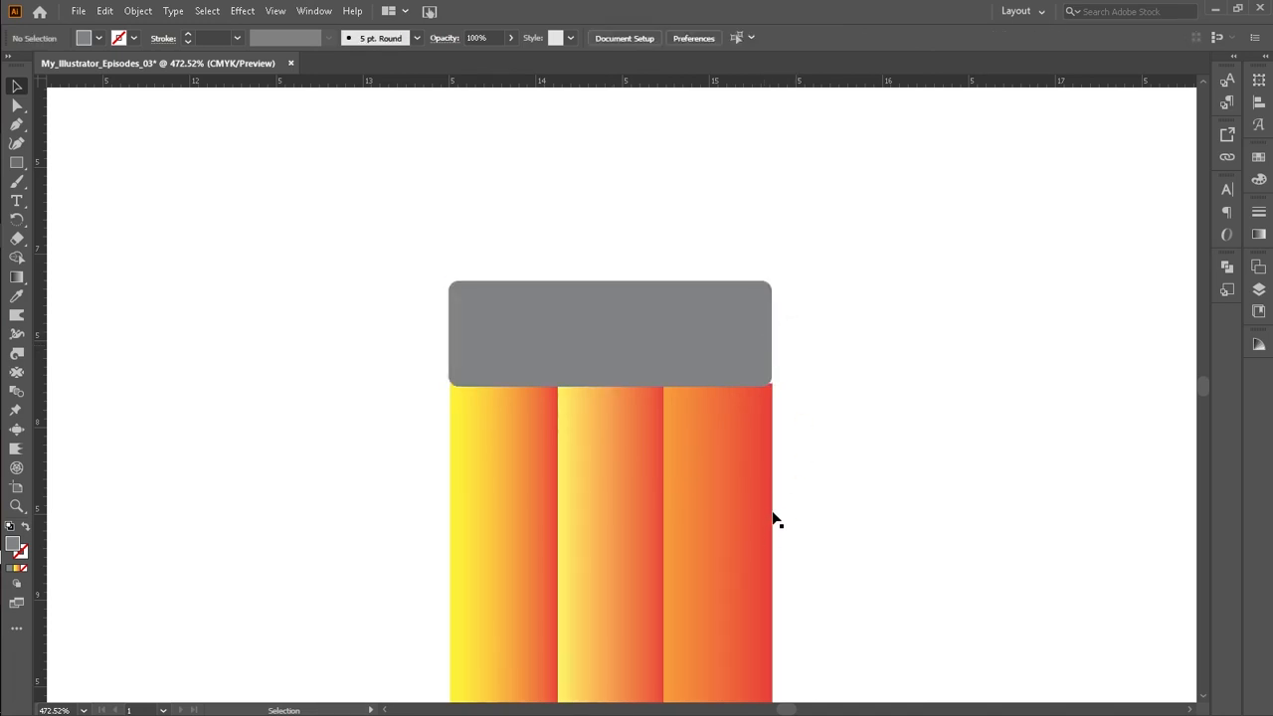
left_click_drag(660, 333, 660, 378)
left_click(820, 320)
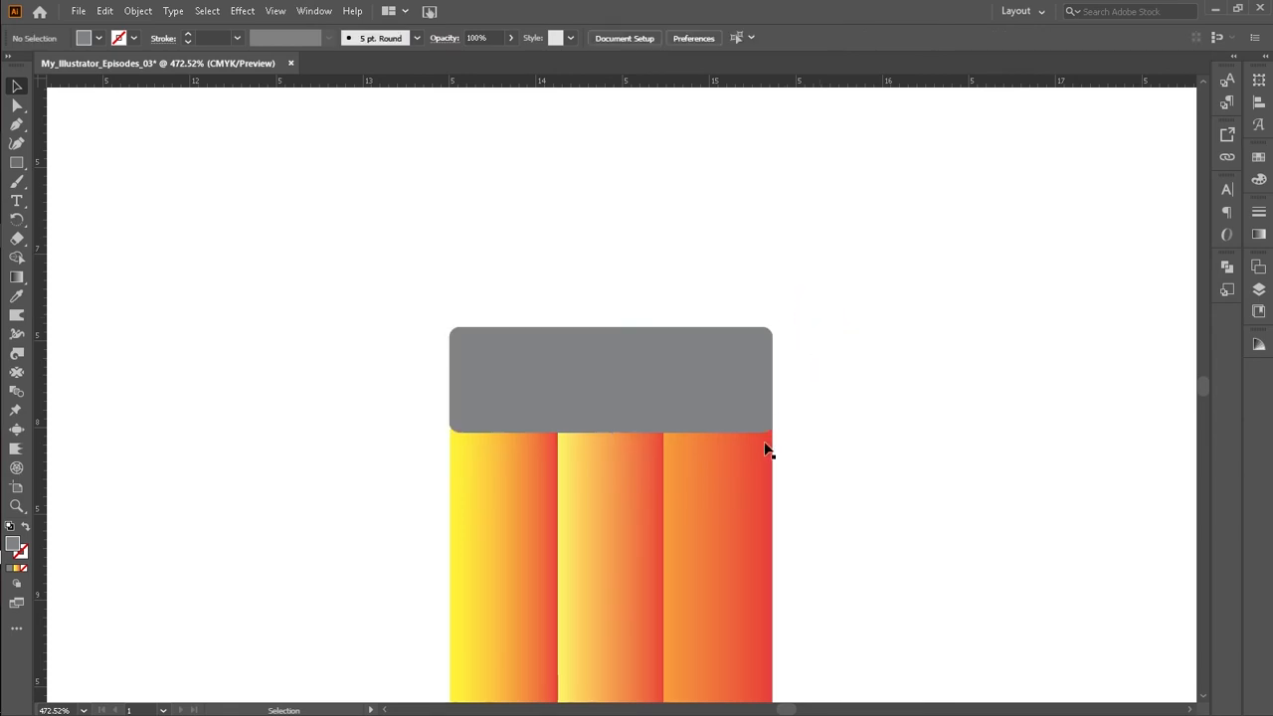
Step: Bring the strip group to the front so it covers the lower part of the cap
scroll(829, 493, "down", 2)
scroll(825, 486, "up", 1)
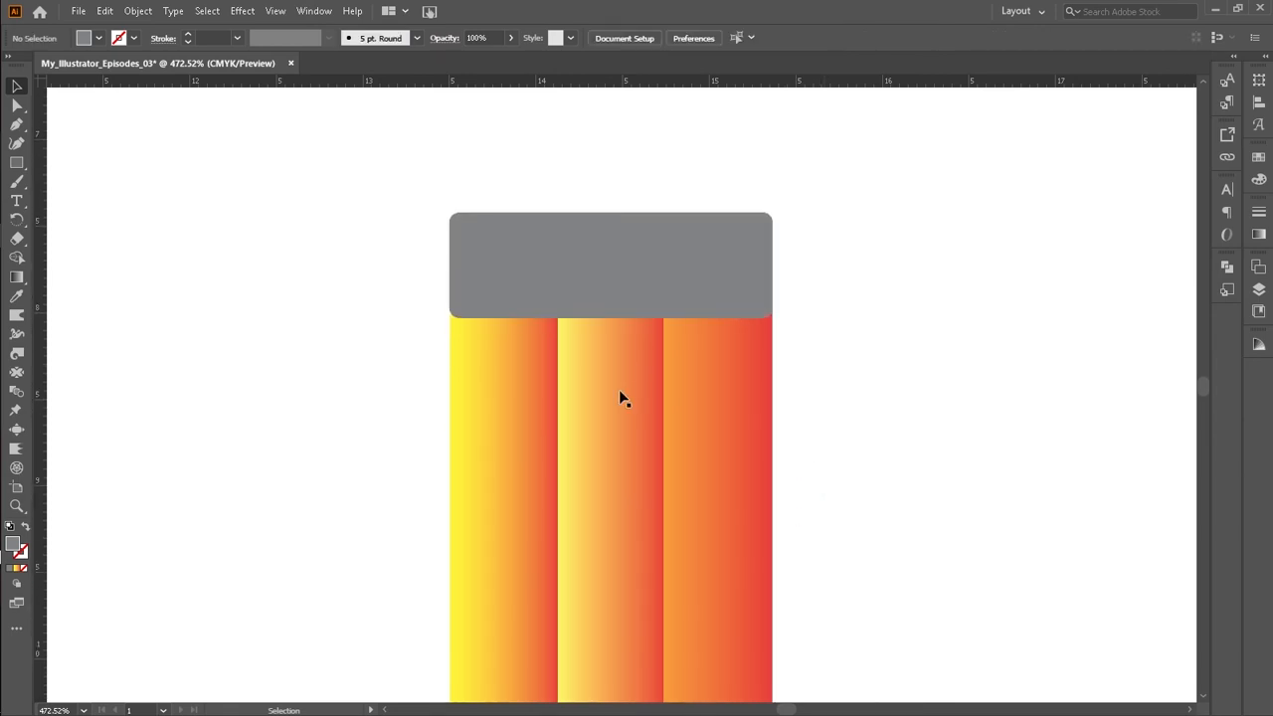
left_click(620, 395)
right_click(620, 389)
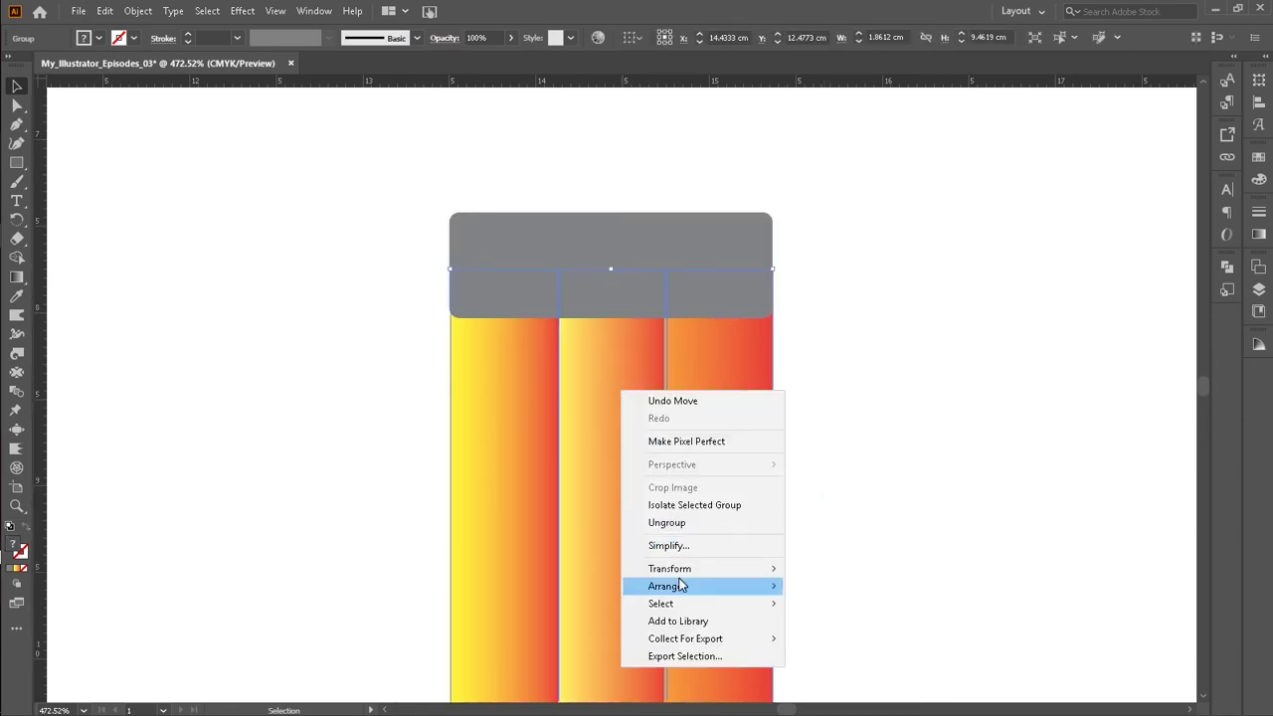
mouse_move(688, 587)
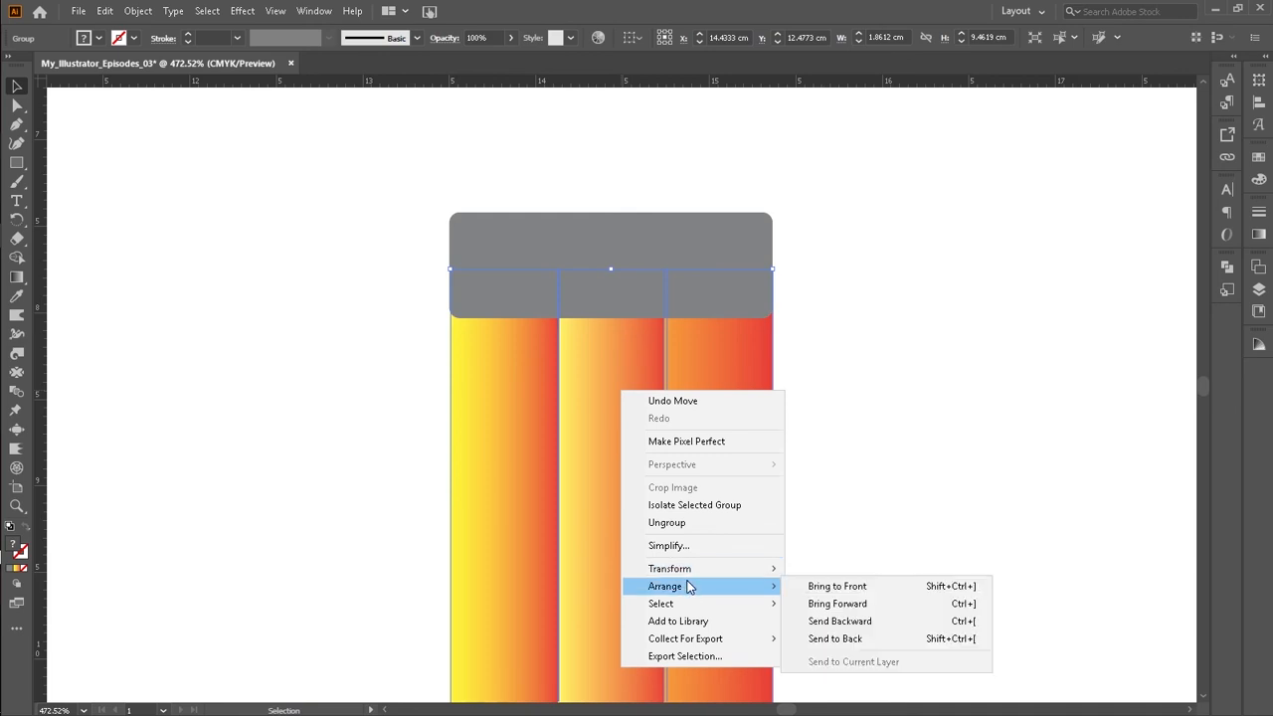
left_click(809, 584)
left_click(867, 286)
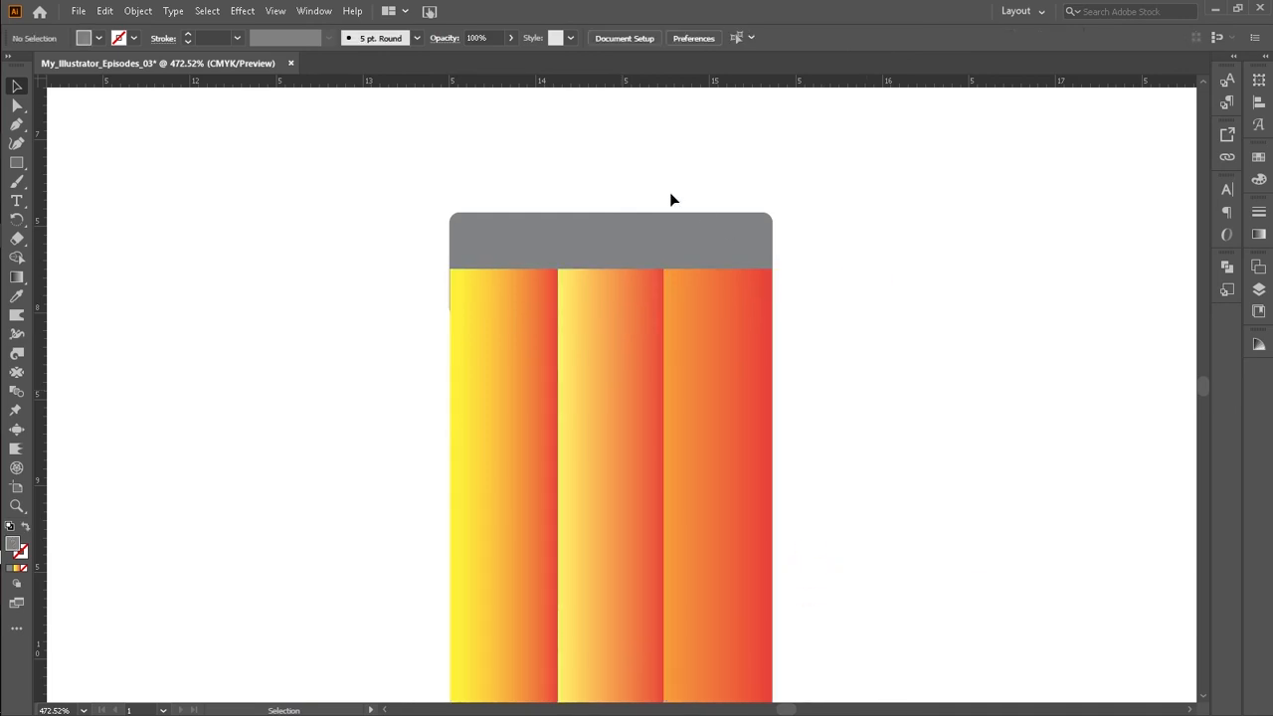
Step: Nudge the grey cap down slightly to adjust its overlap with the strips
left_click(651, 234)
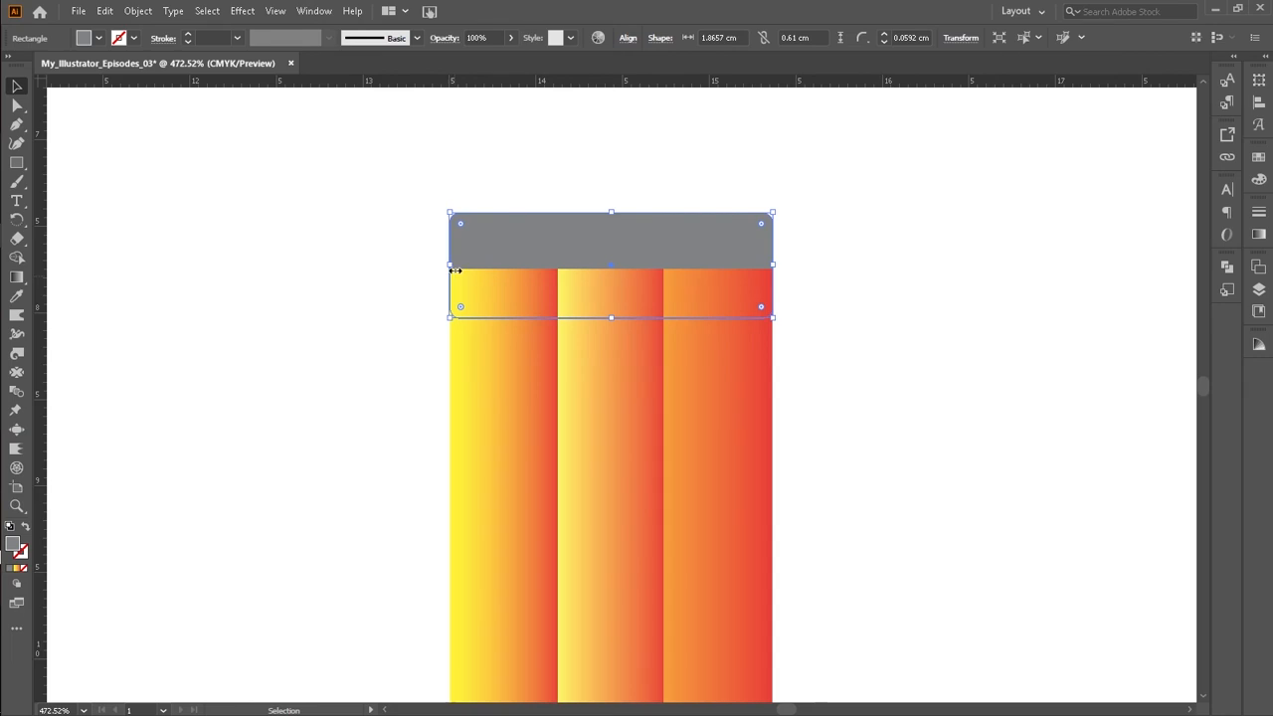
left_click_drag(454, 269, 452, 276)
left_click(395, 264)
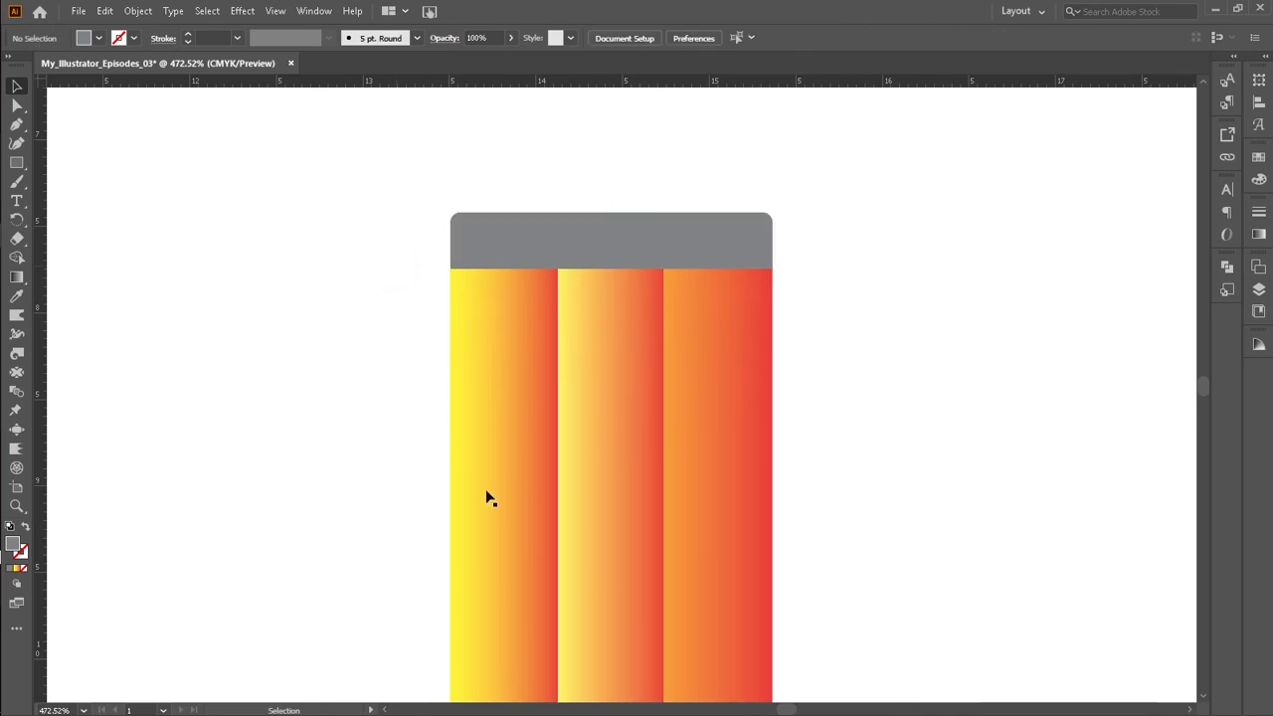
scroll(815, 271, "up", 3)
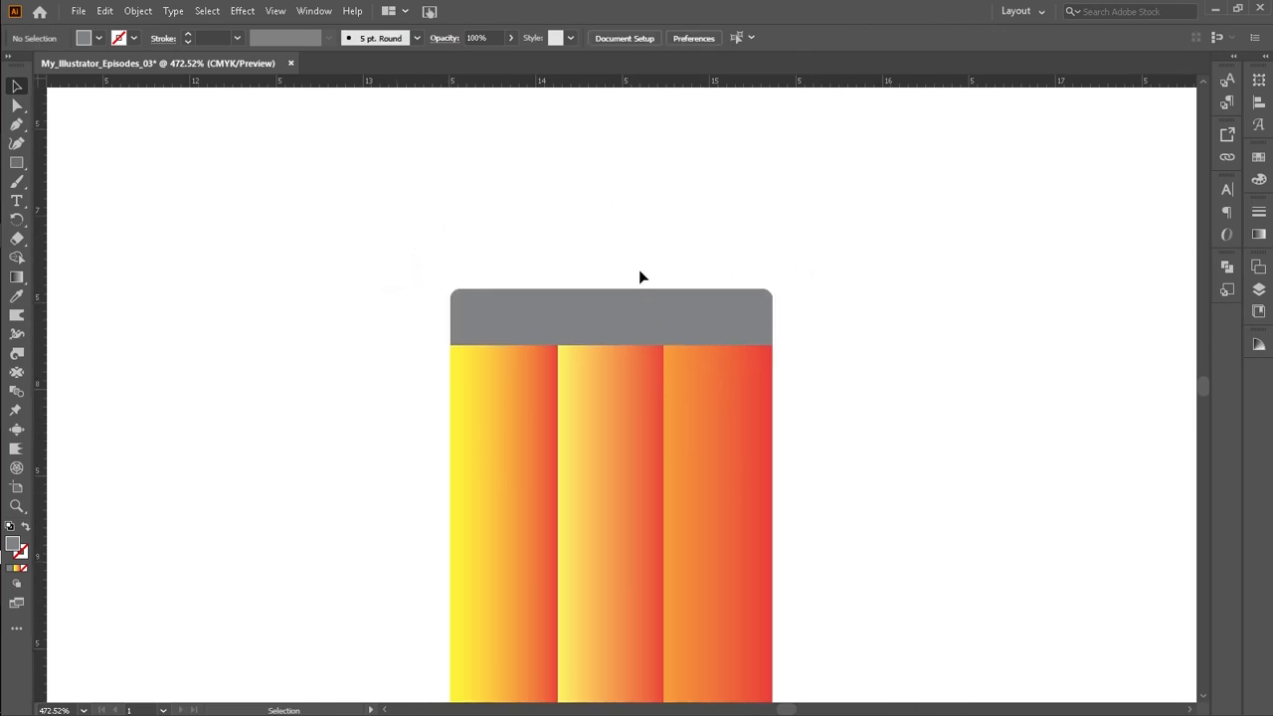
left_click(583, 341)
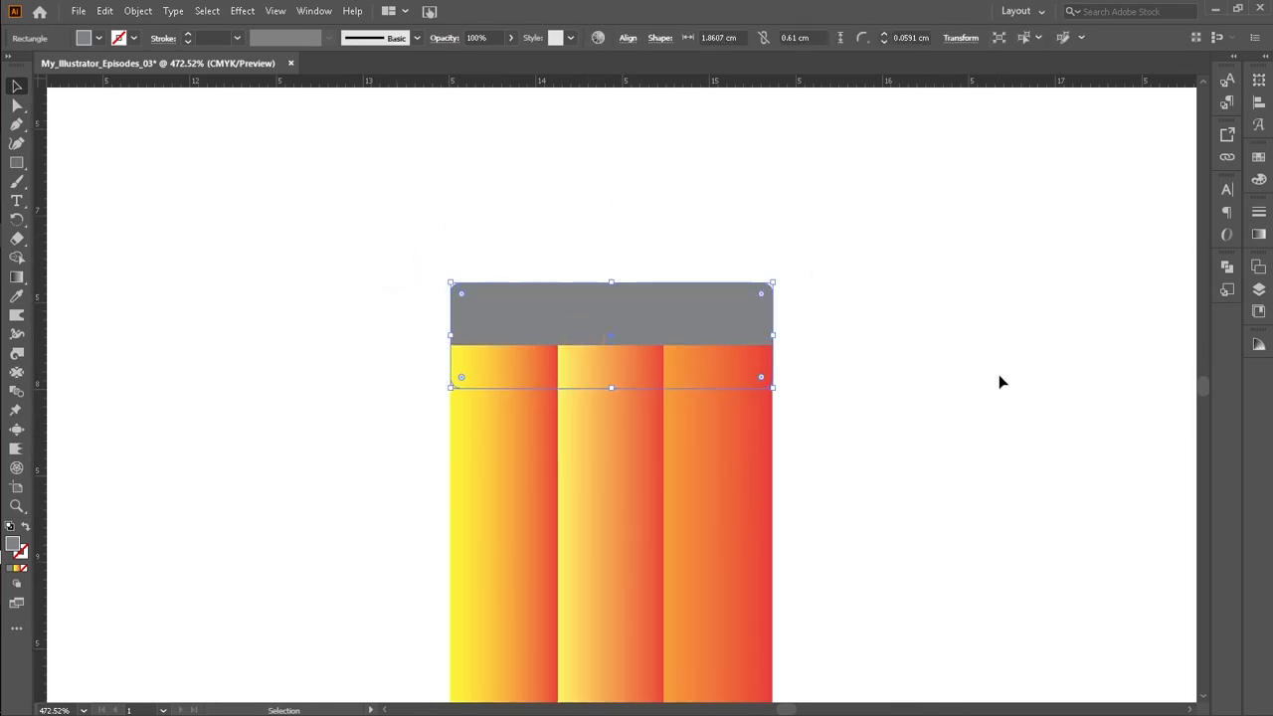
key("Up")
key("Up")
key("Up")
key("Up")
key("Up")
key("Down")
key("Down")
key("Down")
key("Down")
key("Down")
key("Down")
key("Down")
key("Down")
scroll(999, 374, "up", 1)
left_click(999, 374)
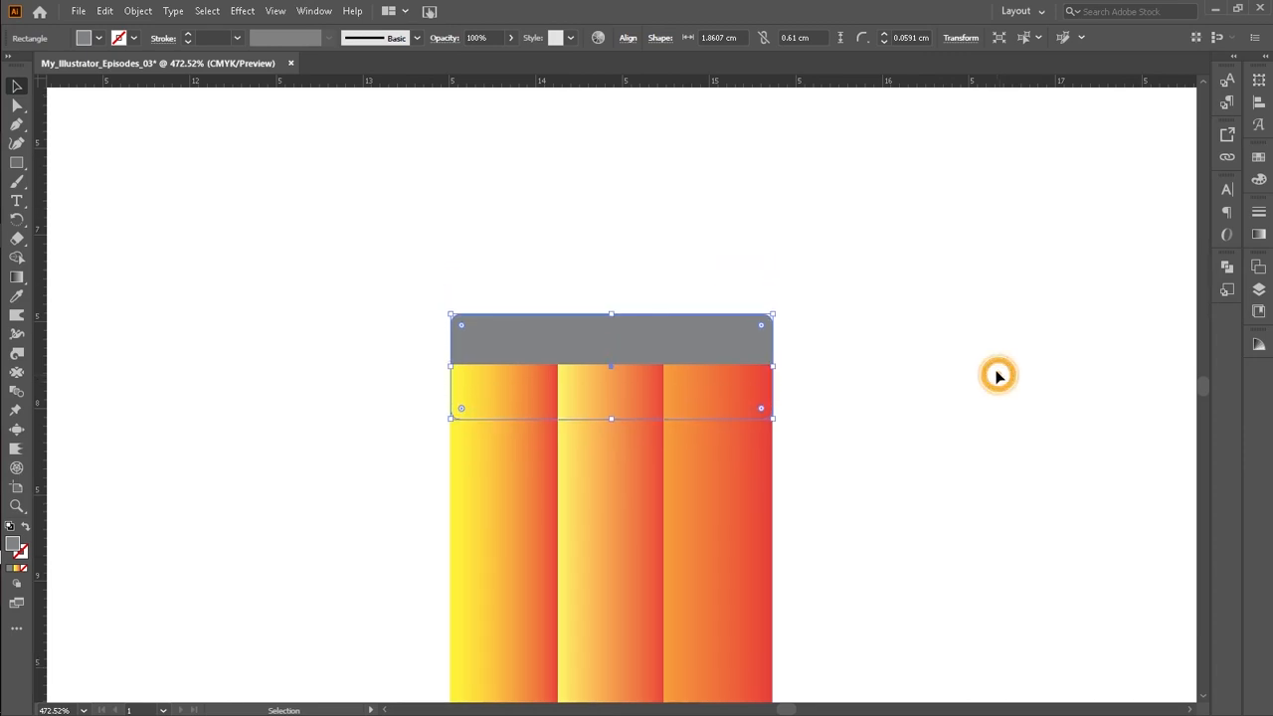
Step: Nudge the grey cap up a few steps and deselect it
scroll(967, 374, "down", 6)
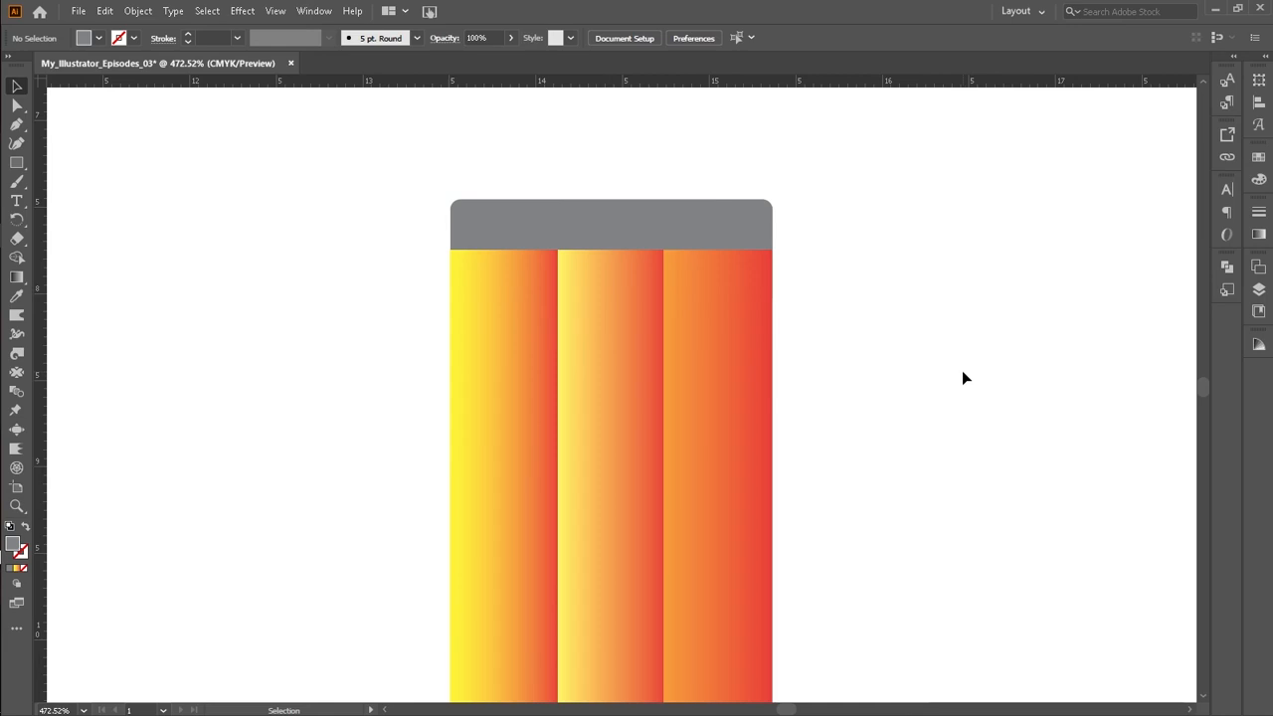
scroll(955, 374, "up", 3)
scroll(896, 370, "down", 2)
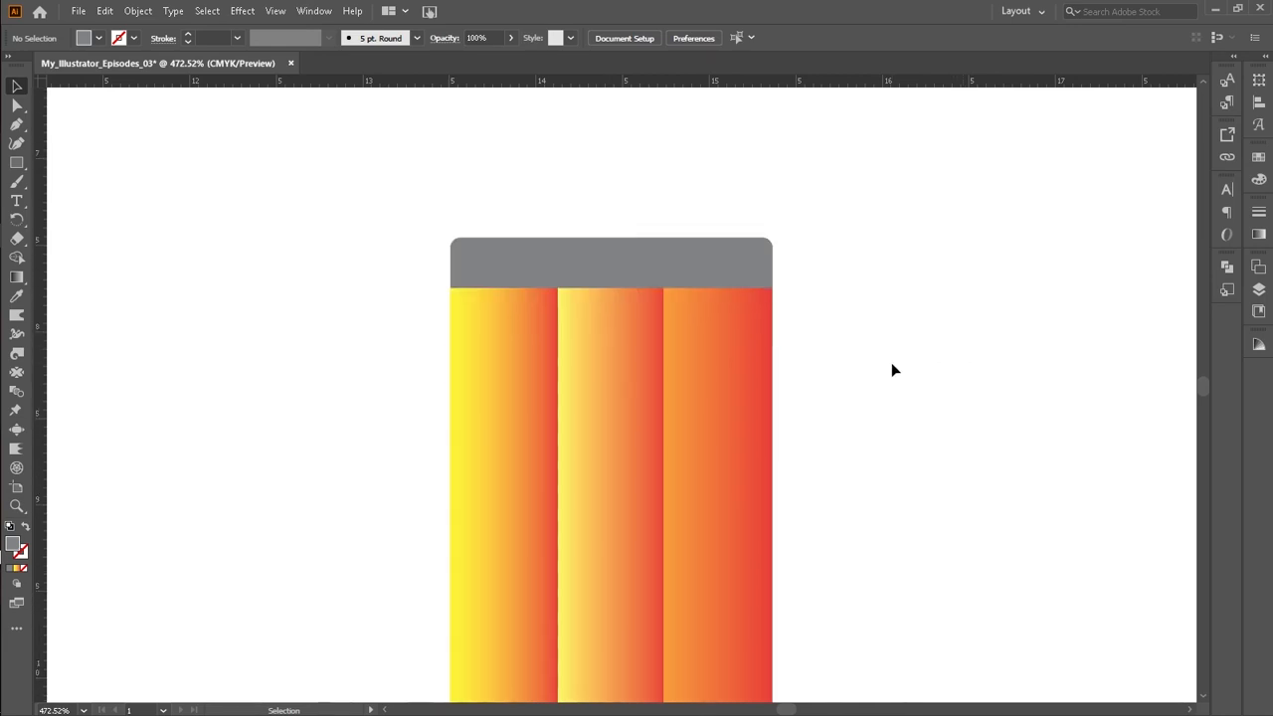
left_click(648, 265)
key("Up")
key("Up")
key("Up")
key("Up")
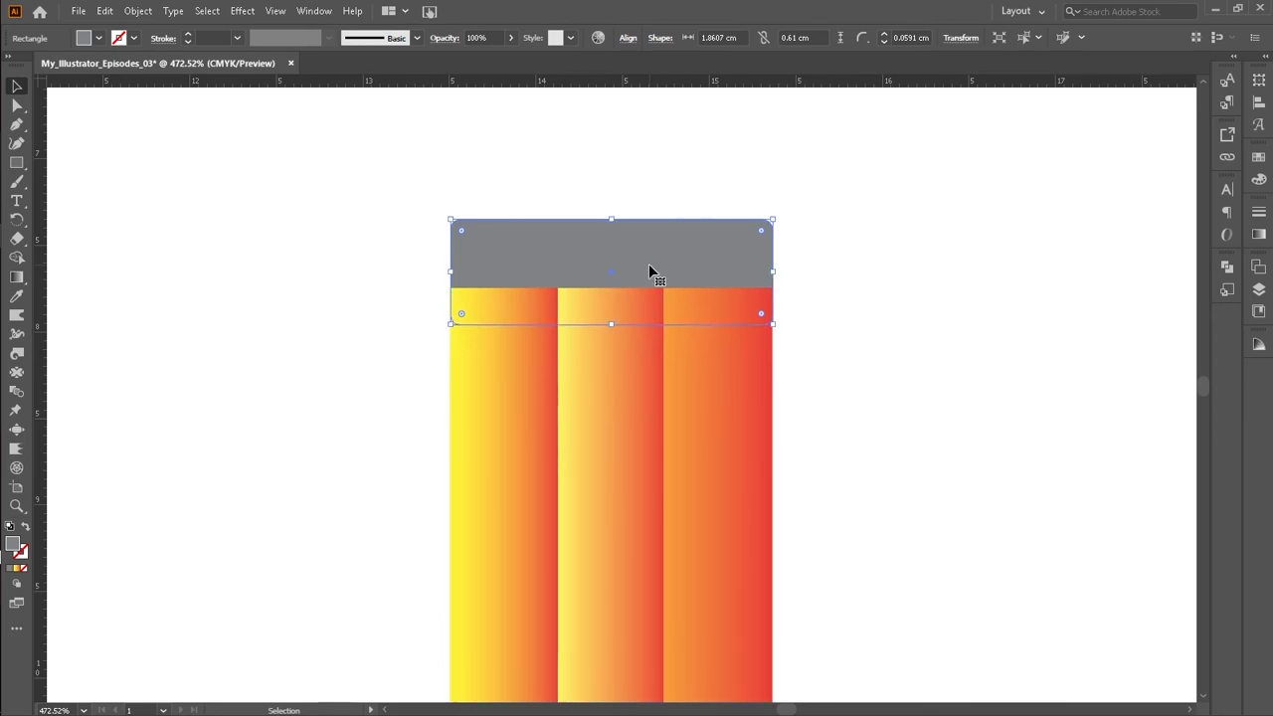
key("Down")
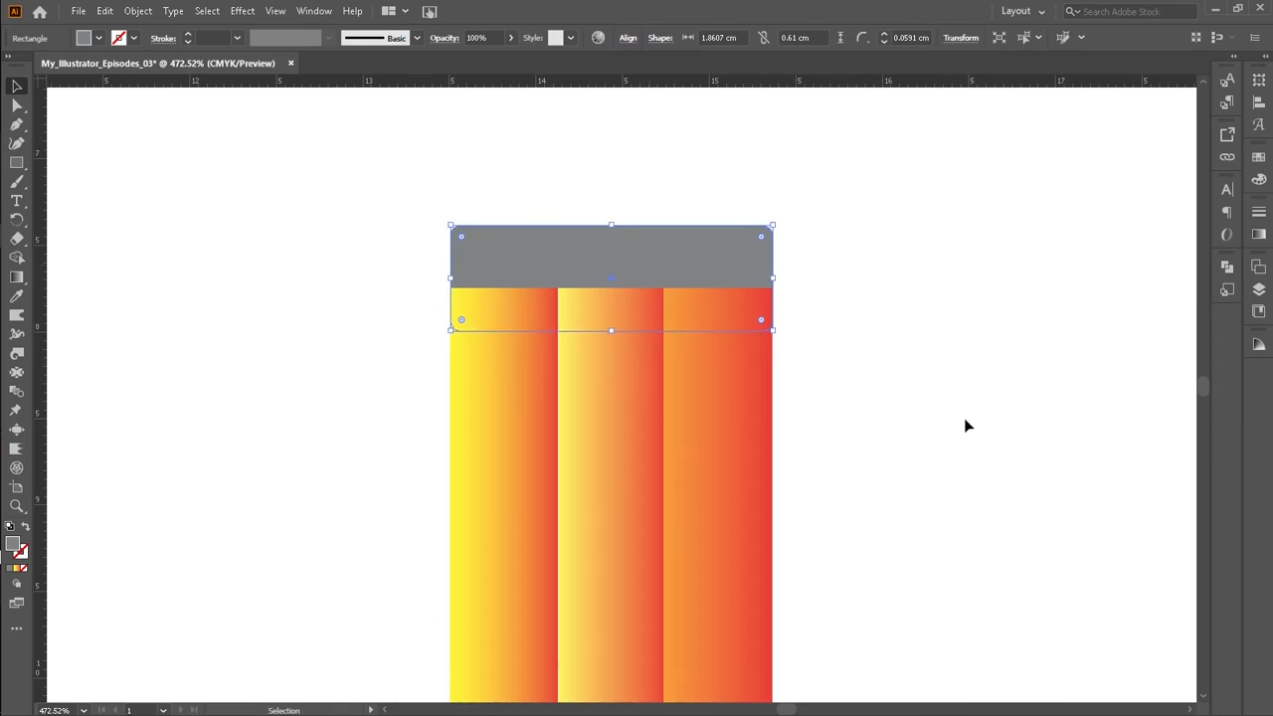
key("Up")
key("Up")
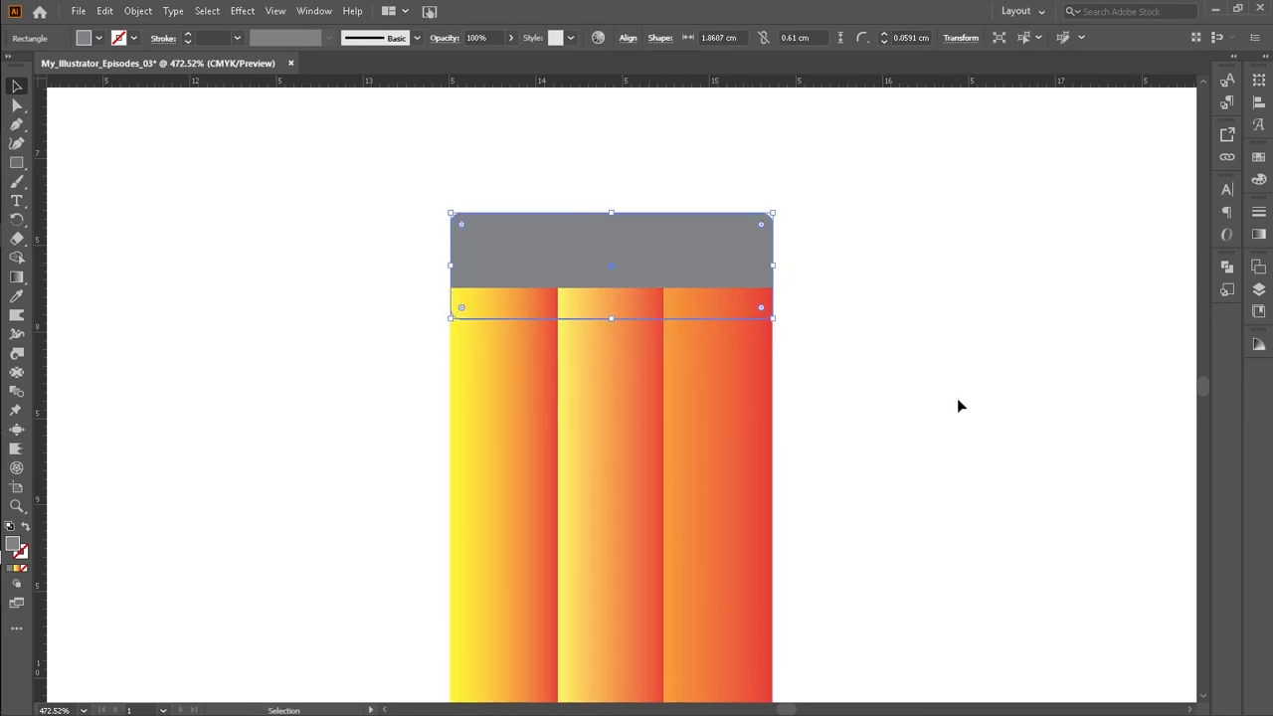
left_click(958, 404)
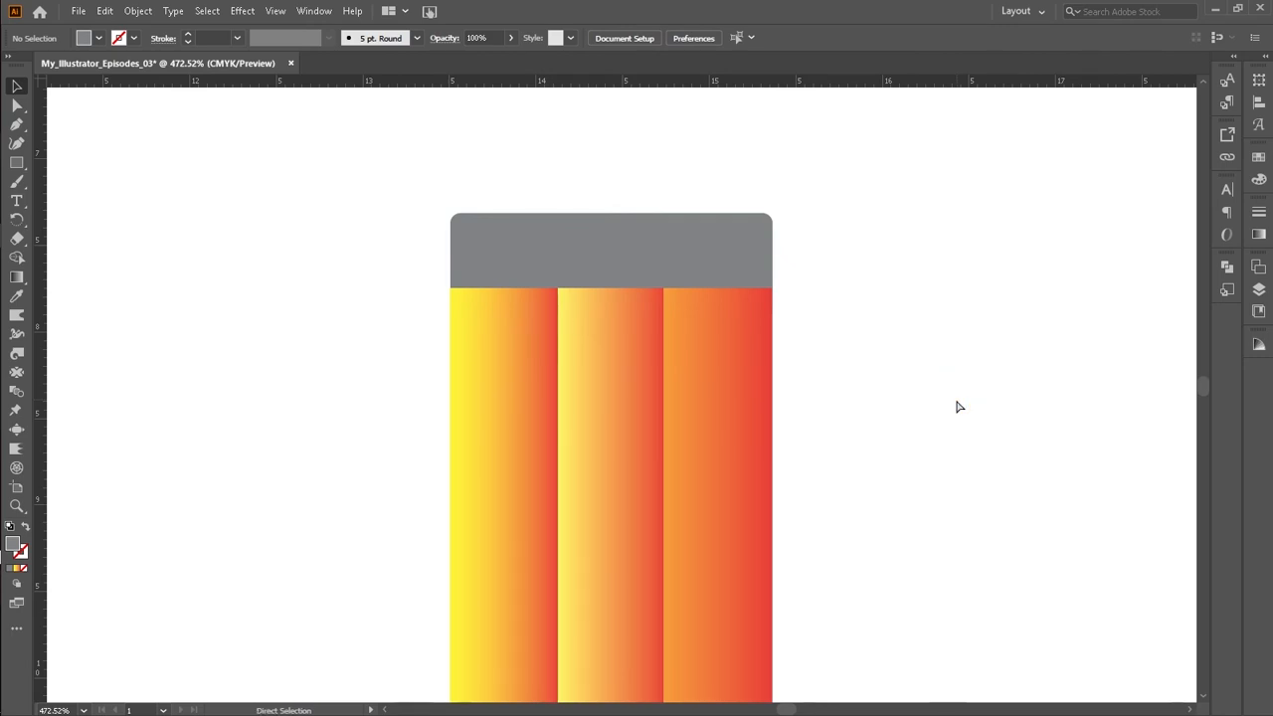
Step: Zoom to 200% and examine where the cap meets the strips
key("ctrl+0")
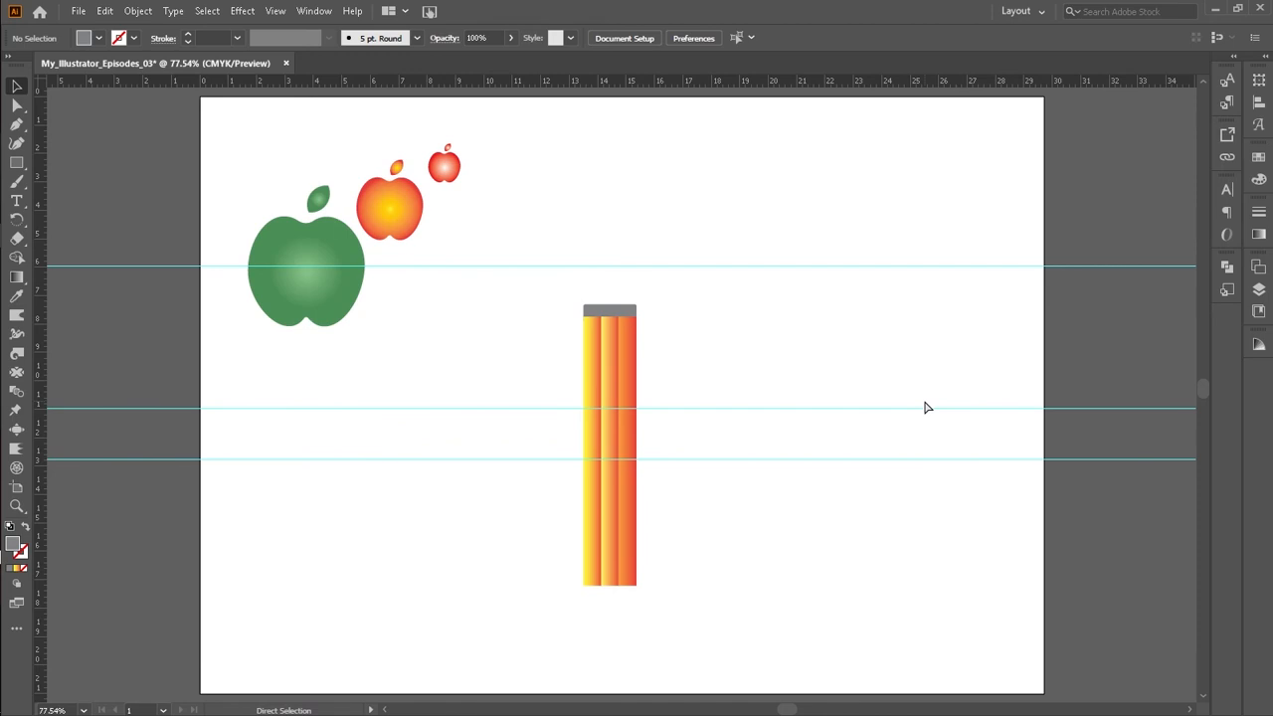
key("ctrl+1")
key("ctrl+plus")
key("ctrl+plus")
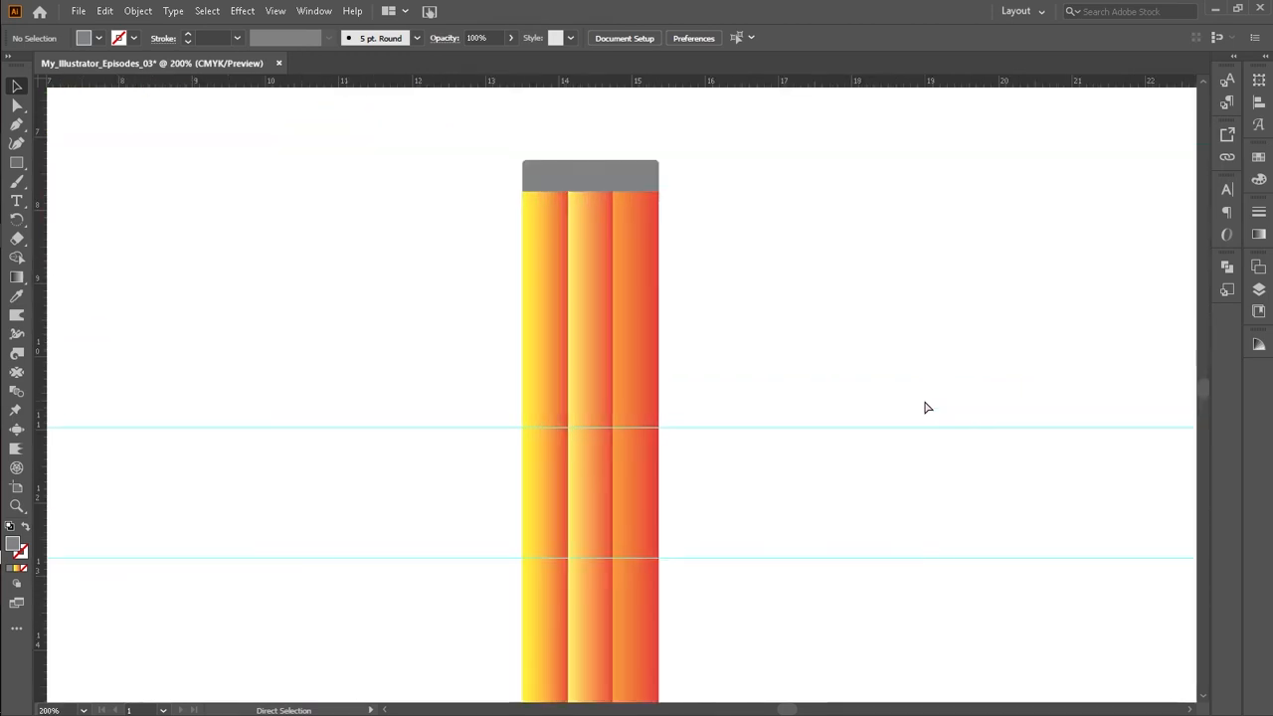
scroll(910, 470, "up", 2)
left_click(580, 260)
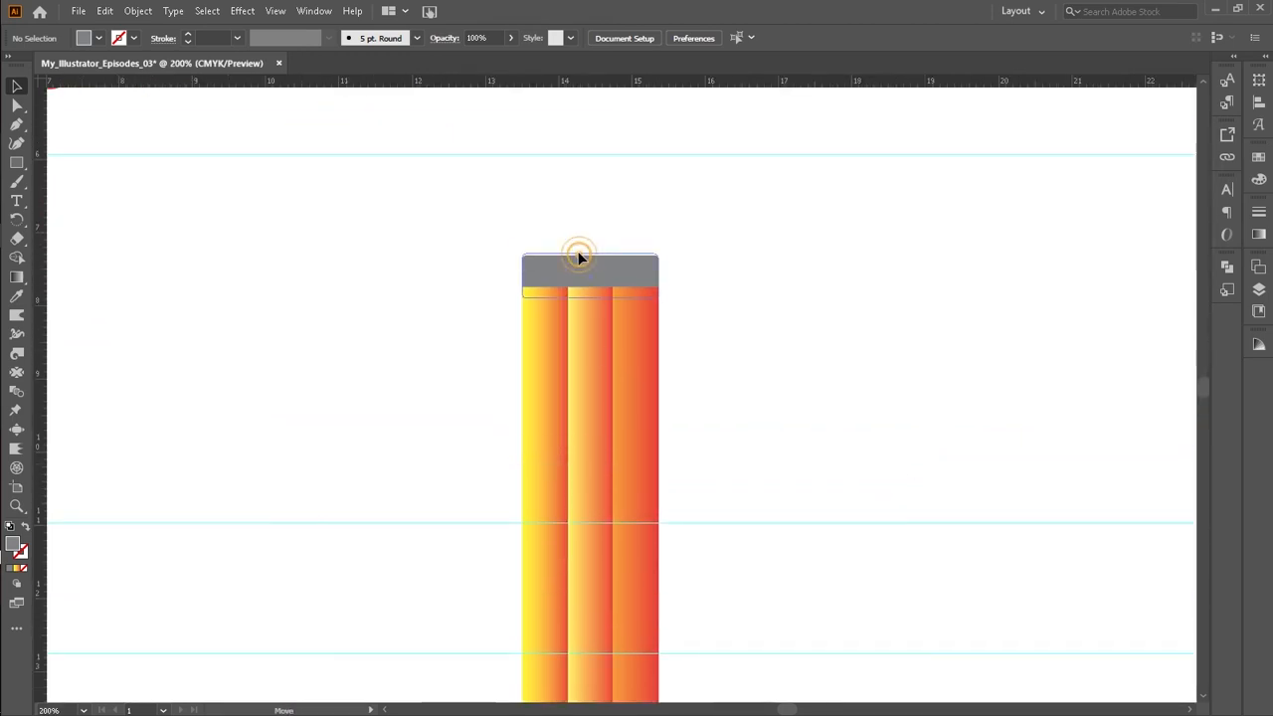
left_click(606, 277)
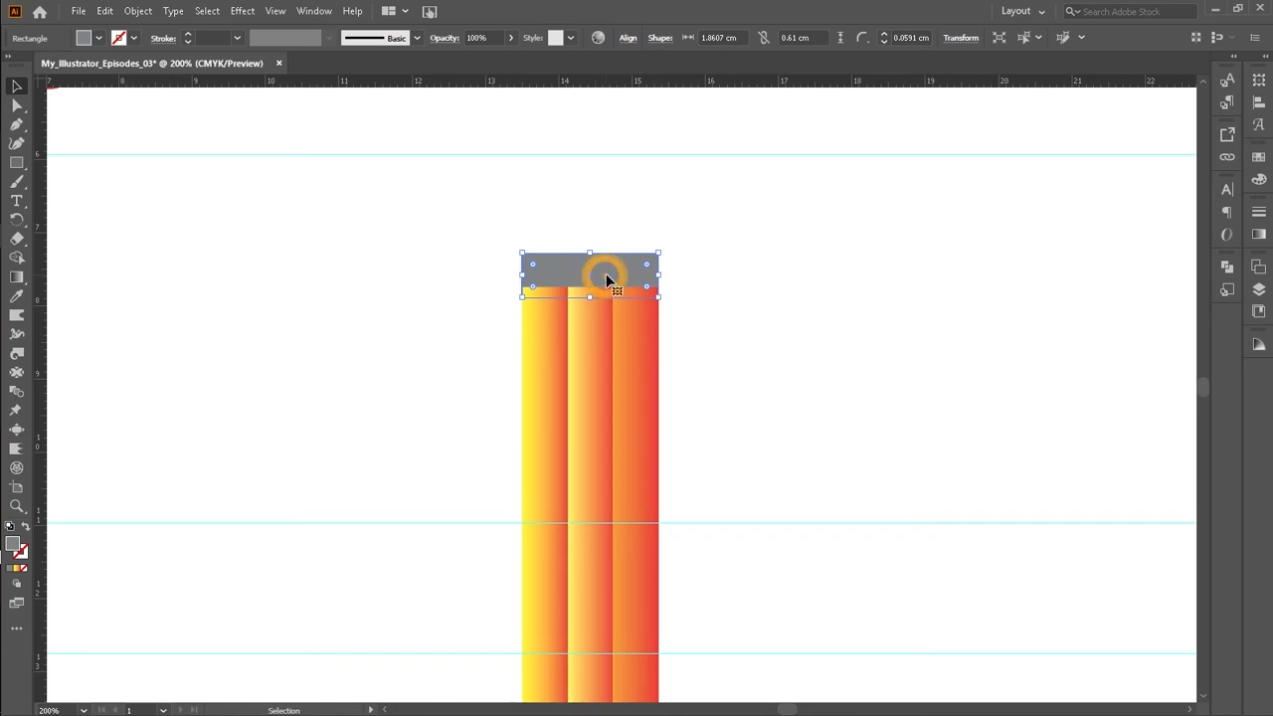
left_click(824, 243)
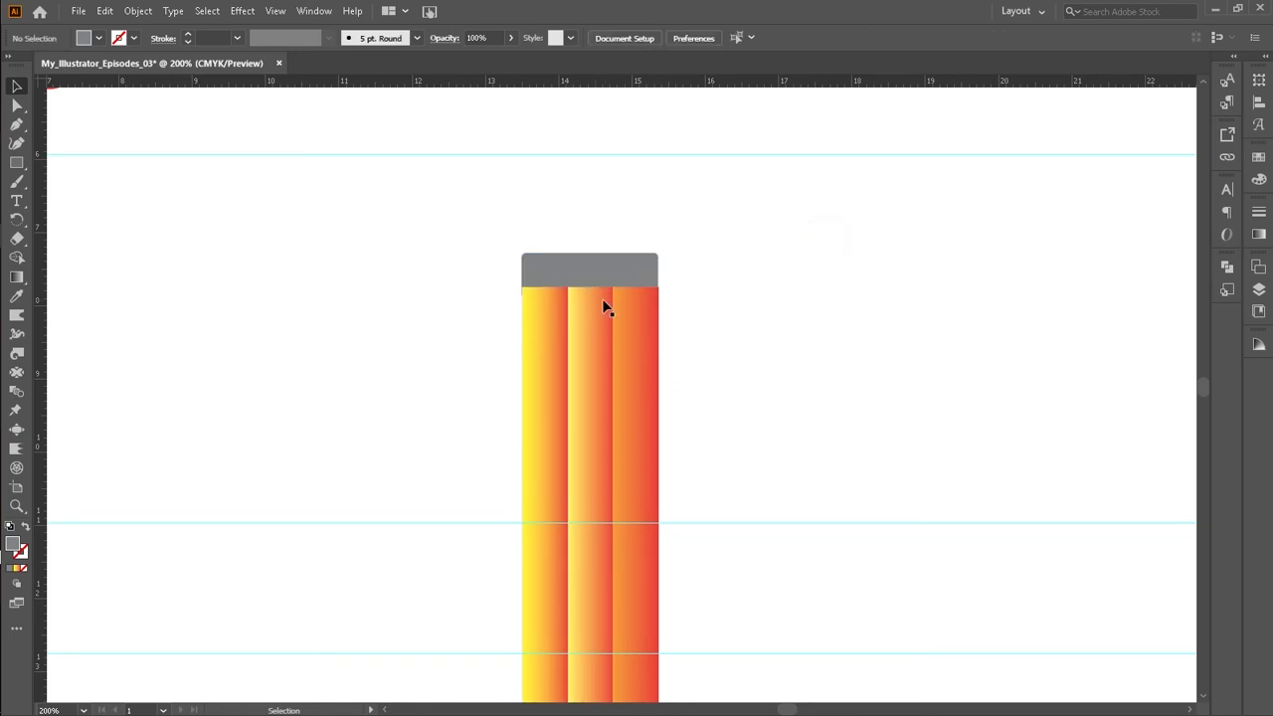
left_click(626, 285)
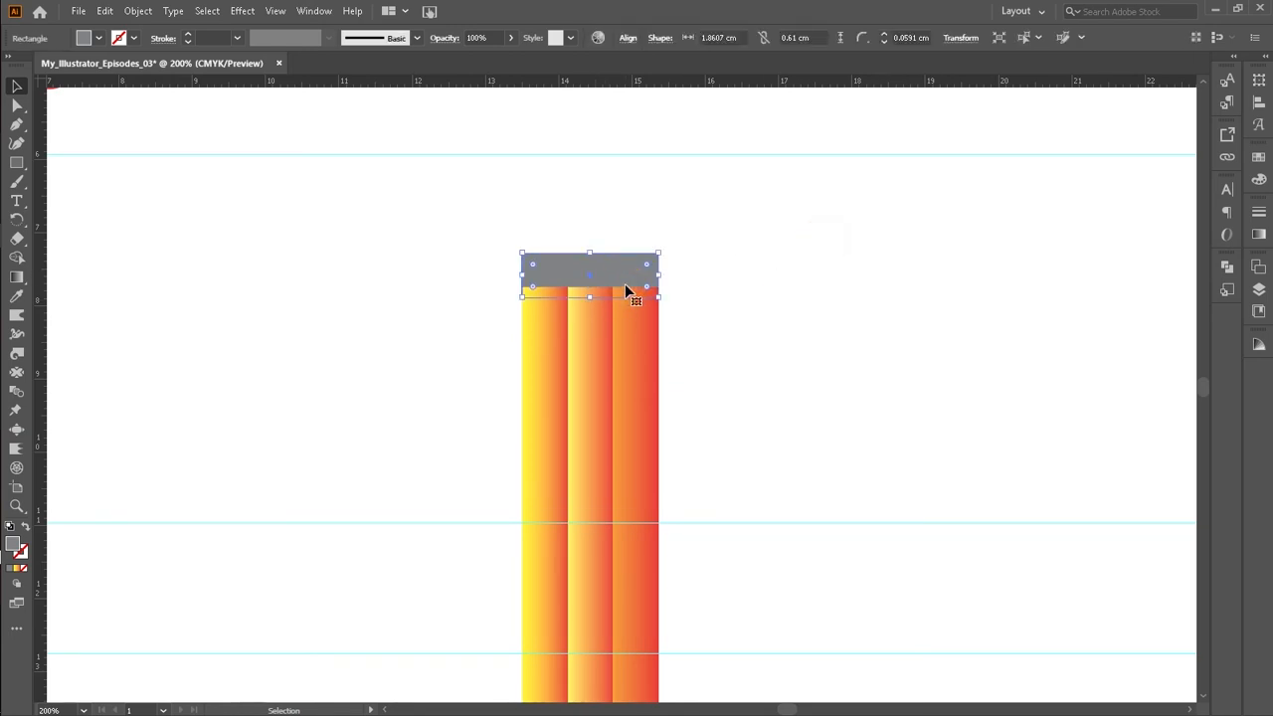
left_click(707, 283)
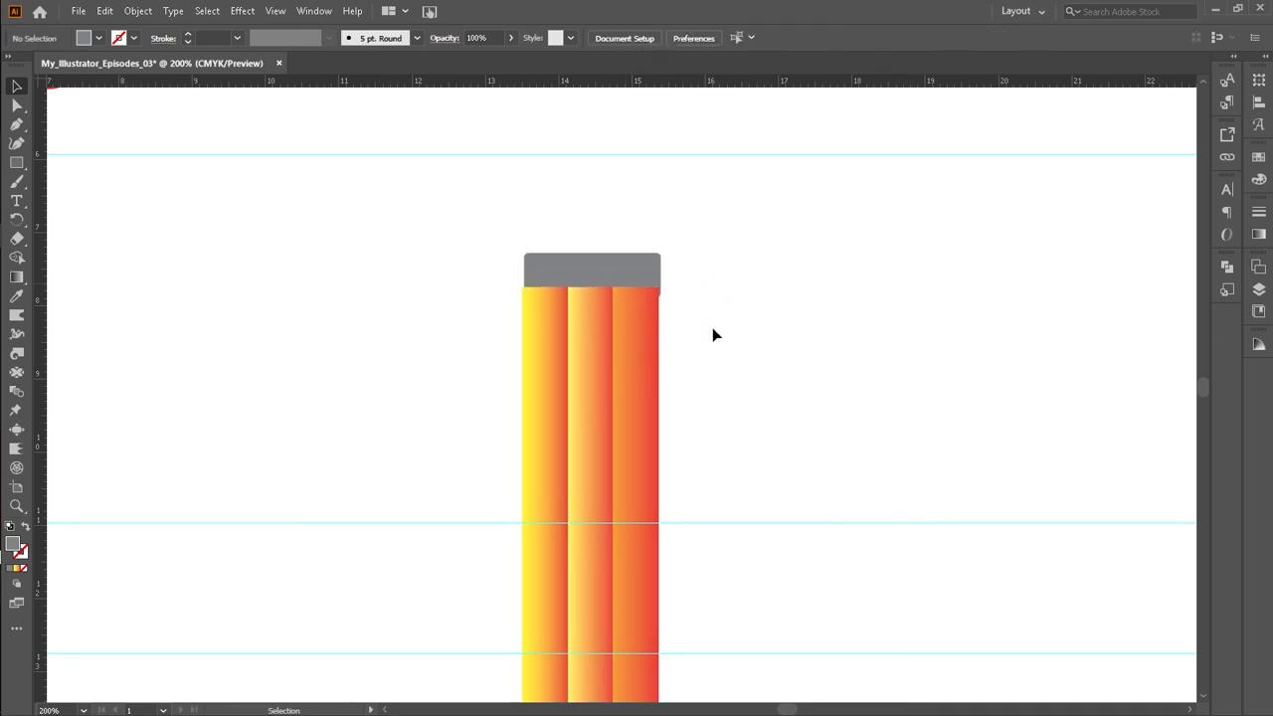
key("ctrl+z")
key("ctrl+z")
Step: Group the grey cap together with the gradient strips
left_click(719, 312)
left_click_drag(532, 291, 612, 368)
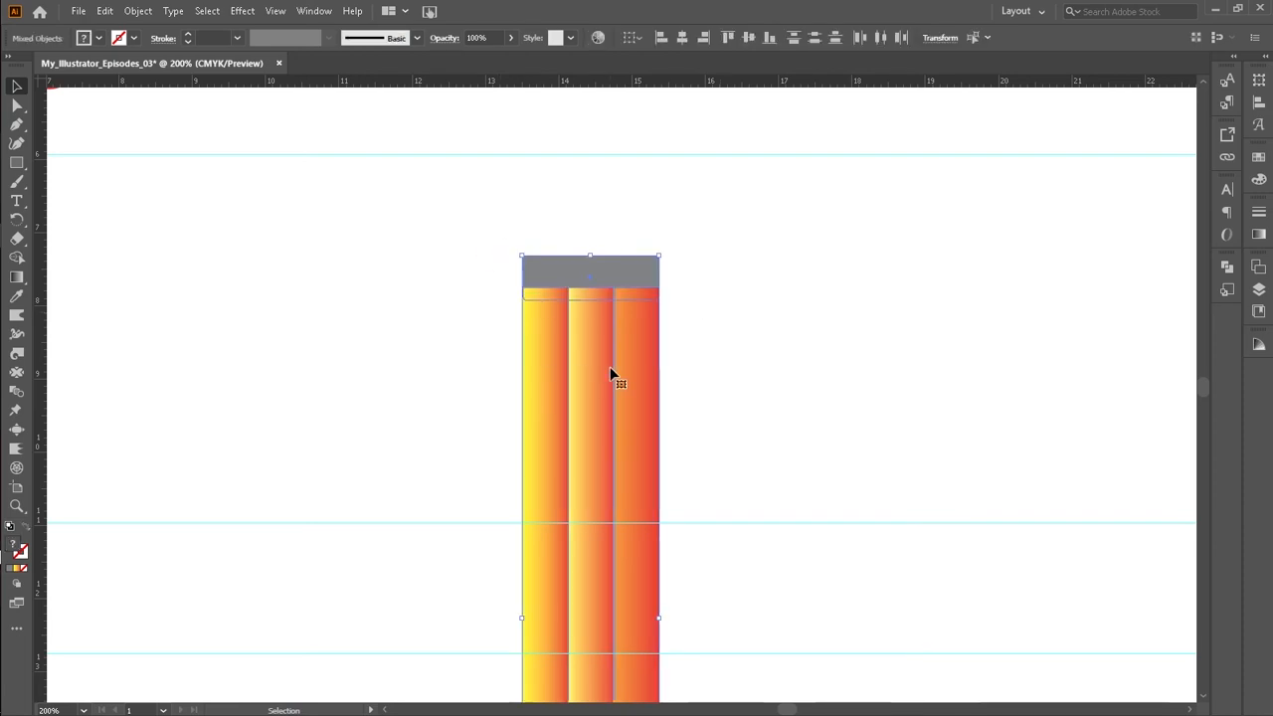
right_click(568, 275)
left_click(601, 392)
left_click(779, 308)
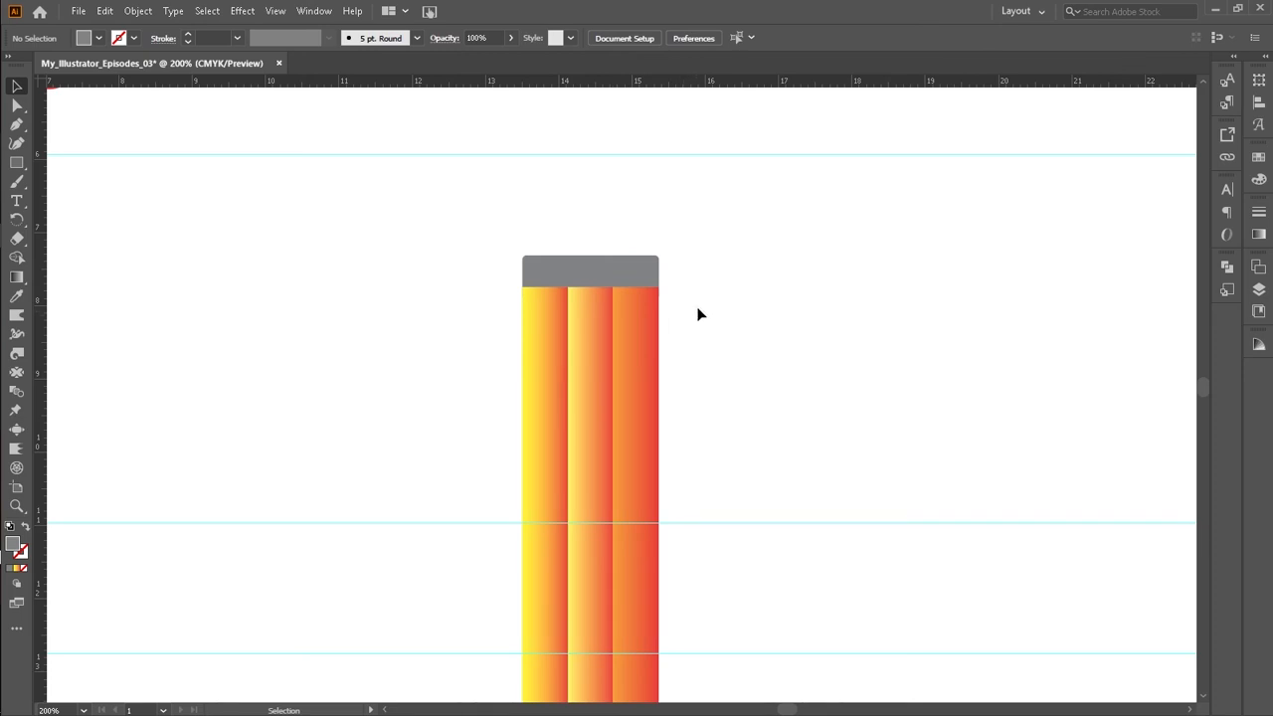
Step: Ungroup the grey cap from the gradient strips and deselect
scroll(700, 306, "down", 6)
scroll(690, 303, "up", 7)
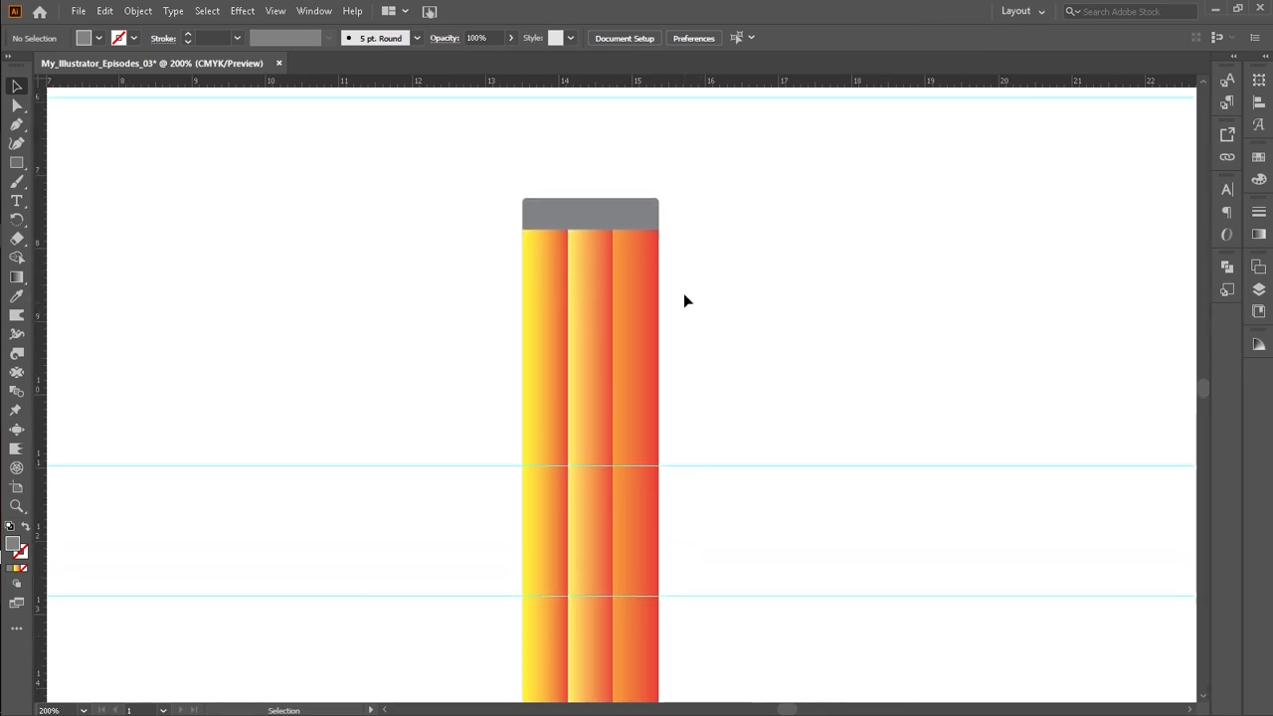
scroll(675, 285, "up", 2)
left_click(22, 169)
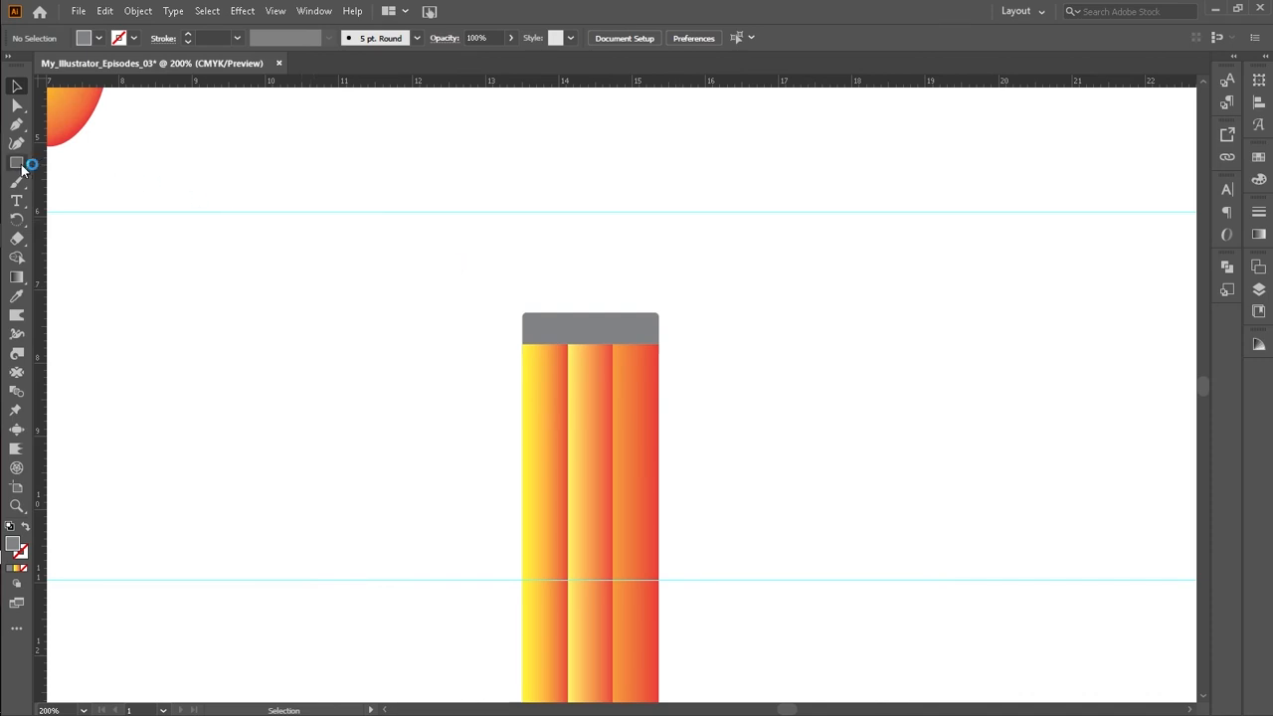
left_click(612, 318)
right_click(613, 318)
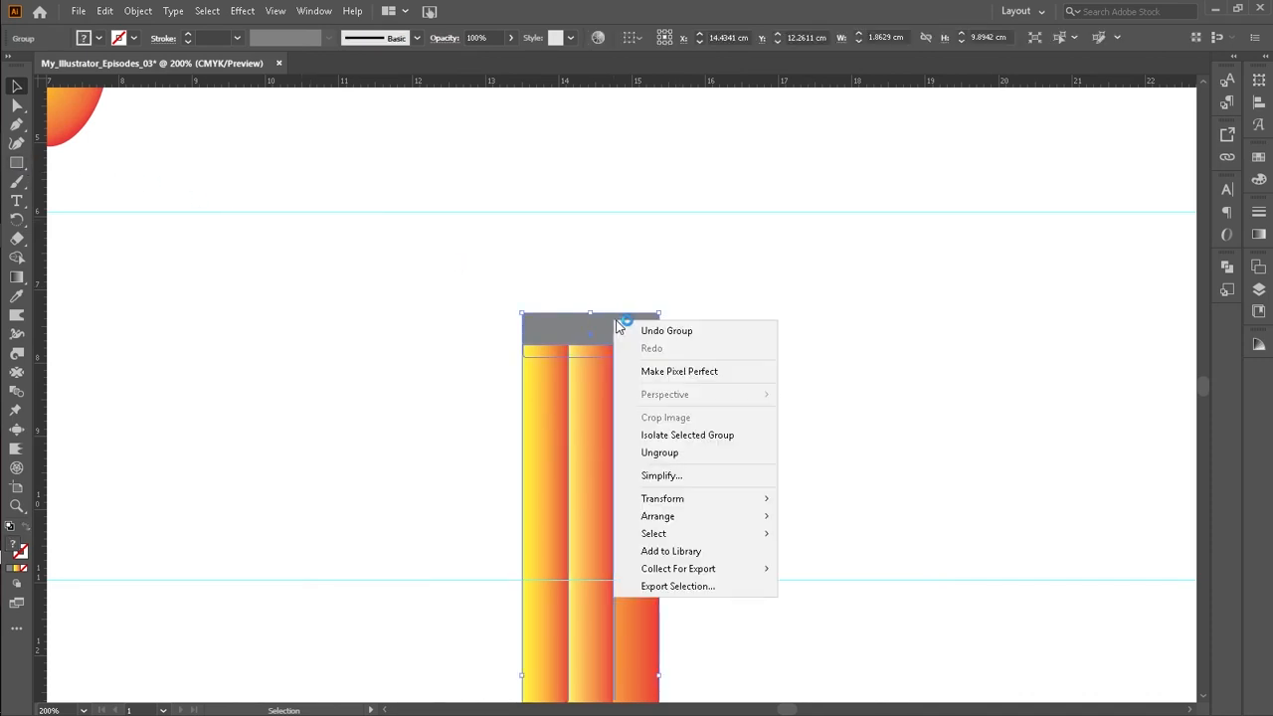
left_click(665, 452)
left_click(763, 321)
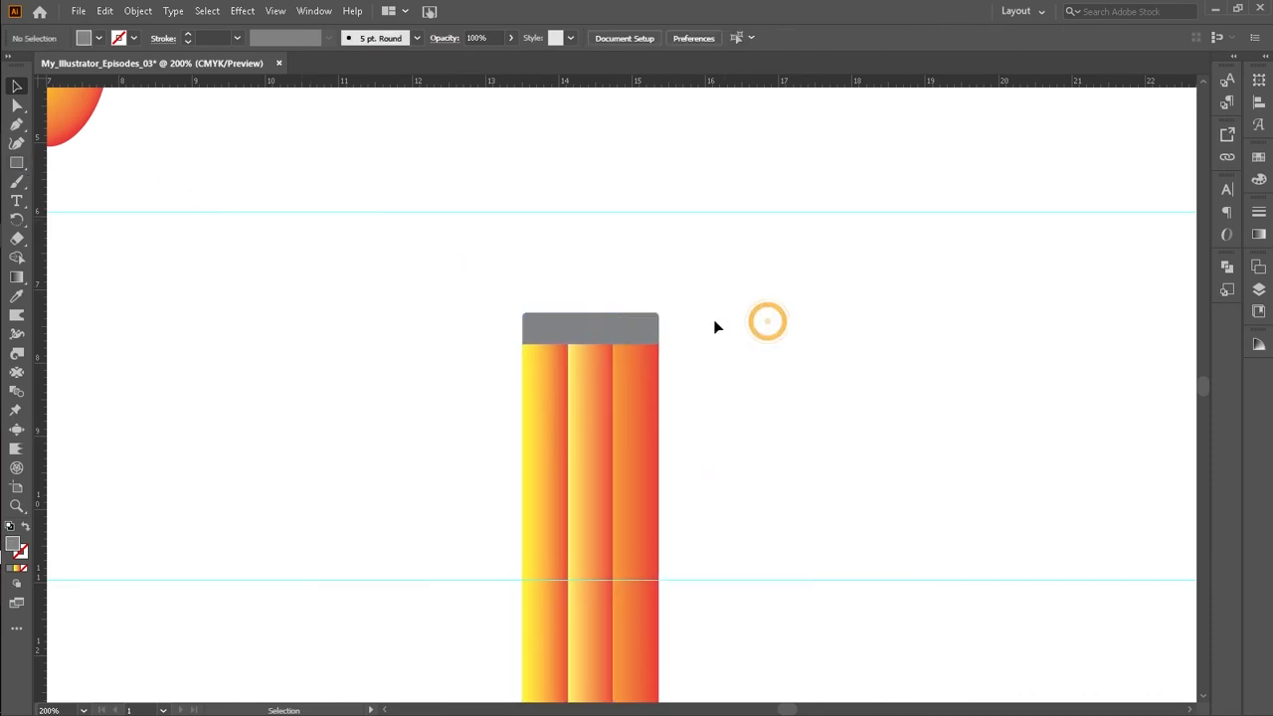
Step: Duplicate the grey cap by moving a copy directly above it
left_click(597, 342)
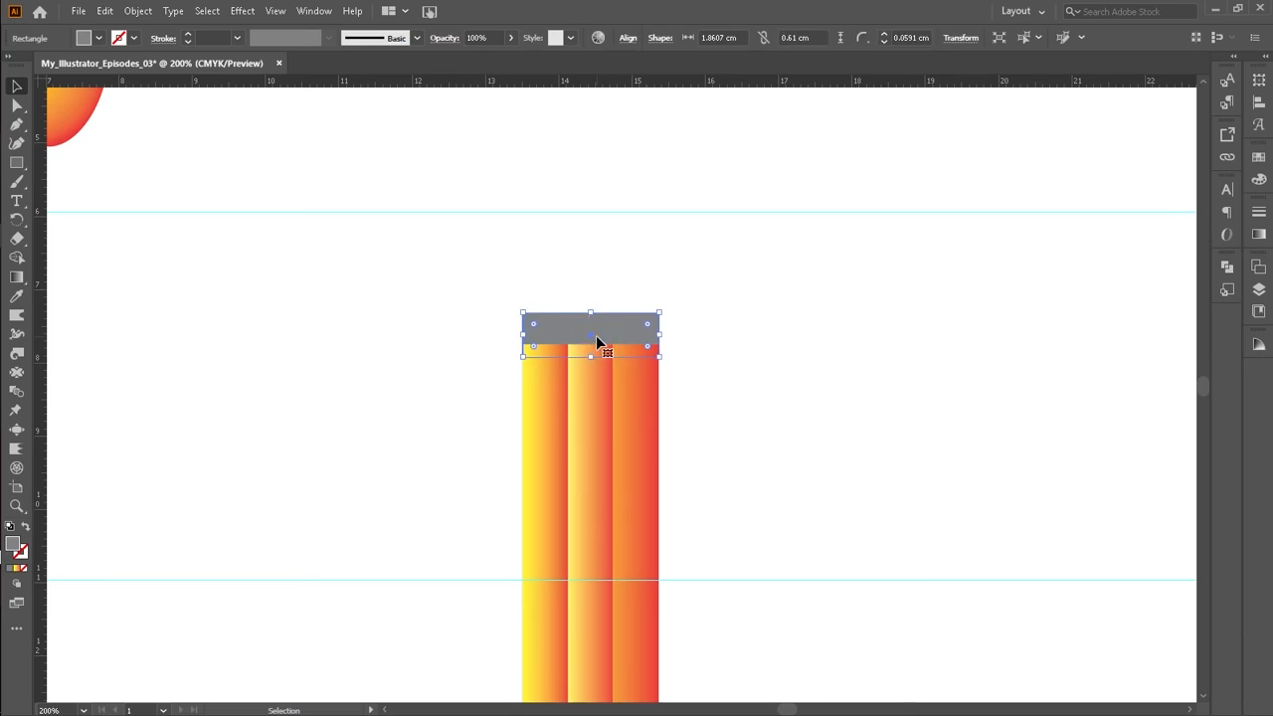
left_click_drag(597, 343, 599, 294)
left_click(617, 325)
Step: Group the original grey cap with the three gradient strips
left_click_drag(484, 336, 630, 396)
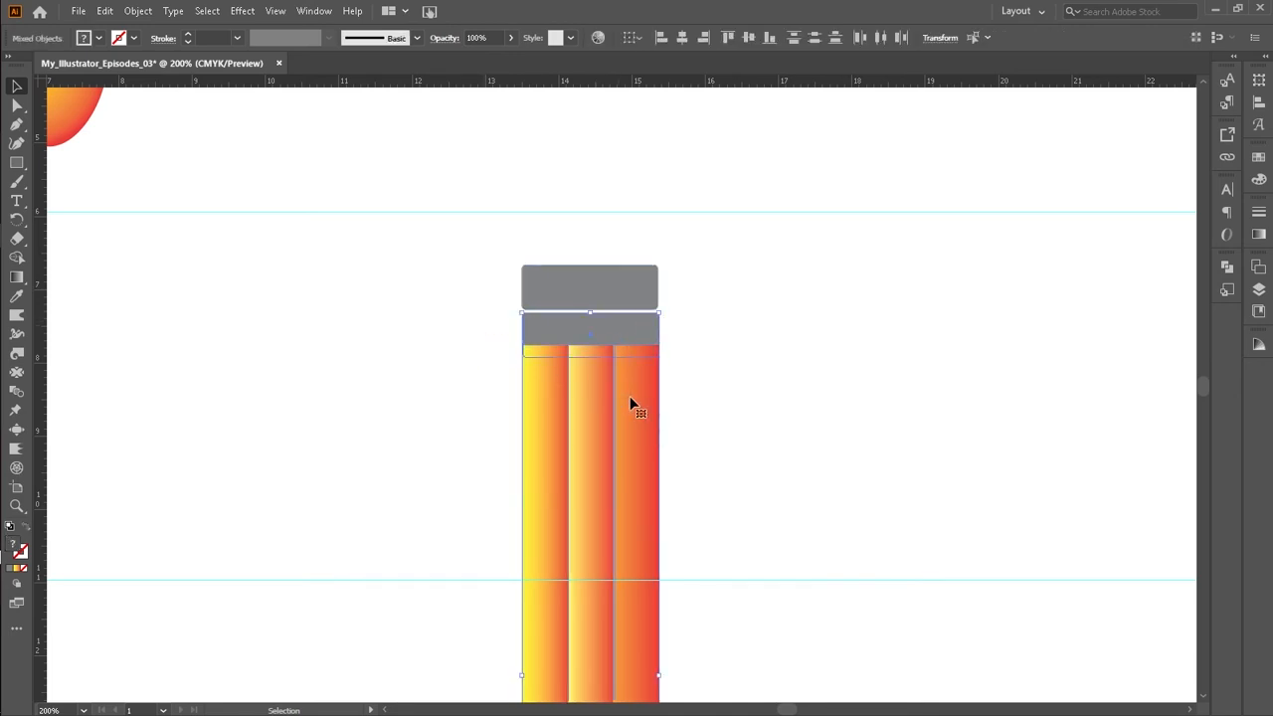
right_click(630, 395)
left_click(672, 517)
left_click(719, 339)
Step: Stretch the copied rectangle's bottom edge down so it overlaps the grey band, about 0.82 cm tall
left_click(619, 288)
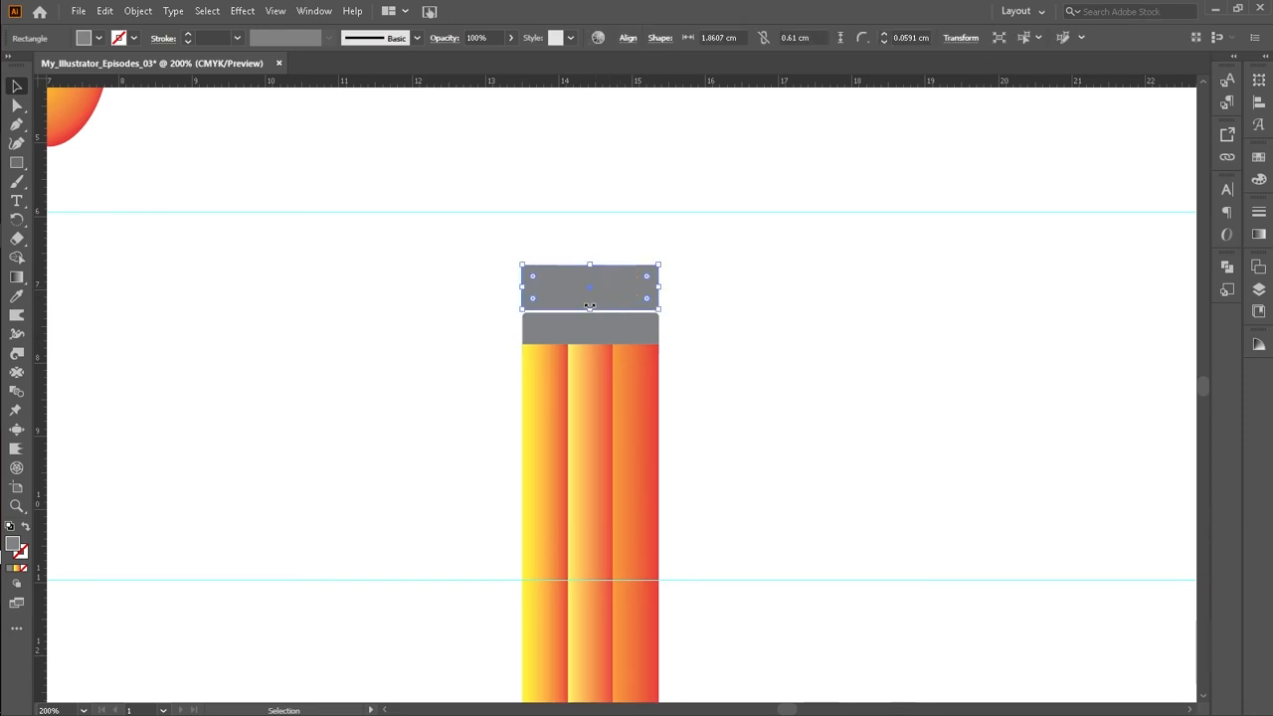
left_click_drag(591, 315, 594, 326)
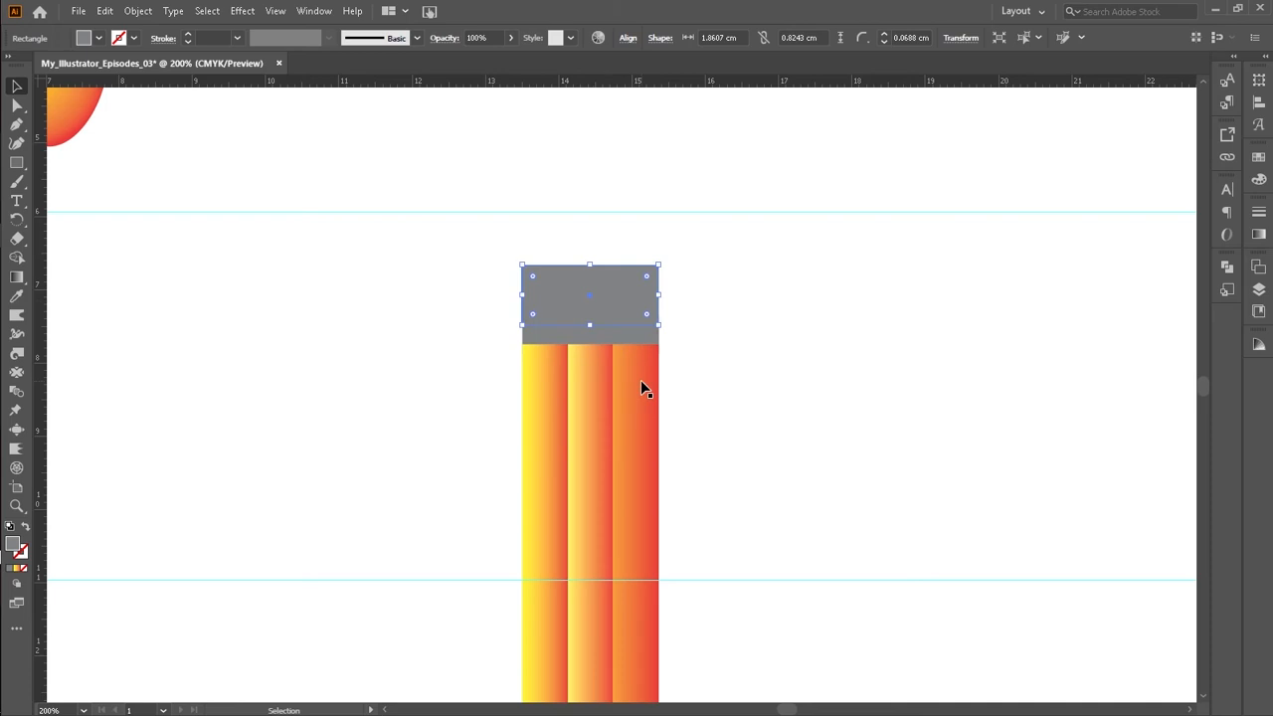
left_click(713, 315)
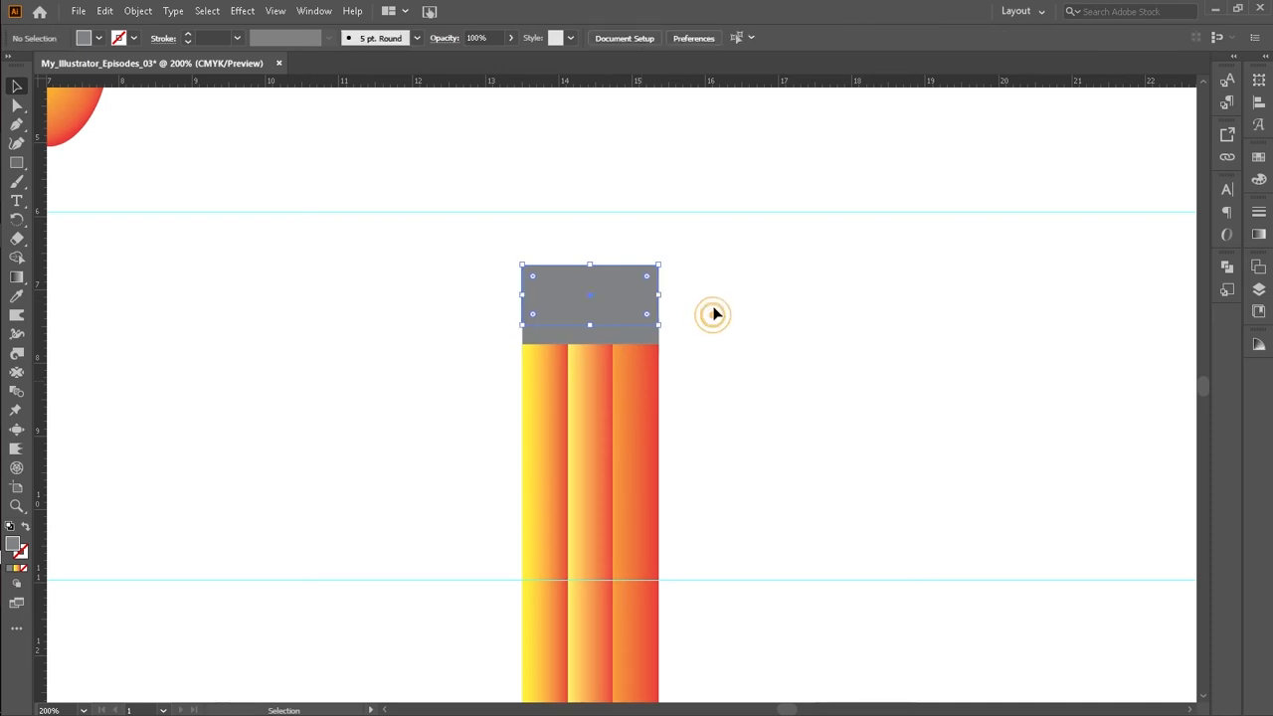
Step: Narrow the copied rectangle slightly to about 1.82 cm wide and nudge it right to centre it
left_click(617, 289)
left_click_drag(658, 294, 654, 294)
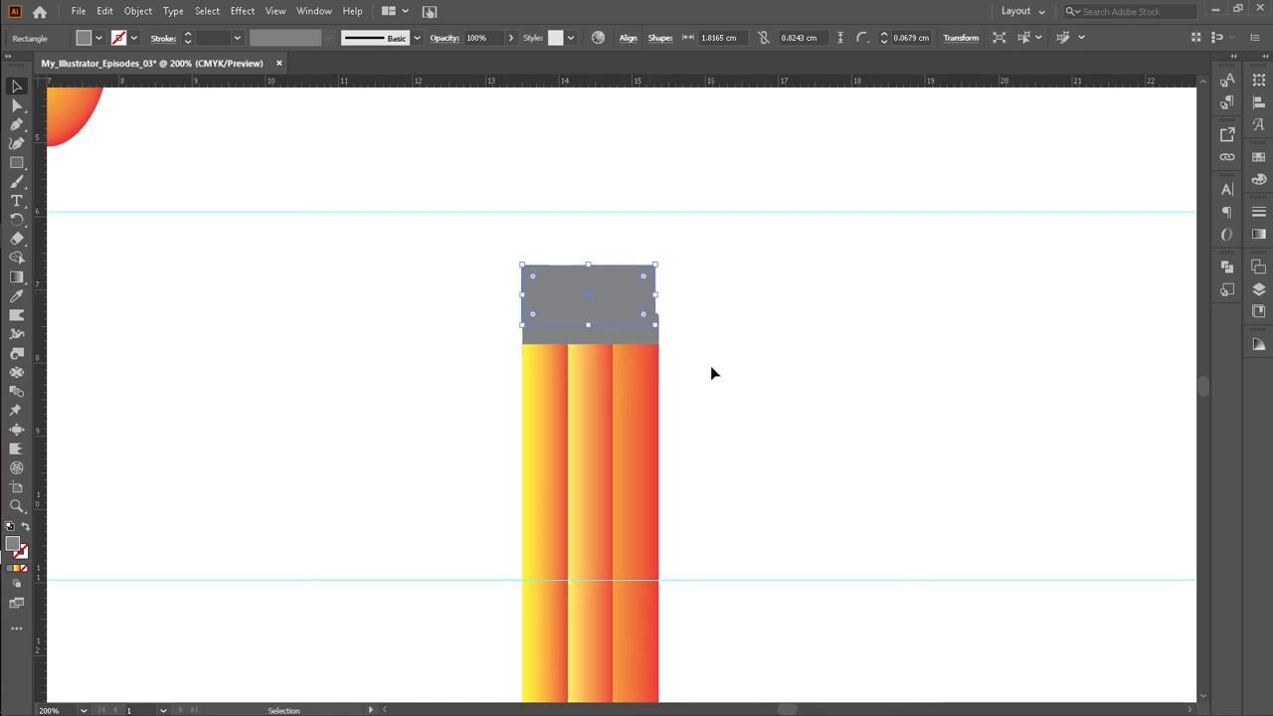
key("Right")
left_click(711, 372)
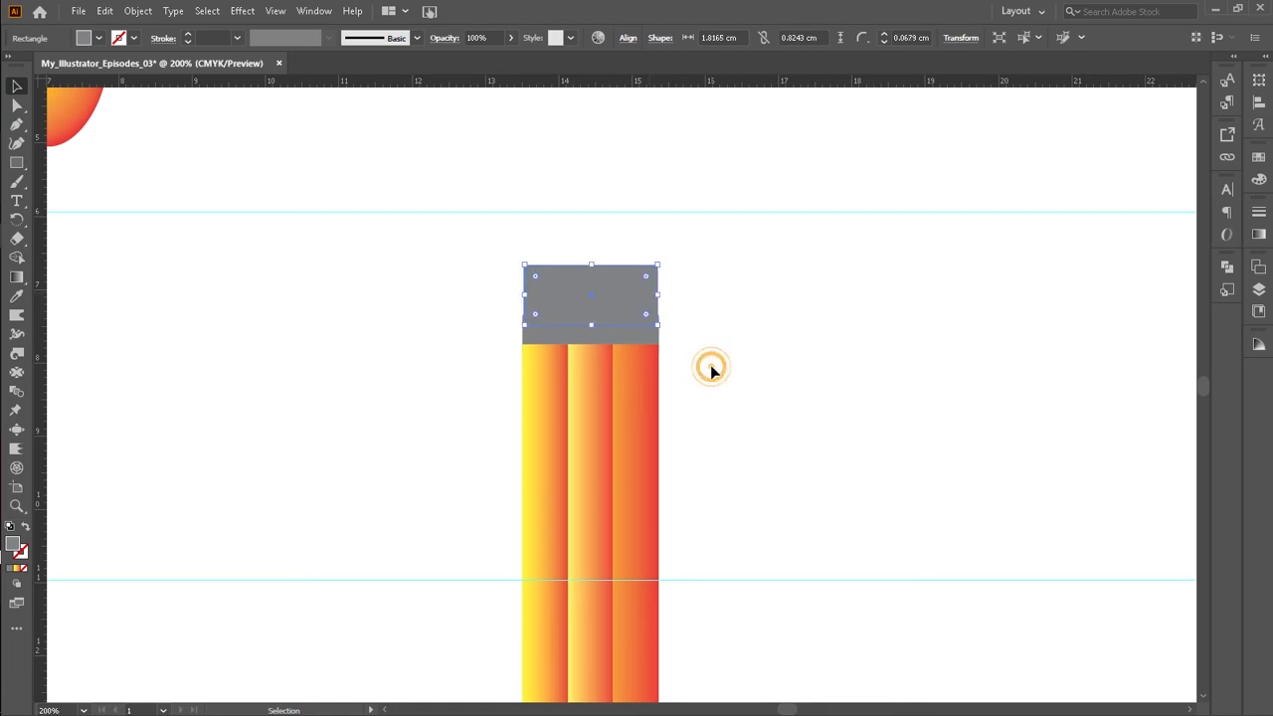
Step: Heighten the copied rectangle to about 1.16 cm and round its corners into an eraser shape
left_click(608, 313)
left_click_drag(591, 265, 591, 240)
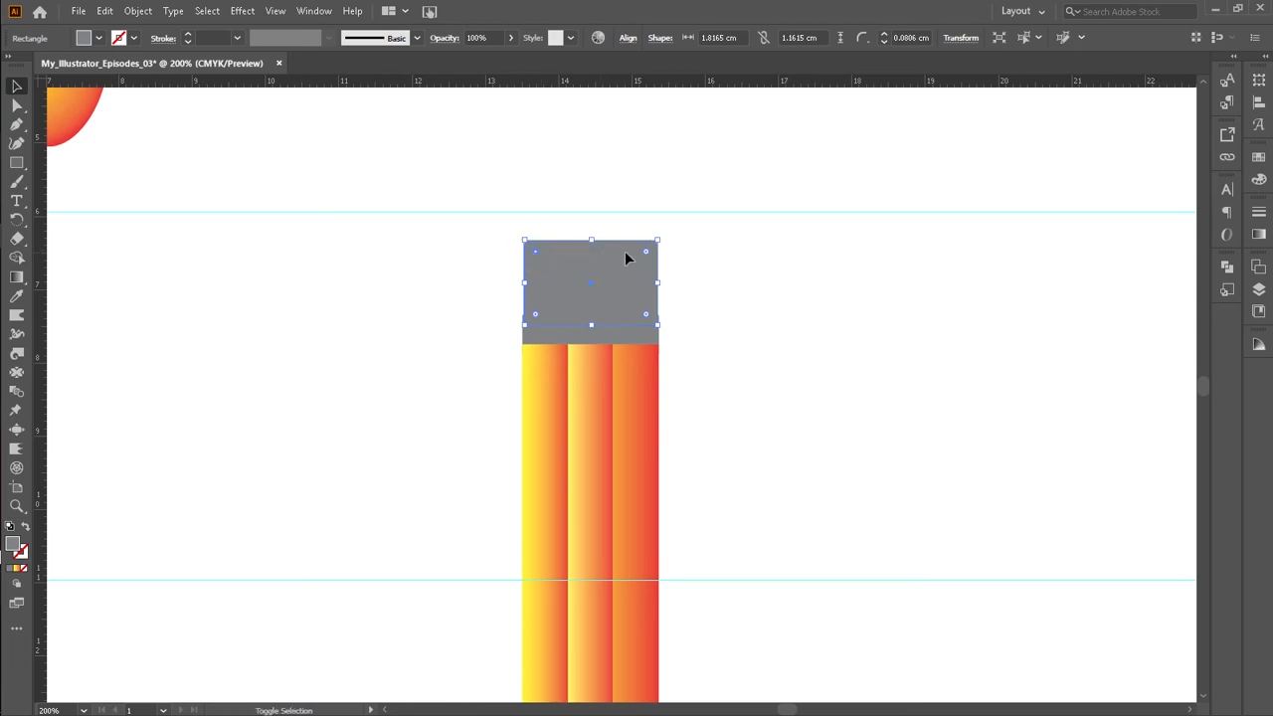
left_click_drag(644, 252, 638, 280)
left_click(288, 319)
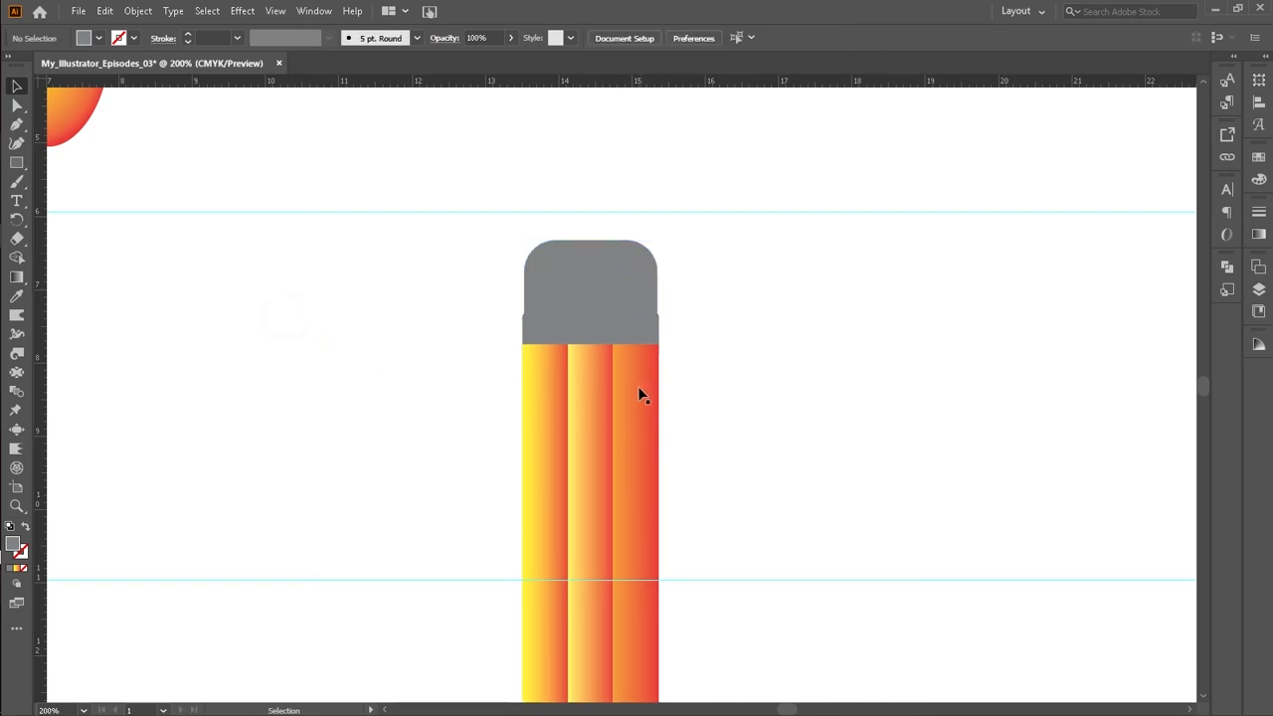
Step: Send the rounded eraser rectangle to the back behind the grey band
left_click(617, 292)
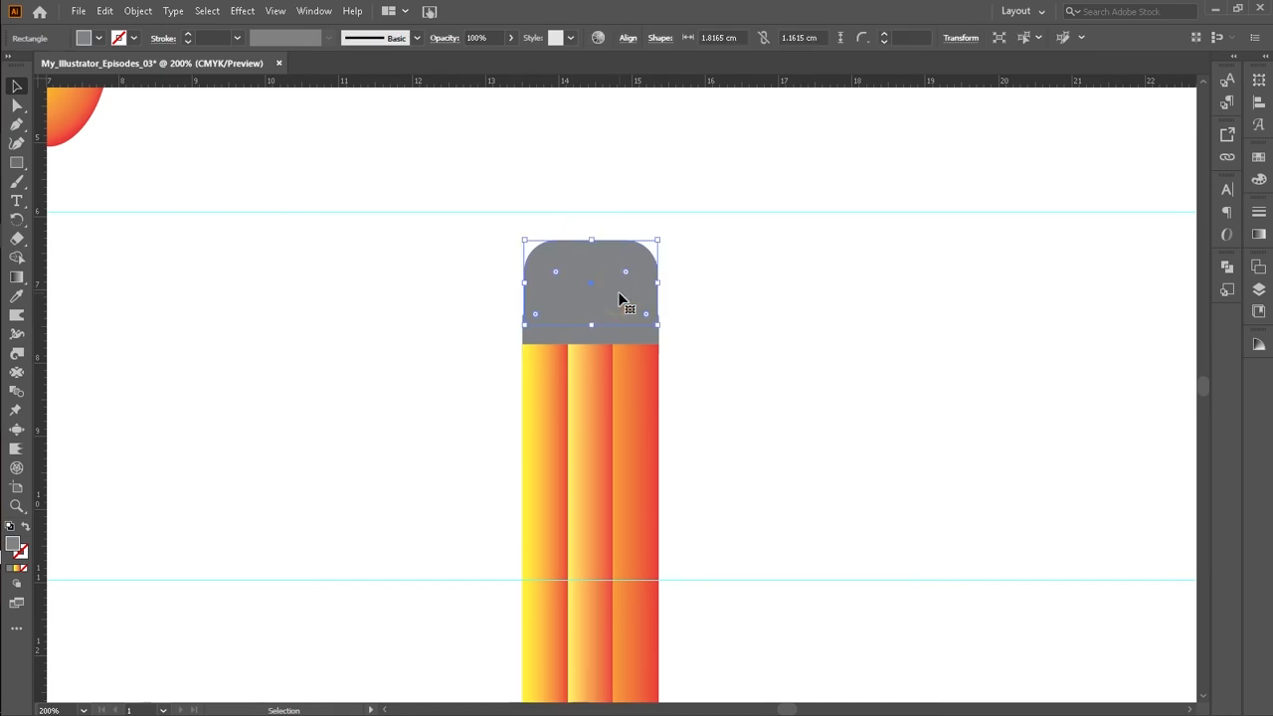
right_click(619, 297)
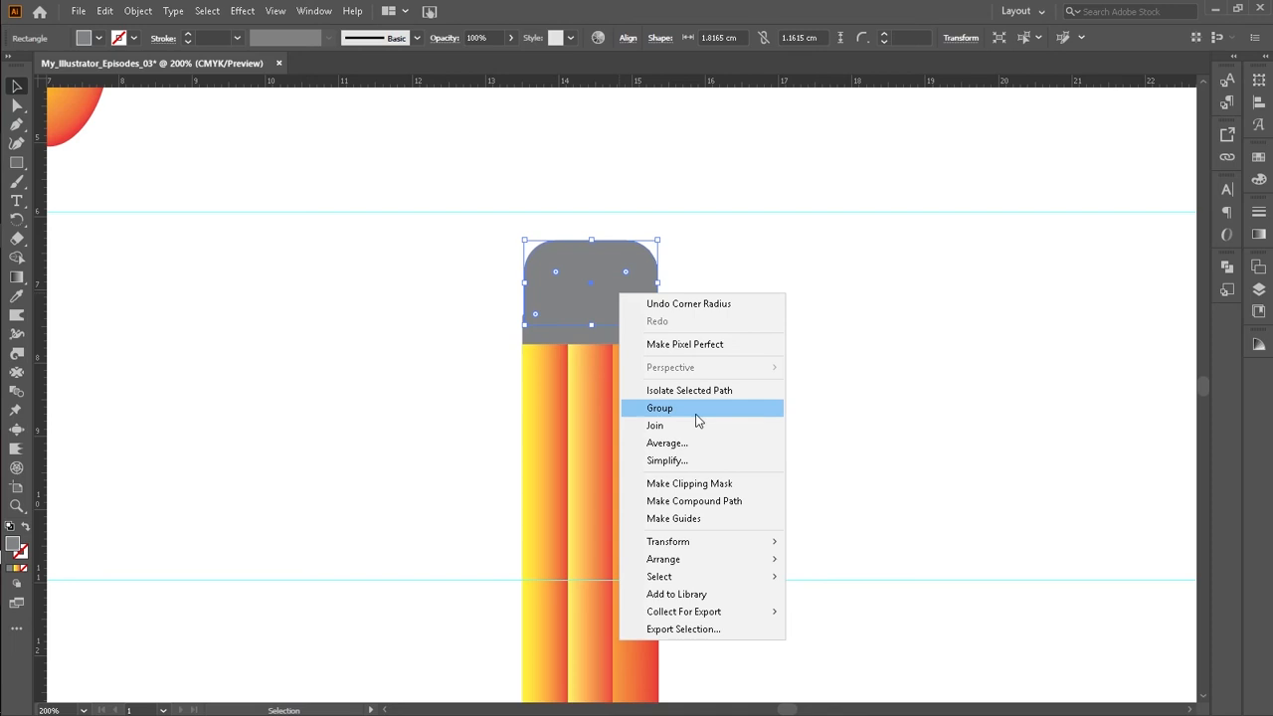
mouse_move(726, 554)
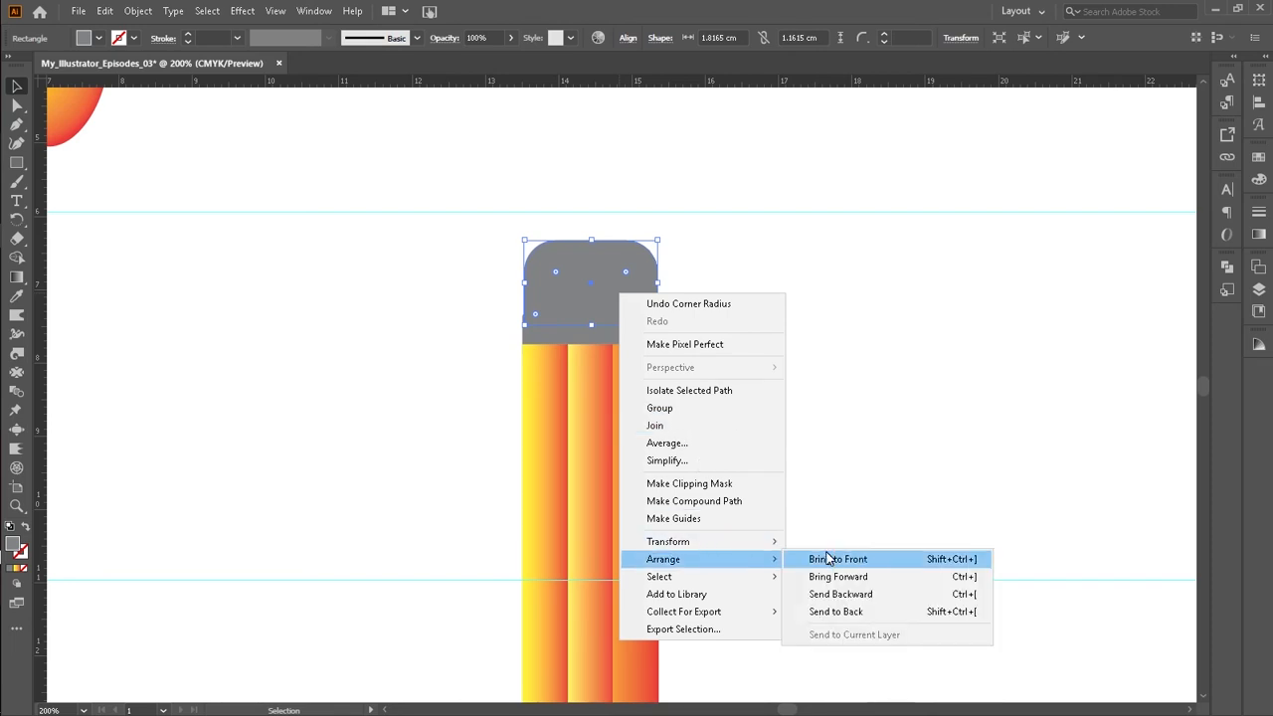
left_click(847, 613)
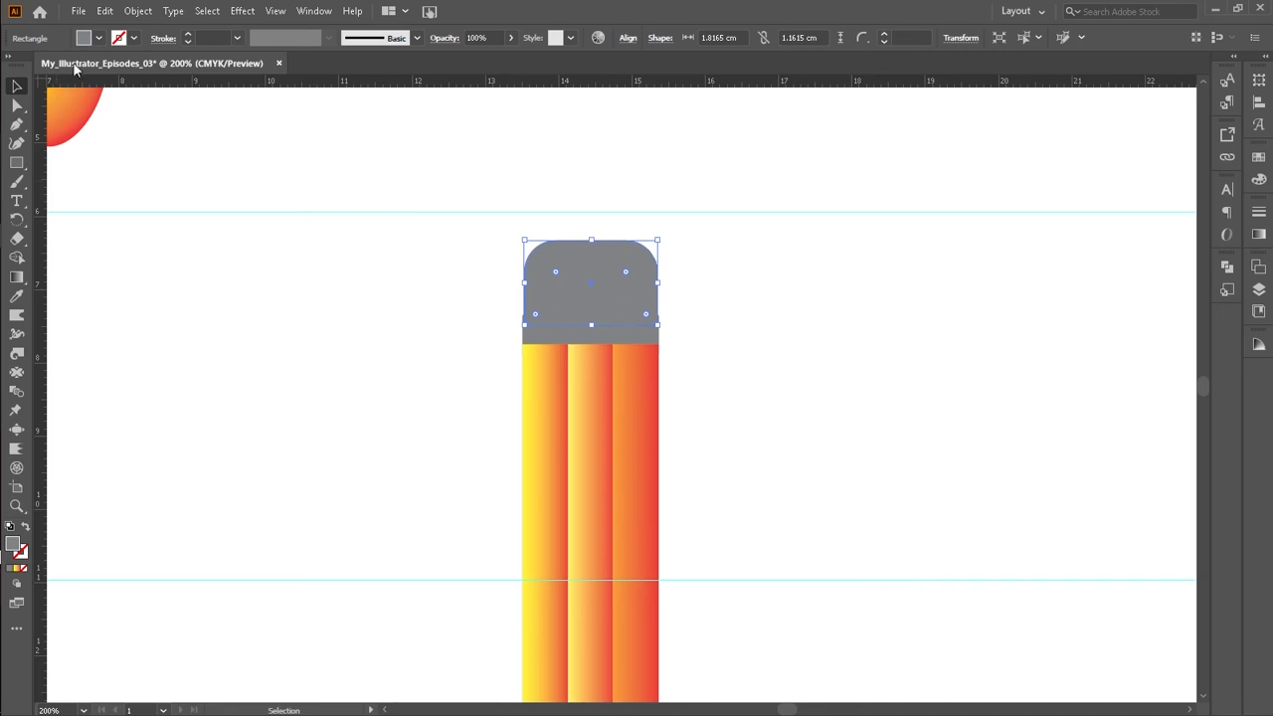
Step: Fill the eraser rectangle with the red swatch and deselect
left_click(97, 38)
left_click(99, 38)
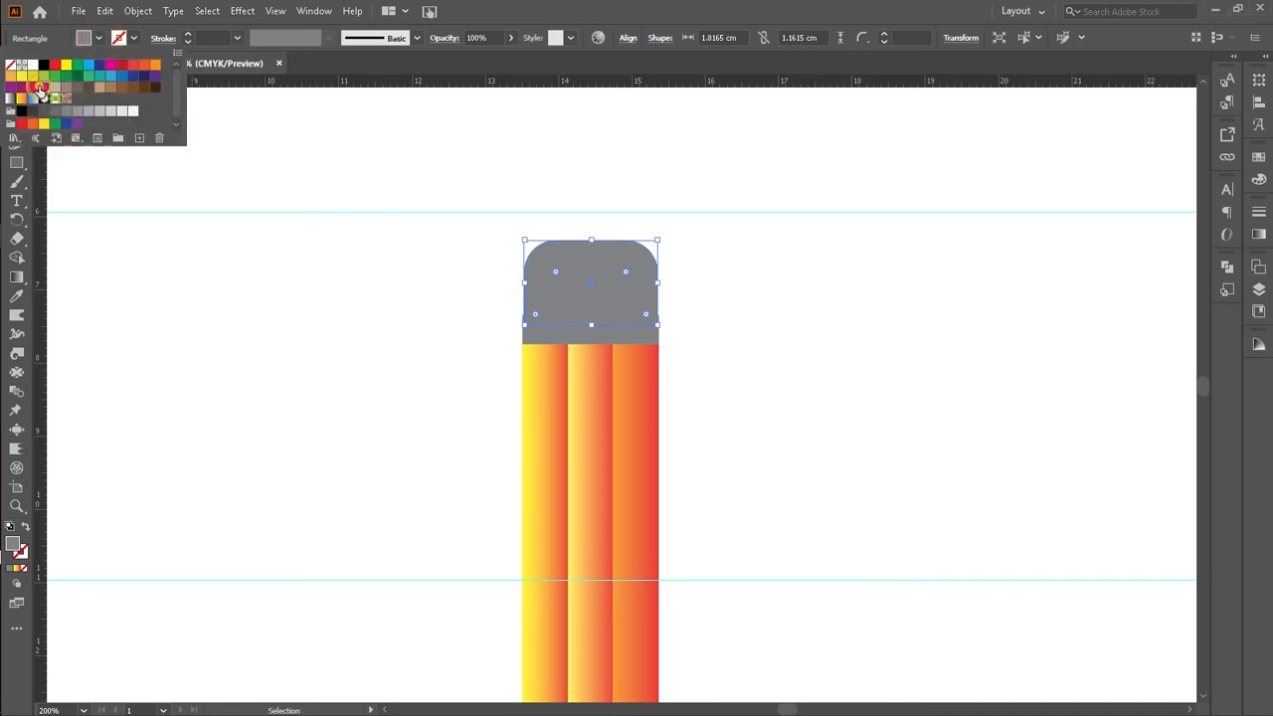
left_click(35, 88)
left_click(40, 90)
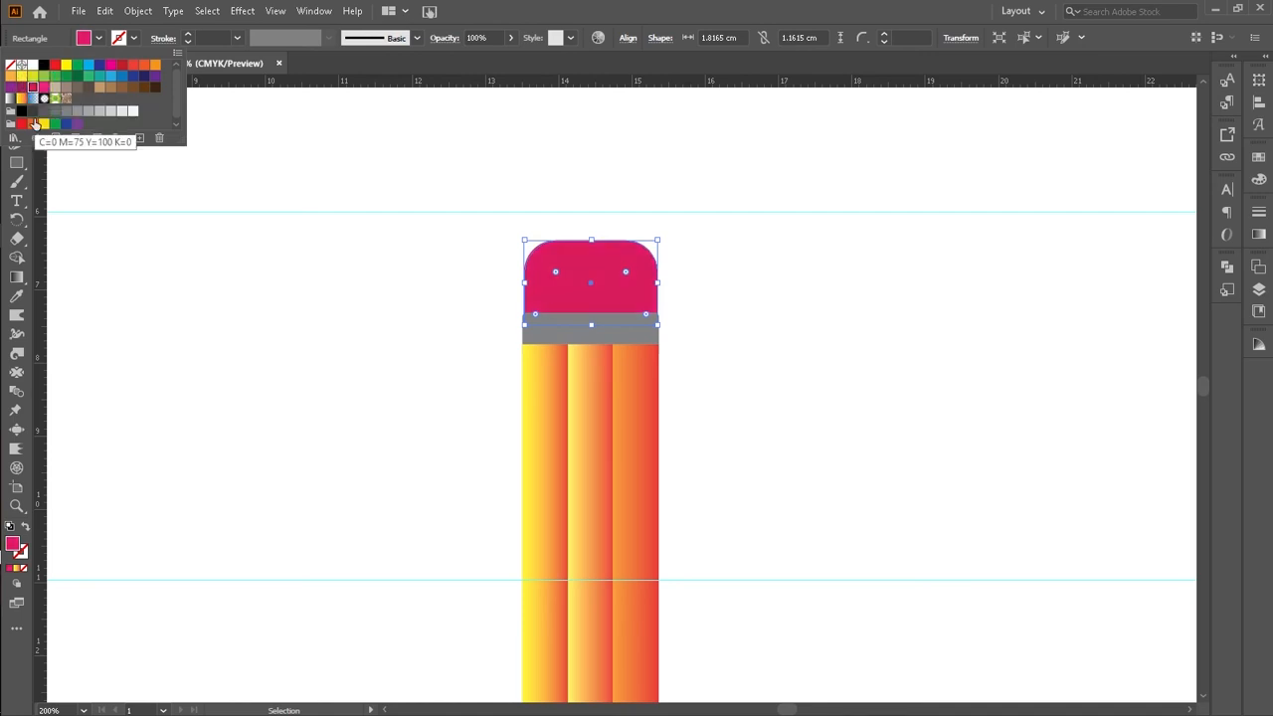
left_click(23, 124)
left_click(196, 356)
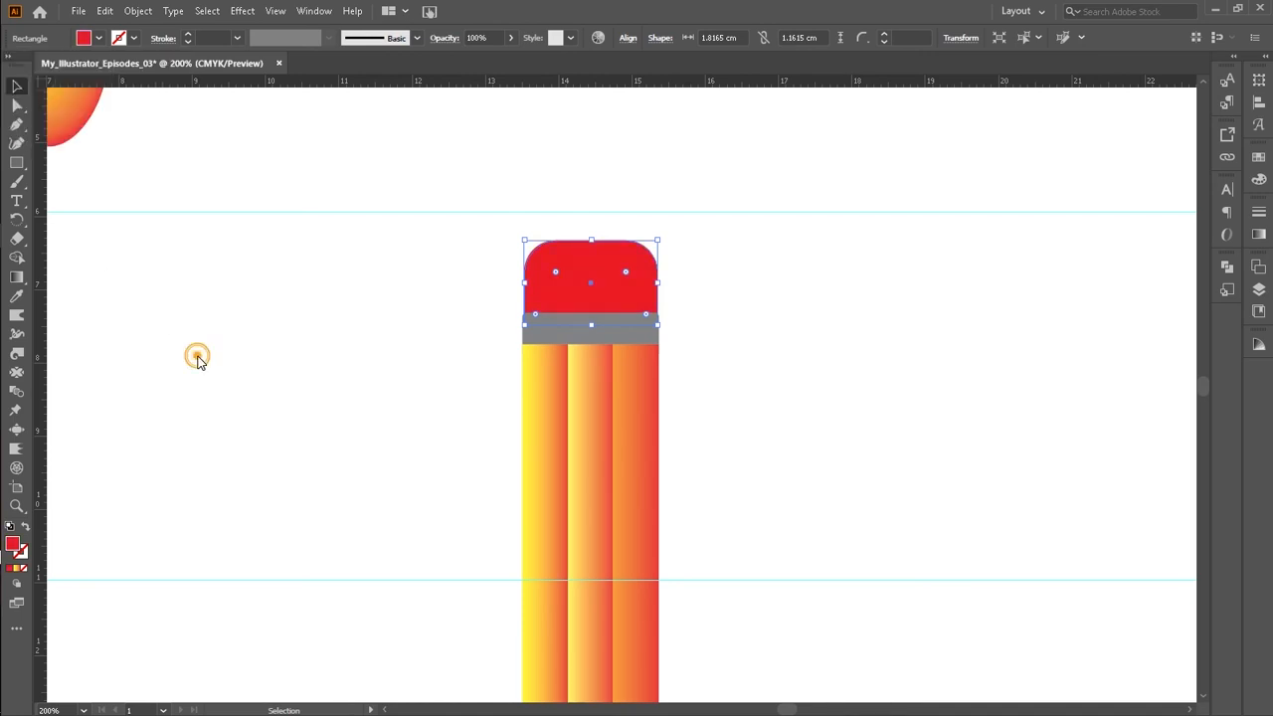
left_click(726, 313)
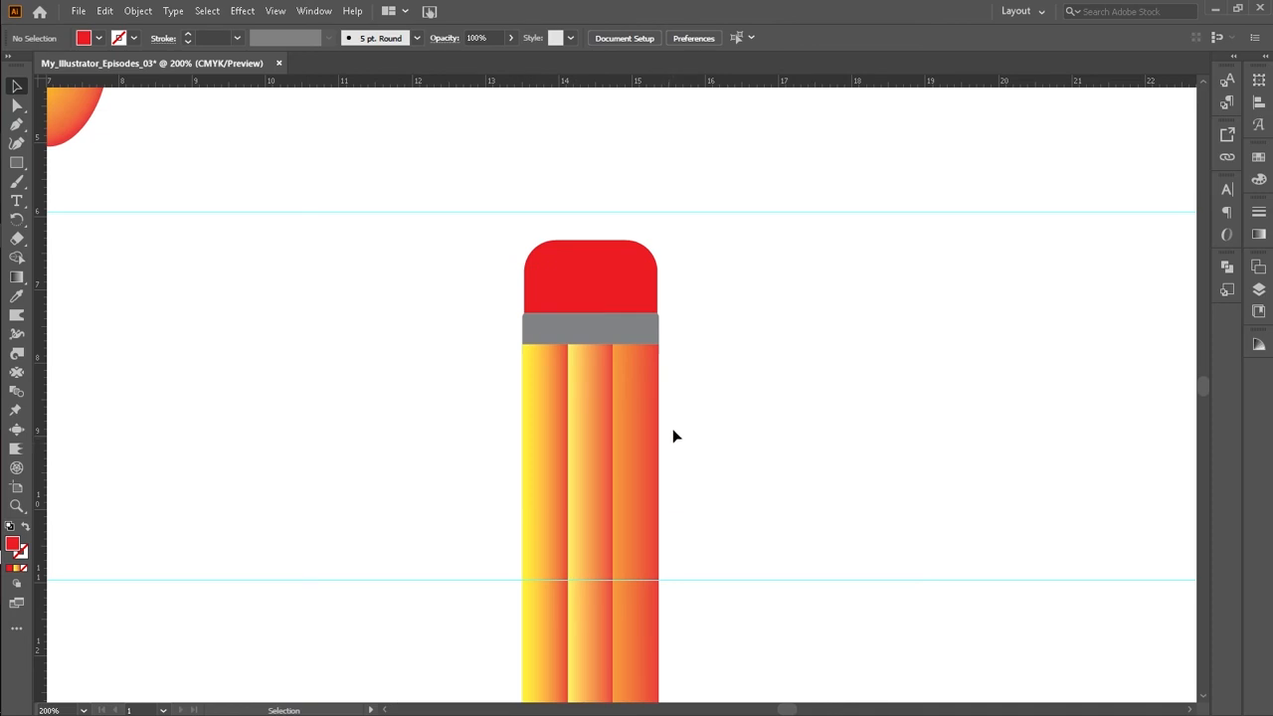
Step: Group the red eraser, grey band and gradient strips together
left_click_drag(475, 273, 608, 337)
right_click(606, 329)
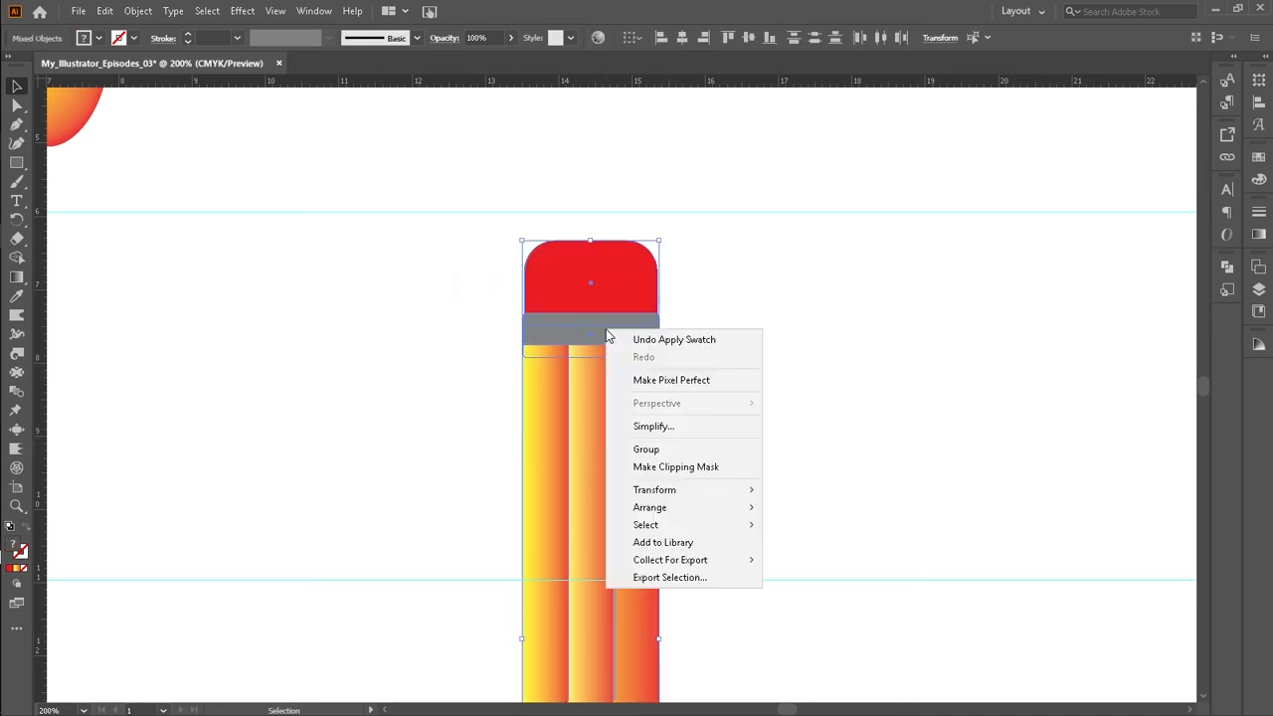
left_click(642, 449)
left_click(722, 370)
Step: Move the grouped pencil higher up on the artboard and deselect it
scroll(722, 369, "down", 10)
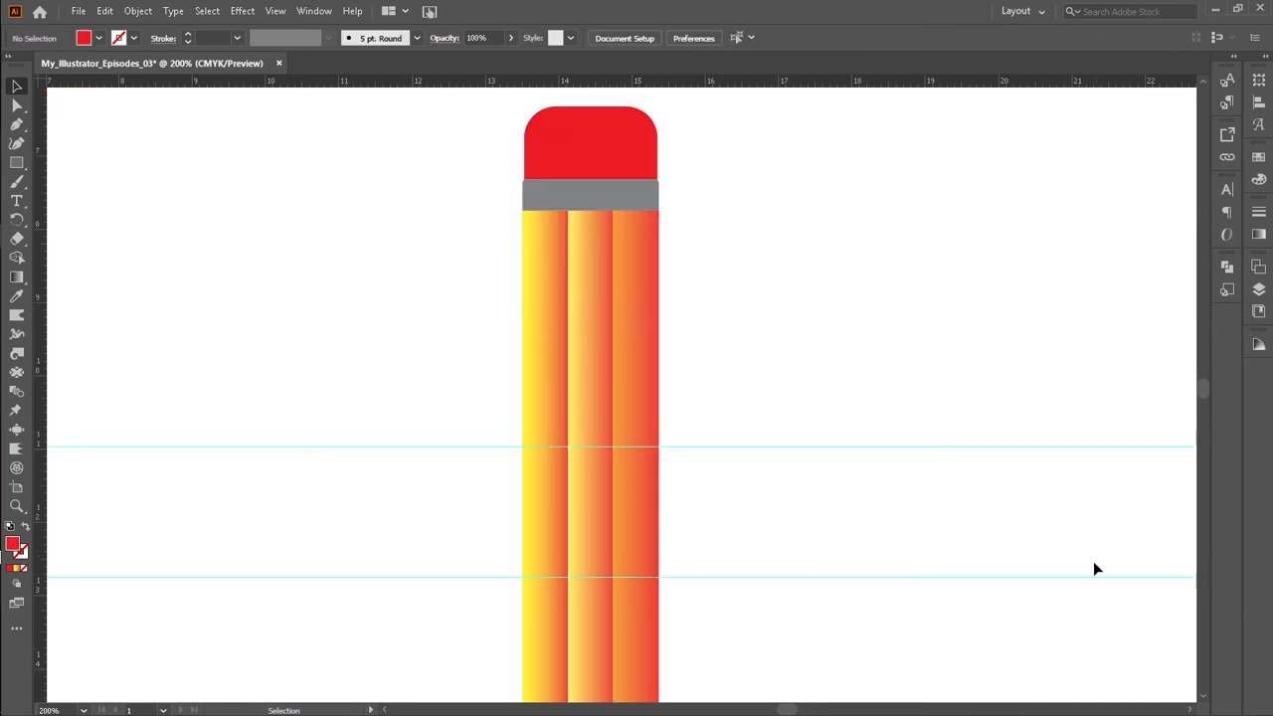
scroll(623, 446, "down", 9)
scroll(609, 270, "up", 6)
scroll(610, 271, "up", 10)
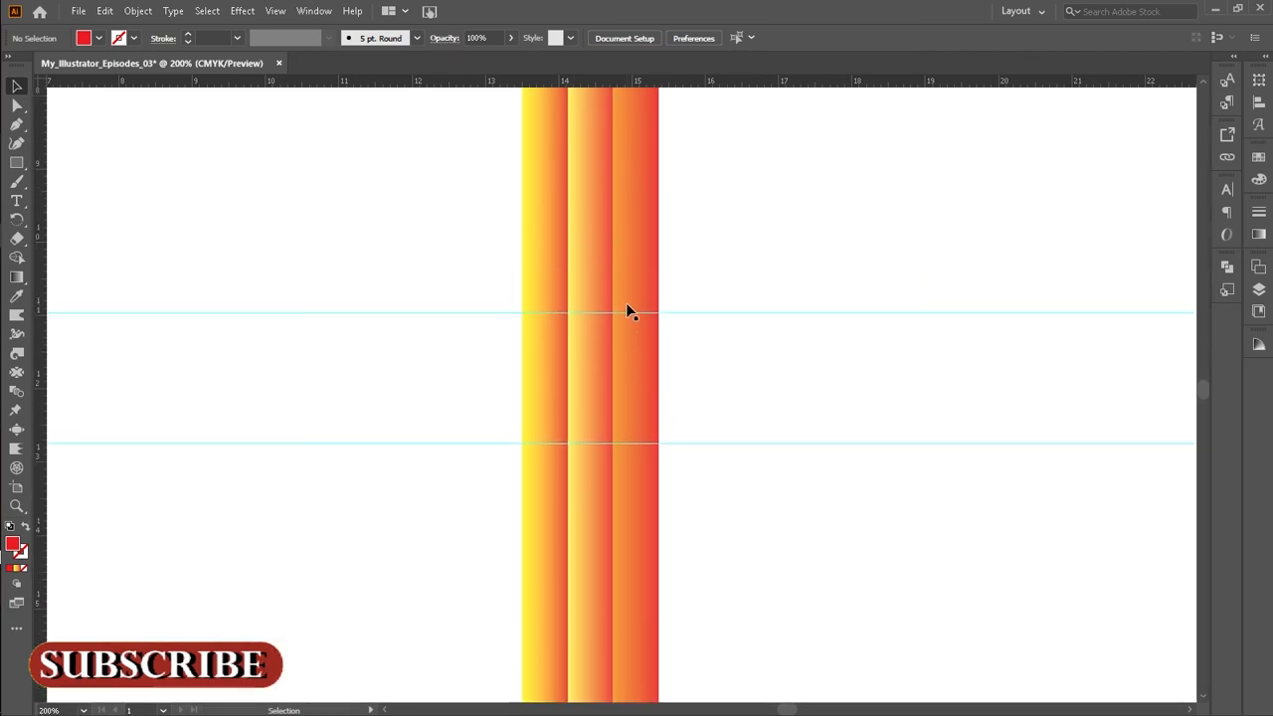
left_click_drag(608, 341, 566, 286)
scroll(566, 287, "up", 2)
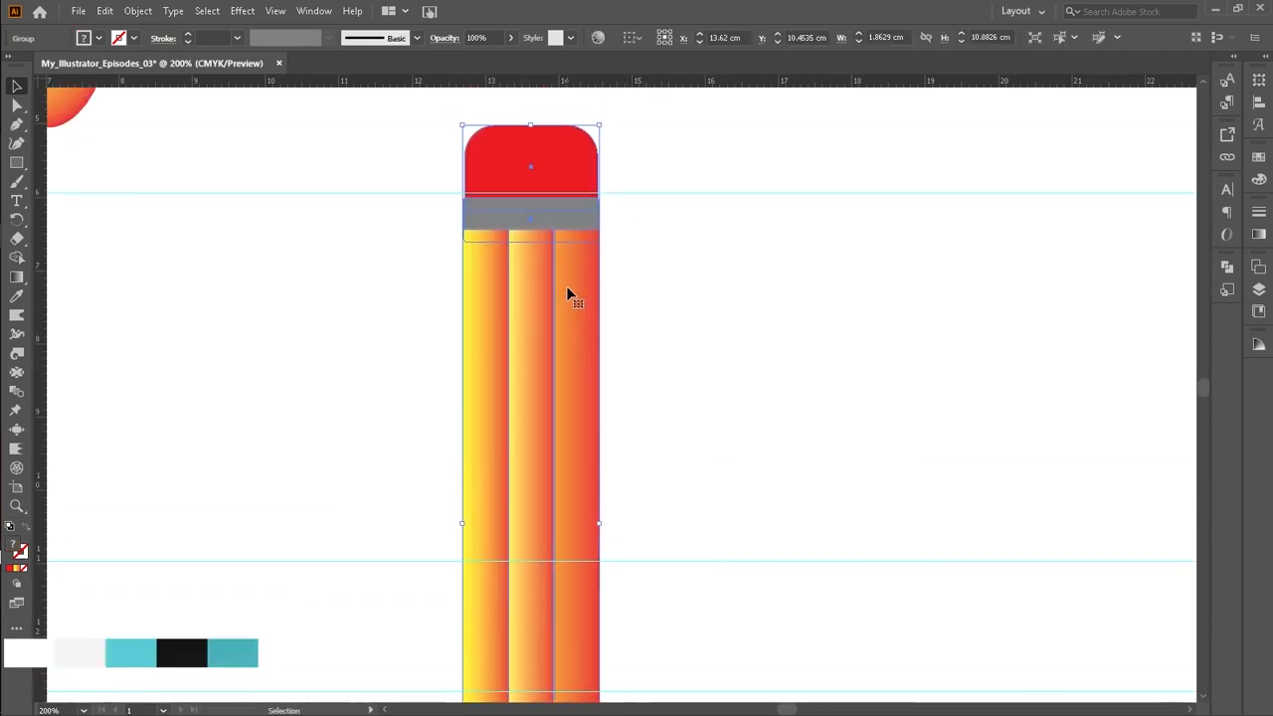
left_click_drag(582, 347, 617, 127)
left_click_drag(551, 474, 602, 128)
mouse_move(577, 311)
left_mouse_down()
mouse_move(551, 279)
mouse_move(503, 262)
left_mouse_up()
left_click(839, 350)
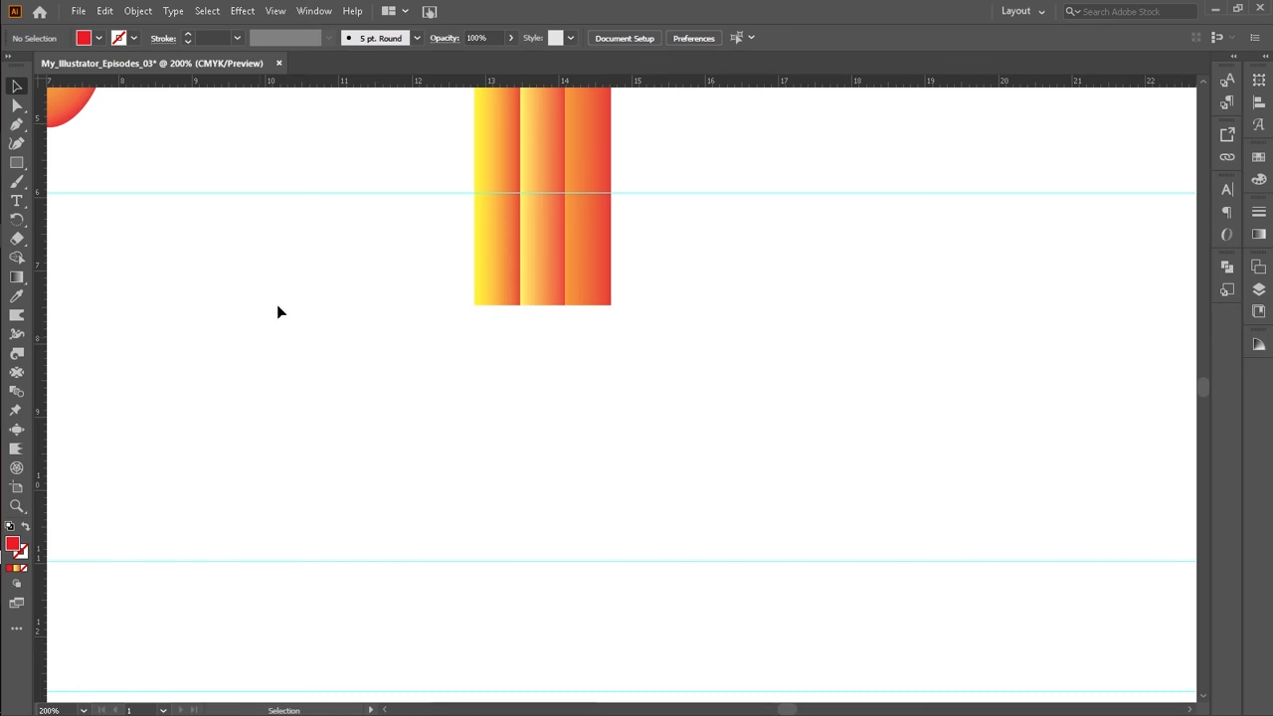
Step: Draw a rectangle about 3.1 cm by 1.52 cm and move it to the left of the pencil
left_click(17, 165)
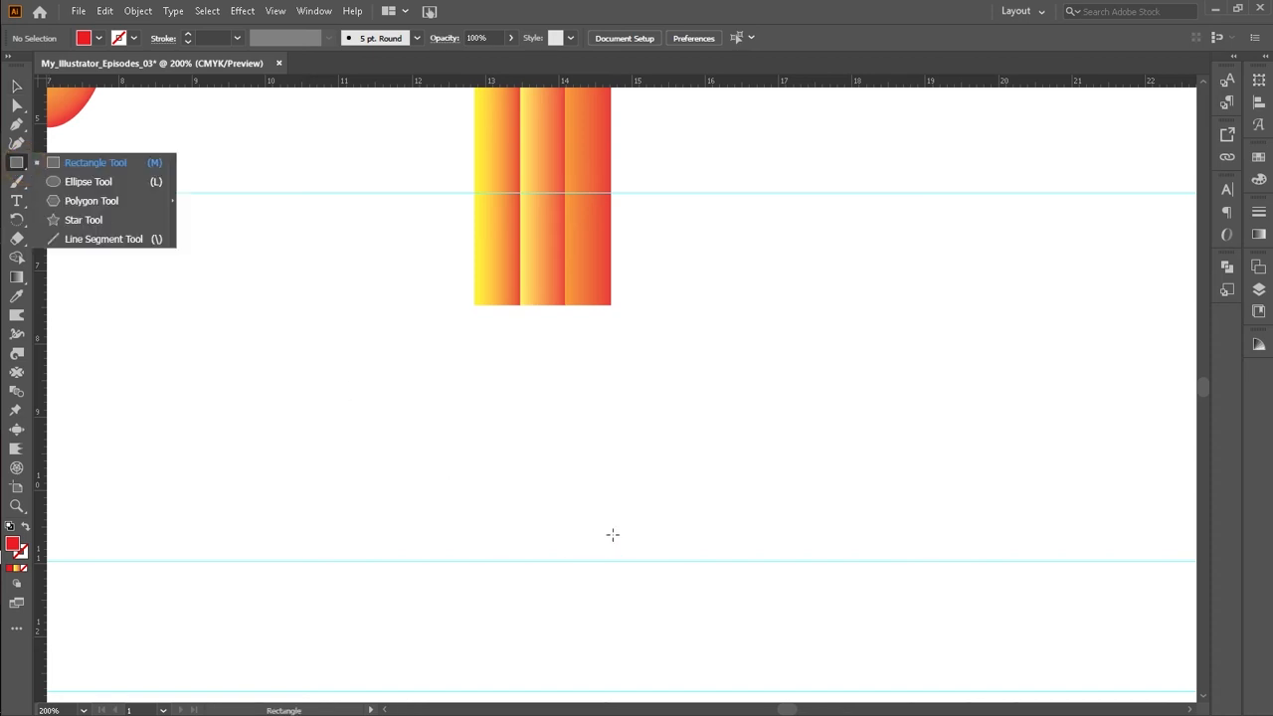
left_click_drag(444, 299, 671, 409)
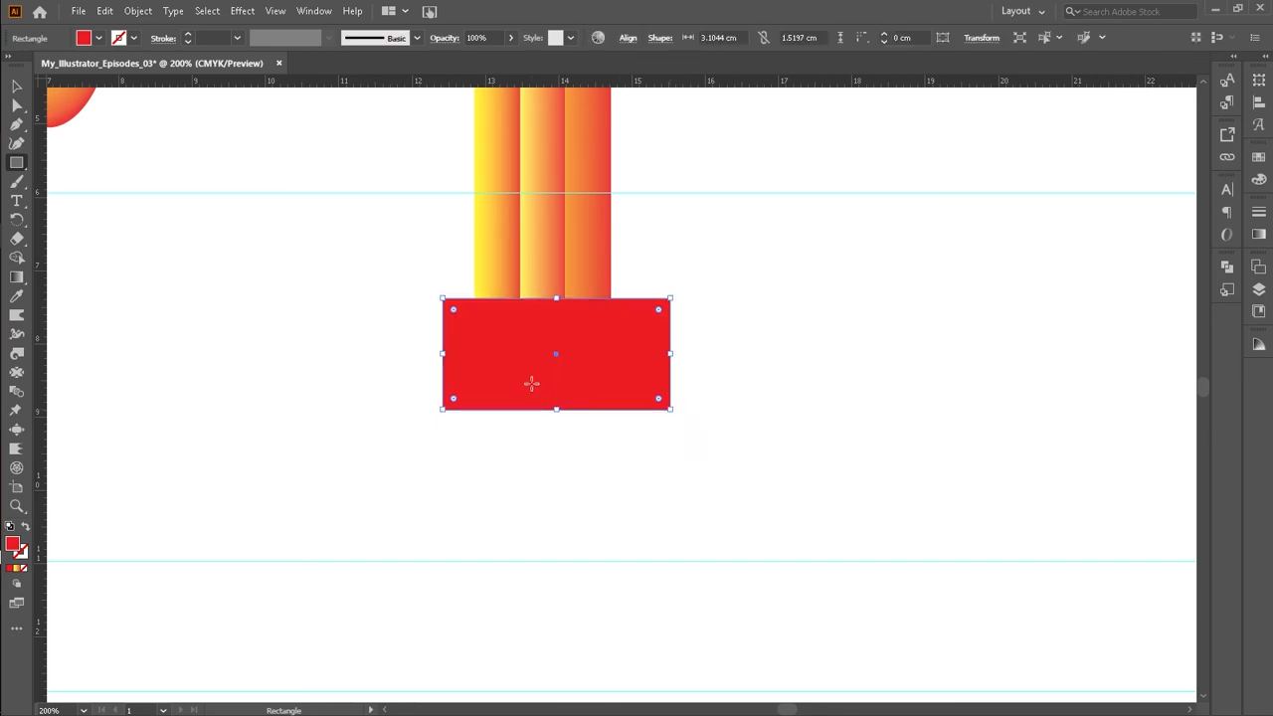
key("v")
left_click_drag(499, 384, 281, 321)
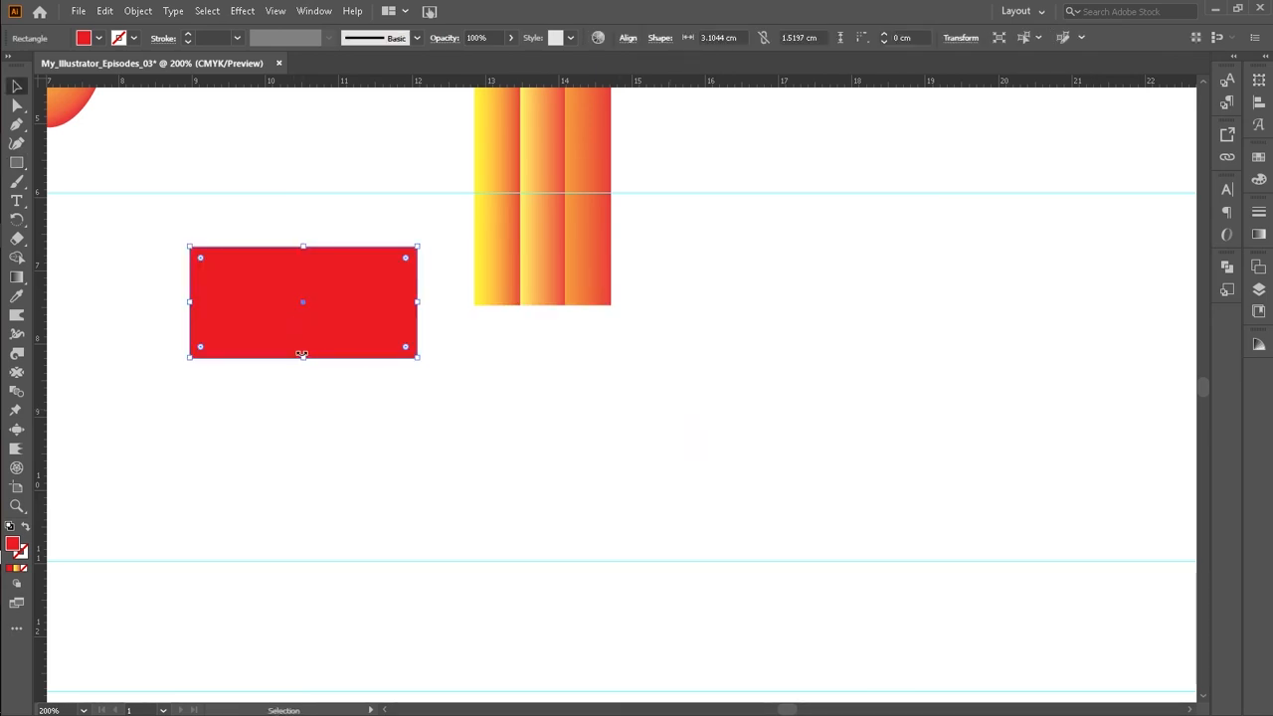
Step: Fill the new rectangle with a dark grey swatch
left_click(99, 38)
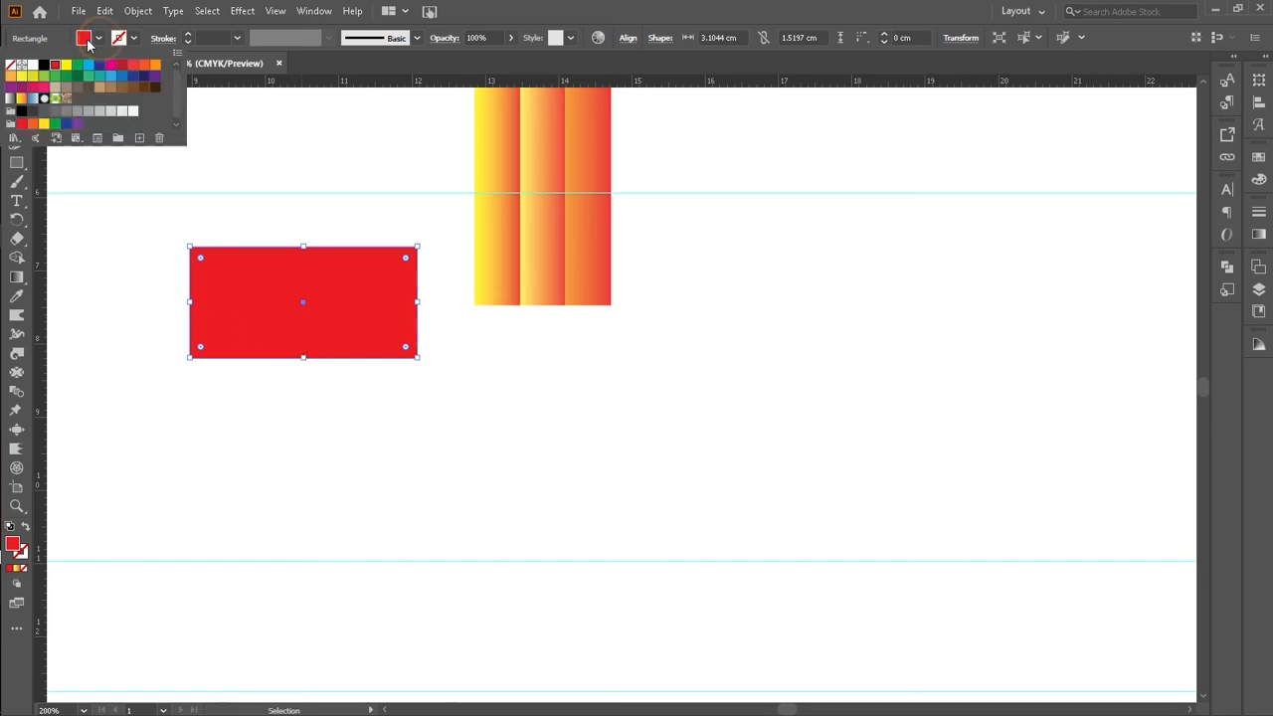
key("Escape")
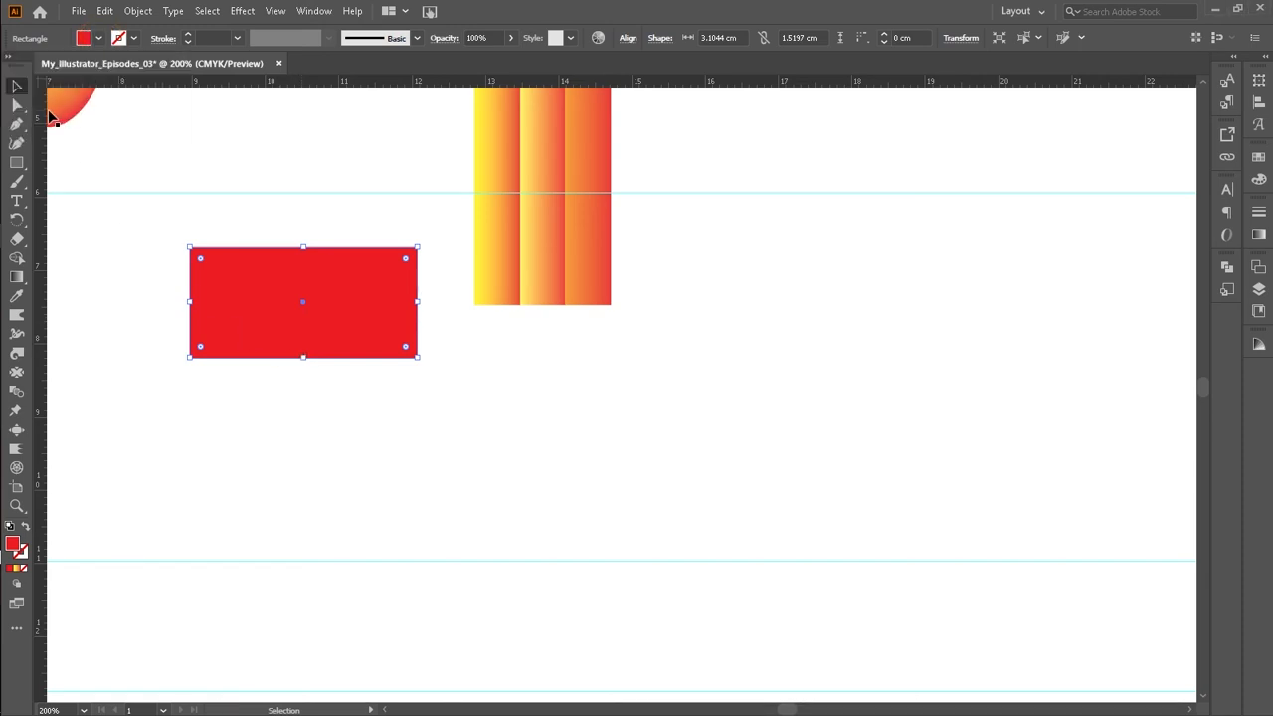
left_click(99, 39)
left_click(41, 107)
left_click(152, 274)
Step: Try positioning the dark grey rectangle beneath the pencil strips
left_click(19, 104)
left_click(122, 256)
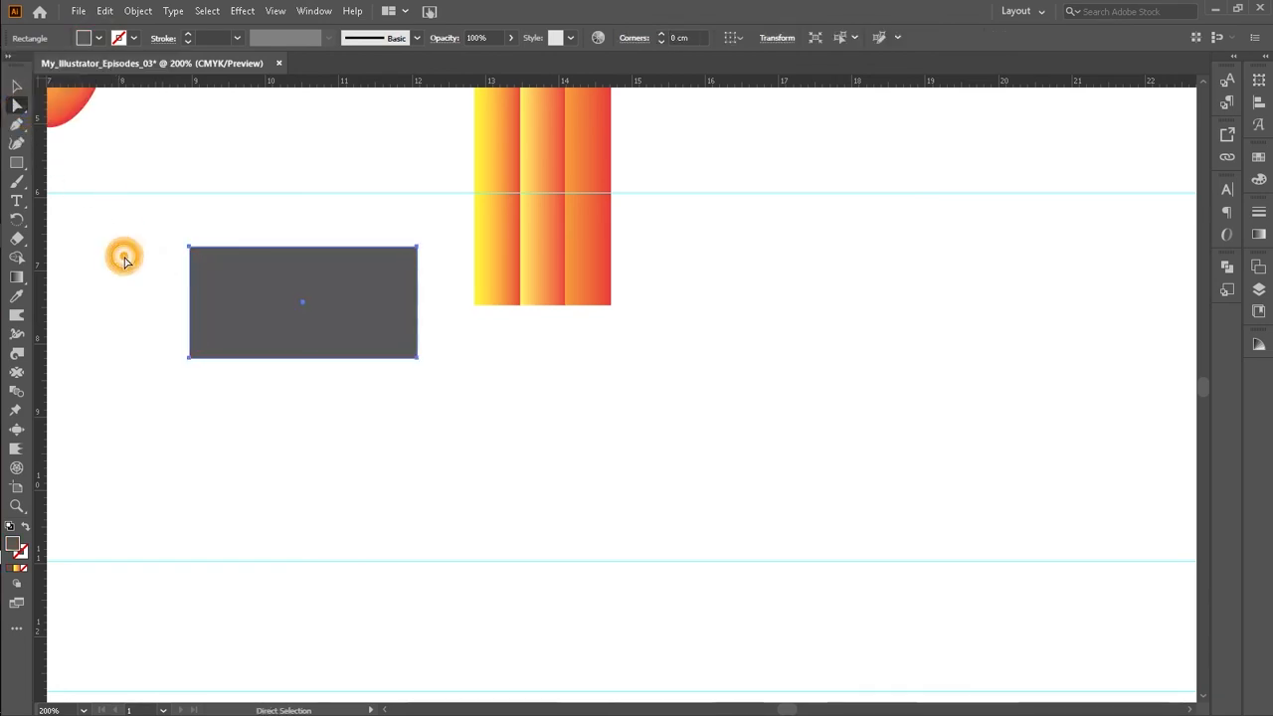
left_click_drag(304, 304, 547, 364)
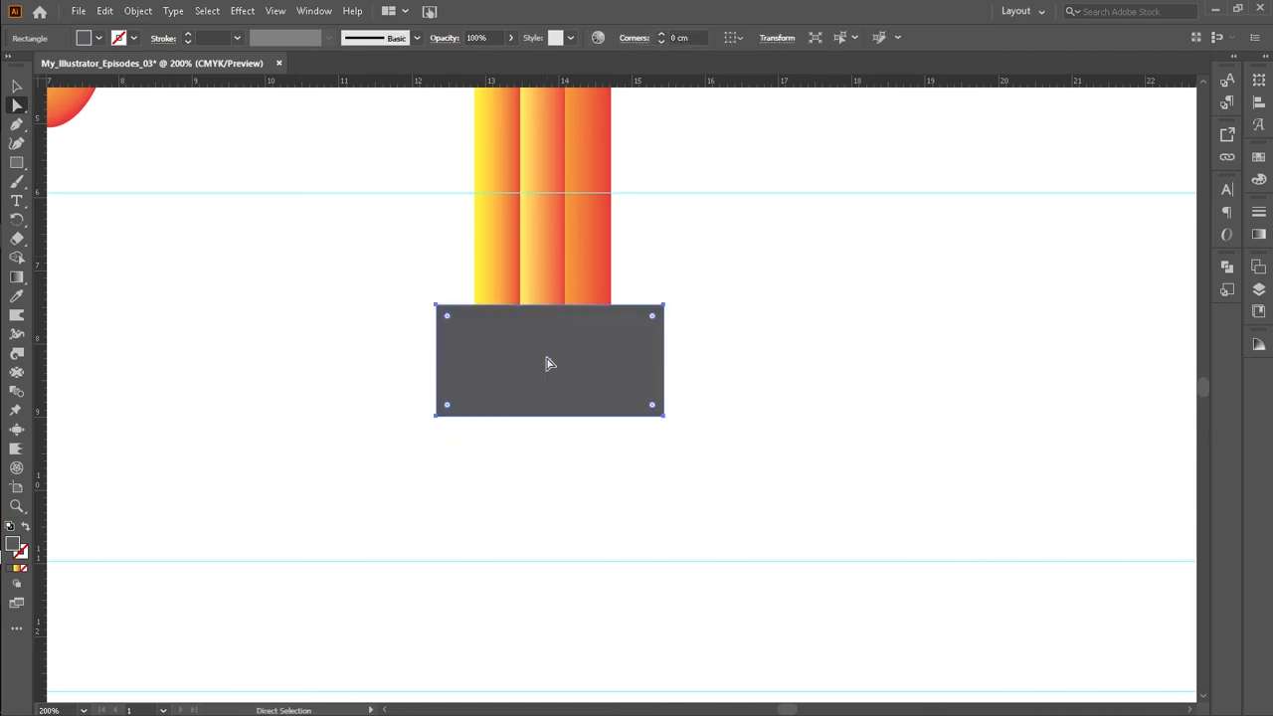
scroll(550, 364, "down", 2)
left_click_drag(559, 267, 339, 239)
left_click(273, 322)
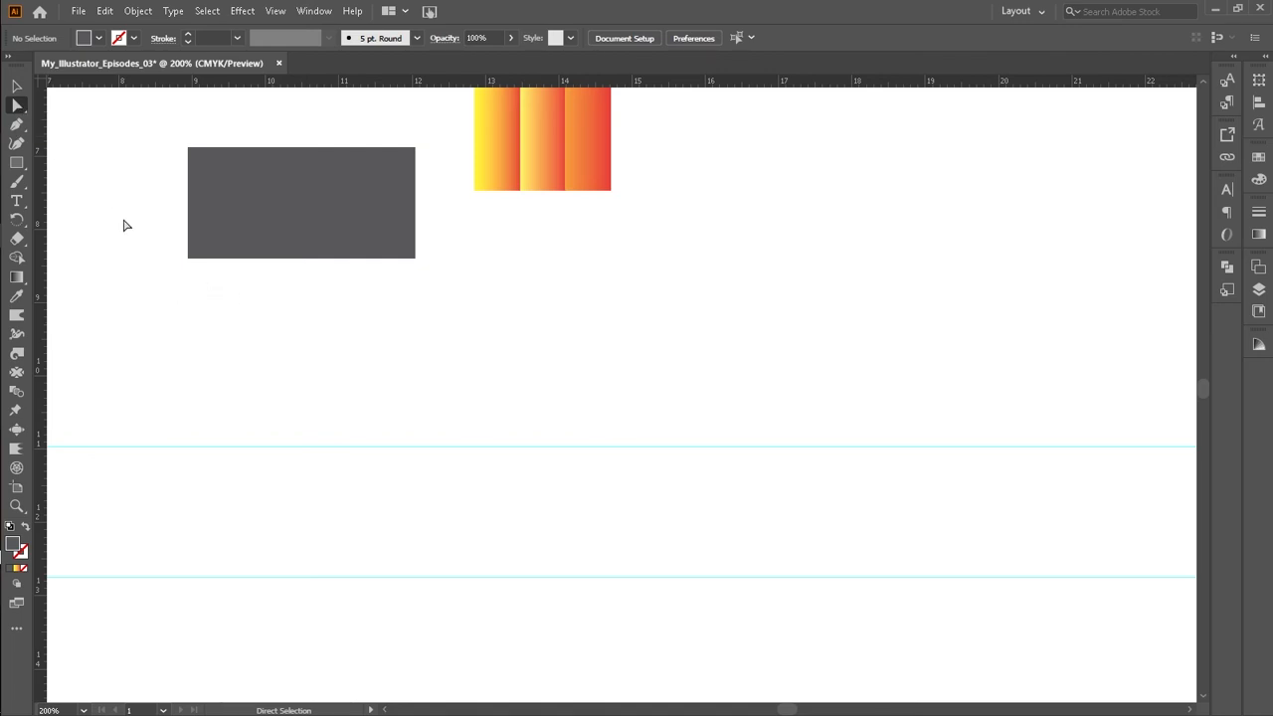
Step: Draw a three-point star as a downward triangle below the pencil strips with the Star tool, then narrow it
left_click(18, 164)
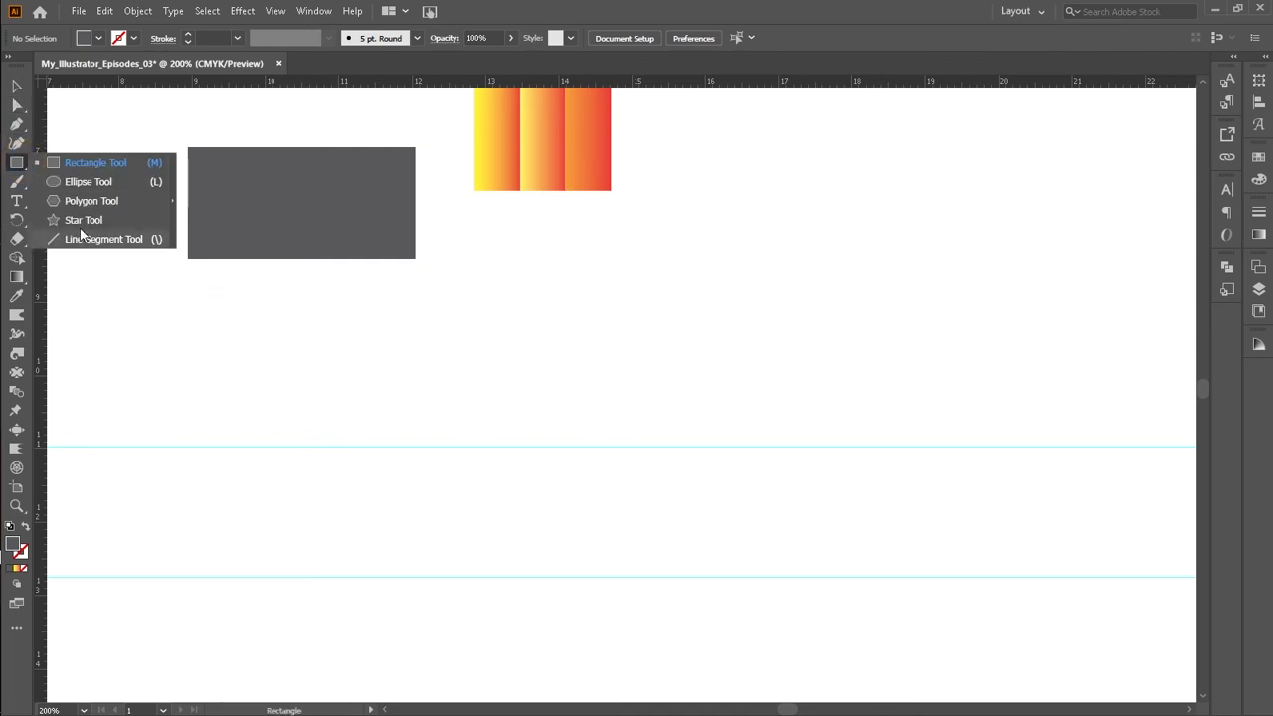
left_click(76, 217)
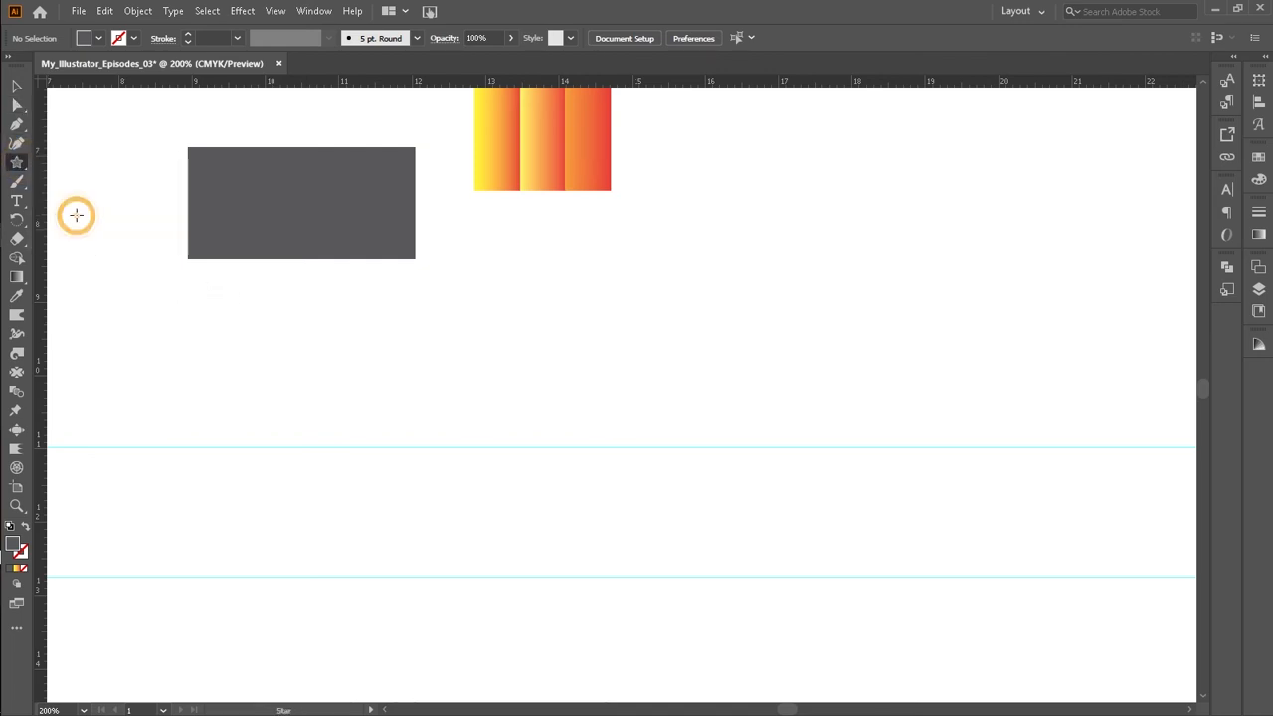
left_click(15, 161)
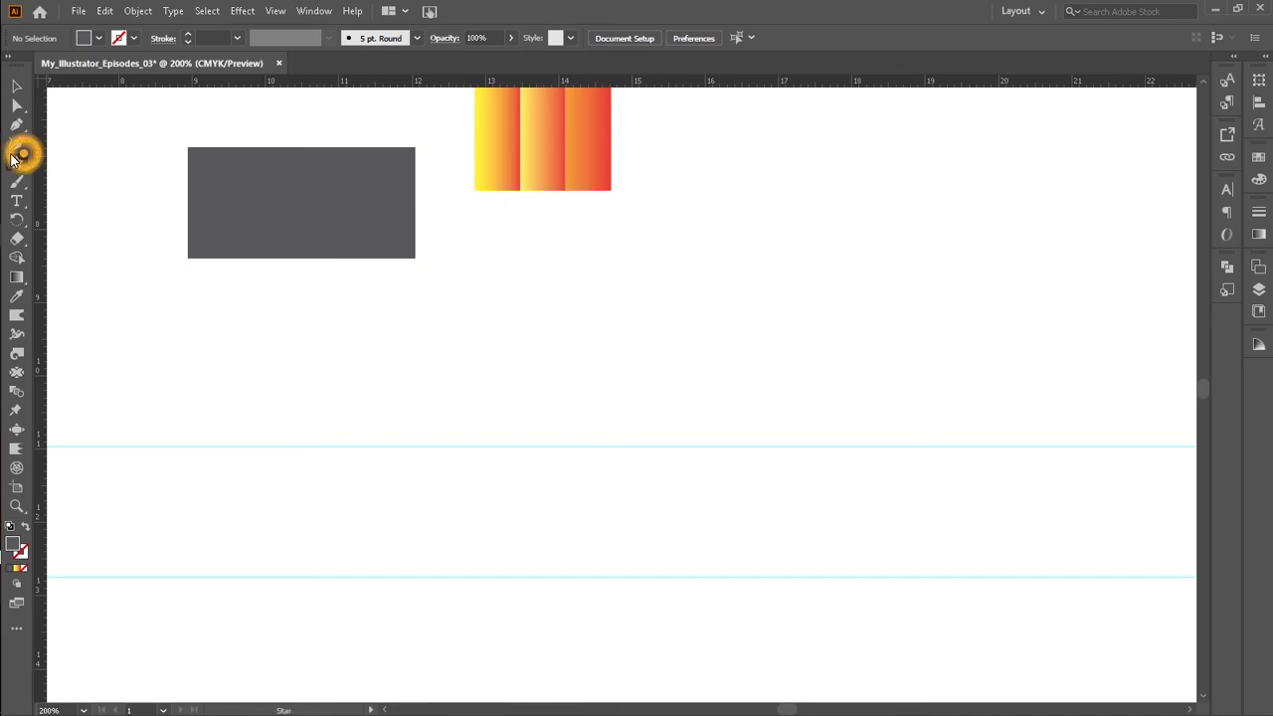
left_click(473, 289)
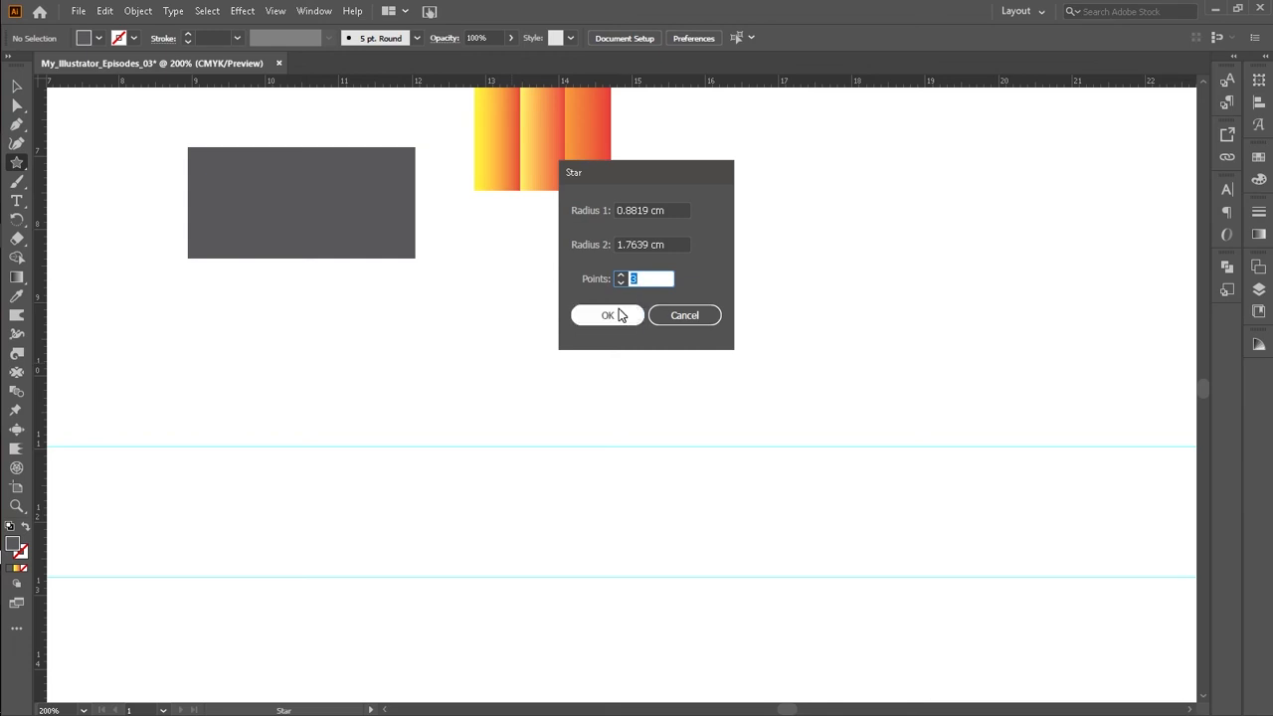
left_click(618, 313)
left_click(16, 85)
left_click_drag(487, 287, 565, 297)
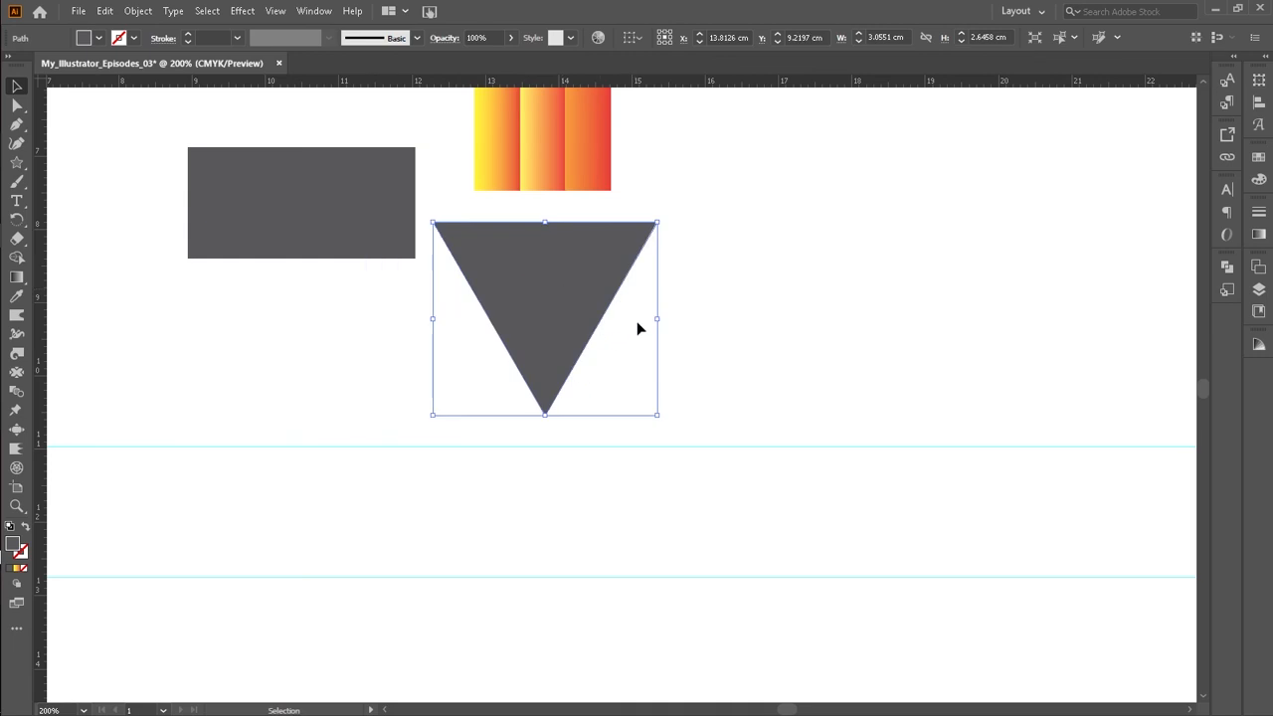
left_click_drag(658, 320, 613, 319)
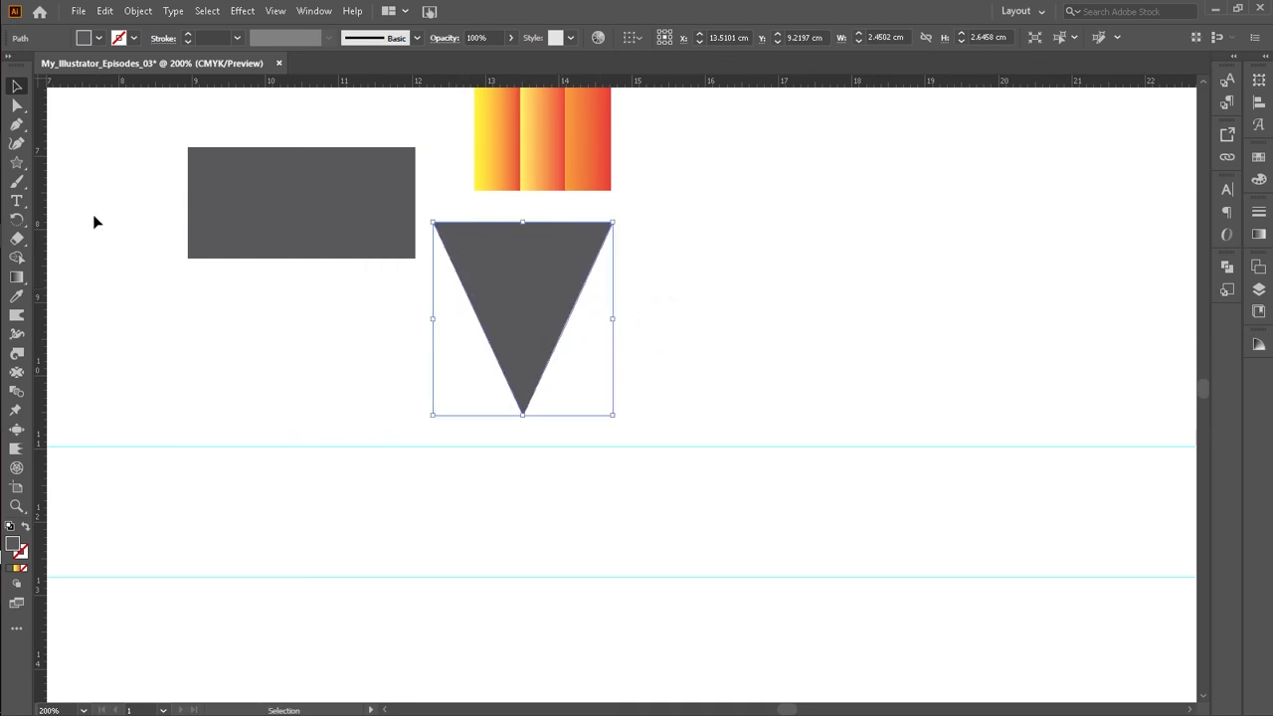
Step: Add vertical guides along both sides of the pencil strips and fit the triangle's width between them
left_click_drag(40, 219, 474, 283)
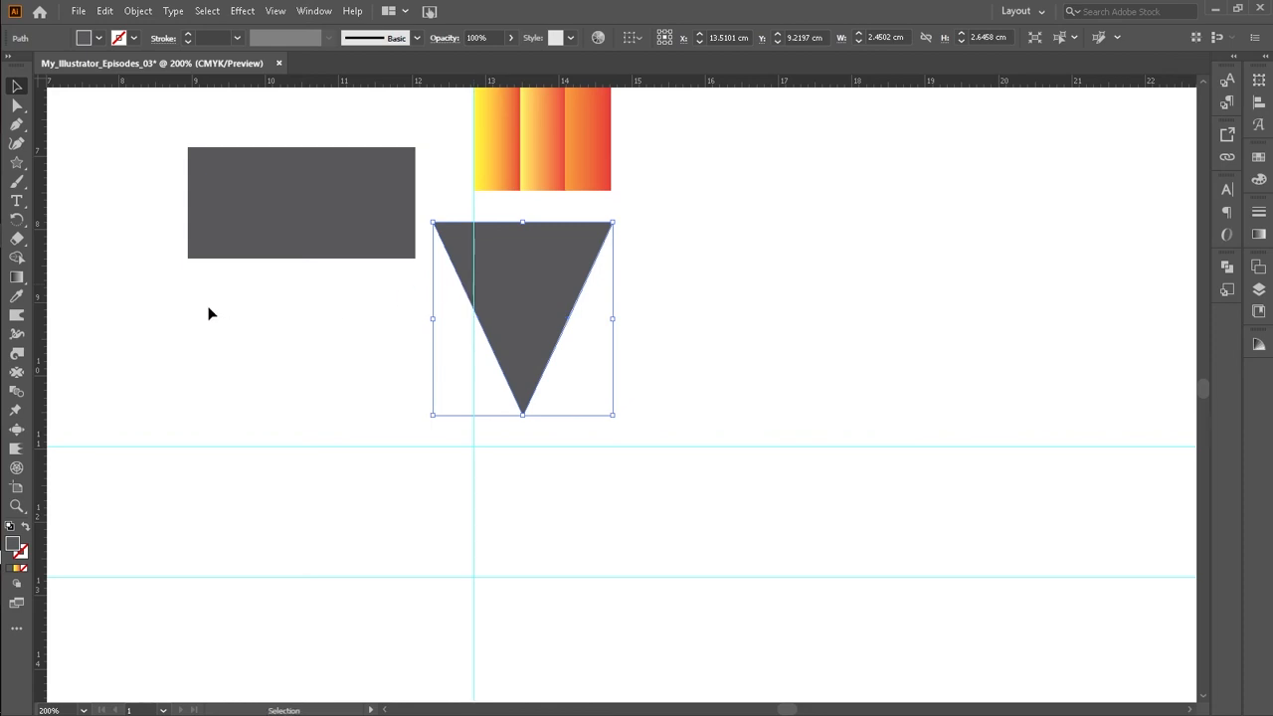
left_click_drag(42, 257, 608, 372)
left_click_drag(614, 321, 610, 320)
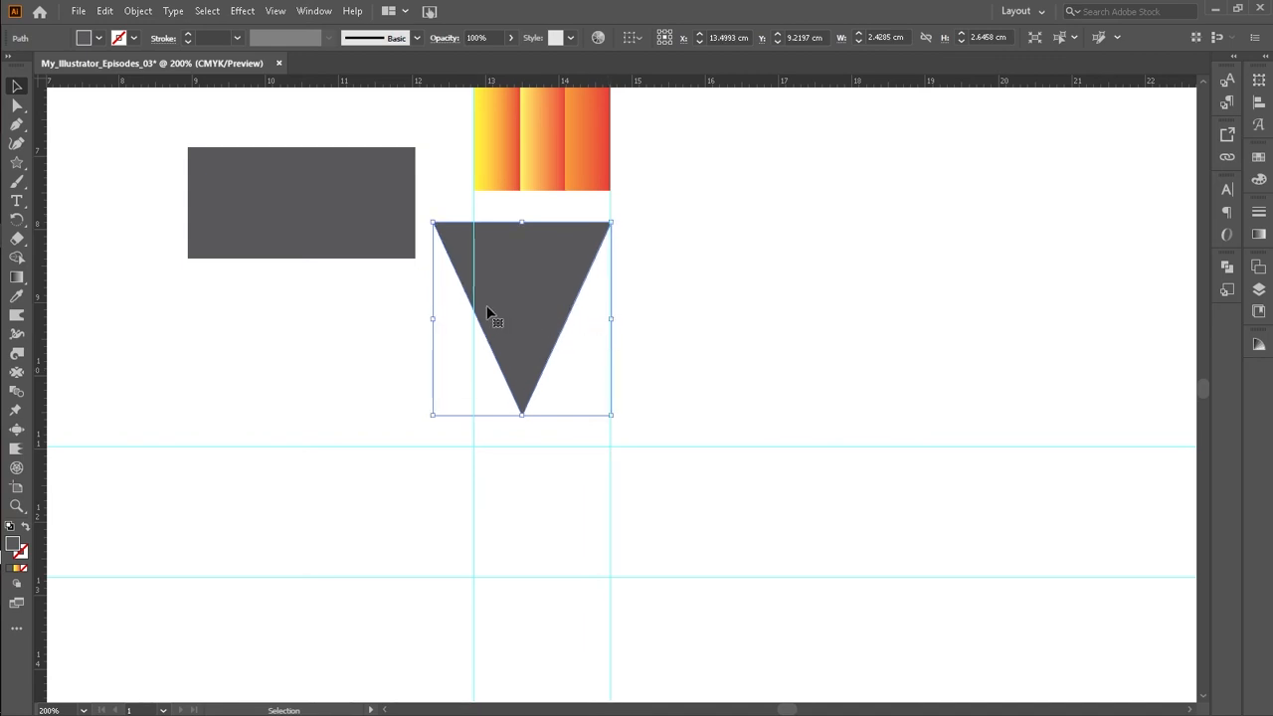
left_click_drag(433, 318, 473, 327)
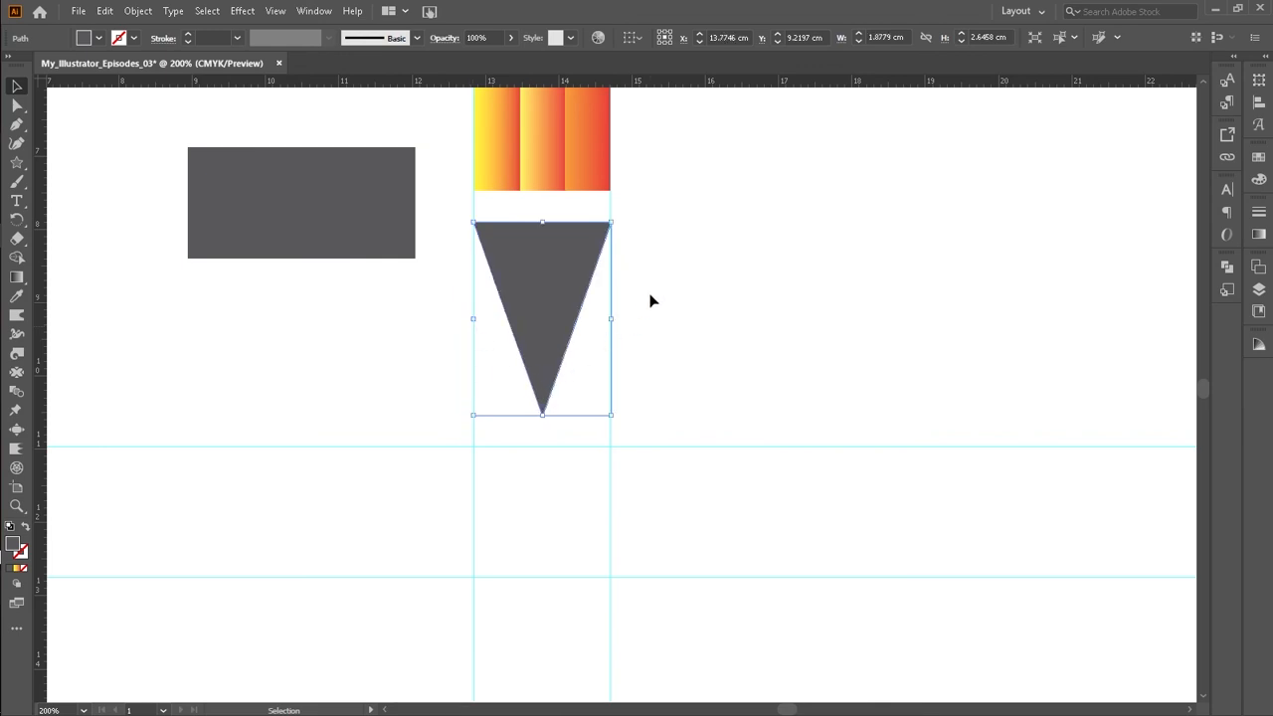
Step: Move the triangle up so its top edge meets the bottom of the pencil strips
left_click_drag(544, 352, 541, 310)
left_click(719, 250)
left_click(544, 237)
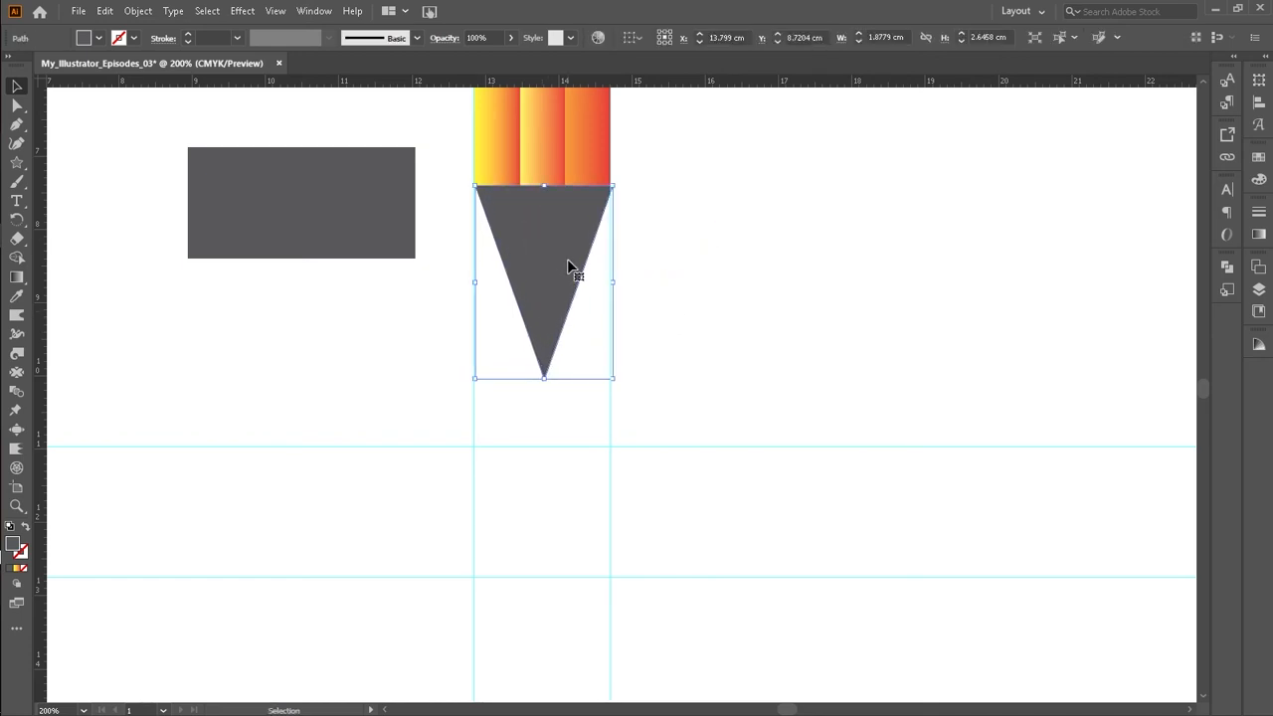
key("Right")
left_click(676, 225)
left_click(566, 241)
left_click_drag(612, 280, 613, 281)
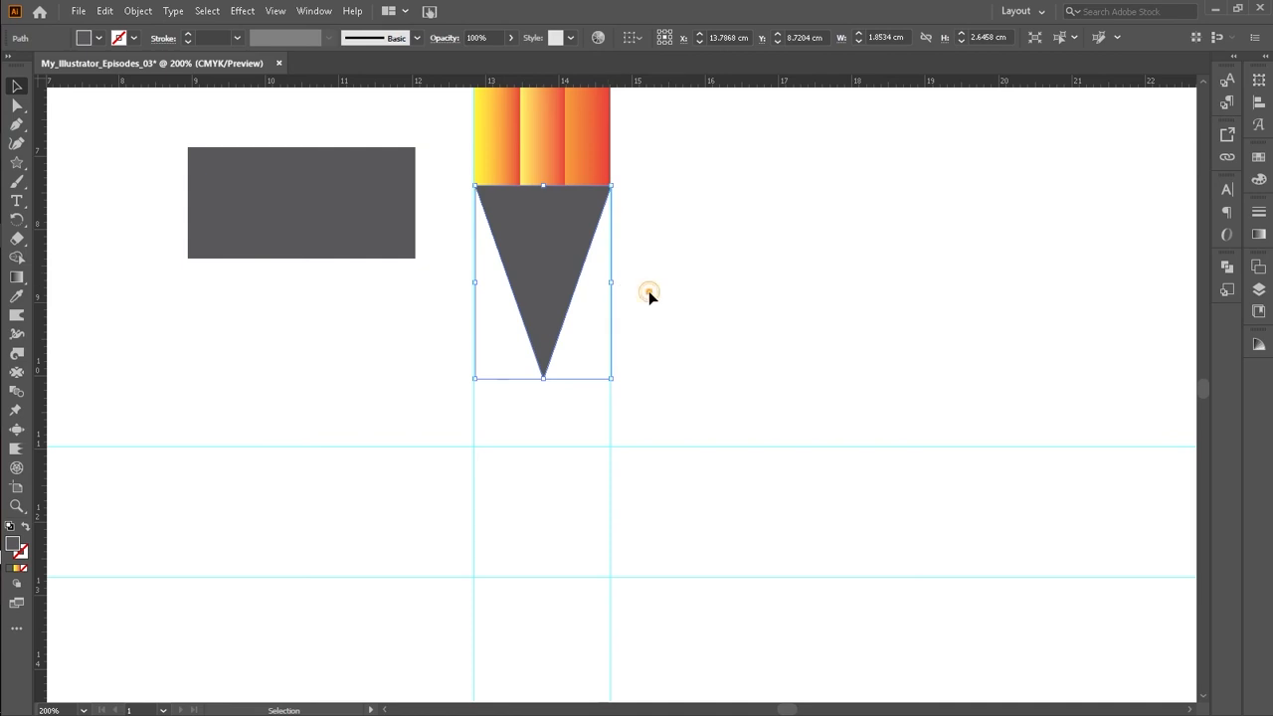
left_click(649, 291)
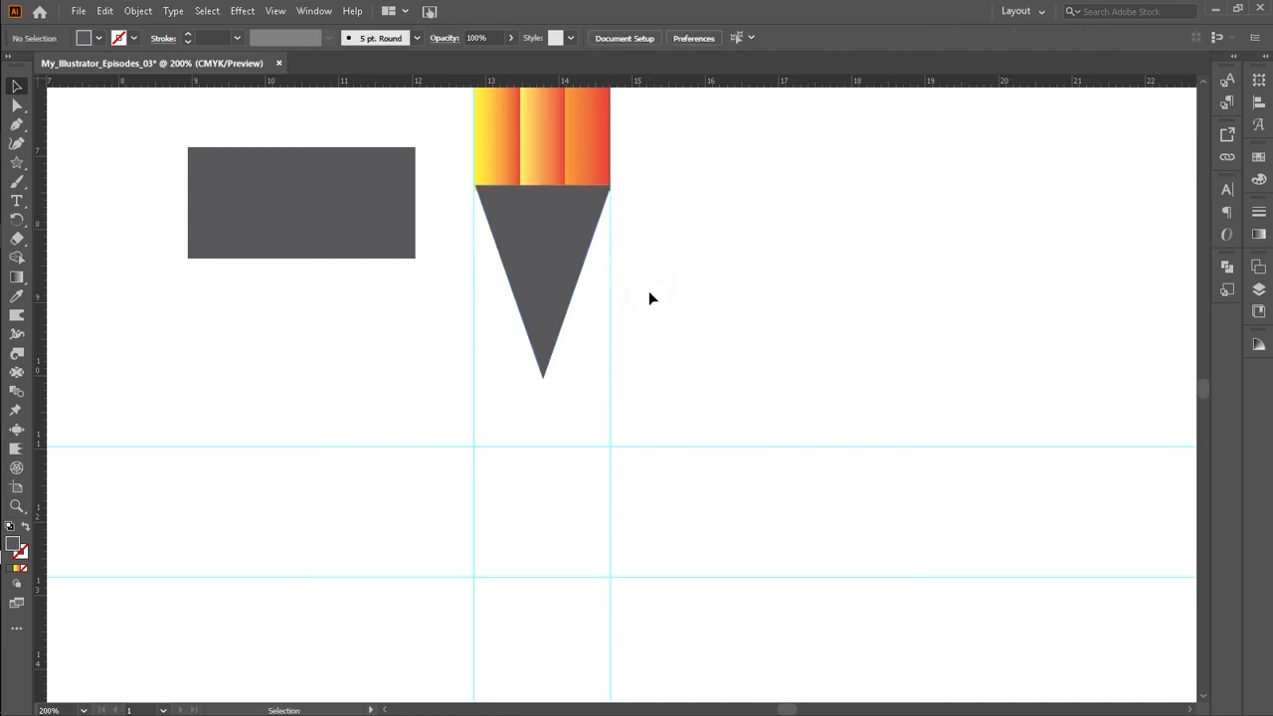
Step: Bring the triangle to the front of the stacking order
left_click(578, 261)
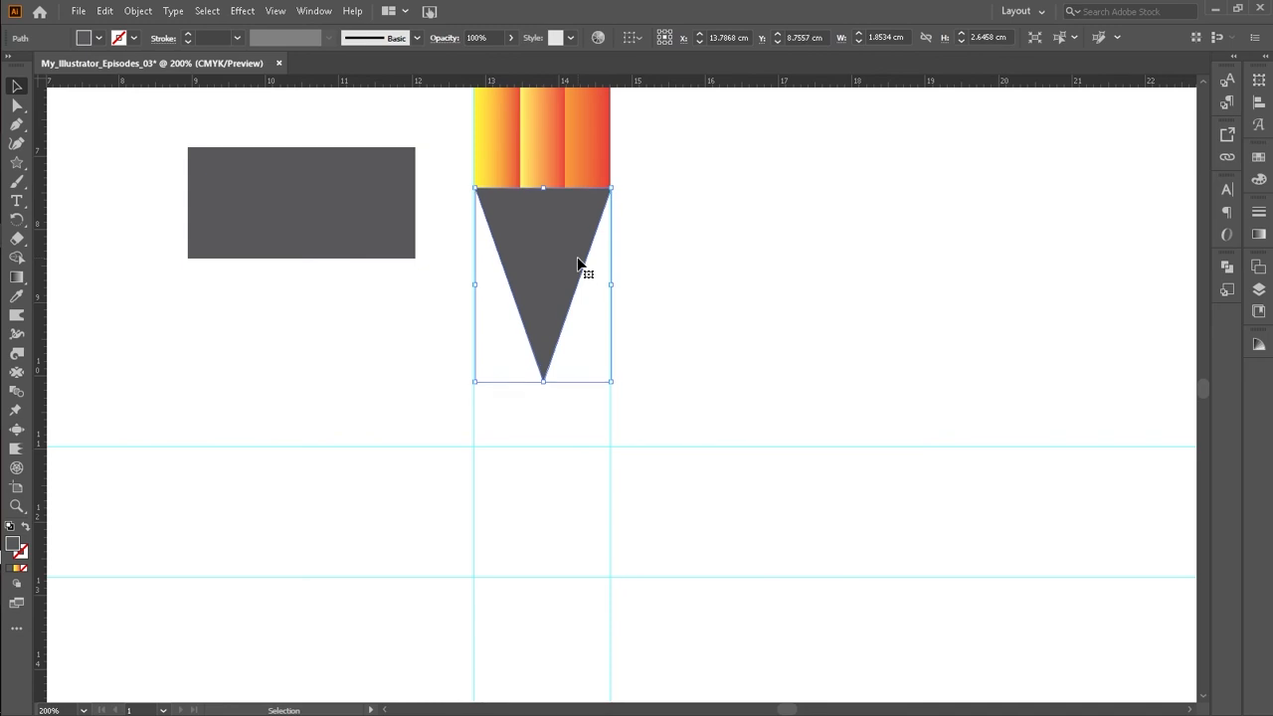
left_click(715, 231)
left_click(547, 264)
right_click(547, 265)
mouse_move(631, 524)
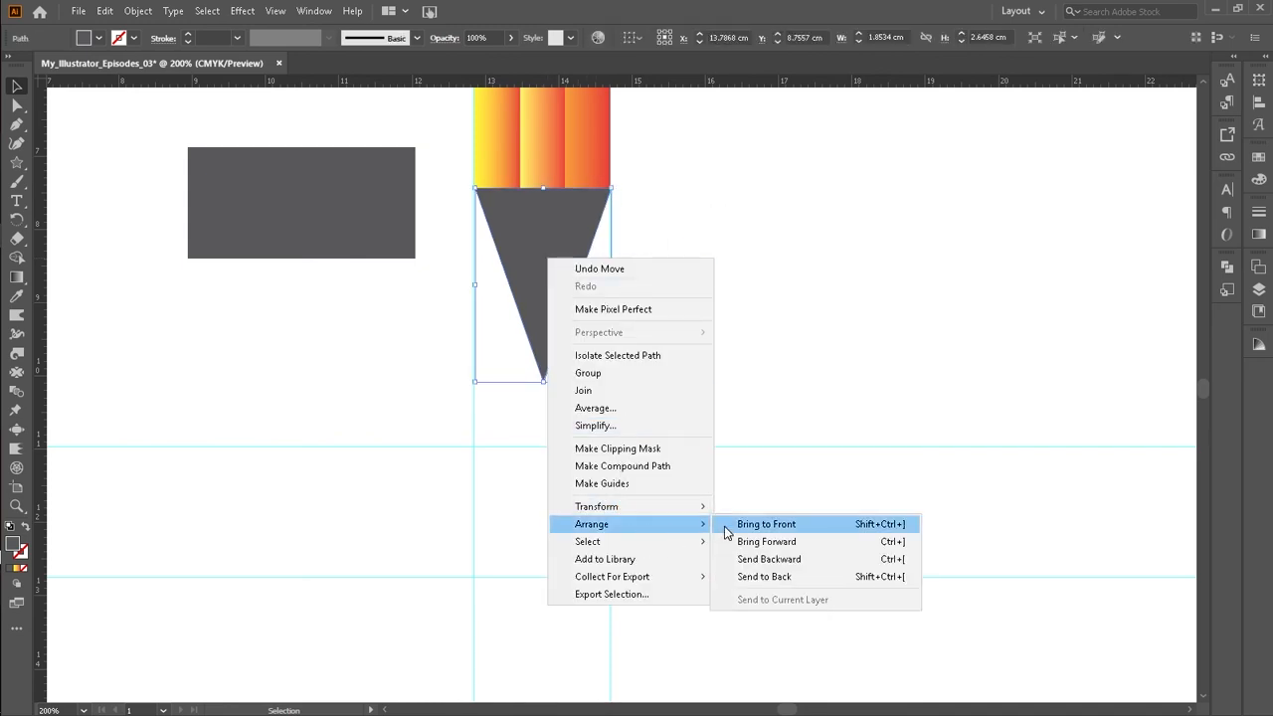
left_click(726, 527)
left_click(724, 250)
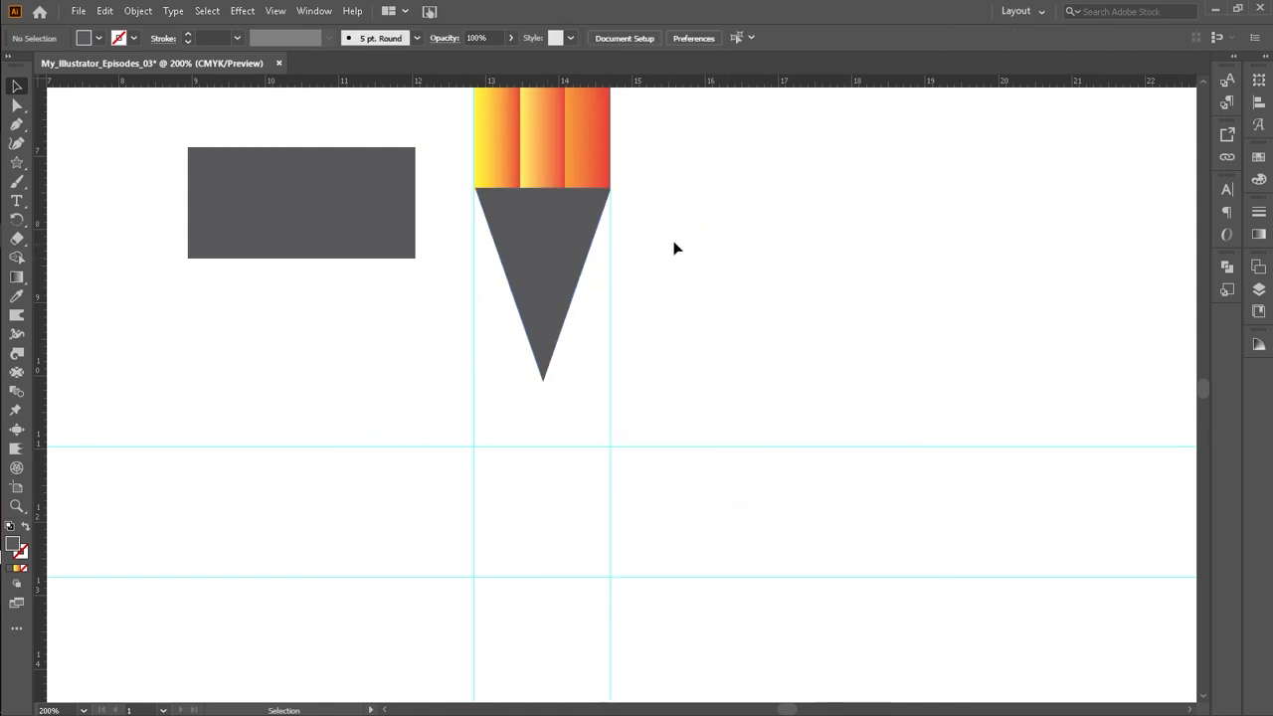
Step: Narrow the dark grey rectangle to about 1.7 cm wide and place it over the triangle's tip
scroll(674, 247, "up", 4)
scroll(673, 247, "down", 3)
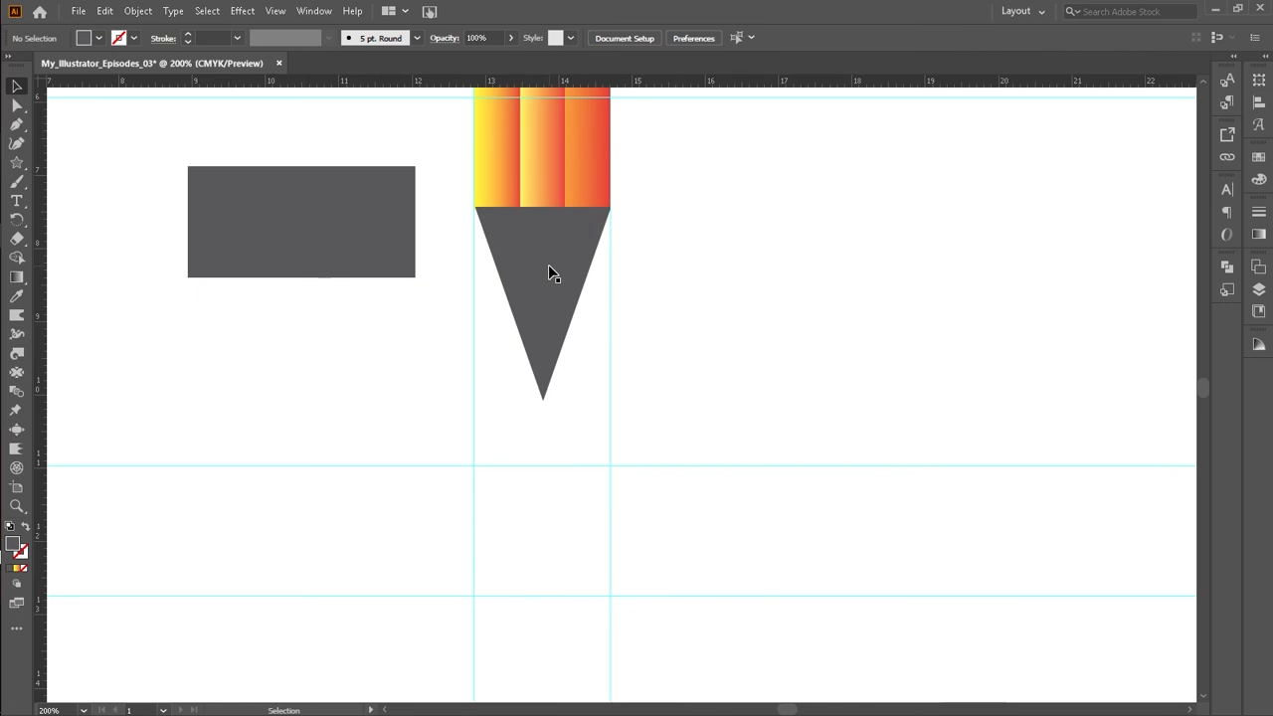
left_click(275, 231)
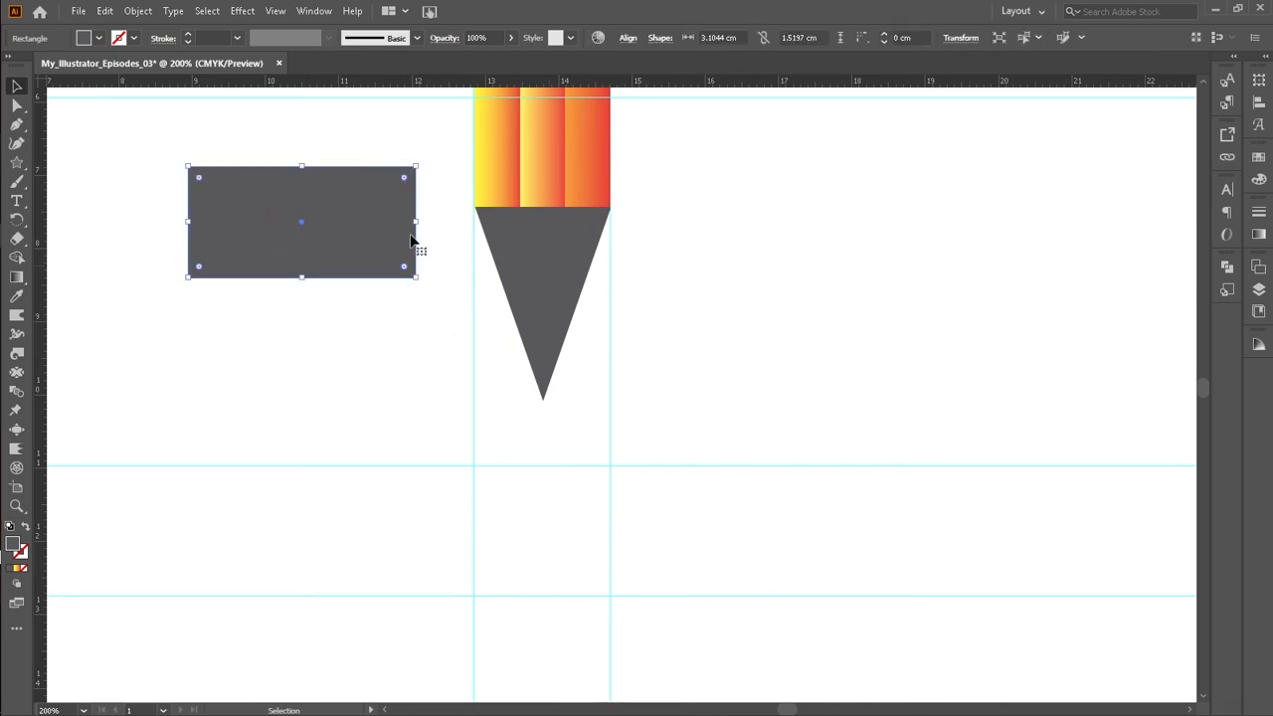
left_click_drag(415, 225, 313, 226)
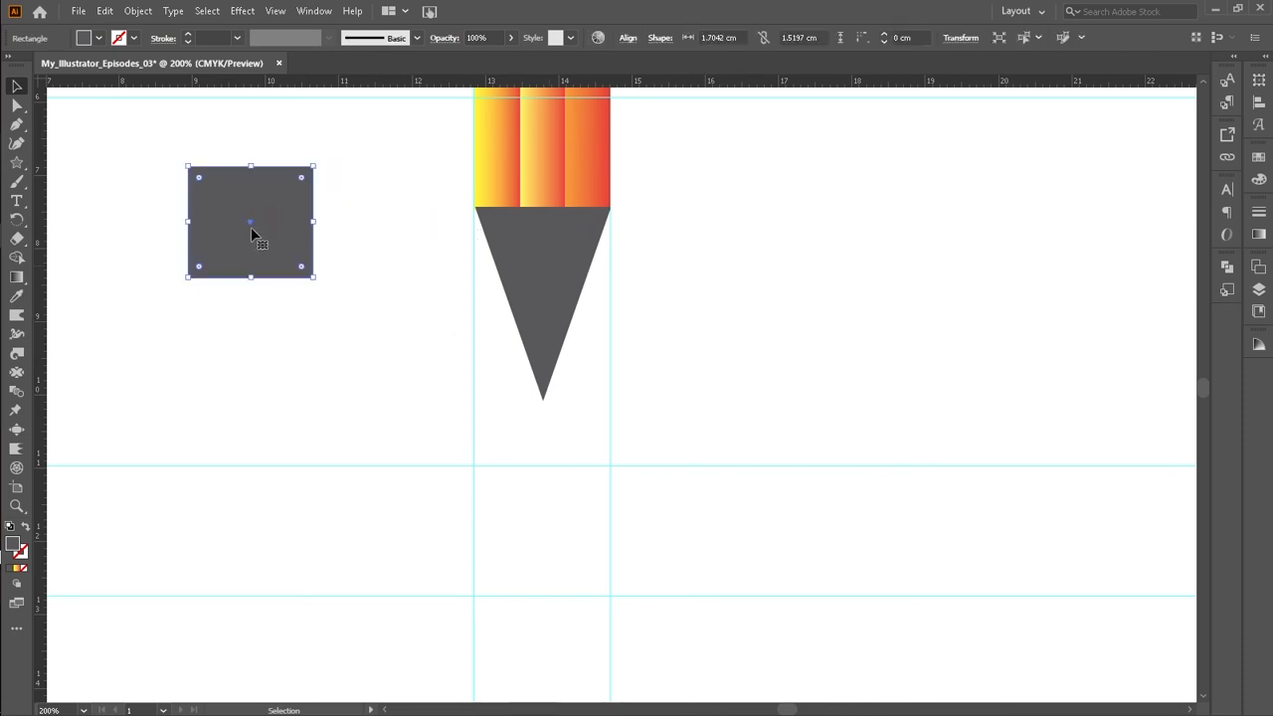
left_click_drag(236, 236, 520, 410)
left_click(690, 340)
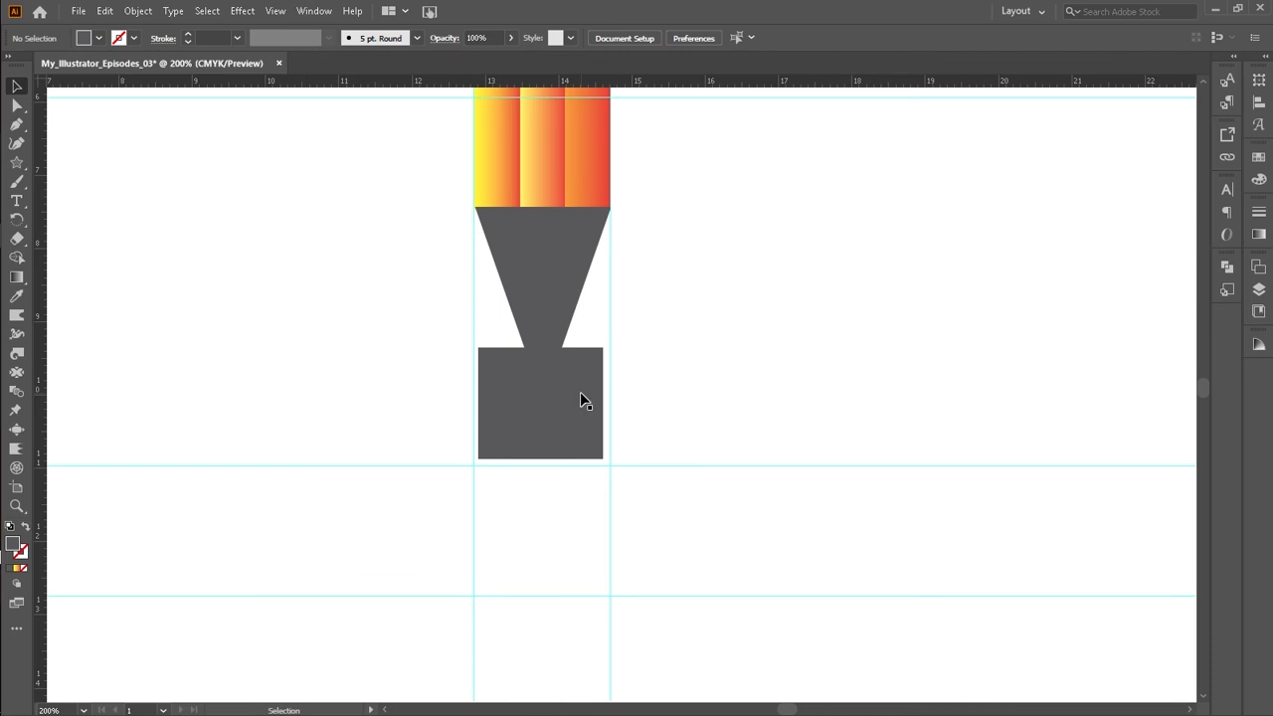
Step: Move a triangle and the grey rectangle to the left of the pencil, keeping the rectangle over the tip
left_click(524, 287)
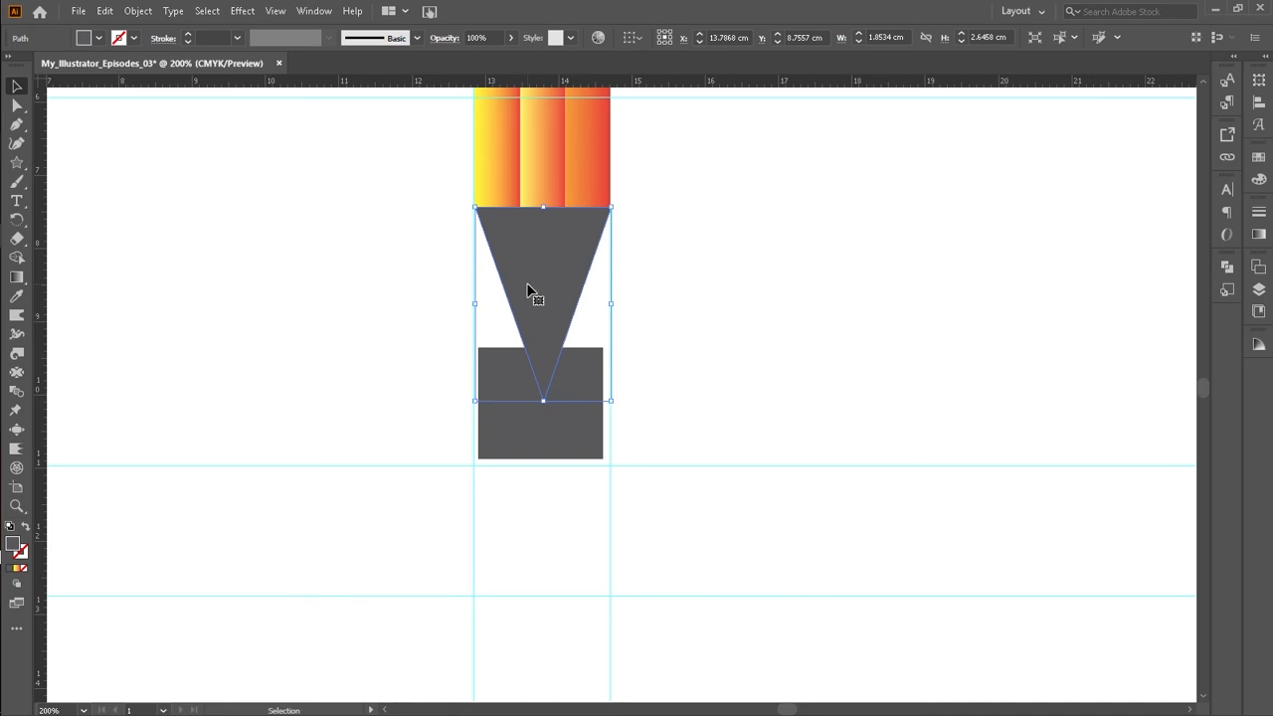
left_click_drag(528, 311, 303, 312)
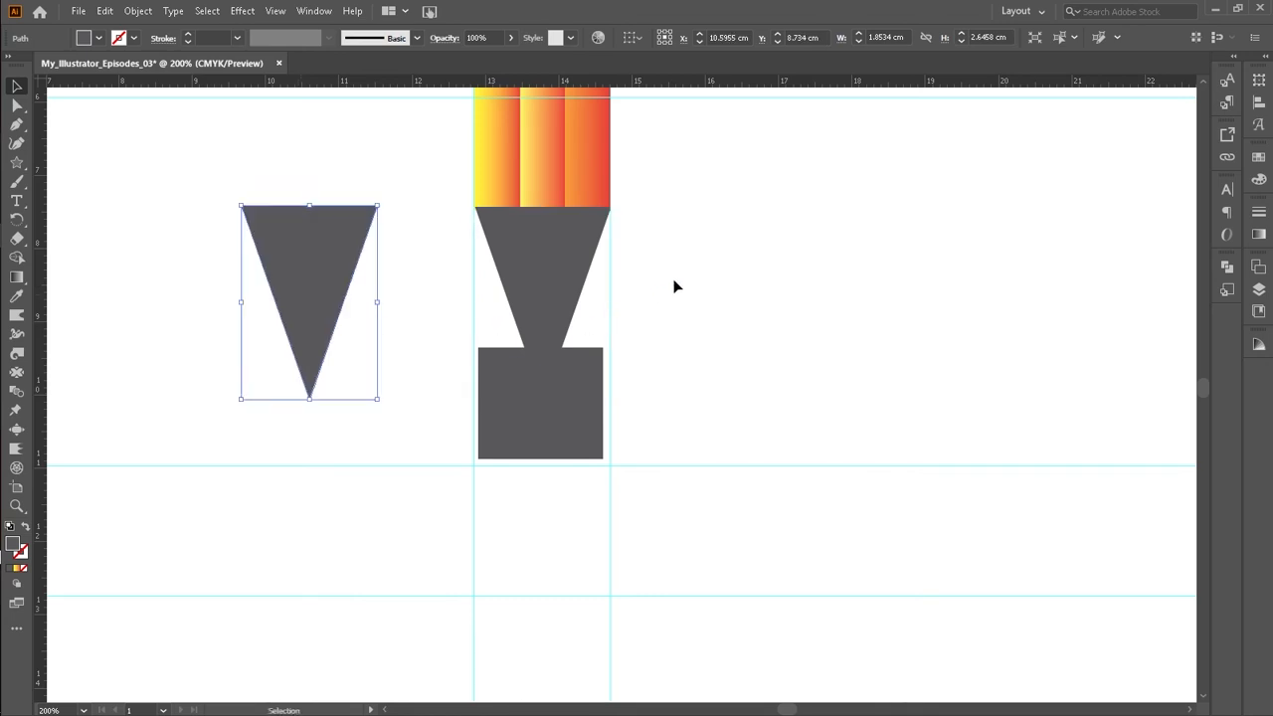
key("Down")
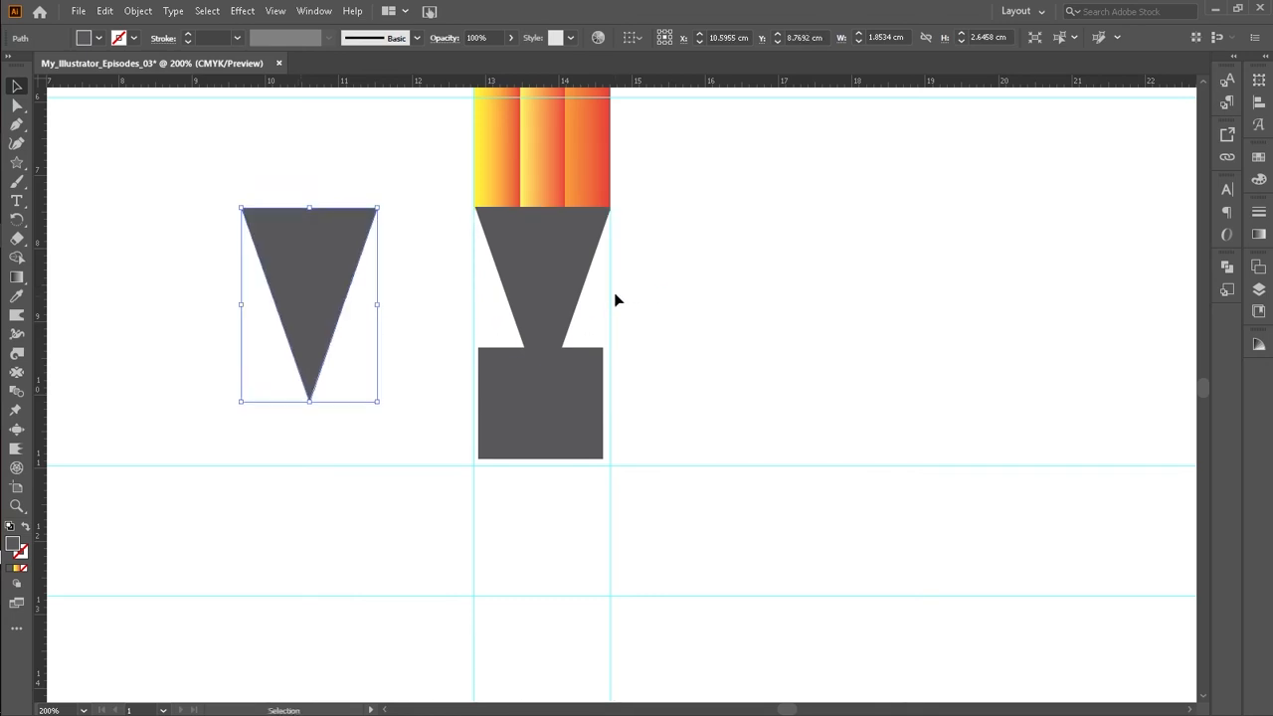
left_click(656, 293)
left_click(570, 420)
left_click_drag(570, 419, 334, 425)
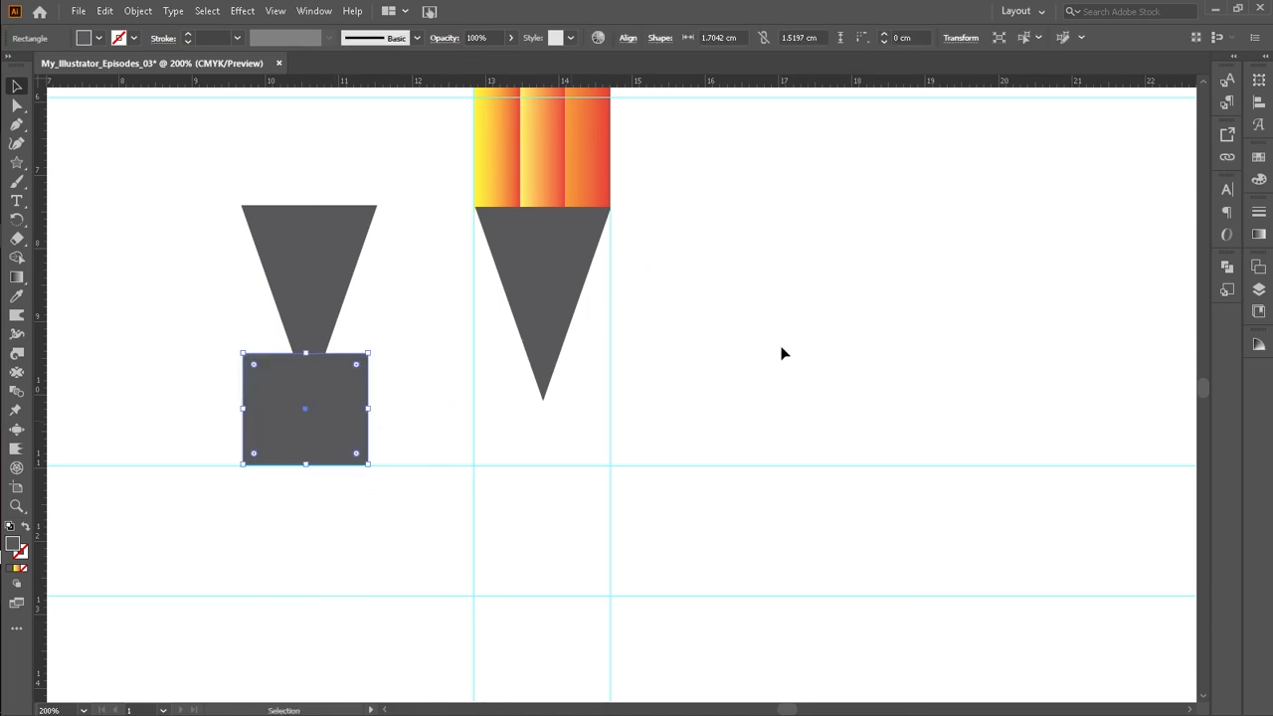
left_click(781, 350)
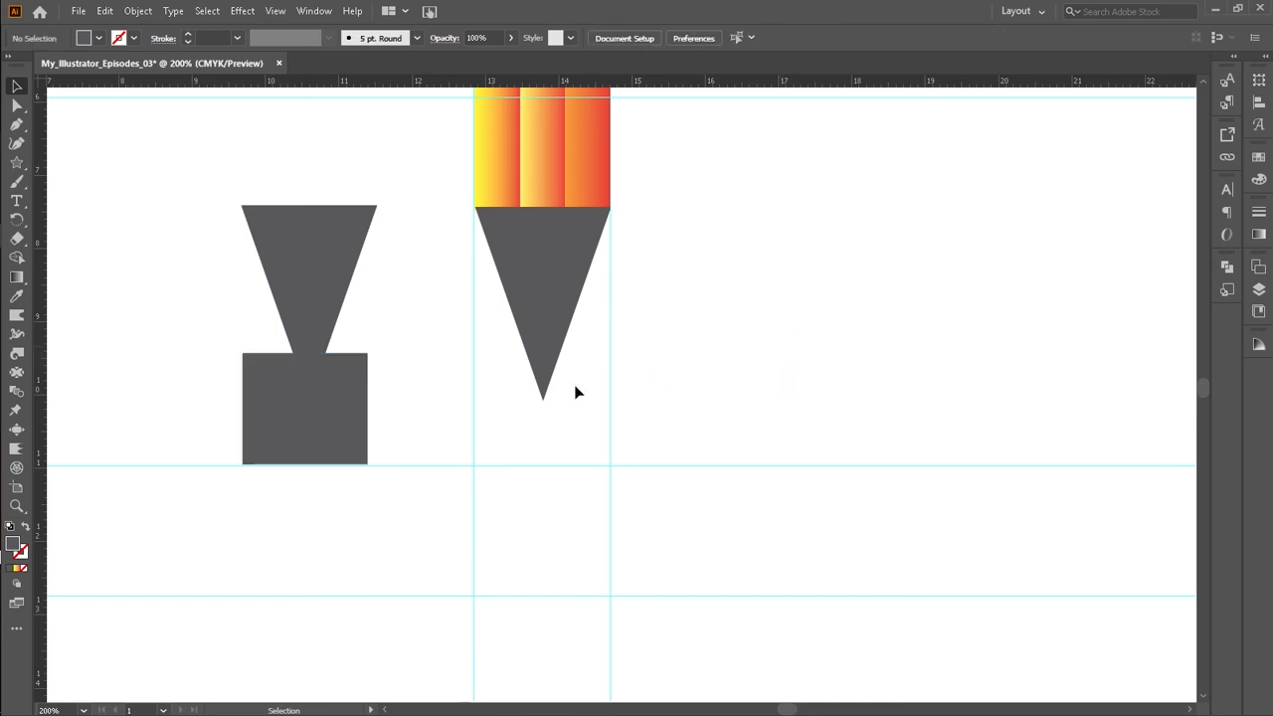
Step: Select the triangle and rectangle and use Shape Builder to remove the rectangle, cutting a tip line across the triangle
left_click_drag(249, 323, 371, 401)
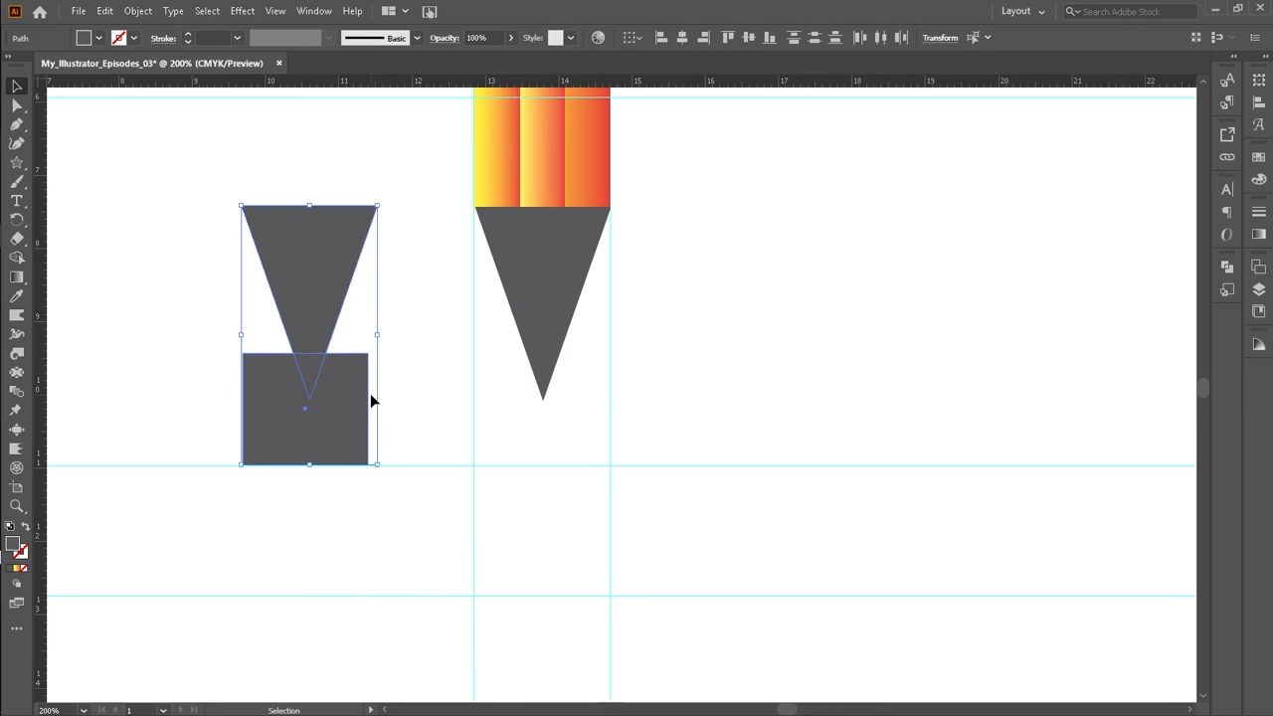
key("shift+m")
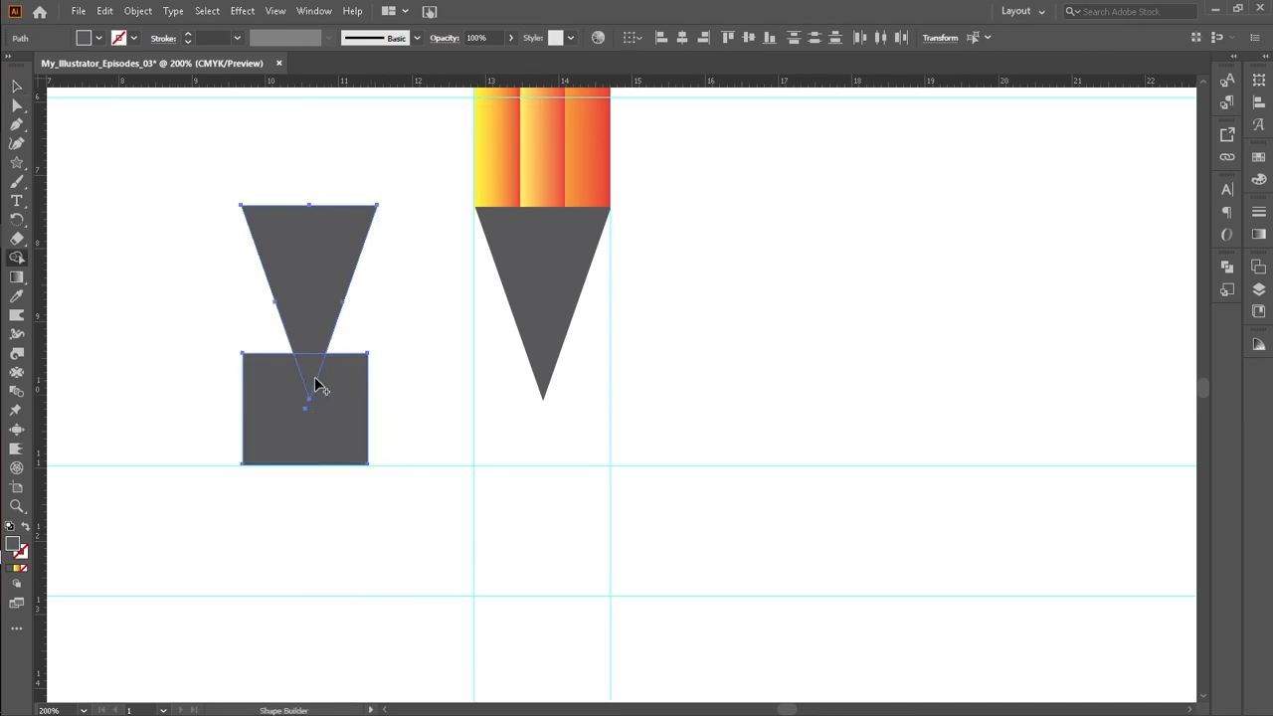
key("z")
left_click_drag(182, 195, 437, 530)
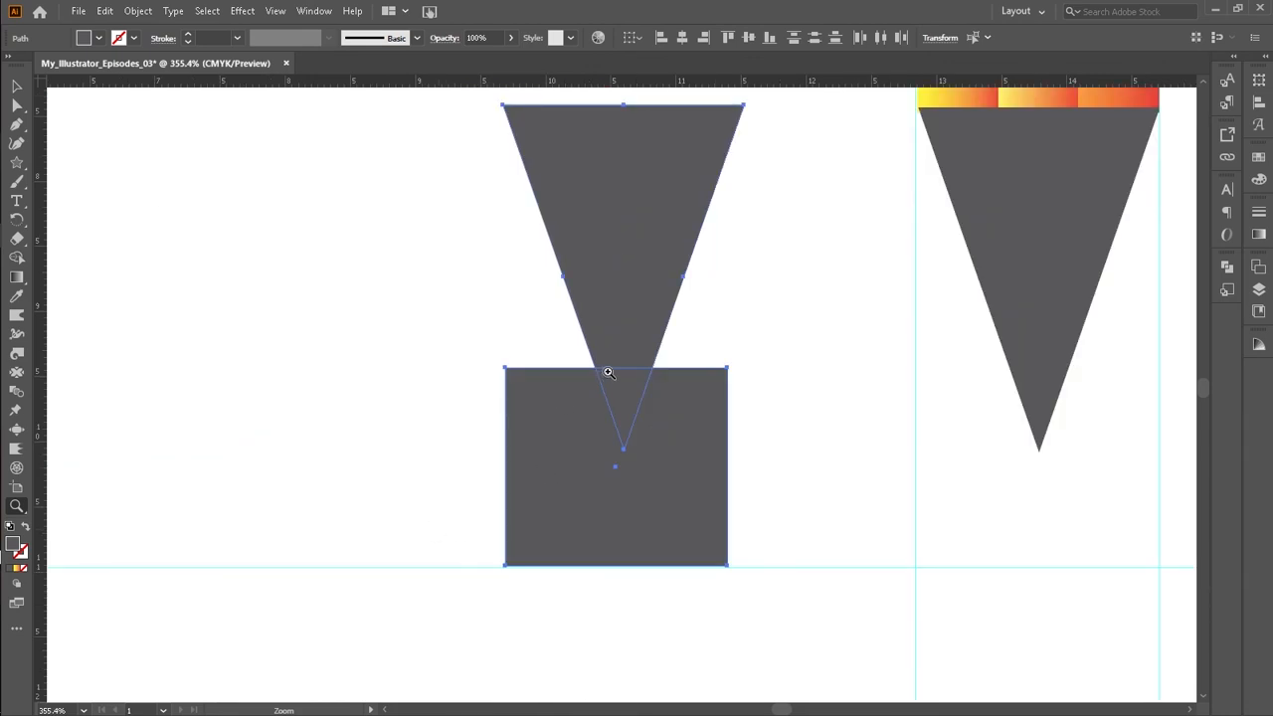
key("shift+m")
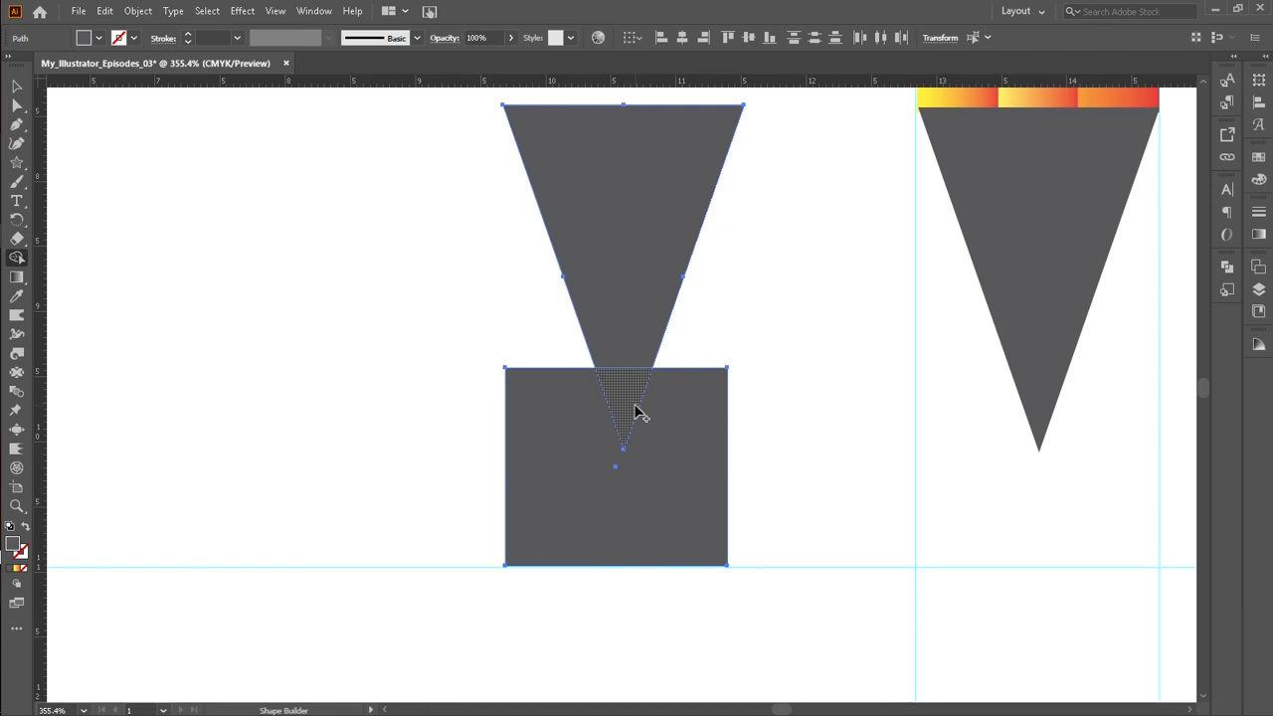
left_click(679, 485, "alt")
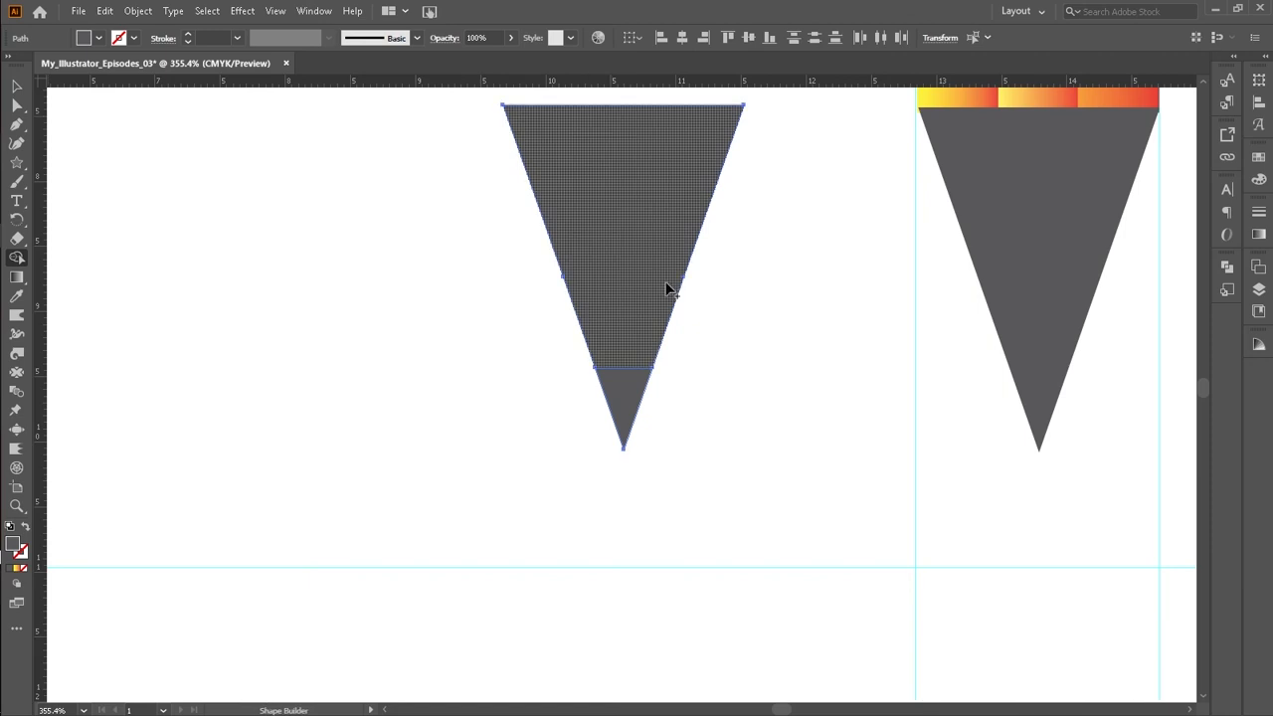
Step: Move the cut triangle further to the left
left_click(15, 87)
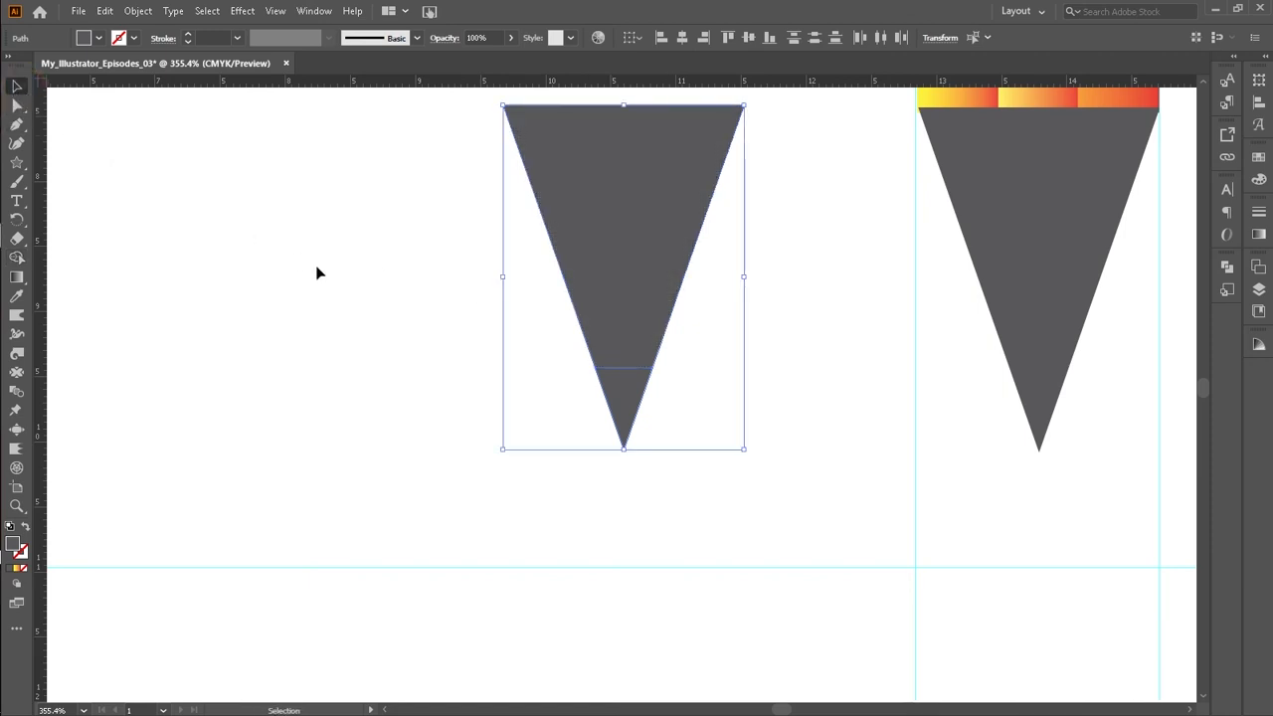
left_click(415, 275)
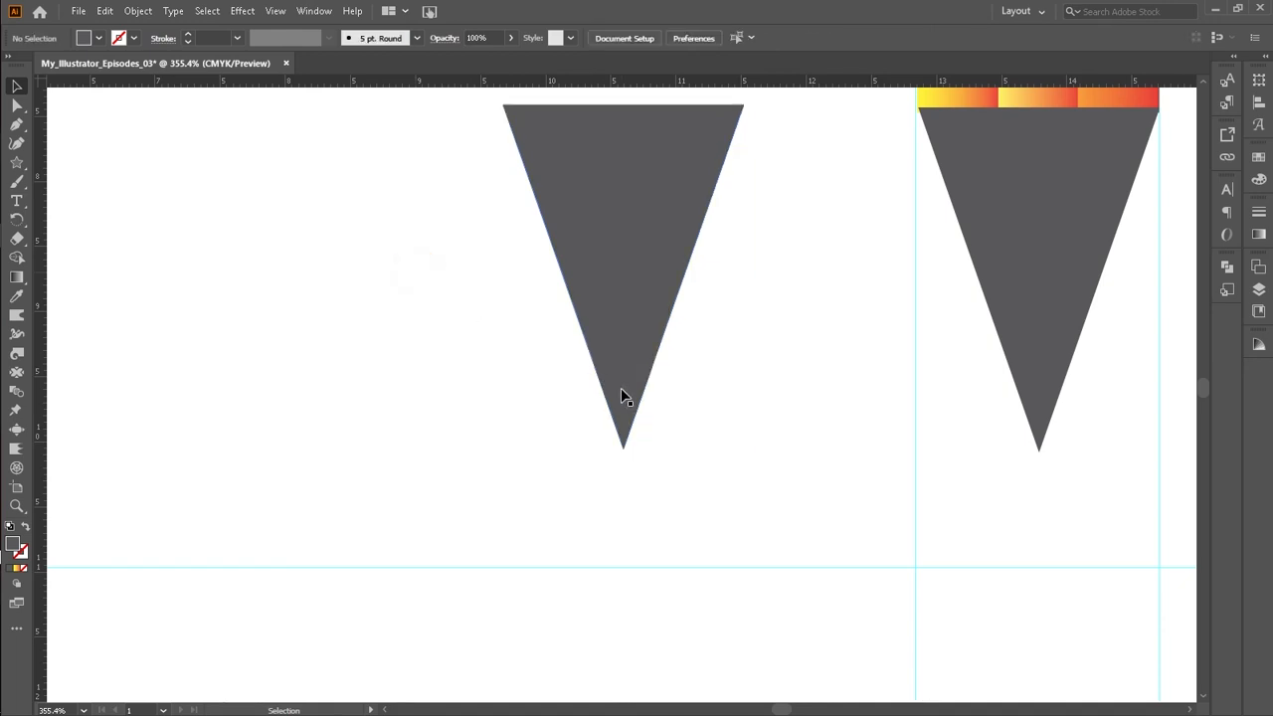
left_click_drag(627, 423, 388, 429)
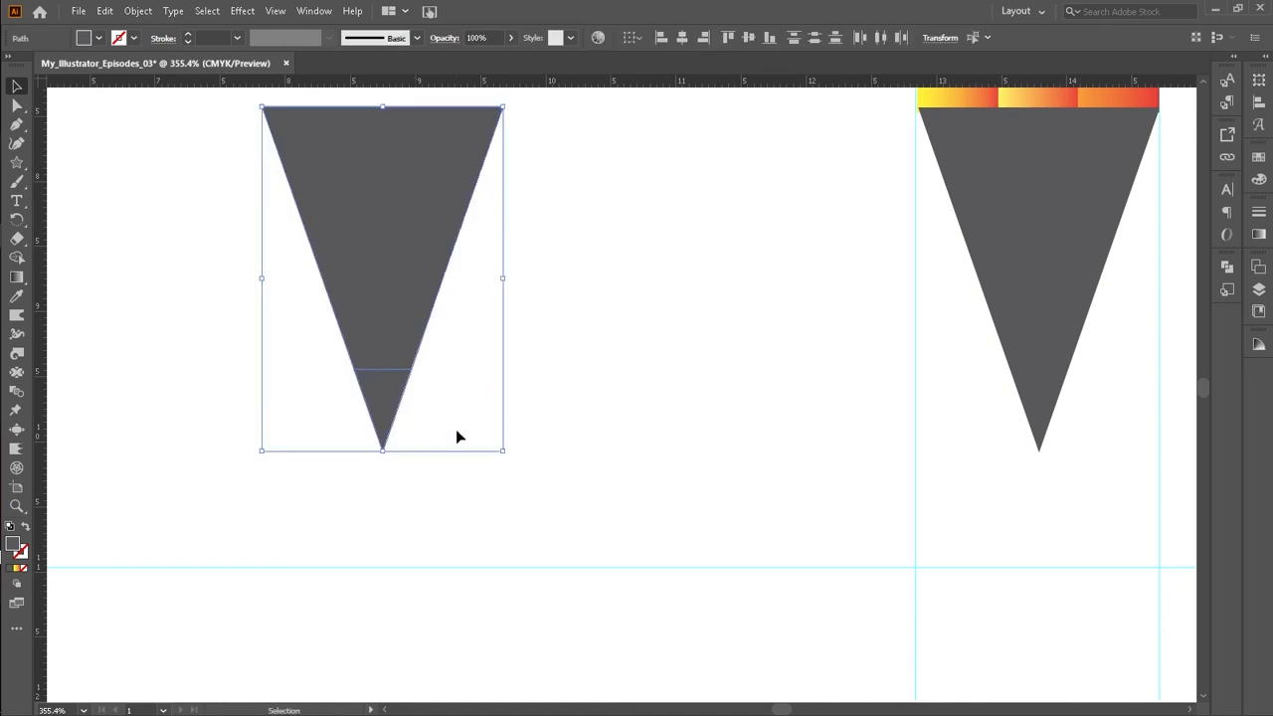
Step: In isolation mode, pull the triangle's upper piece away from its small tip, then exit isolation mode
right_click(380, 387)
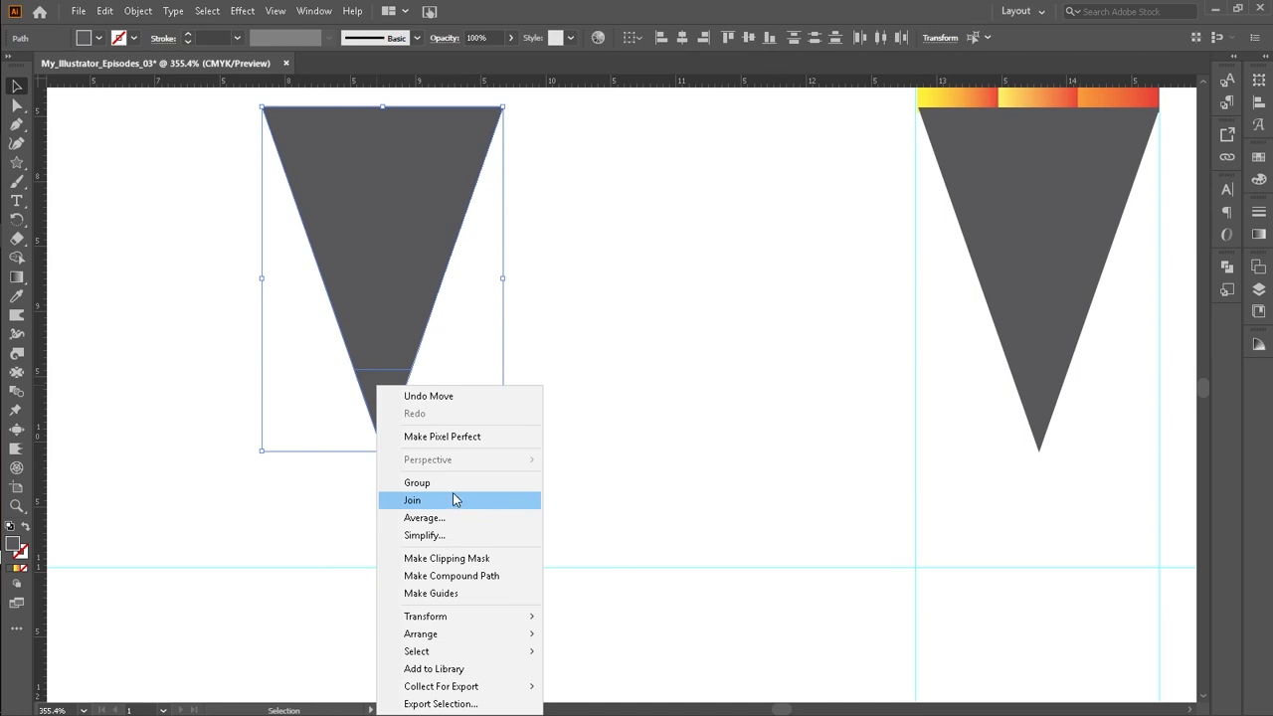
left_click(604, 393)
double_click(392, 386)
left_click_drag(392, 390, 564, 400)
left_click(705, 369)
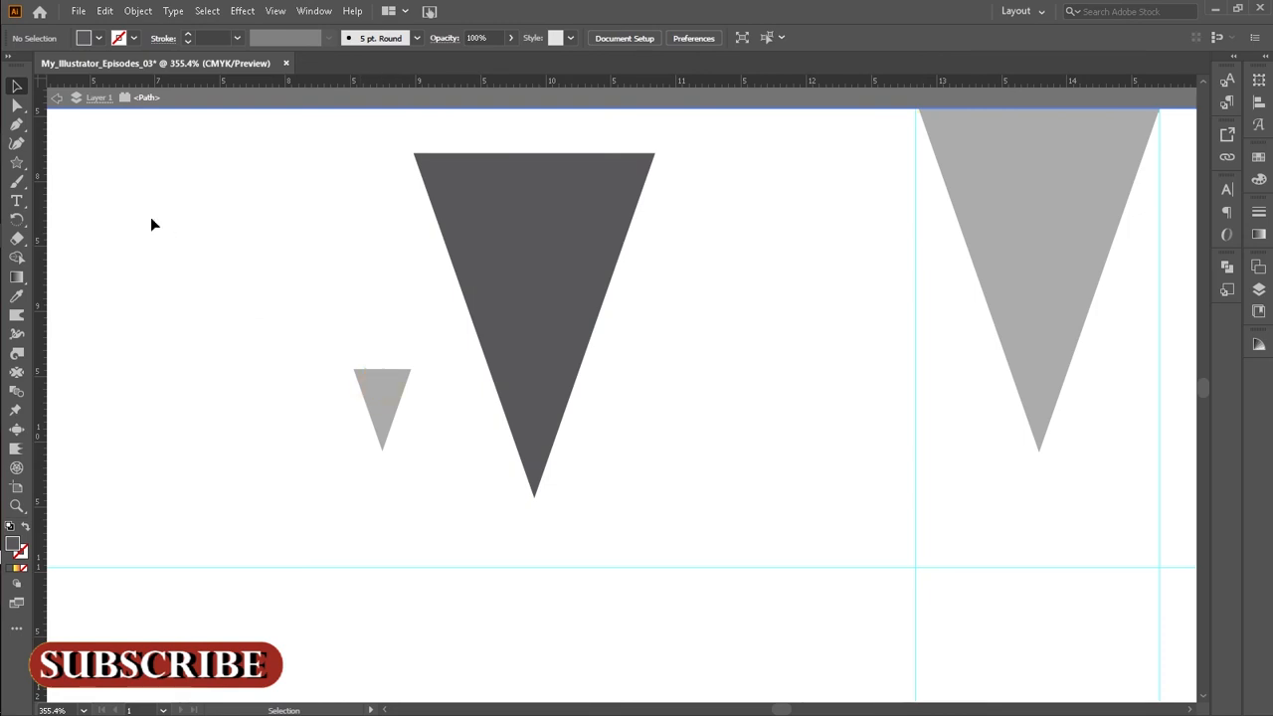
left_click(56, 100)
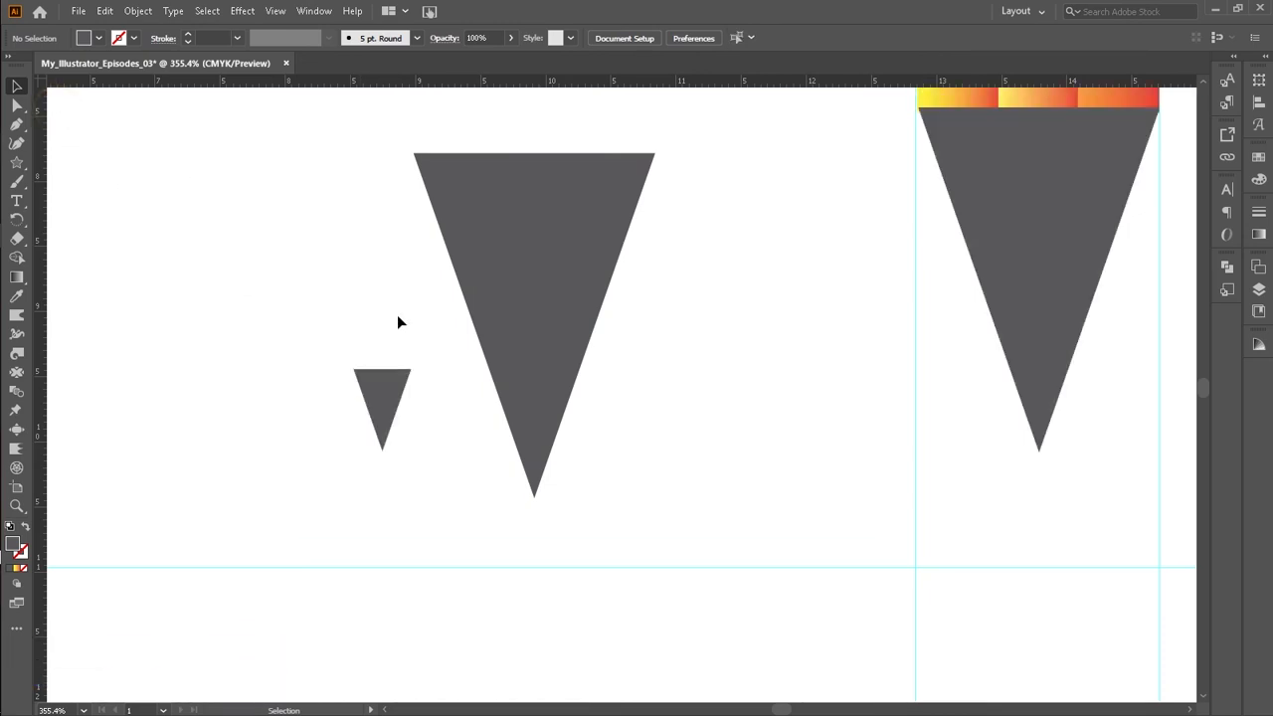
left_click(510, 318)
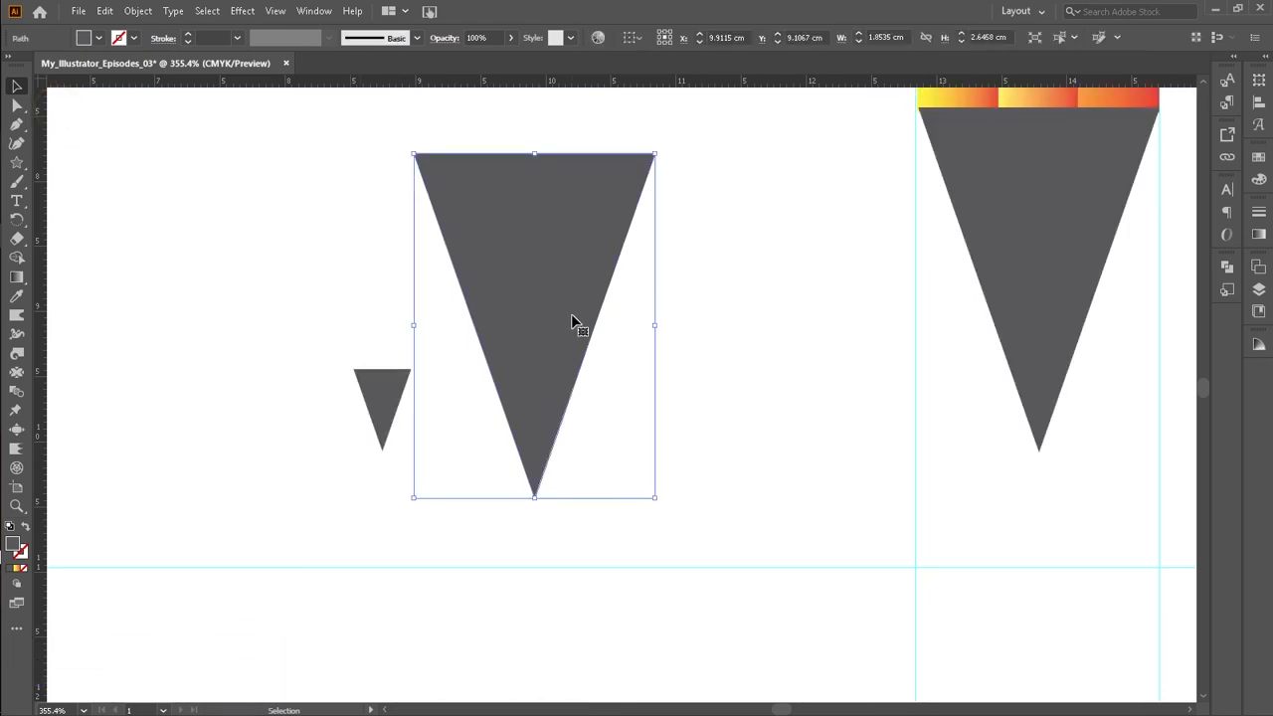
key("Delete")
left_click(397, 404)
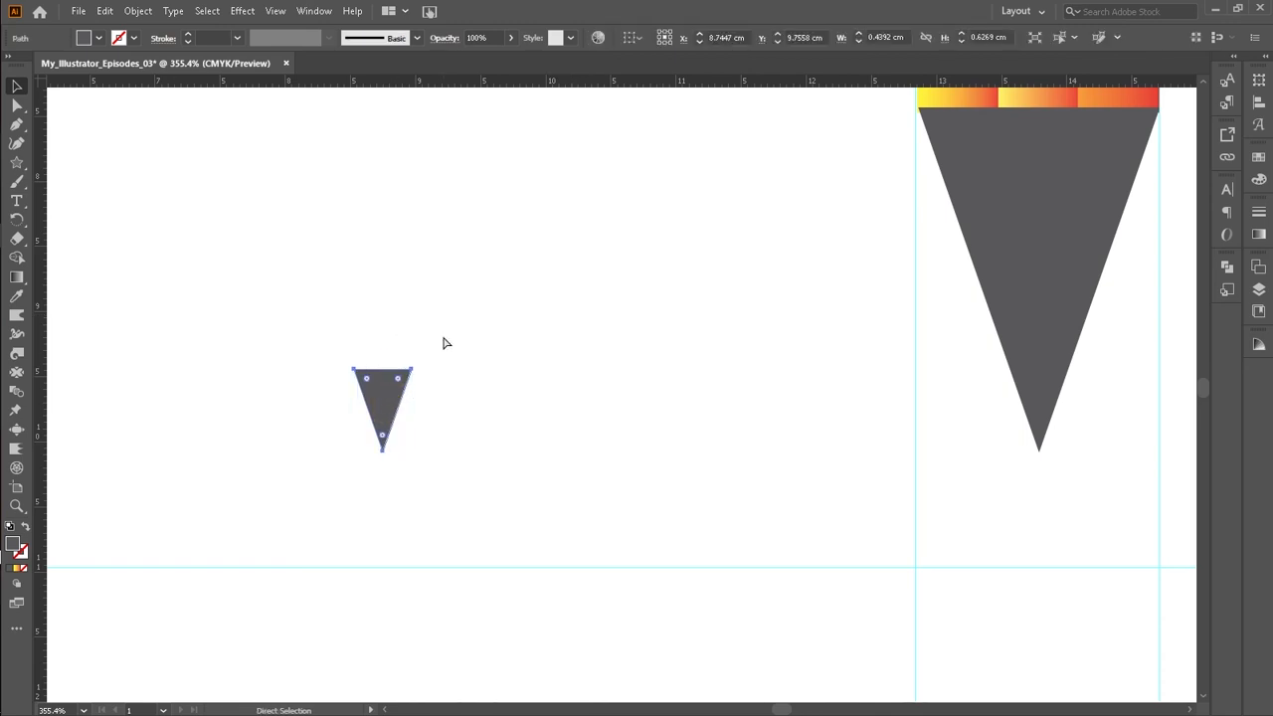
key("ctrl+z")
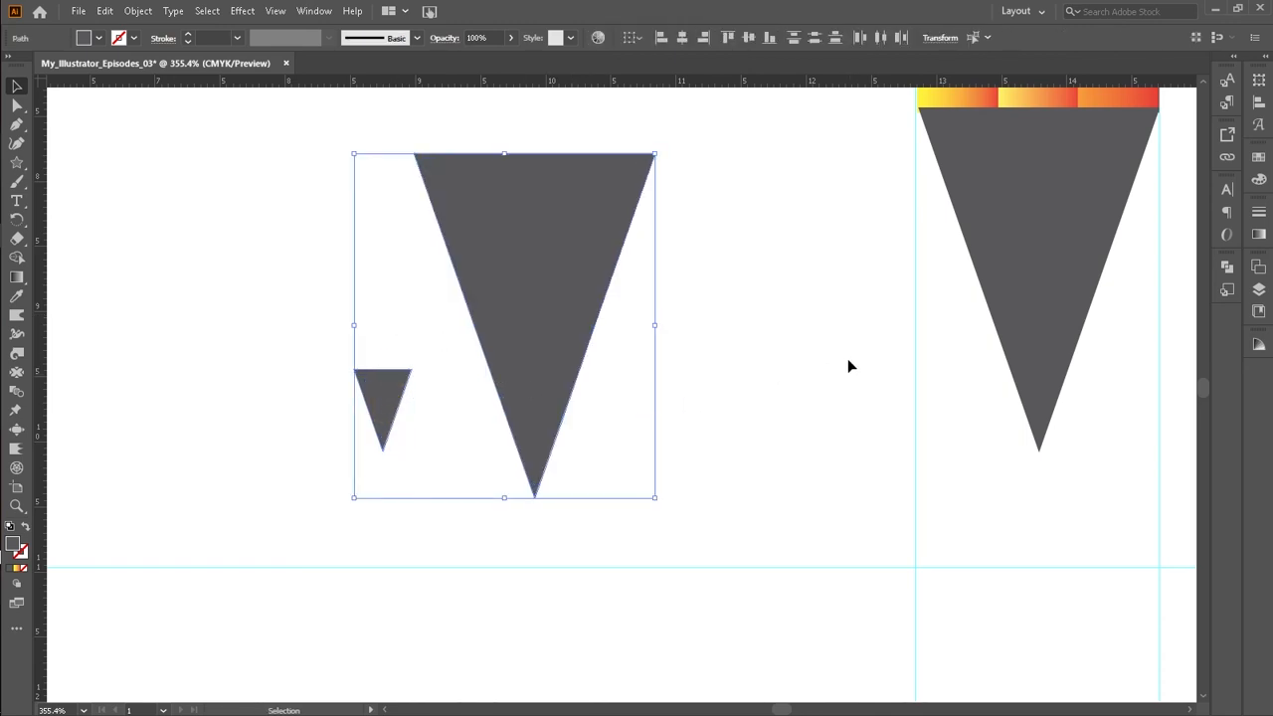
Step: Undo back to the cut triangle with its small tip still attached
left_click_drag(849, 359, 631, 420)
key("ctrl+0")
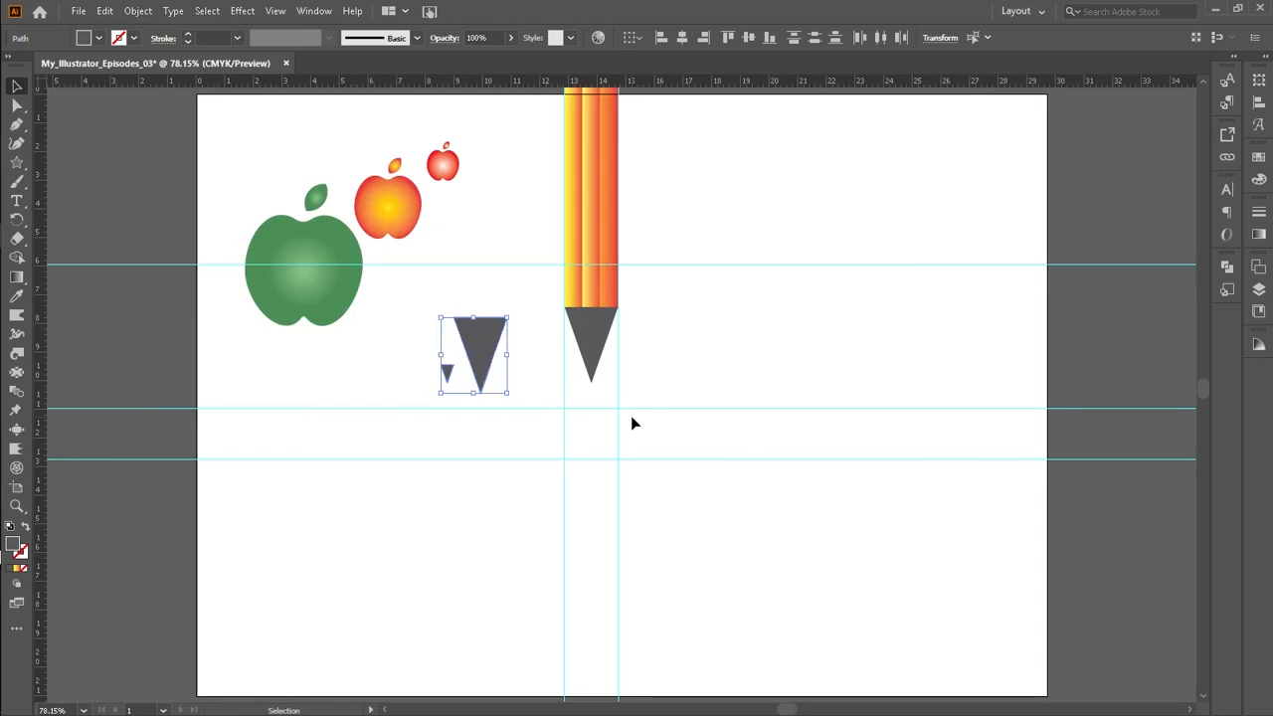
key("a")
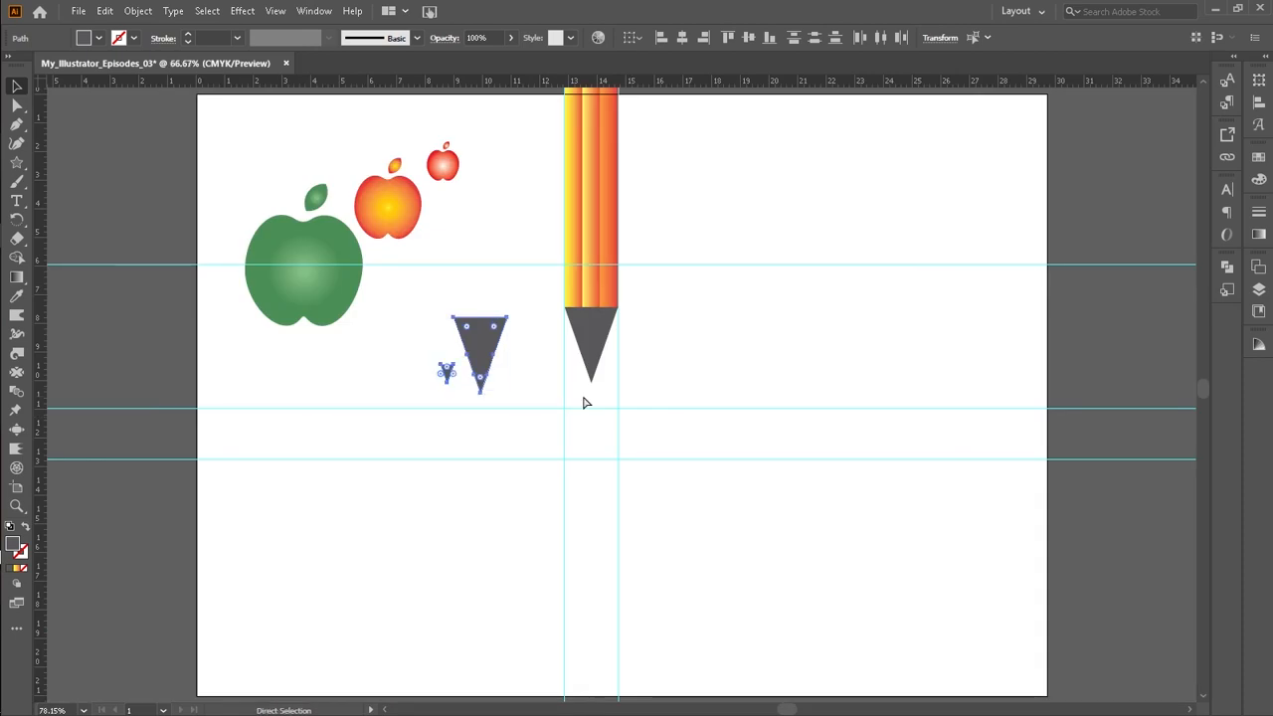
key("ctrl+minus")
key("ctrl+minus")
key("ctrl+plus")
key("ctrl+plus")
key("ctrl+plus")
key("ctrl+plus")
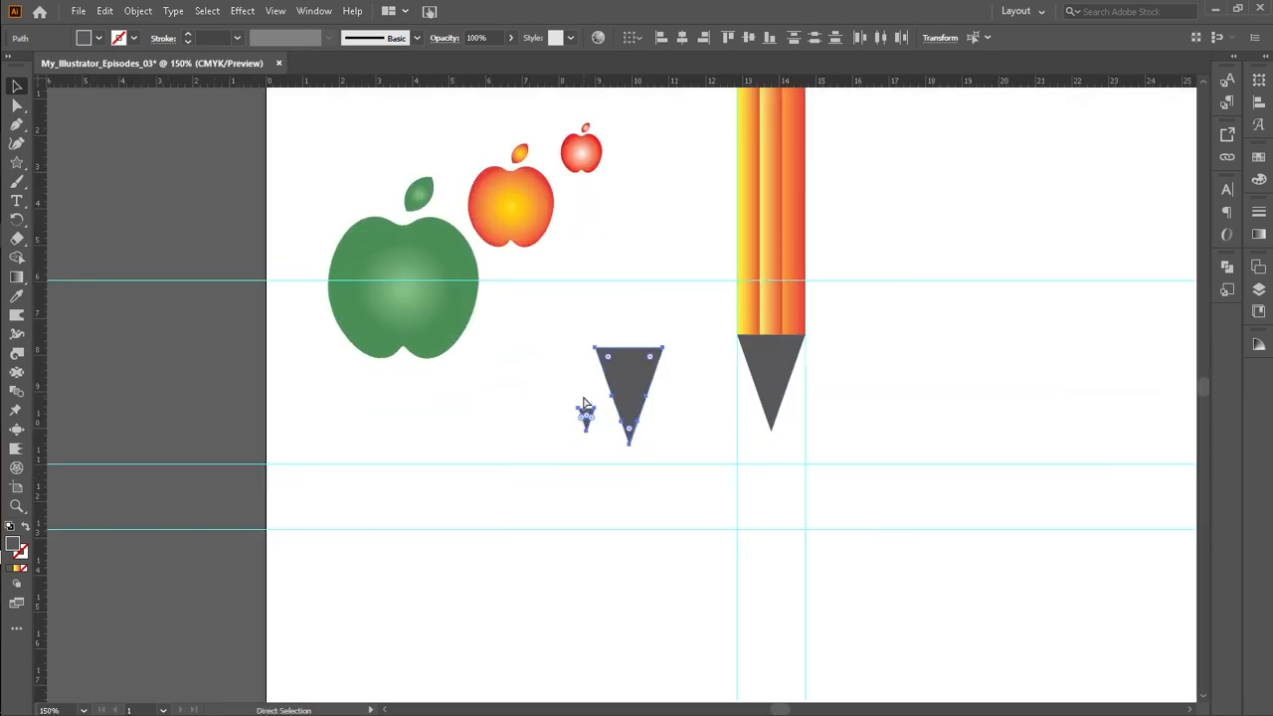
key("v")
left_click_drag(745, 531, 642, 488)
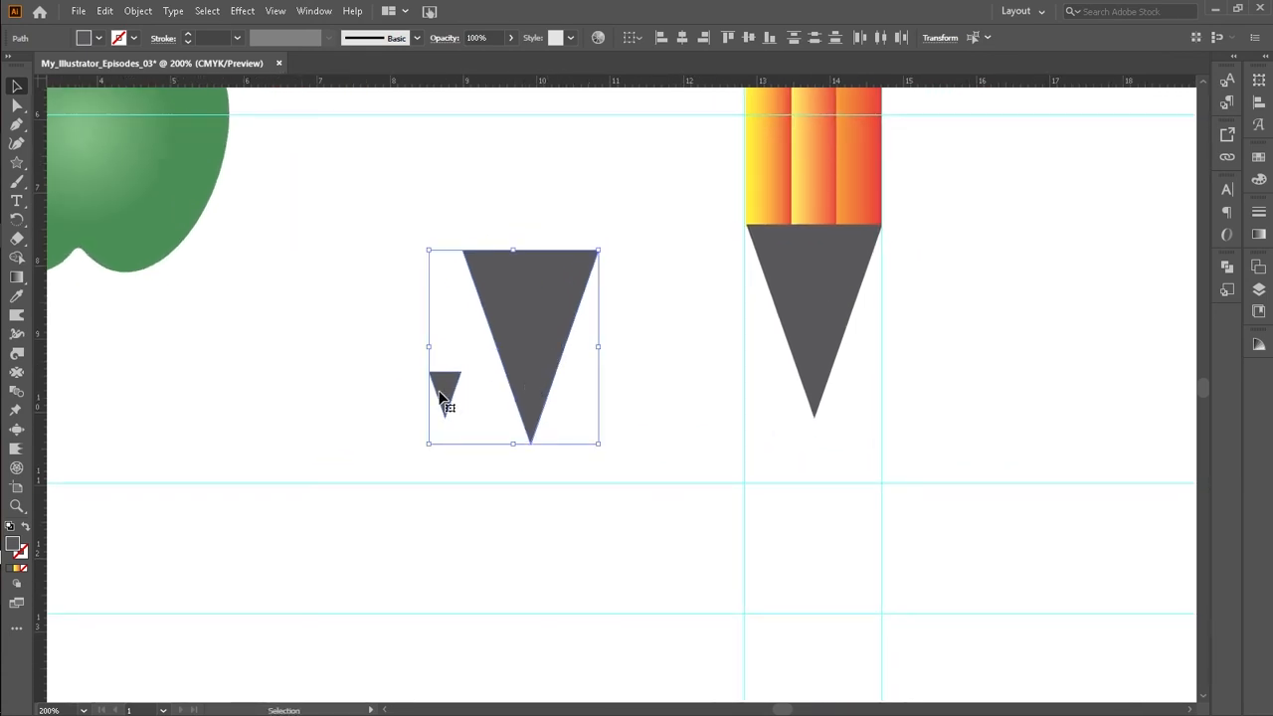
key("ctrl+z")
key("ctrl+z")
key("v")
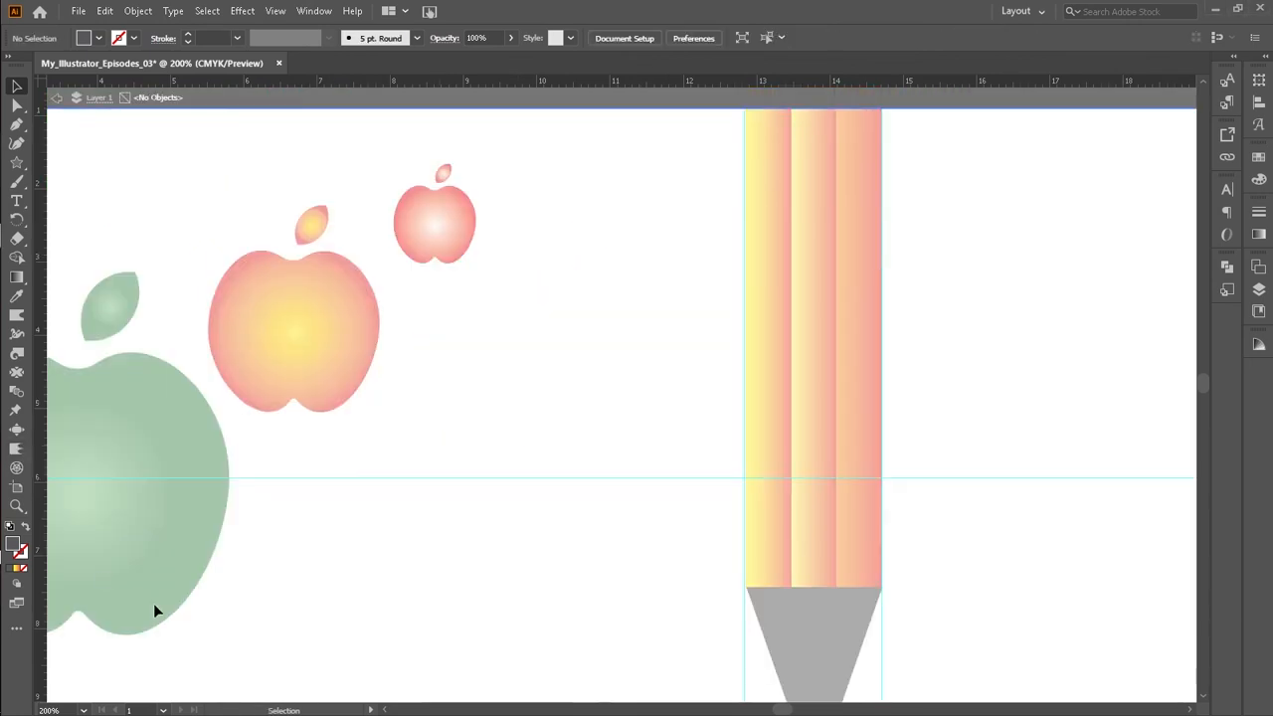
scroll(421, 607, "down", 2)
scroll(420, 597, "down", 3)
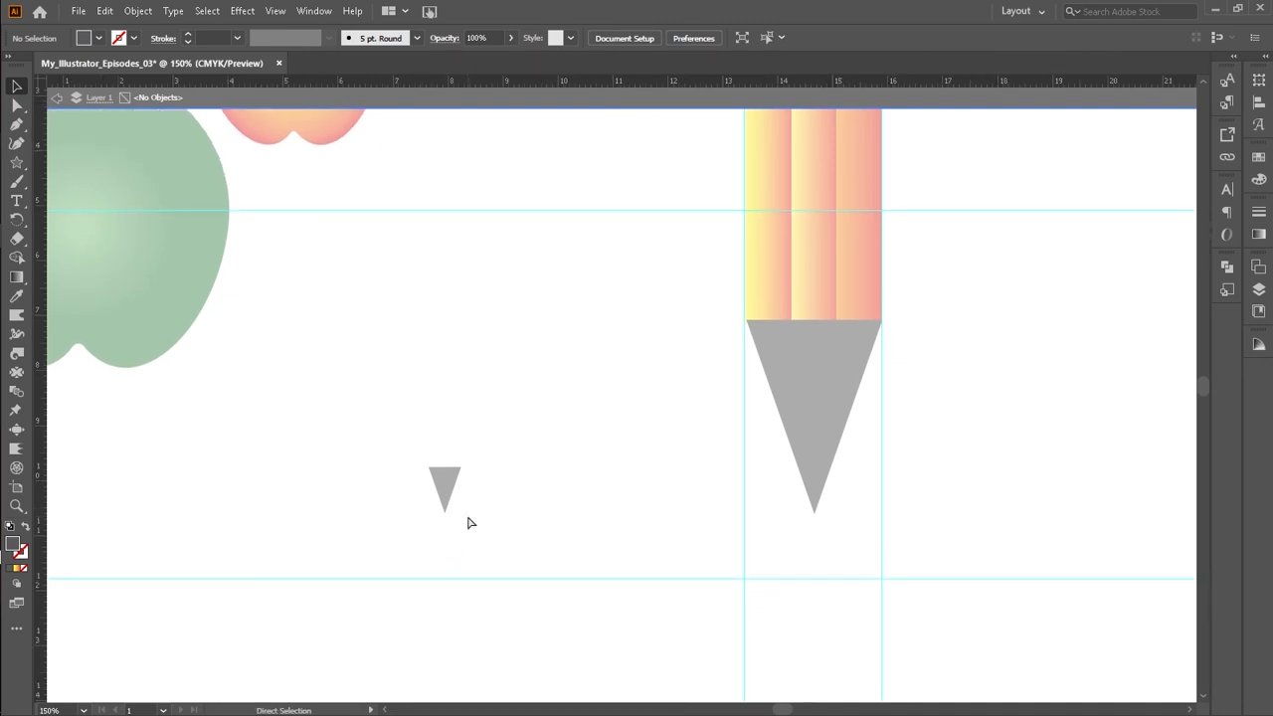
key("ctrl+minus")
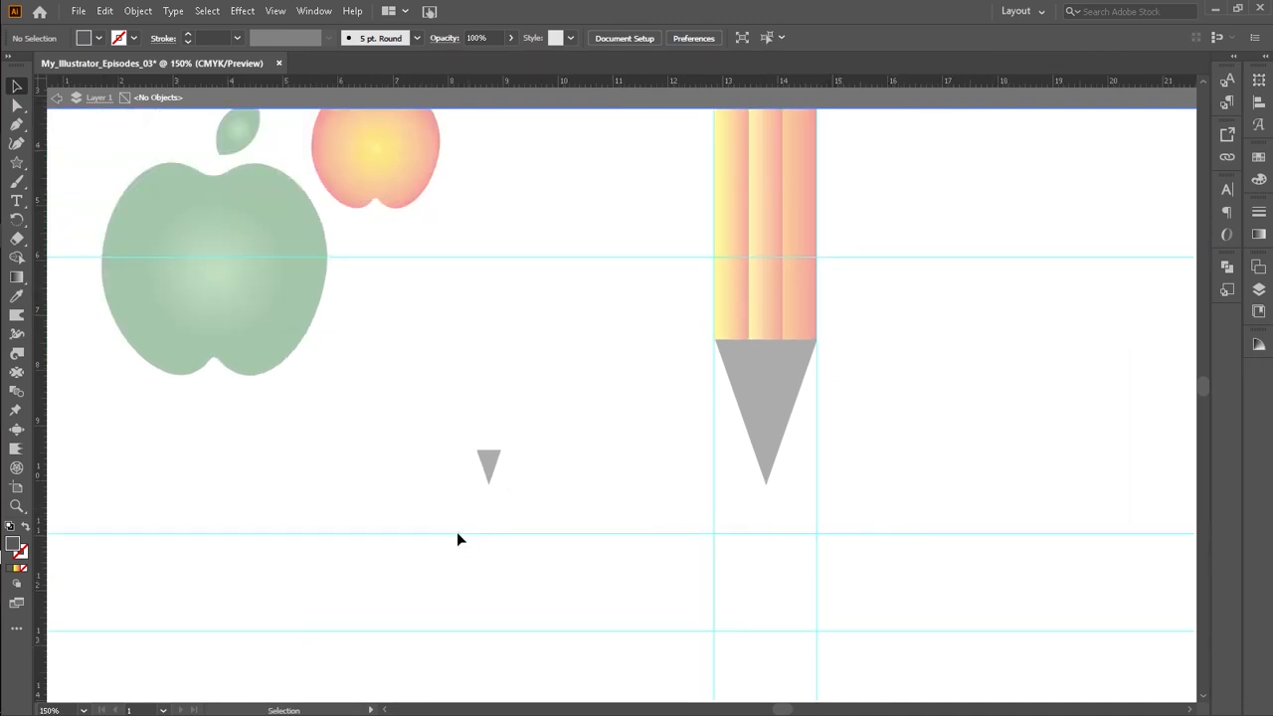
left_click(57, 99)
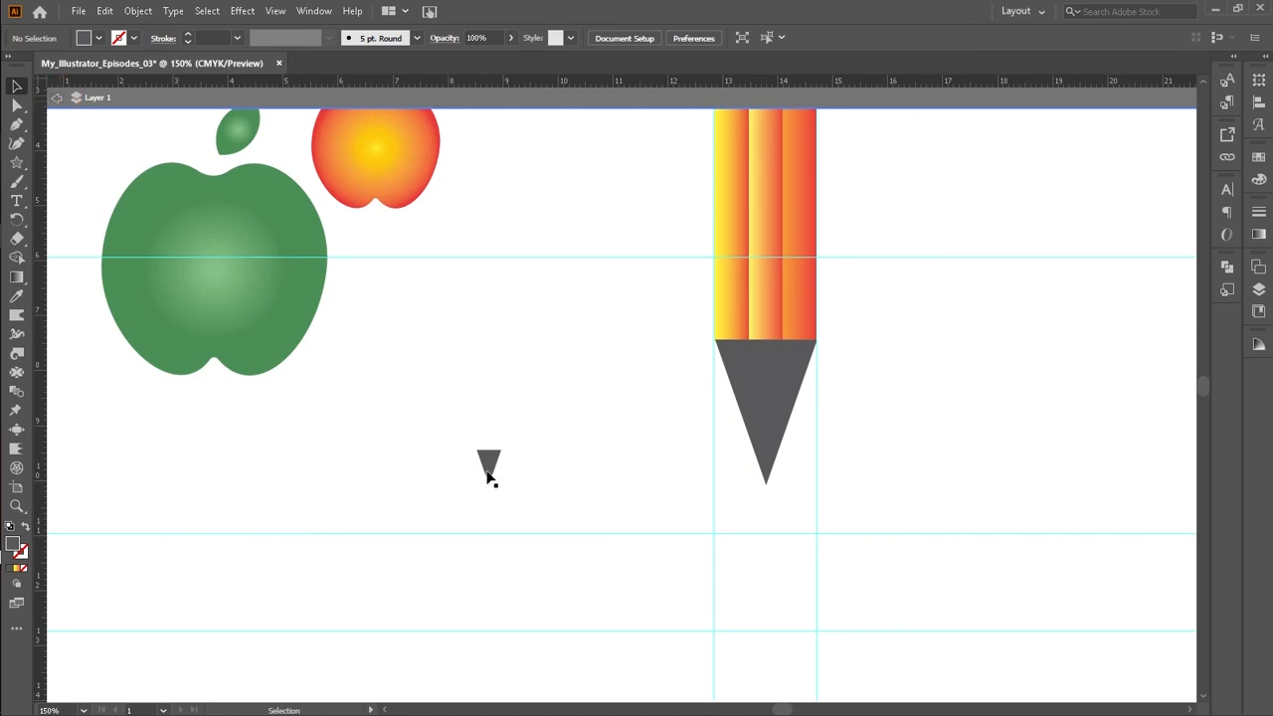
left_click(57, 98)
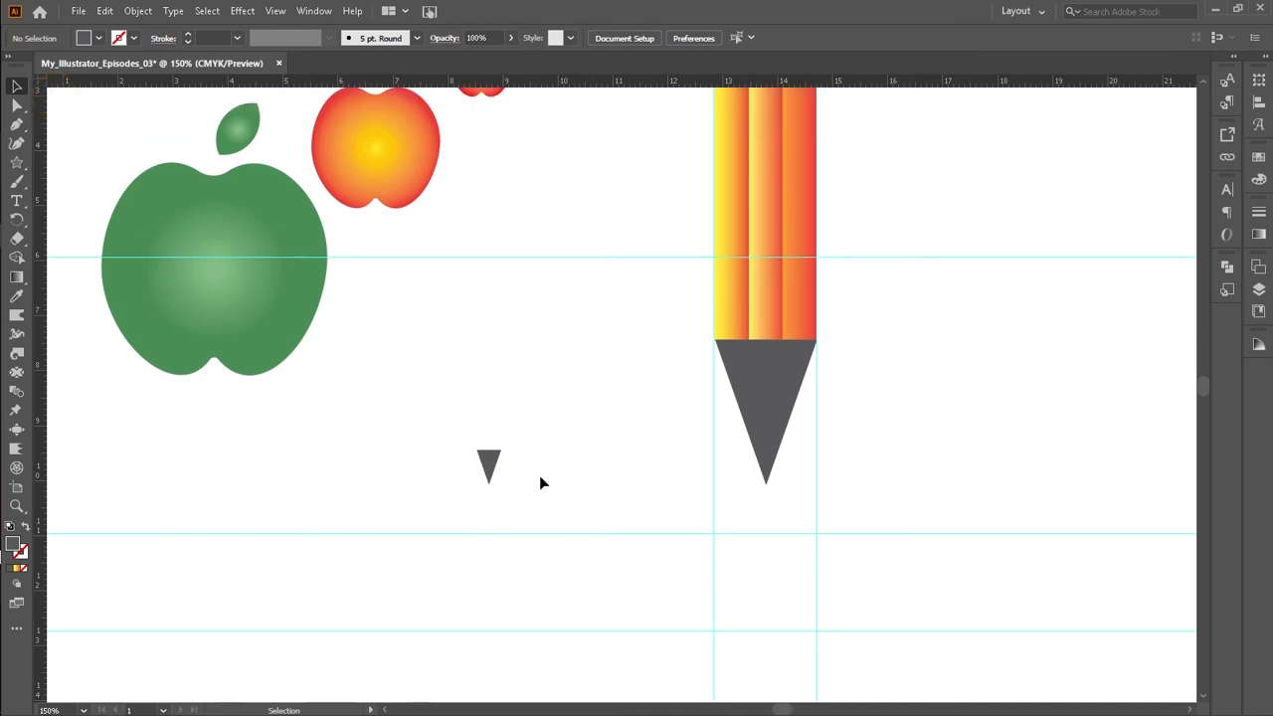
key("ctrl+z")
key("v")
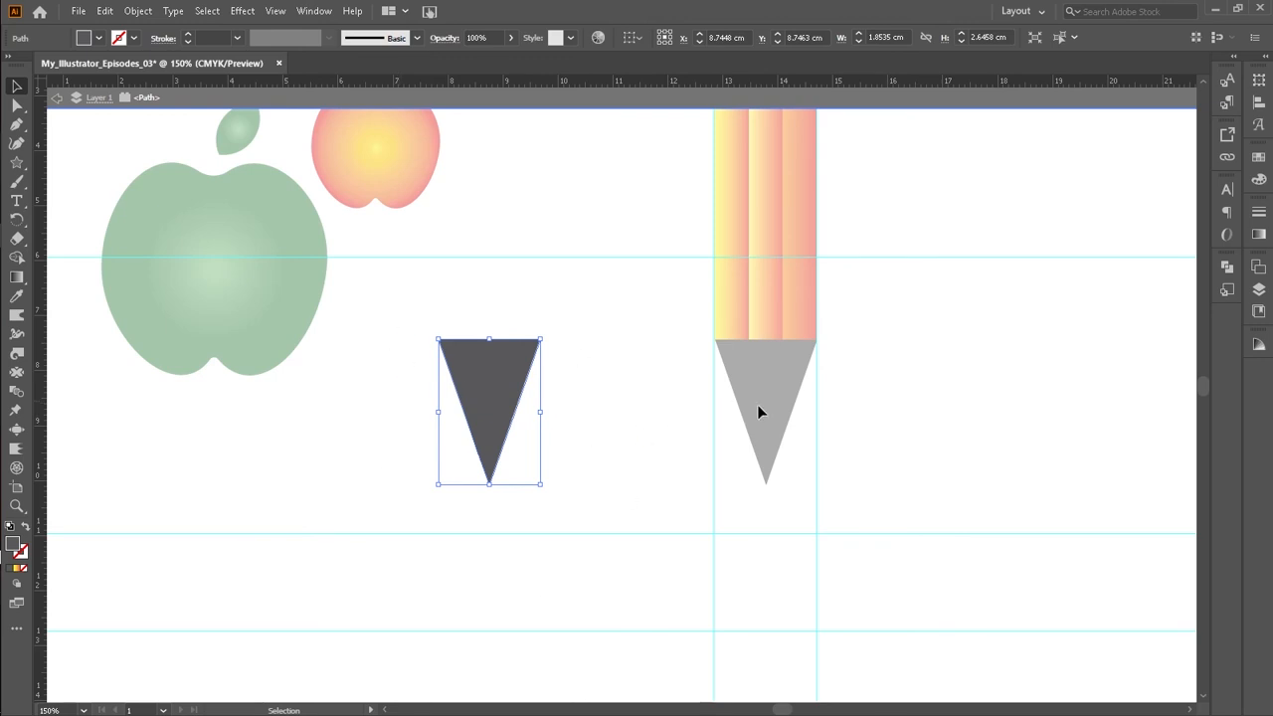
Step: Duplicate the cut triangle and place the copy just to its right
left_click_drag(398, 369, 590, 462)
key("shift+m")
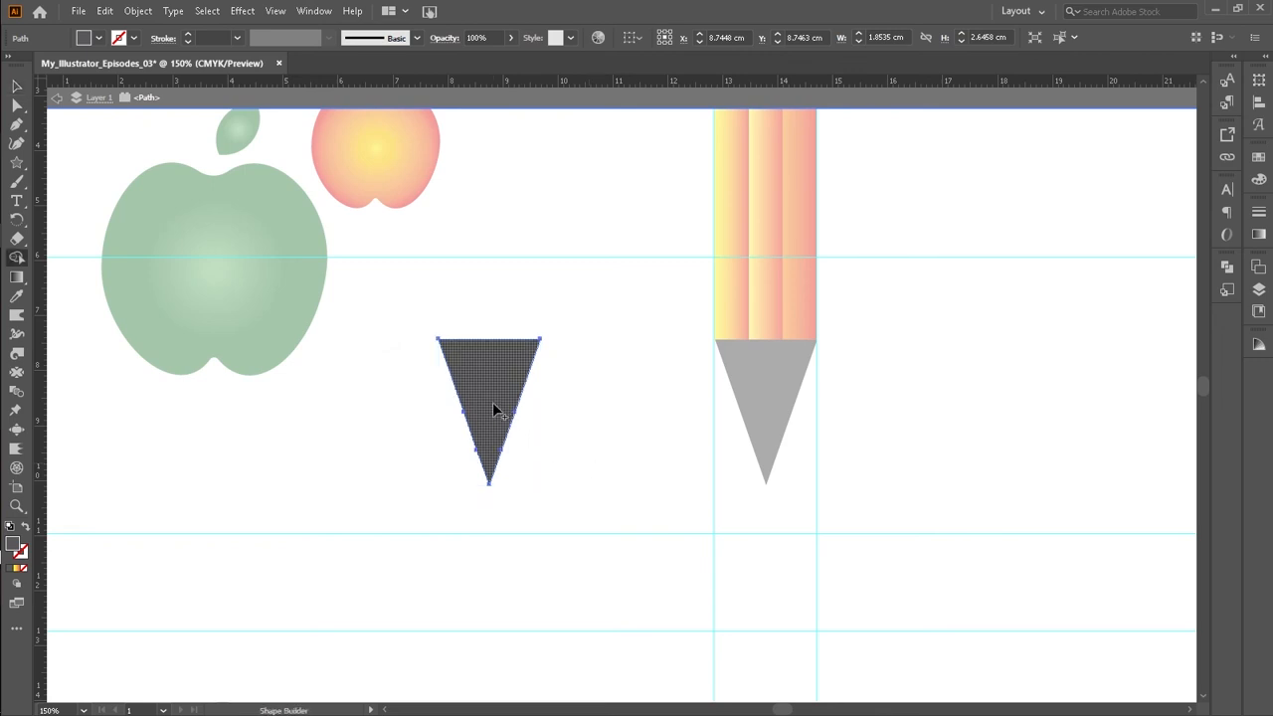
left_click(55, 99)
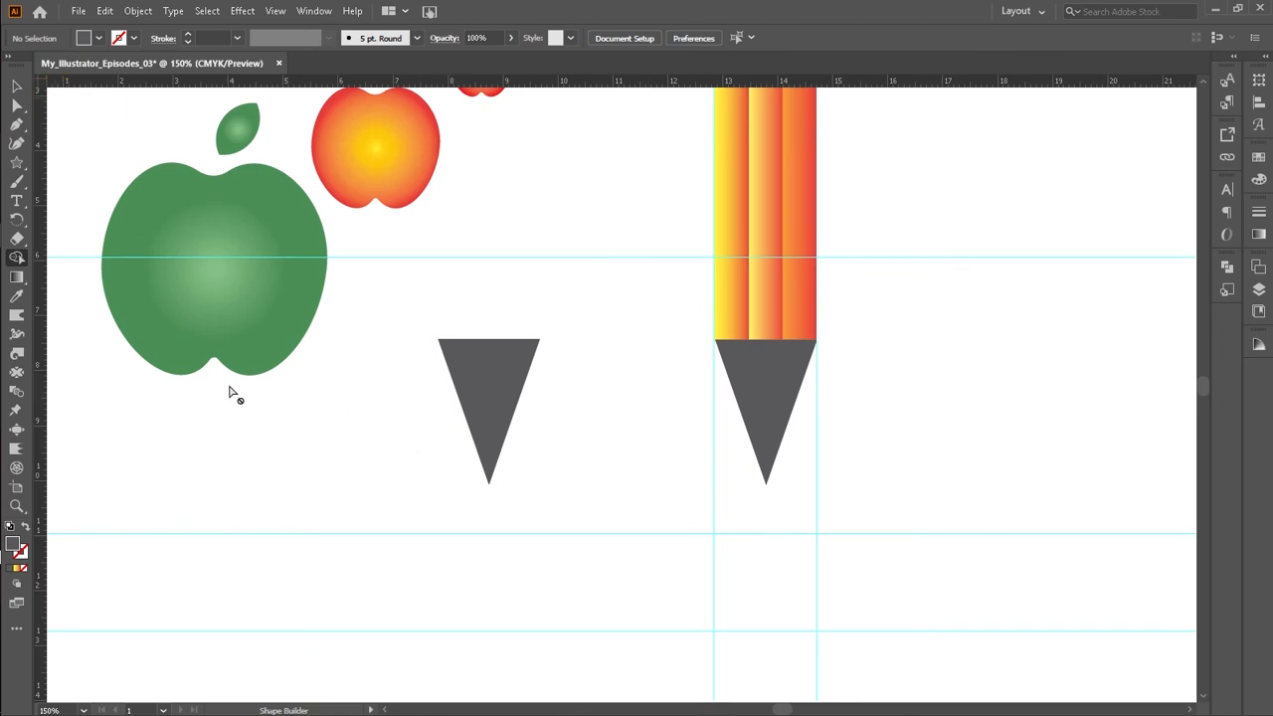
left_click(16, 86)
left_click_drag(345, 401, 583, 497)
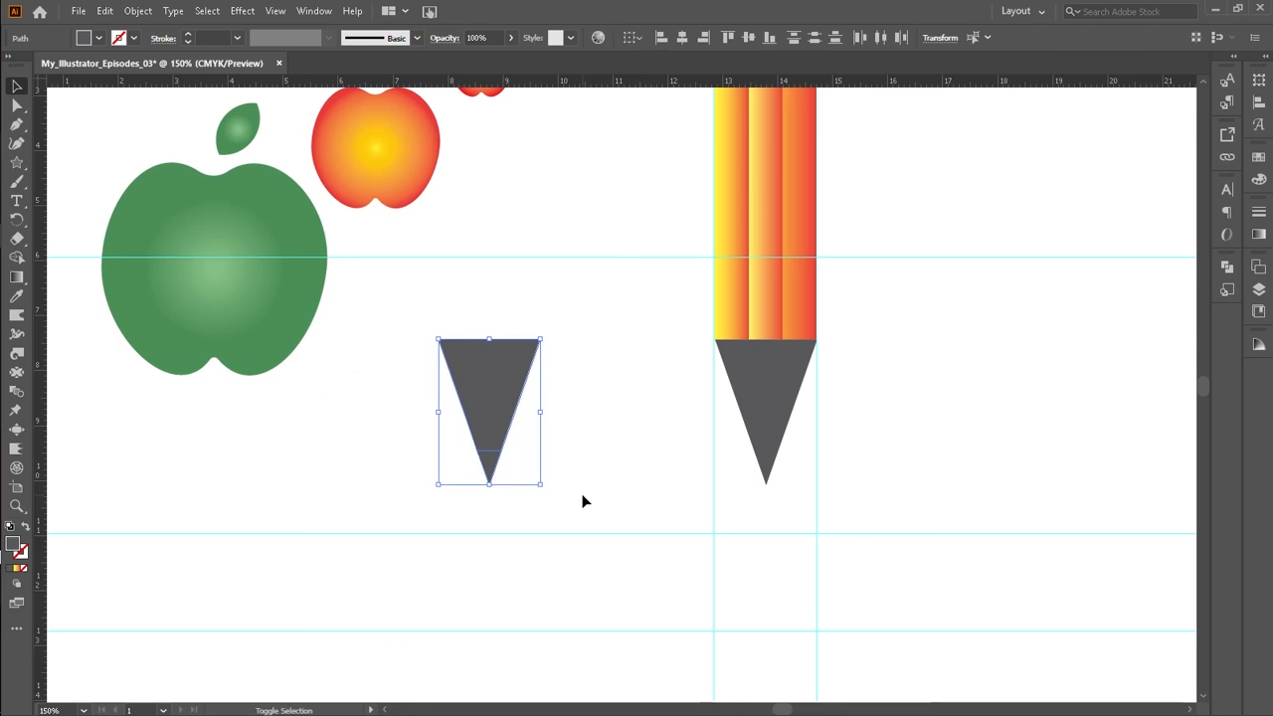
key("shift+m")
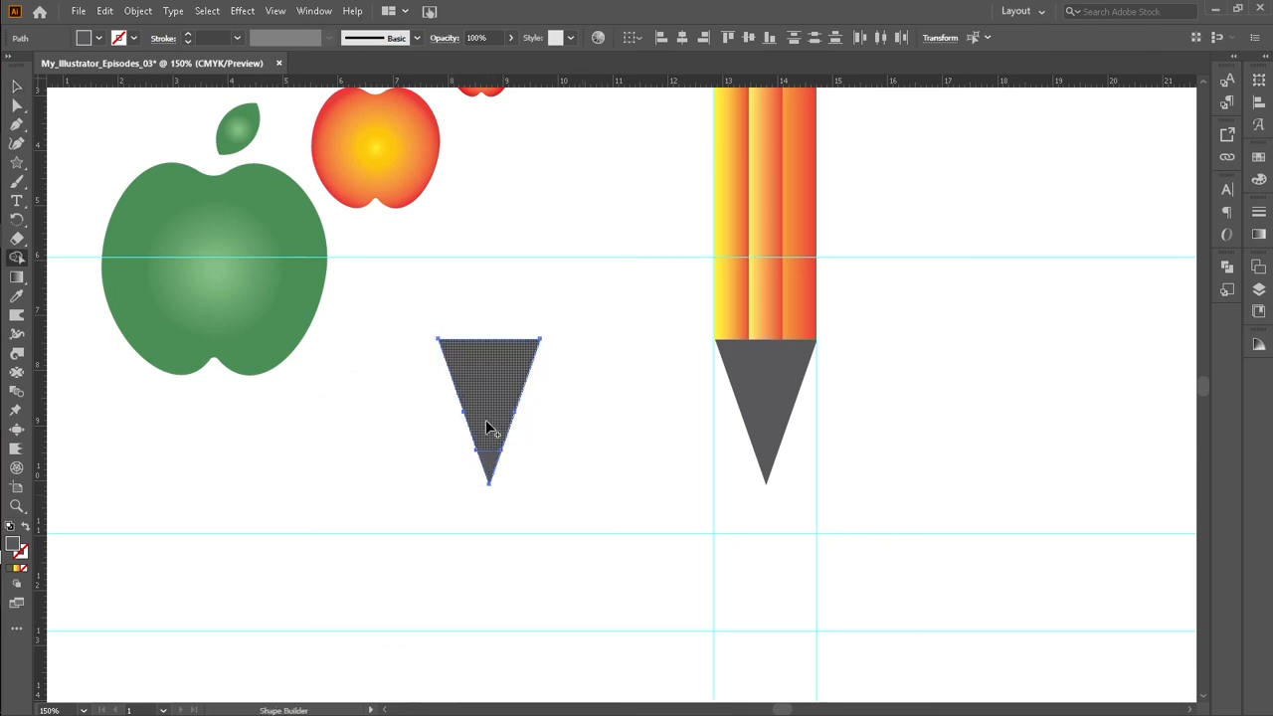
left_click(15, 87)
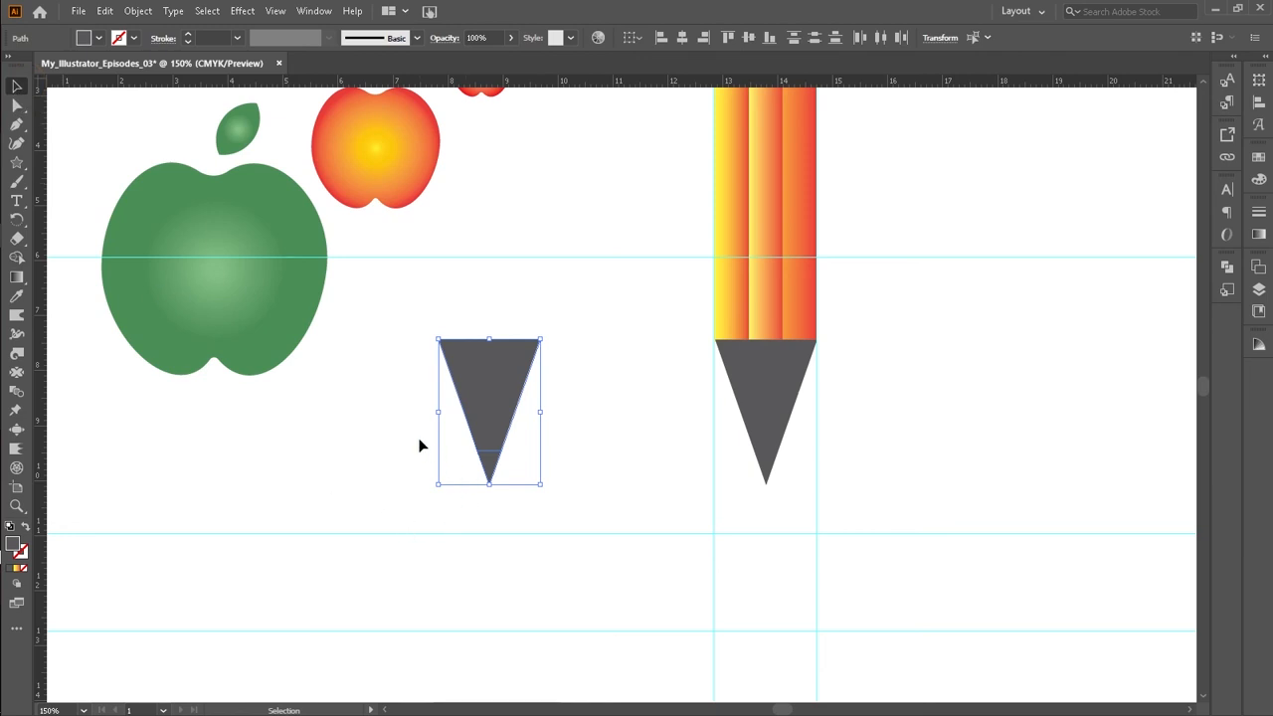
left_click_drag(494, 421, 603, 428)
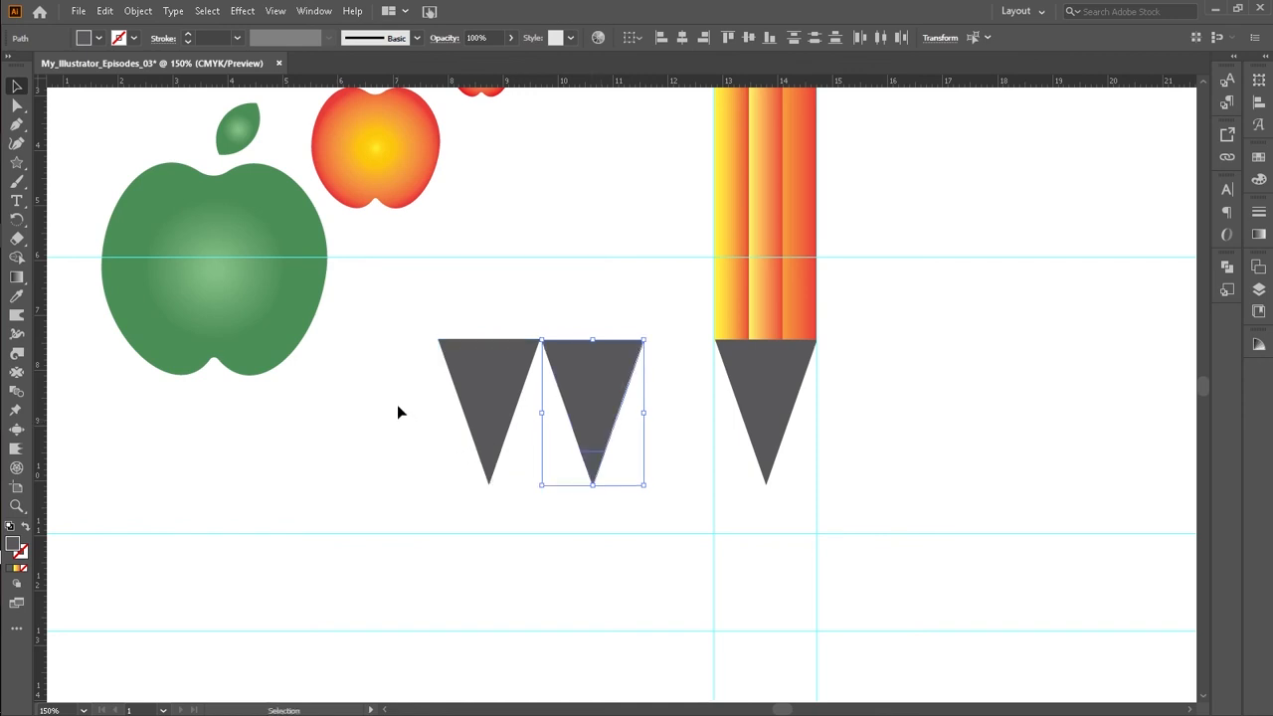
Step: Place a horizontal ruler guide level with the triangle's cut line
left_click(500, 461)
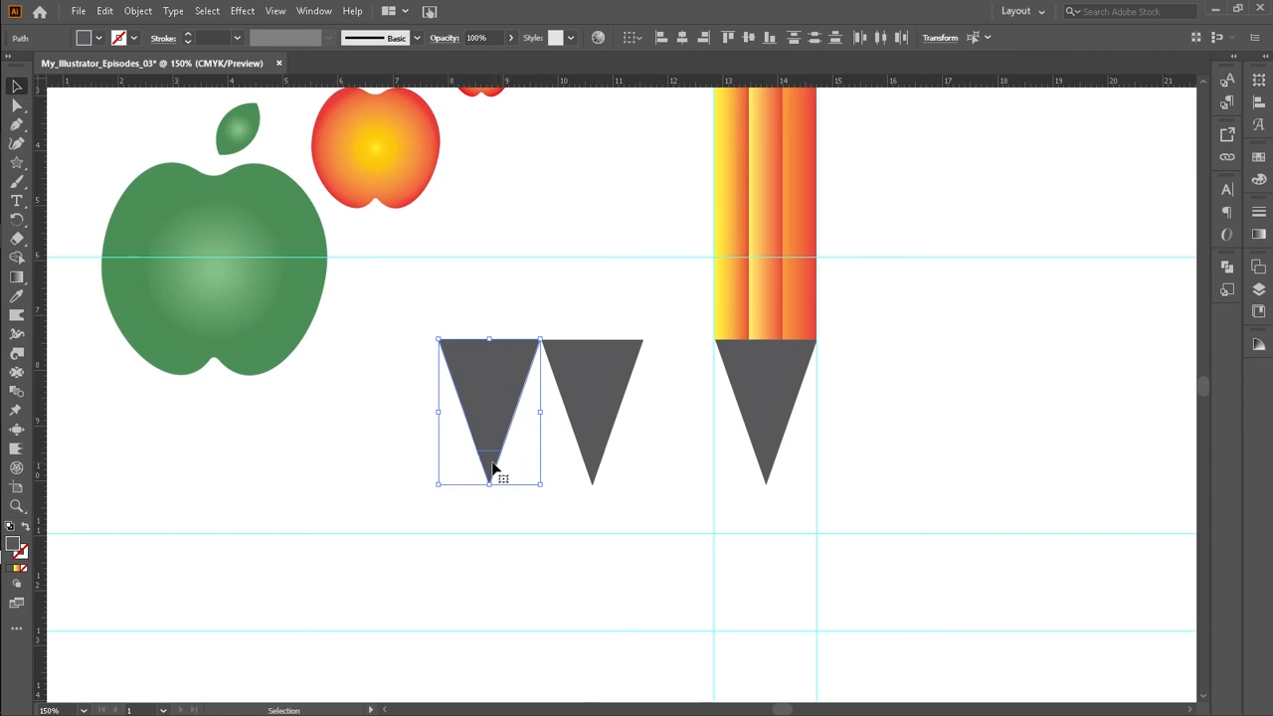
key("shift+m")
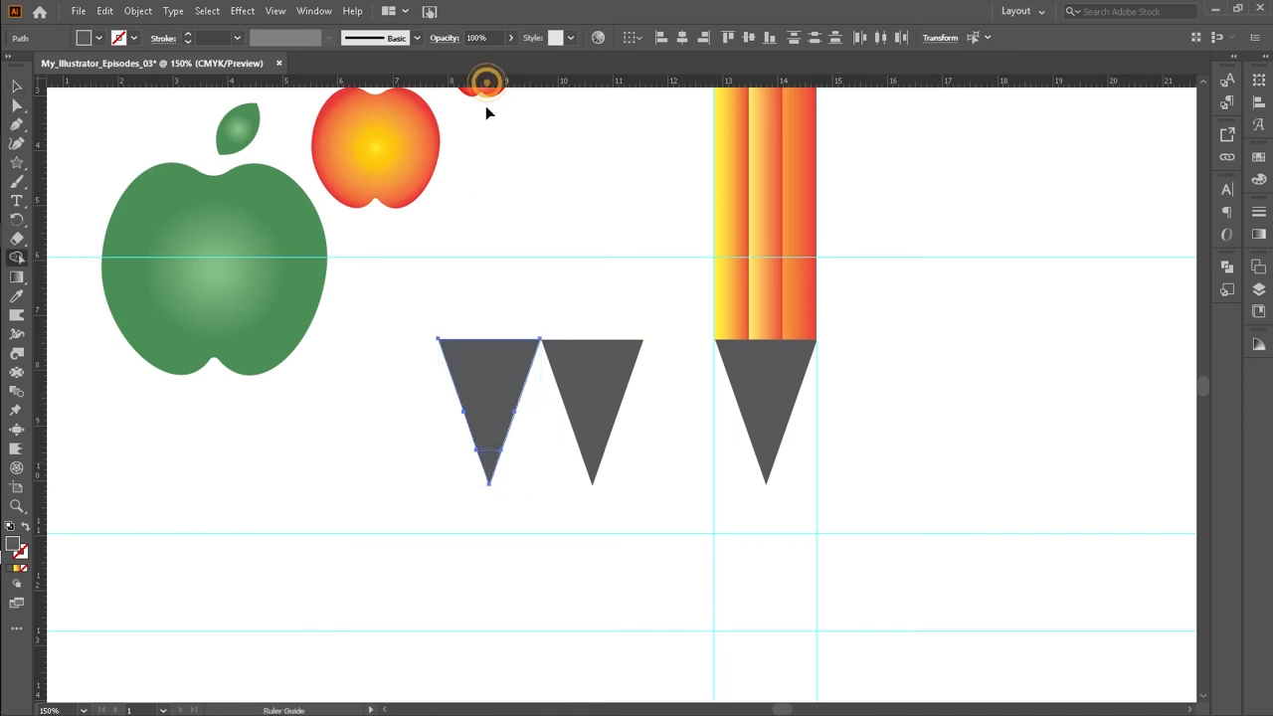
left_click_drag(506, 280, 519, 453)
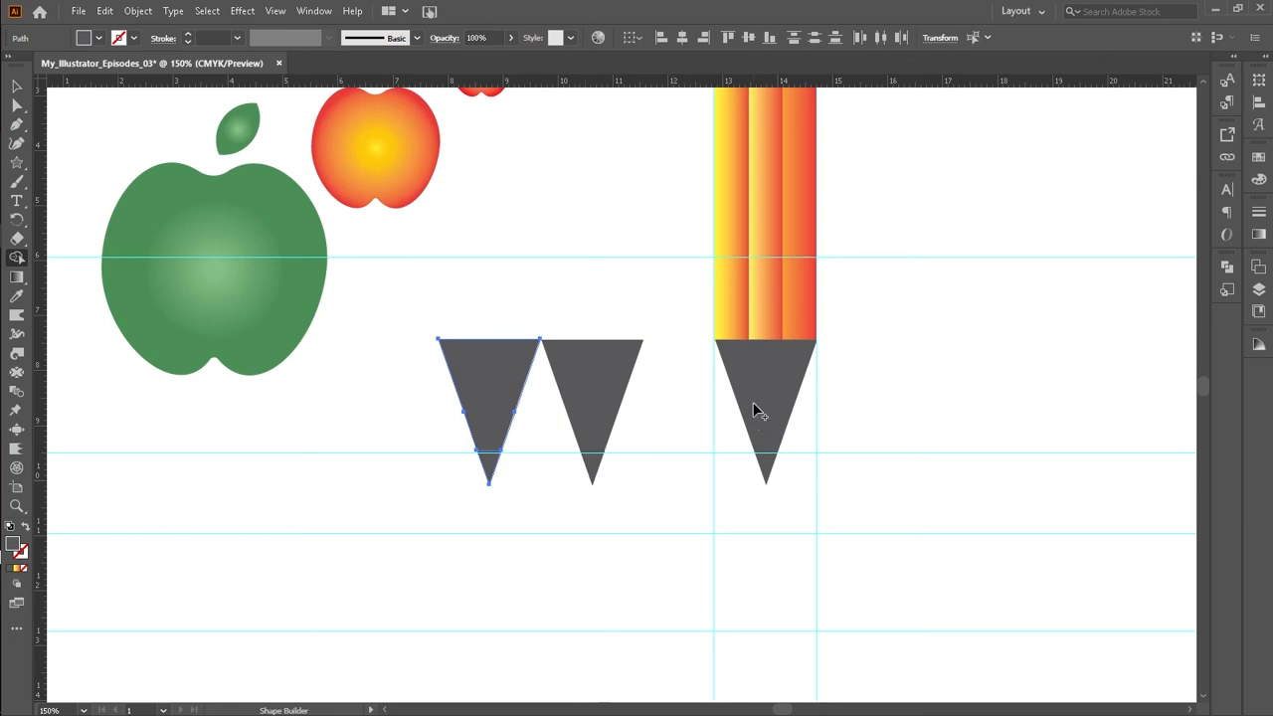
Step: Delete the original grey tip triangle from the pencil
key("v")
left_click(756, 376)
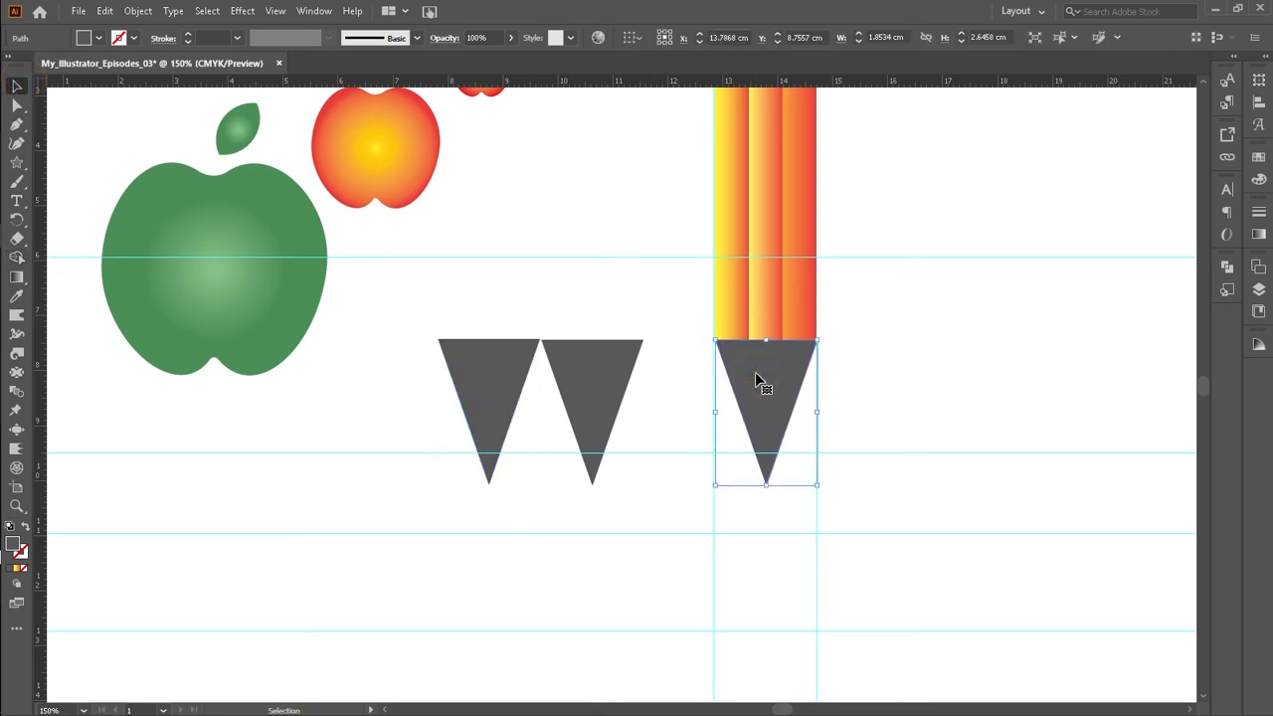
key("Delete")
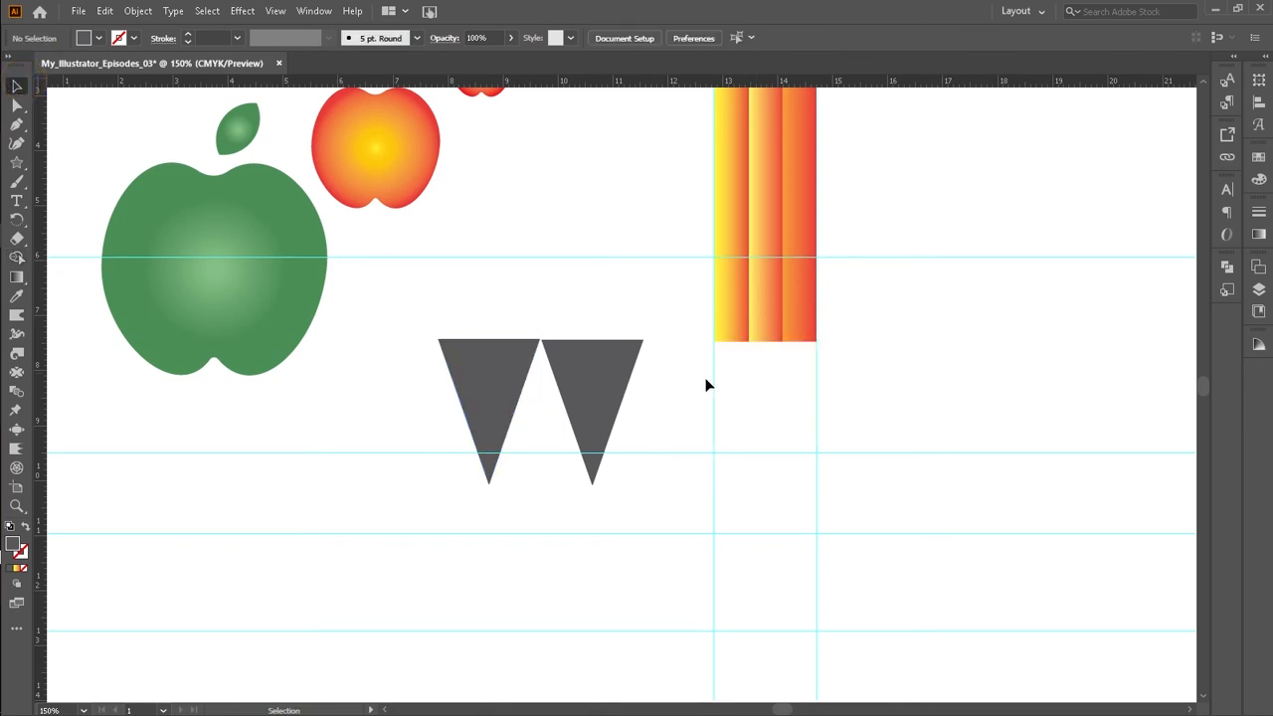
Step: With Shape Builder, remove the upper piece of the left triangle, keeping only its small tip
left_click(608, 386)
left_click(503, 408)
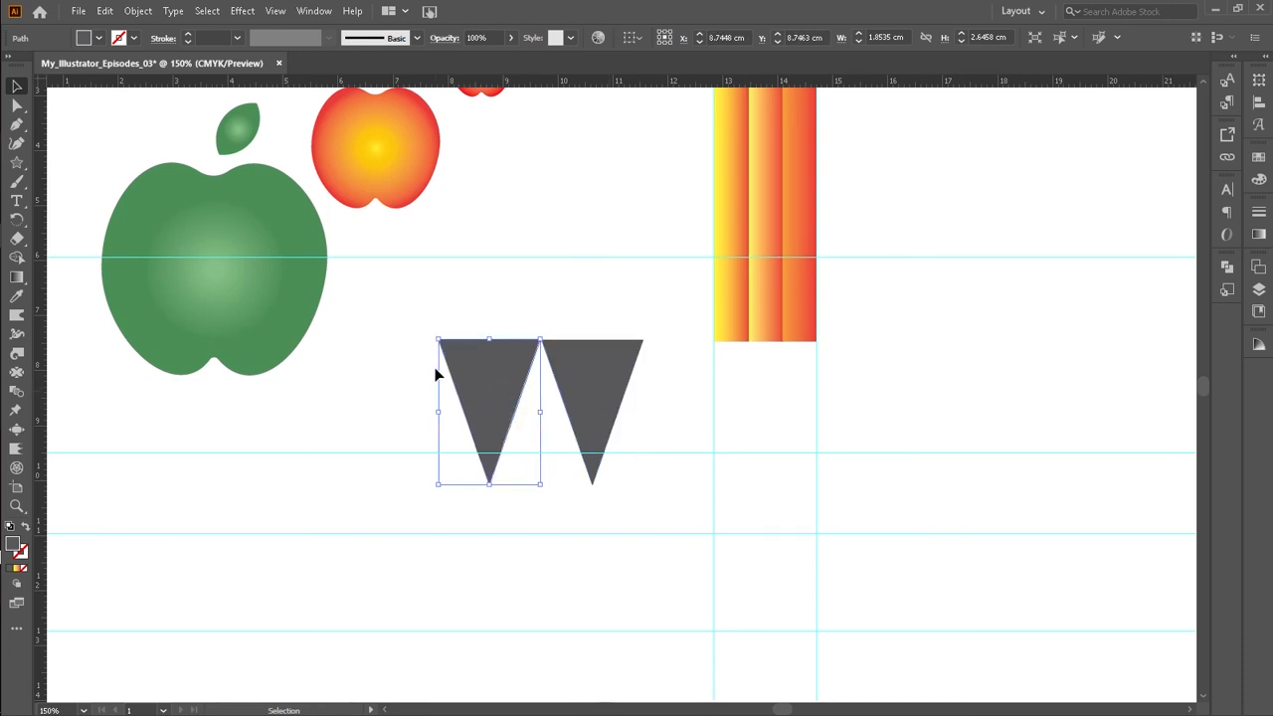
key("shift+m")
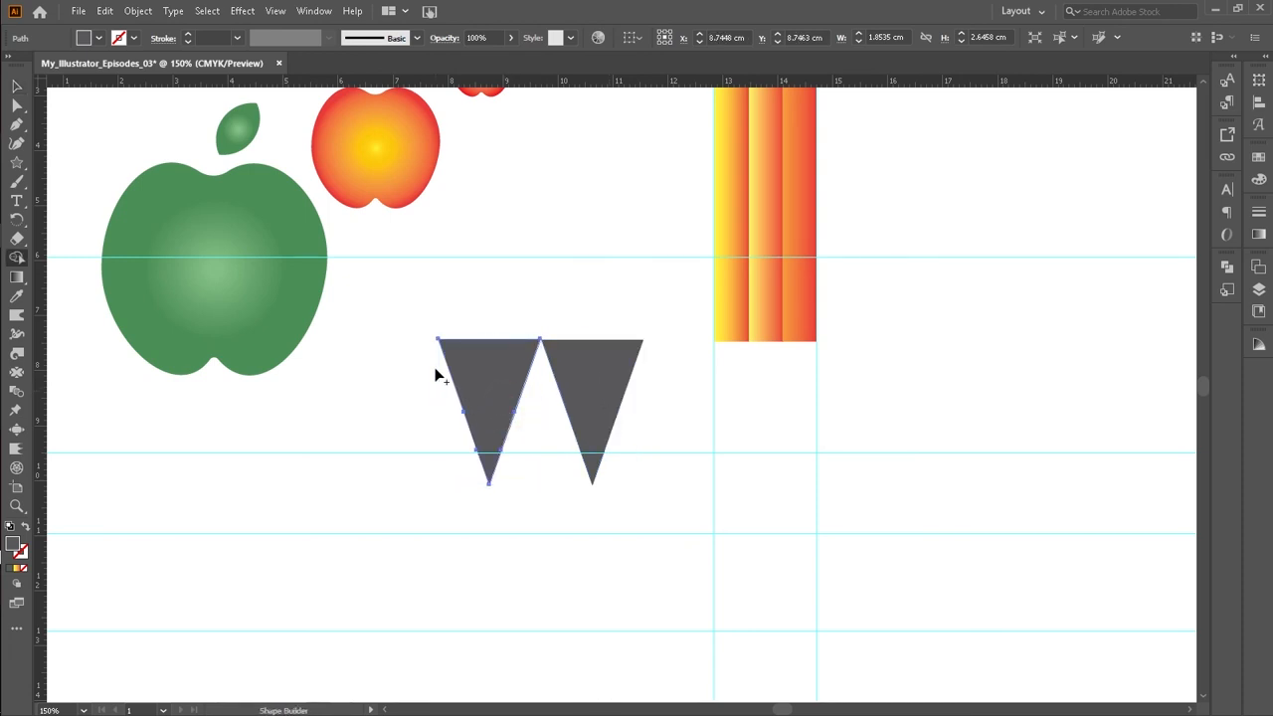
left_click(496, 419, "alt")
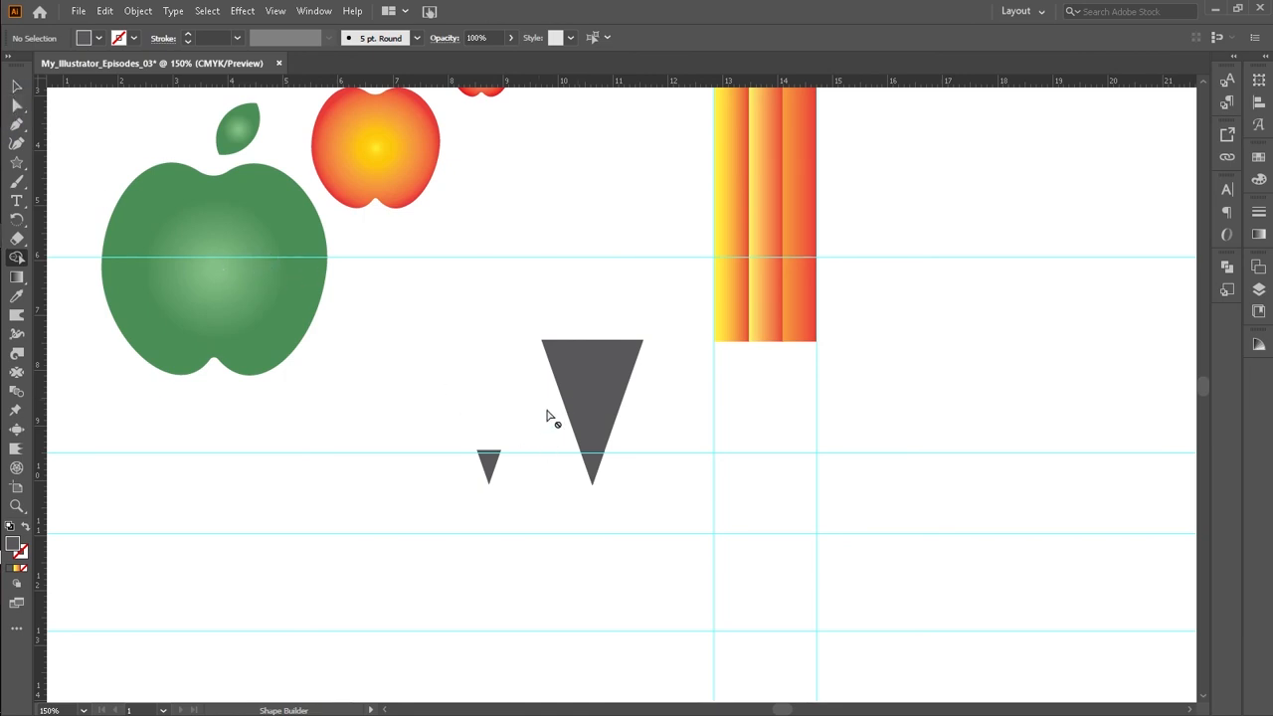
left_click(19, 85)
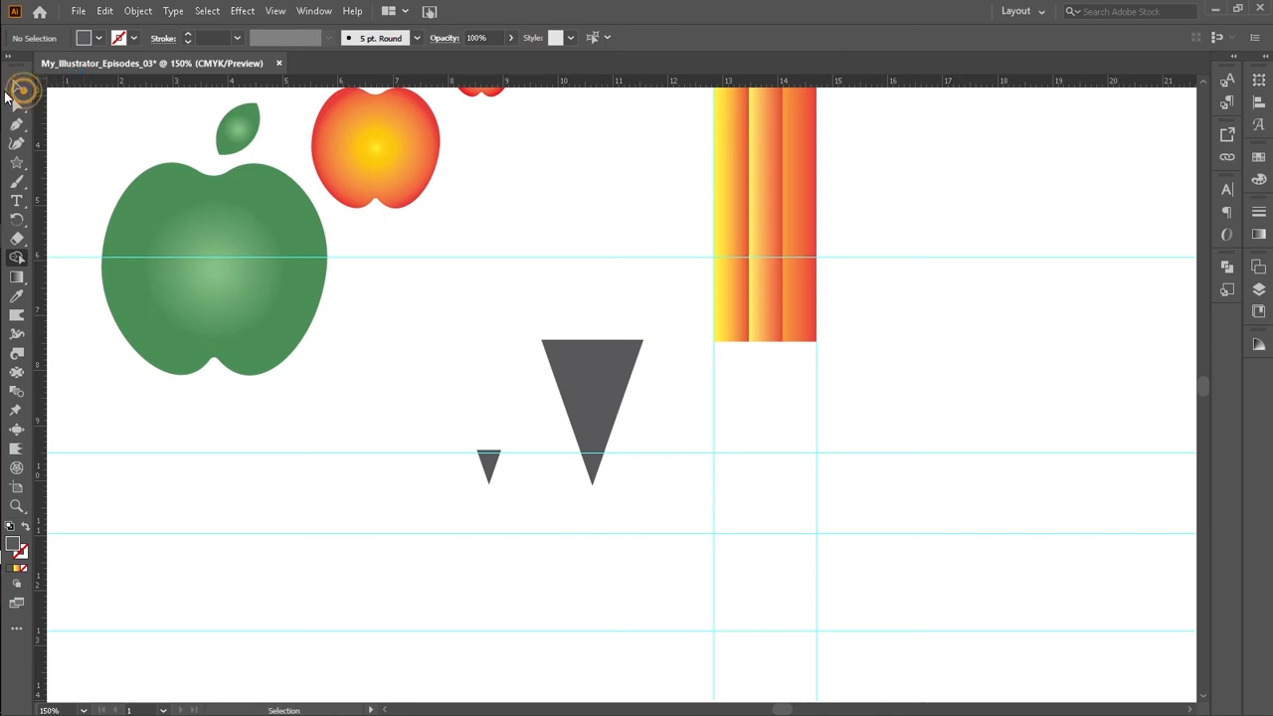
left_click(487, 362)
left_click_drag(488, 362, 628, 491)
left_click(431, 356)
left_click_drag(554, 378, 631, 484)
key("ctrl+z")
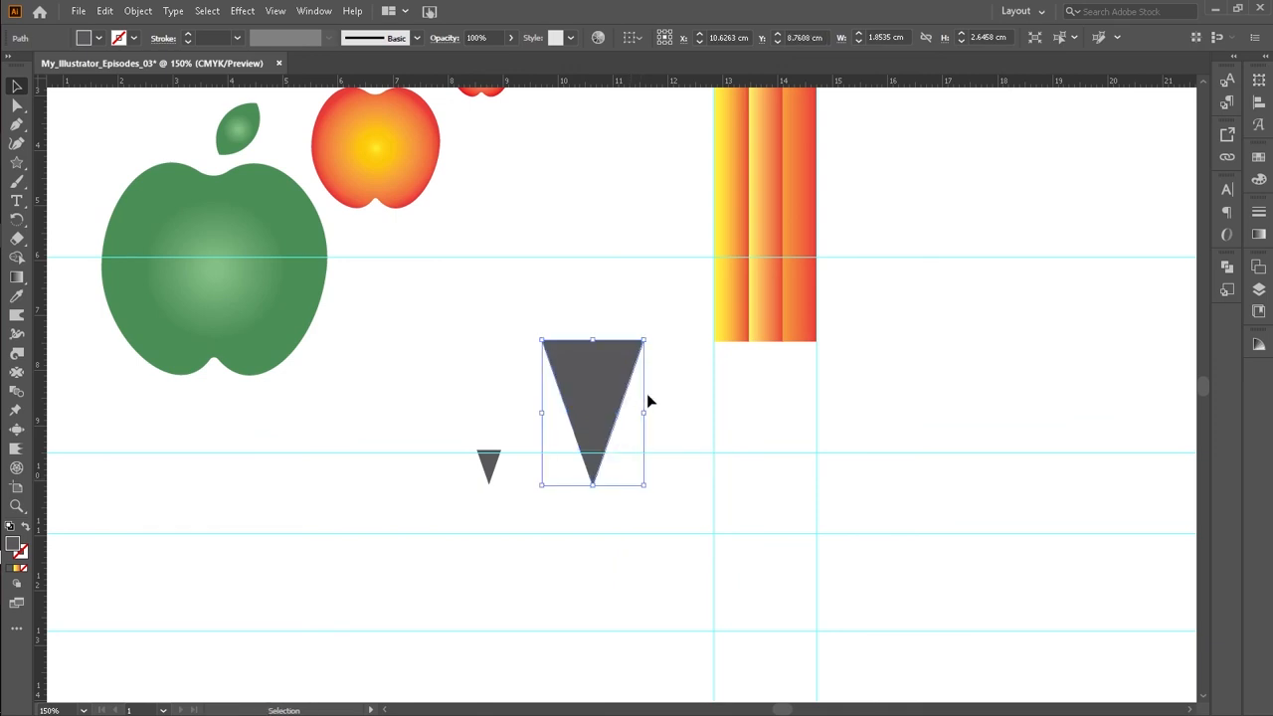
Step: With Shape Builder, remove the tip from the right triangle, leaving a truncated triangle
left_click_drag(655, 391, 560, 475)
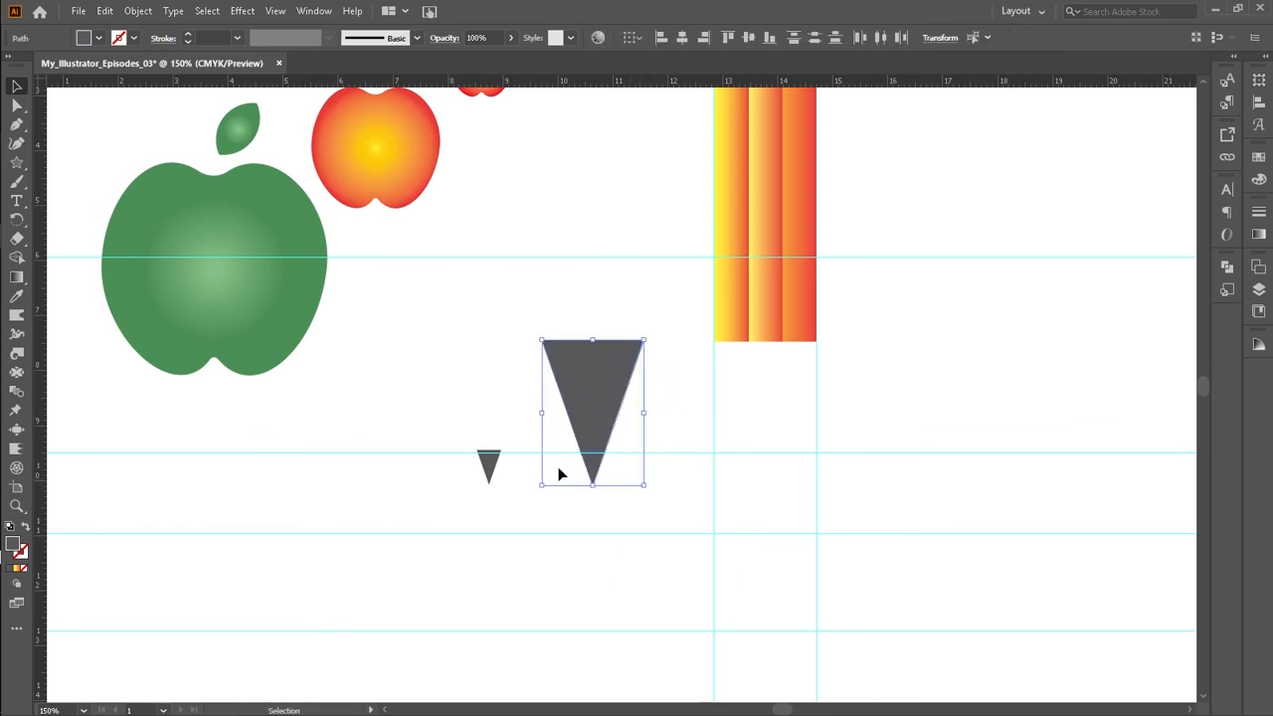
key("shift+m")
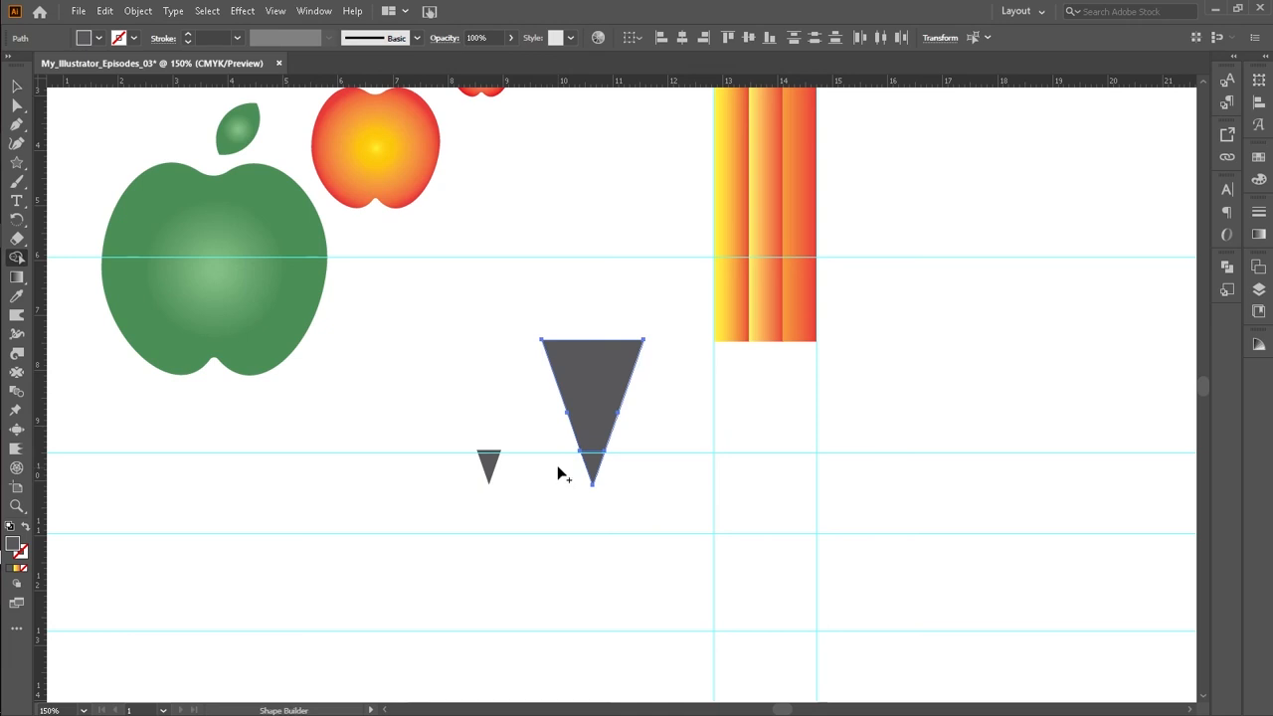
left_click(591, 462, "alt")
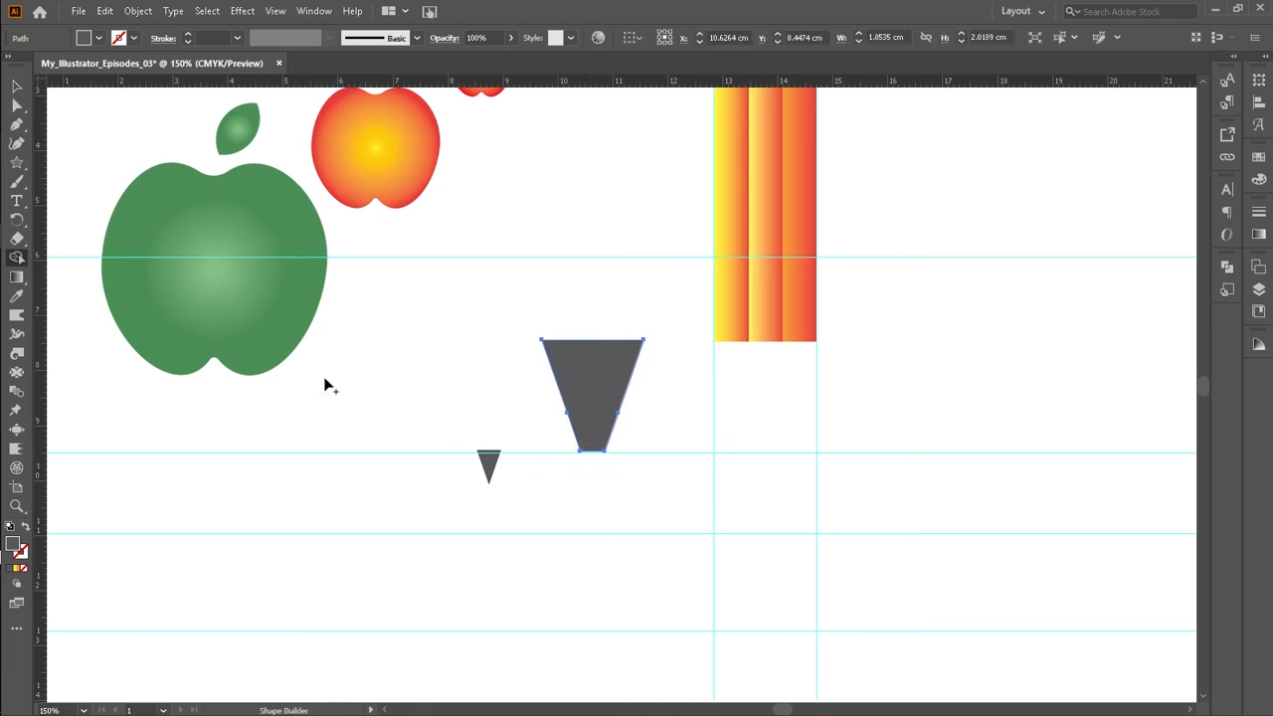
Step: Move the small tip beneath the truncated triangle, nudge it into alignment, and select both pieces
left_click(18, 89)
left_click(364, 424)
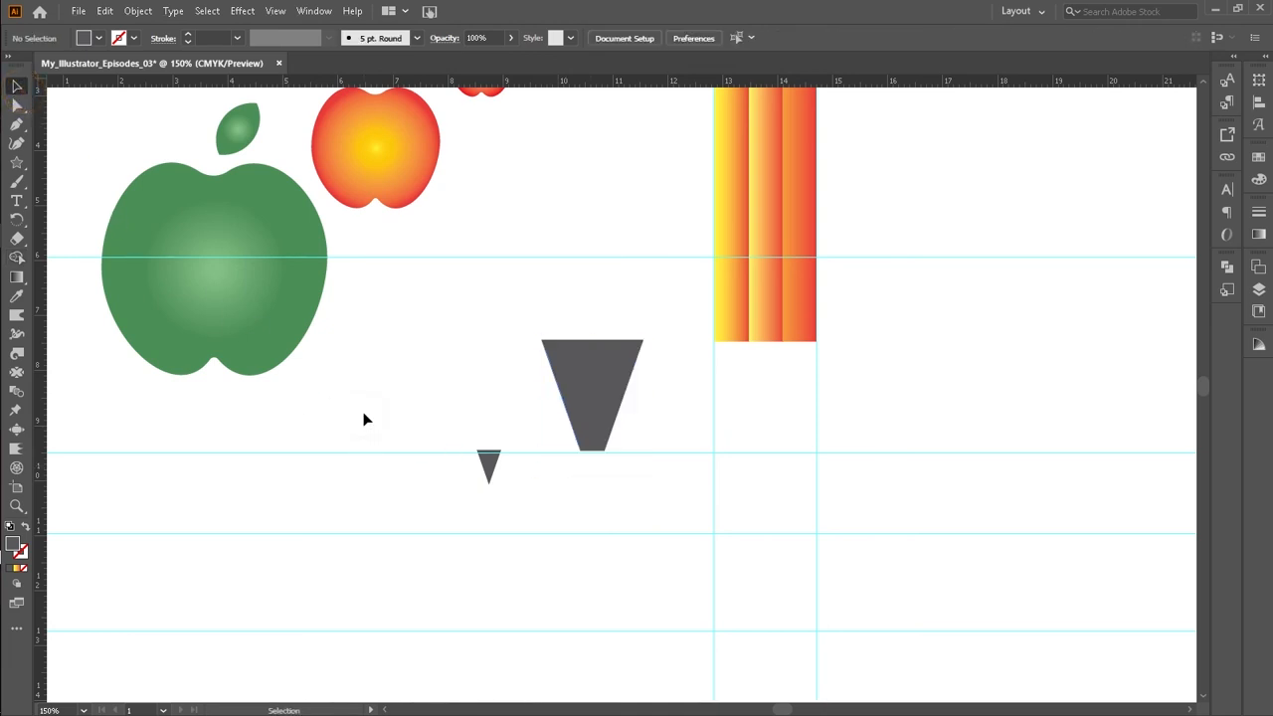
left_click_drag(488, 472, 589, 479)
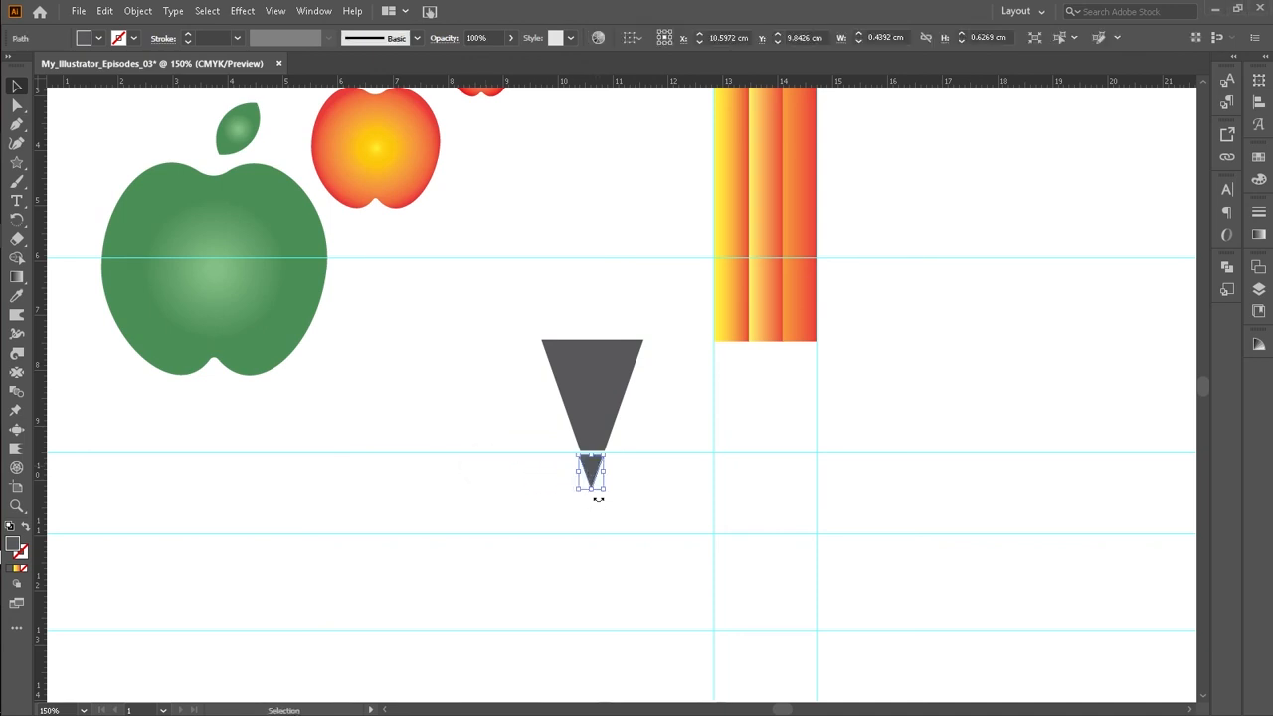
key("Right")
key("Up")
key("Up")
left_click(483, 435)
left_click_drag(514, 390, 637, 484)
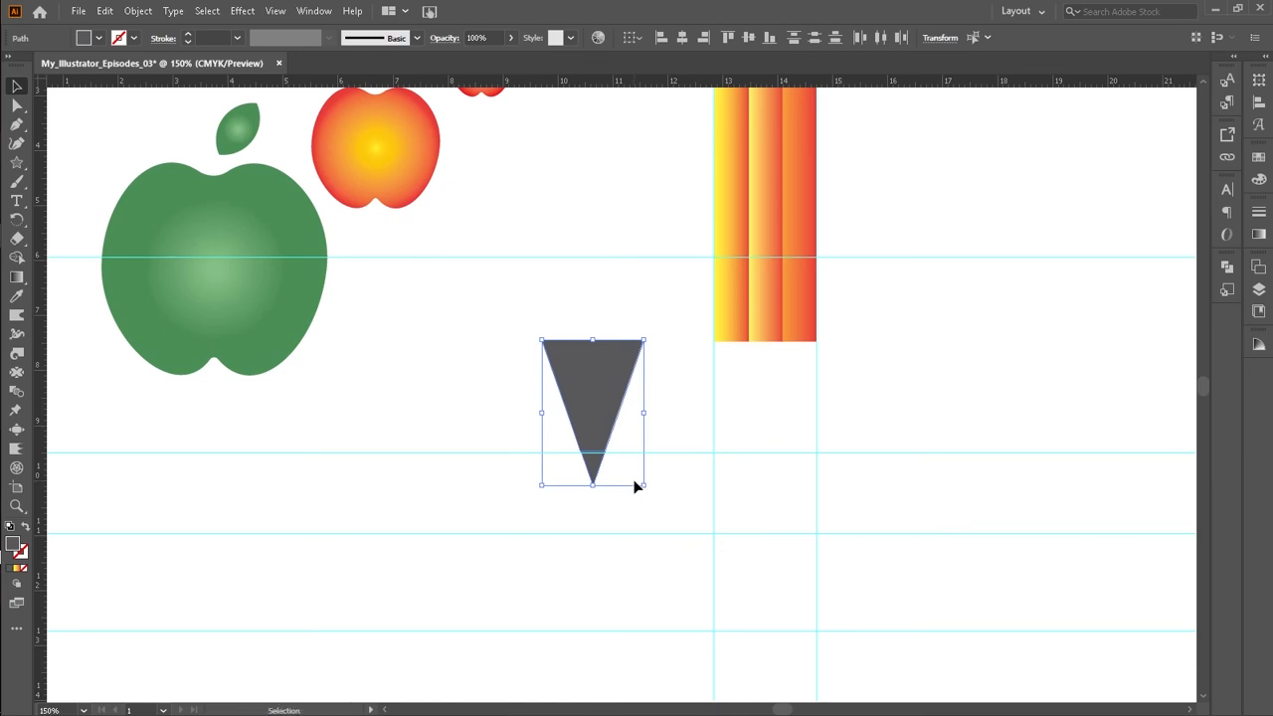
Step: Zoom into the joint and nudge the small tip so its top edge meets the truncated triangle's base
key("z")
left_click_drag(542, 344, 666, 537)
left_click_drag(498, 279, 684, 494)
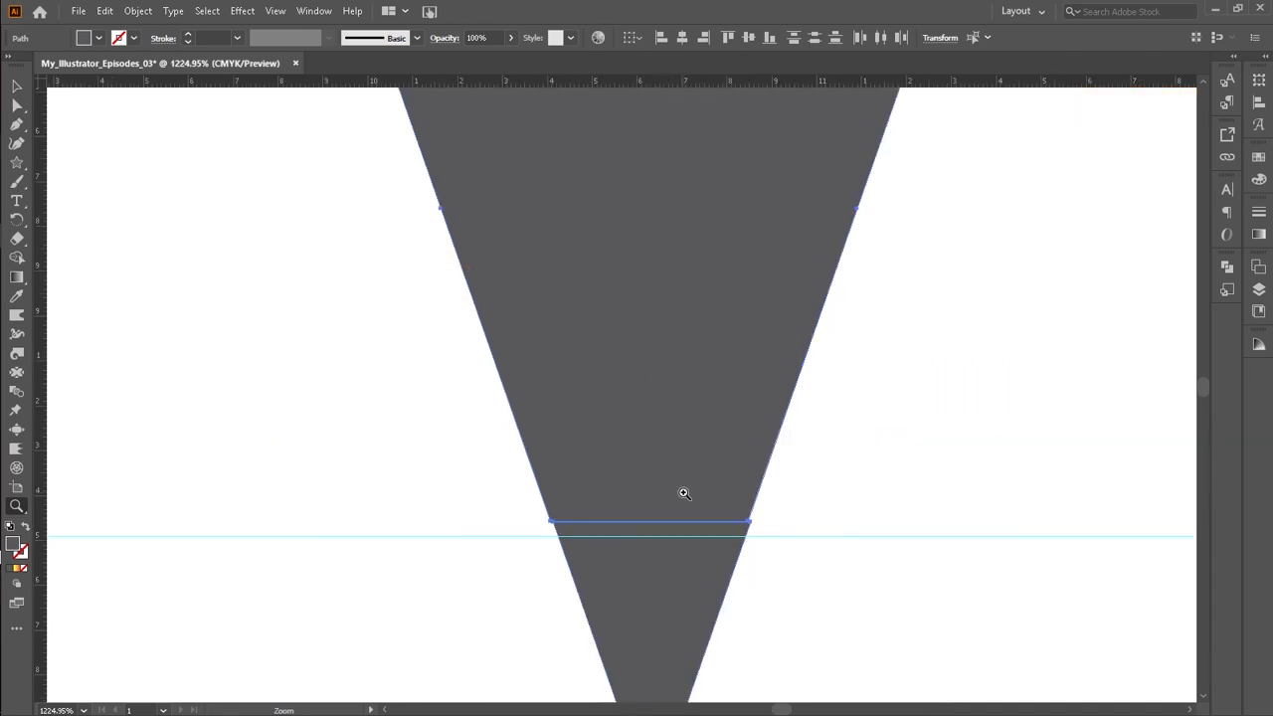
scroll(989, 558, "down", 1)
left_click(20, 88)
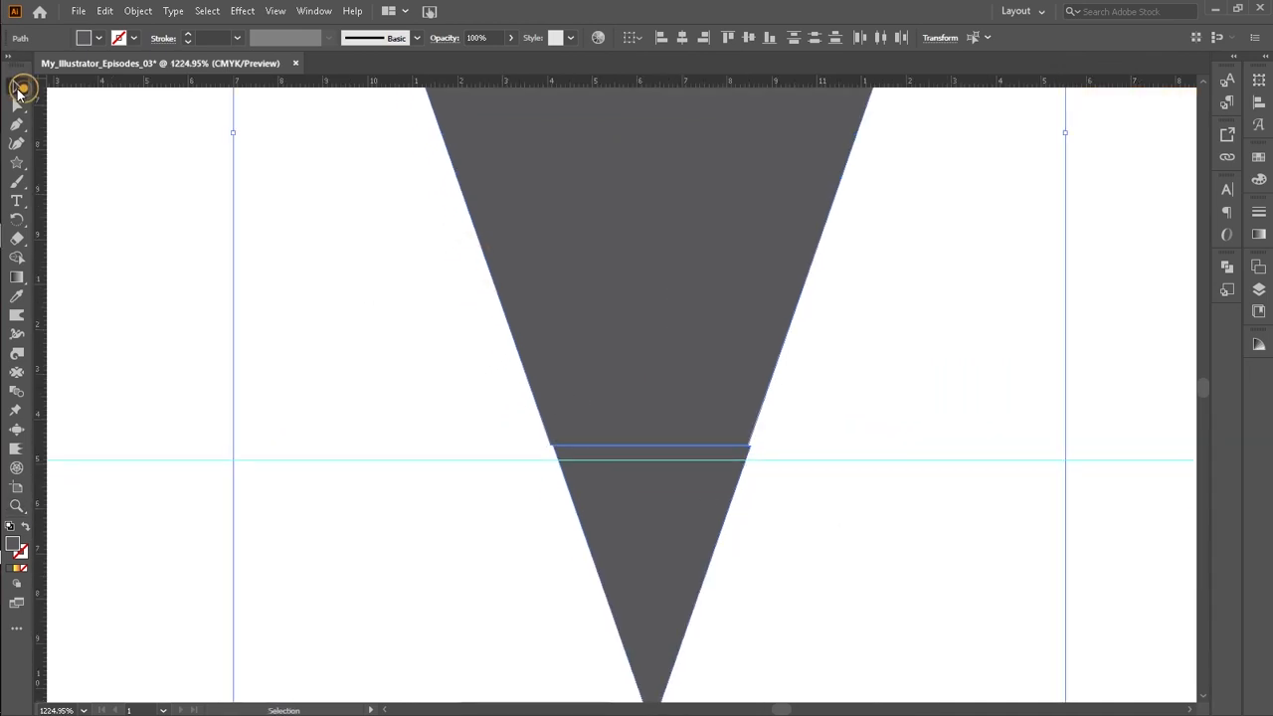
left_click(593, 482)
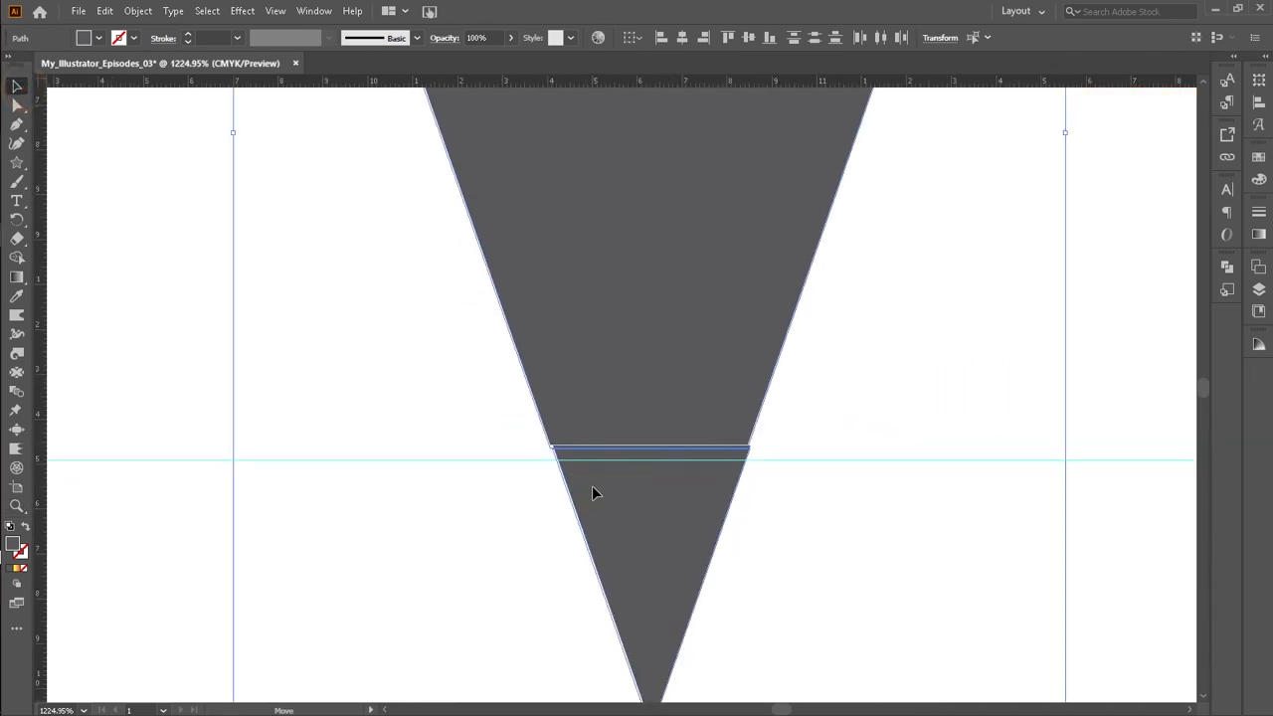
left_click(779, 390)
left_click(655, 508)
key("Left")
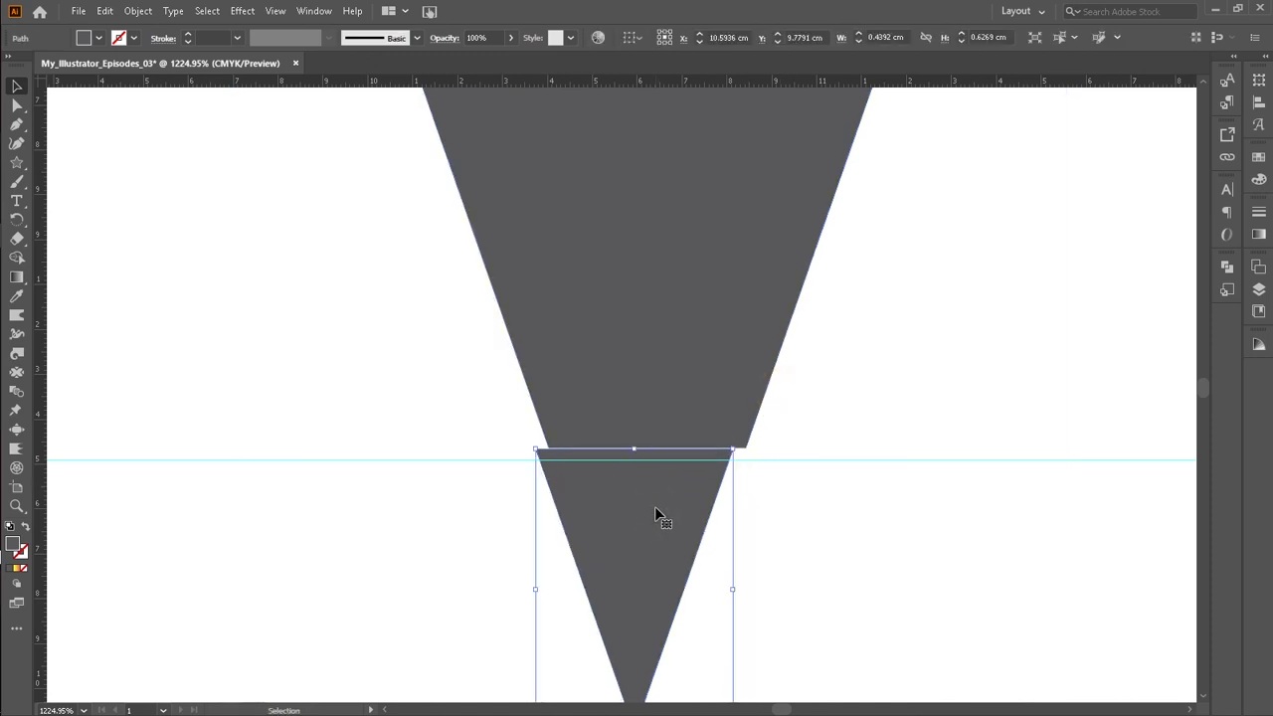
key("Right")
mouse_move(654, 507)
left_mouse_down()
mouse_move(652, 543)
mouse_move(654, 514)
left_mouse_up()
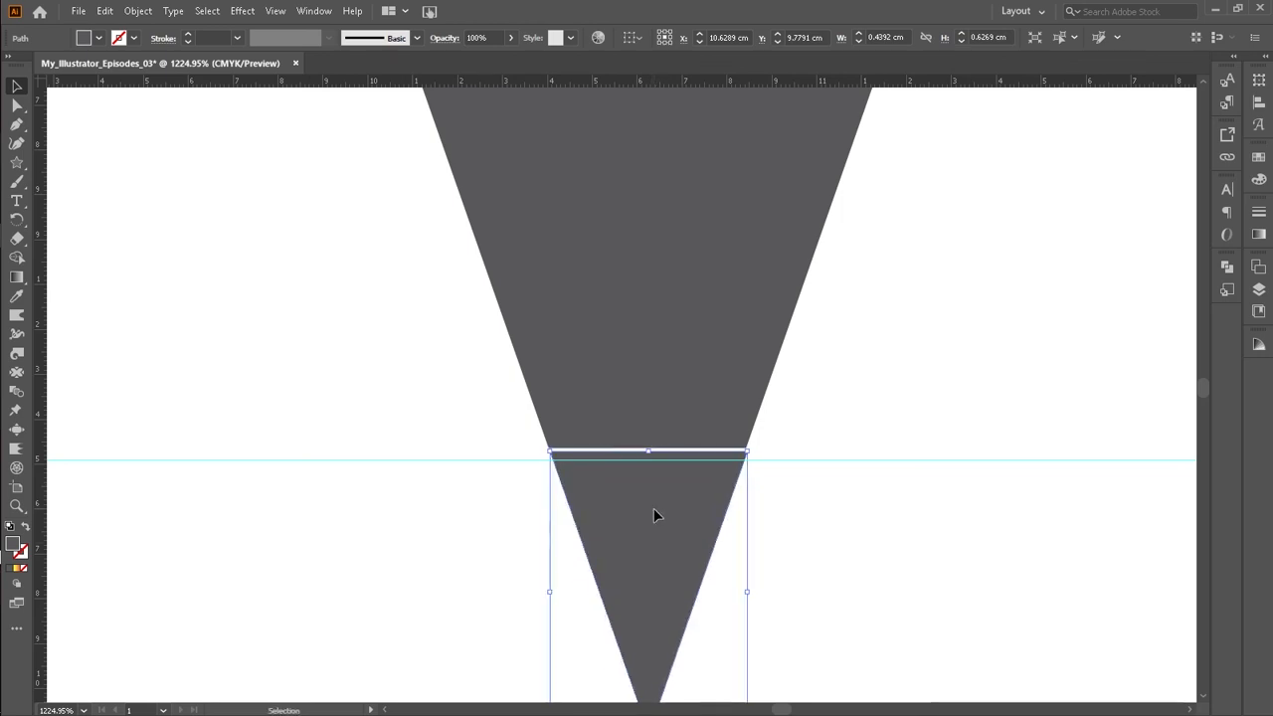
left_click(787, 415)
left_click_drag(669, 502, 666, 502)
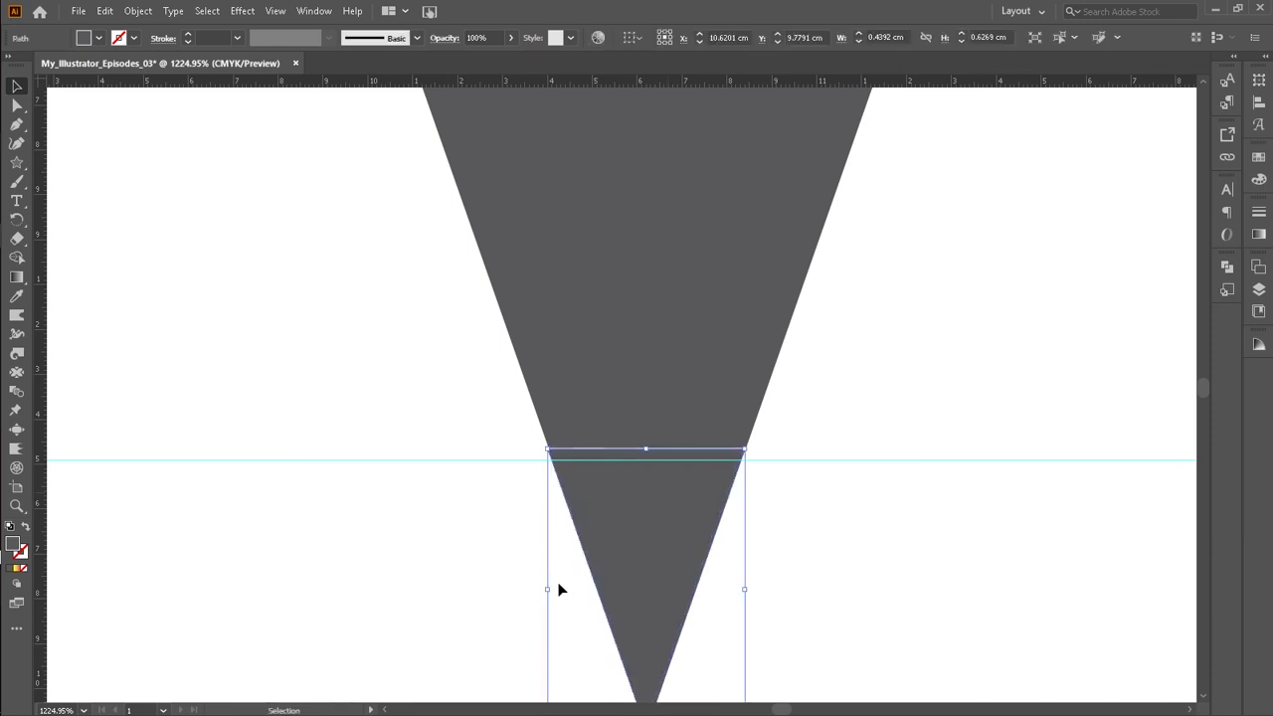
left_click_drag(549, 588, 548, 591)
left_click(821, 408)
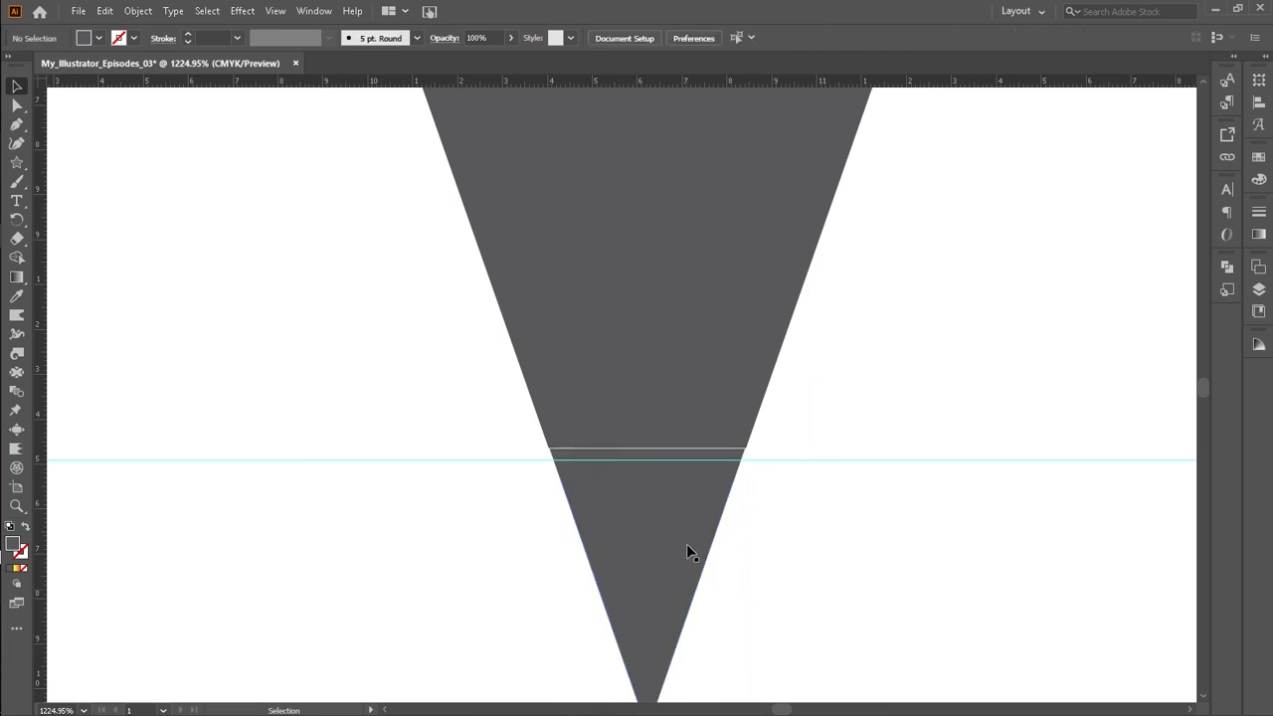
Step: Drag the small tip up to close the gap and align it flush under the truncated triangle
left_click(676, 535)
left_click_drag(674, 526, 676, 528)
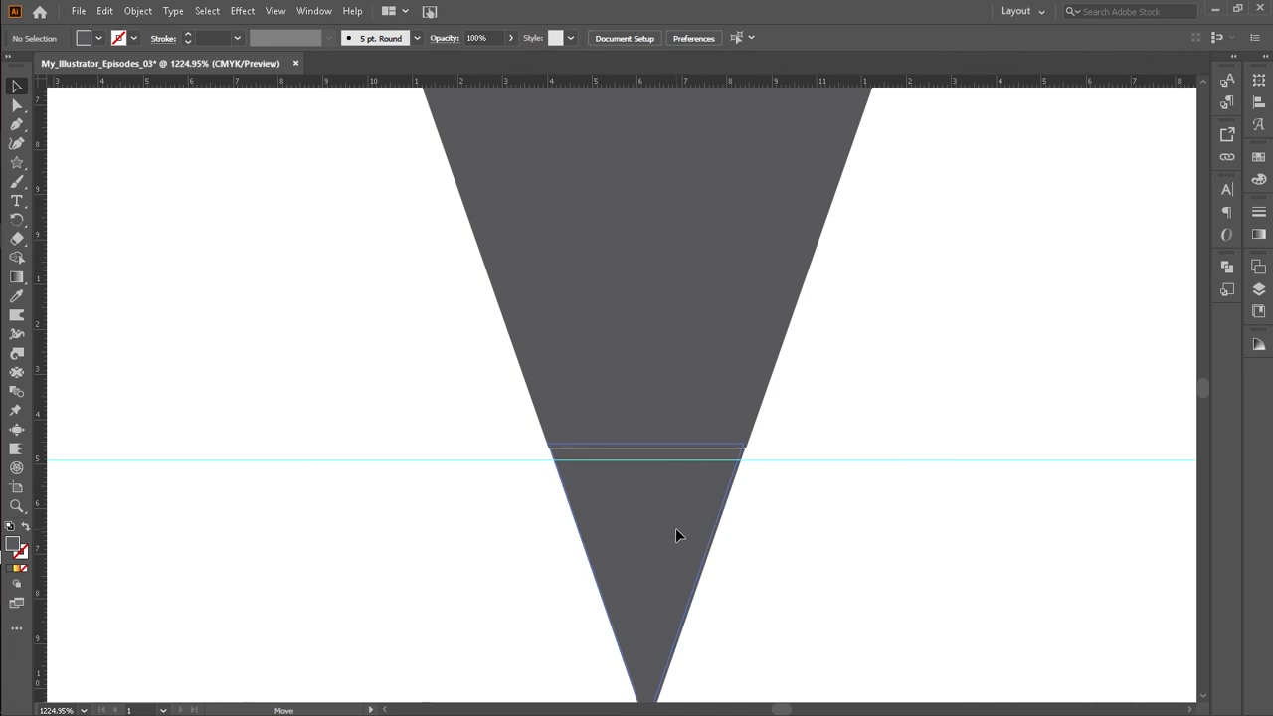
left_click_drag(676, 528, 675, 528)
left_click_drag(742, 586, 746, 589)
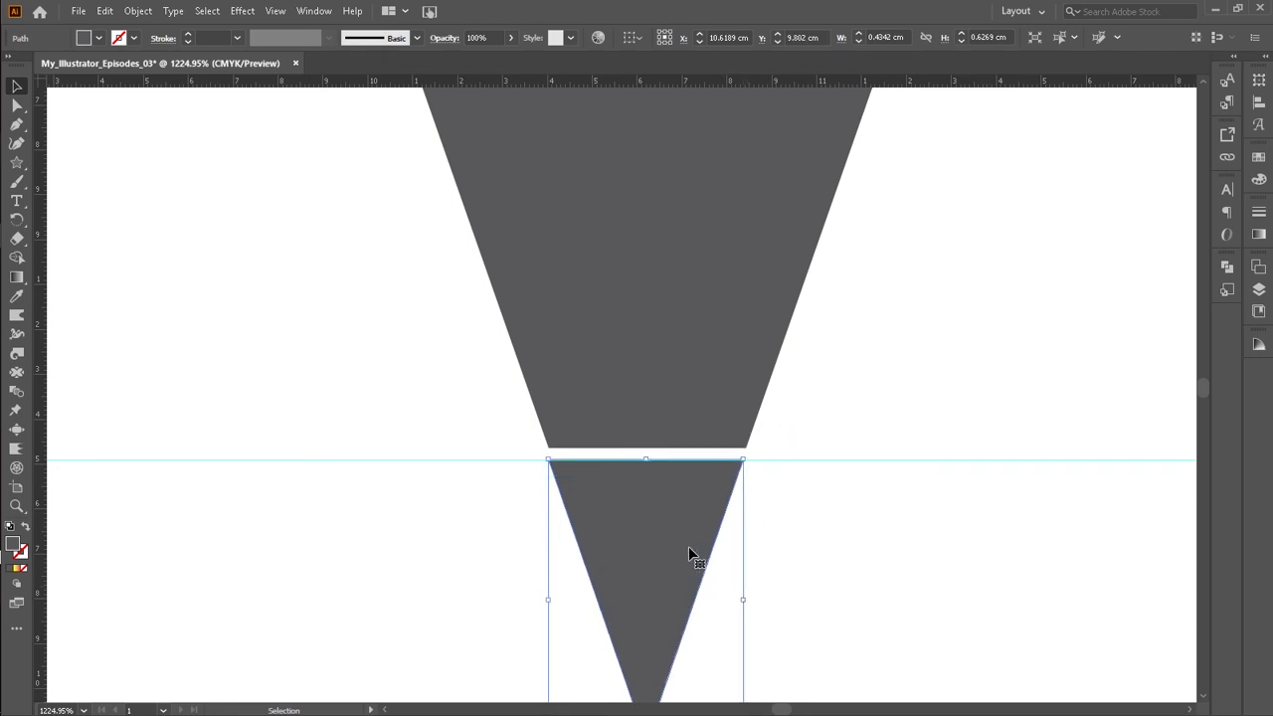
mouse_move(651, 550)
left_mouse_down()
mouse_move(651, 580)
mouse_move(653, 549)
left_mouse_up()
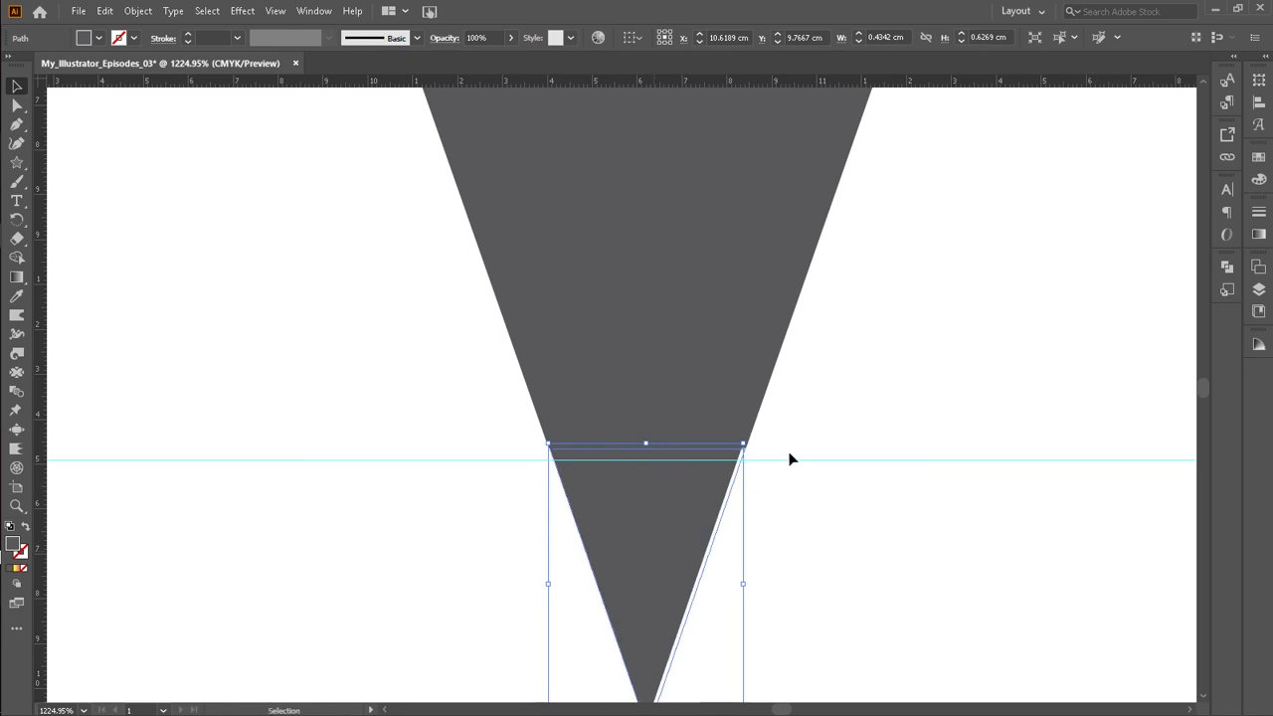
left_click(790, 441)
left_click(659, 508)
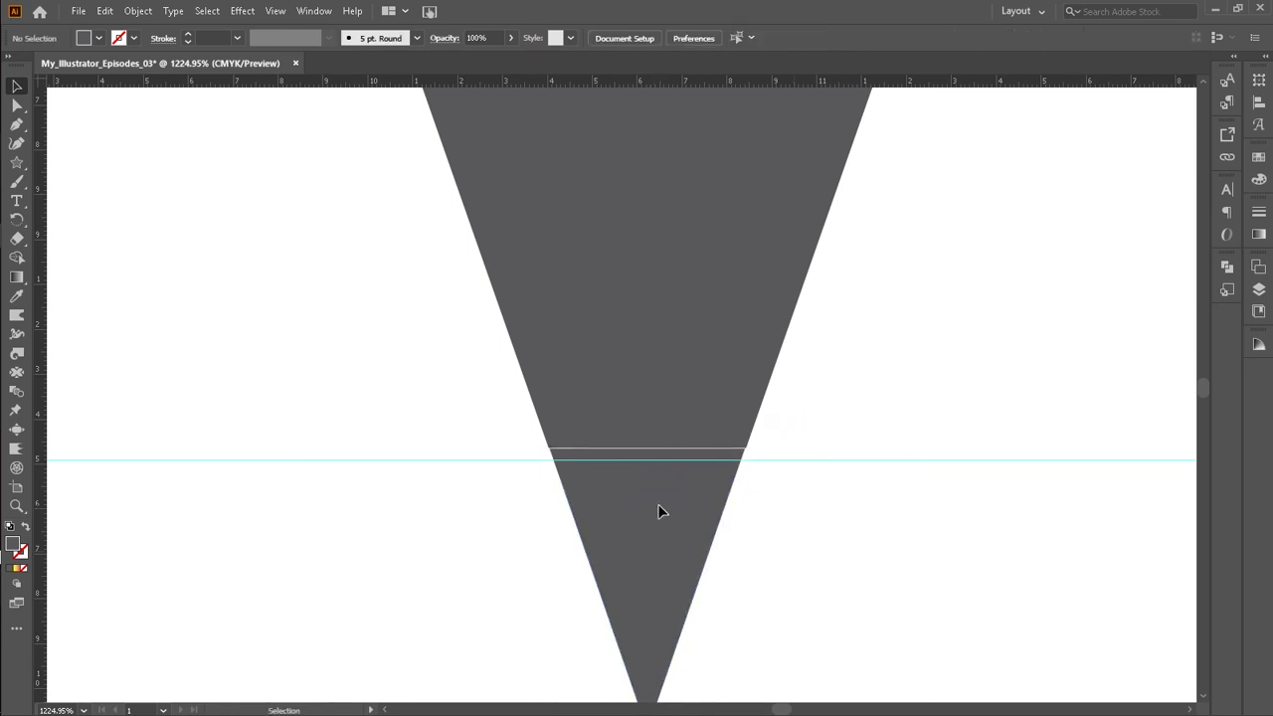
left_click_drag(655, 499, 659, 509)
left_click(831, 408)
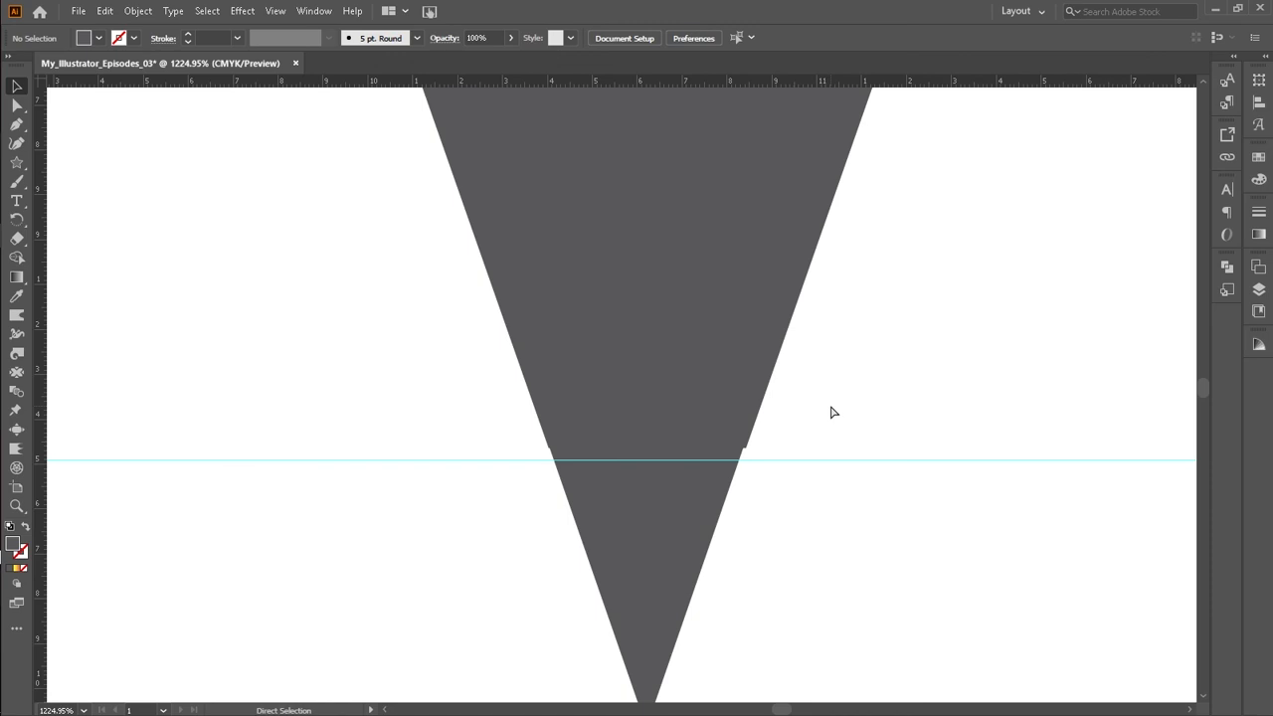
Step: Group the two tip pieces and move the group under the end of the pencil body
key("ctrl+0")
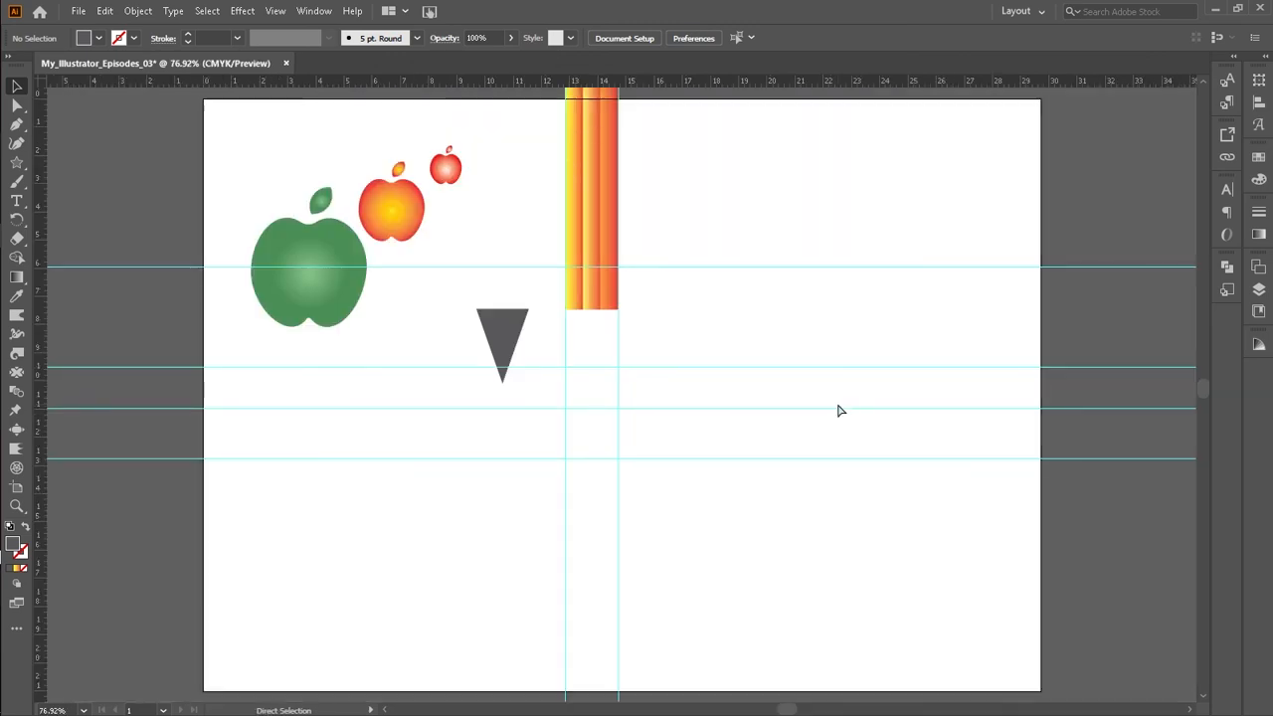
key("ctrl+equal")
key("ctrl+equal")
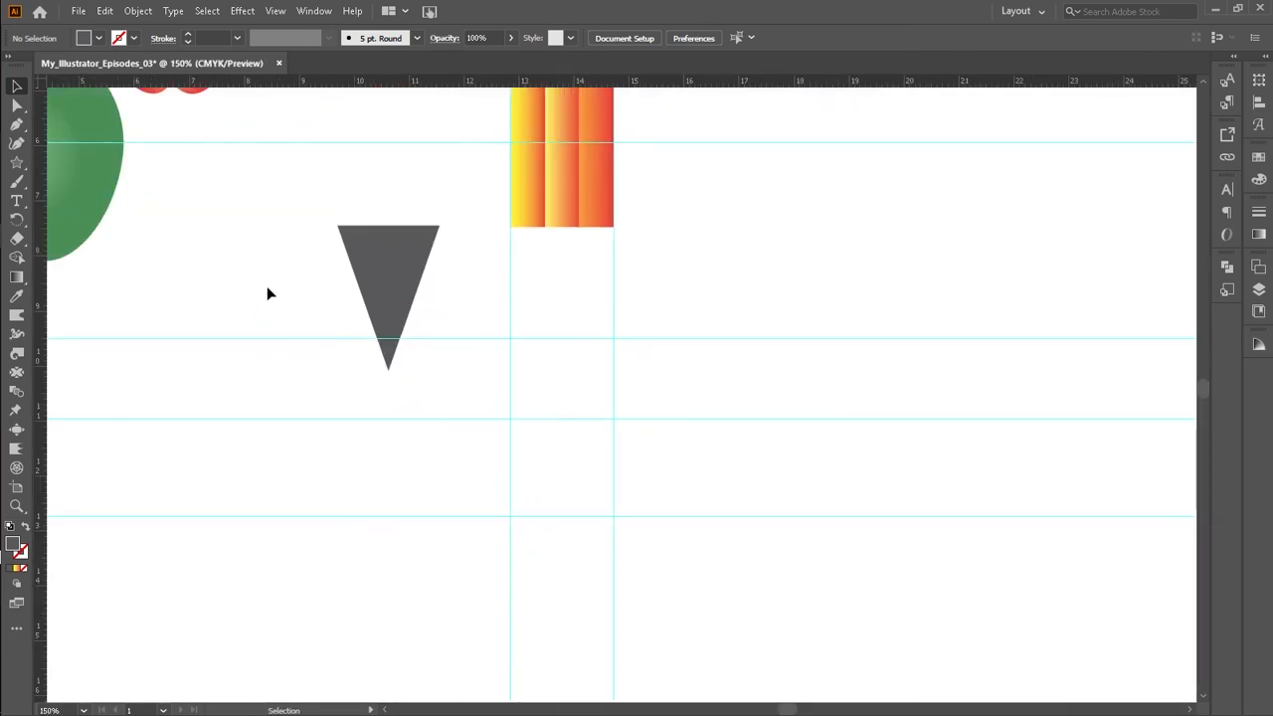
left_click_drag(278, 278, 438, 355)
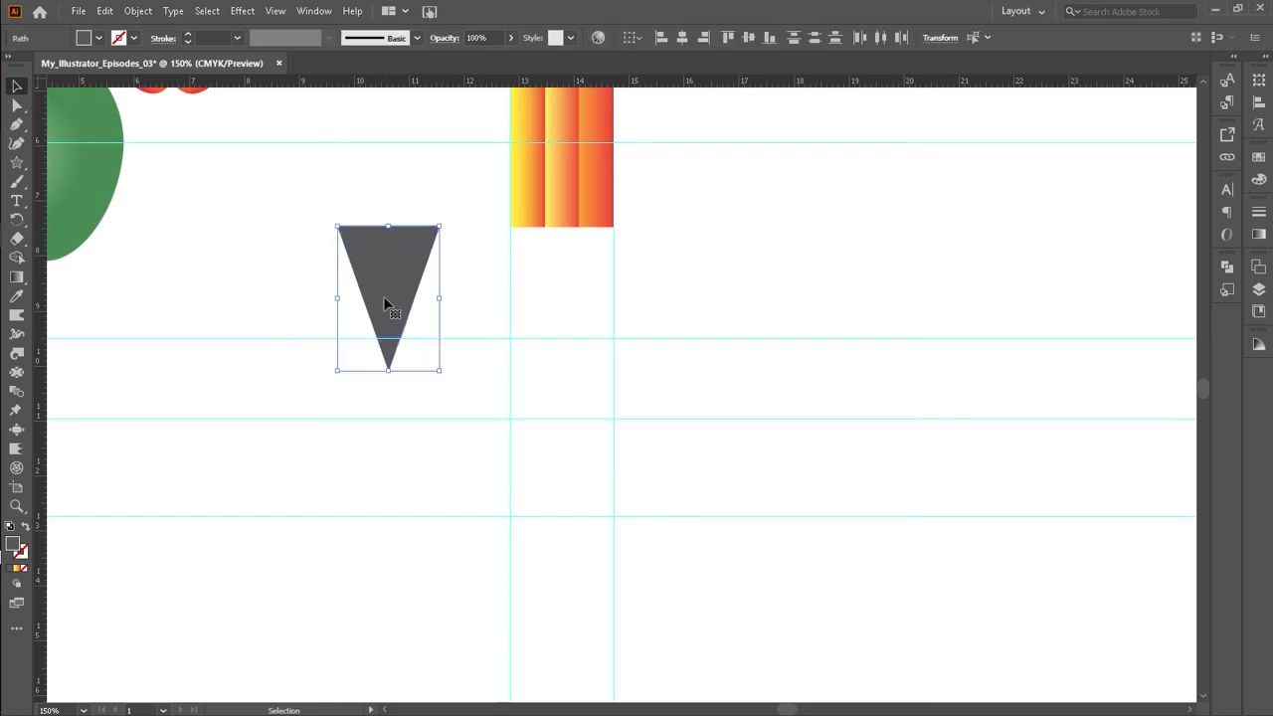
right_click(386, 304)
left_click(427, 396)
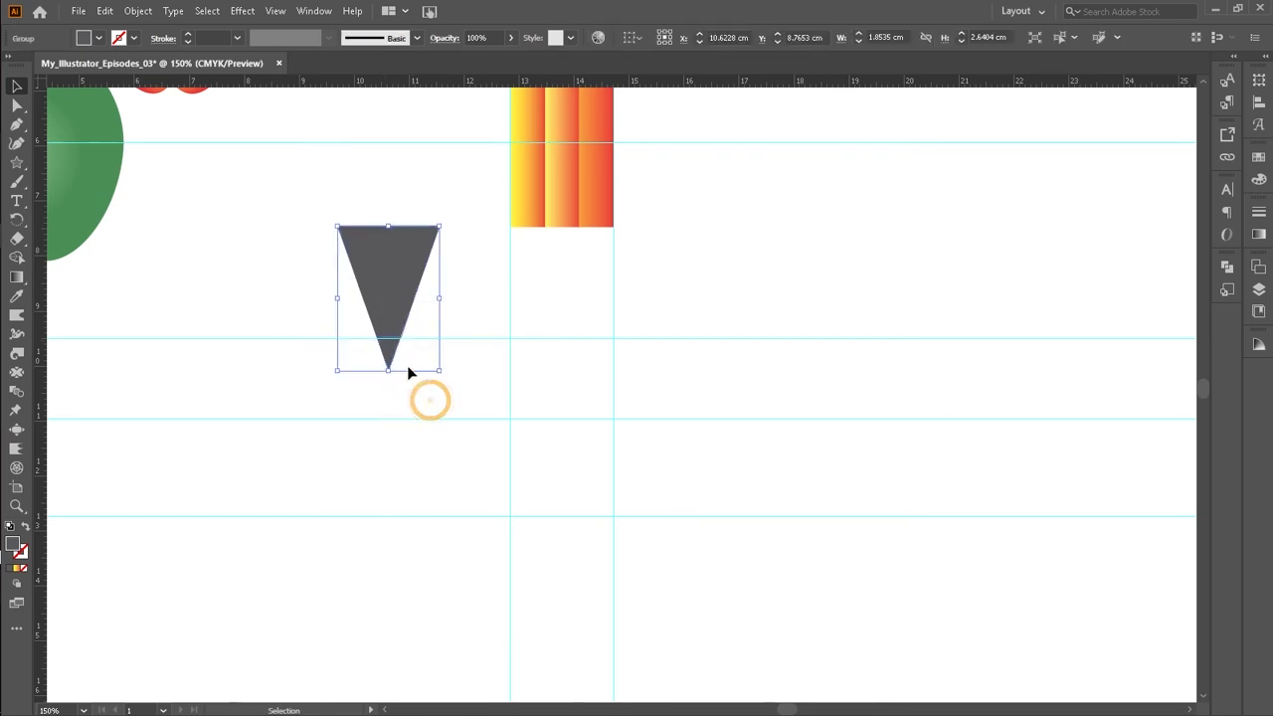
left_click_drag(391, 303, 560, 299)
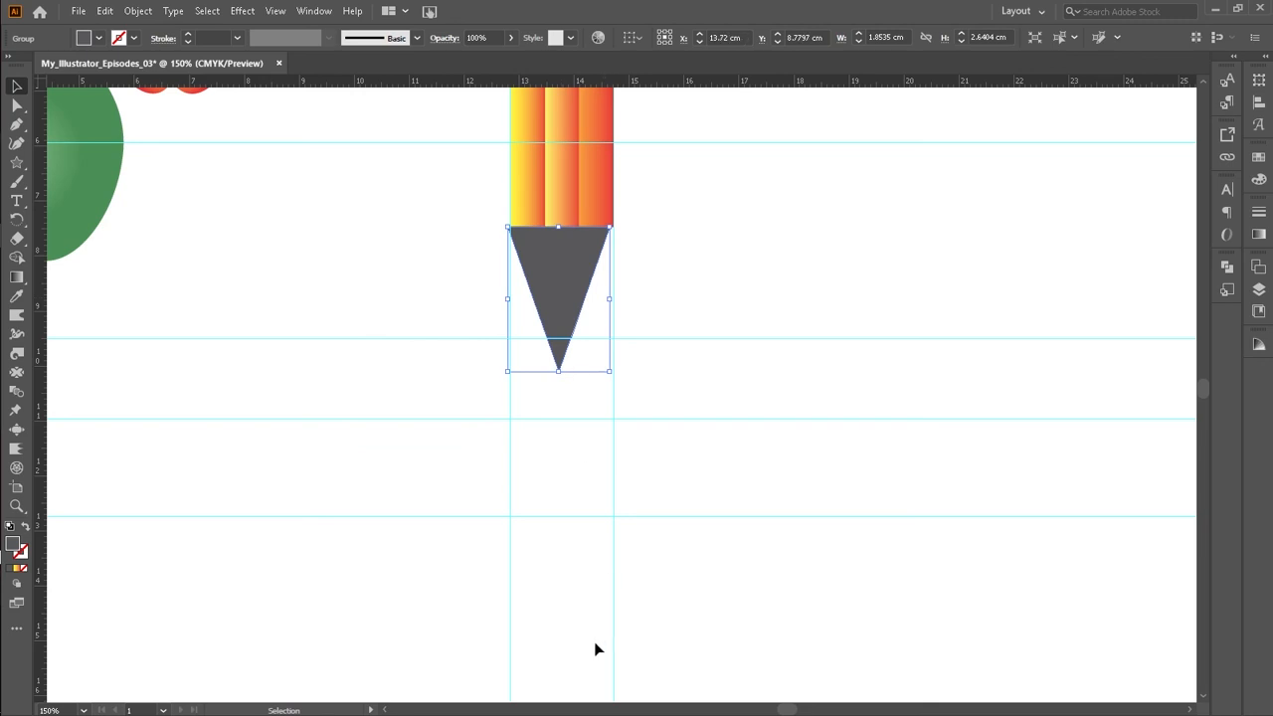
key("Right")
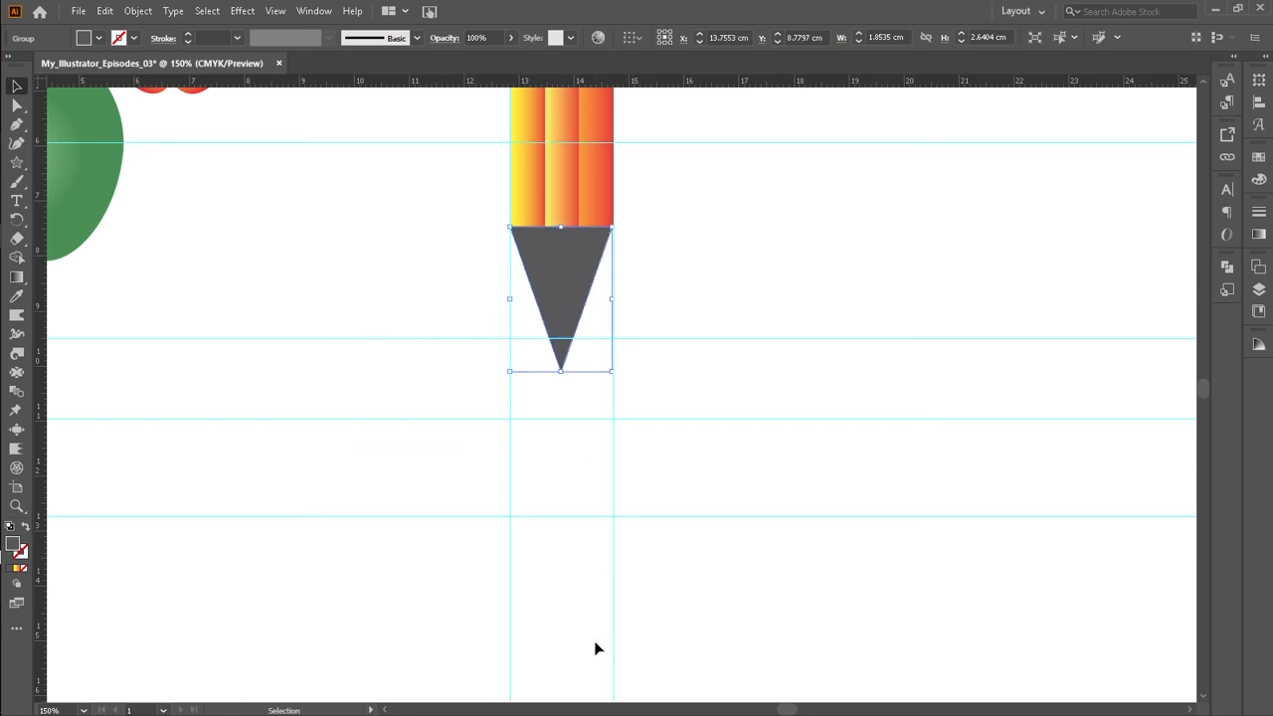
Step: Fine-tune the tip group's position and width so it matches the pencil body's edges
left_click(679, 287)
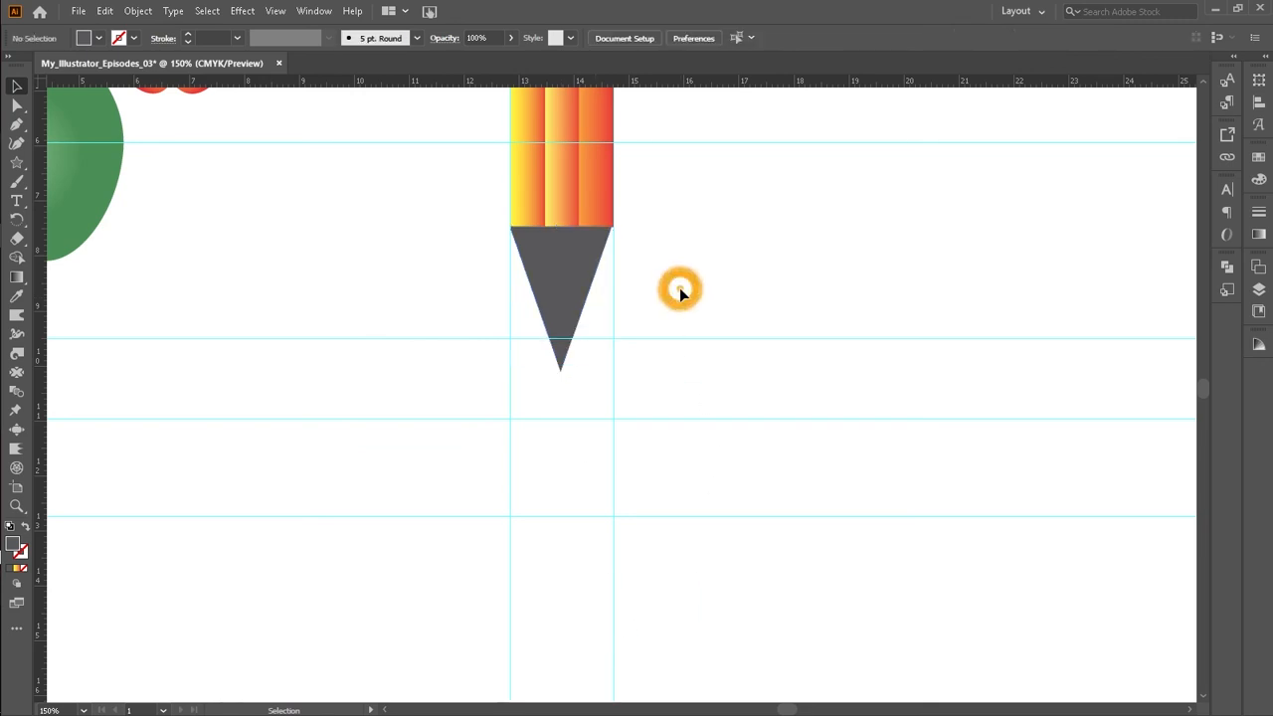
left_click(572, 282)
key("Right")
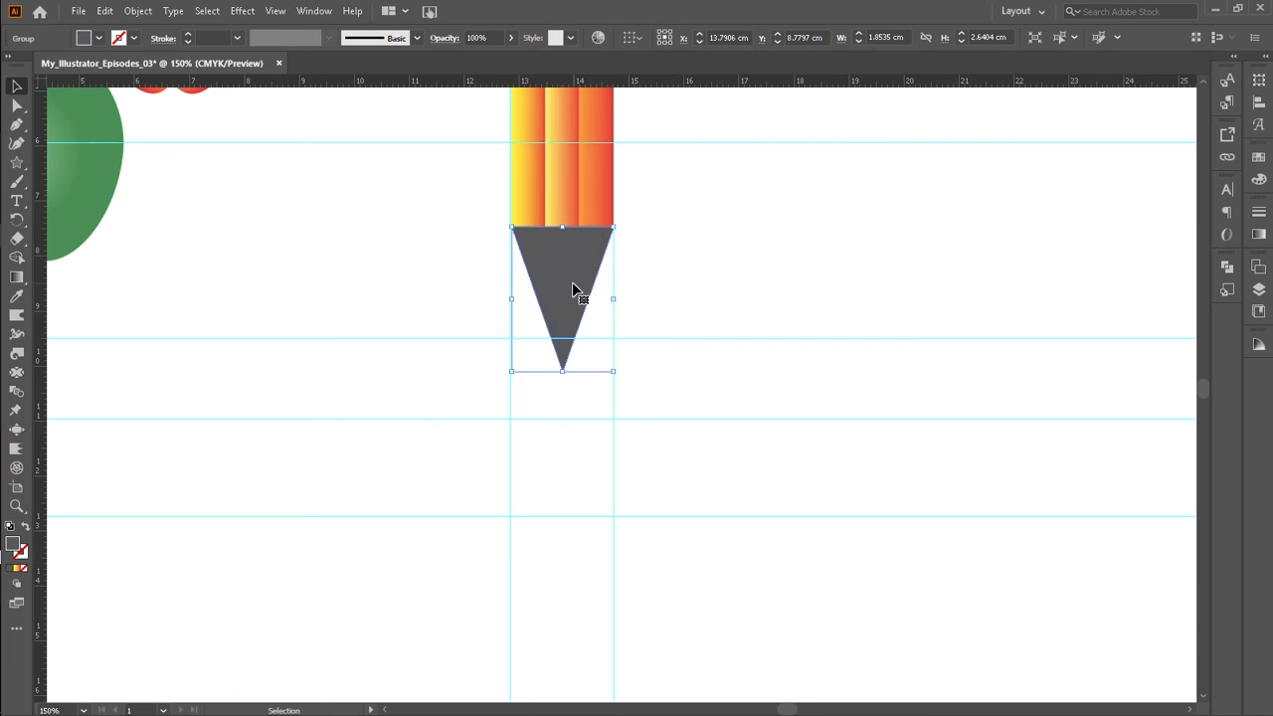
left_click(626, 273)
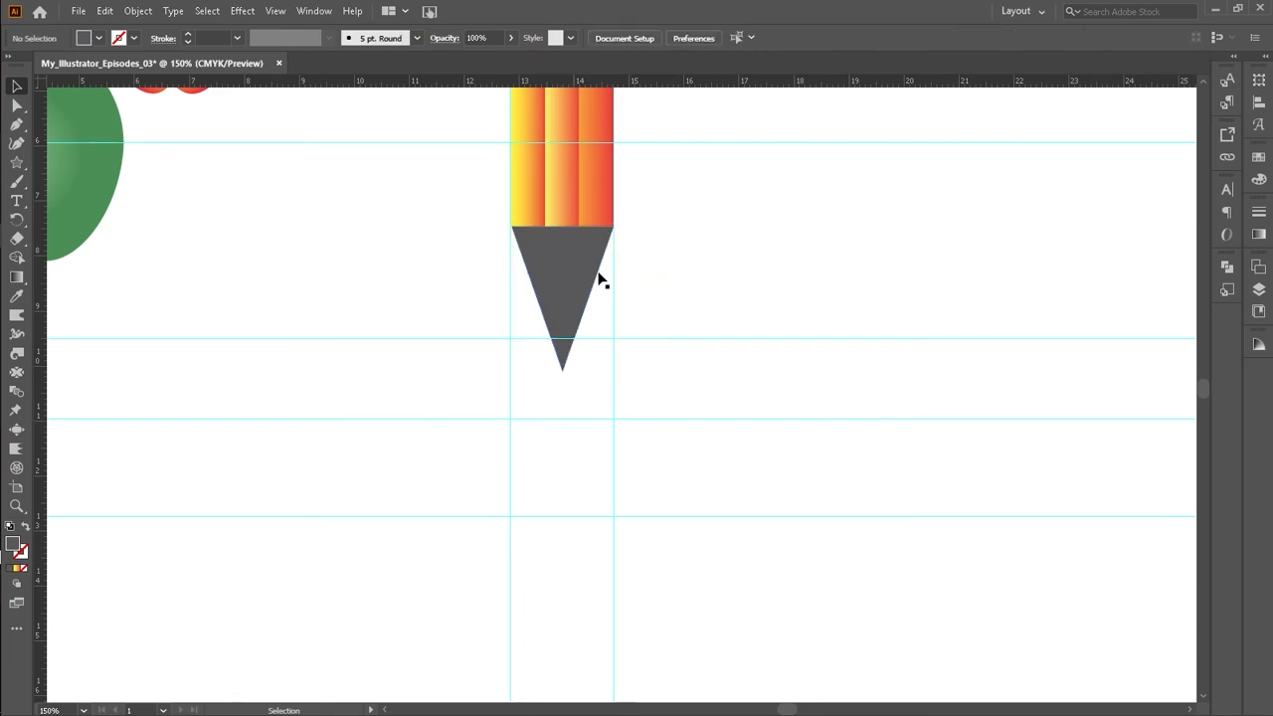
left_click_drag(572, 272, 572, 271)
left_click(696, 197)
scroll(583, 270, "up", 3)
left_click_drag(571, 354, 617, 375)
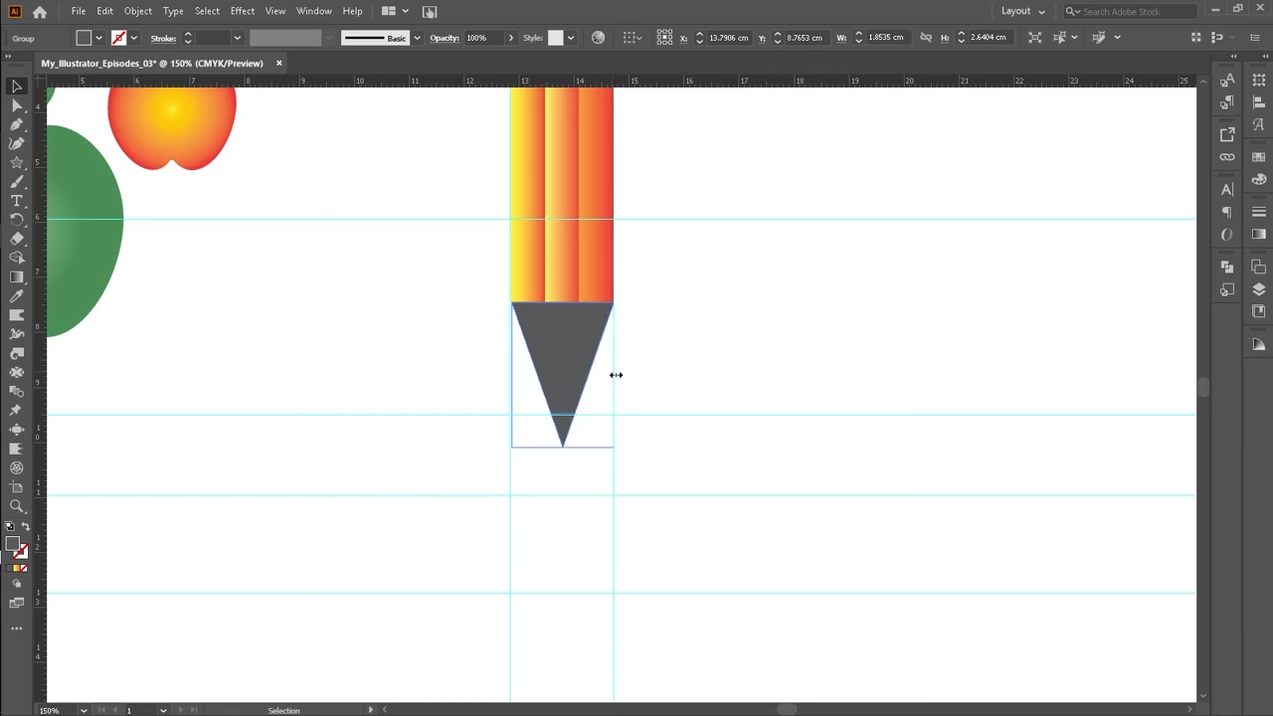
left_click(644, 323)
left_click(662, 329)
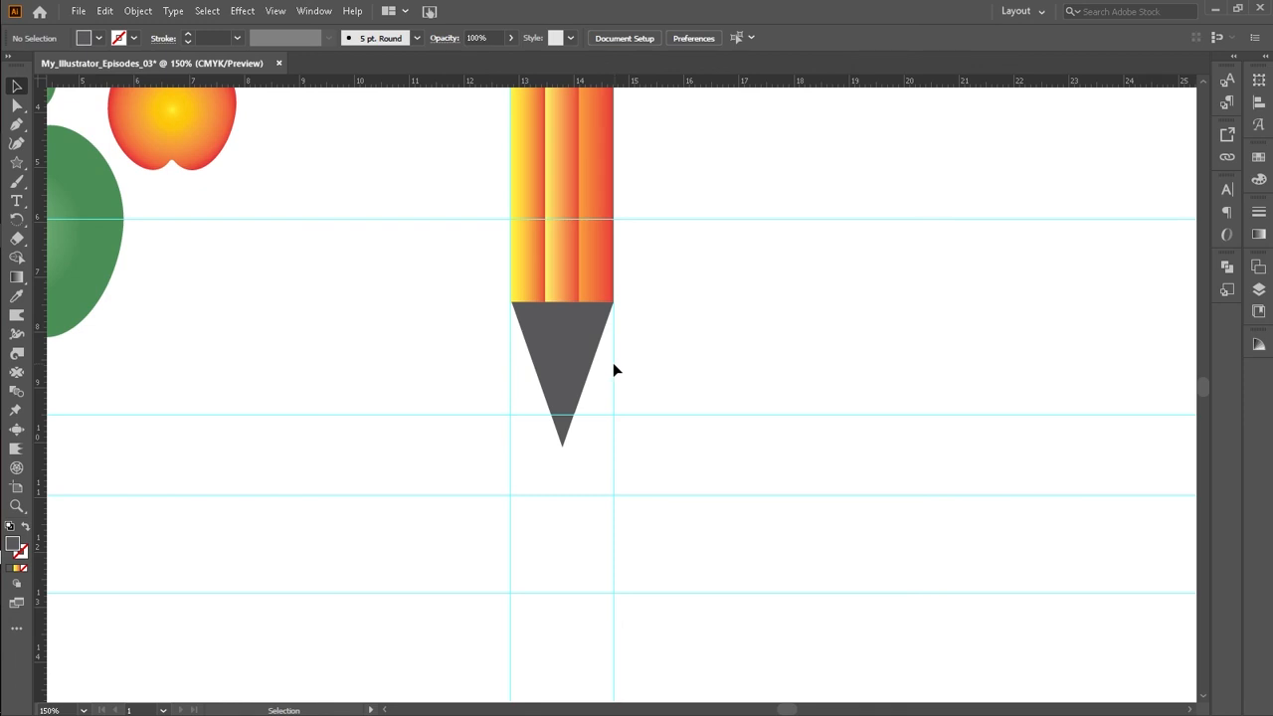
Step: Ungroup the tip and fill the small point piece with black
left_click(565, 443)
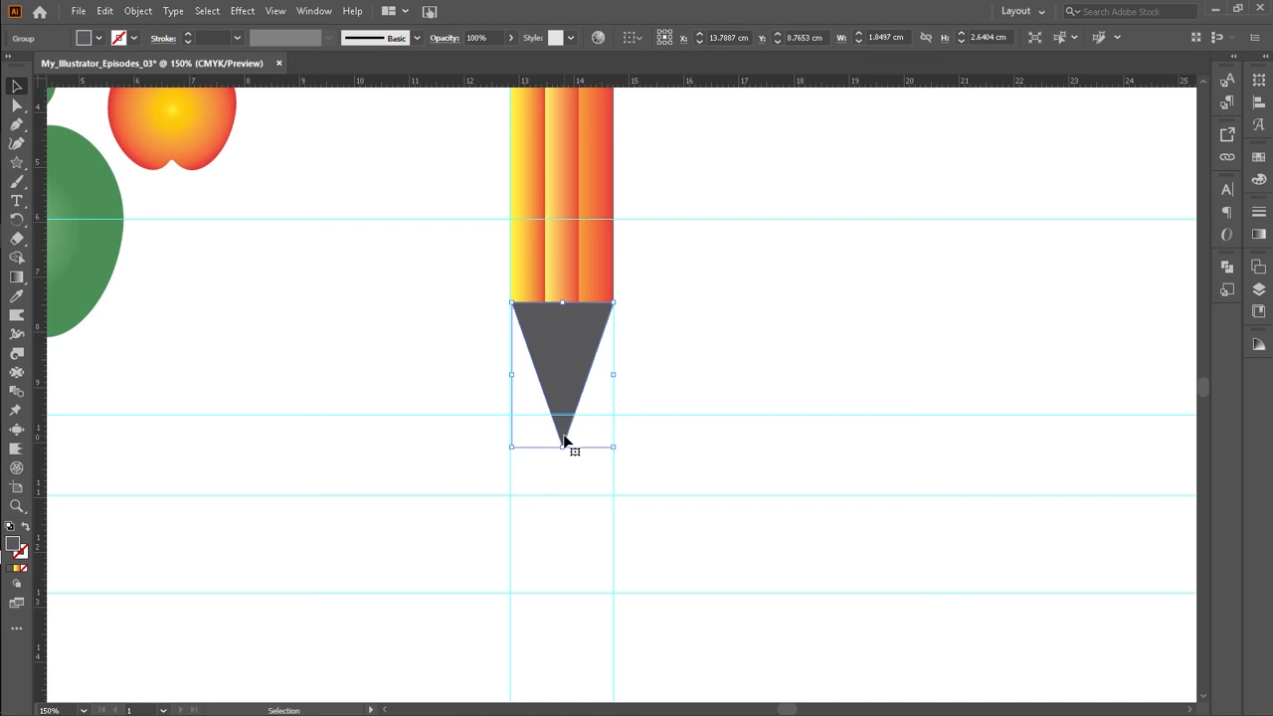
right_click(563, 360)
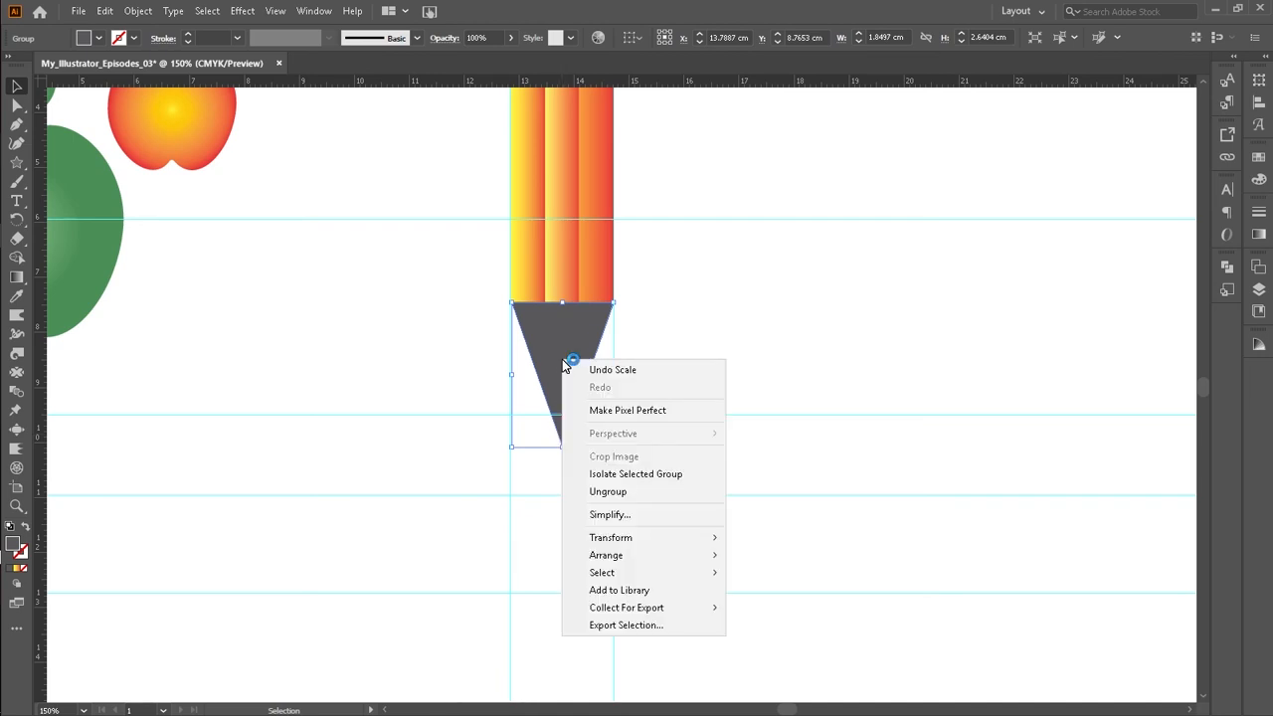
left_click(621, 492)
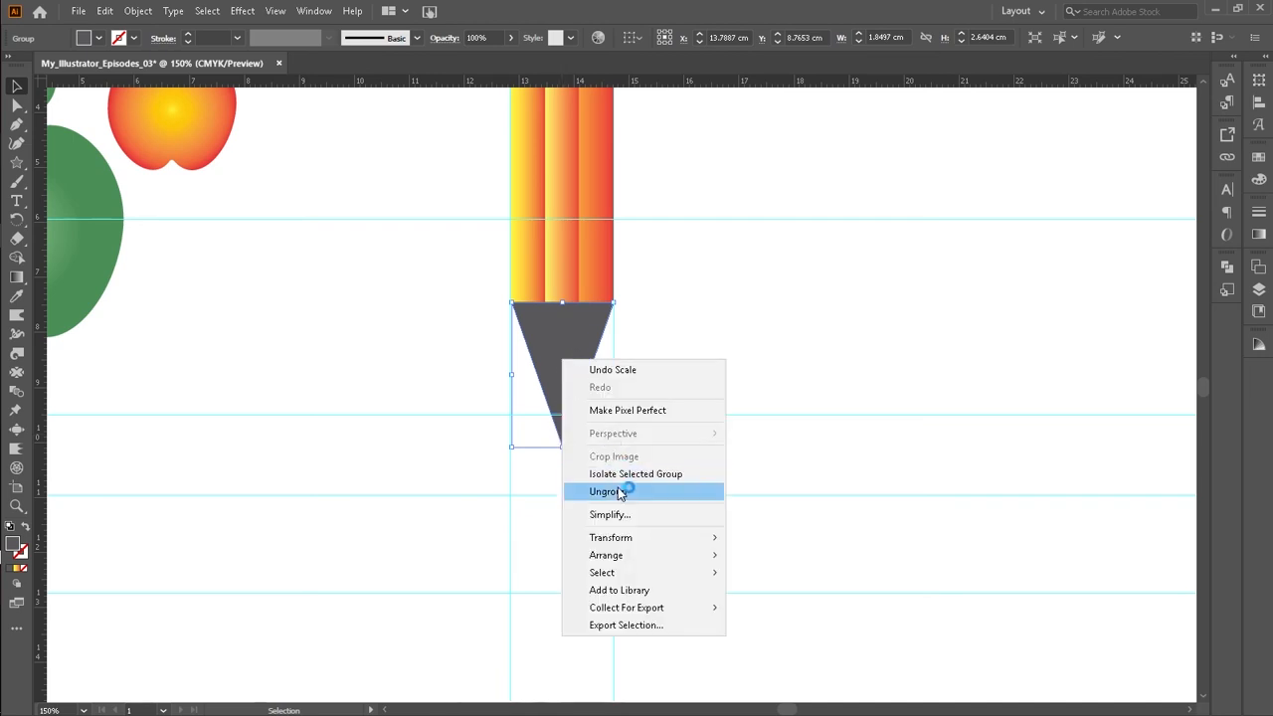
left_click(738, 314)
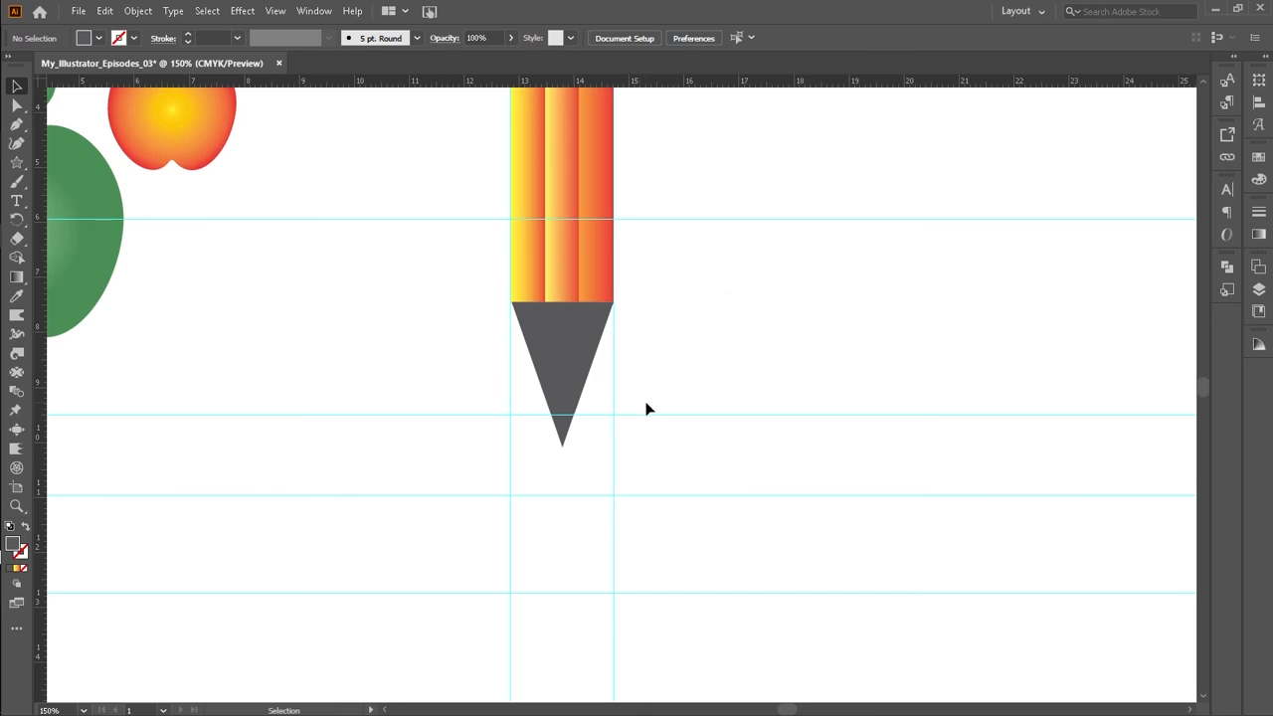
left_click(562, 429)
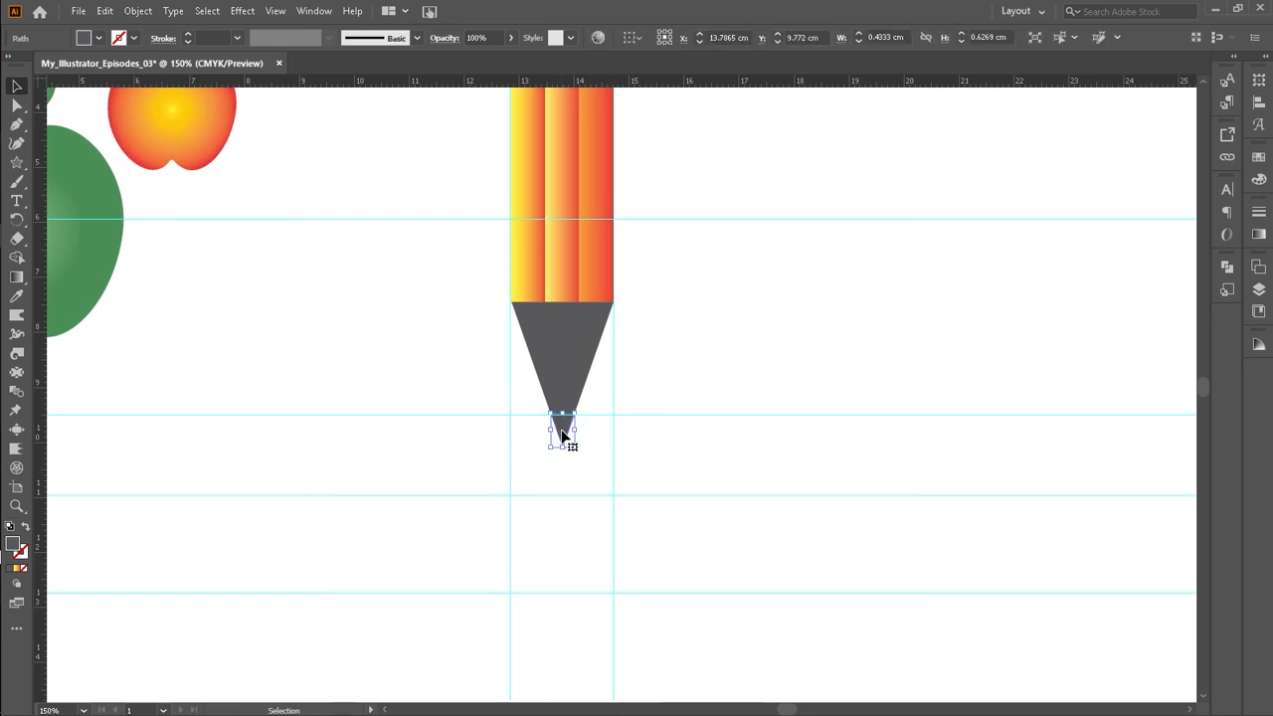
left_click(98, 38)
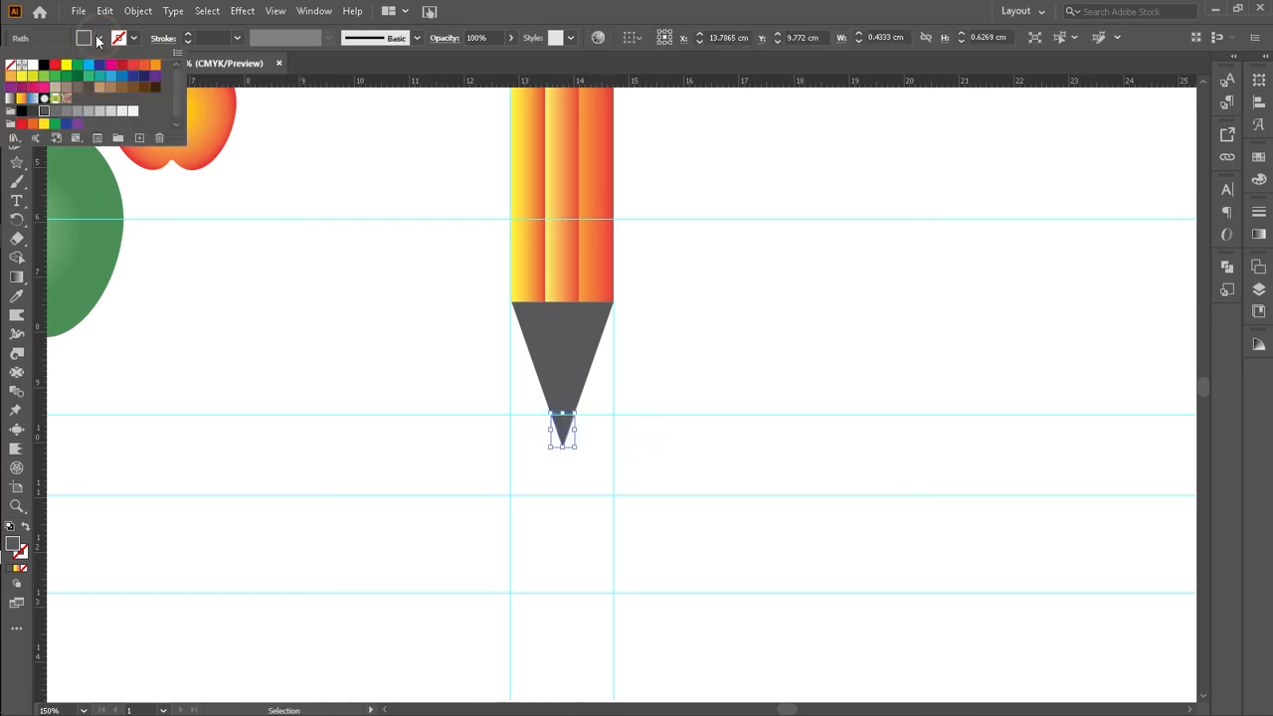
left_click(44, 66)
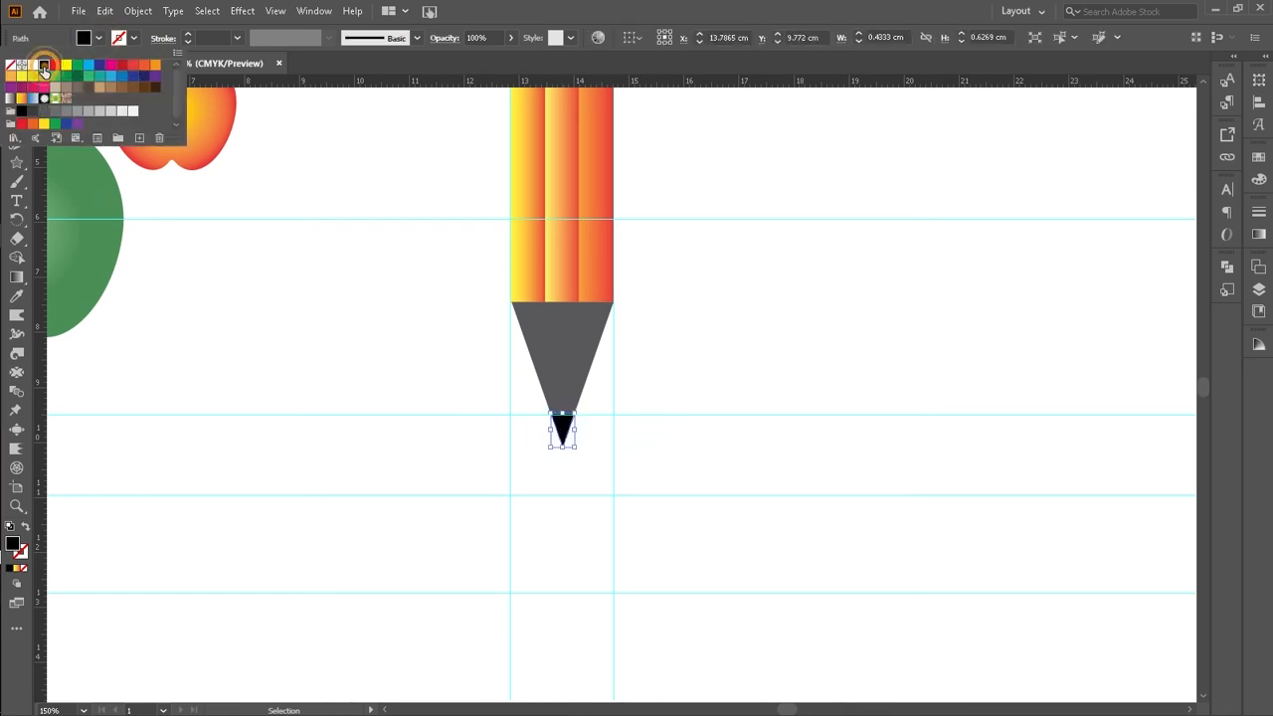
left_click(215, 332)
Step: Group the grey and black tip pieces together again
left_click(692, 360)
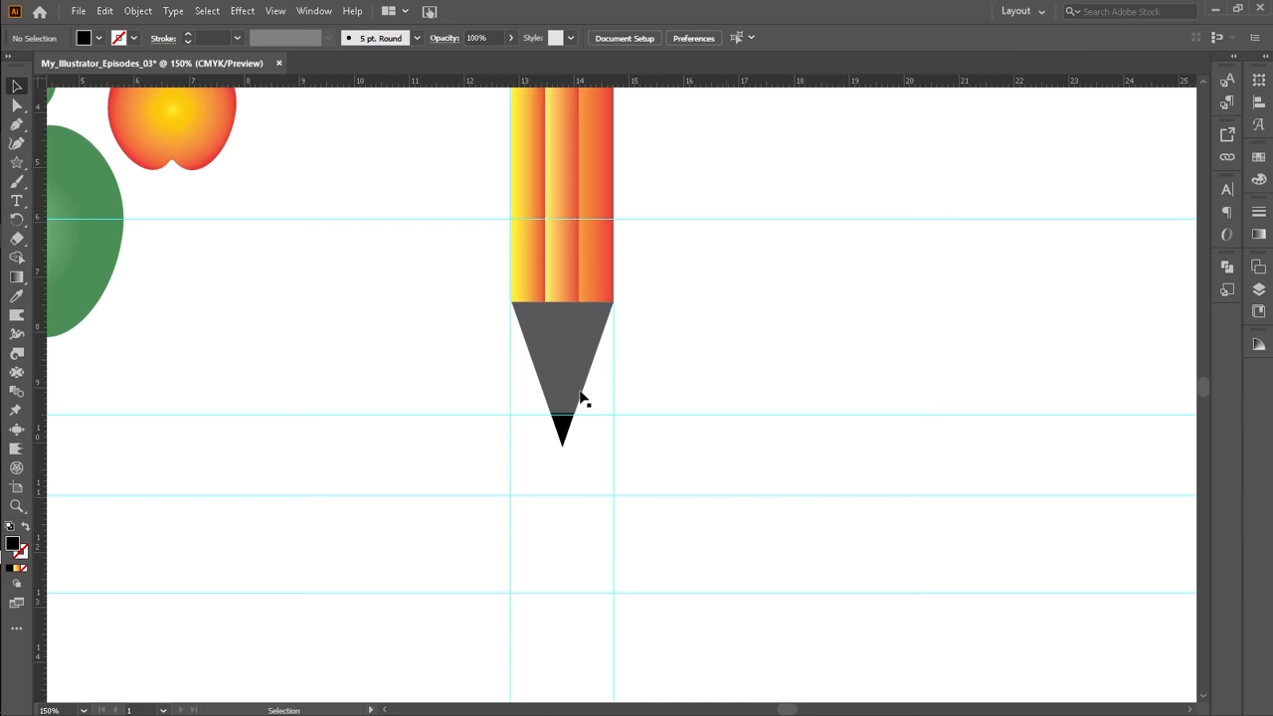
mouse_move(455, 331)
left_mouse_down()
mouse_move(616, 421)
mouse_move(597, 443)
left_mouse_up()
right_click(557, 398)
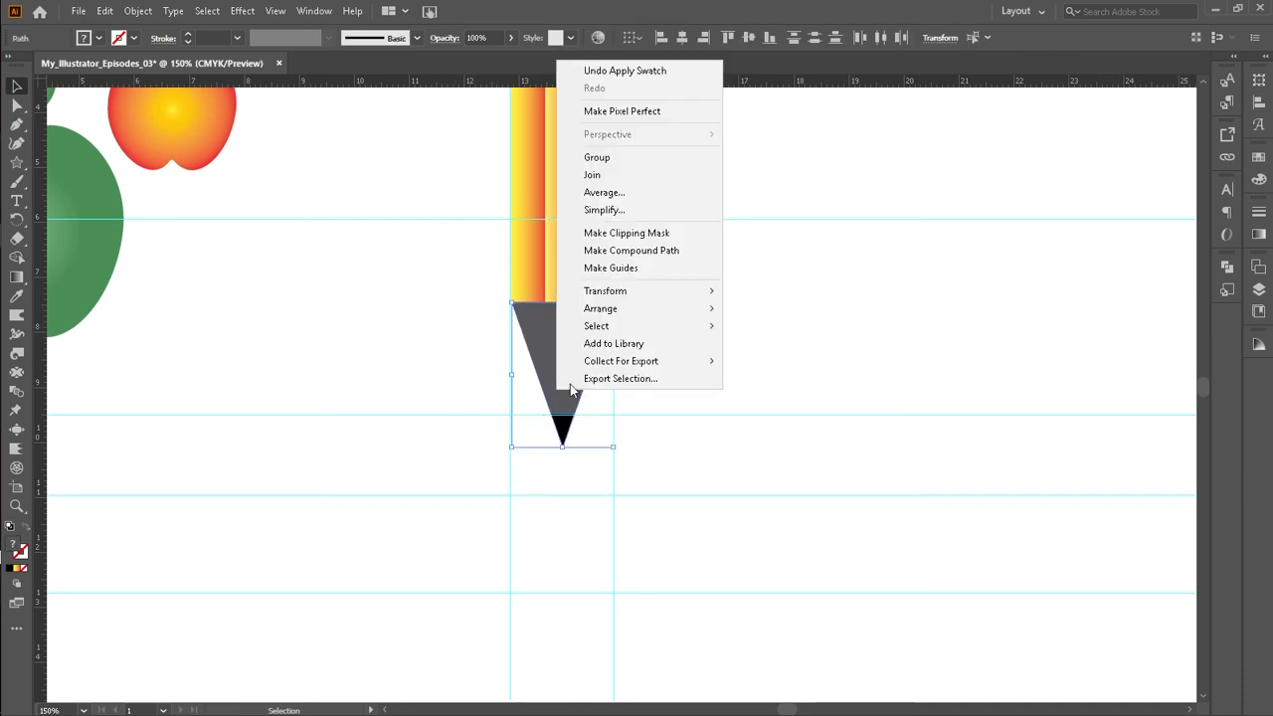
left_click(614, 160)
left_click(699, 364)
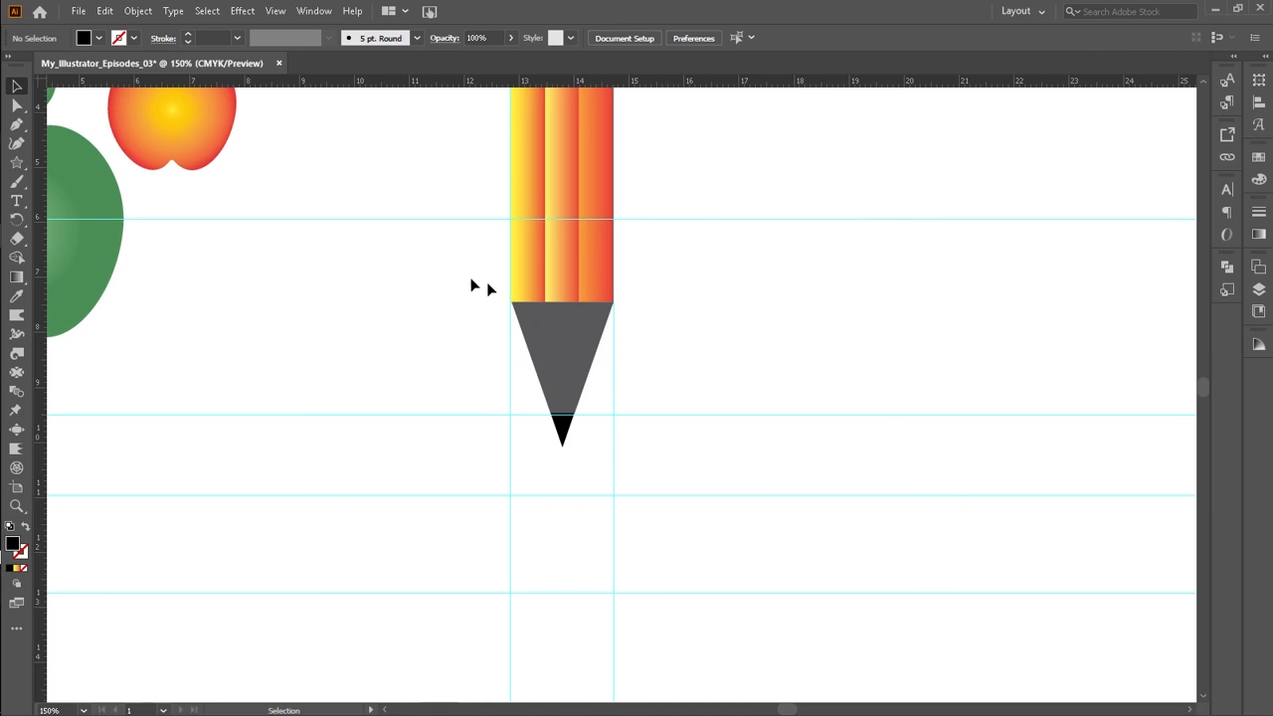
Step: Group the tip with the pencil body
left_click_drag(474, 245, 611, 336)
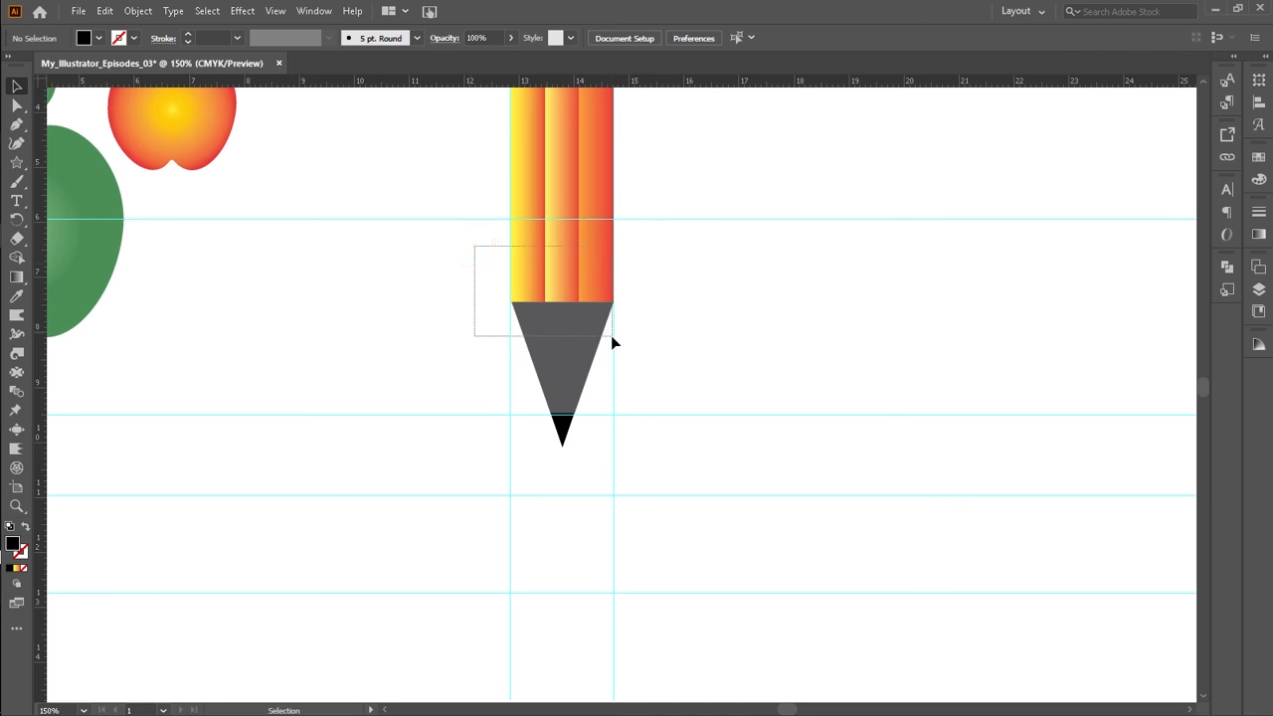
right_click(574, 293)
left_click(621, 408)
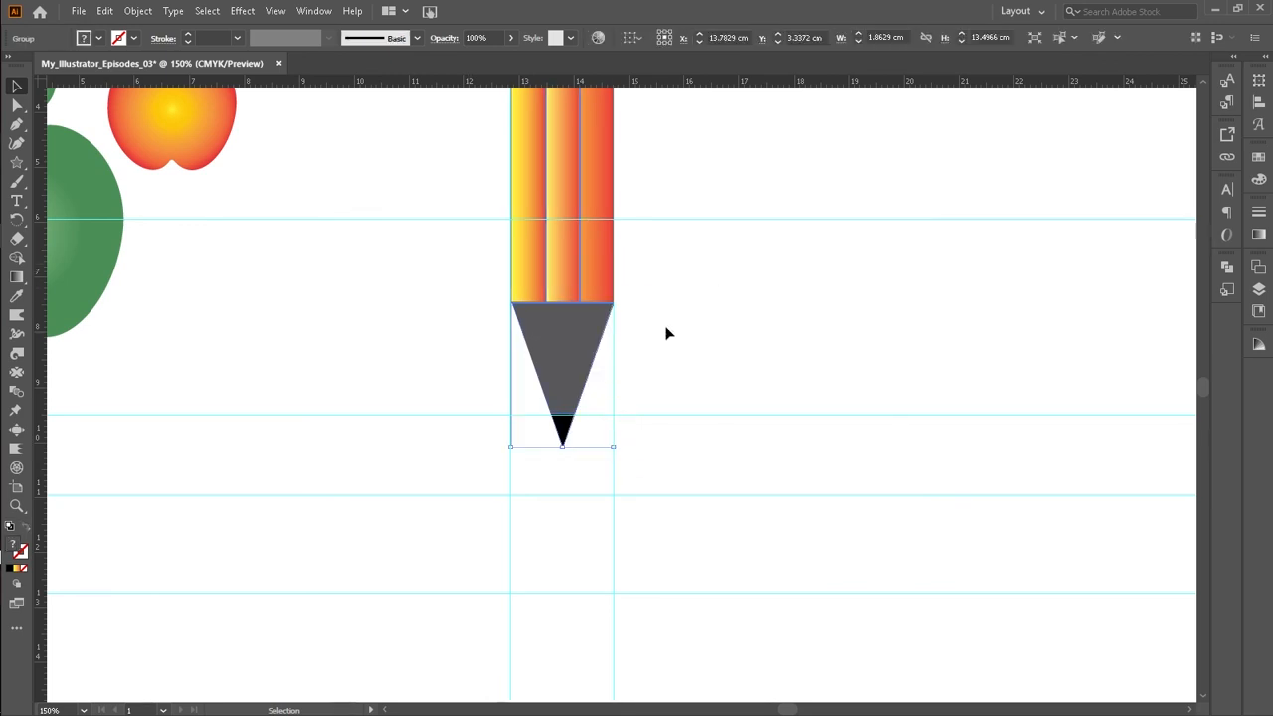
left_click(667, 333)
Step: Zoom out and shift the whole grouped pencil slightly on the artboard
key("ctrl+minus")
key("ctrl+minus")
key("ctrl+minus")
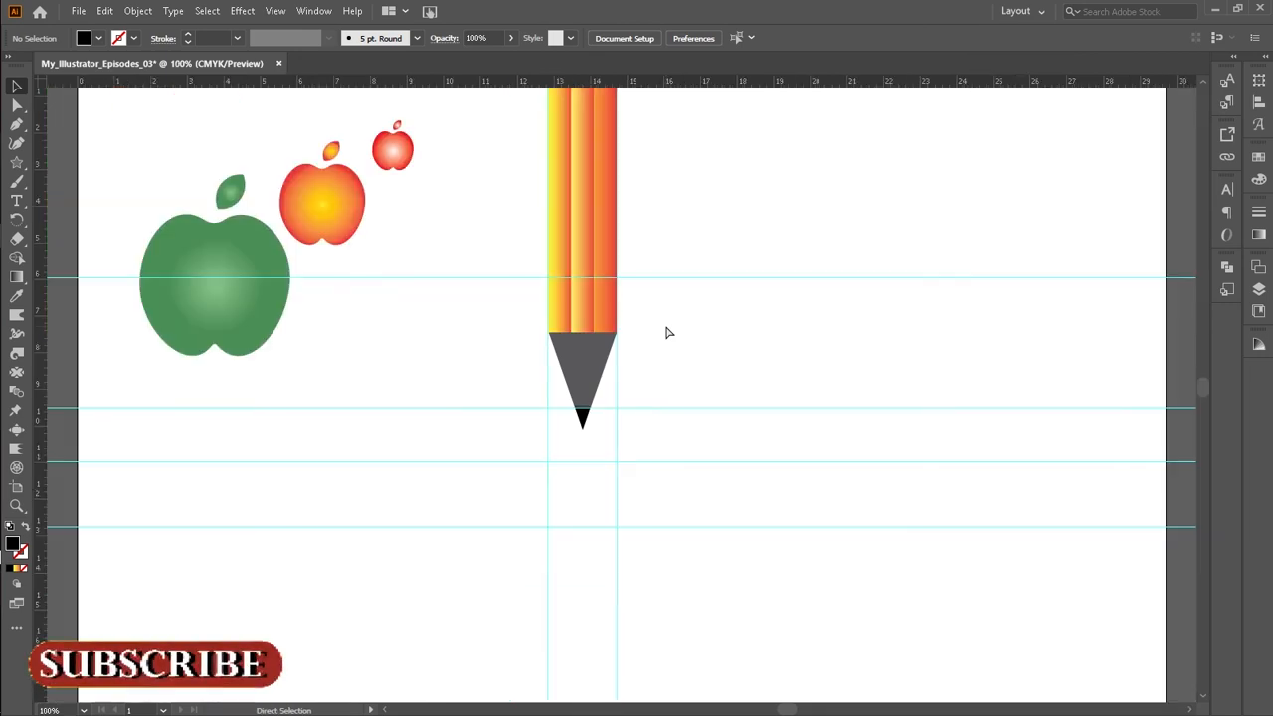
mouse_move(601, 284)
left_mouse_down()
mouse_move(605, 387)
mouse_move(571, 418)
mouse_move(647, 427)
mouse_move(663, 403)
left_mouse_up()
left_click(761, 335)
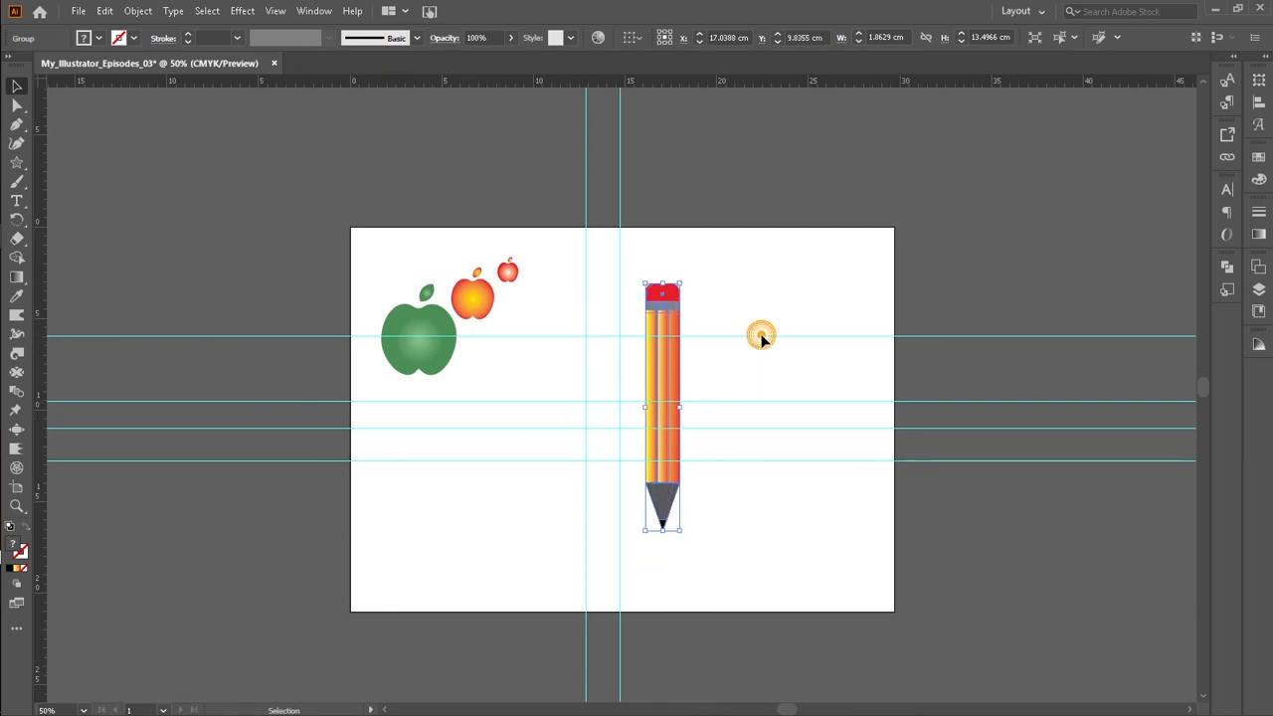
mouse_move(712, 294)
left_mouse_down()
mouse_move(739, 483)
mouse_move(609, 547)
left_mouse_up()
left_click_drag(684, 411, 666, 414)
left_click(711, 361)
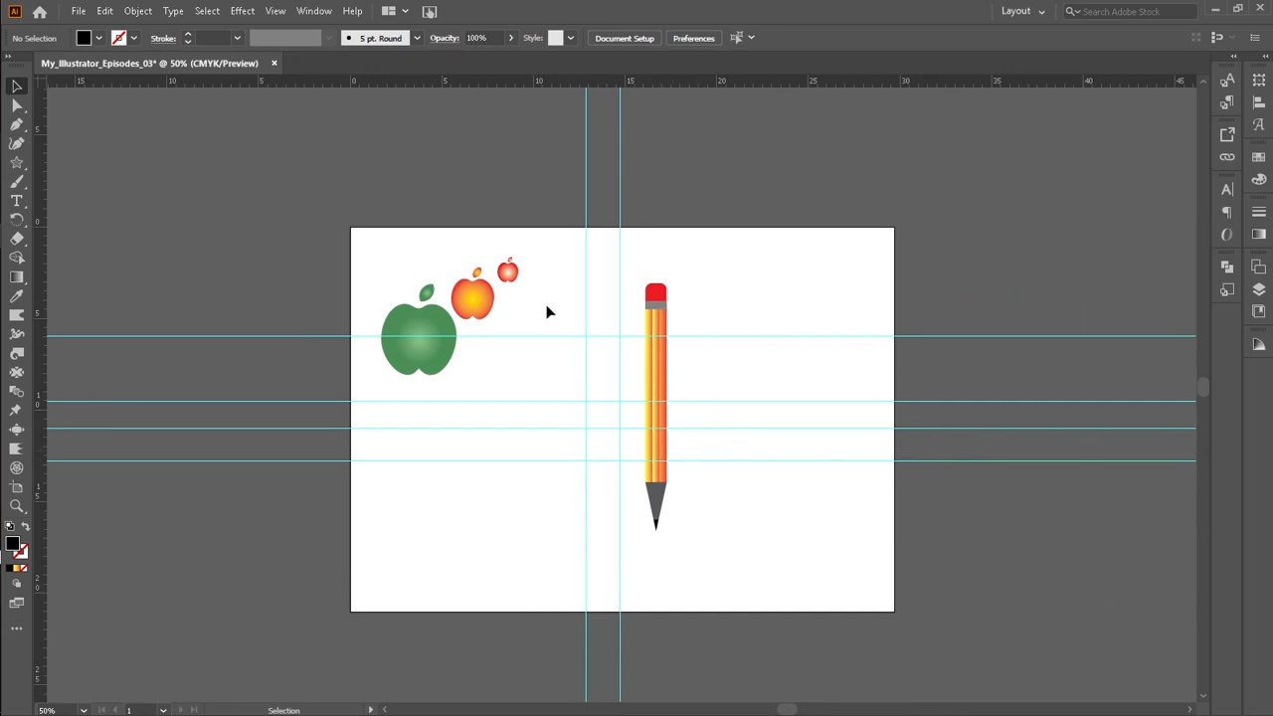
Step: Scale up the three apples and move them lower on the artboard
left_click_drag(384, 265, 538, 368)
left_click_drag(481, 316, 517, 371)
left_click_drag(551, 418, 599, 460)
mouse_move(463, 421)
left_mouse_down()
mouse_move(511, 449)
mouse_move(447, 434)
left_mouse_up()
Step: Move the pencil to the right side of the artboard and fit the artboard in view
left_click(722, 506)
mouse_move(667, 491)
left_mouse_down()
mouse_move(659, 504)
mouse_move(775, 489)
left_mouse_up()
left_click(730, 512)
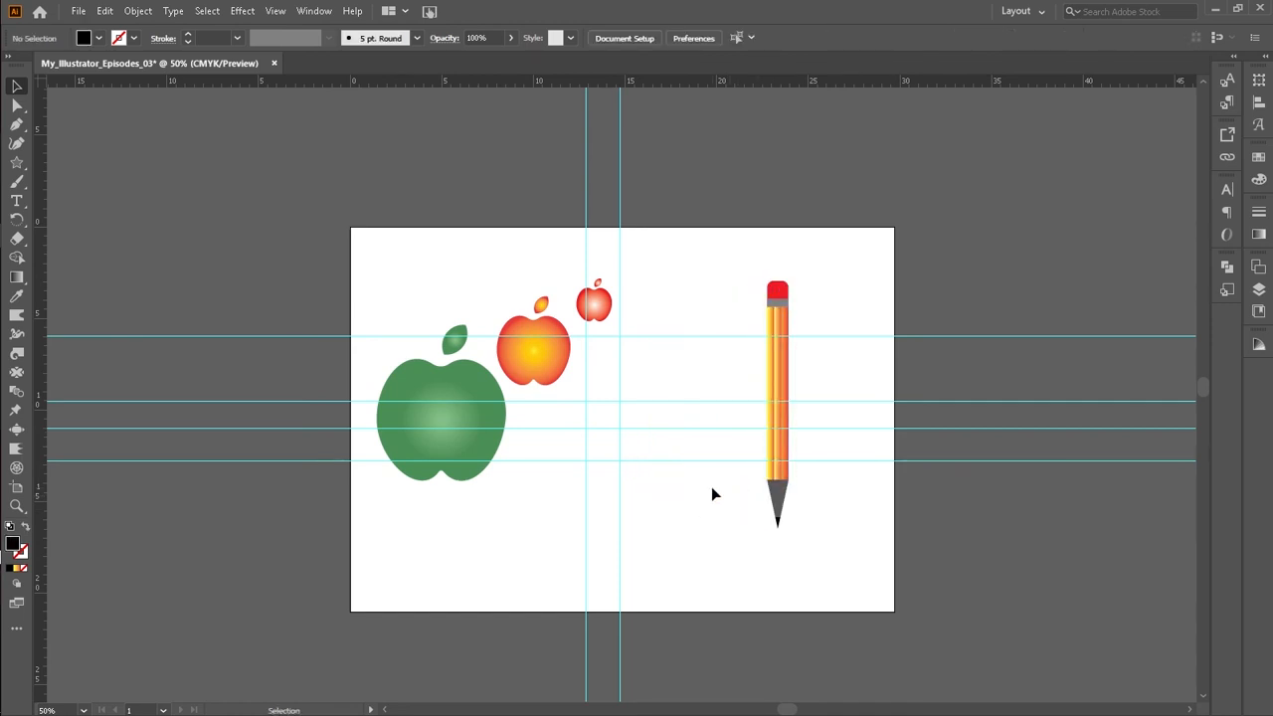
key("ctrl+0")
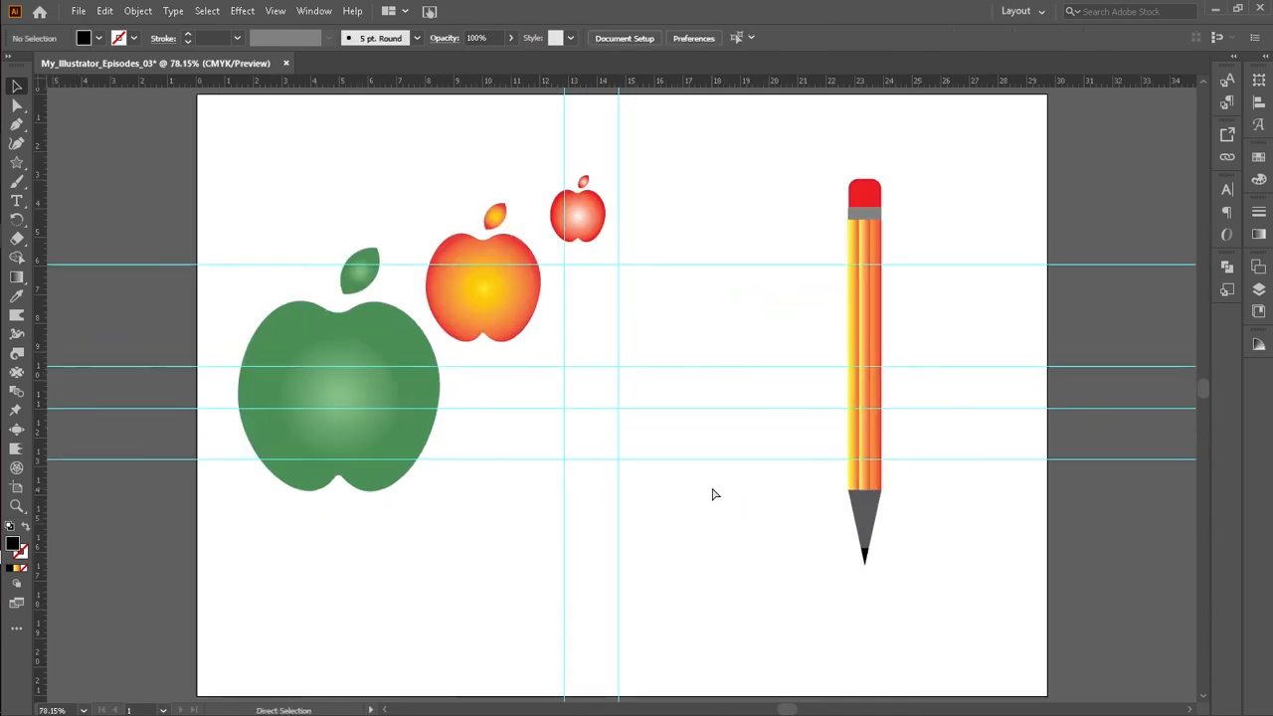
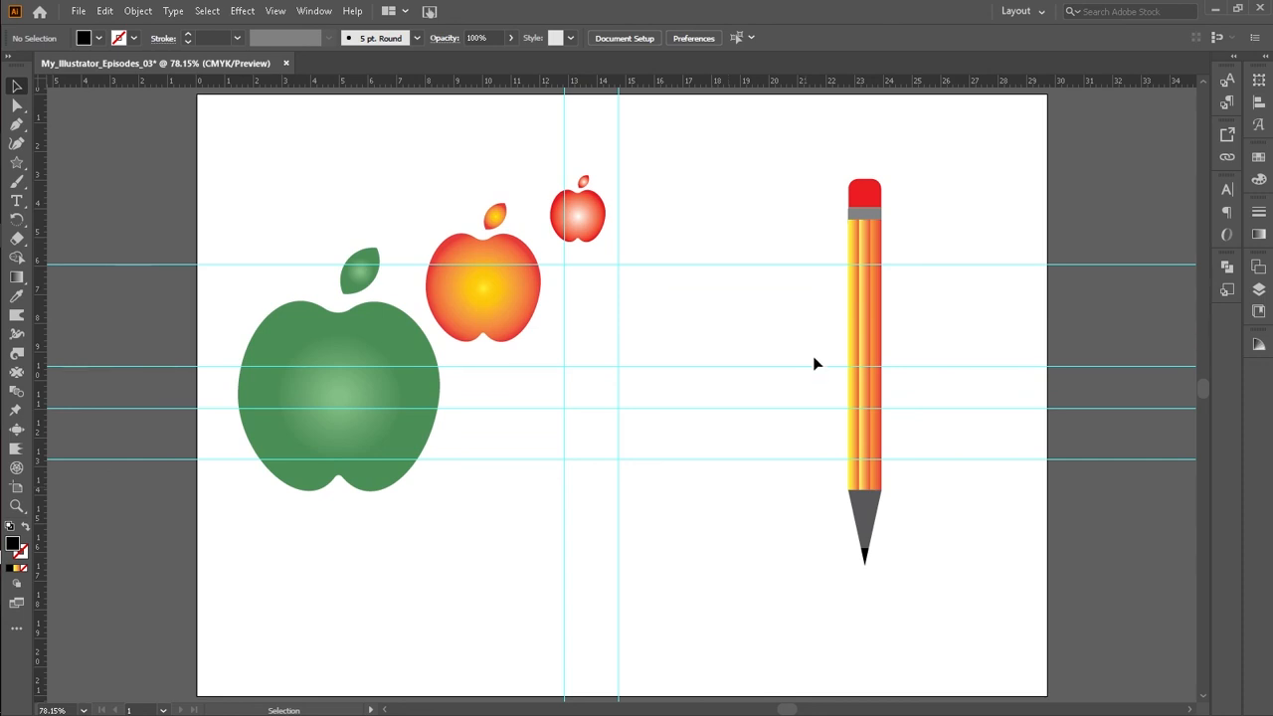
Step: Nudge the apple group slightly right and down on the artboard
left_click_drag(495, 296, 516, 309)
left_click(699, 204)
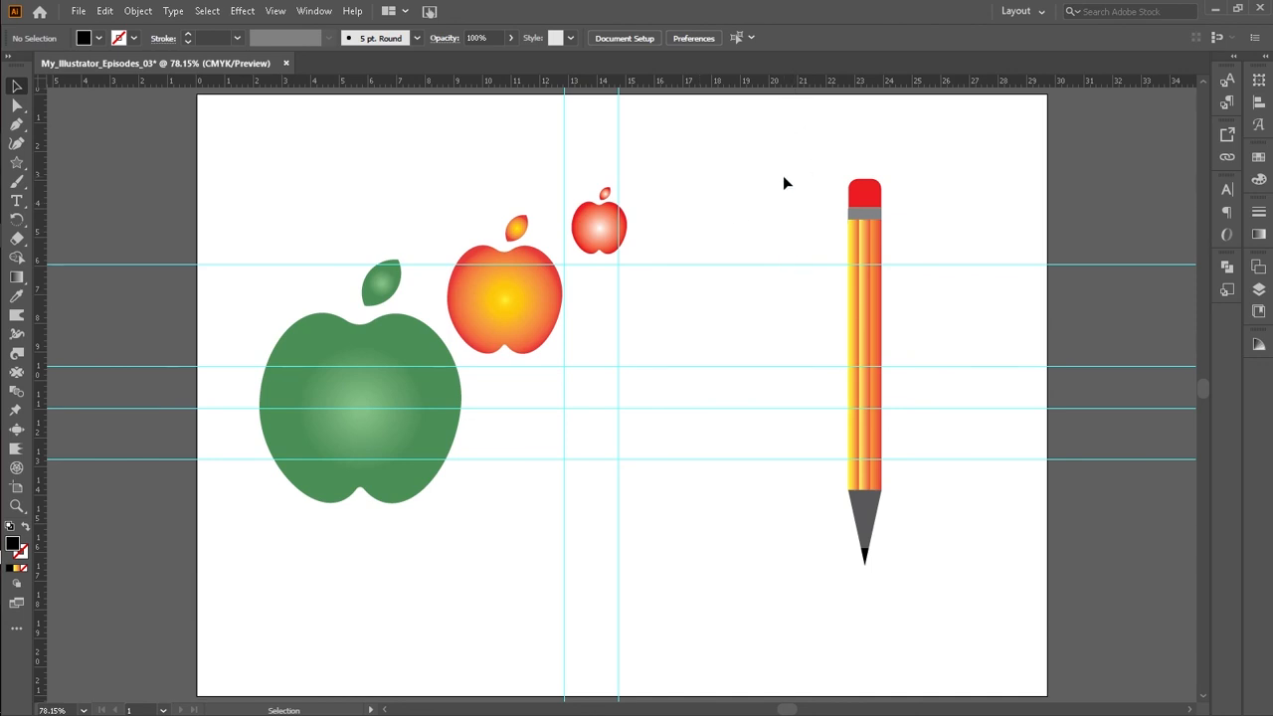
Step: Zoom in to inspect the pencil's eraser and tip up close, then fit the artboard in view
key("z")
left_click_drag(786, 177, 918, 605)
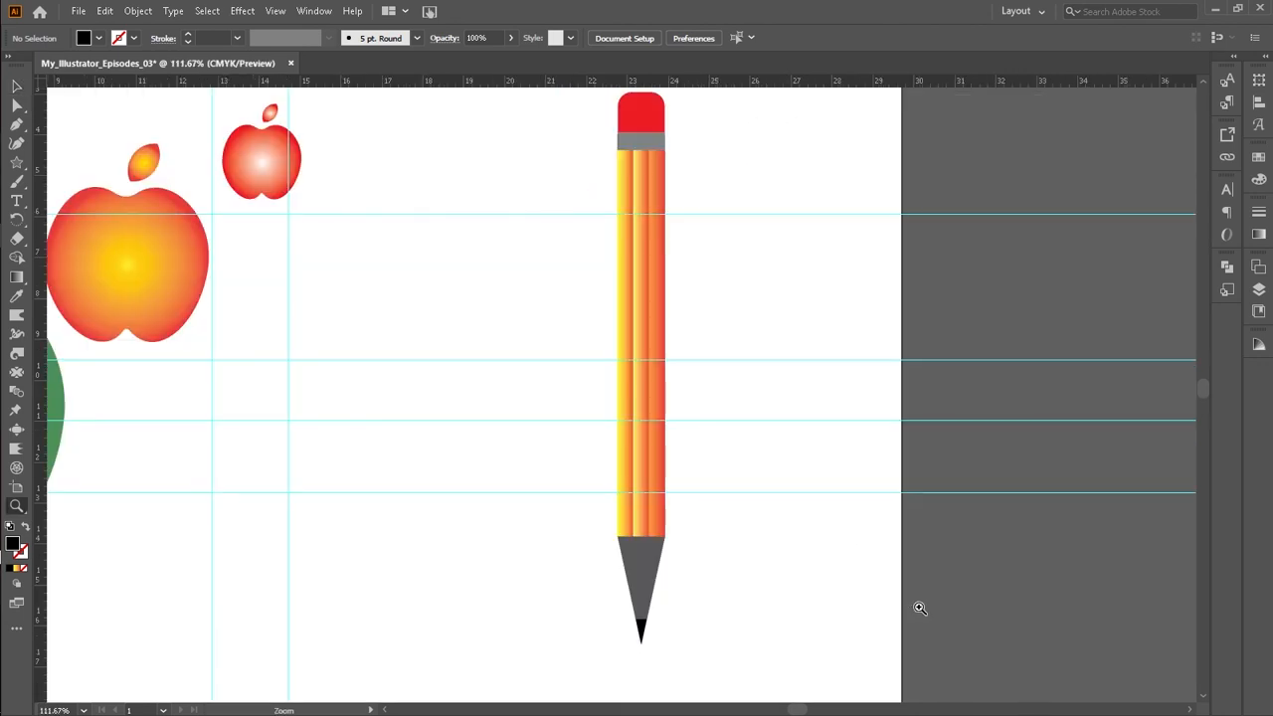
scroll(673, 521, "up", 1)
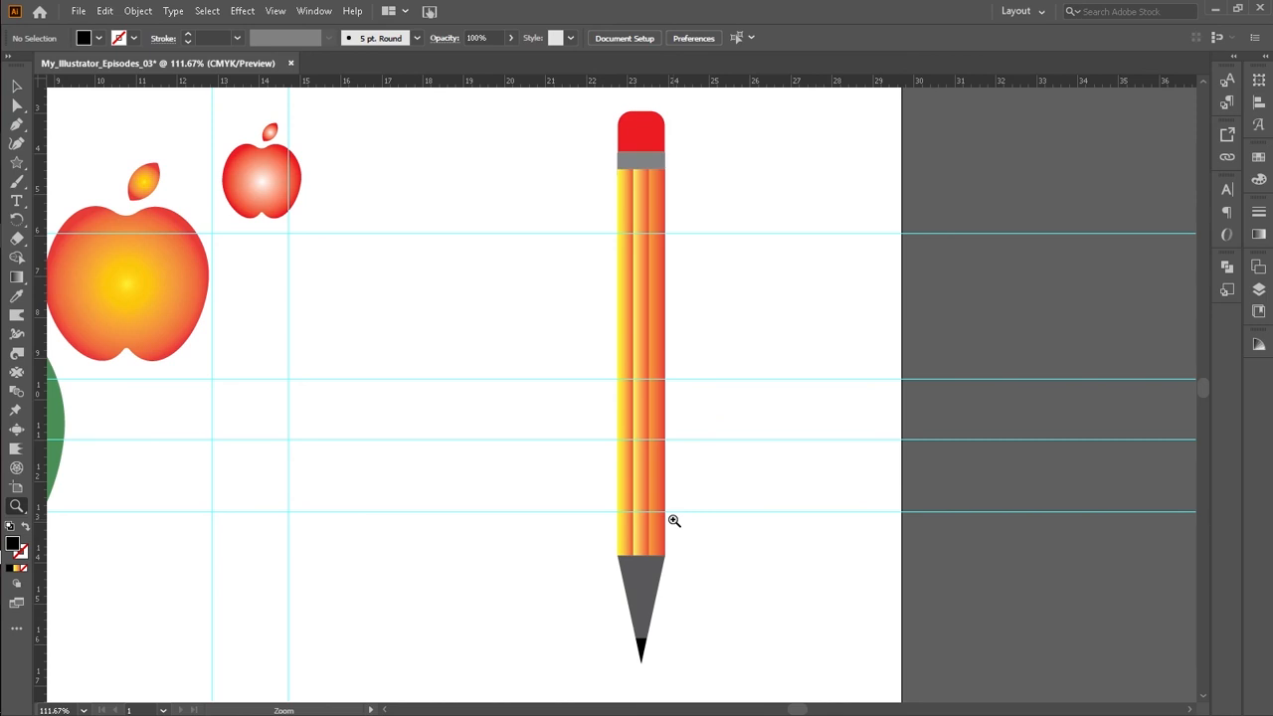
mouse_move(577, 125)
left_mouse_down()
mouse_move(579, 517)
mouse_move(691, 597)
left_mouse_up()
scroll(690, 596, "down", 3)
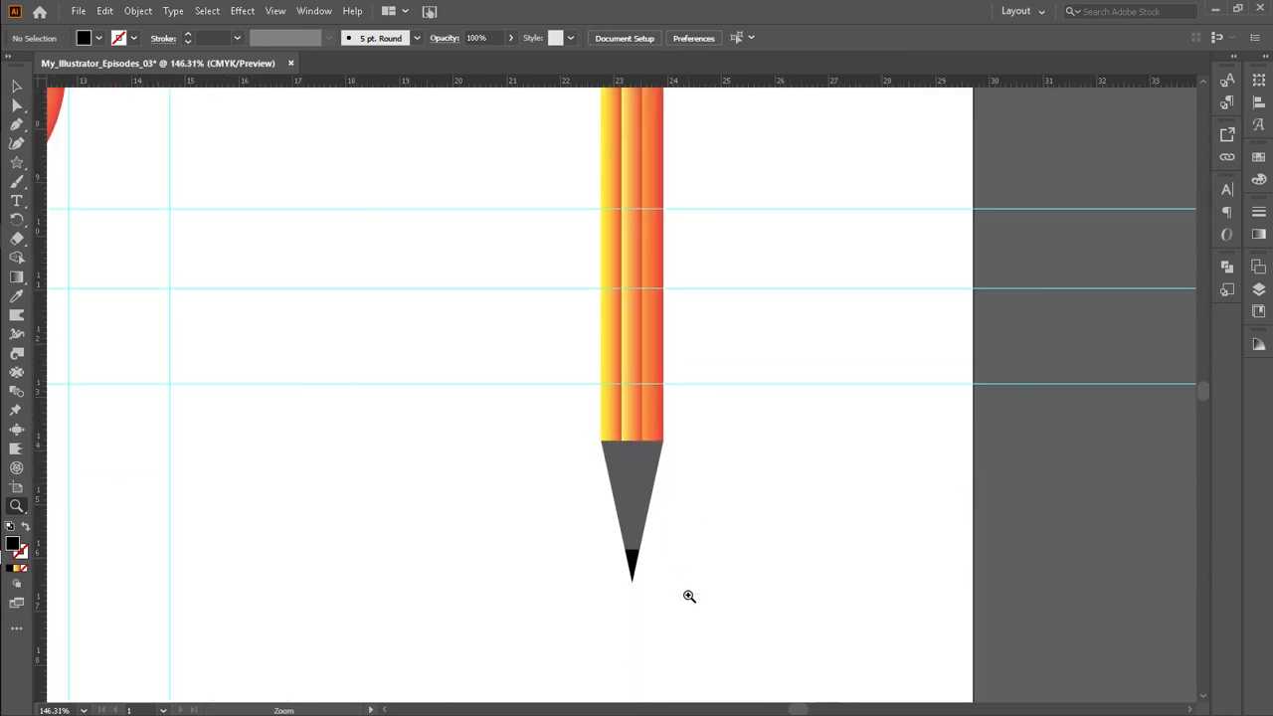
scroll(690, 596, "up", 9)
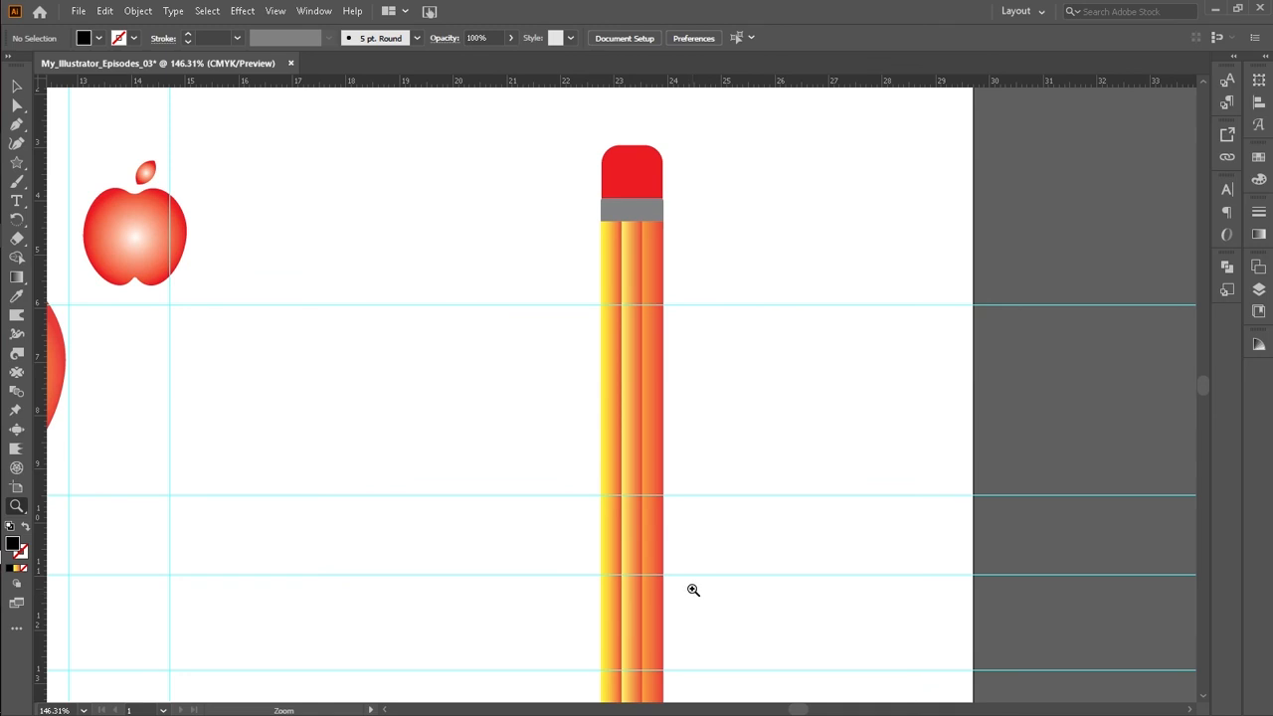
key("ctrl+0")
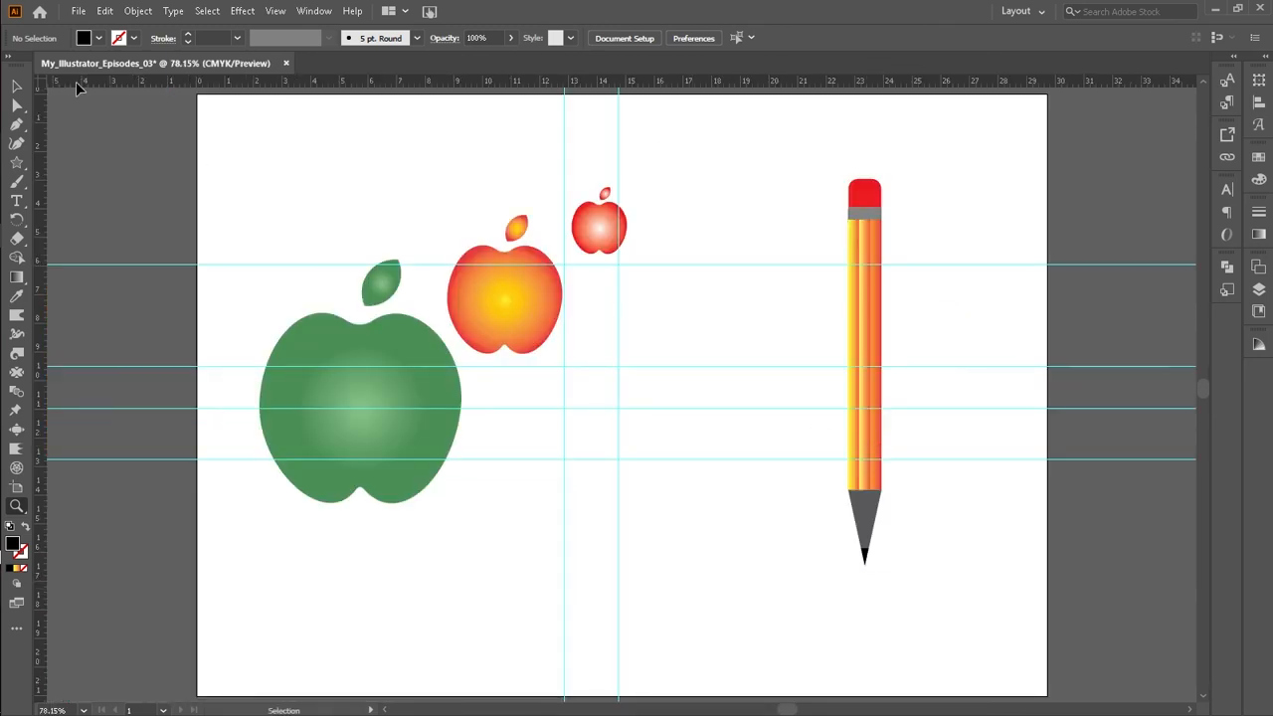
Step: Duplicate the pencil, placing the copy near the middle of the artboard
left_click(14, 86)
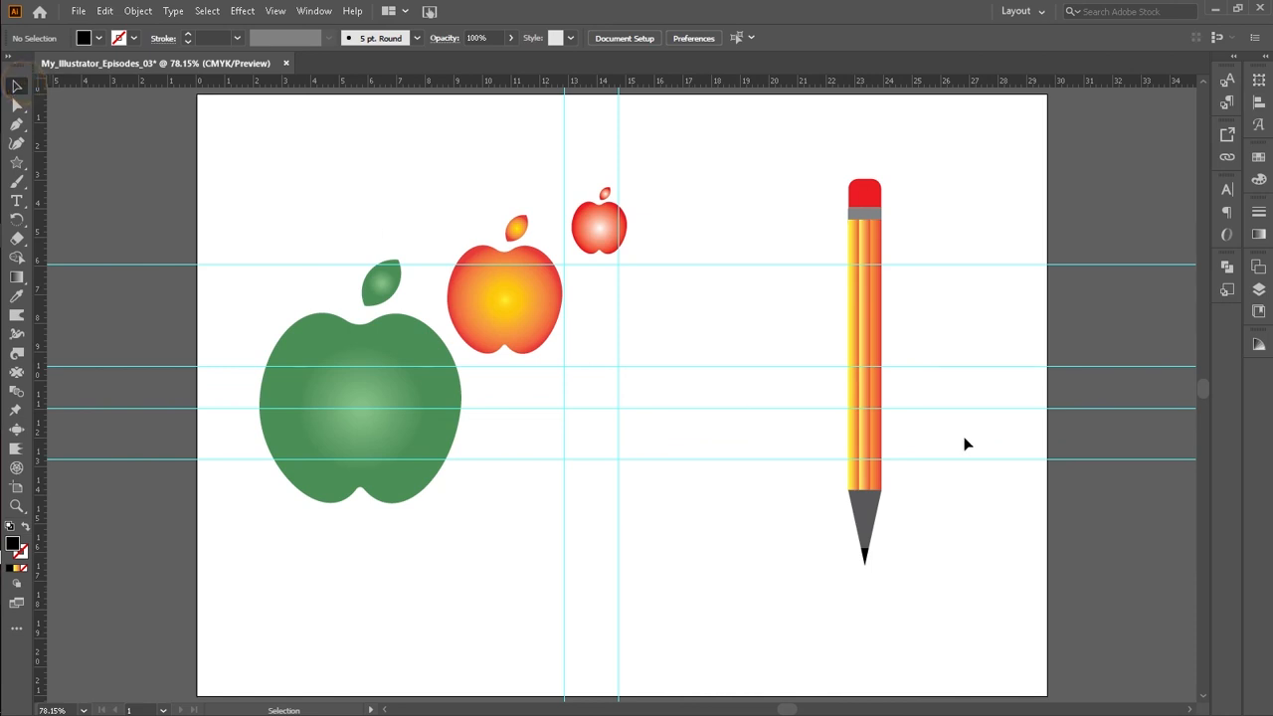
left_click(866, 406)
mouse_move(866, 406)
left_mouse_down()
mouse_move(747, 407)
mouse_move(604, 503)
left_mouse_up()
scroll(648, 395, "down", 5)
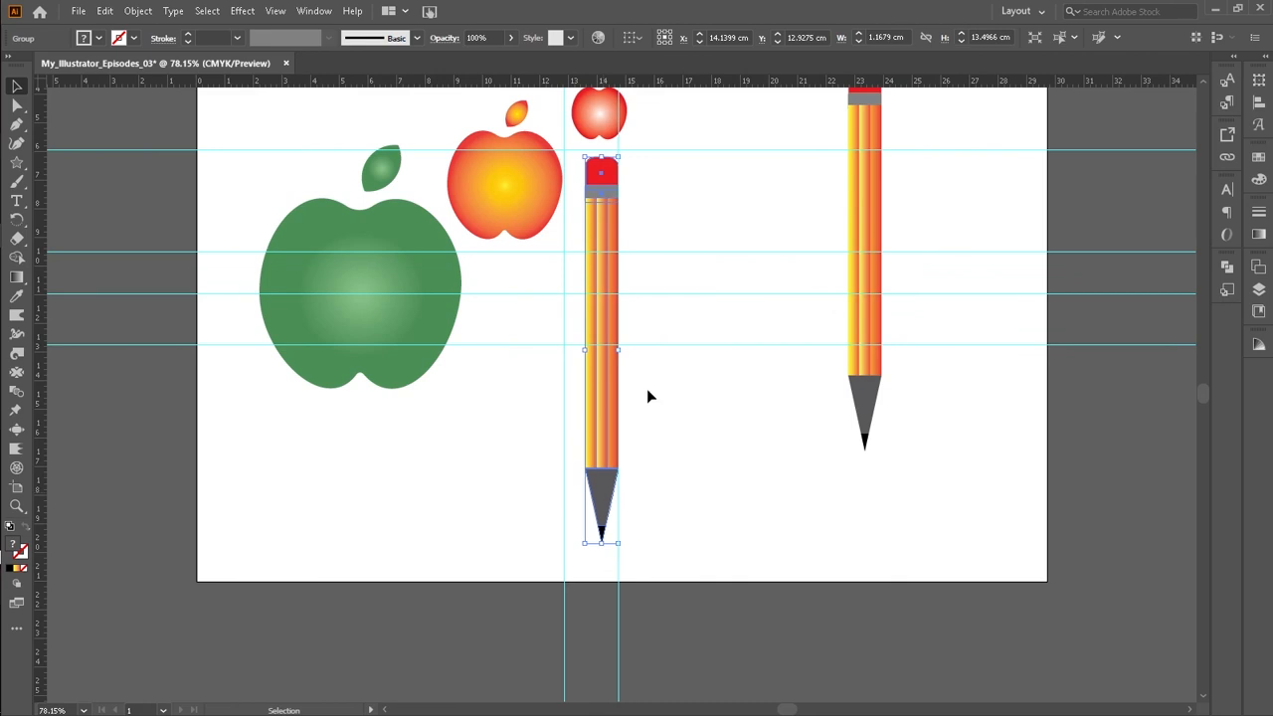
left_click_drag(599, 179, 601, 216)
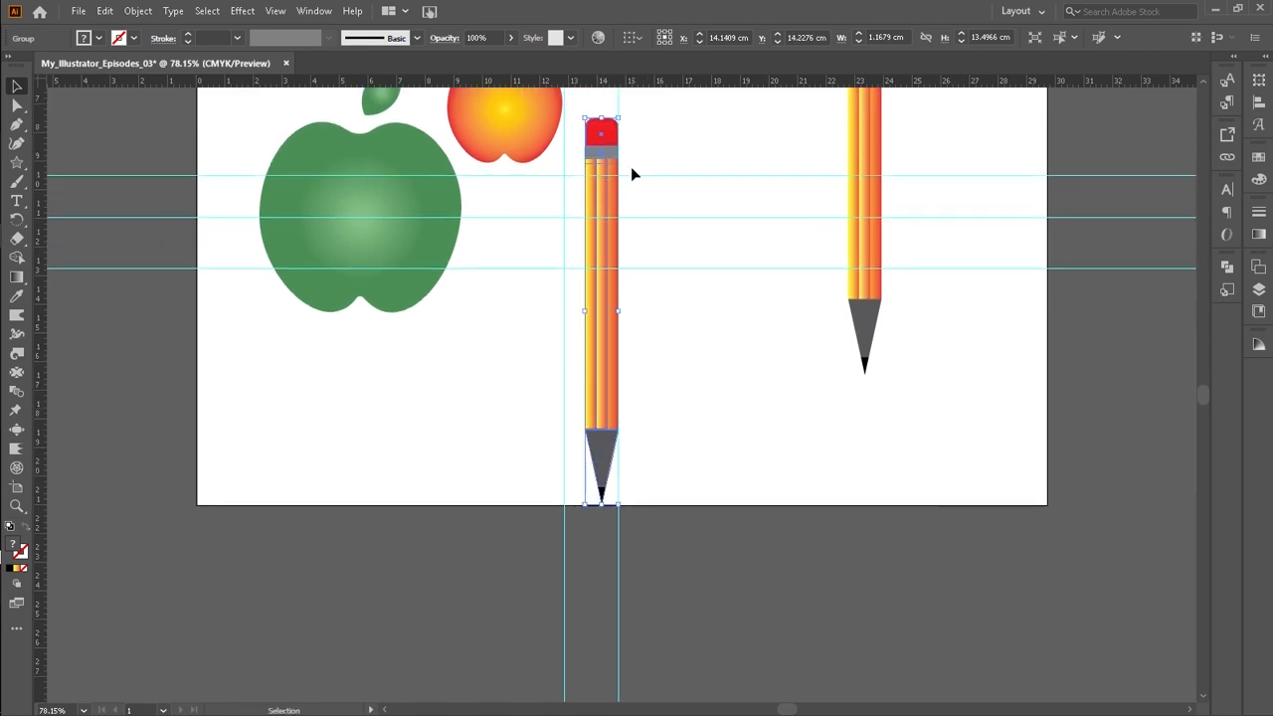
Step: Rotate the pencil copy to lie diagonally and move it to the bottom of the artboard
scroll(627, 189, "up", 3)
left_click_drag(601, 310, 605, 288)
mouse_move(628, 203)
left_mouse_down()
mouse_move(818, 369)
mouse_move(802, 327)
mouse_move(770, 335)
left_mouse_up()
mouse_move(669, 360)
left_mouse_down()
mouse_move(683, 478)
mouse_move(663, 443)
mouse_move(790, 401)
mouse_move(783, 380)
mouse_move(790, 441)
mouse_move(754, 496)
mouse_move(754, 477)
left_mouse_up()
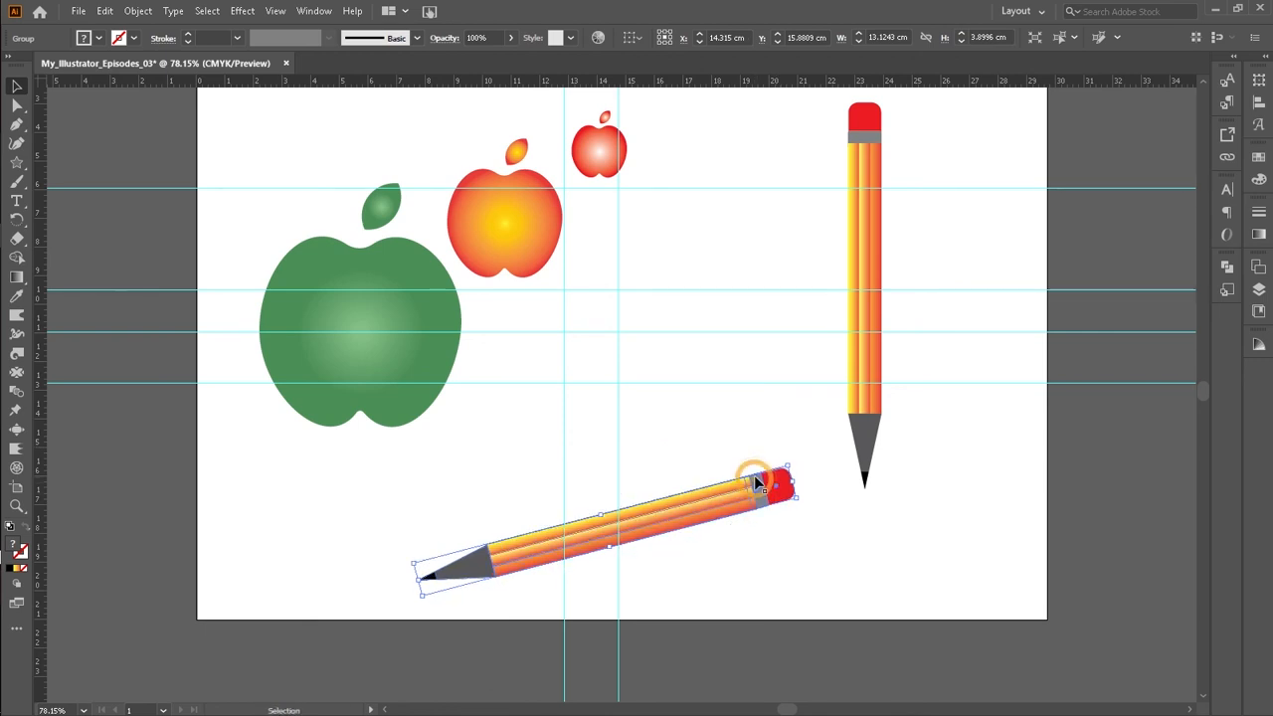
left_click(768, 435)
scroll(771, 440, "up", 2)
scroll(771, 440, "up", 1)
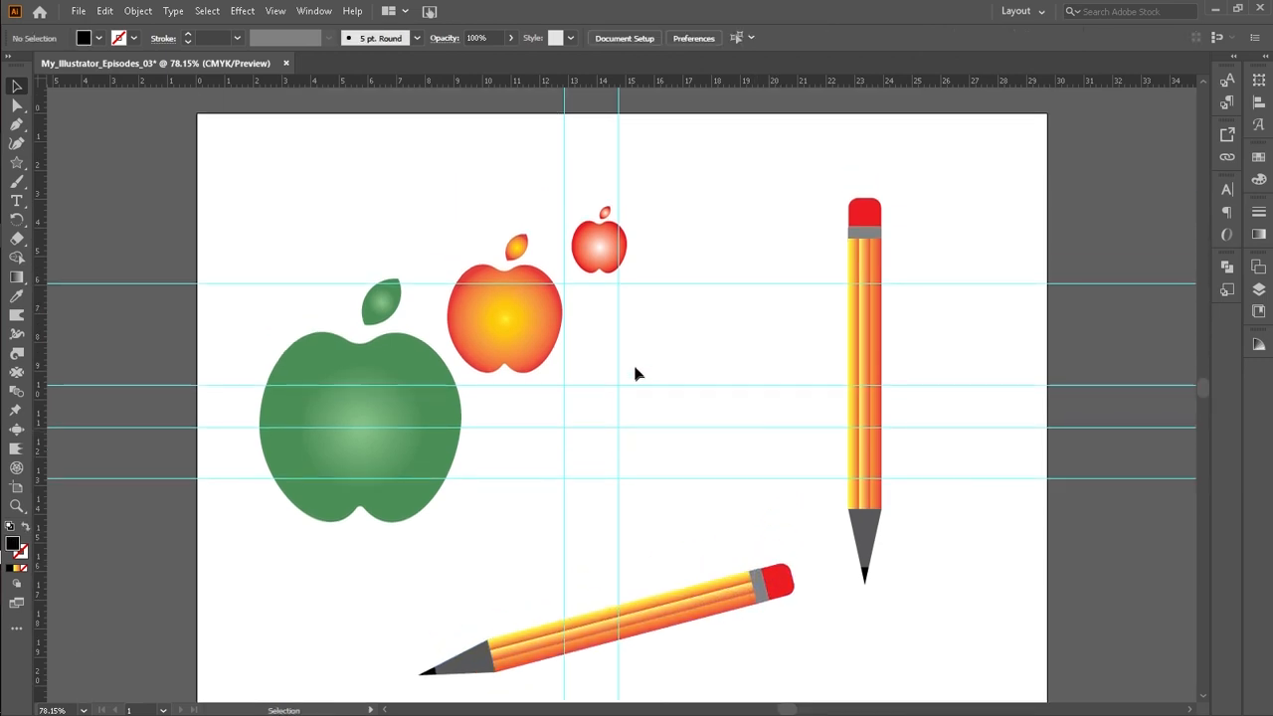
left_click(587, 261)
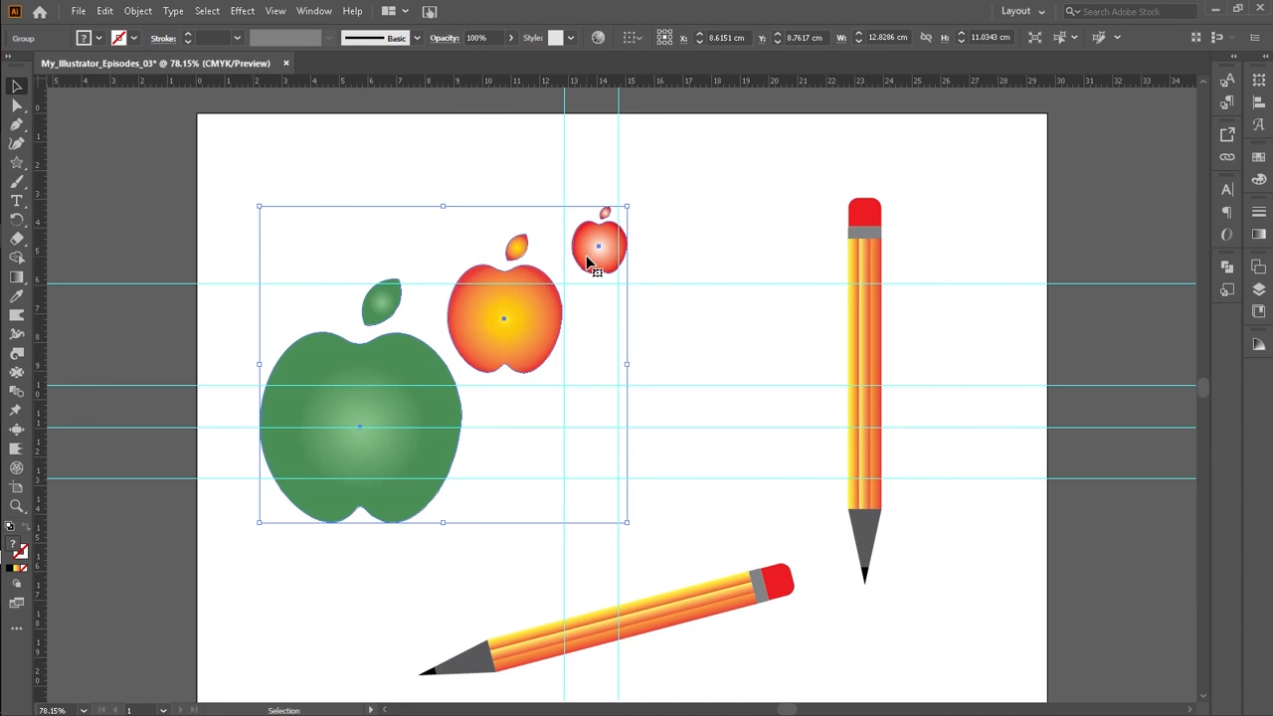
left_click(708, 117)
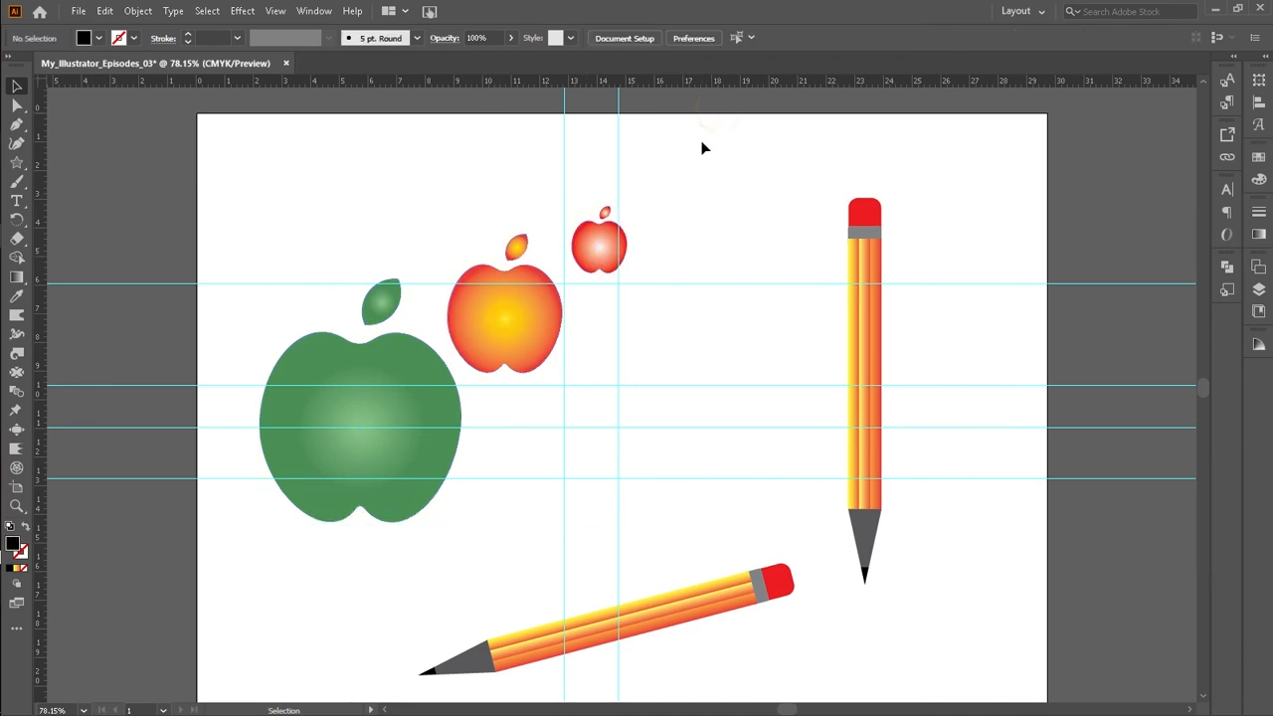
left_click(16, 162)
left_click(89, 182)
left_click_drag(671, 167, 801, 282)
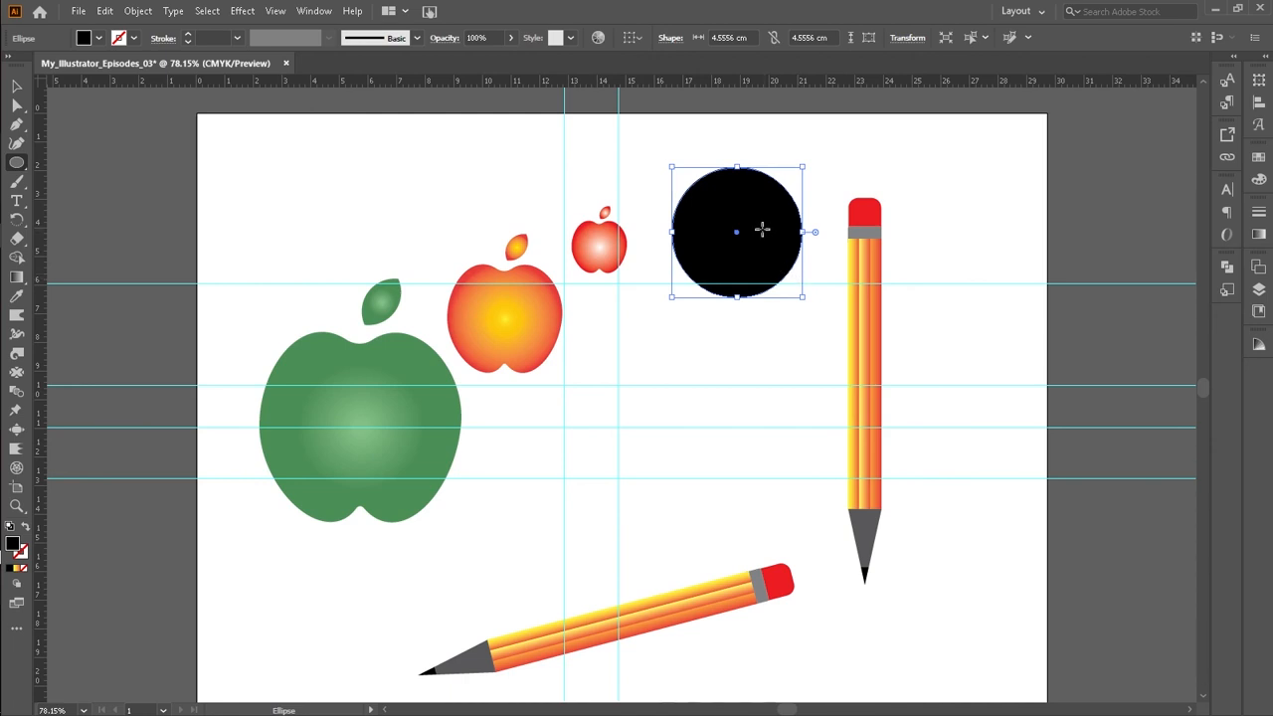
key("Delete")
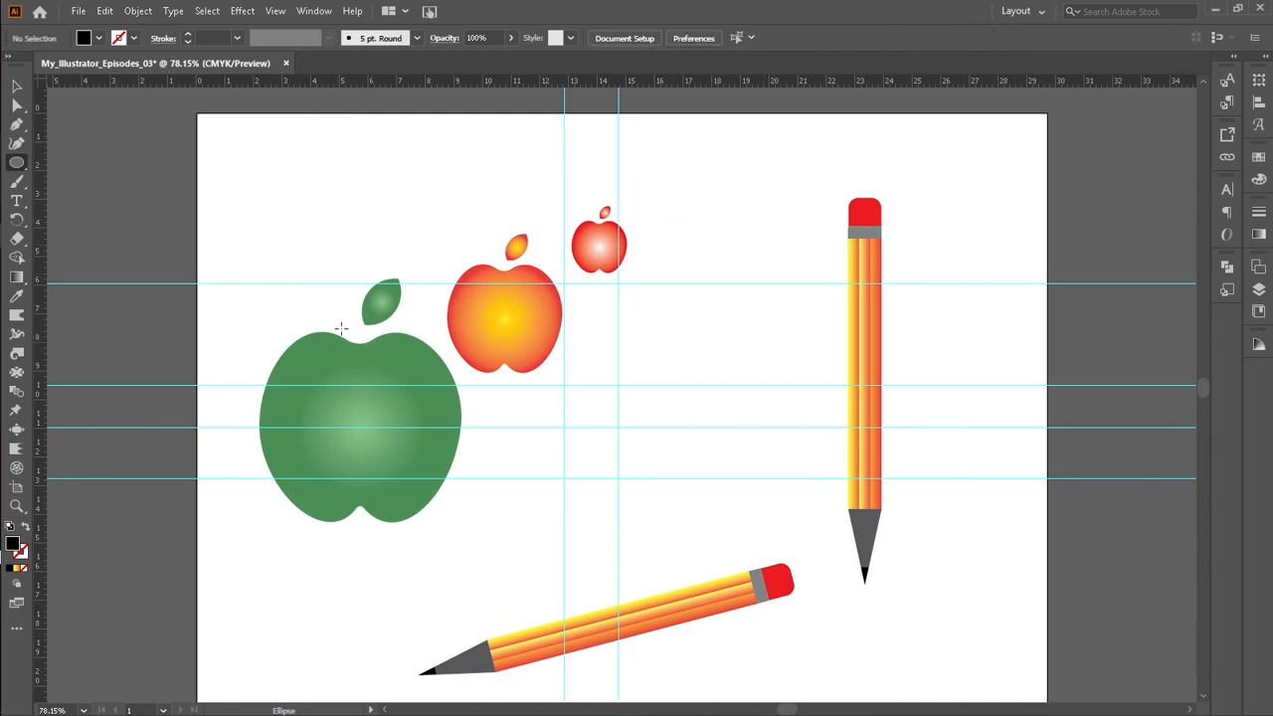
left_click_drag(327, 259, 471, 529)
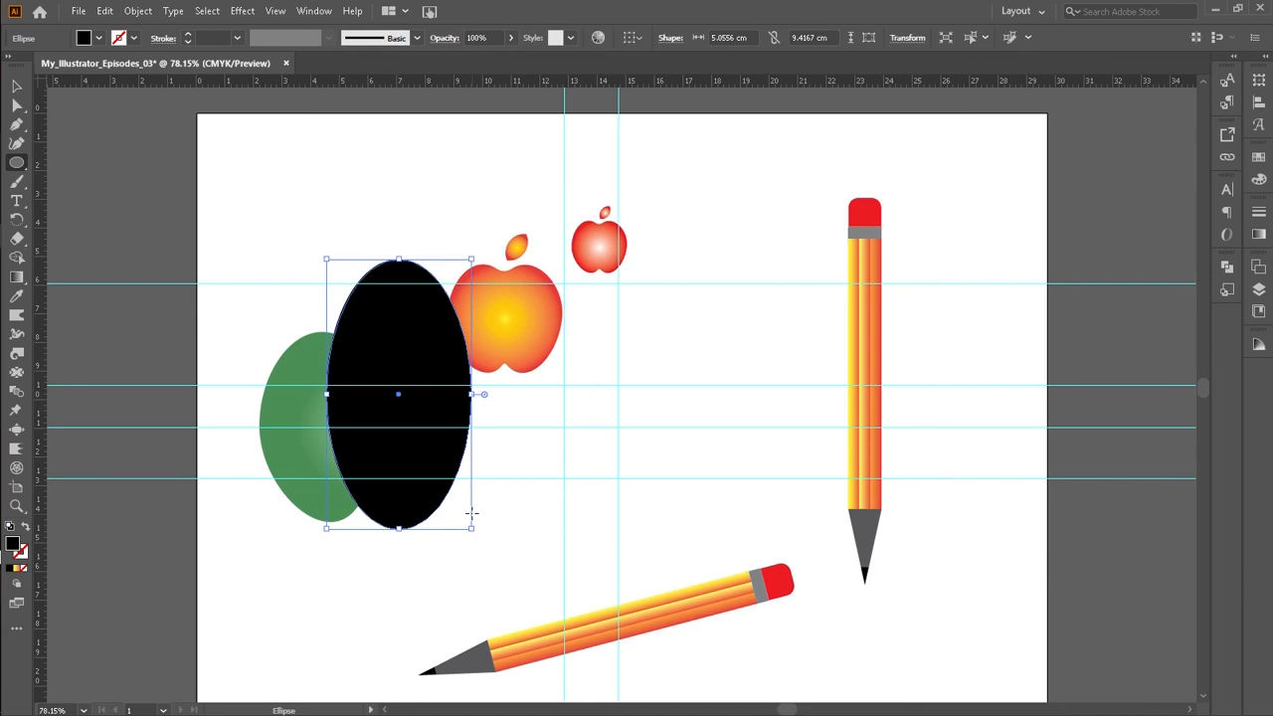
key("Delete")
Step: Scale down the apple group and move it to the top-left corner of the artboard
left_click(15, 85)
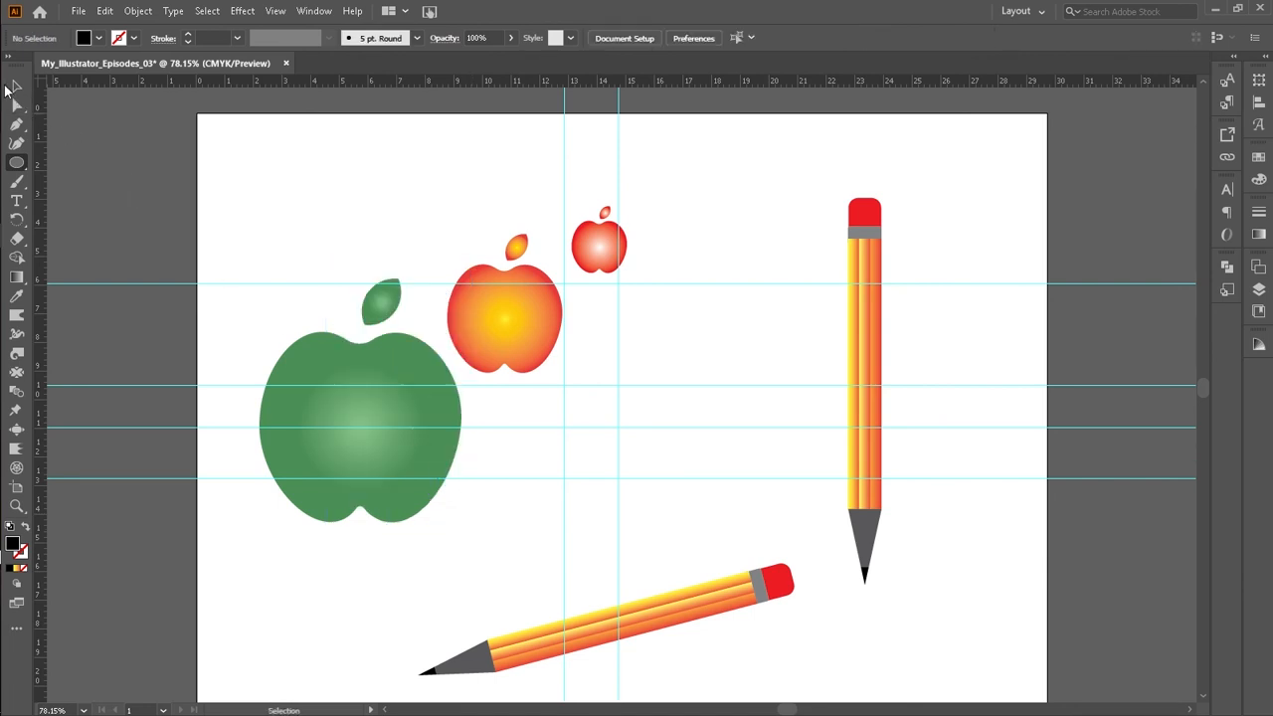
left_click(294, 378)
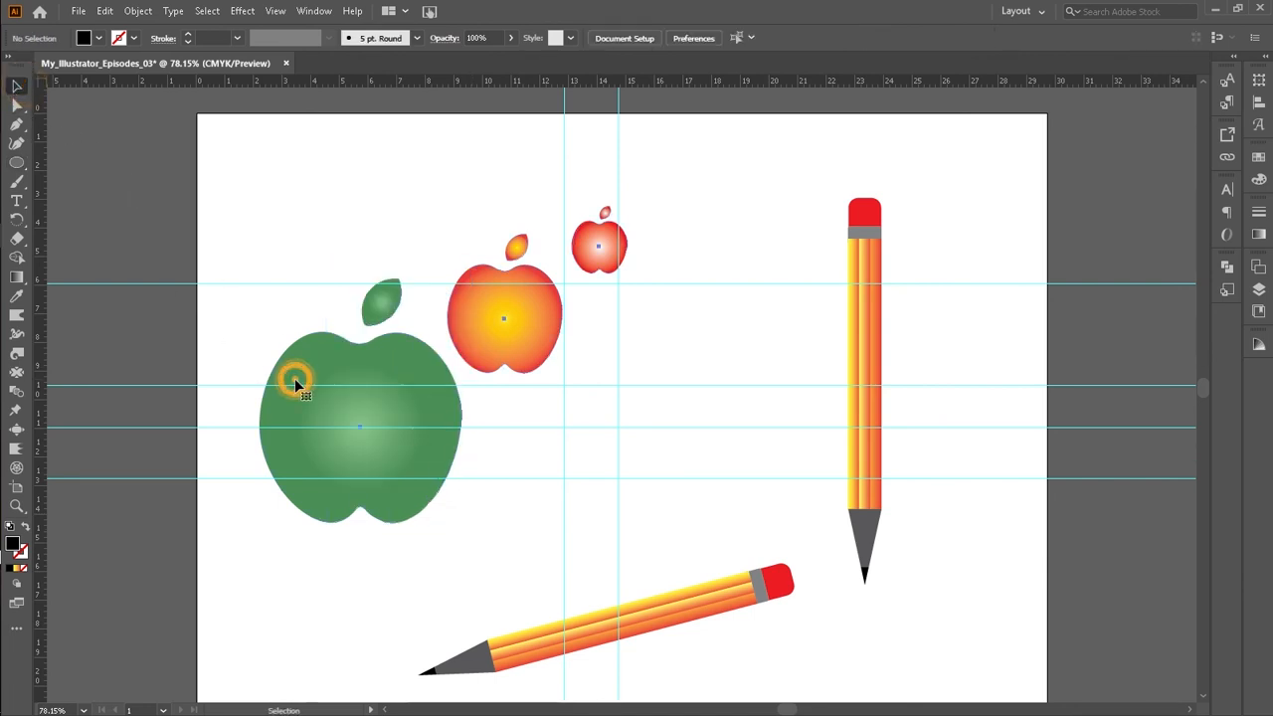
left_click_drag(321, 389, 276, 314)
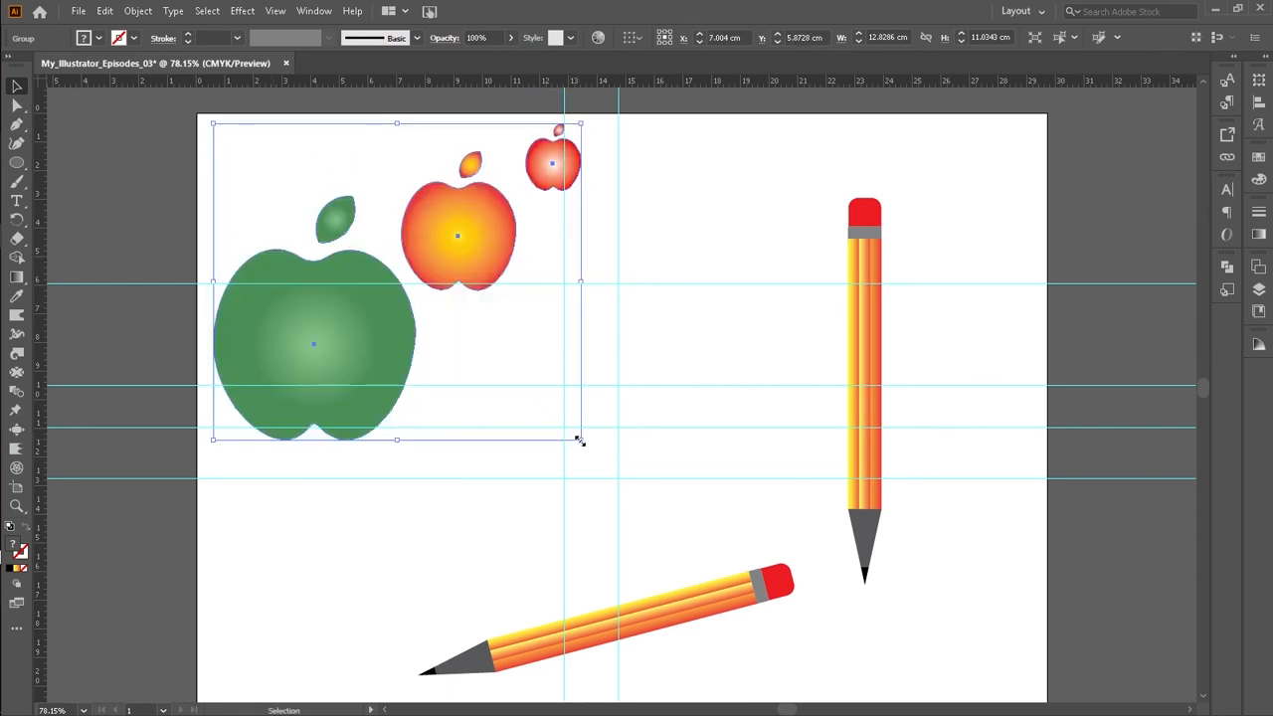
left_click_drag(580, 440, 507, 378)
left_click_drag(376, 343, 320, 287)
Step: Draw a circle about 5.06 cm in diameter in the middle of the artboard
left_click(17, 162)
left_click(460, 329)
left_click_drag(460, 329, 604, 468)
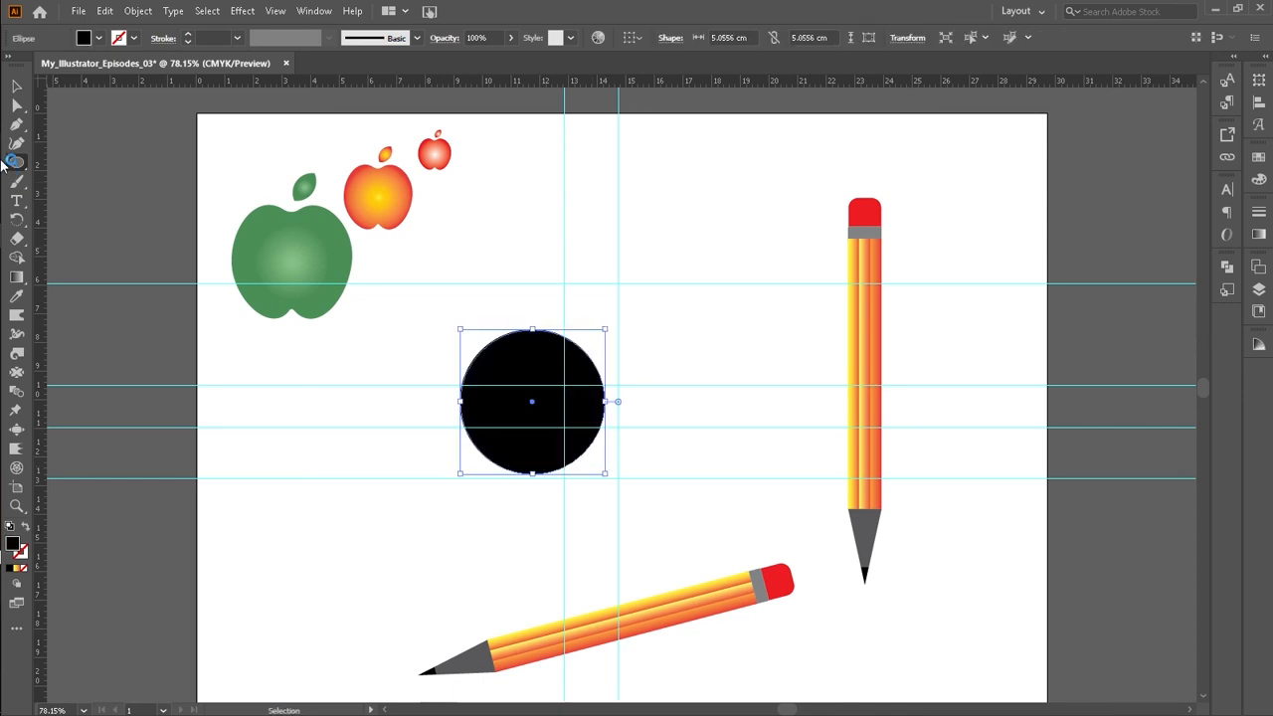
Step: Set the circle's fill to white
left_click(98, 40)
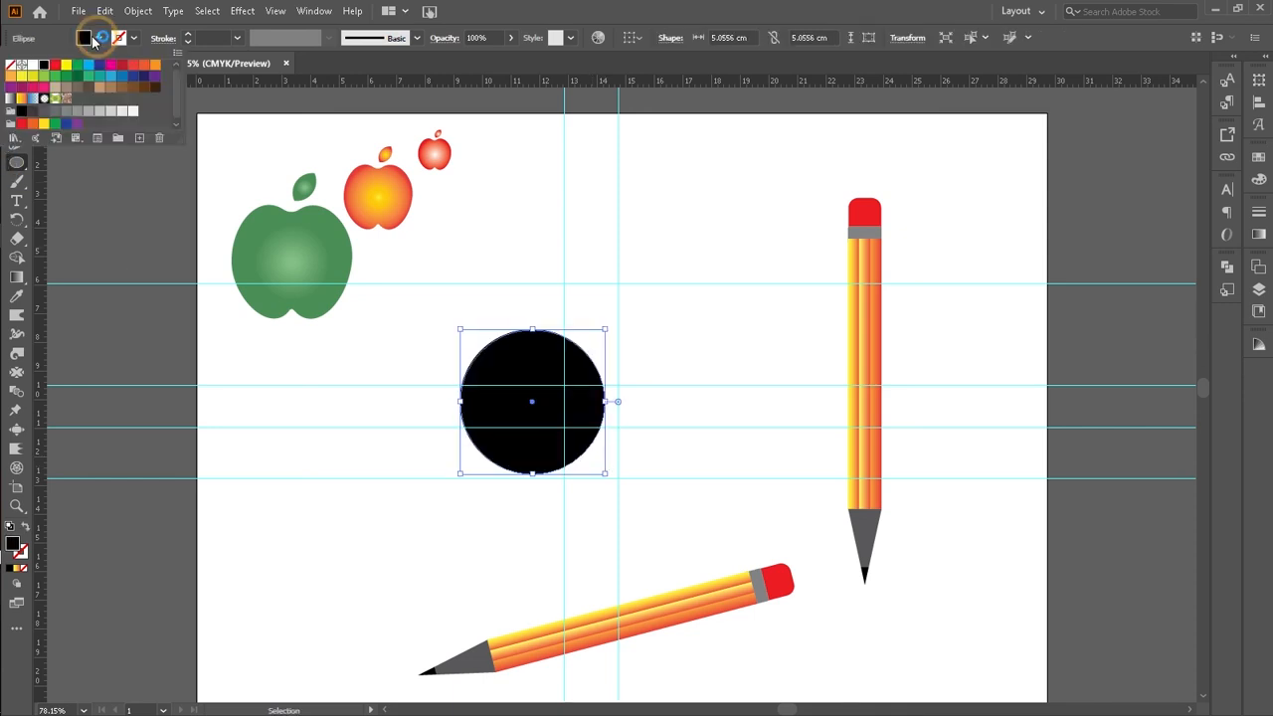
left_click(10, 65)
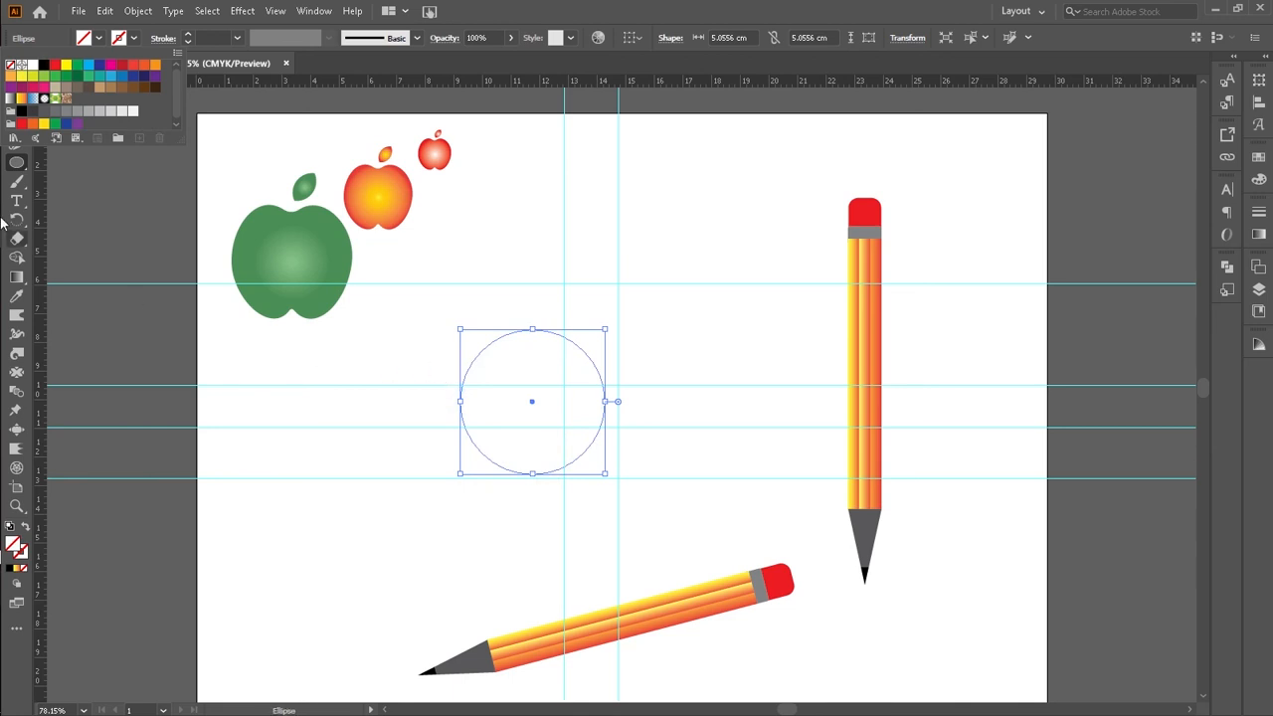
left_click(33, 66)
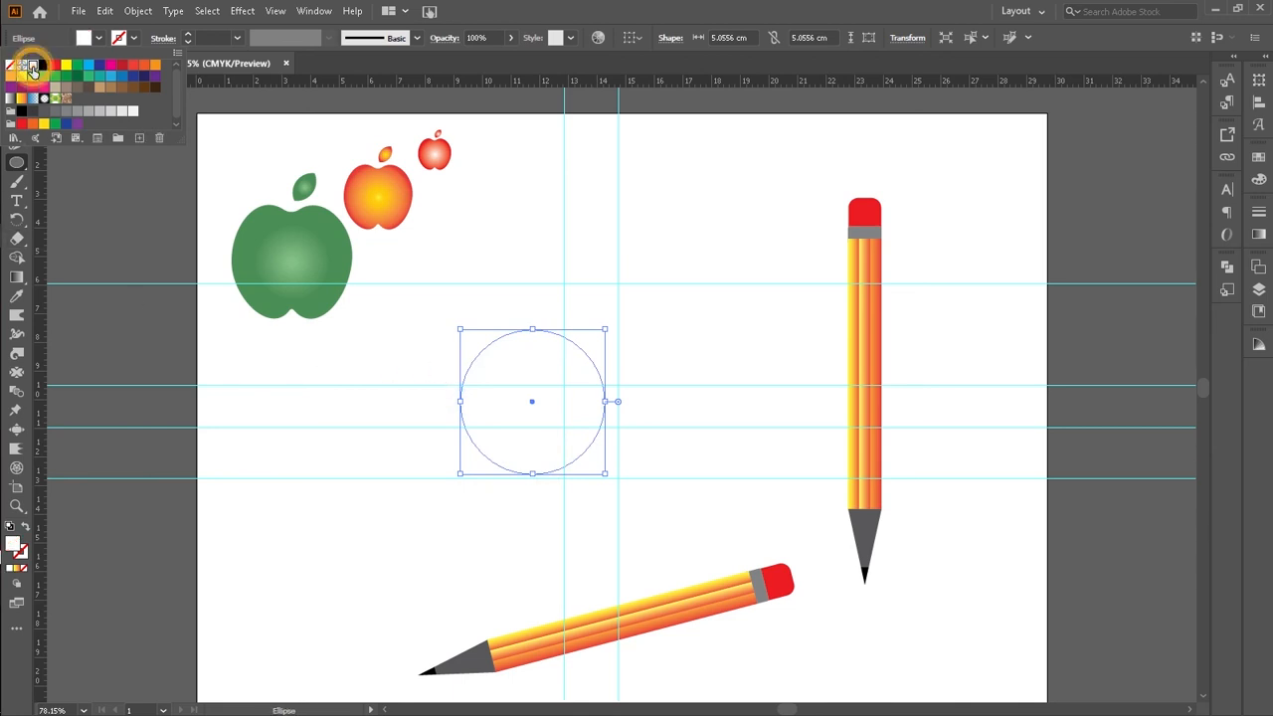
left_click(470, 424)
left_click(578, 432)
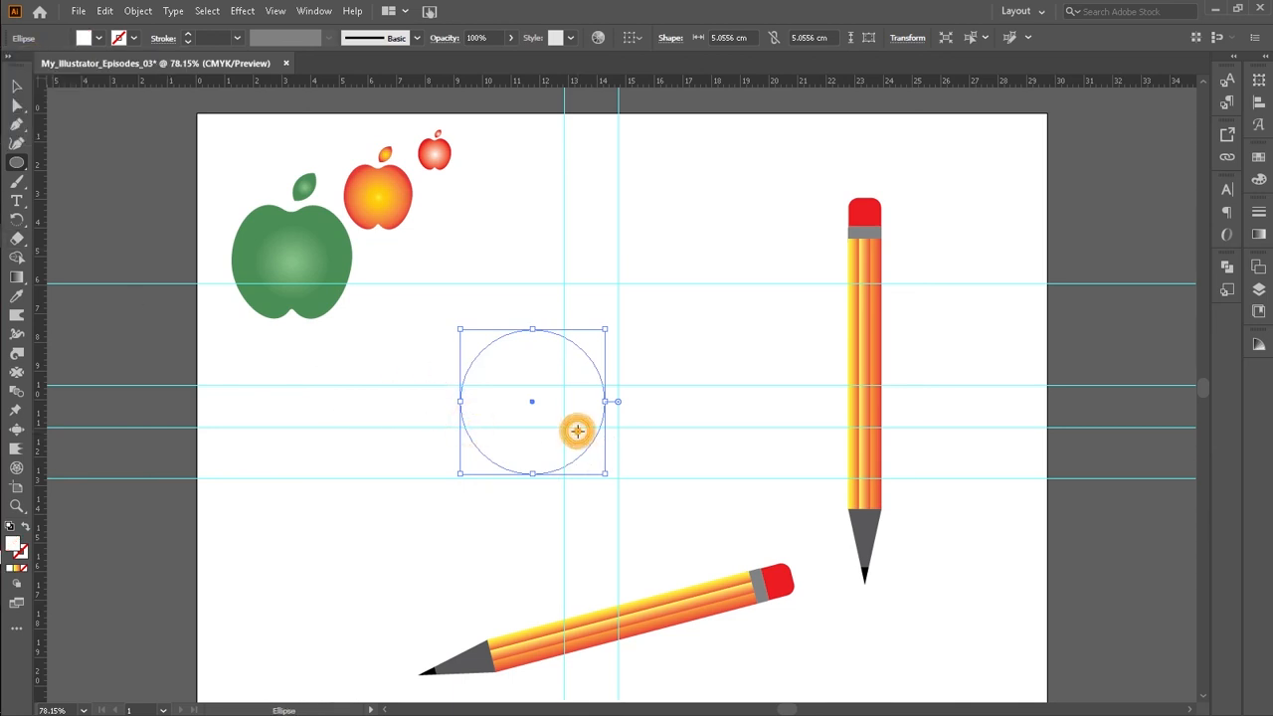
left_click(643, 398)
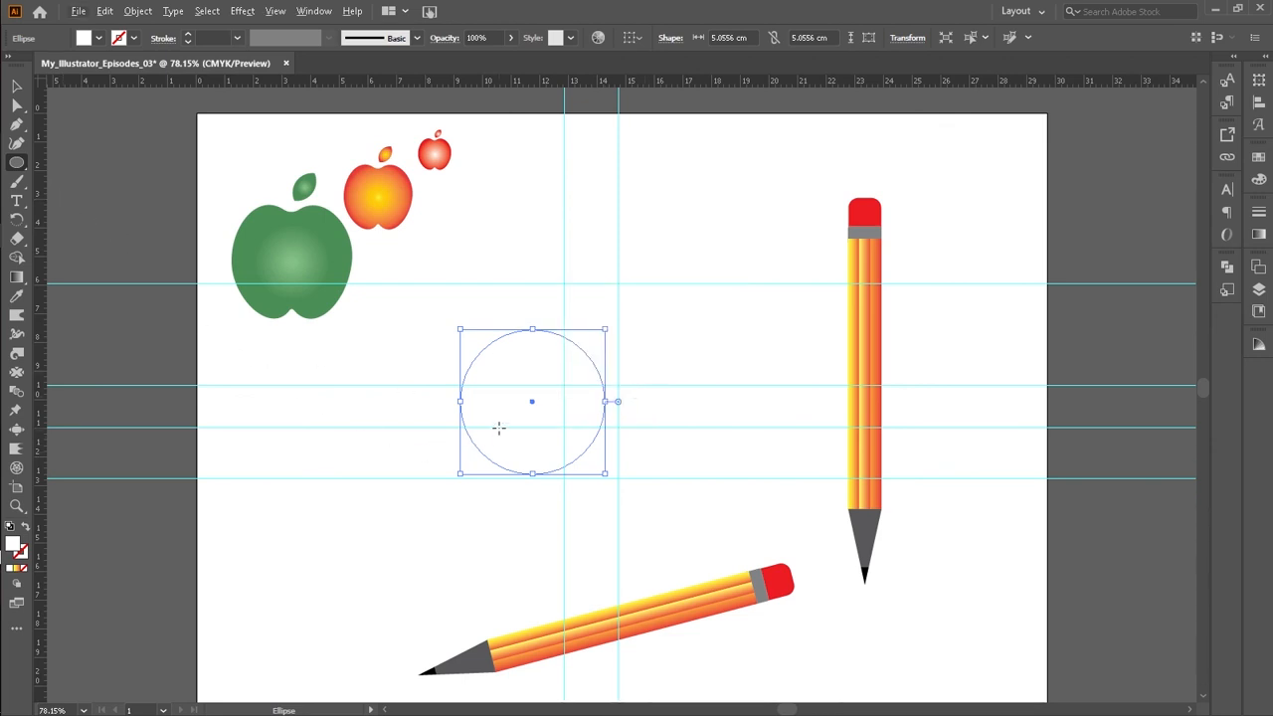
left_click(275, 11)
Step: Move the circle slightly left and undo the last two changes
left_click(20, 89)
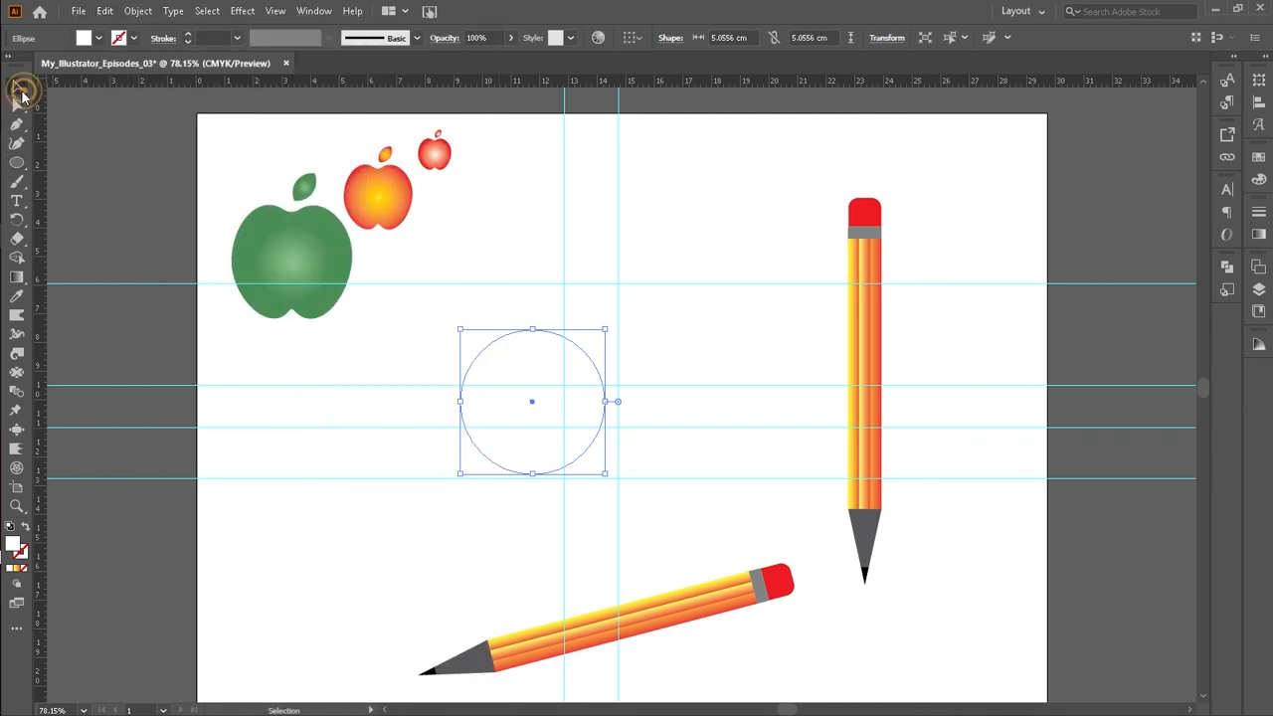
left_click_drag(556, 413, 453, 408)
key("ctrl+z")
key("ctrl+z")
Step: Fill the circle with red
key("v")
left_click(99, 38)
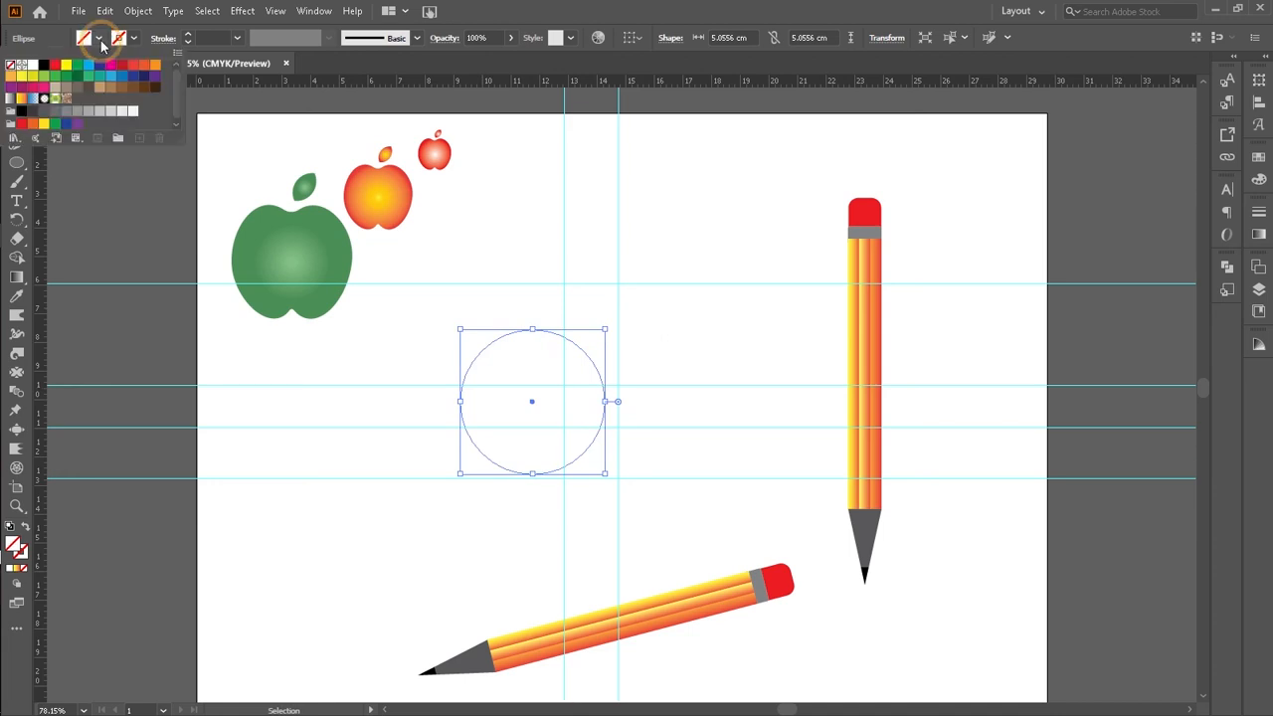
left_click(41, 66)
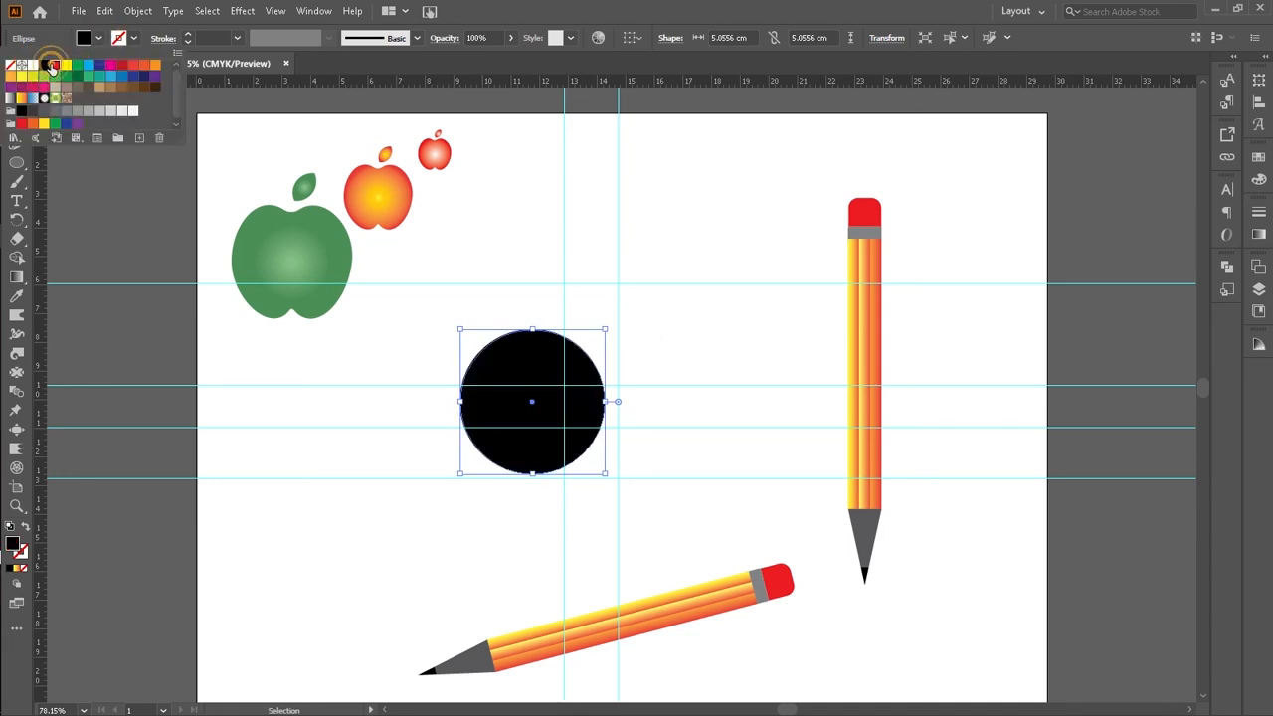
left_click(55, 66)
Step: Duplicate the red circle twice and arrange the three copies into an overlapping triangular cluster
left_click(353, 464)
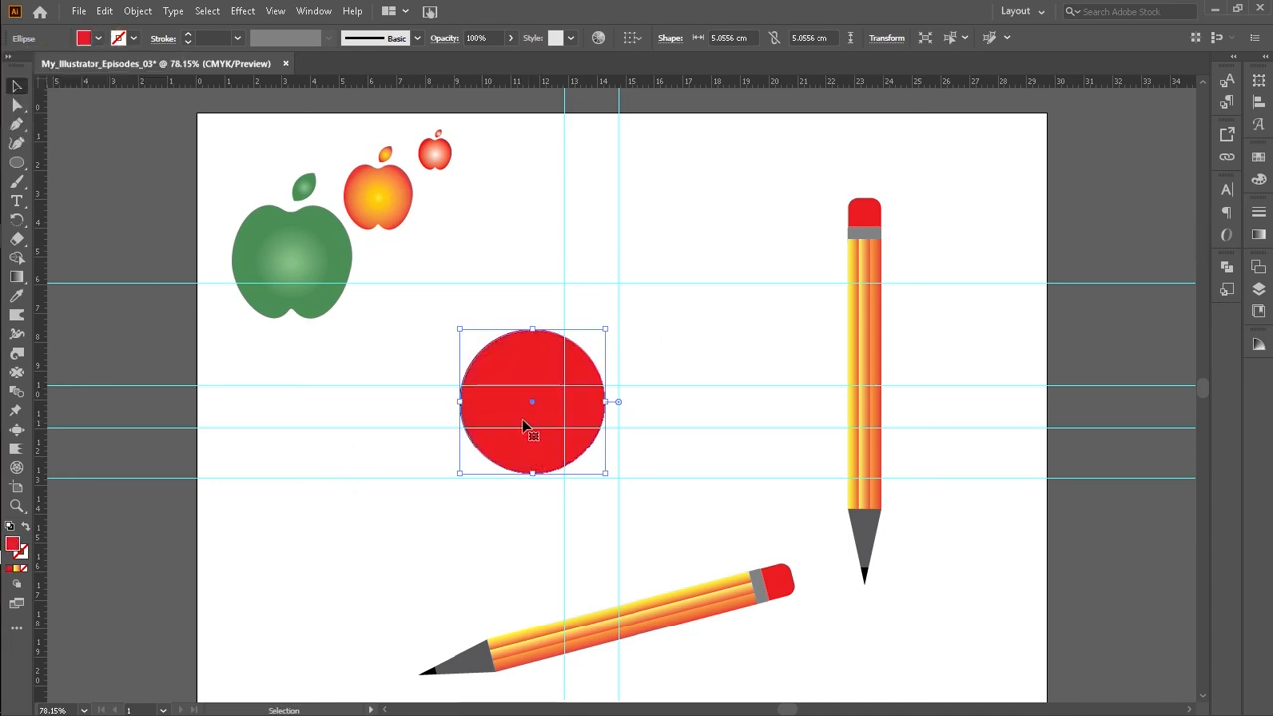
left_click_drag(521, 418, 611, 331)
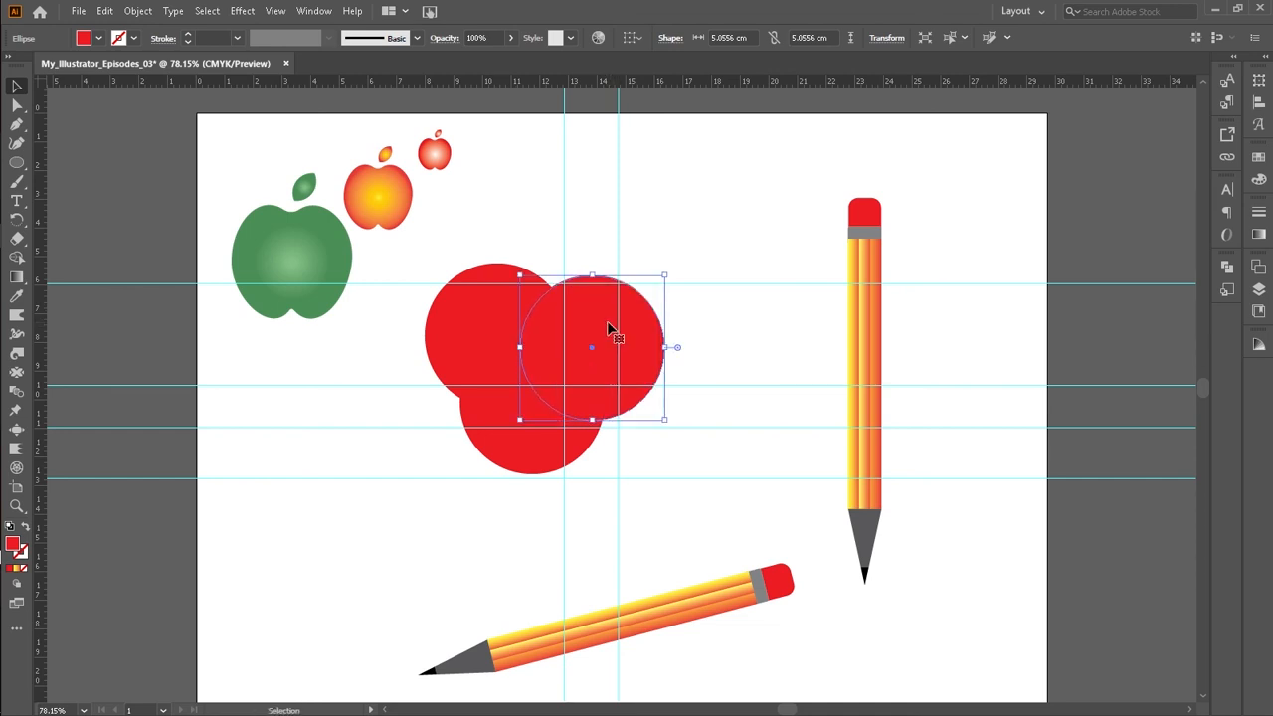
left_click_drag(525, 458, 538, 488)
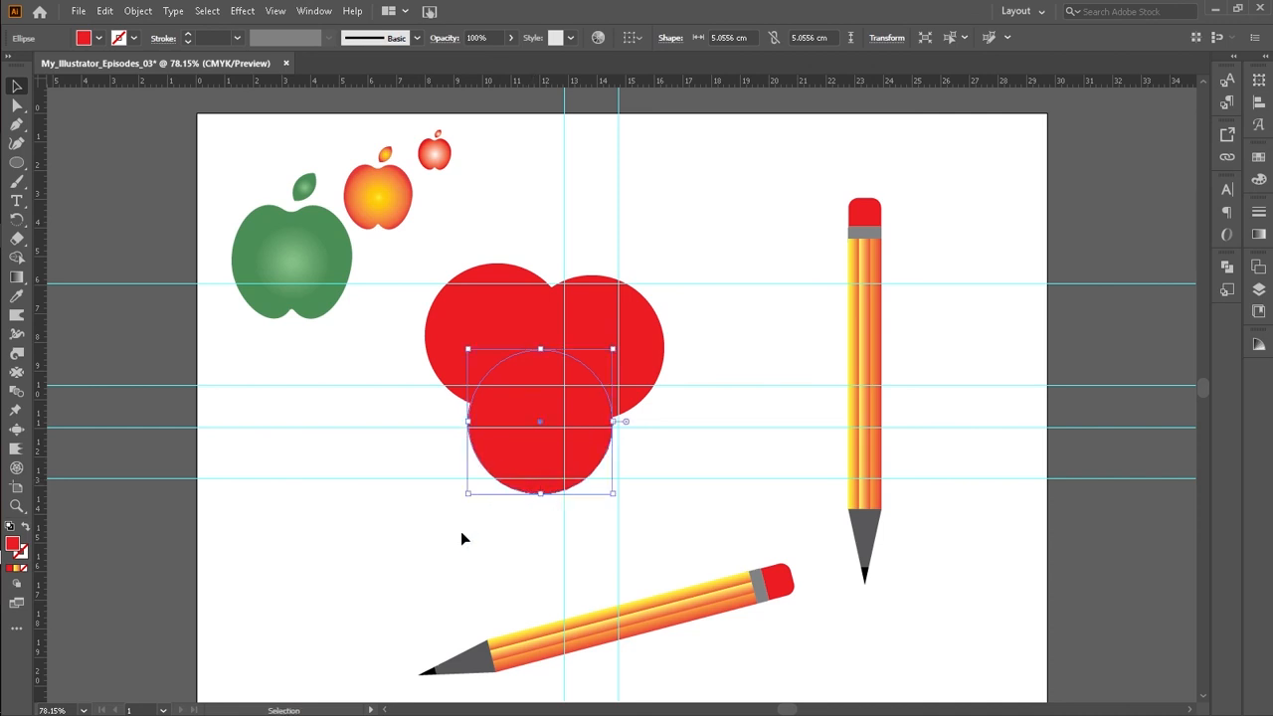
left_click(431, 590)
Step: Select the three circles, zoom in, and use the Shape Builder to remove their outer regions, leaving a three-petal shape
left_click_drag(412, 299, 683, 492)
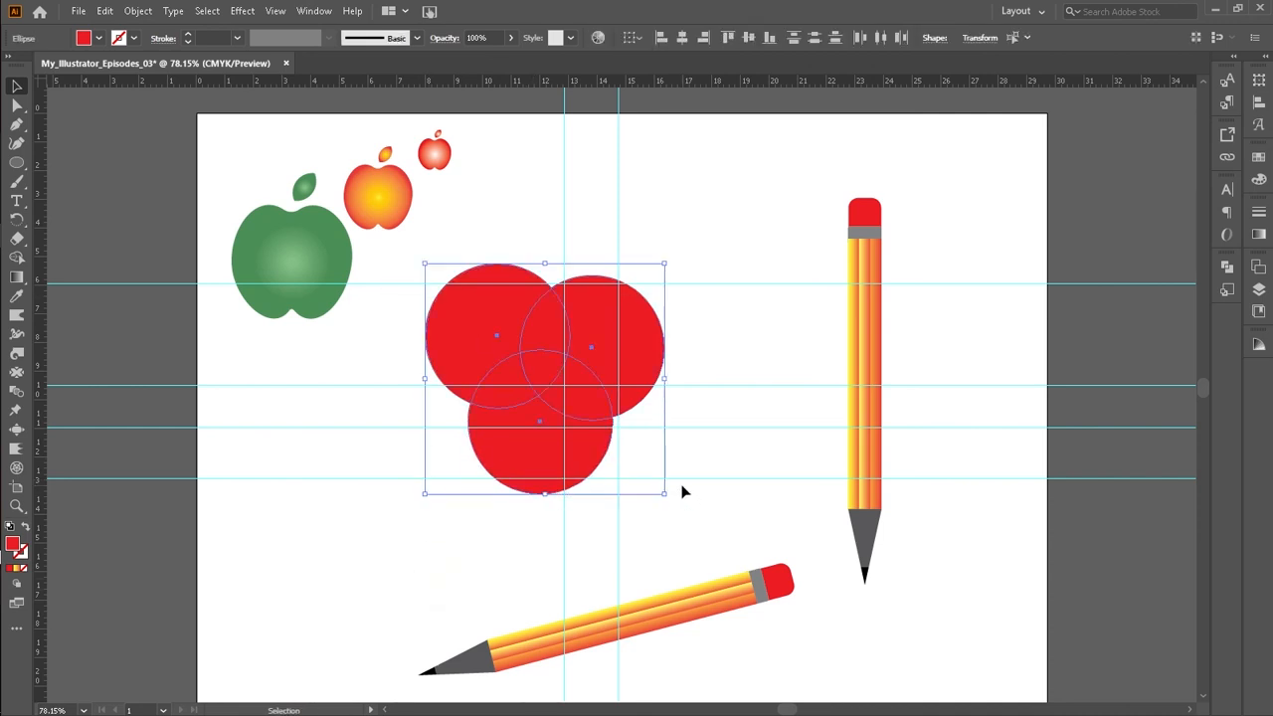
key("z")
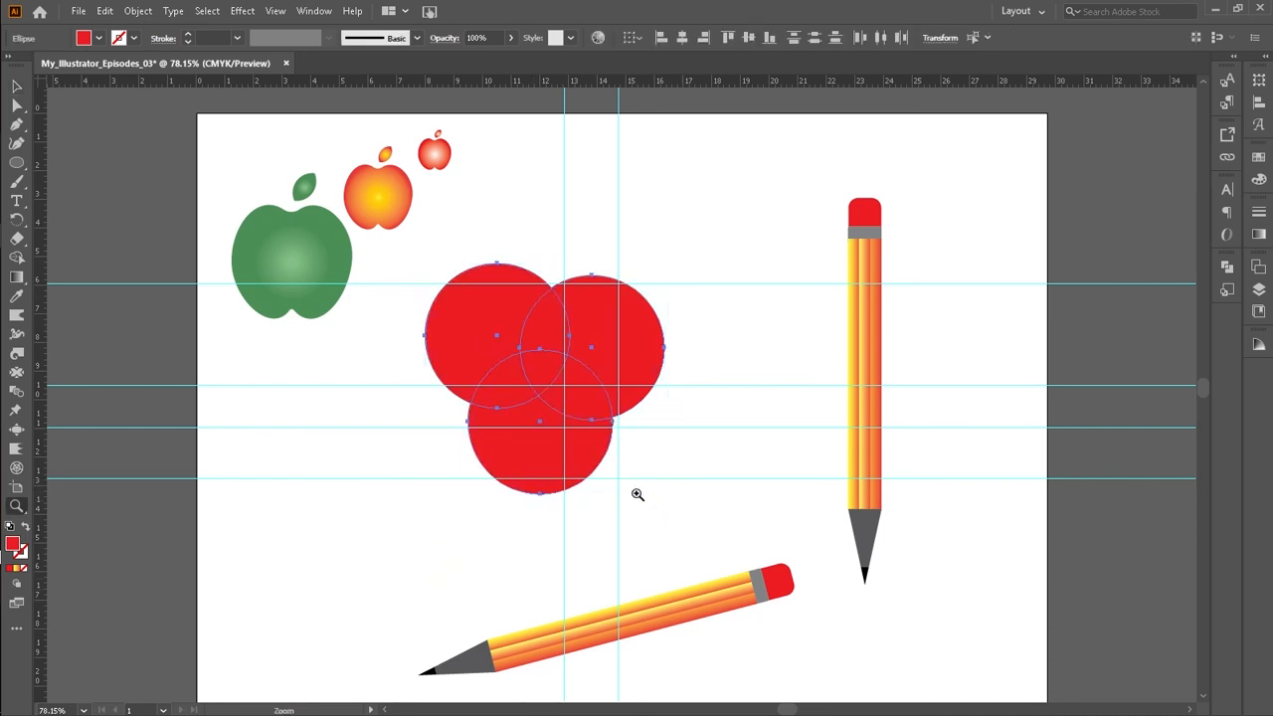
left_click_drag(411, 245, 703, 622)
scroll(702, 549, "up", 3)
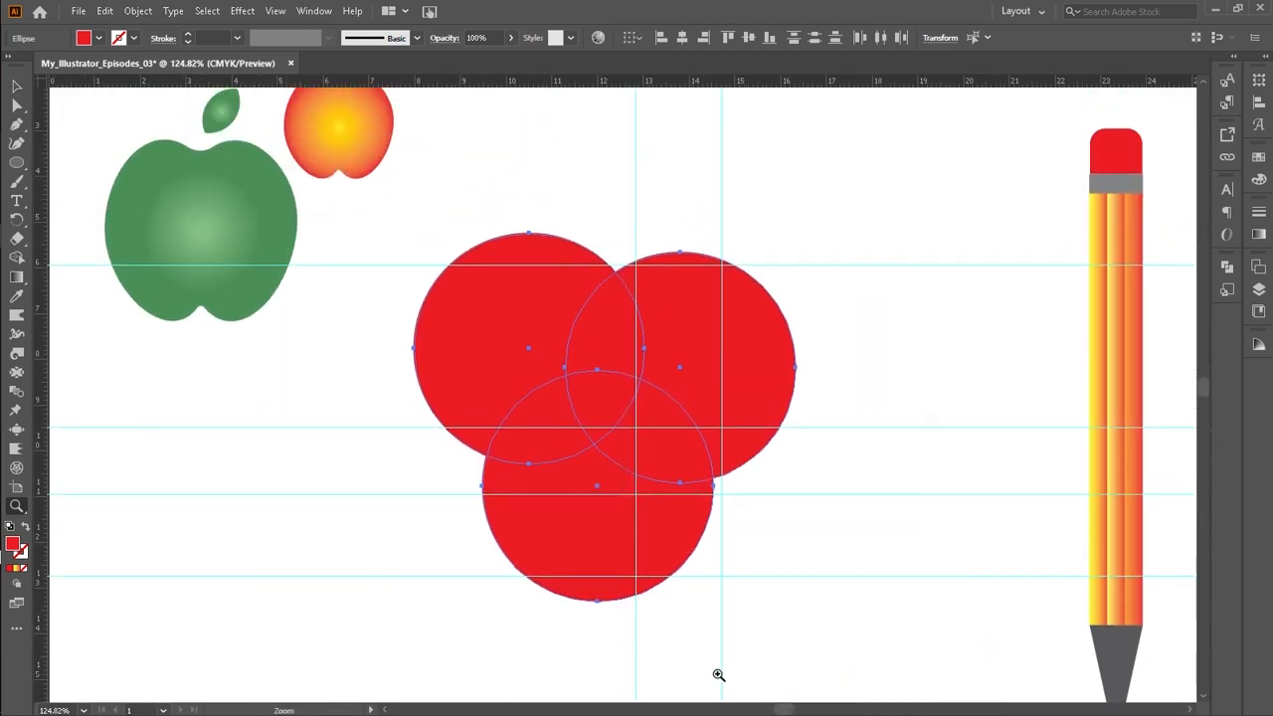
left_click(16, 85)
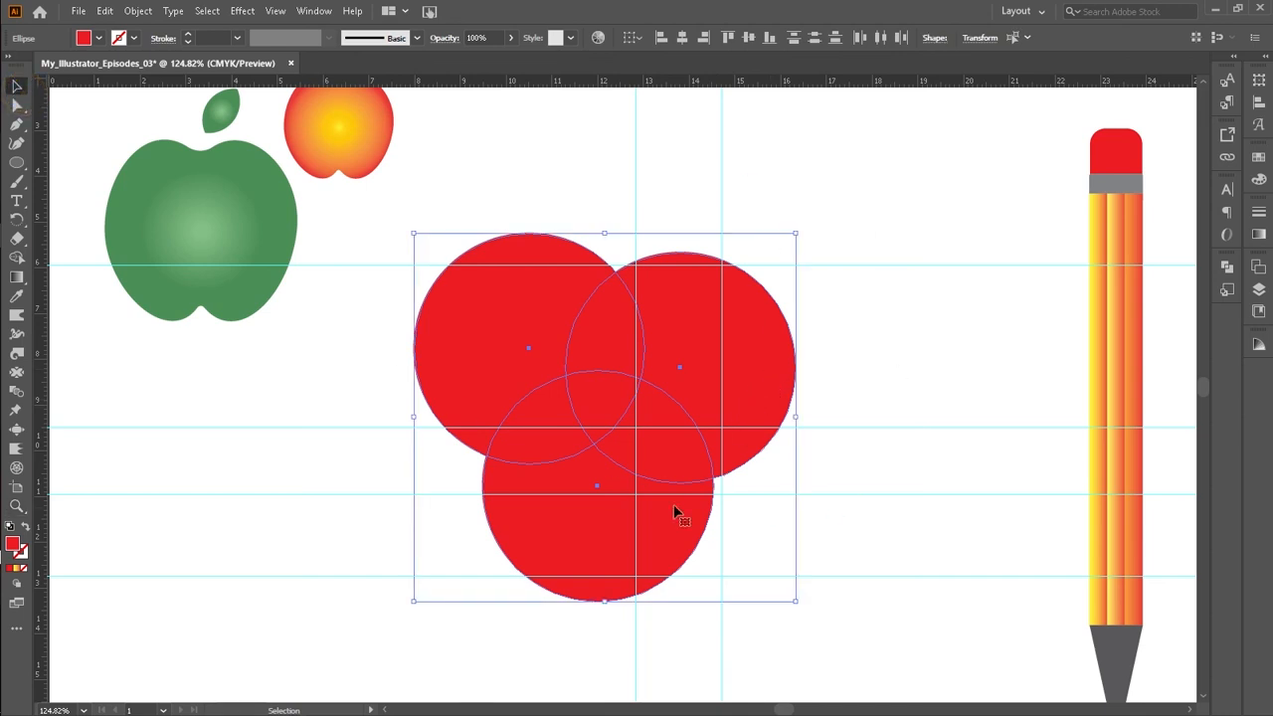
key("shift+m")
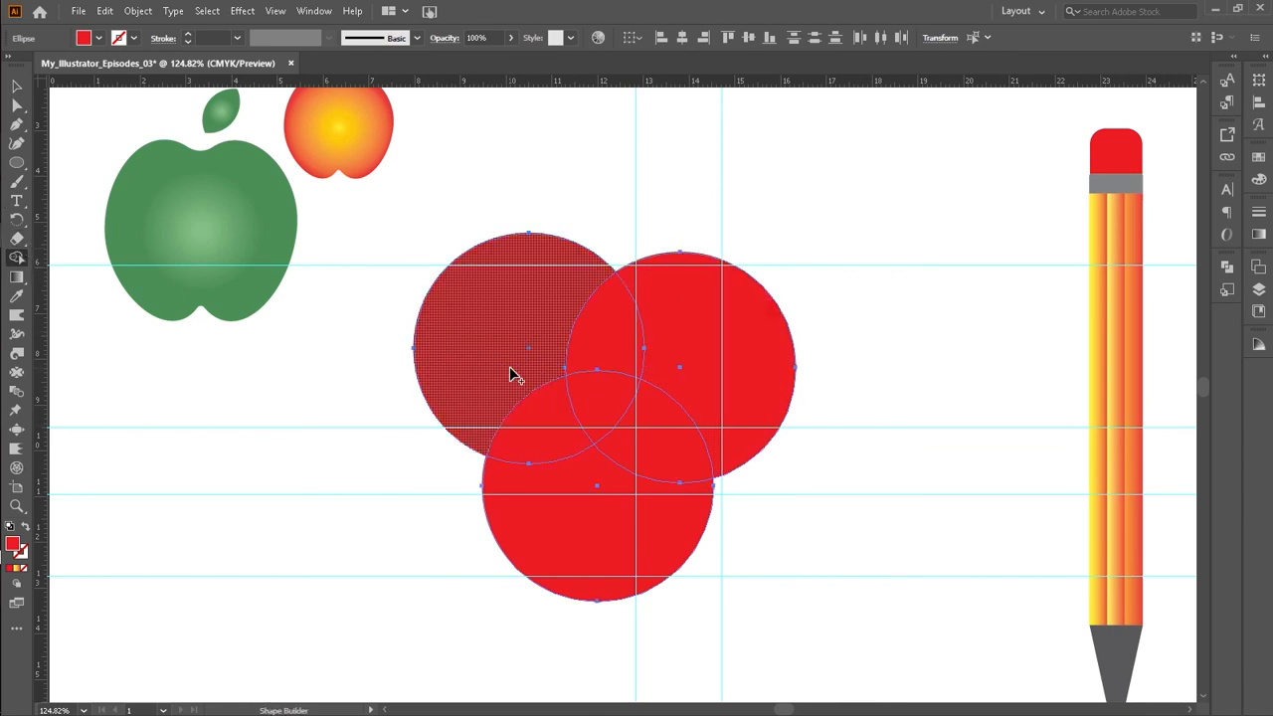
left_click(510, 368, "alt")
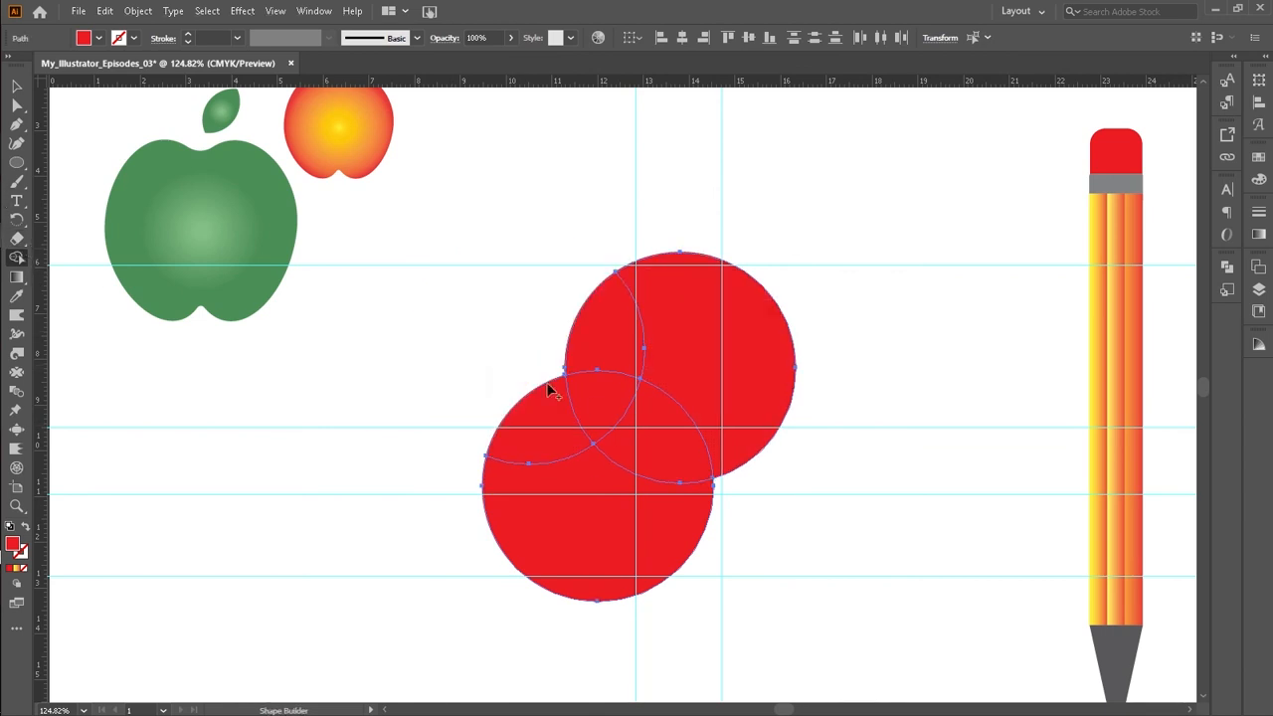
left_click(712, 382, "alt")
left_click(663, 522, "alt")
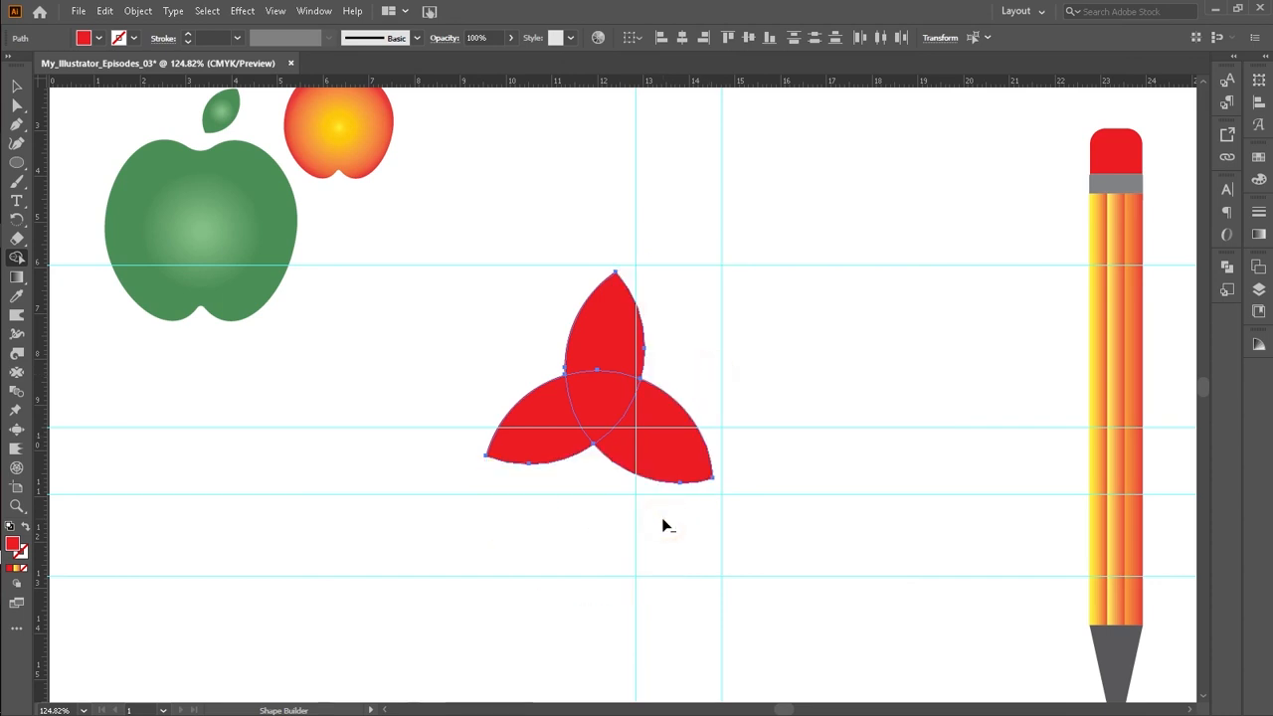
Step: Group the three-petal shape and move it up toward the apples
left_click(16, 86)
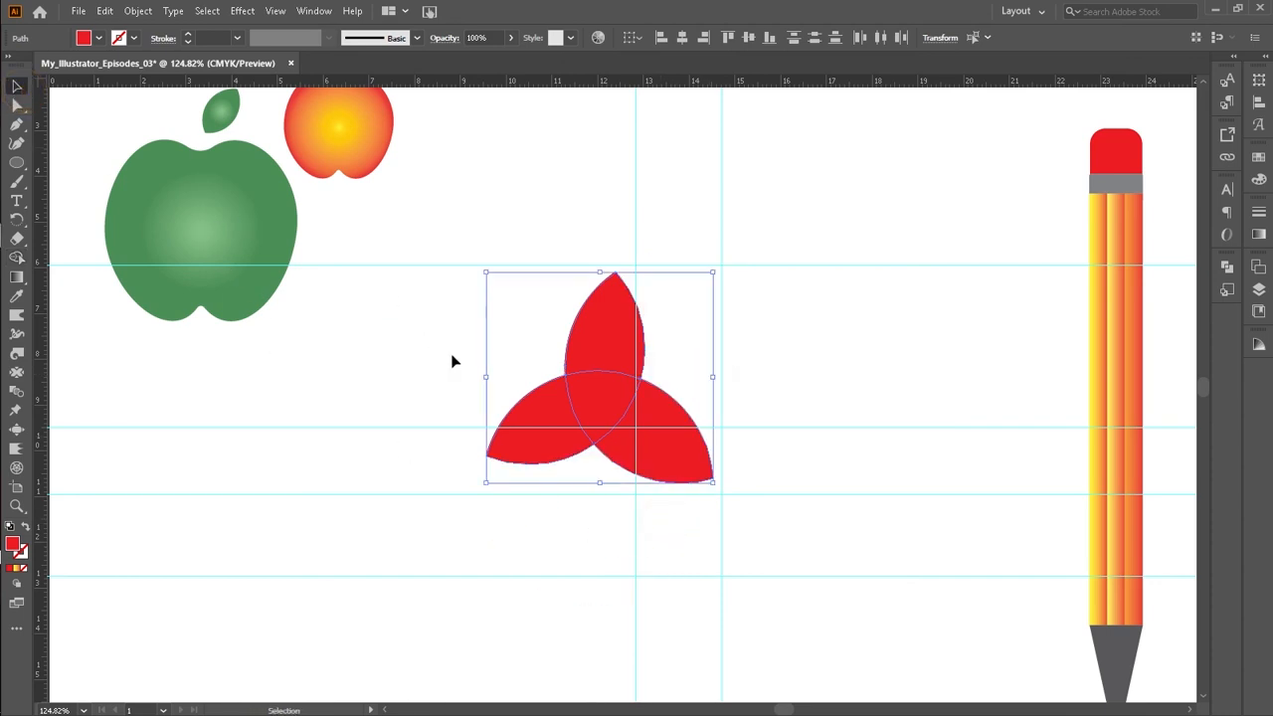
right_click(522, 341)
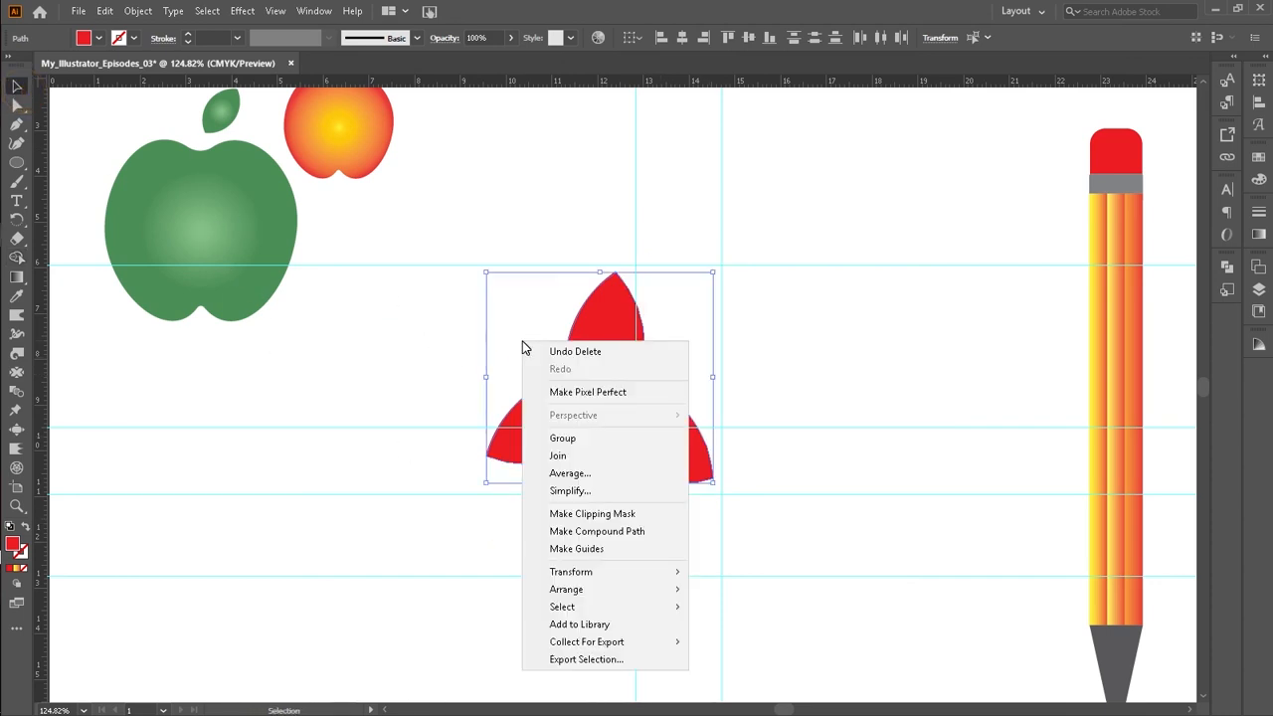
left_click(595, 439)
left_click_drag(617, 369, 546, 220)
left_click(602, 199)
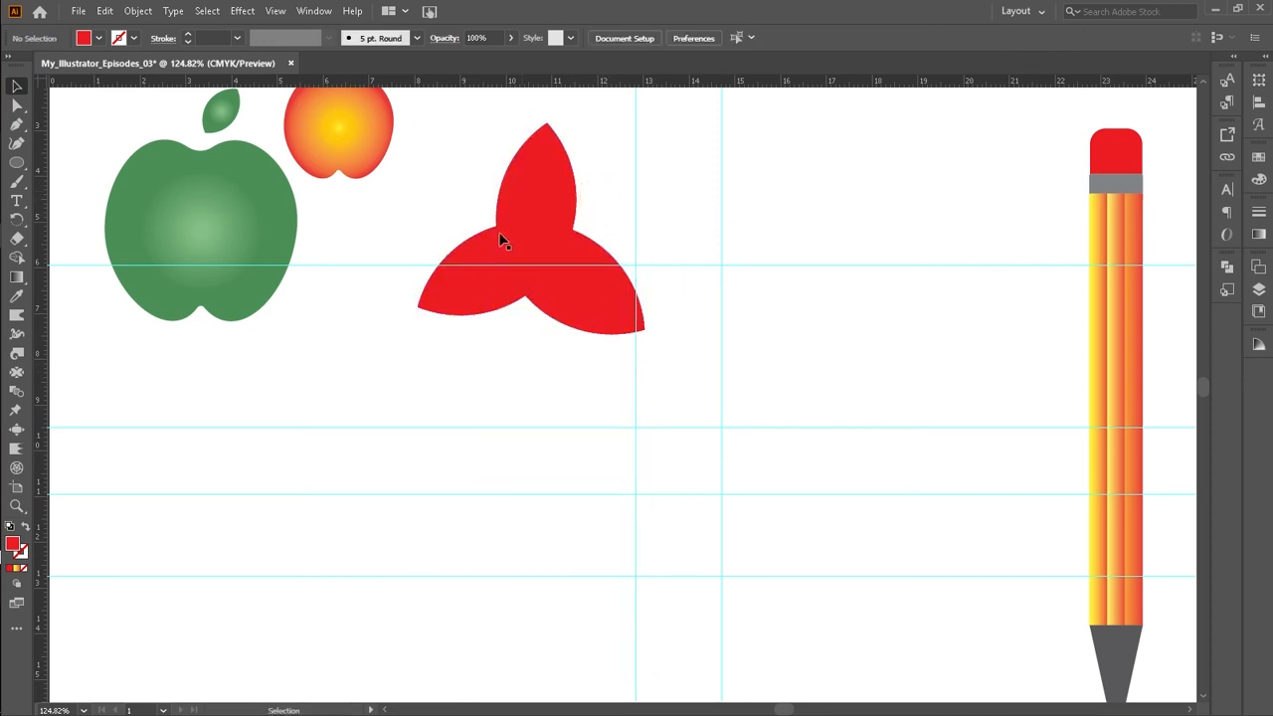
Step: Enter the group and fill the upper and right petals with the yellow-orange gradient swatch, then exit isolation mode
left_click(524, 195)
double_click(524, 188)
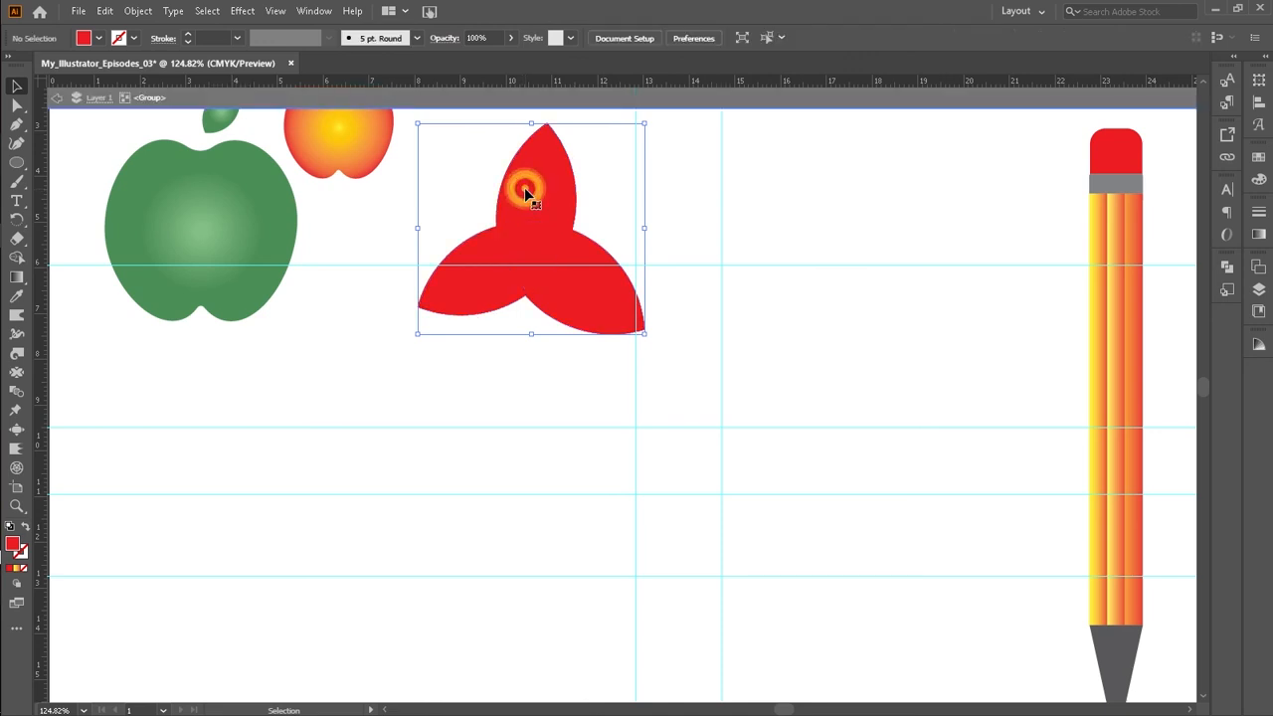
left_click(526, 189)
left_click(553, 193)
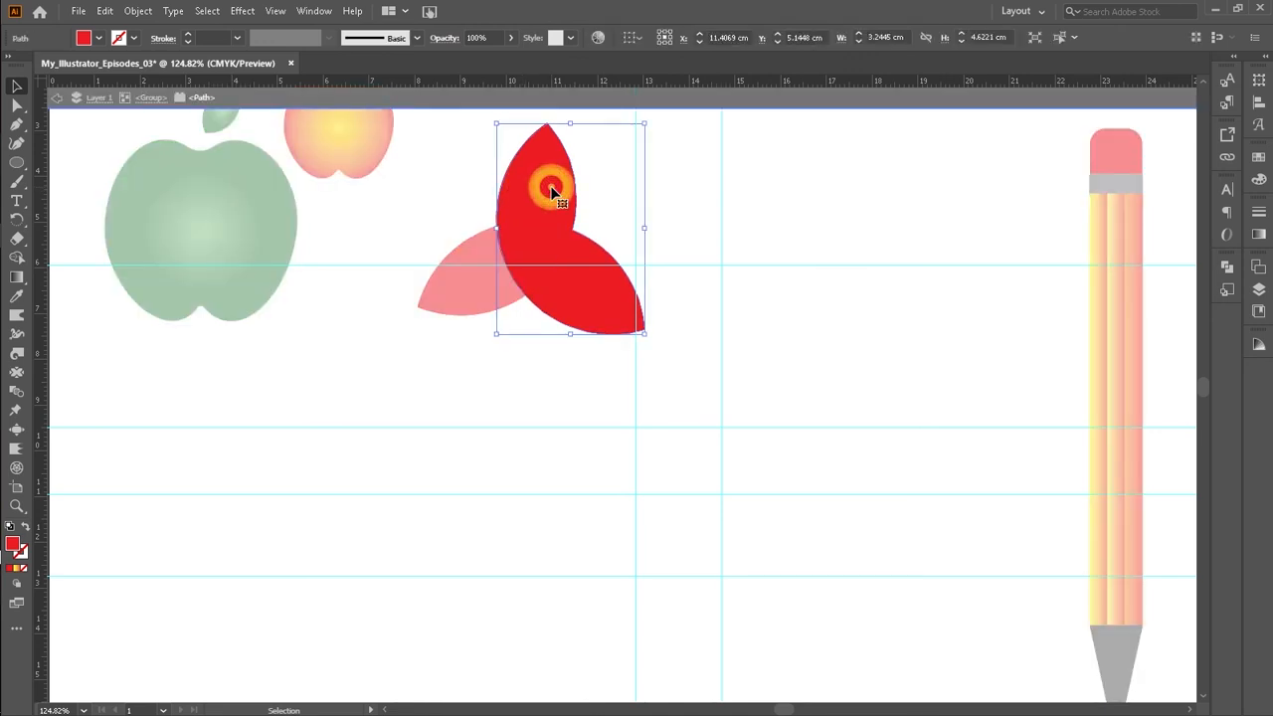
left_click(108, 42)
left_click(97, 38)
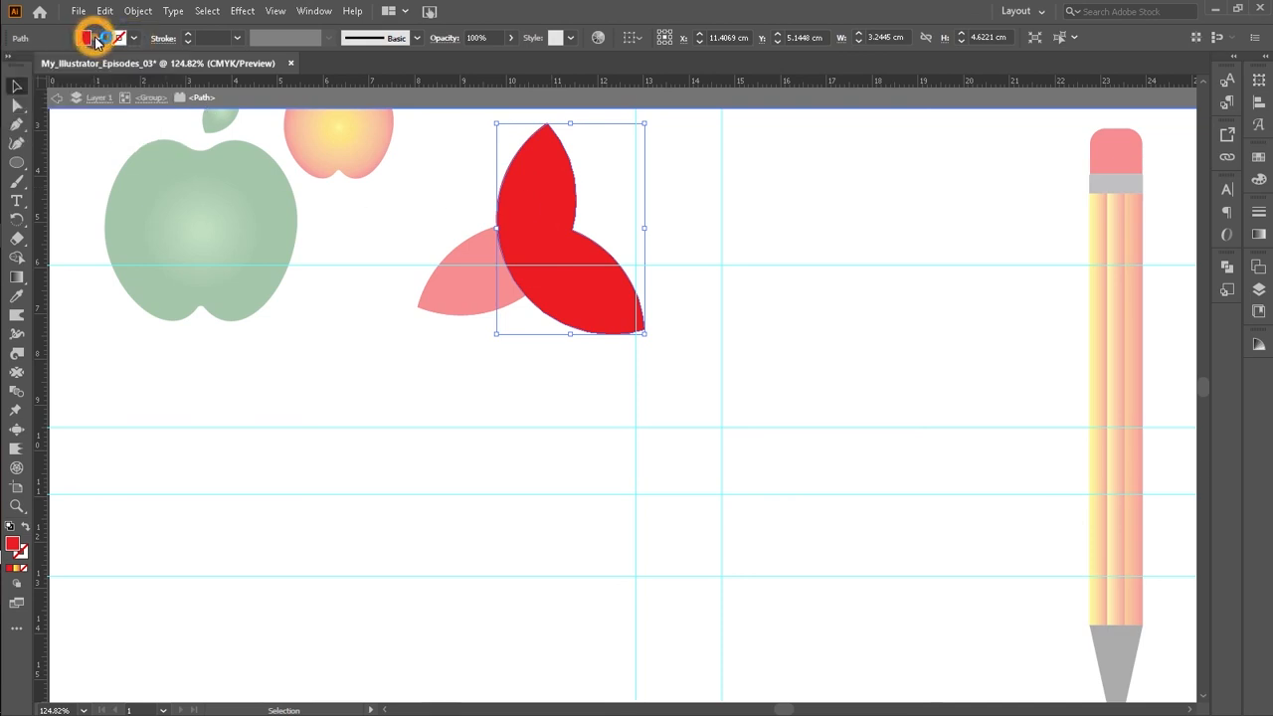
left_click(21, 105)
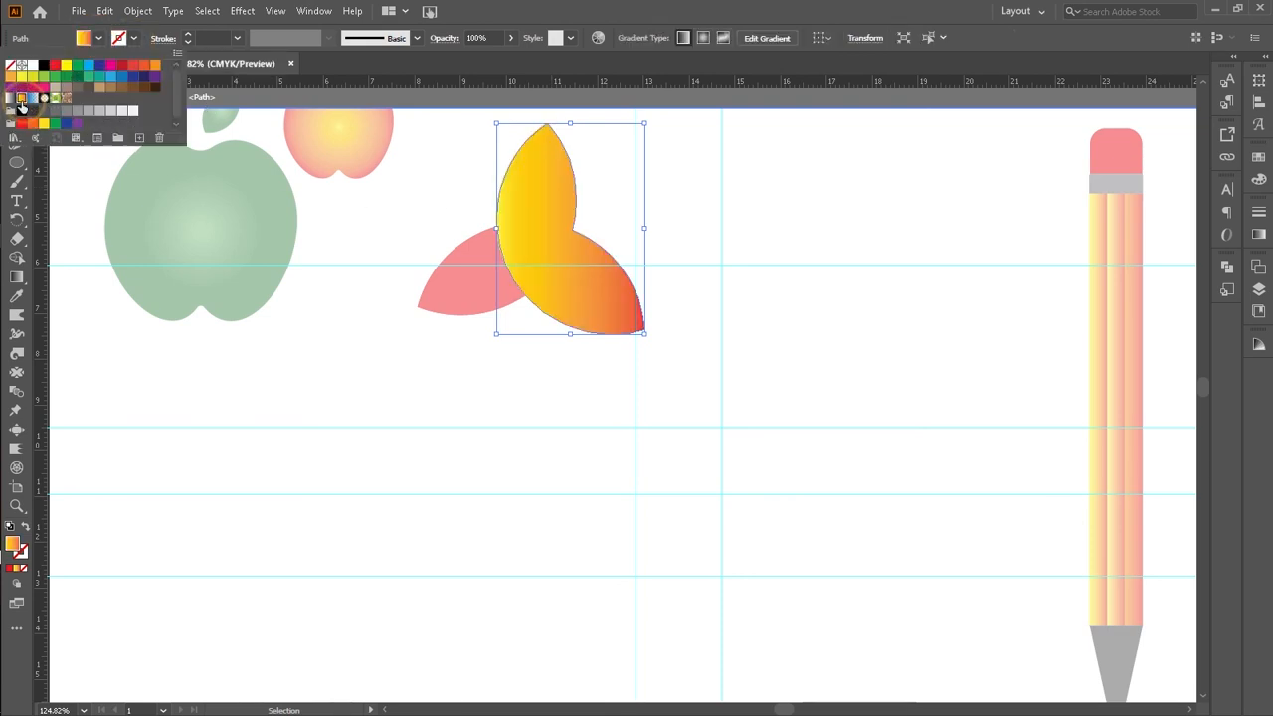
left_click(690, 219)
left_click(689, 219)
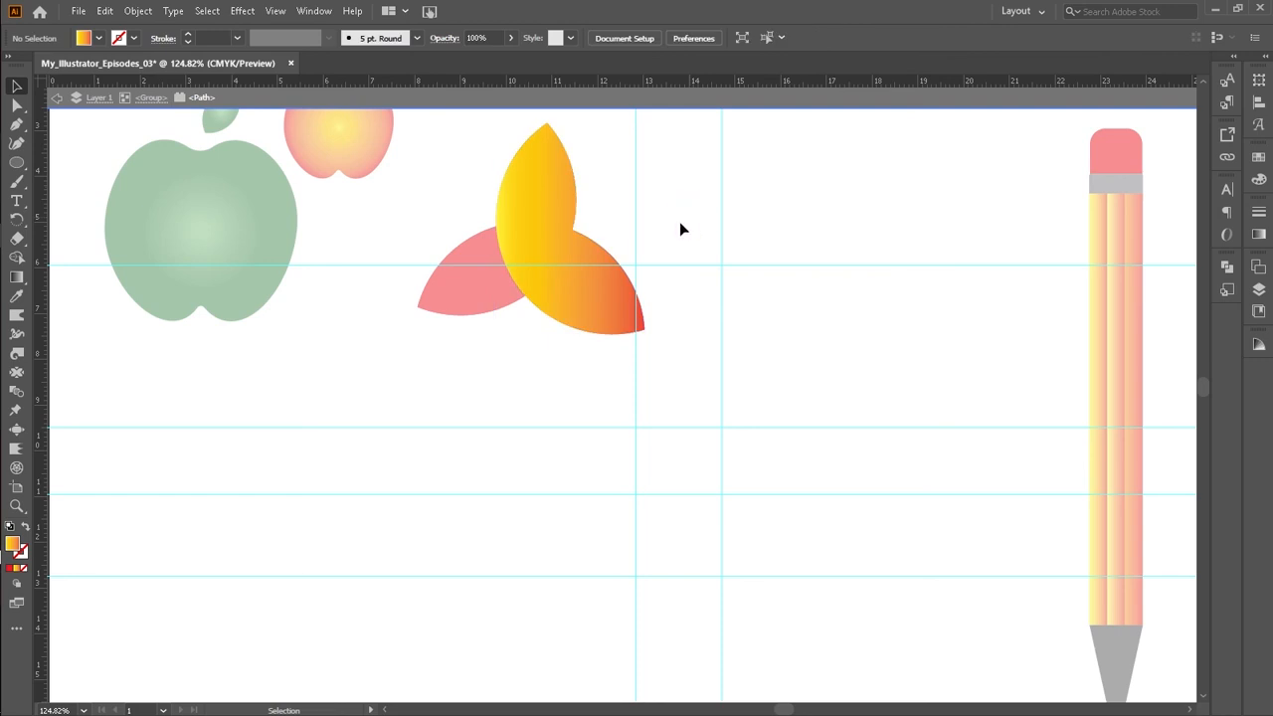
left_click(58, 99)
left_click(58, 99)
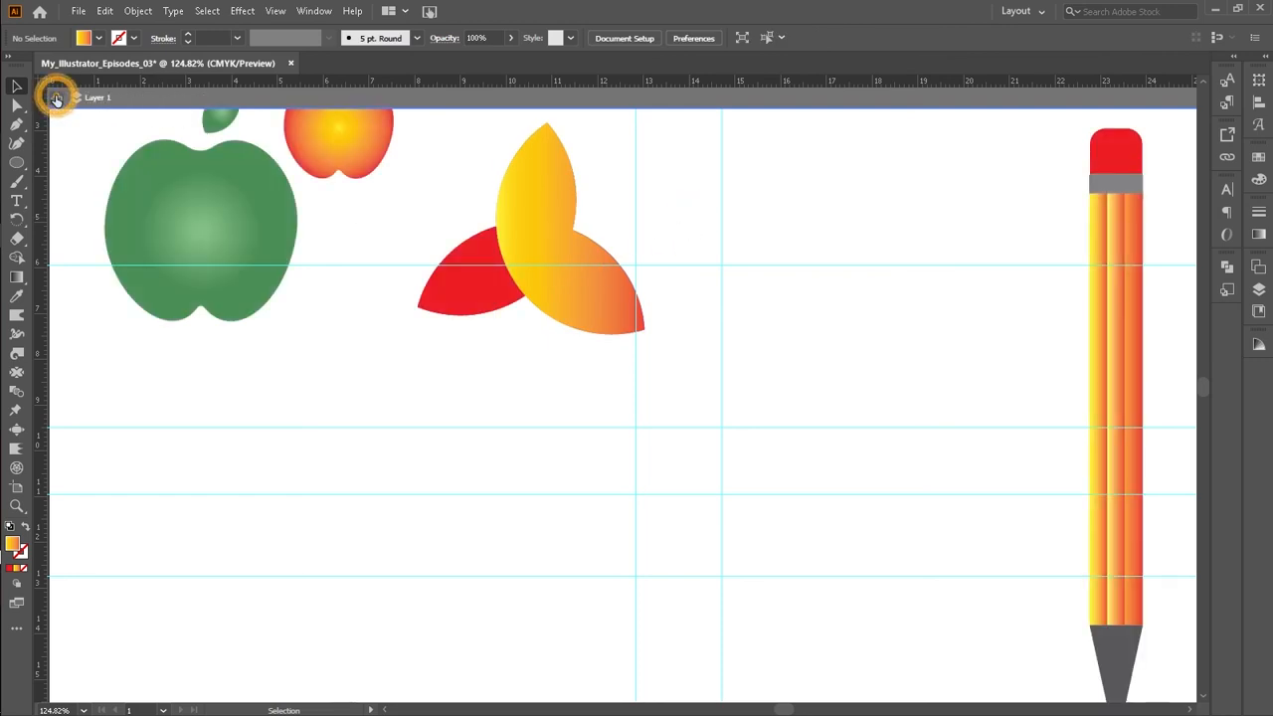
left_click(58, 99)
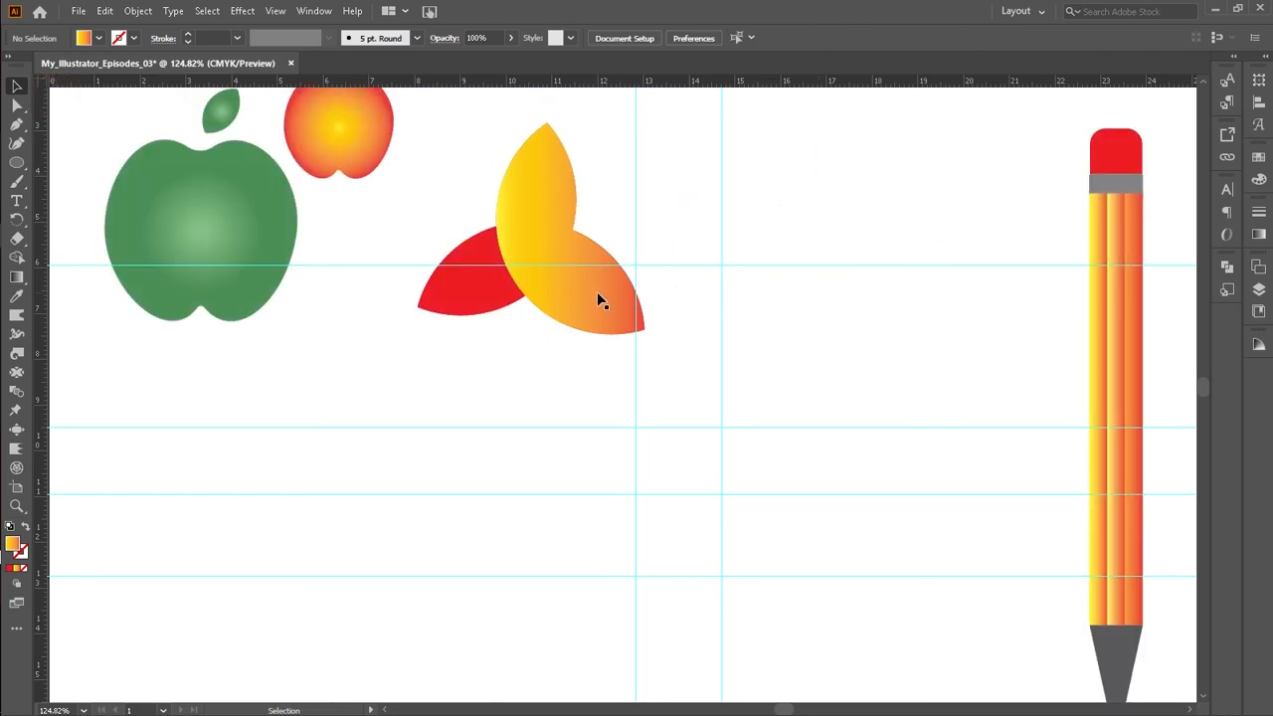
left_click(482, 288)
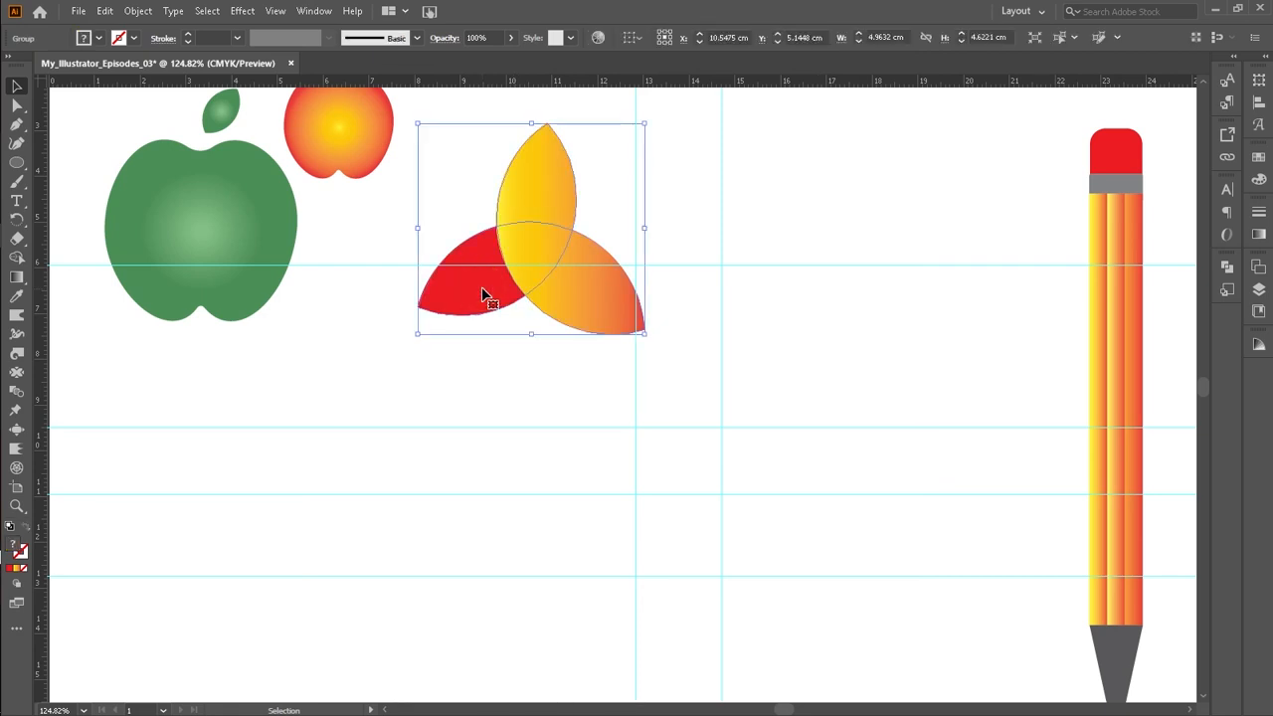
double_click(481, 290)
double_click(480, 289)
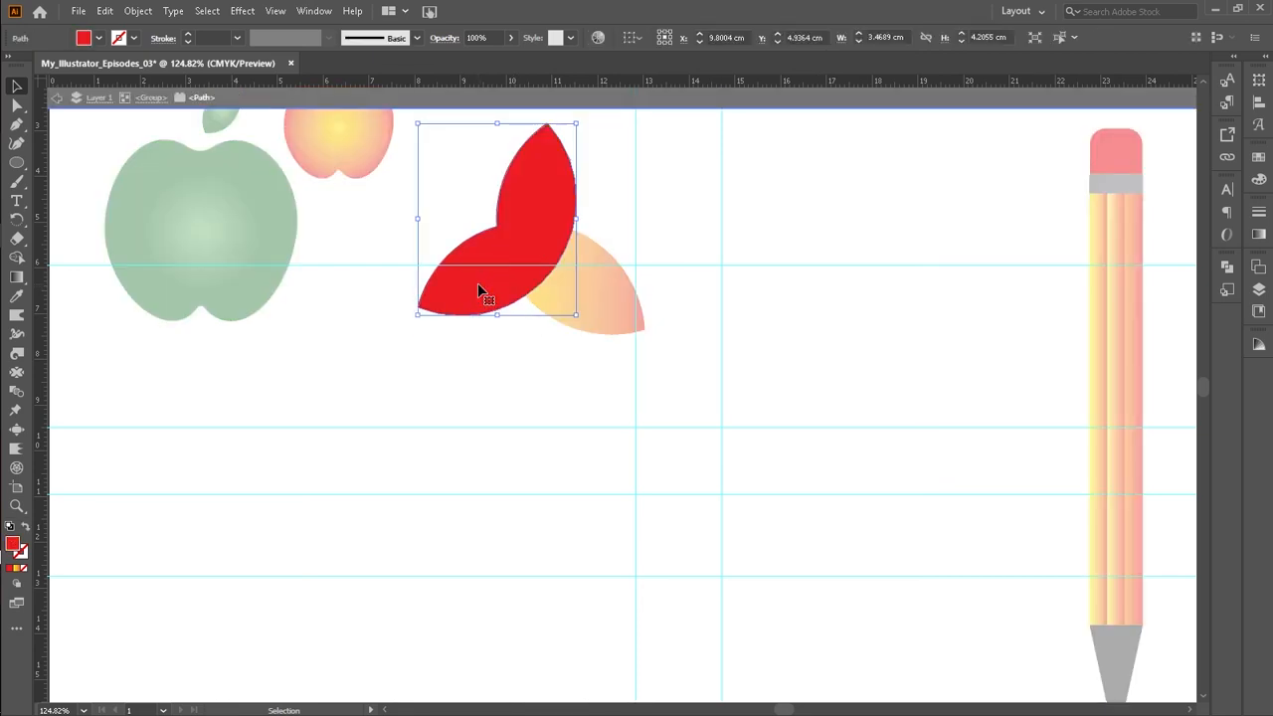
right_click(479, 287)
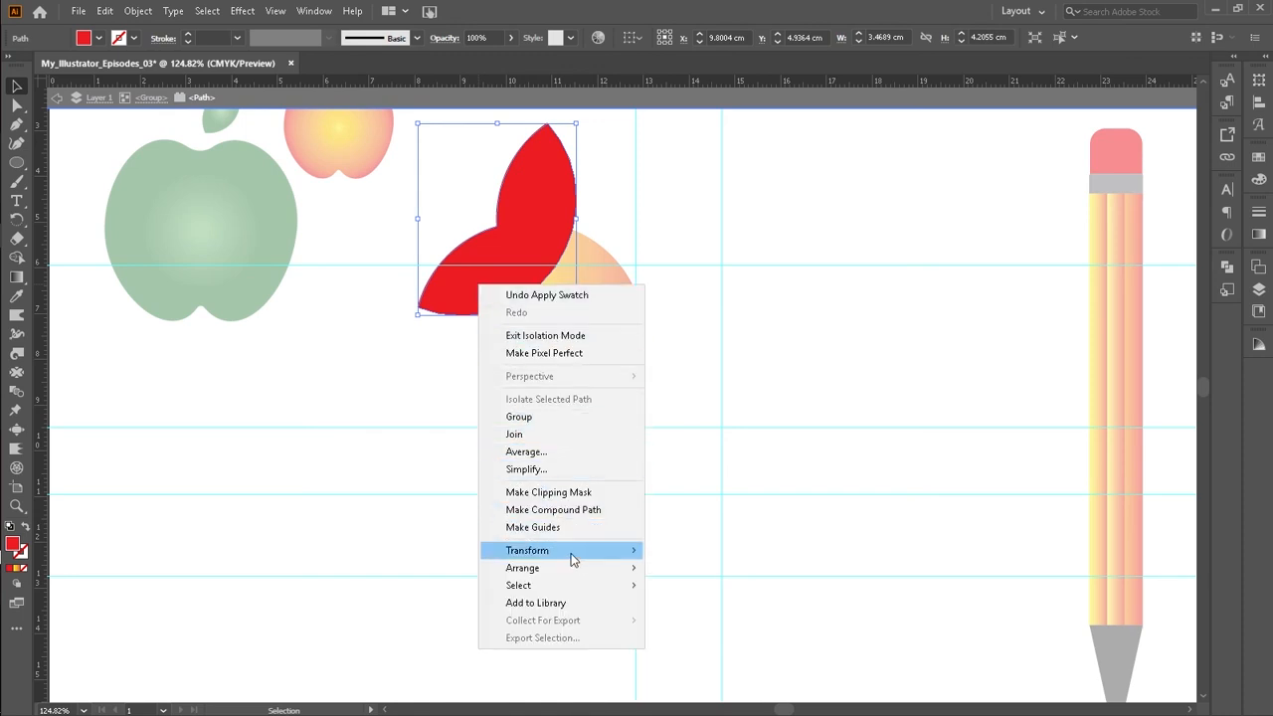
mouse_move(579, 571)
left_click(680, 569)
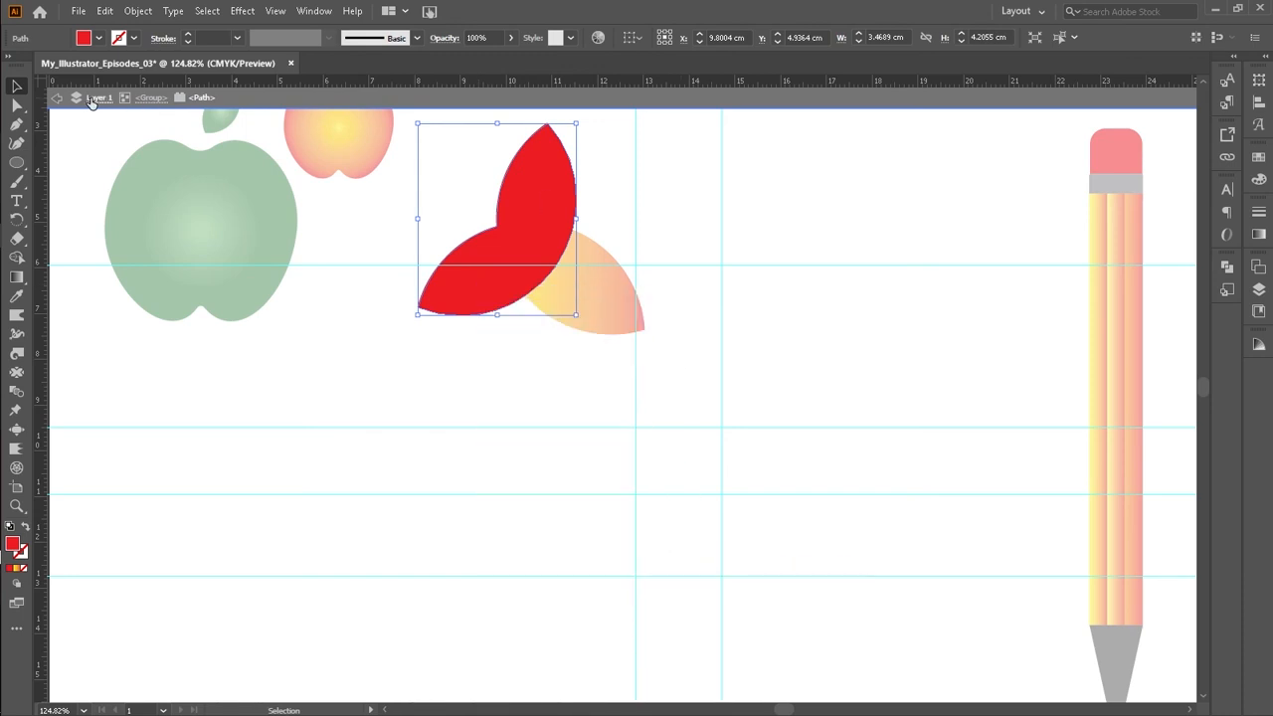
left_click(55, 97)
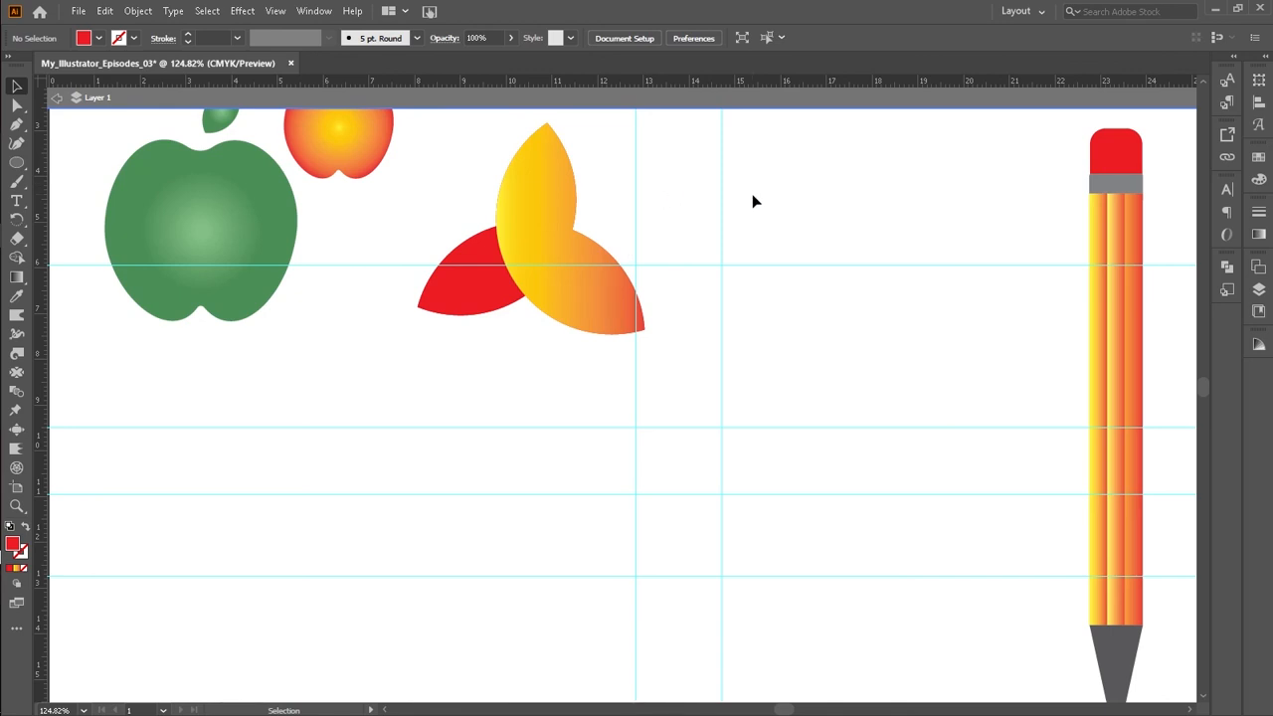
scroll(767, 244, "up", 2)
scroll(767, 244, "down", 3)
scroll(767, 243, "up", 2)
scroll(767, 239, "down", 3)
scroll(767, 214, "up", 3)
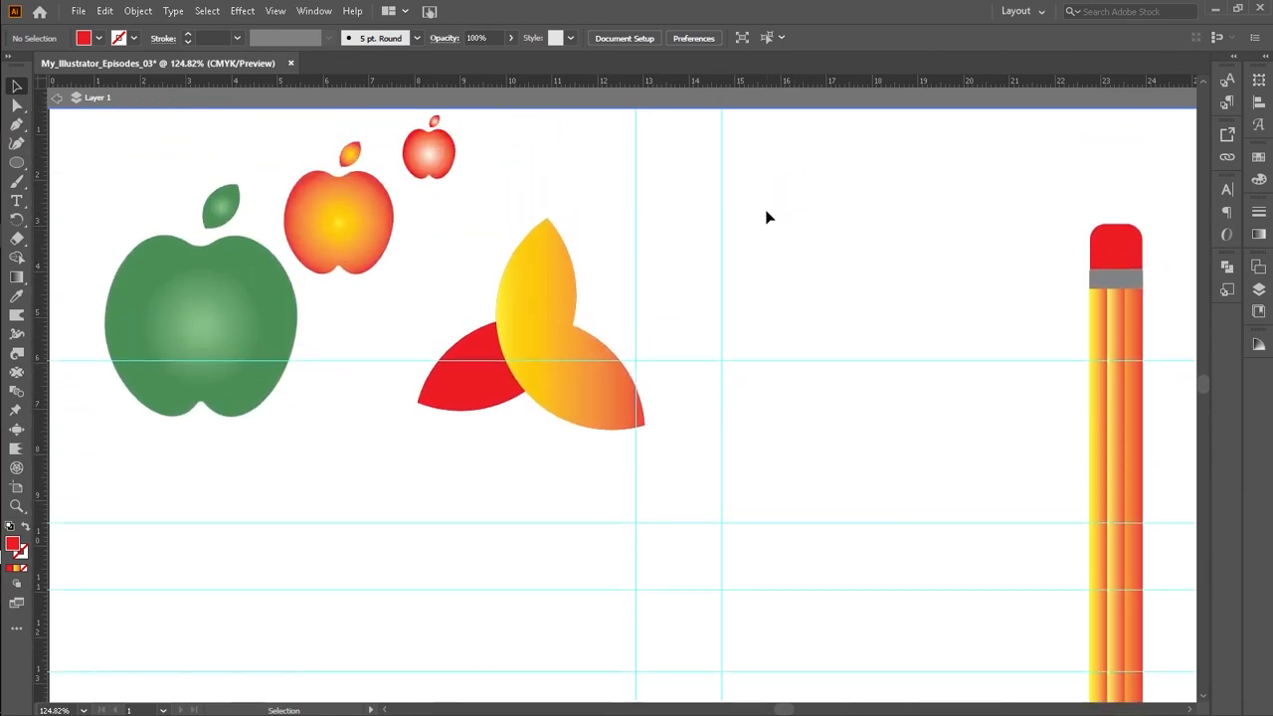
scroll(739, 169, "down", 1)
scroll(736, 162, "down", 3)
scroll(734, 160, "up", 4)
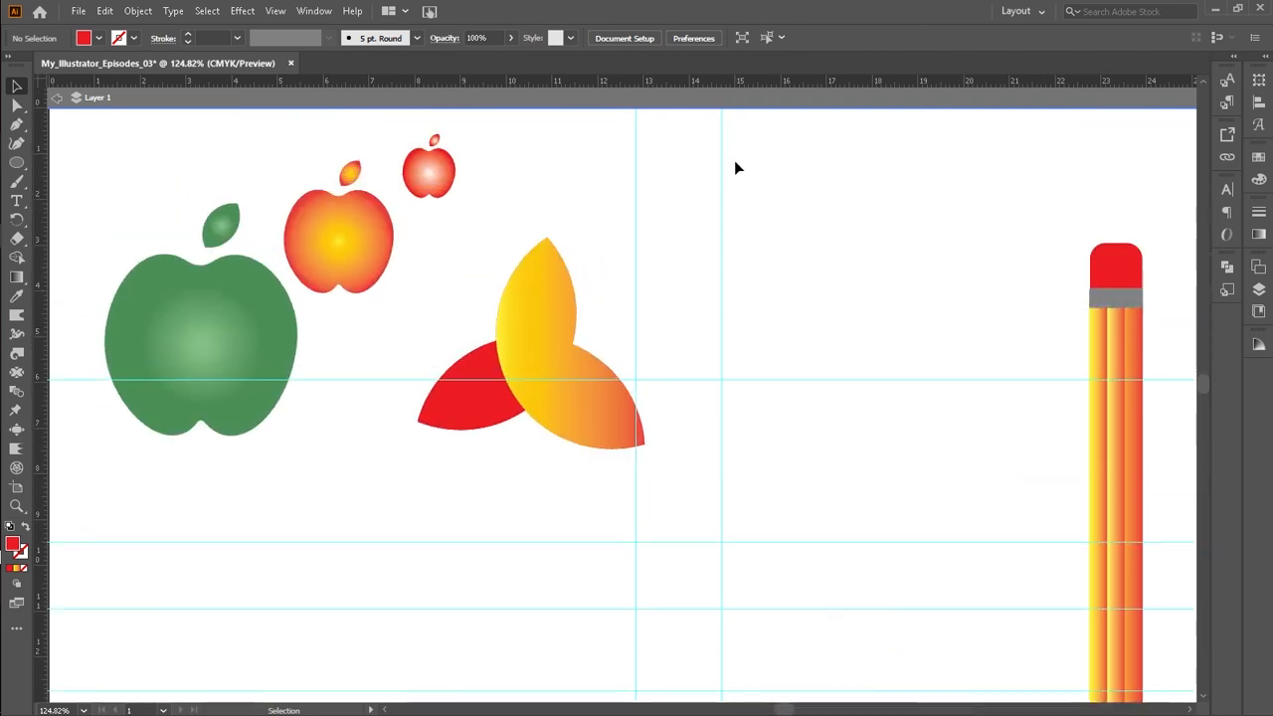
scroll(676, 328, "down", 3)
scroll(688, 322, "up", 3)
scroll(688, 331, "down", 3)
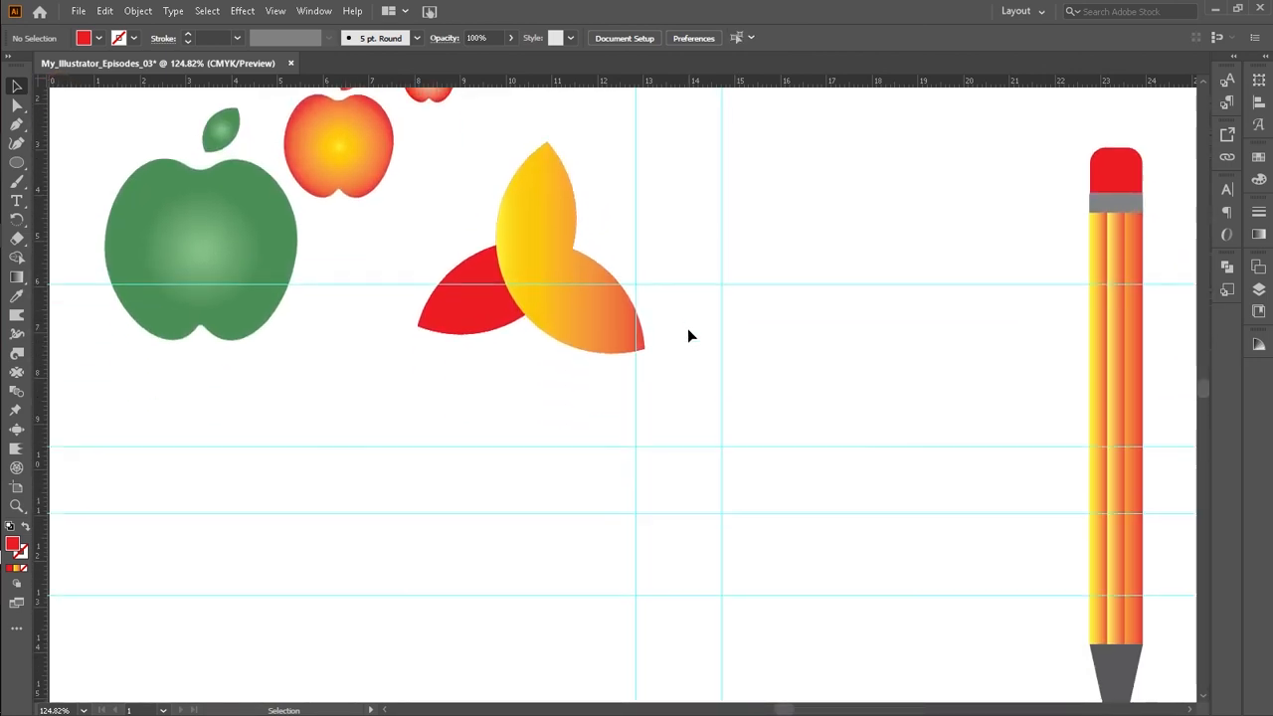
scroll(690, 330, "up", 2)
scroll(691, 329, "up", 2)
scroll(693, 318, "down", 5)
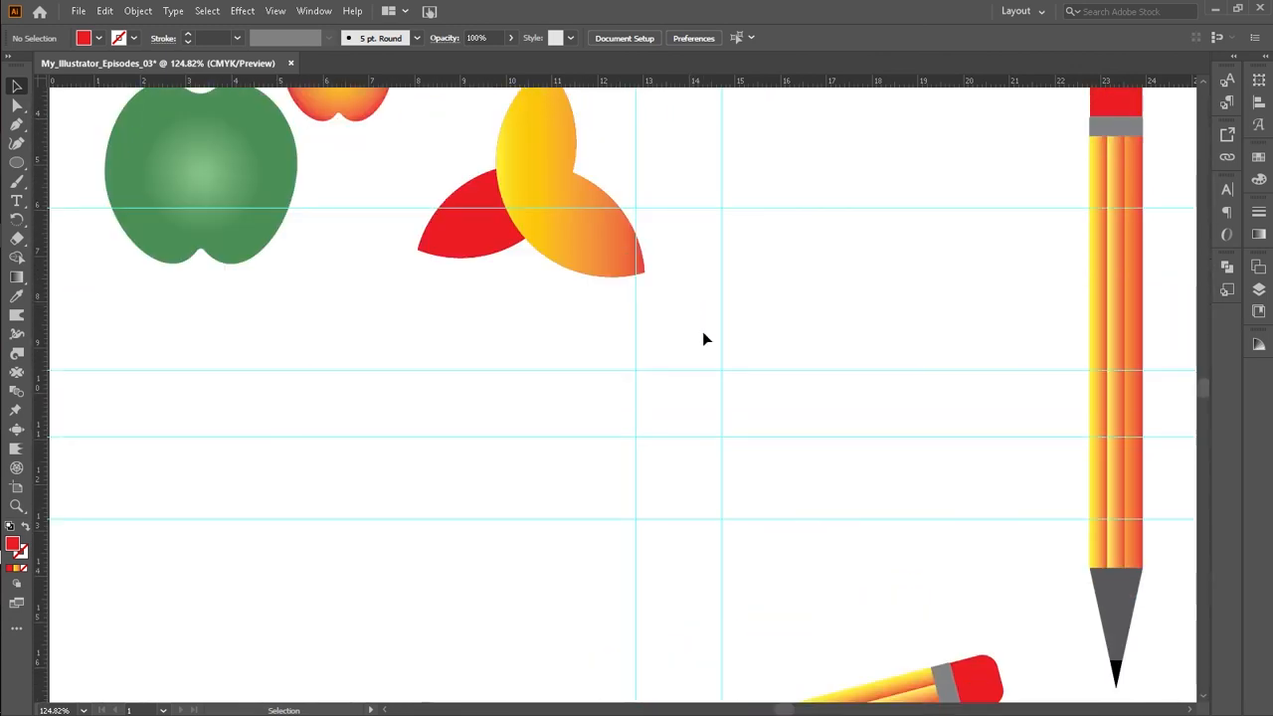
Step: Draw a red circle about 4.3 cm across below the petal shape with the Ellipse tool
left_click(20, 168)
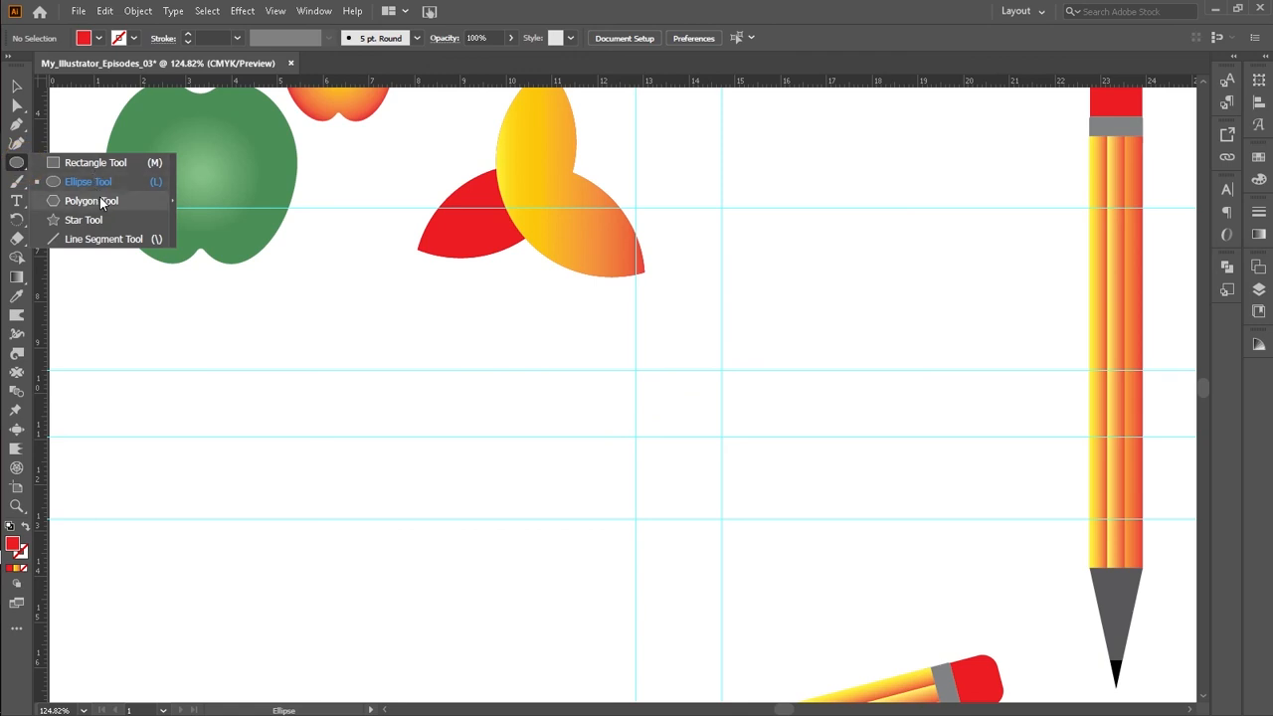
left_click(92, 165)
scroll(420, 348, "down", 3)
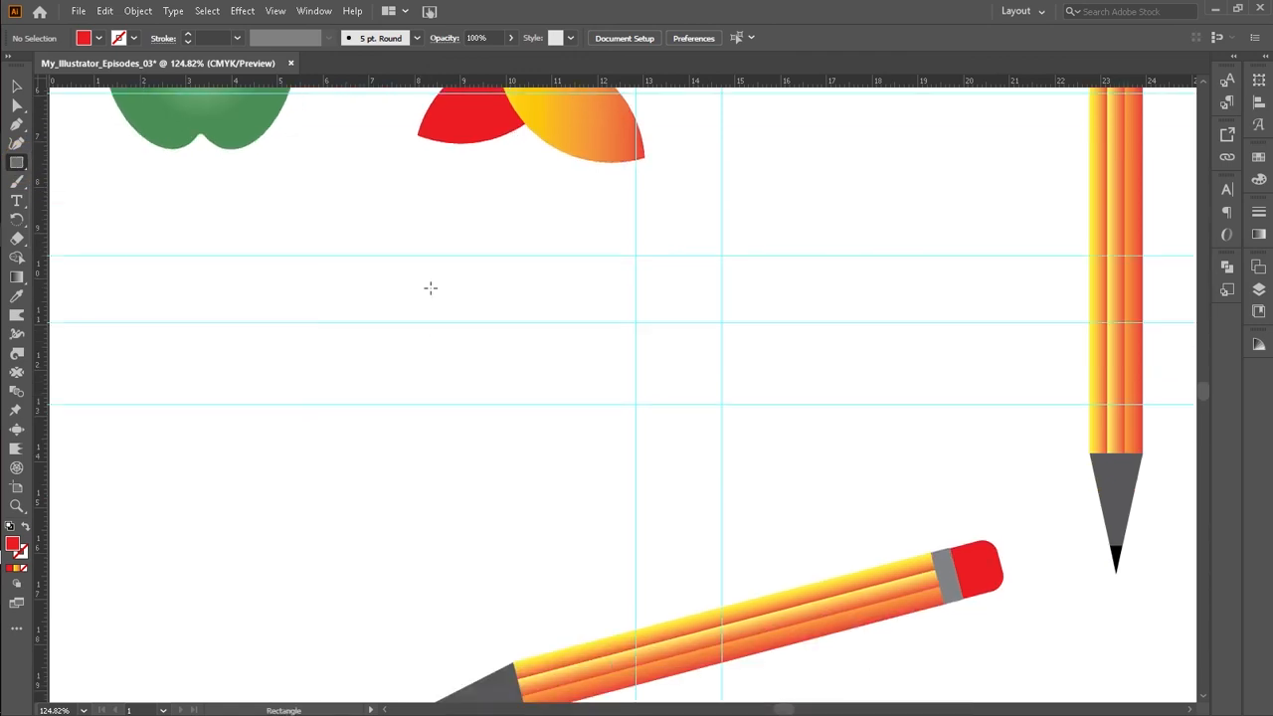
left_click(20, 167)
left_click(71, 167)
mouse_move(300, 305)
left_mouse_down()
mouse_move(472, 438)
mouse_move(487, 412)
mouse_move(498, 418)
mouse_move(501, 384)
left_mouse_up()
key("ctrl+z")
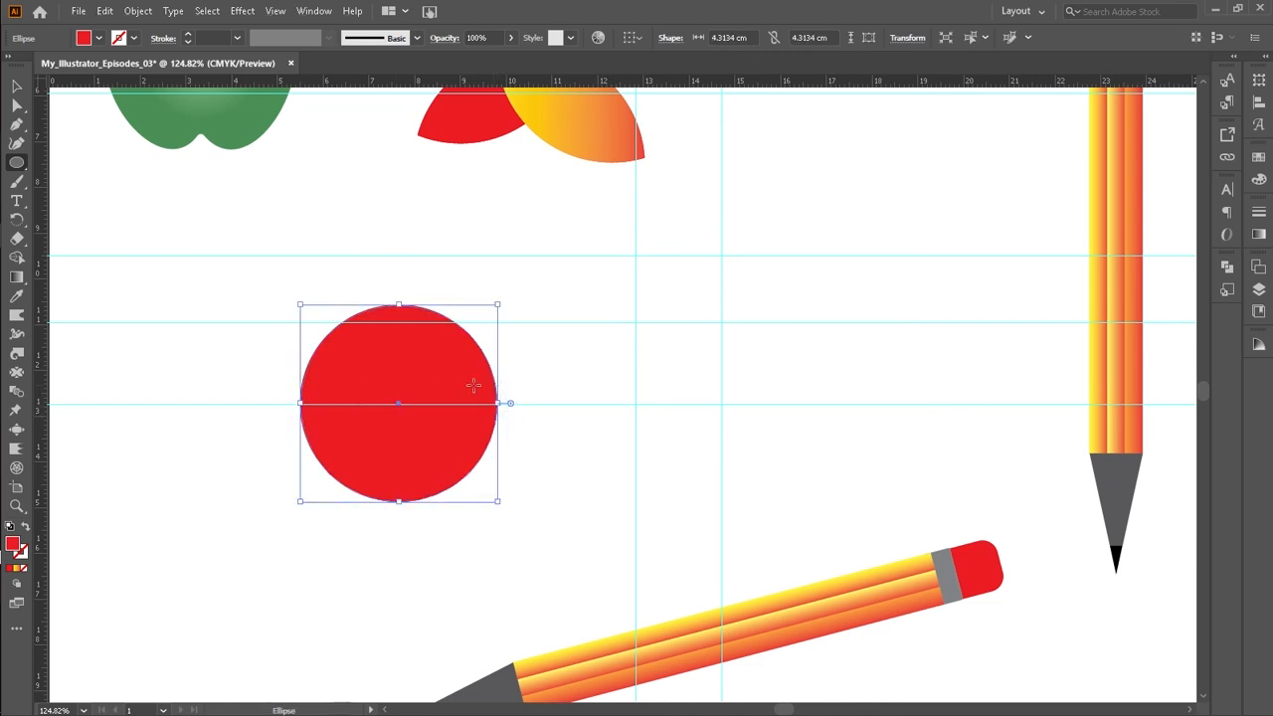
Step: Arrange copies of the circle into a flower-like ring of overlapping circles, nudging the upper circle into position
left_click(16, 88)
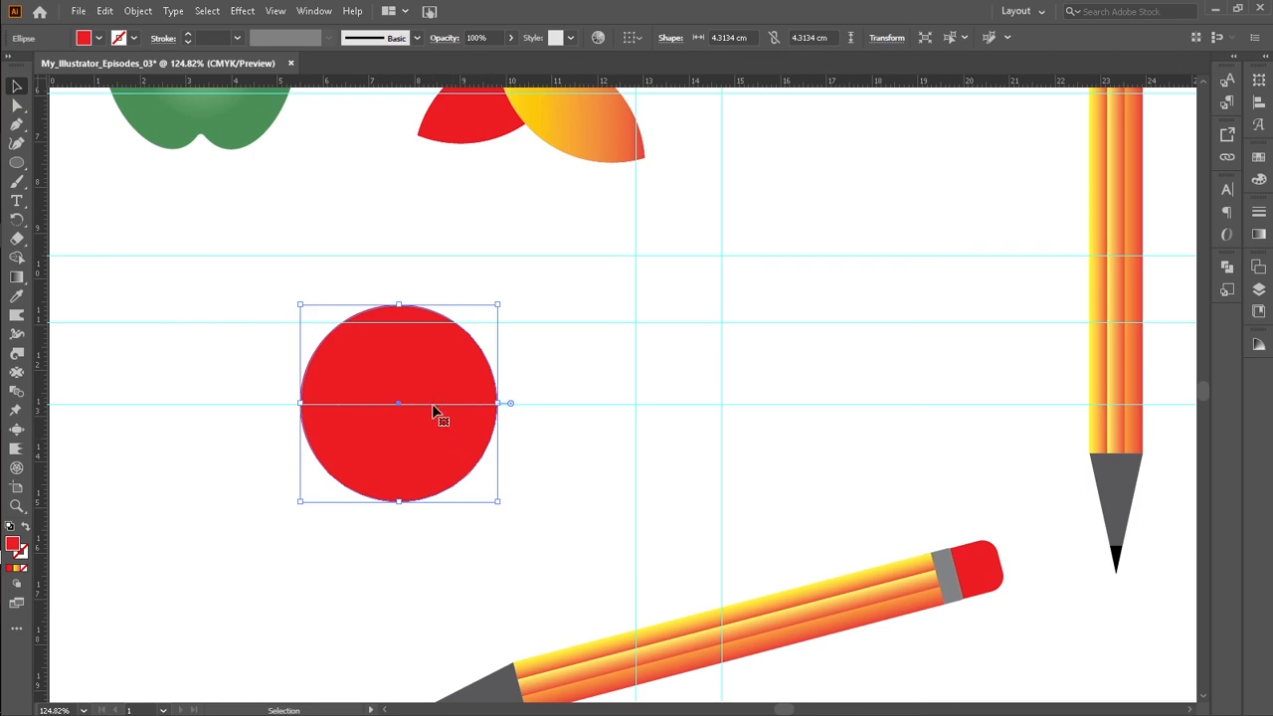
left_click_drag(434, 408, 383, 299)
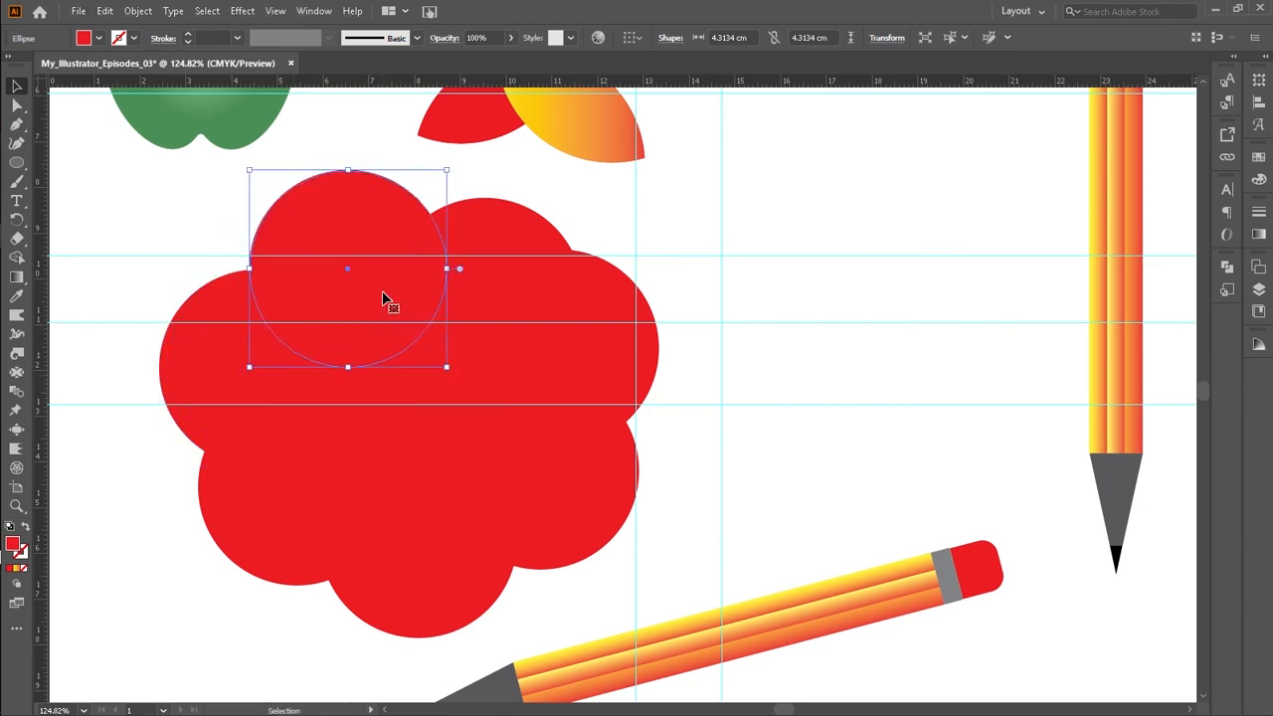
left_click(507, 236)
key("Up")
key("Up")
key("Up")
key("Up")
key("Up")
key("Up")
key("Up")
key("Up")
key("Up")
key("Up")
key("Up")
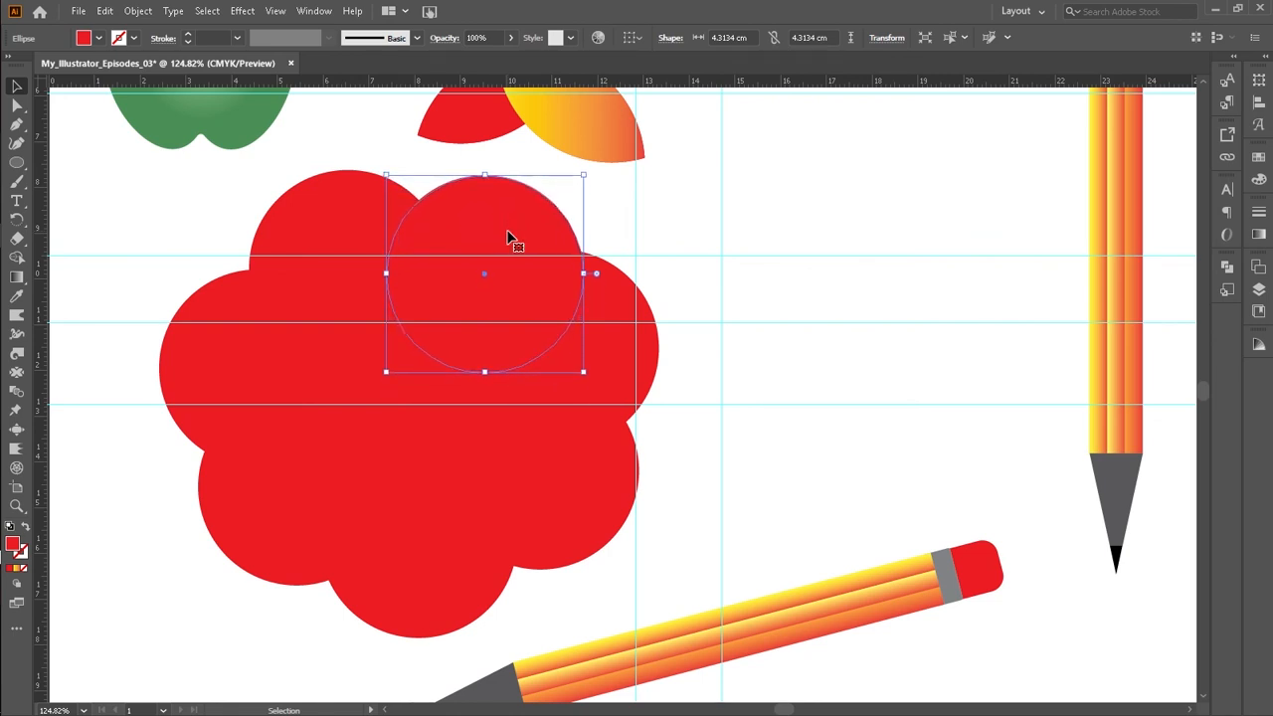
key("Left")
key("Left")
key("Up")
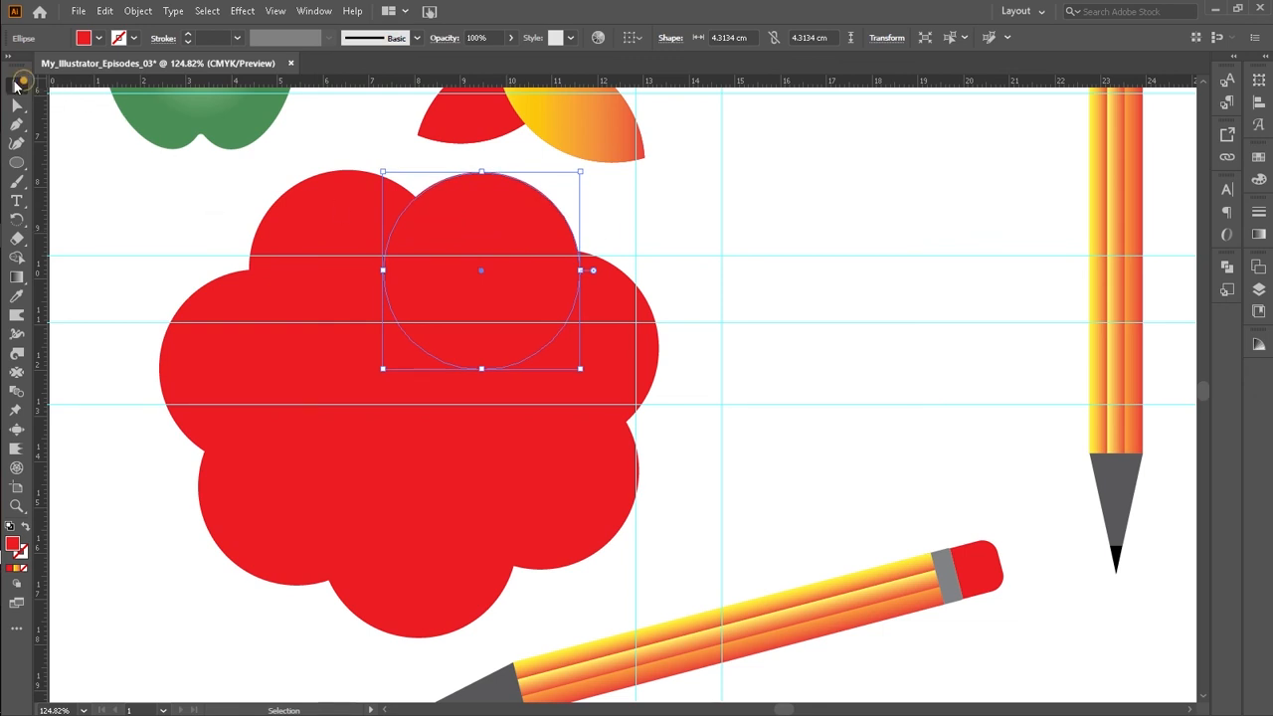
Step: Select all the circles of the flower and group them
left_click(117, 161)
left_click_drag(153, 203, 616, 545)
right_click(537, 526)
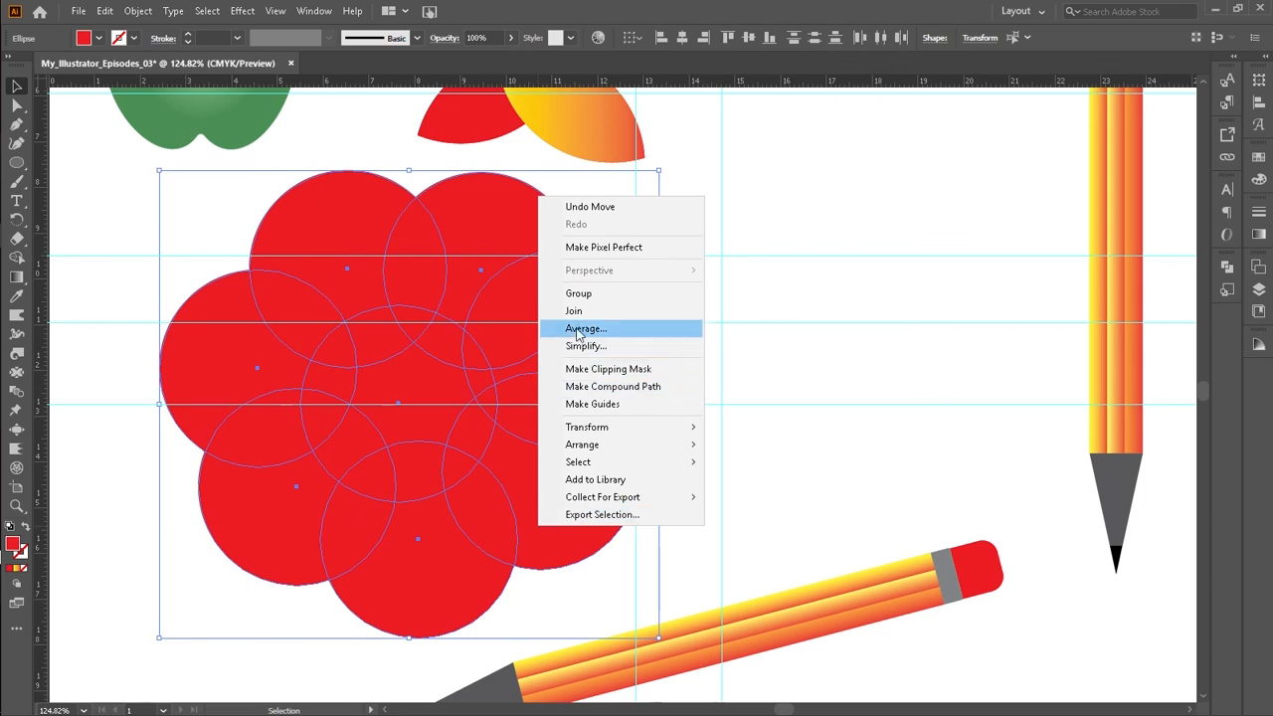
left_click(581, 295)
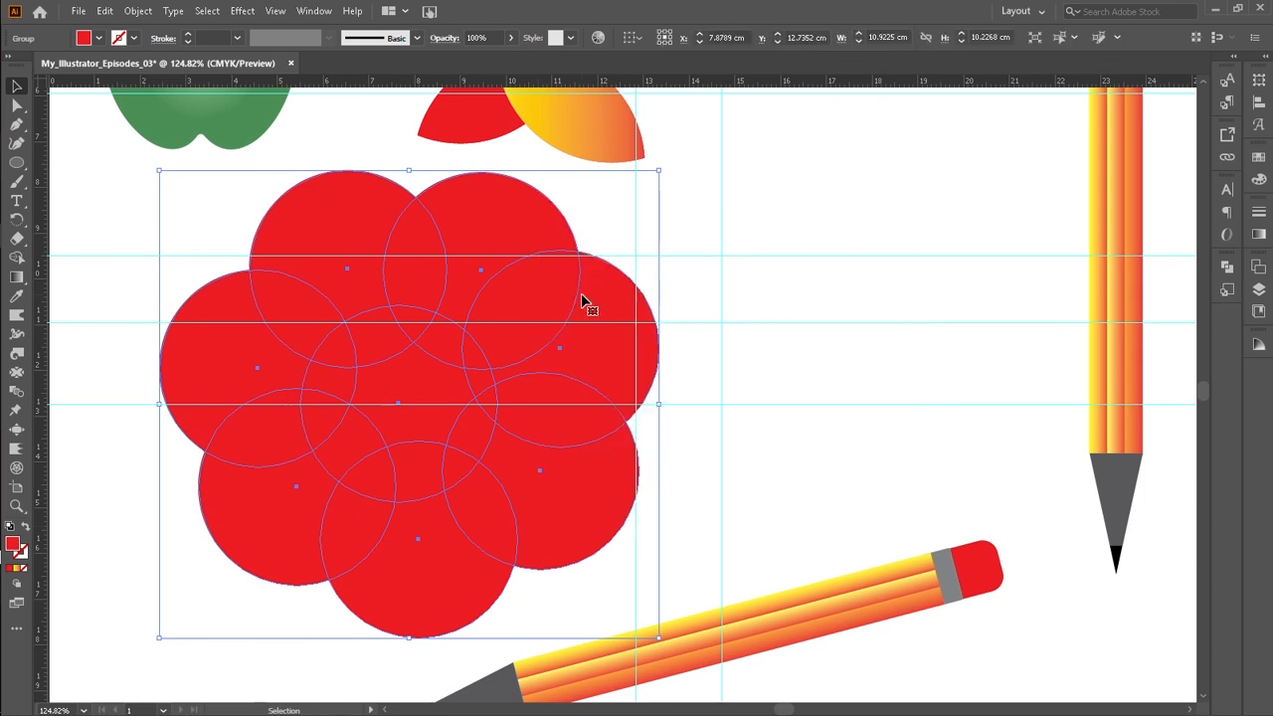
Step: With Shape Builder, delete the flower's central region and the overlap between the two lower-left circles
key("shift+m")
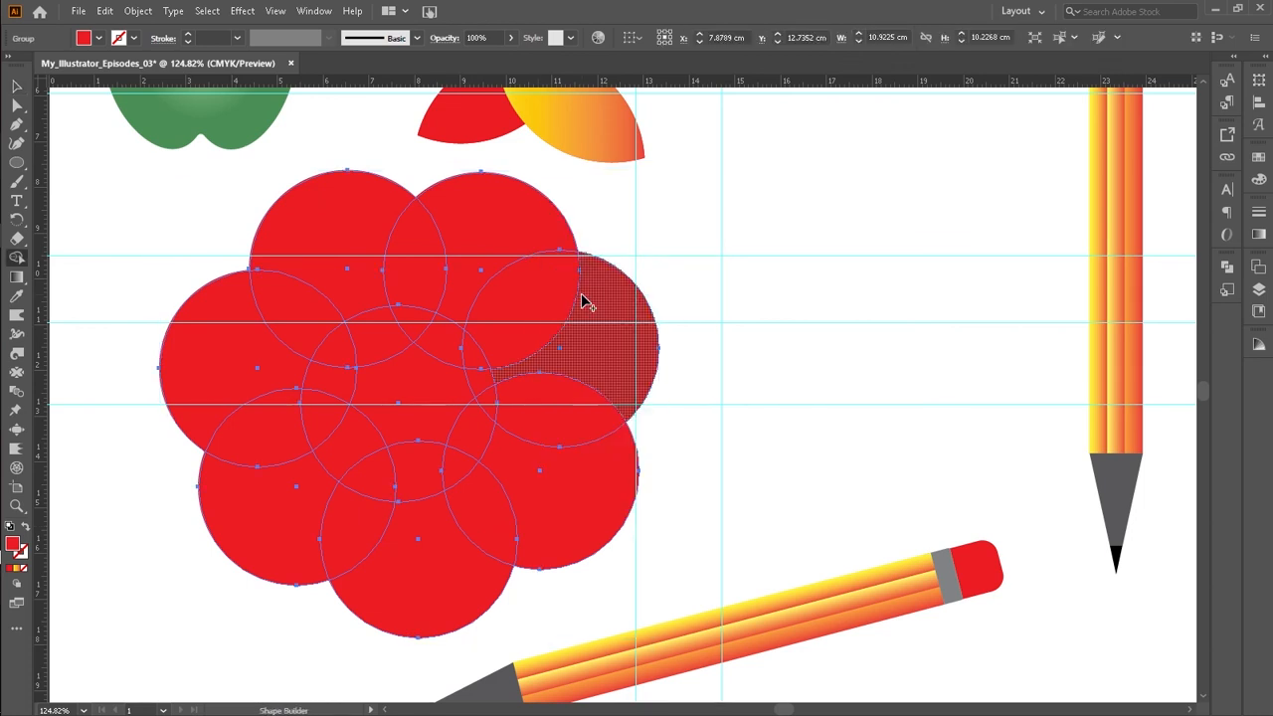
left_click(445, 410)
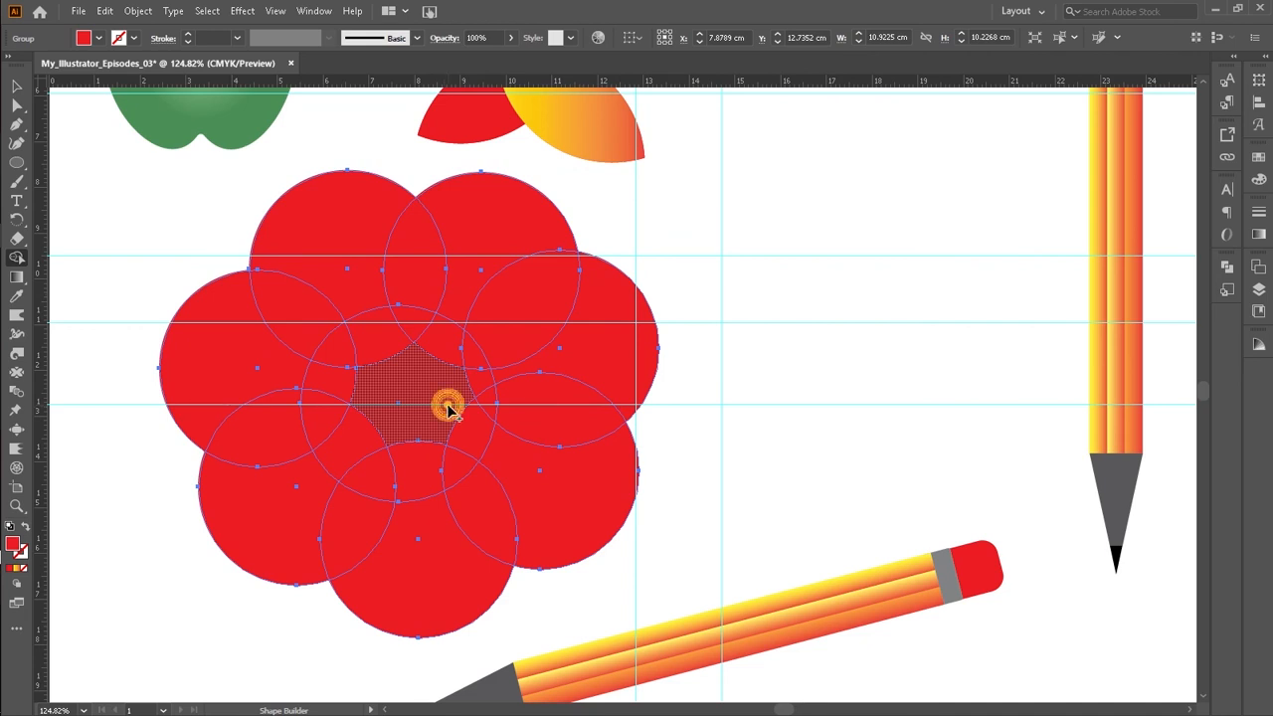
left_click(448, 408, "alt")
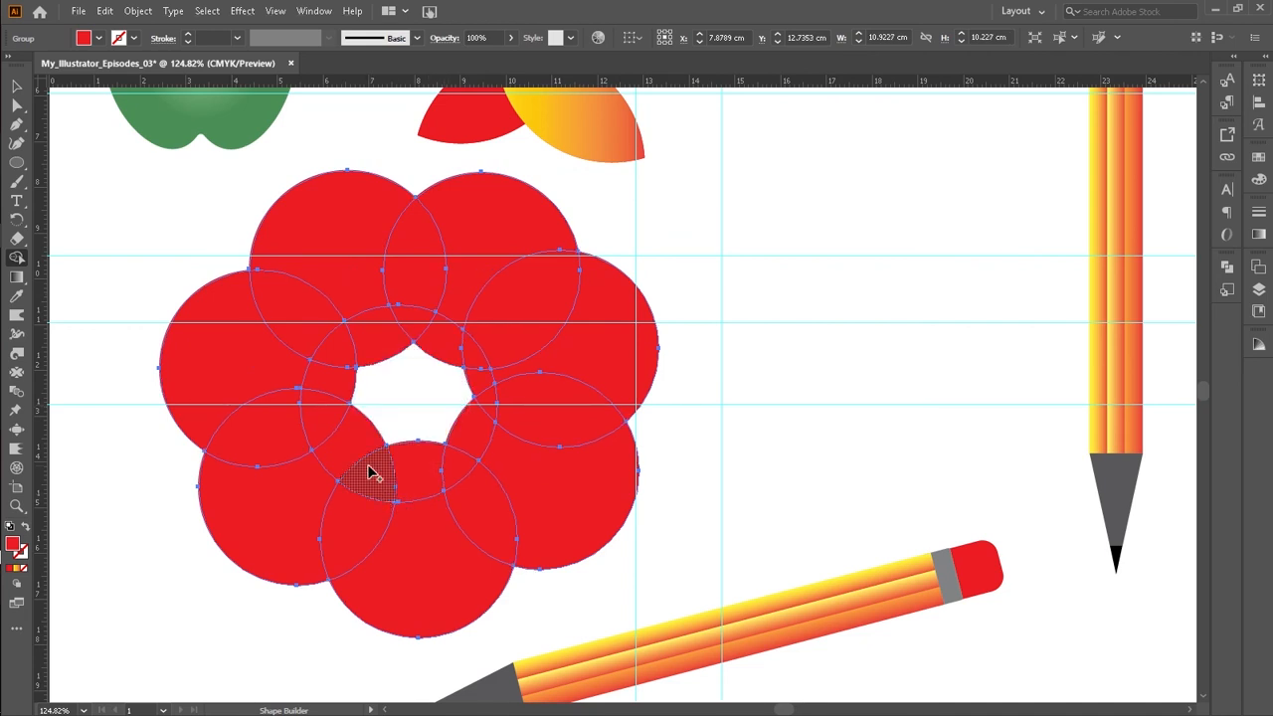
left_click(353, 526, "alt")
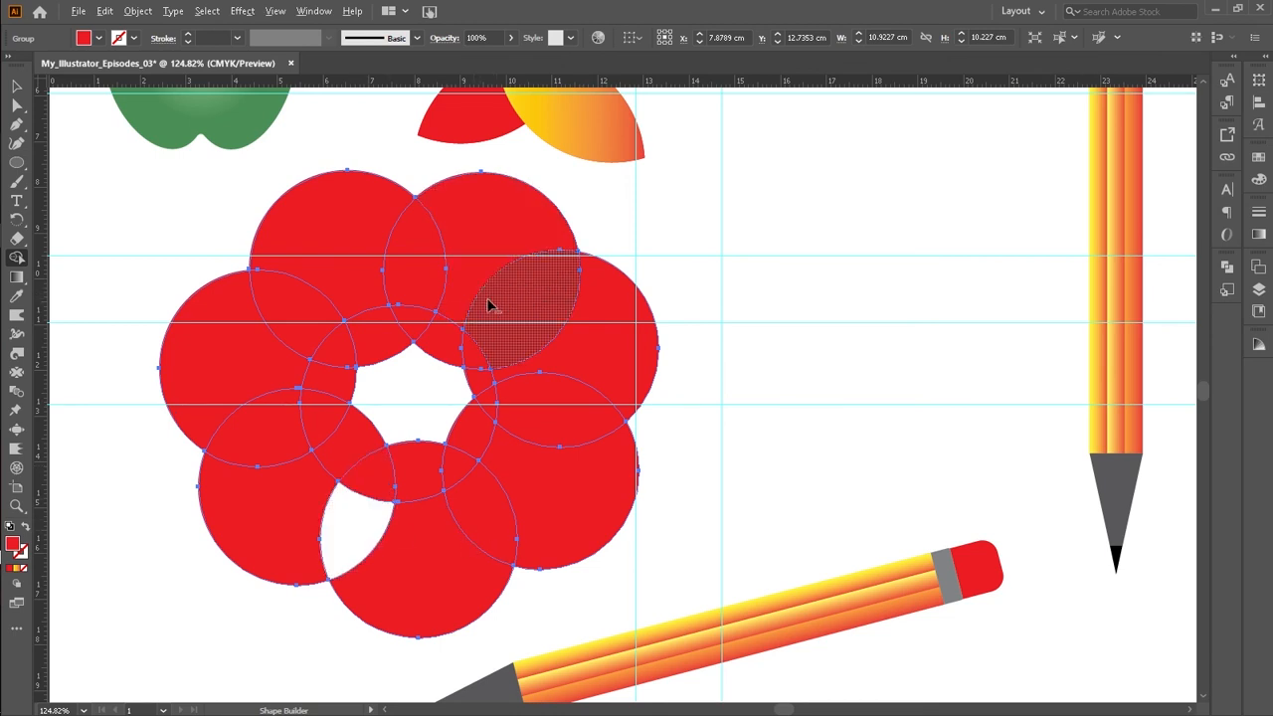
Step: Delete the remaining lens-shaped overlaps between neighbouring outer circles of the flower with Shape Builder
left_click(312, 312, "alt")
left_click(562, 435, "alt")
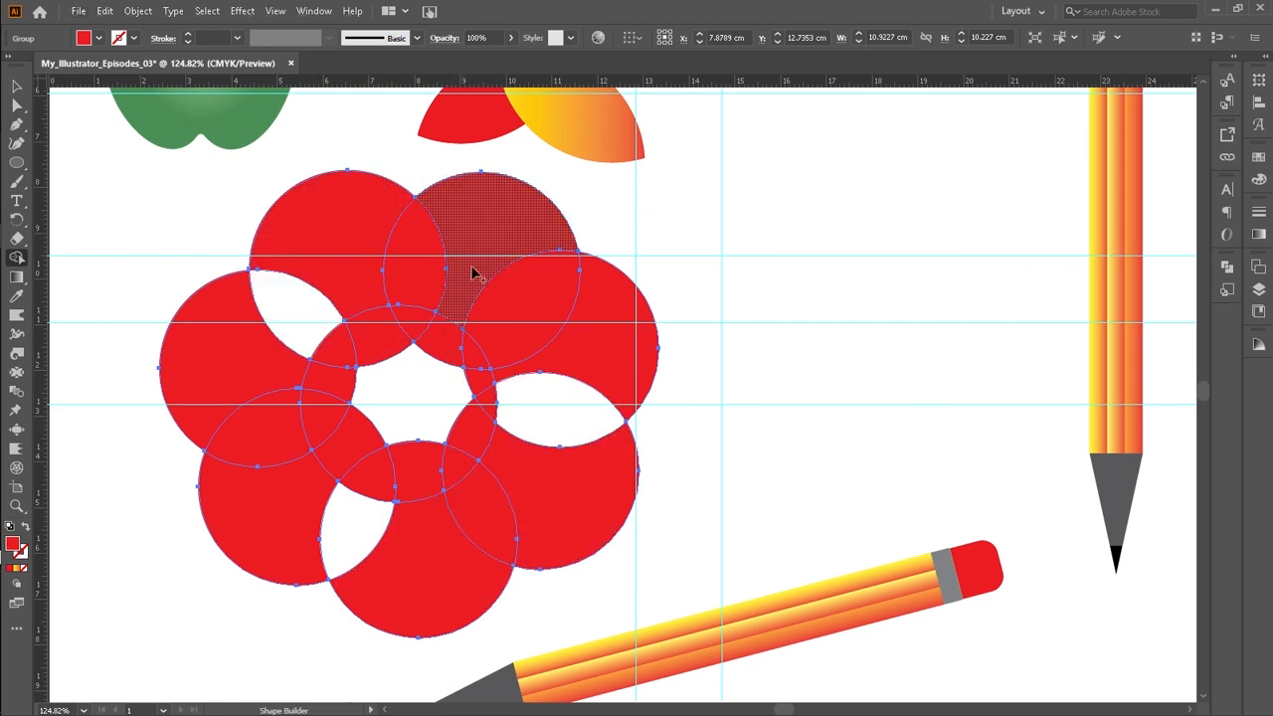
left_click(278, 450, "alt")
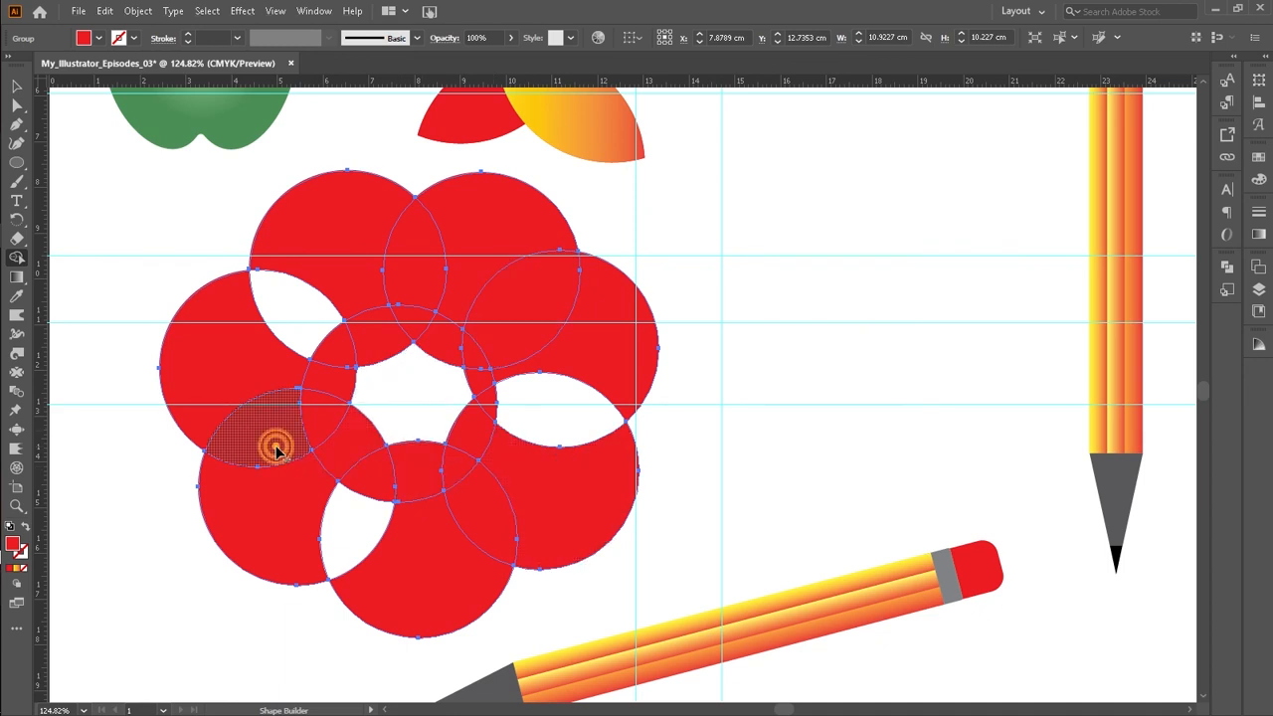
left_click(419, 228, "alt")
left_click(512, 295, "alt")
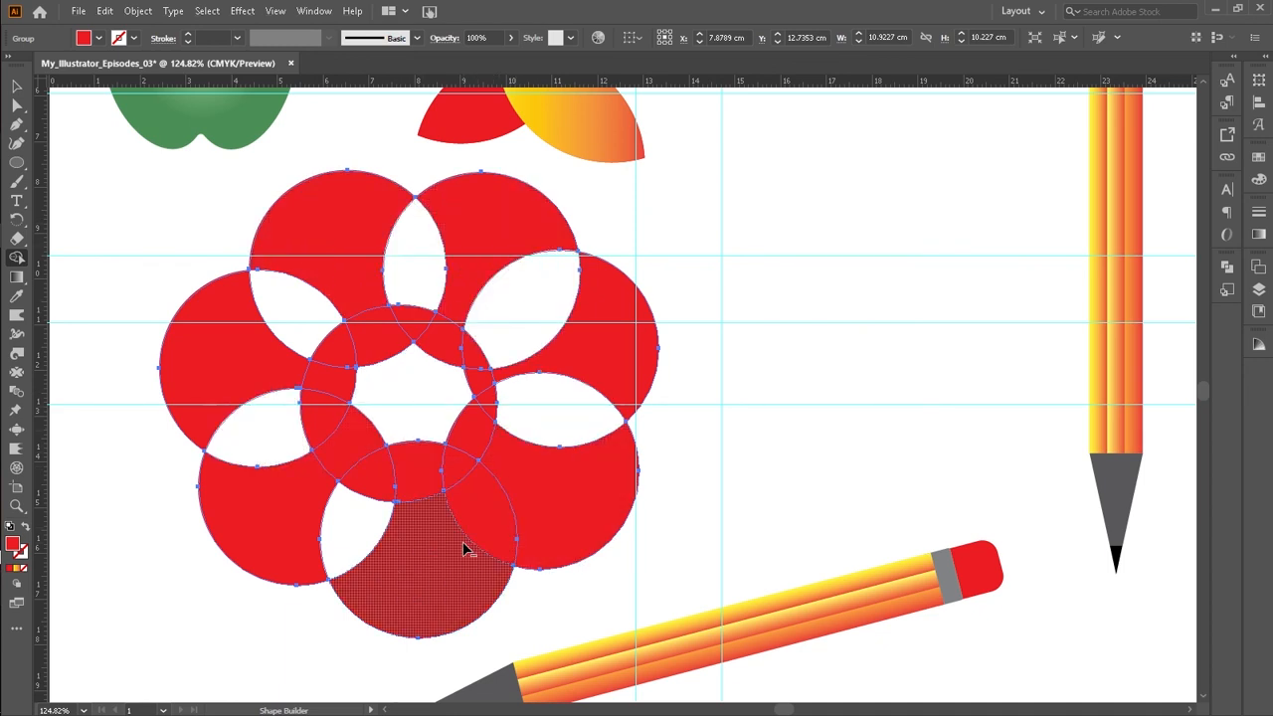
left_click(483, 521, "alt")
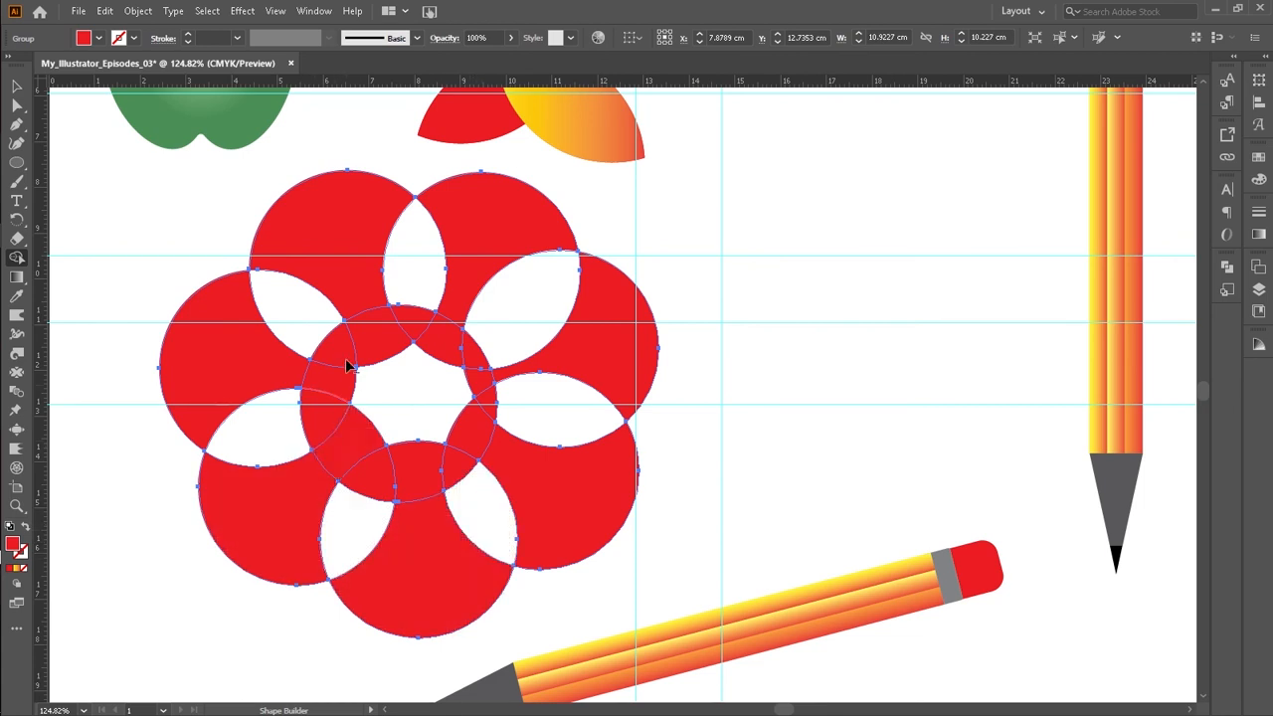
Step: Select the flower group, scale it down to about 3.3 cm across and move it beside the petal shape
left_click(16, 87)
left_click(137, 245)
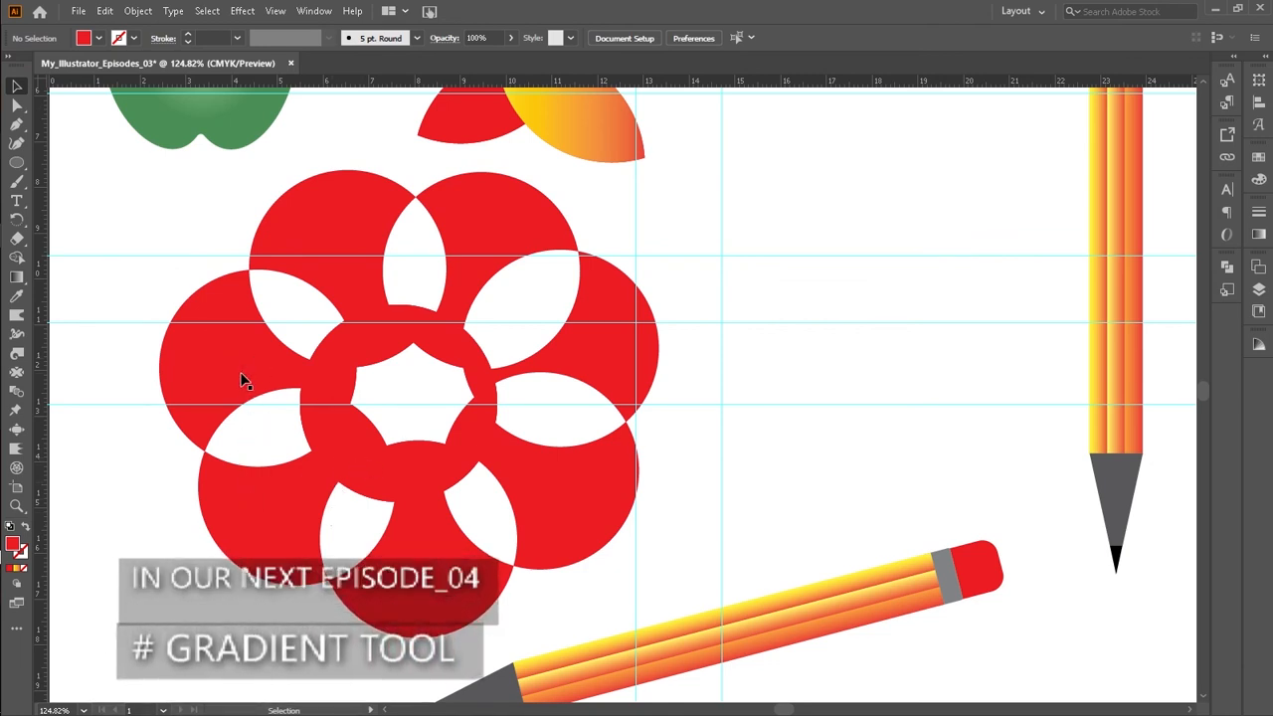
left_click_drag(168, 227, 602, 532)
right_click(460, 453)
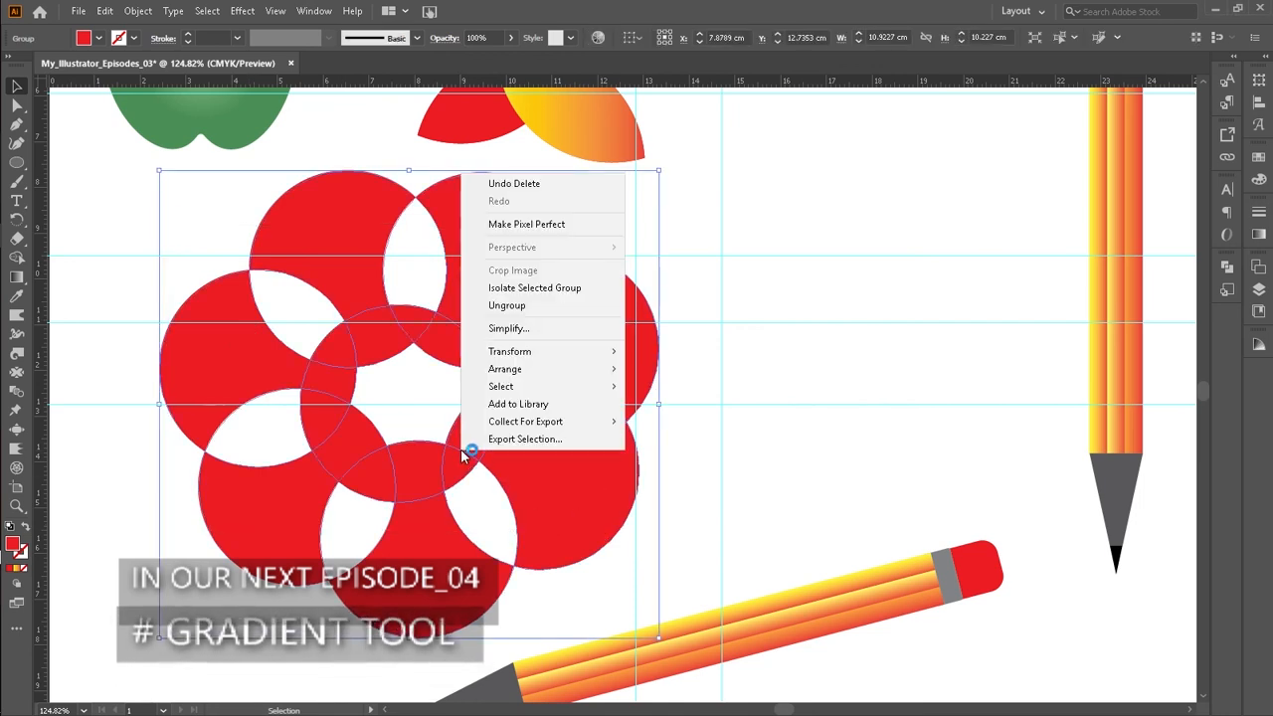
left_click(525, 309)
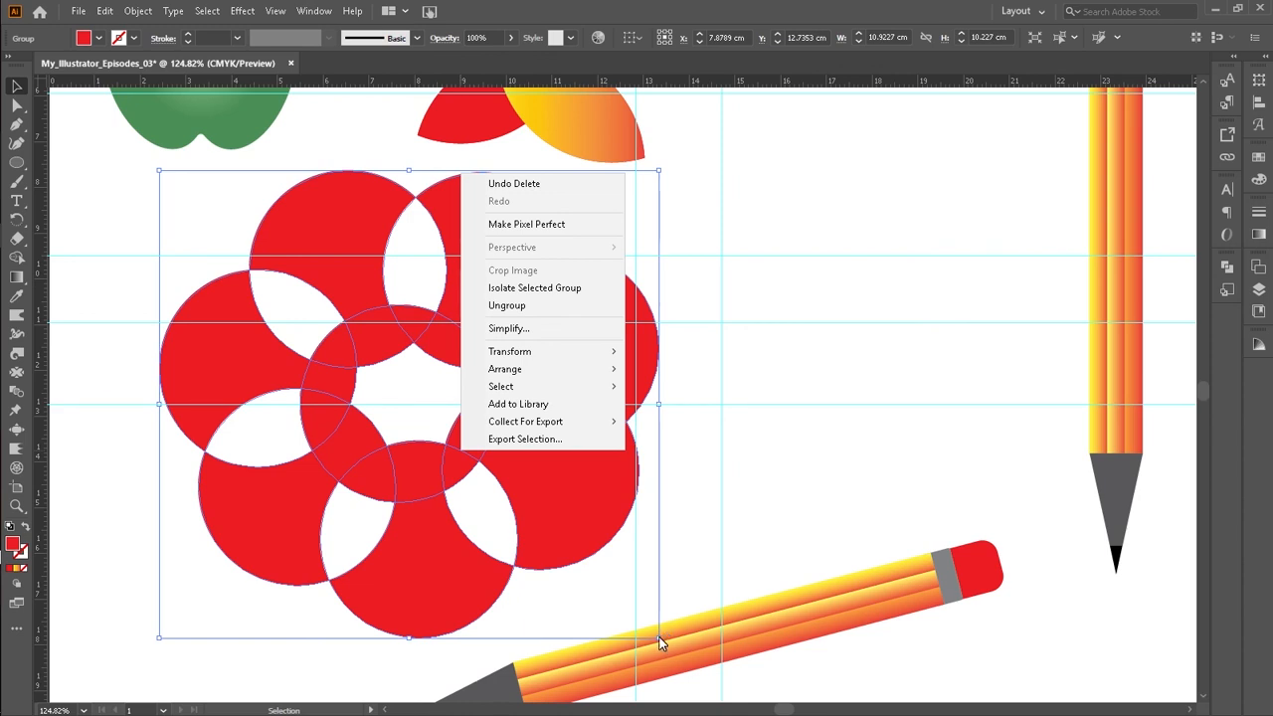
left_click_drag(660, 638, 485, 476)
left_click_drag(444, 435, 952, 219)
scroll(783, 418, "up", 3)
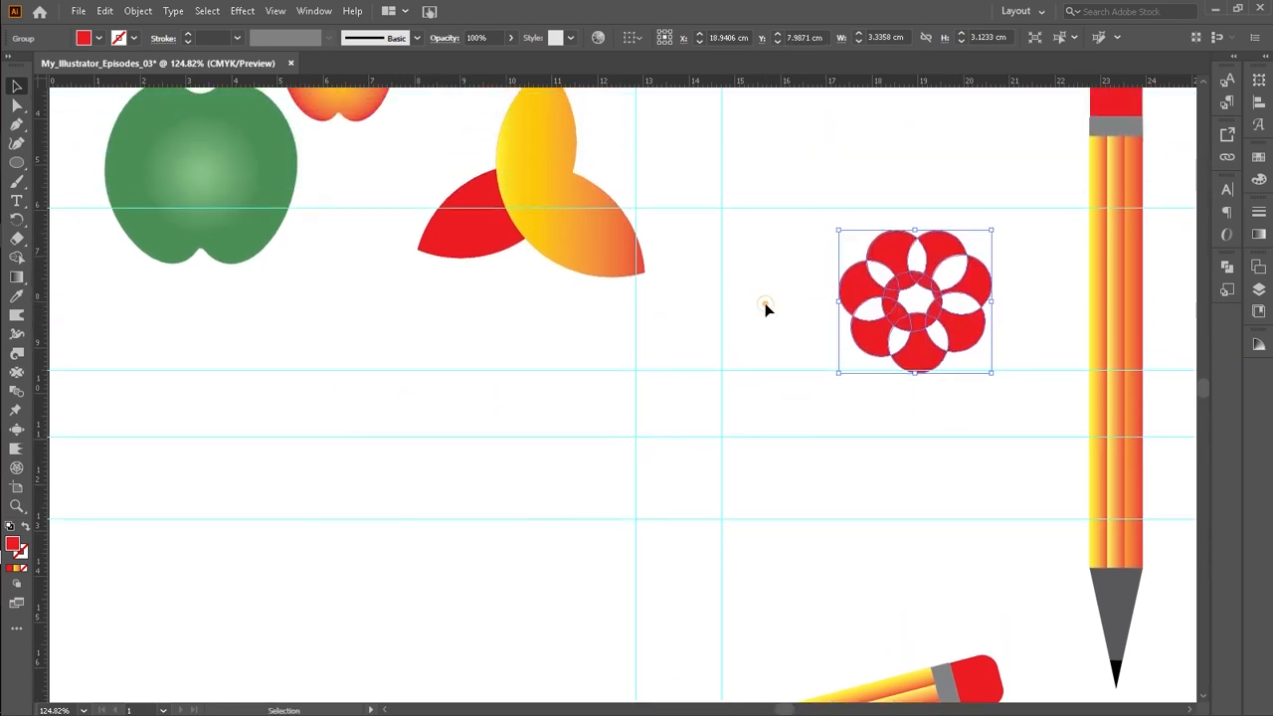
Step: Rearrange the artwork on the artboard, moving the petal shape lower and shifting the apples down and right
left_click(766, 307)
scroll(766, 310, "up", 2)
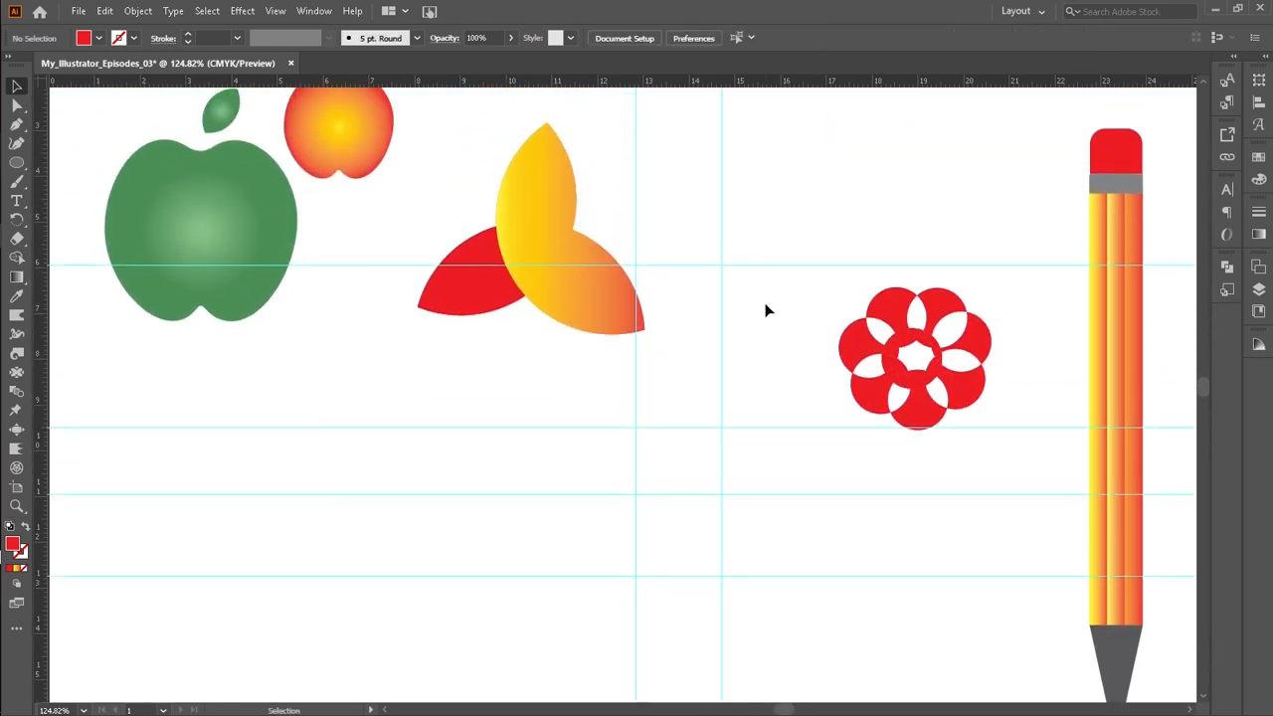
scroll(766, 310, "up", 1)
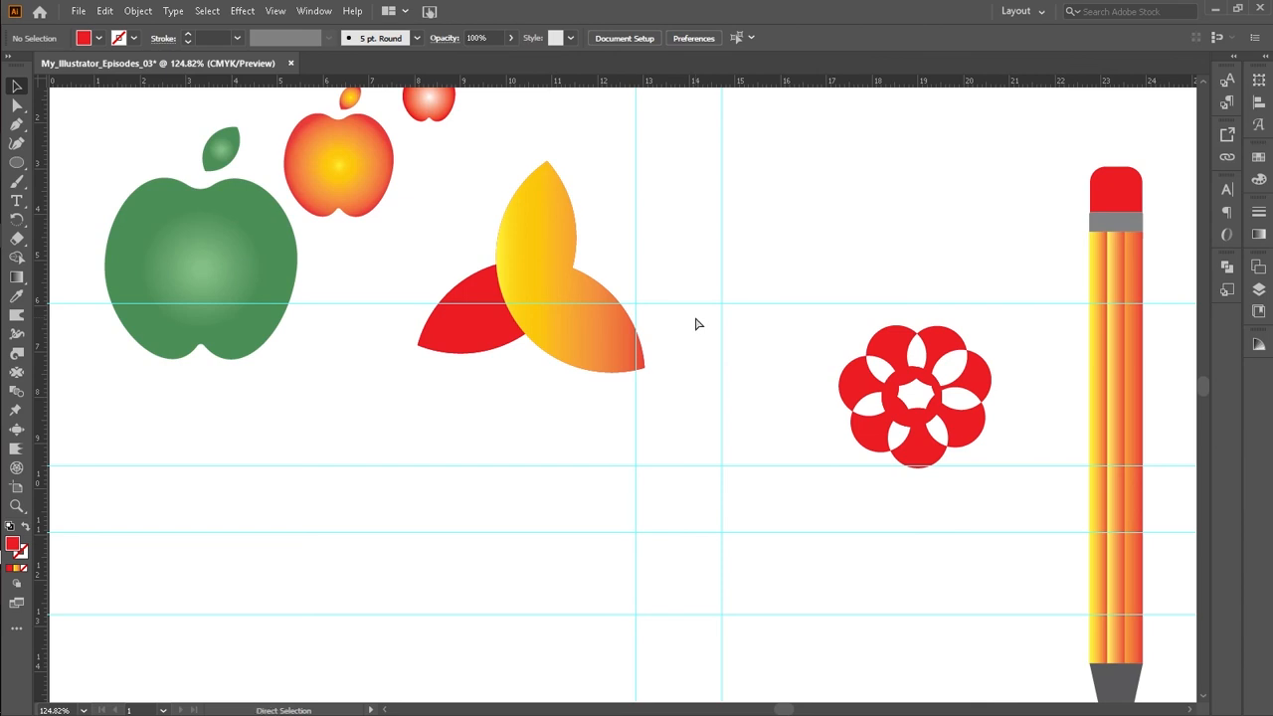
key("ctrl+0")
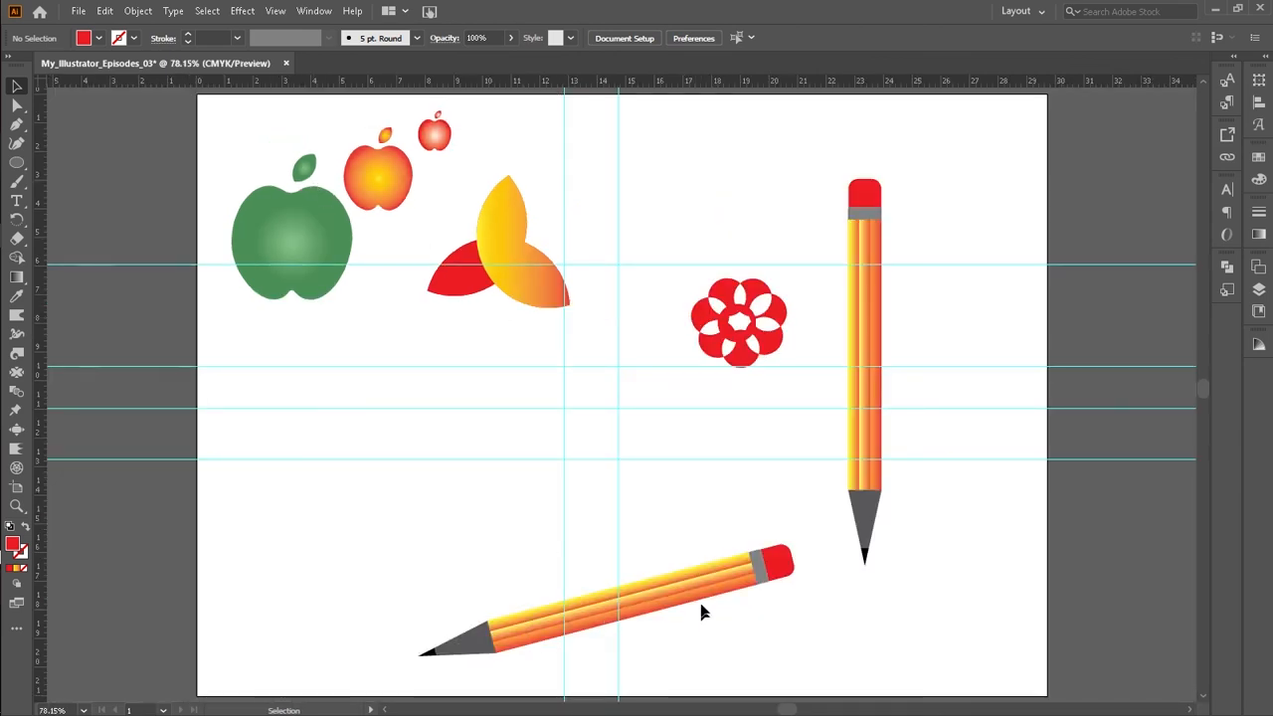
left_click_drag(541, 307, 546, 435)
left_click_drag(372, 186, 404, 248)
left_click(548, 235)
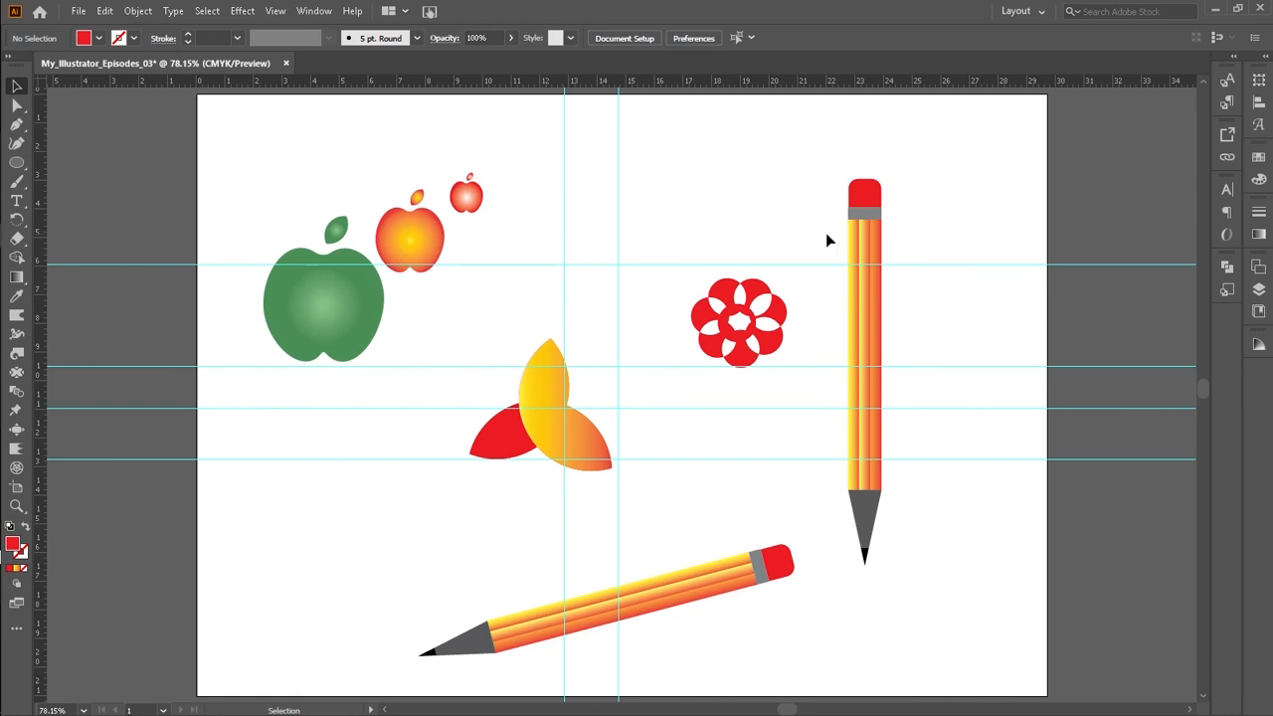
Step: Apply a Drop Shadow with default settings (Multiply, 75% opacity, 0.2469 cm offsets, 0.1764 cm blur) to the vertical pencil
scroll(823, 254, "down", 2)
scroll(859, 189, "up", 2)
left_click(859, 183)
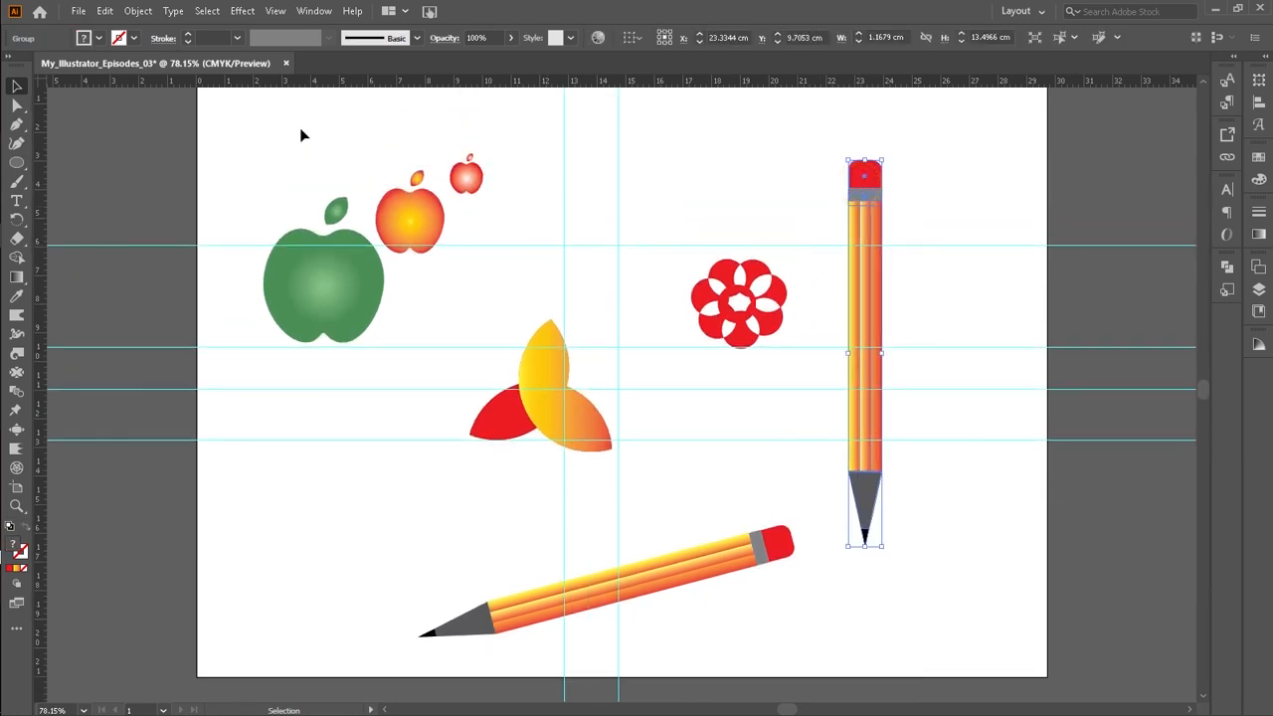
left_click(242, 11)
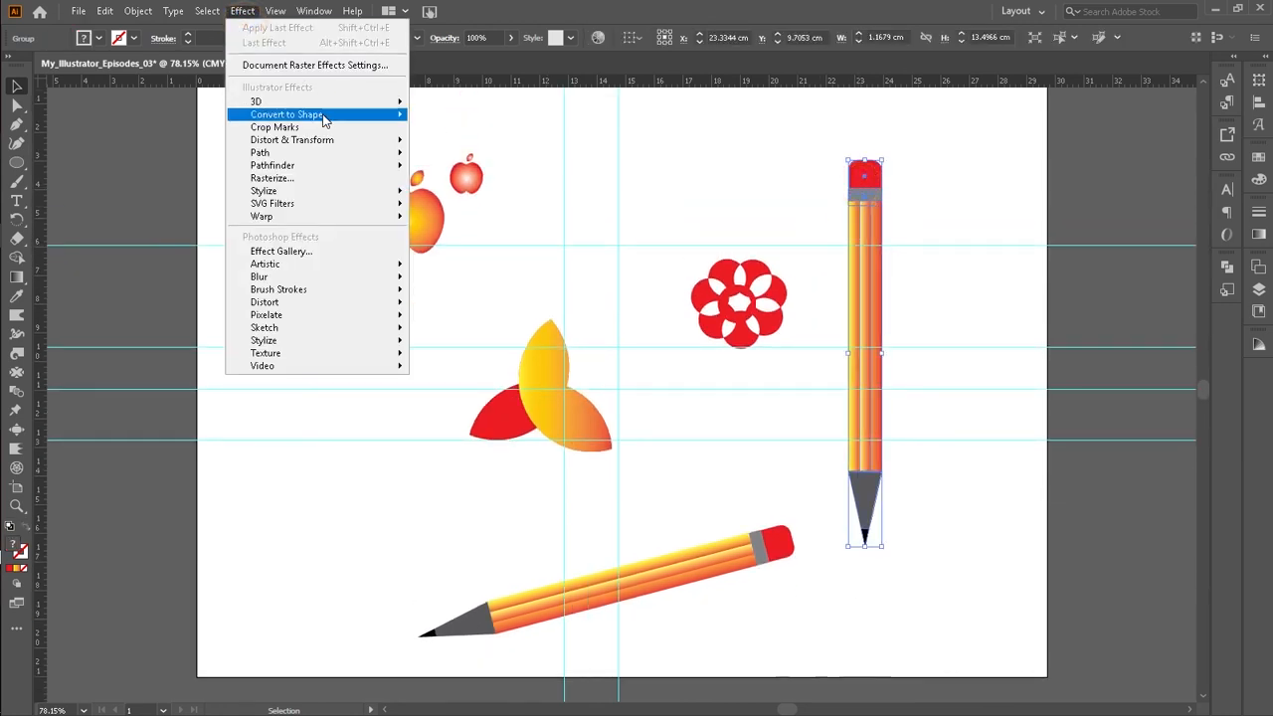
mouse_move(324, 193)
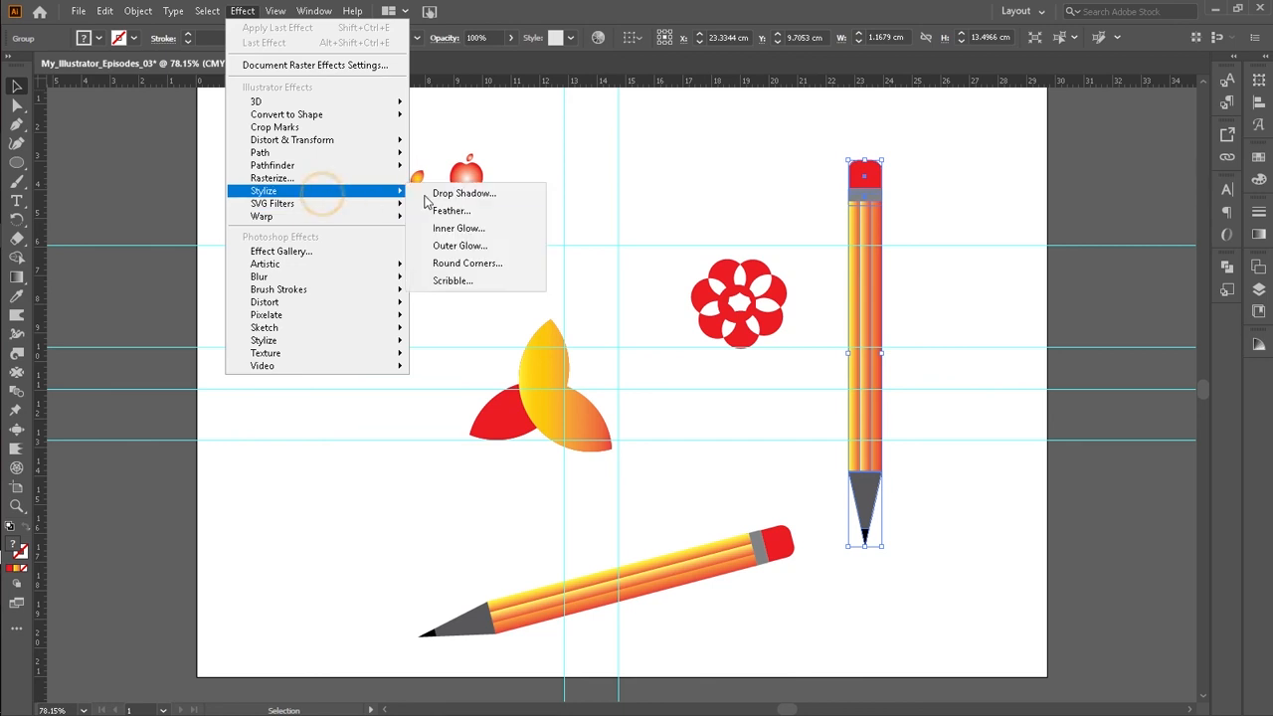
left_click(460, 193)
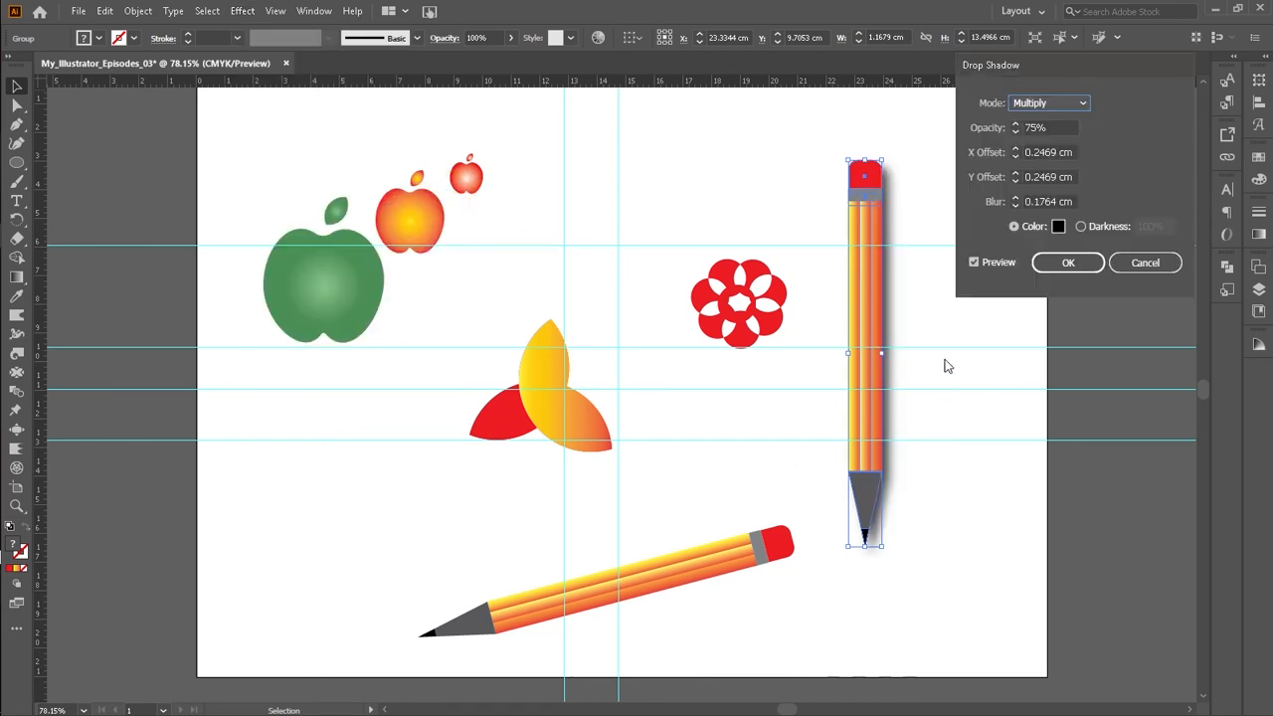
left_click(1061, 263)
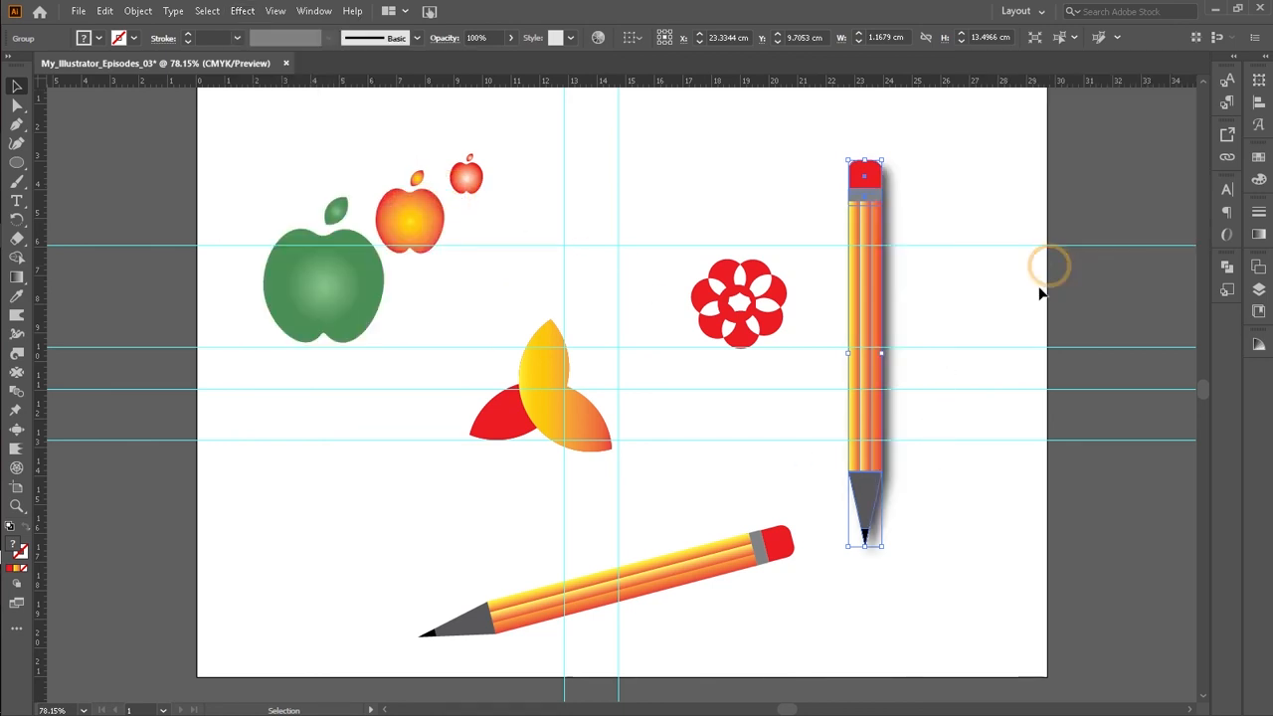
left_click(914, 222)
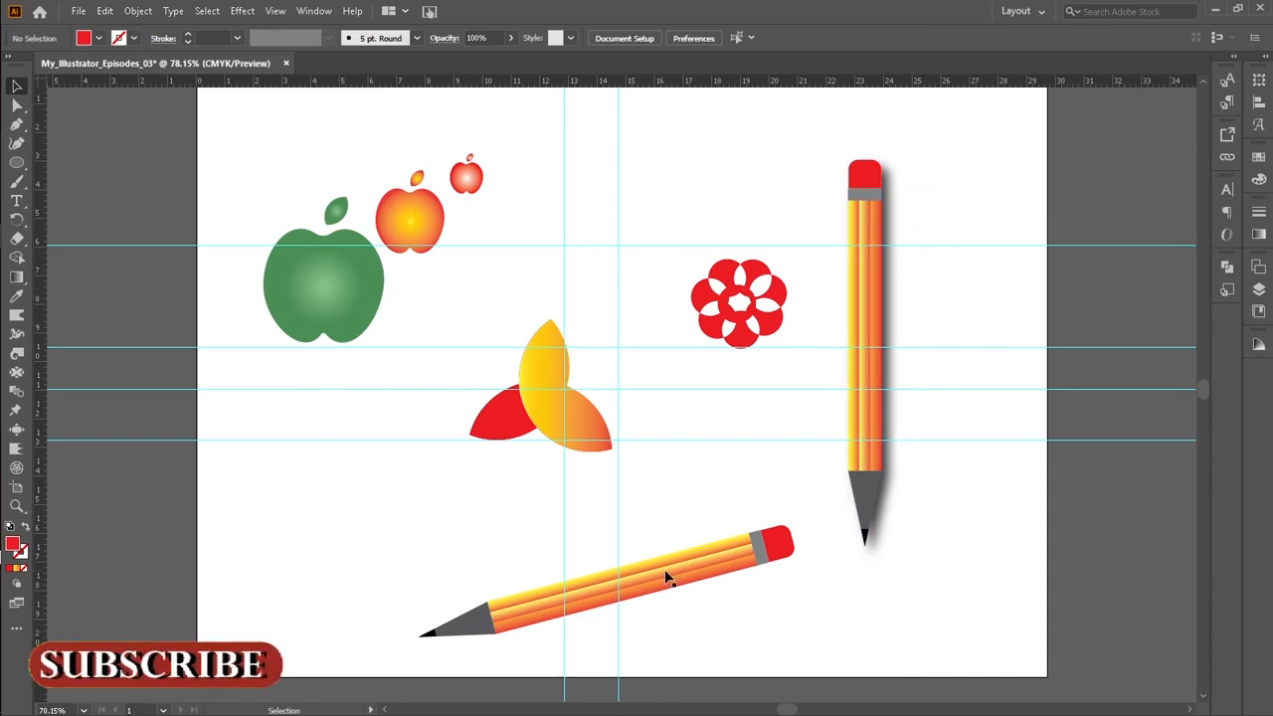
Step: Apply the same default Drop Shadow effect to the flower group
left_click(700, 303)
left_click(242, 12)
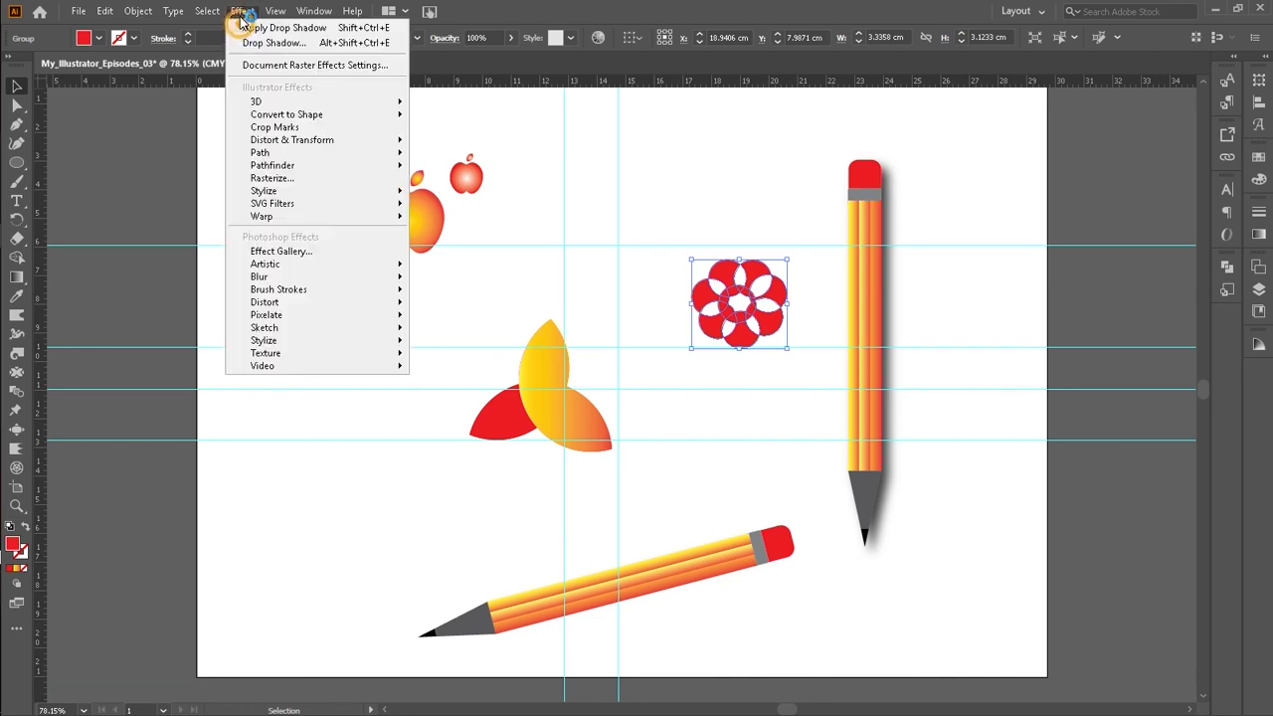
left_click(300, 179)
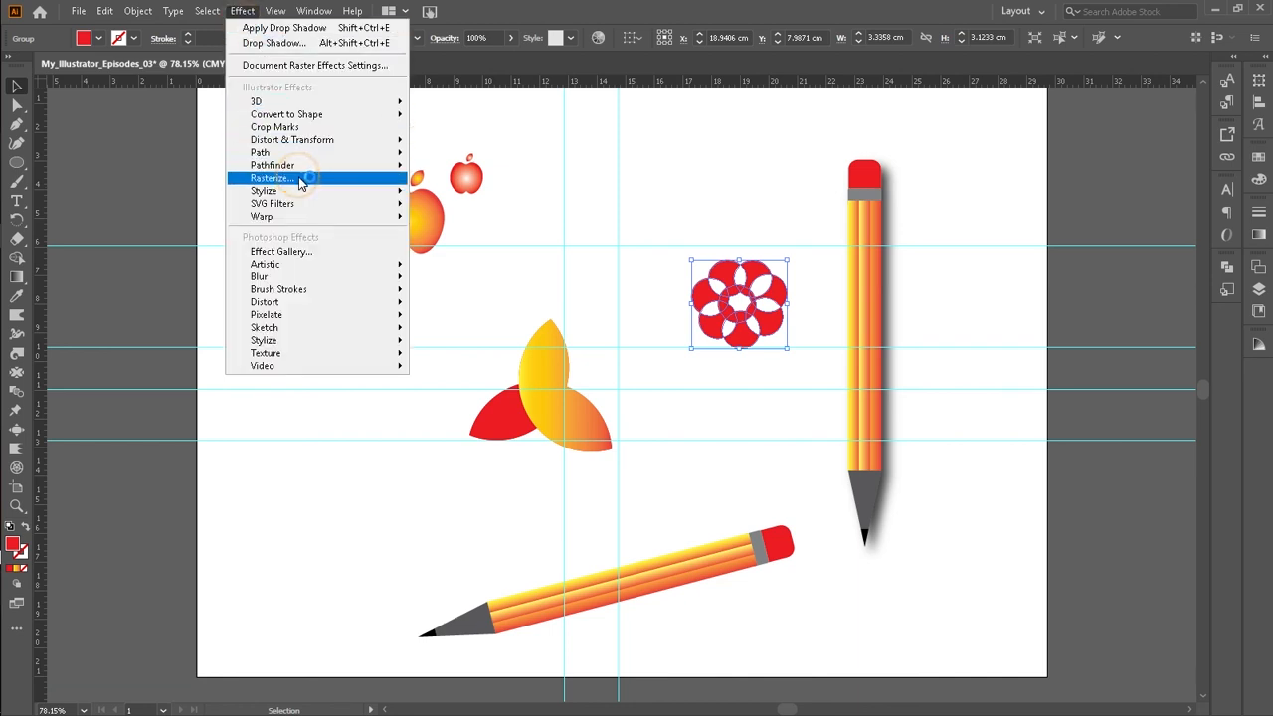
mouse_move(303, 191)
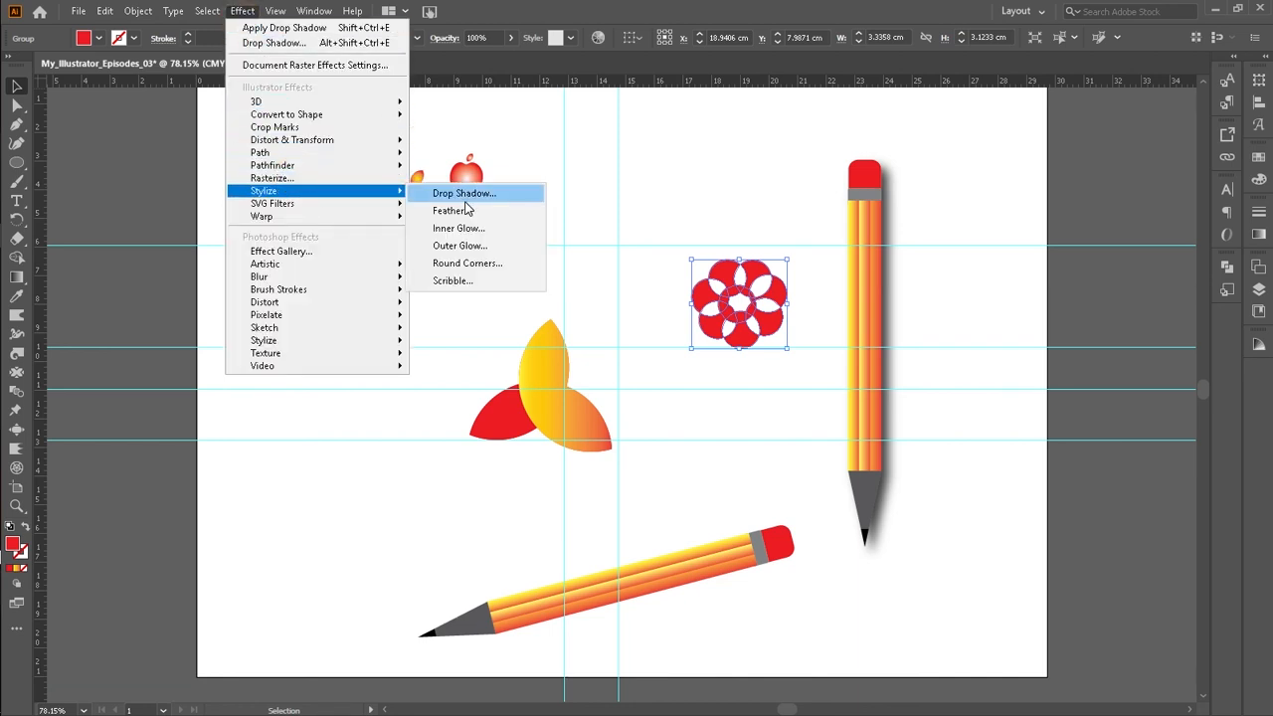
left_click(462, 195)
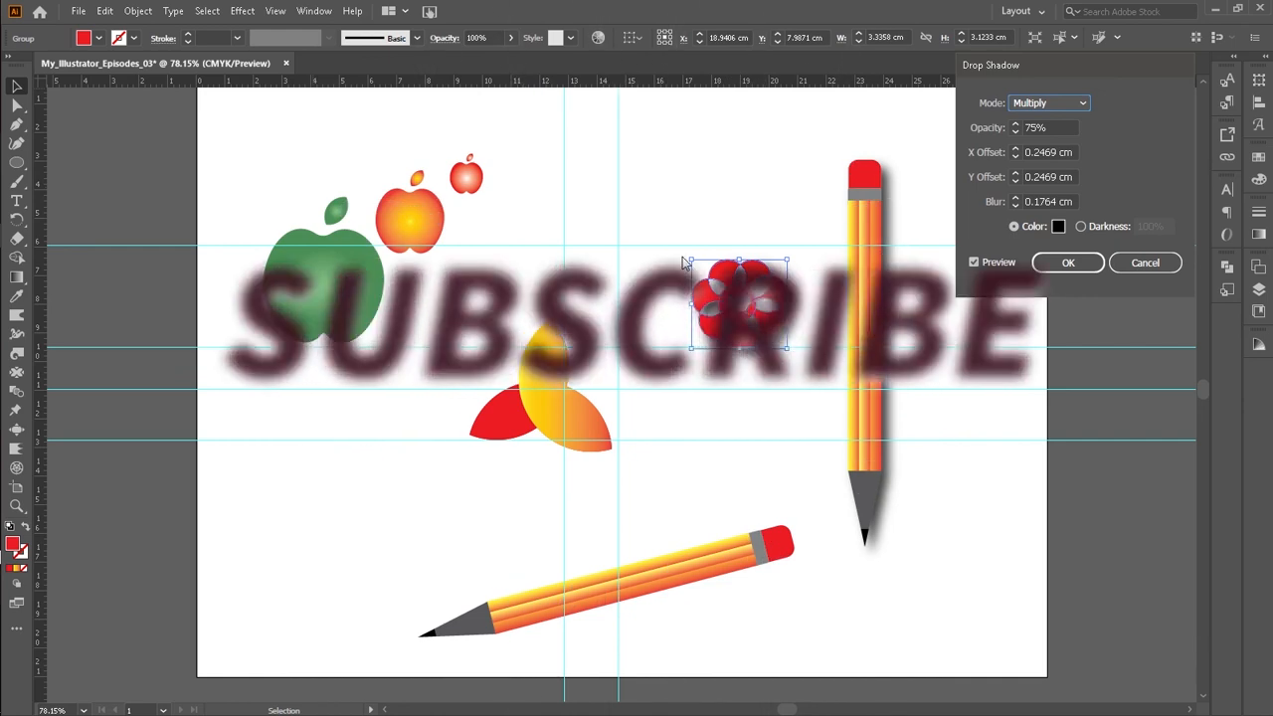
left_click(1056, 264)
Step: Move the flower up and left and enlarge it to about 3.8 cm across
left_click_drag(723, 310, 682, 261)
left_click_drag(739, 296, 767, 317)
left_click(789, 176)
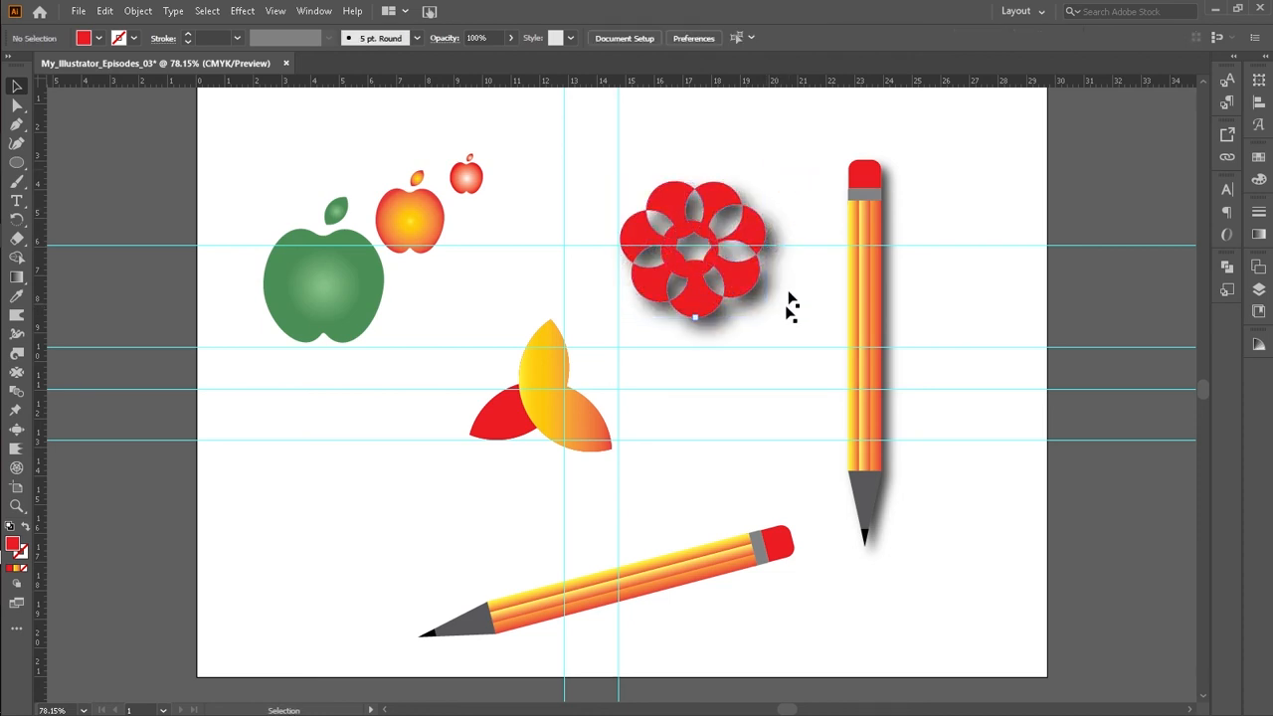
Step: Inside the apples group, move the green apple lower and apply the drop shadow to it, then exit isolation
scroll(815, 592, "down", 2)
scroll(754, 532, "up", 1)
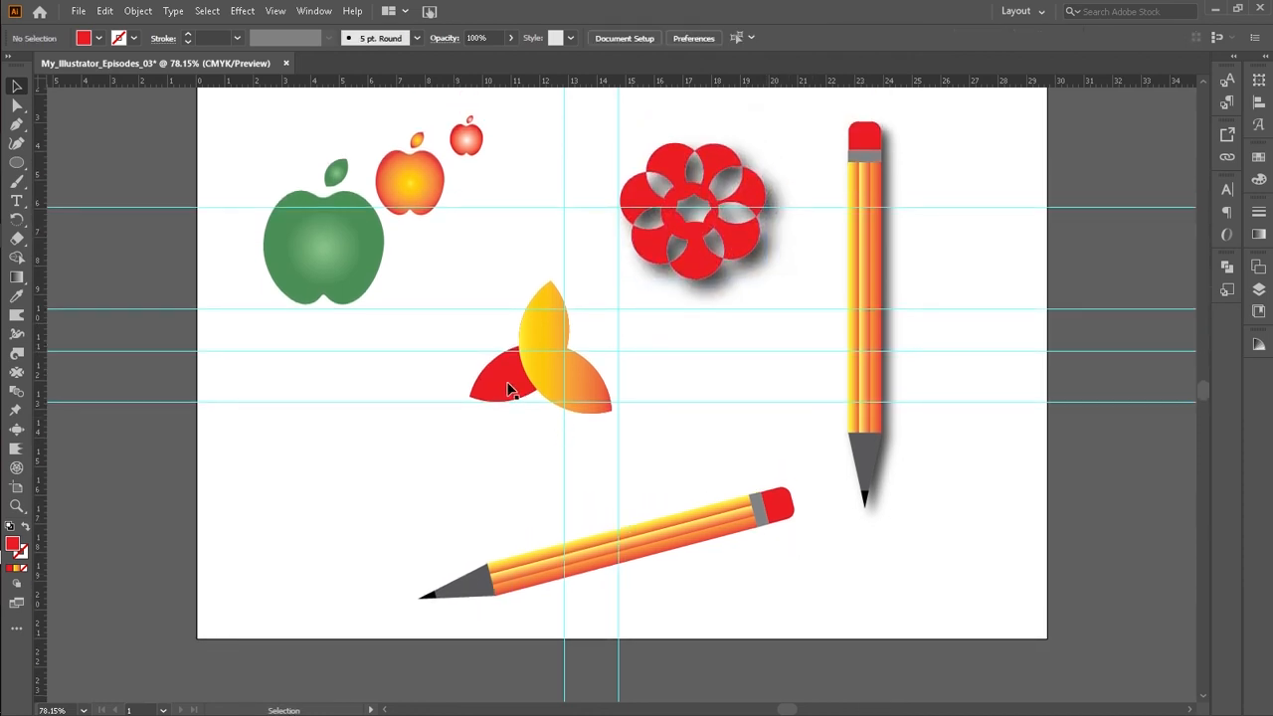
double_click(352, 262)
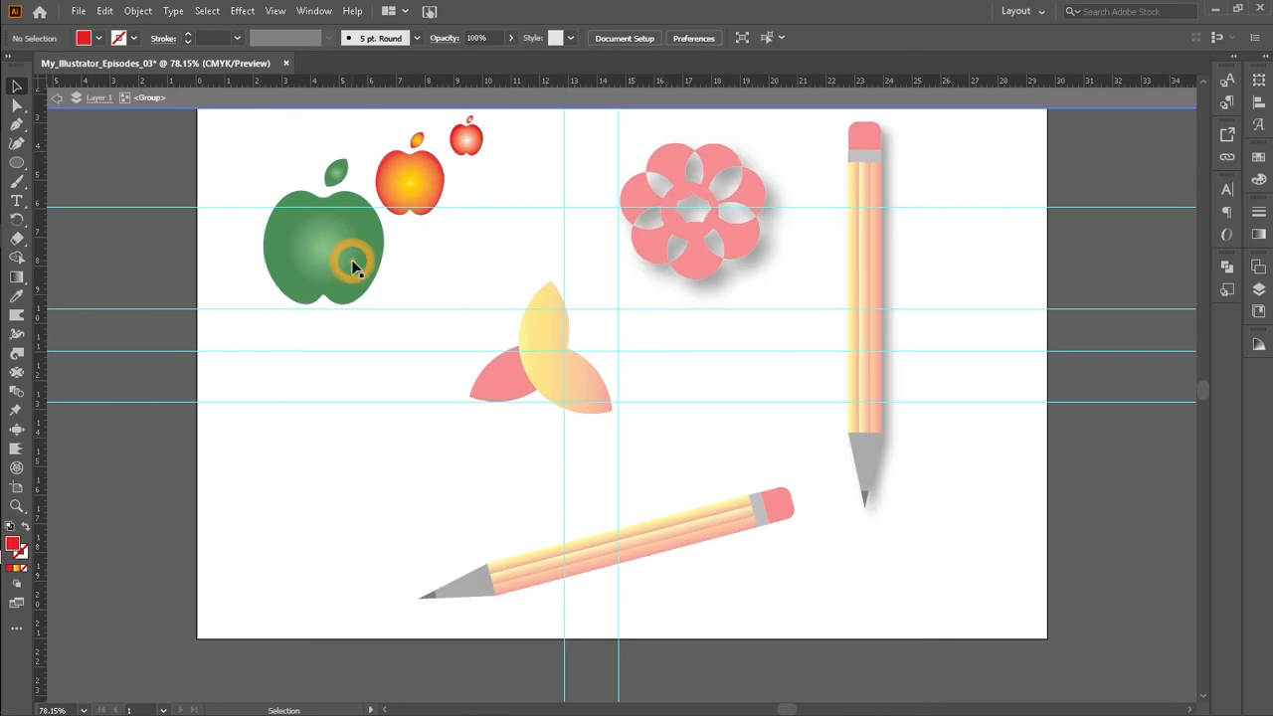
left_click_drag(360, 285, 368, 370)
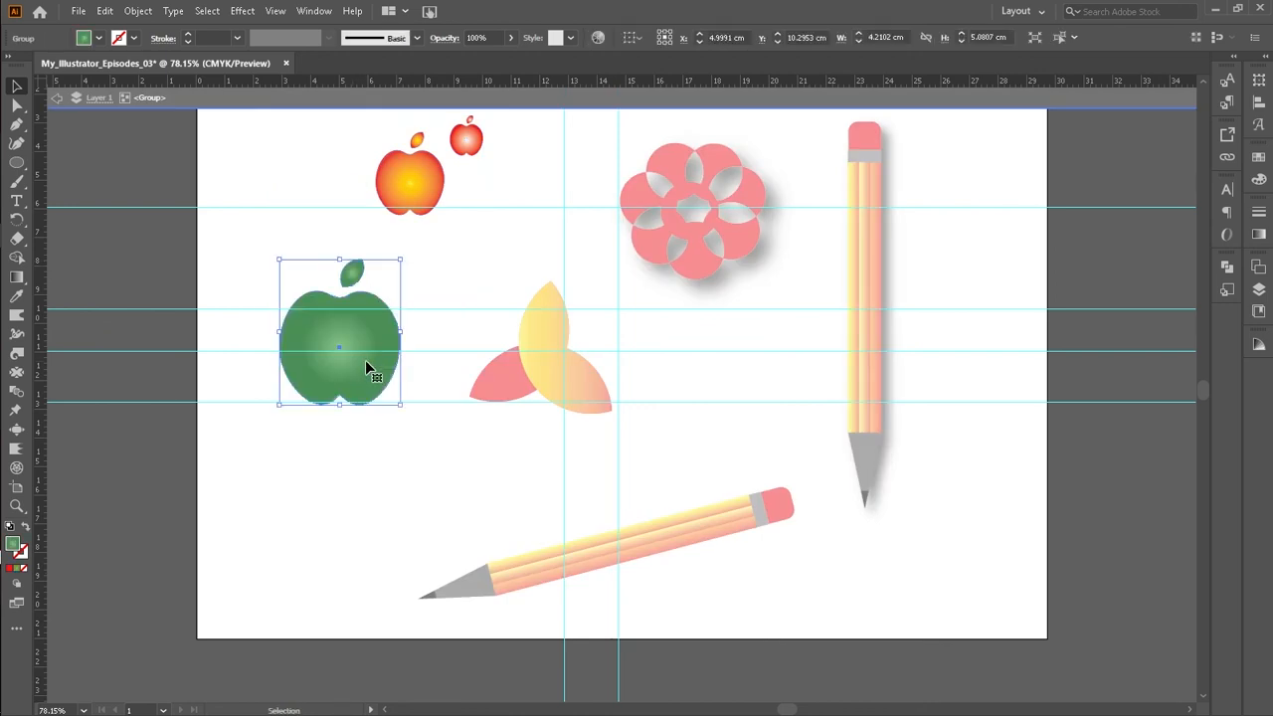
left_click(248, 14)
left_click(274, 24)
double_click(255, 557)
scroll(438, 273, "up", 1)
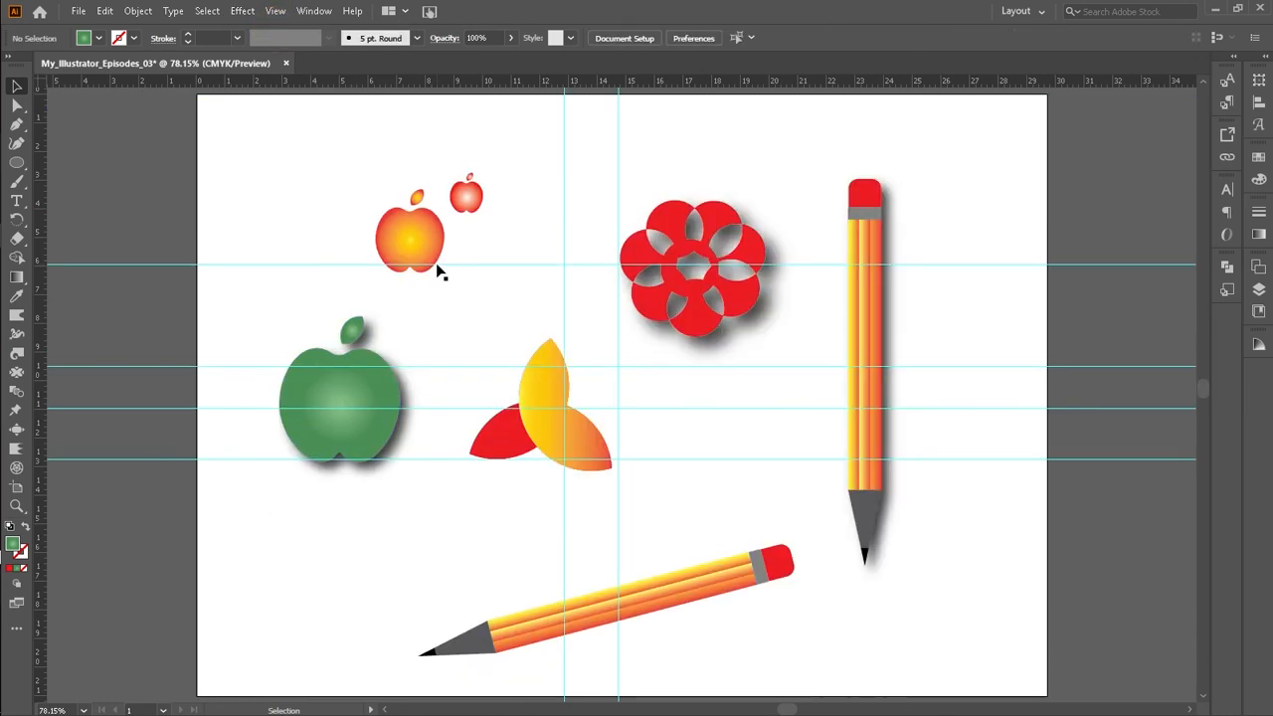